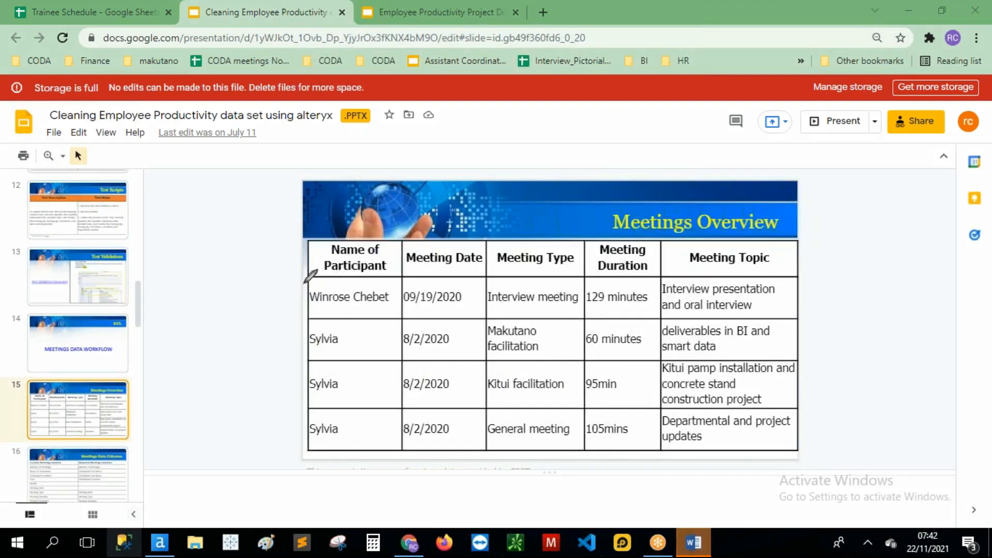
Step: Mark the Meetings Overview table's header row, Meeting Date column and Meeting Topic header with the pen
drag(291, 283, 869, 272)
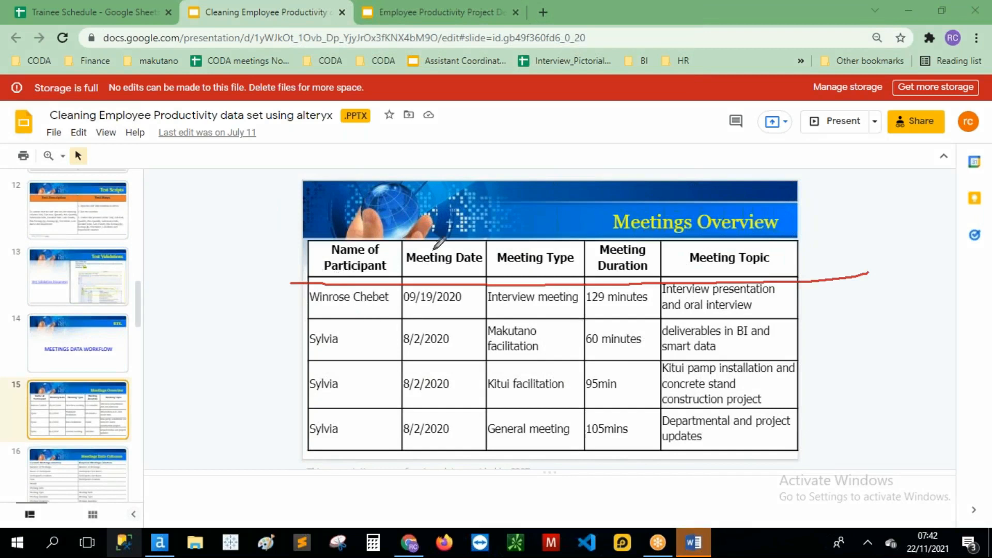
drag(469, 280, 471, 339)
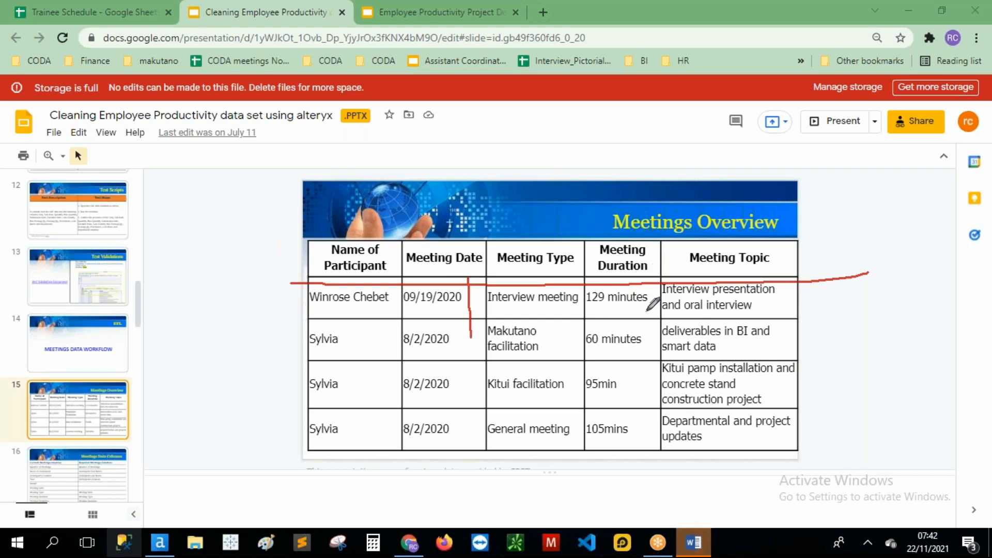
drag(701, 268, 773, 263)
Step: Clear the pen annotations and go to slide 16, Meetings Data Columns
click(383, 101)
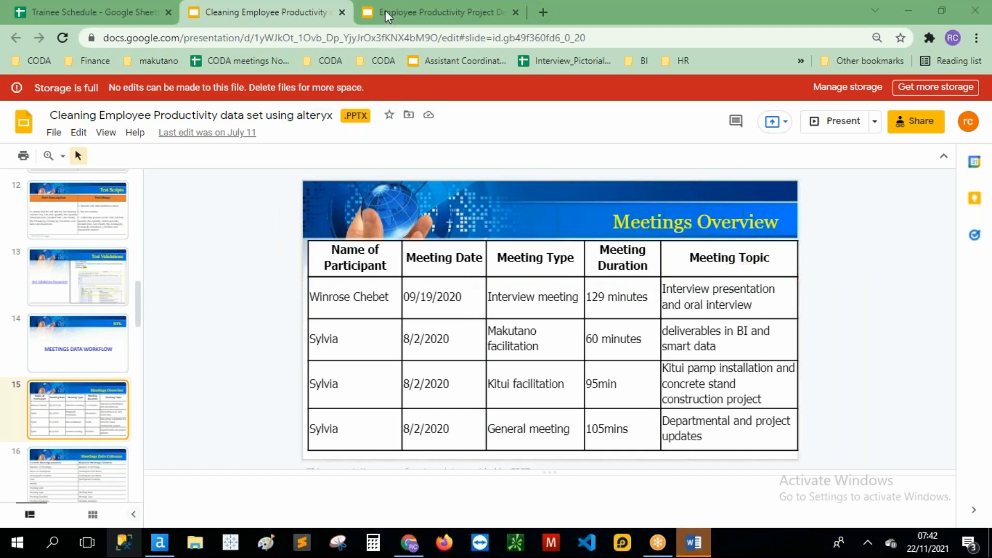
scroll(102, 348, down, 2)
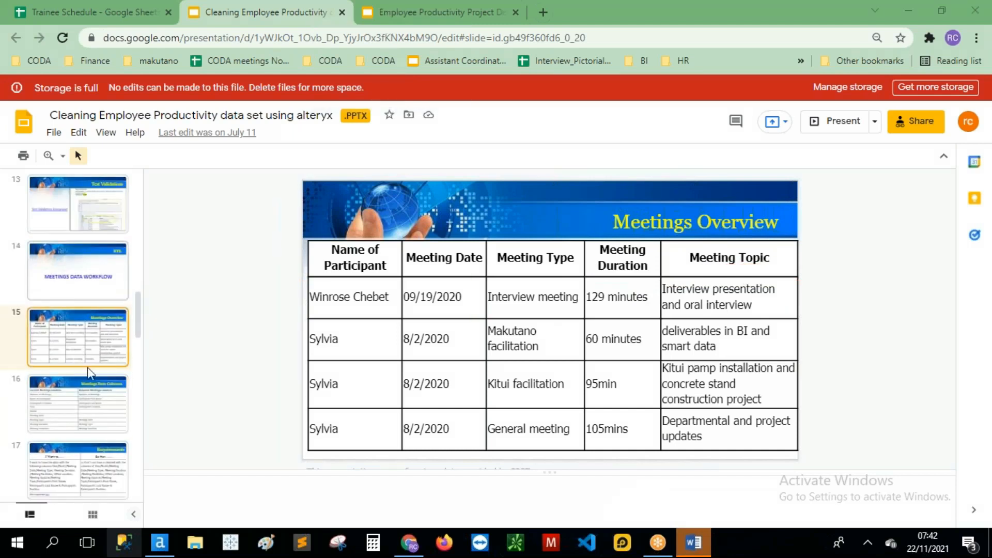
click(82, 399)
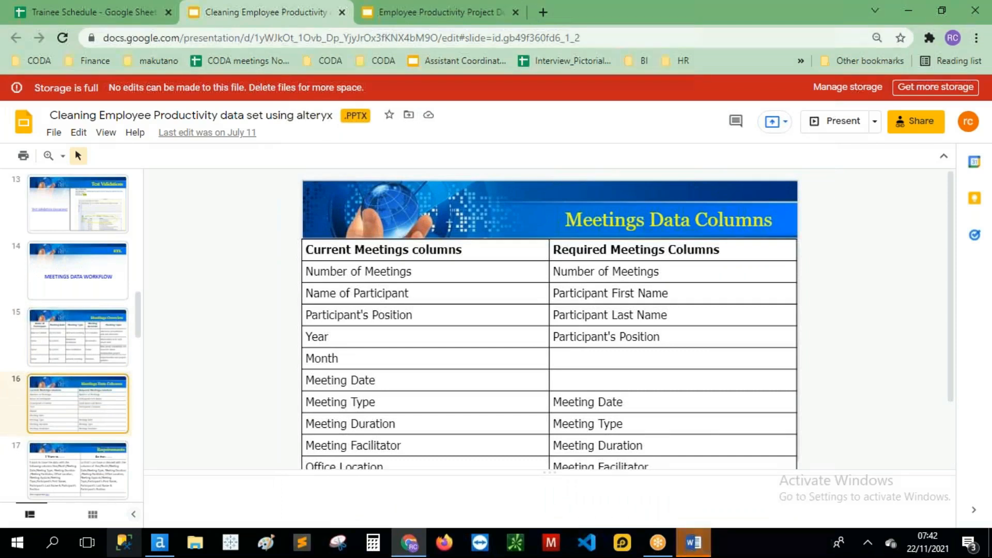
Step: Mark Number of Meetings, Name of Participant, Year, Office Location and the required columns with the pen
click(382, 4)
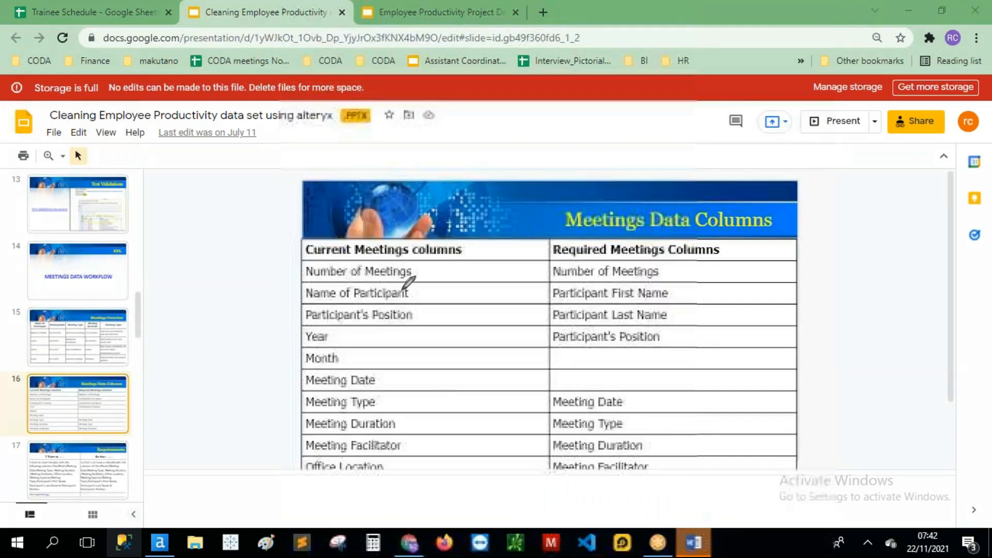
drag(471, 247, 462, 451)
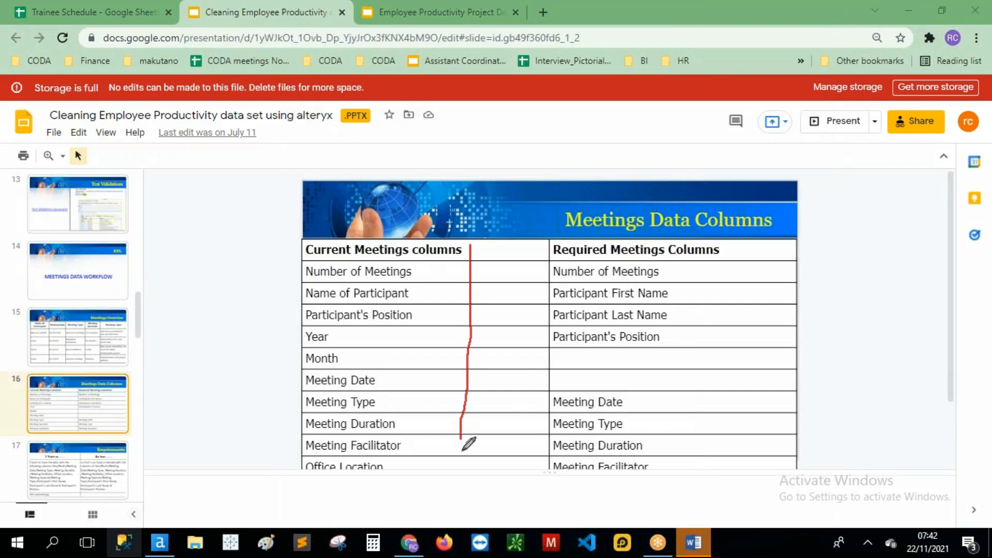
drag(328, 283, 390, 284)
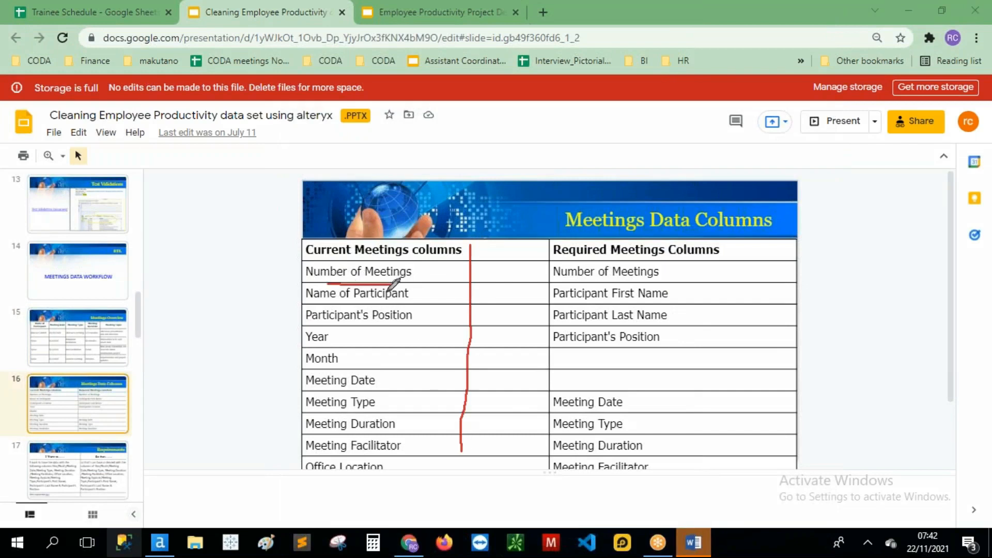
drag(332, 307, 392, 306)
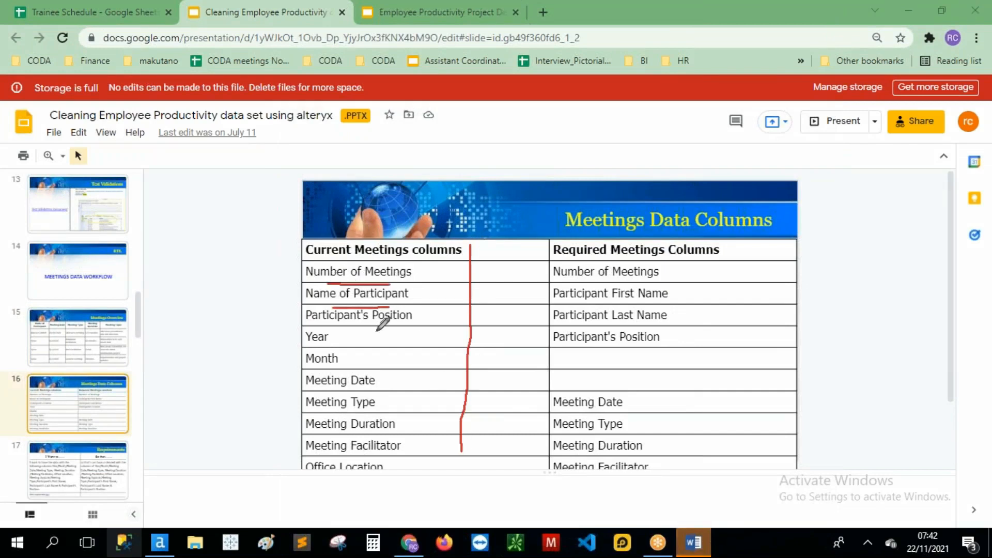
drag(329, 334, 403, 332)
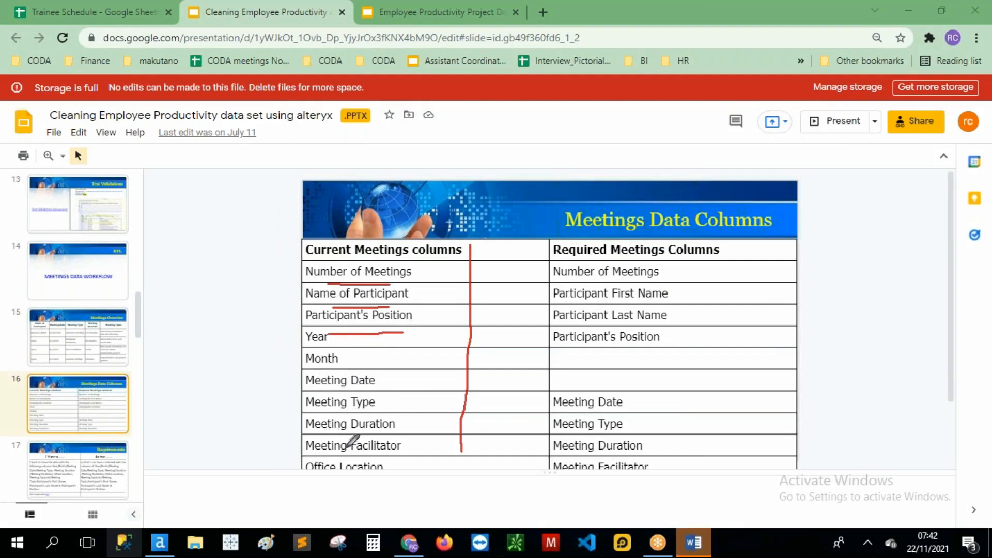
drag(349, 473, 371, 474)
drag(700, 255, 685, 482)
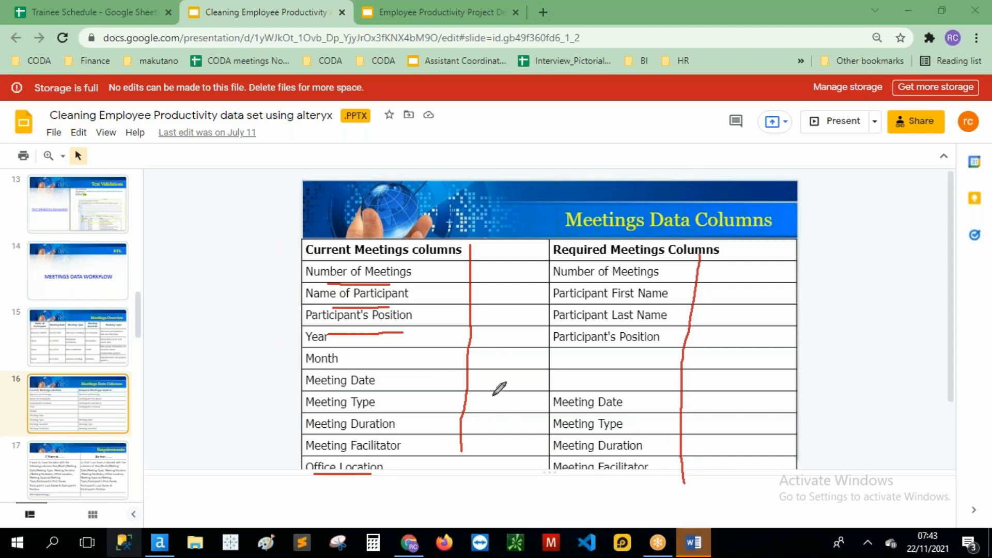
Step: Clear the pen annotations and open slide 17, Requirements
click(379, 104)
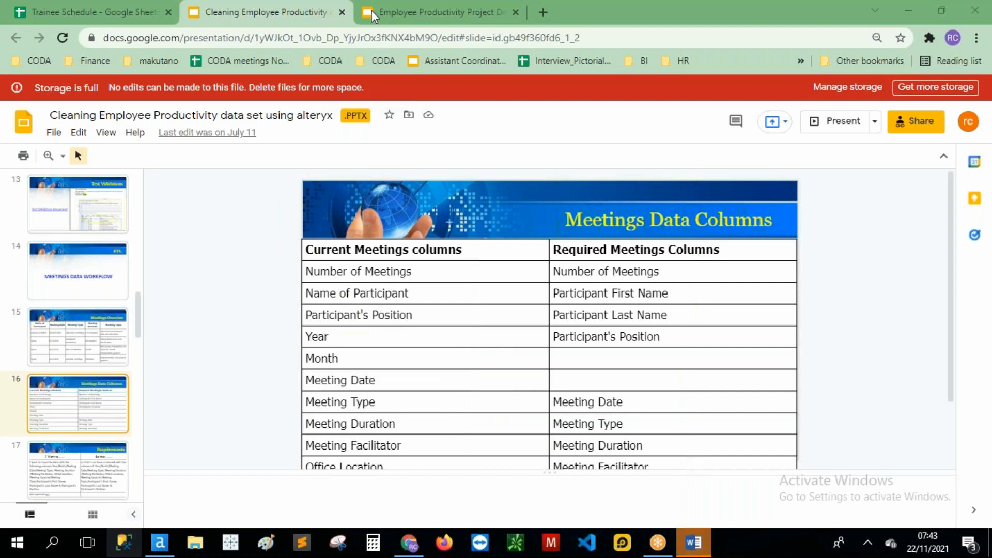
scroll(117, 281, down, 1)
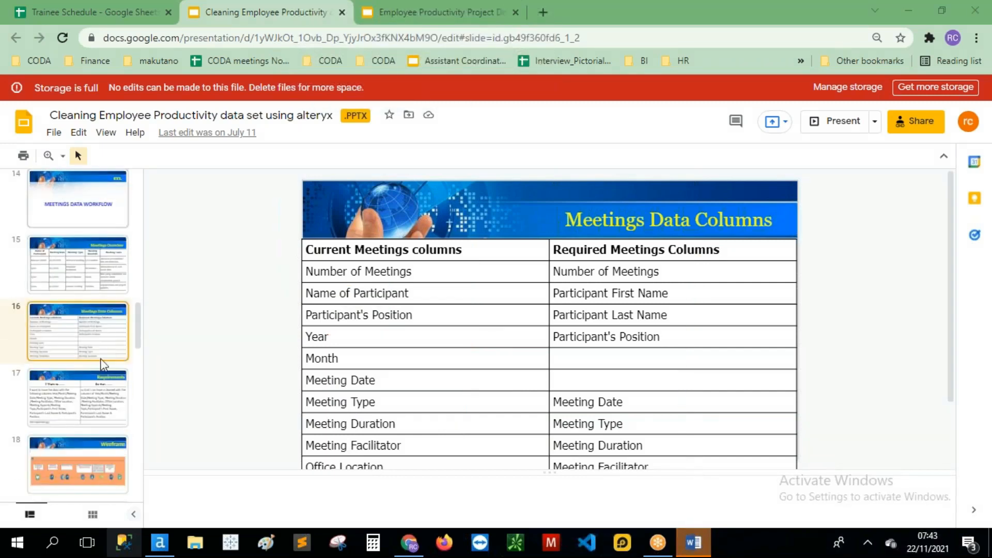
click(82, 418)
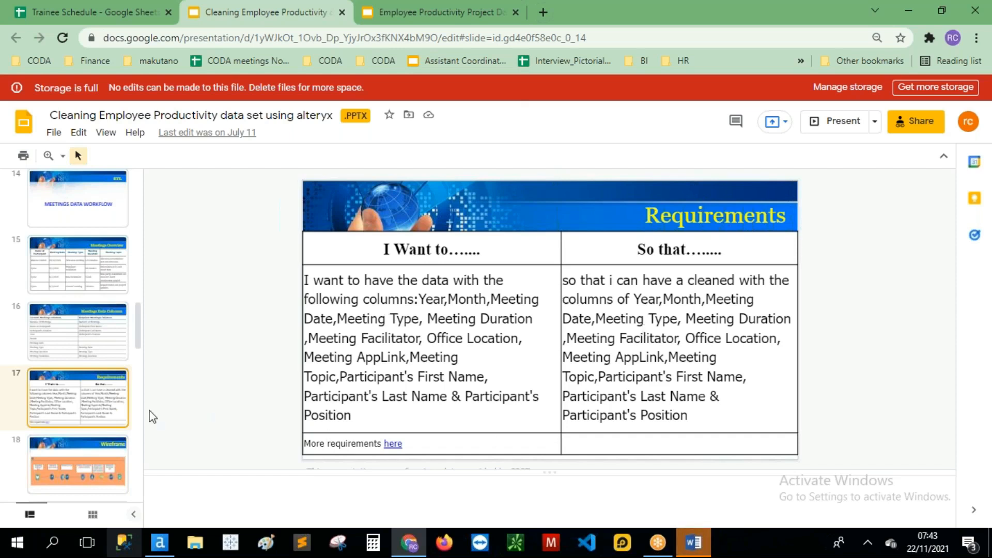
Step: Open the Wireframe slide, then slide 24, the WHATSAPP DATA CLEANING WORKFLOW ETL slide
scroll(82, 344, down, 1)
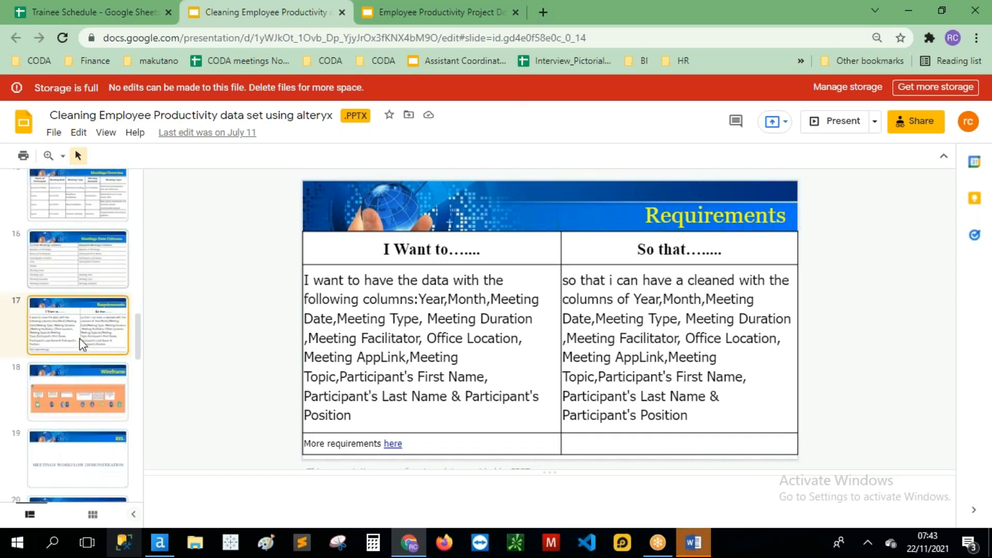
click(89, 398)
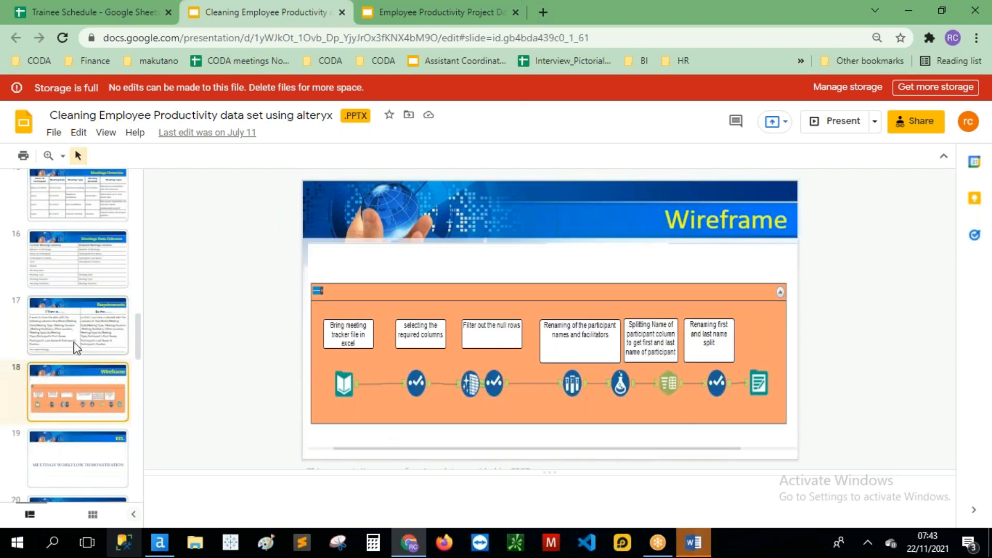
scroll(76, 349, down, 1)
scroll(74, 343, down, 6)
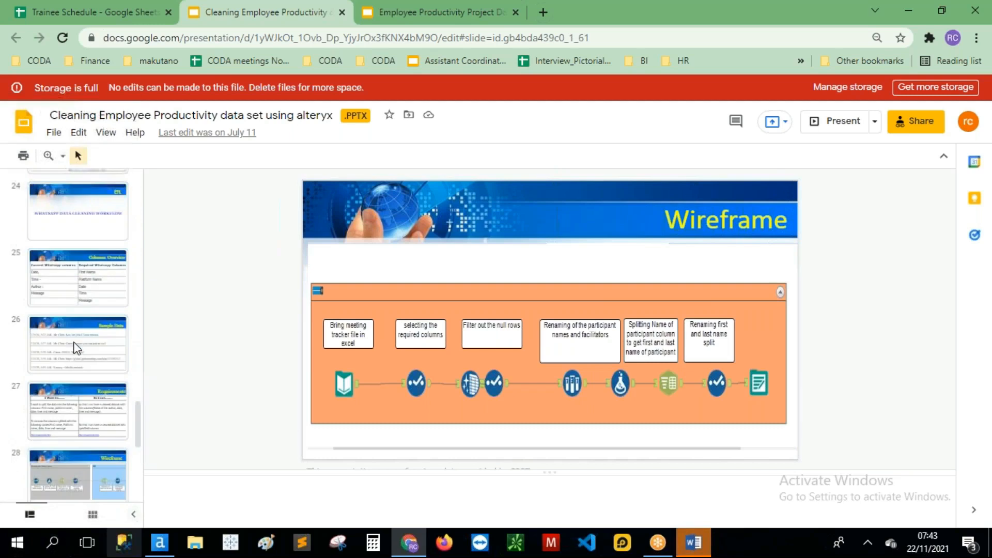
click(88, 227)
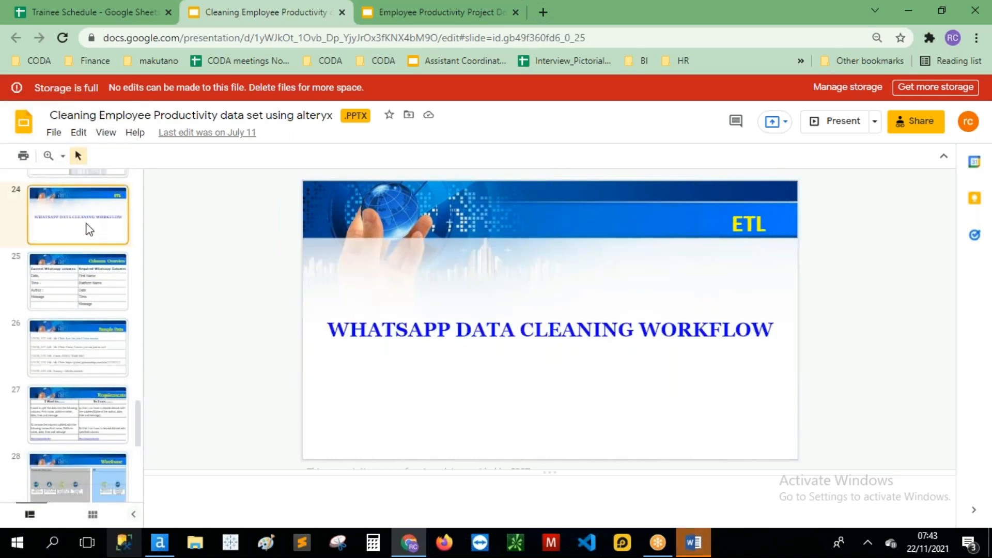
Step: Open slide 25 and mark the current WhatsApp columns header, Time and Message
click(92, 300)
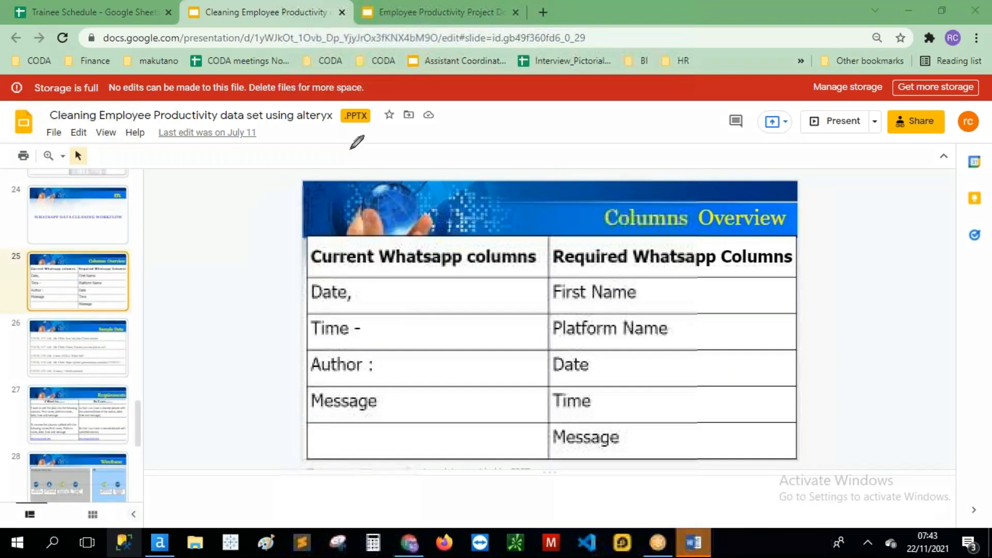
drag(327, 278, 481, 277)
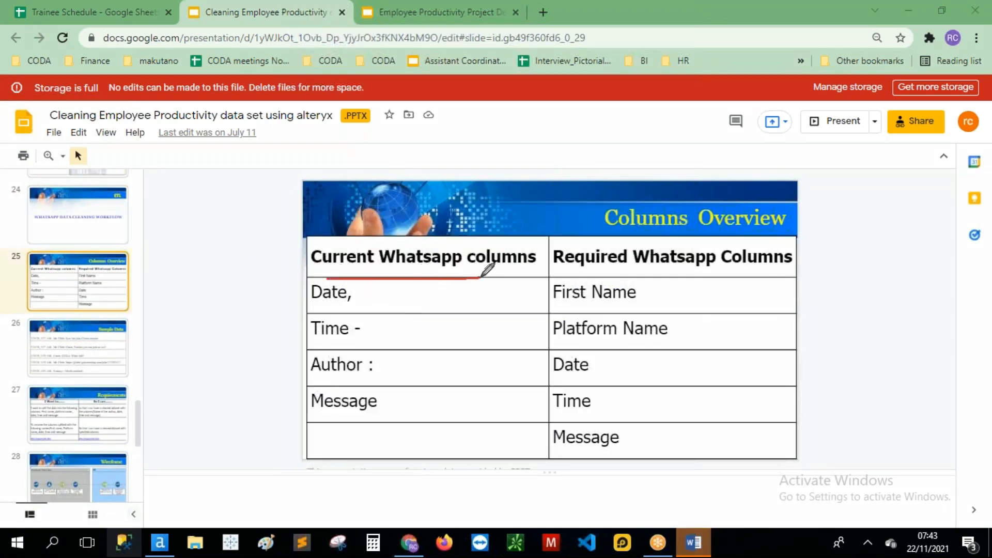
drag(321, 314, 330, 313)
mouse_move(322, 352)
mouse_down()
mouse_move(346, 351)
mouse_move(344, 380)
mouse_up()
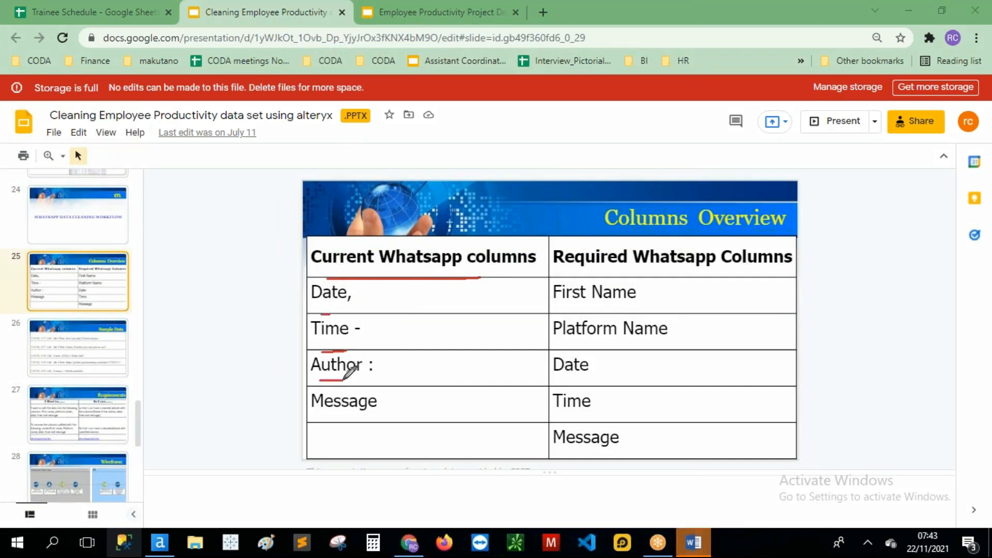
drag(319, 418, 363, 418)
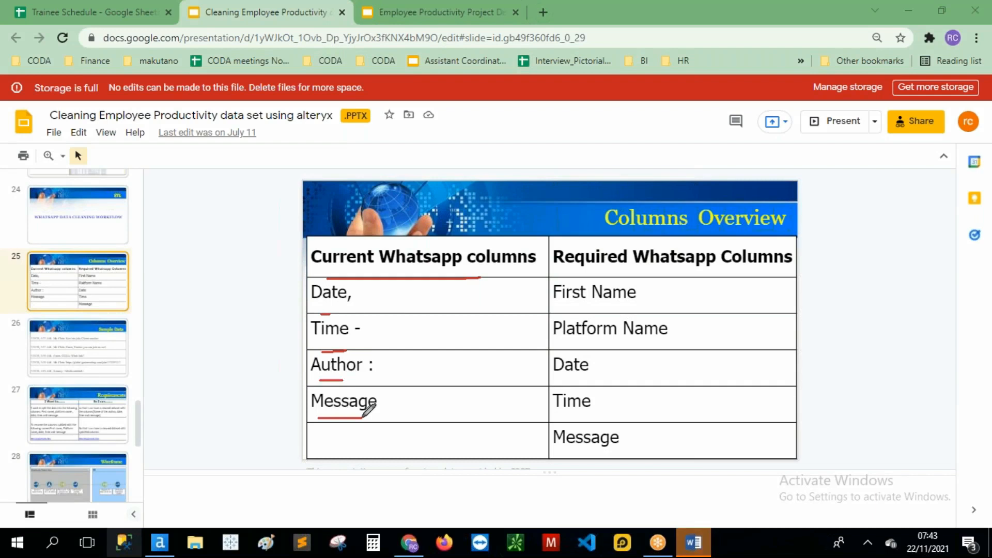
Step: Mark required First Name, Platform Name, Date, Time and Message, then clear drawings and open slide 26
drag(715, 289, 713, 451)
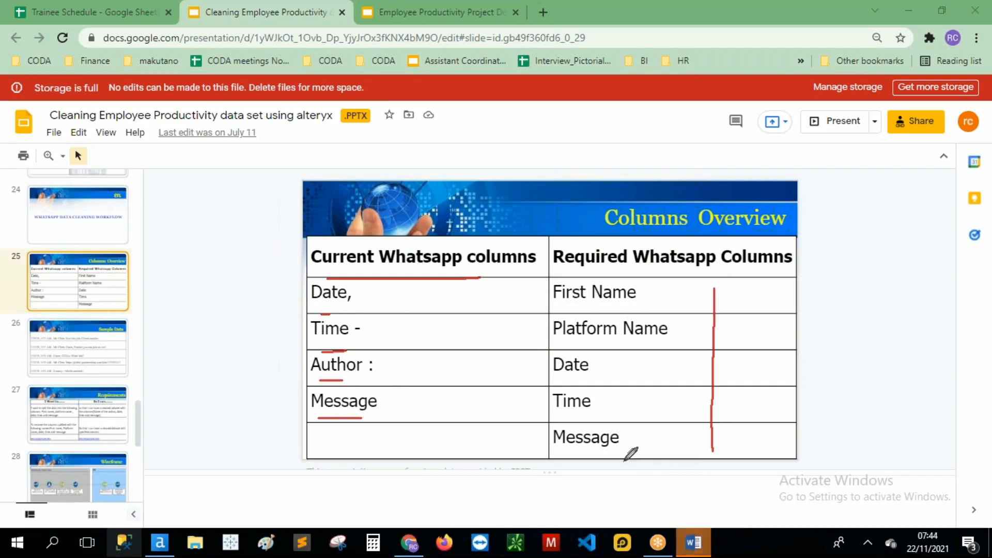
drag(567, 306, 596, 305)
drag(565, 352, 635, 351)
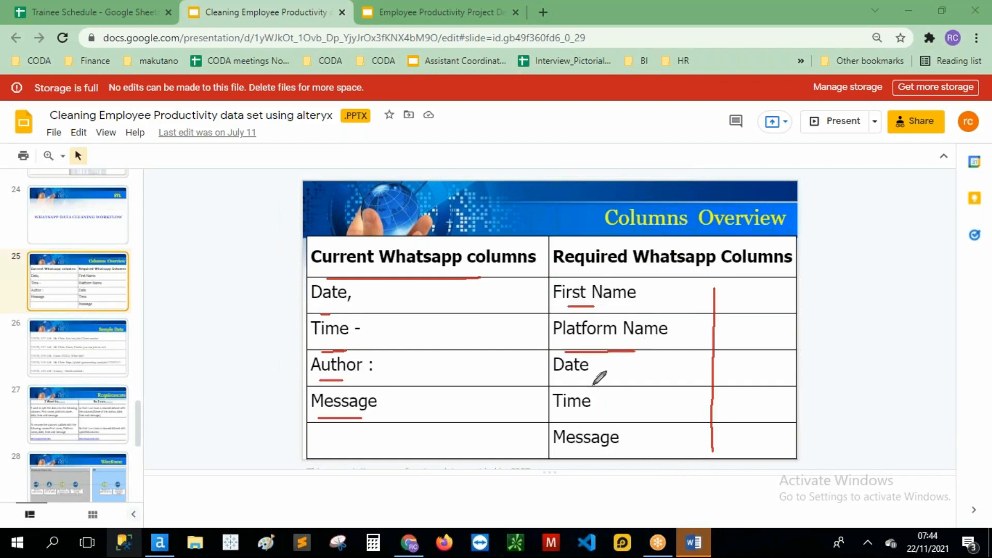
drag(561, 389, 608, 388)
drag(564, 426, 620, 424)
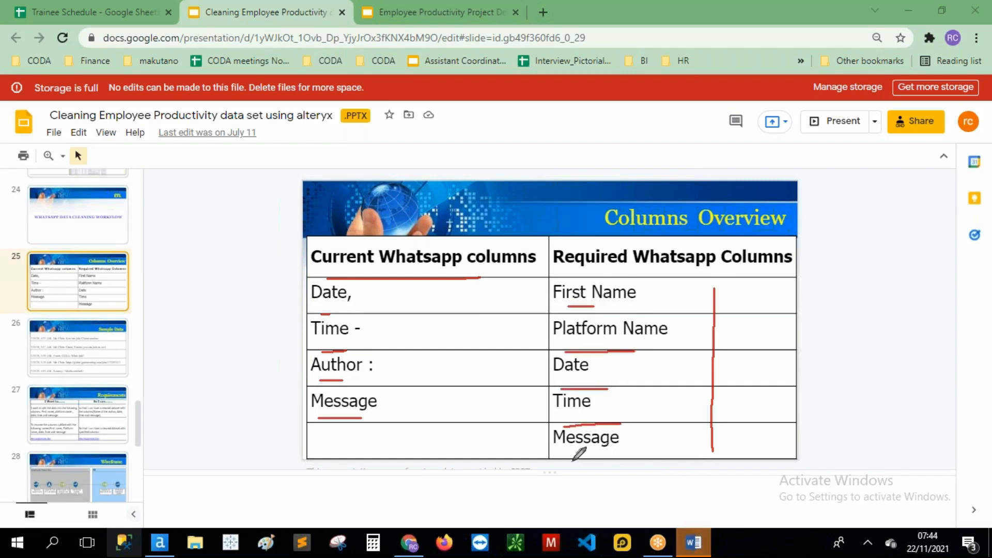
drag(565, 460, 619, 459)
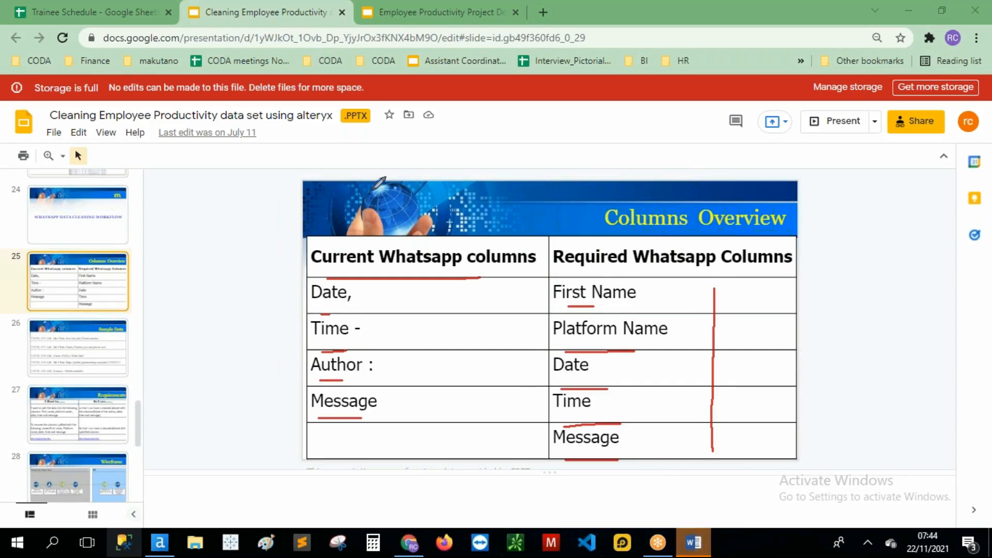
click(374, 103)
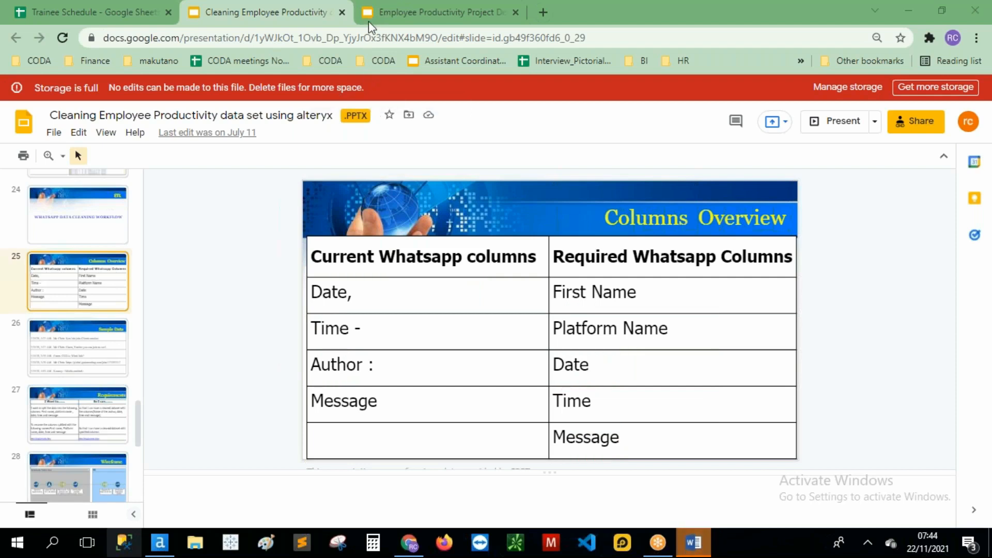
click(50, 358)
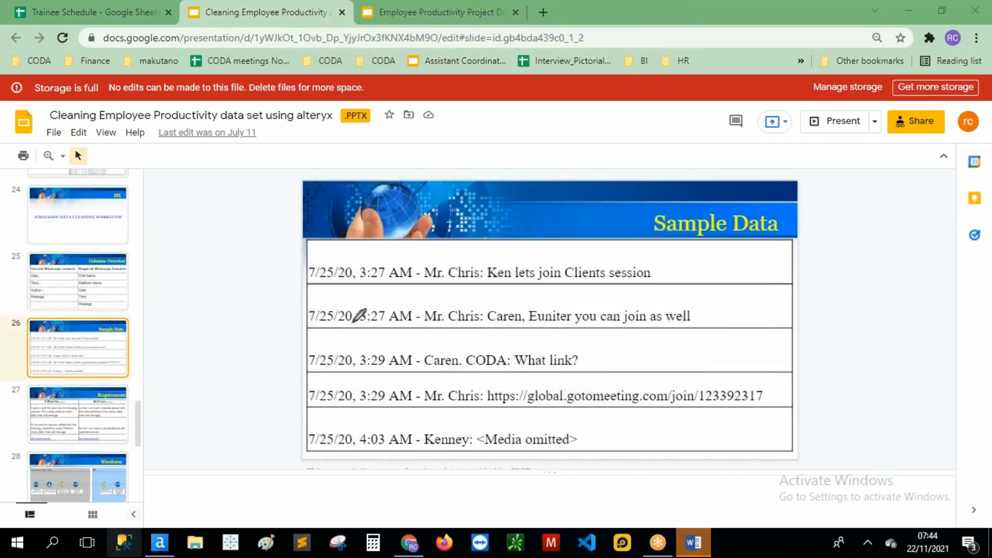
Step: Mark the sample lines' date, time, separators, <Media omitted> entry and meeting link, then open slide 27
mouse_move(311, 281)
mouse_down()
mouse_move(396, 281)
mouse_move(353, 275)
mouse_move(351, 293)
mouse_up()
mouse_move(373, 259)
mouse_down()
mouse_move(414, 246)
mouse_move(484, 262)
mouse_up()
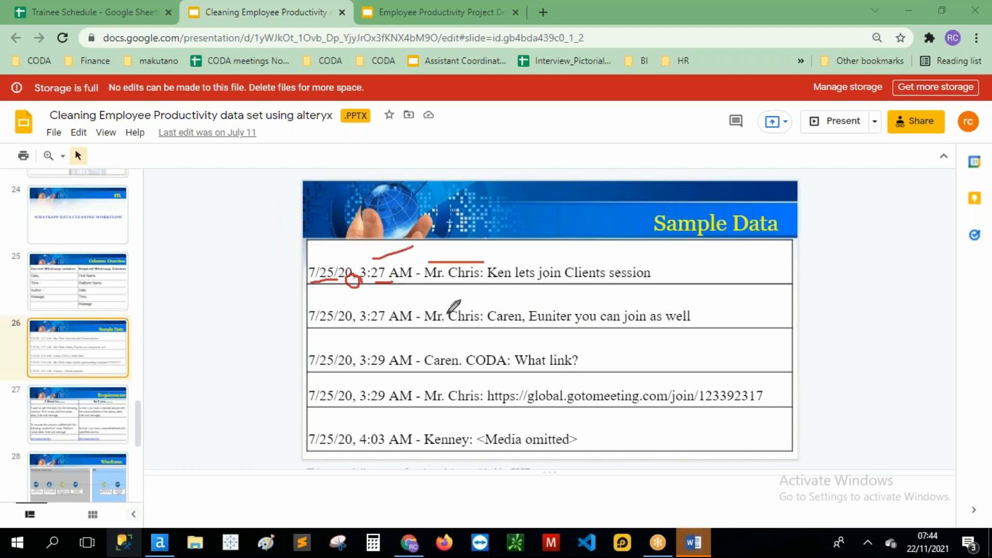
mouse_move(420, 268)
mouse_down()
mouse_move(414, 284)
mouse_move(421, 270)
mouse_up()
mouse_move(484, 265)
mouse_down()
mouse_move(477, 282)
mouse_move(485, 266)
mouse_move(664, 283)
mouse_up()
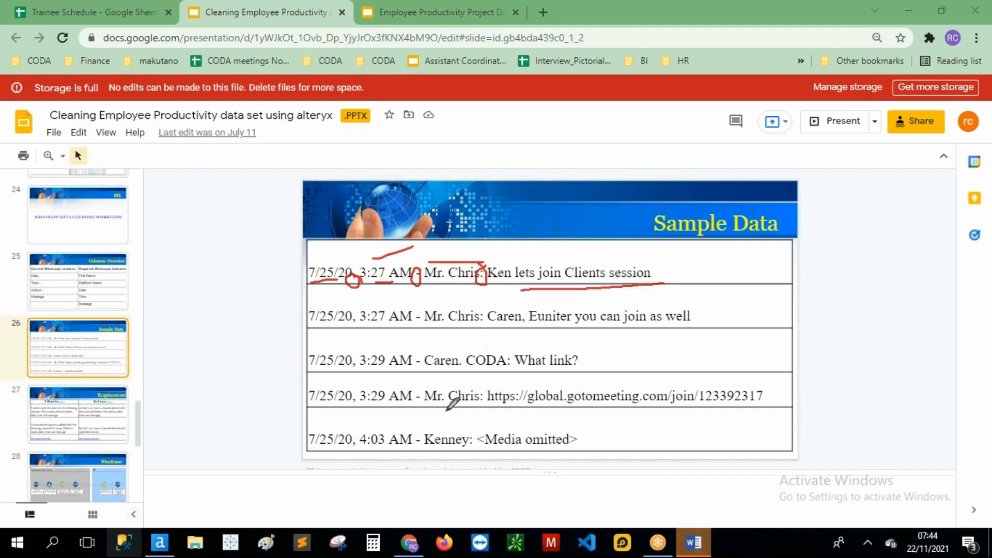
mouse_move(524, 421)
mouse_down()
mouse_move(478, 419)
mouse_move(543, 455)
mouse_move(587, 428)
mouse_up()
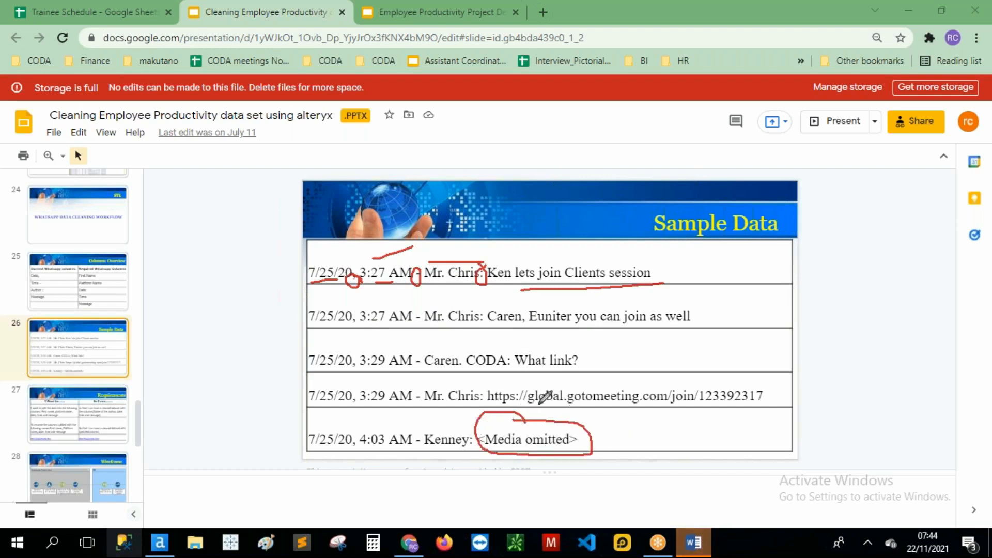
drag(504, 406, 675, 399)
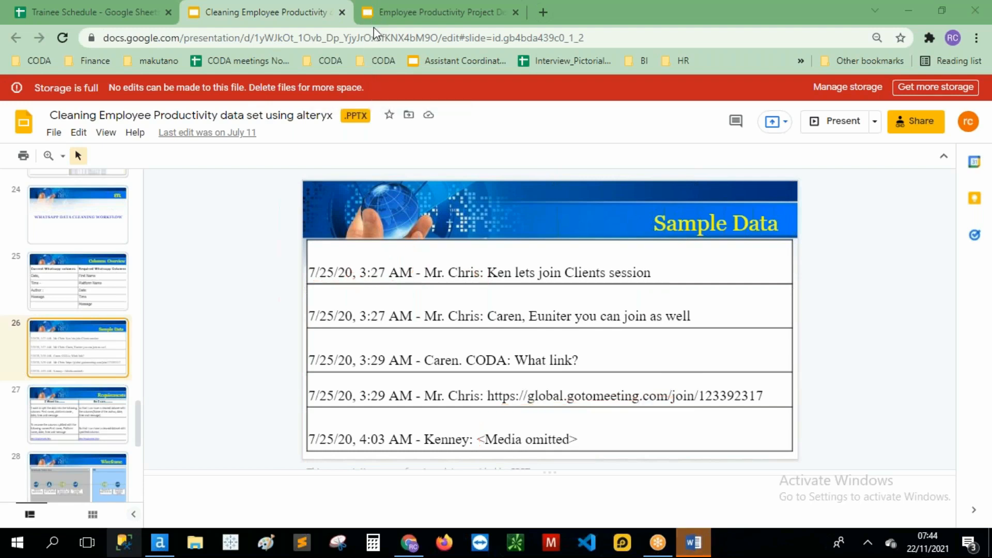
click(81, 440)
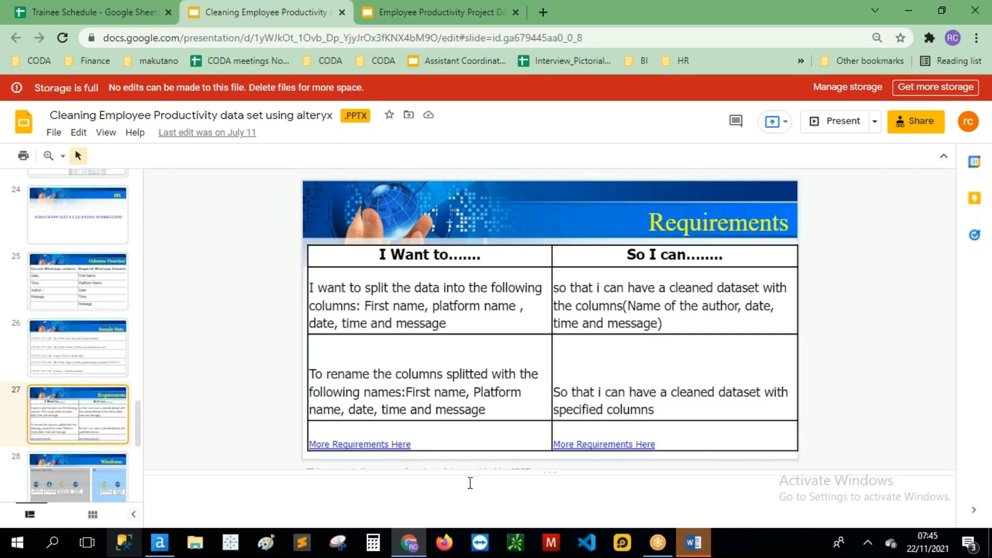
Step: Open the EMPLOYEE PRODUCTIVITY(ETL BACKLOG) spreadsheet from the More Requirements Here link preview
click(384, 444)
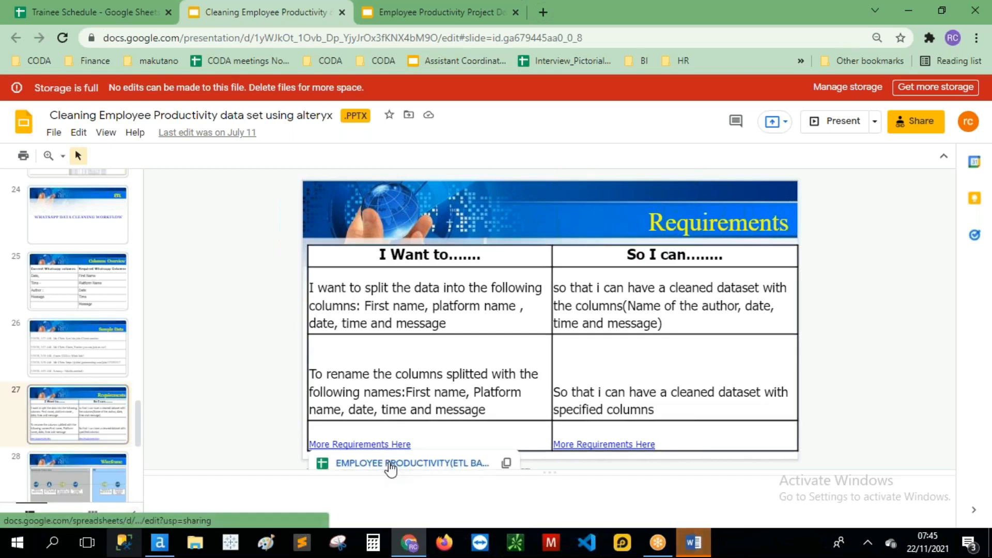
click(390, 463)
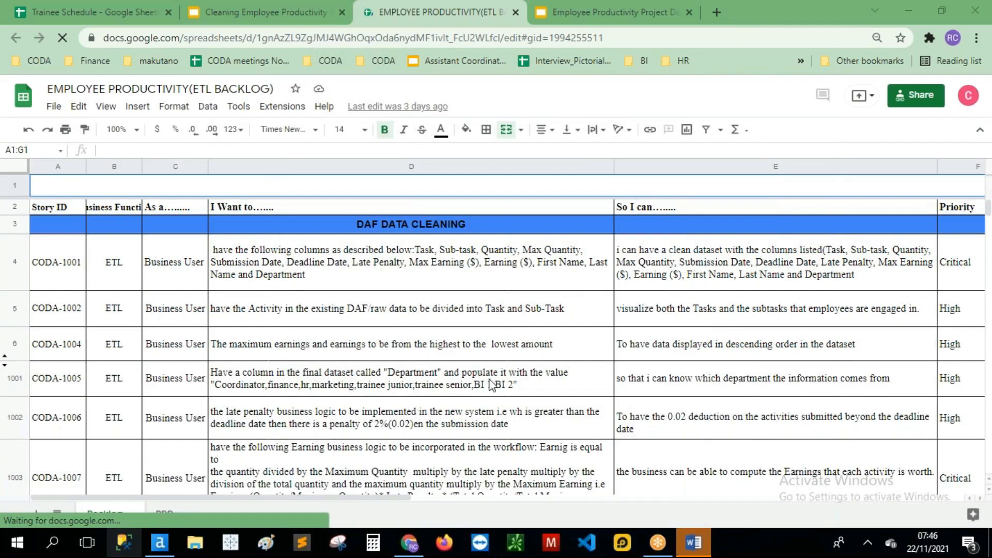
Step: Mark the Story ID and business function headers, the ETL entries and the Deadline Date requirement
click(500, 498)
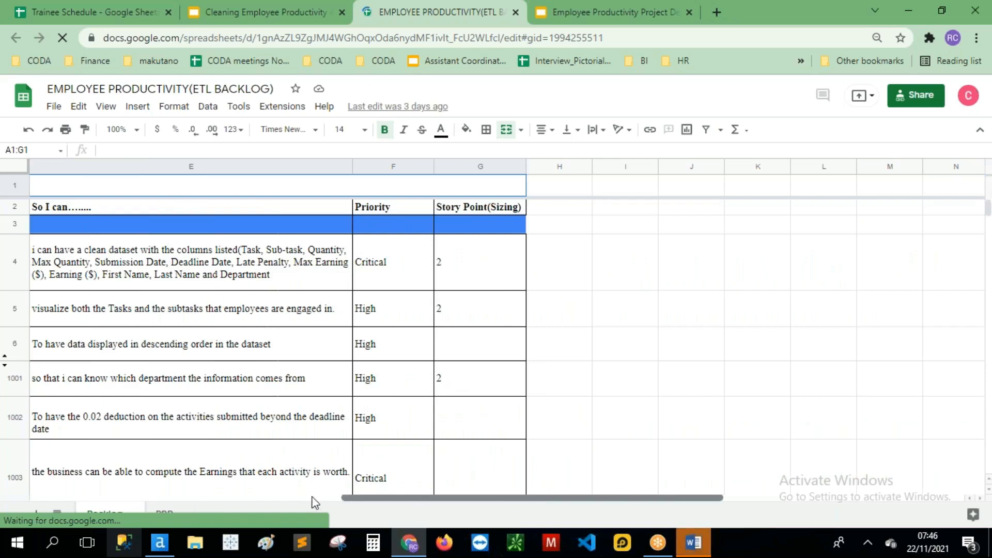
click(312, 497)
click(47, 498)
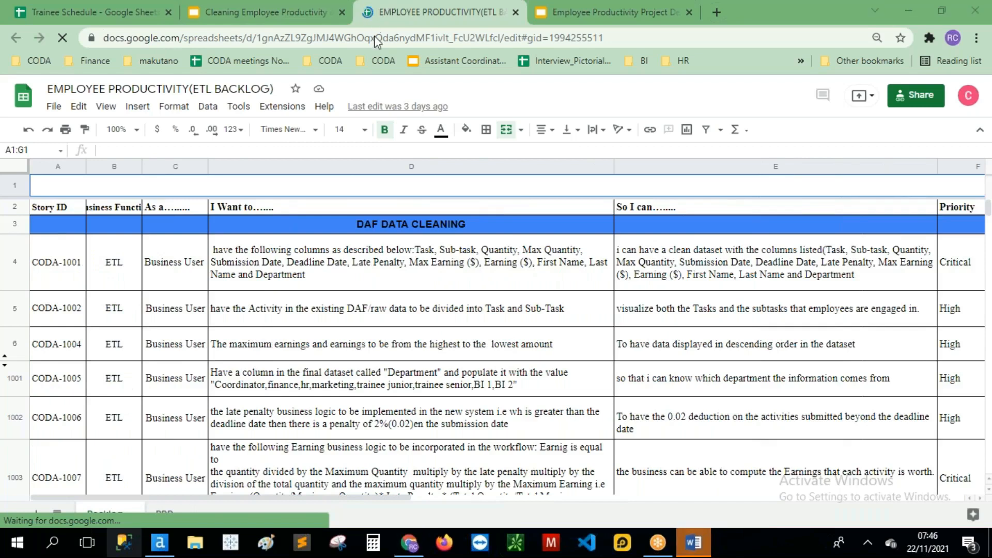
mouse_move(70, 189)
mouse_down()
mouse_move(57, 239)
mouse_move(74, 204)
mouse_up()
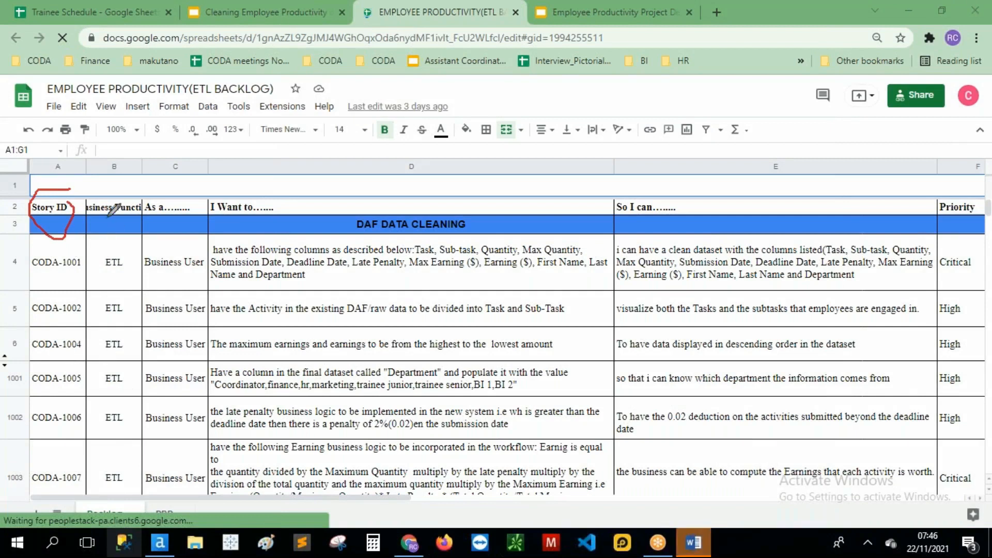
drag(97, 215, 122, 215)
drag(99, 270, 151, 270)
drag(106, 322, 122, 322)
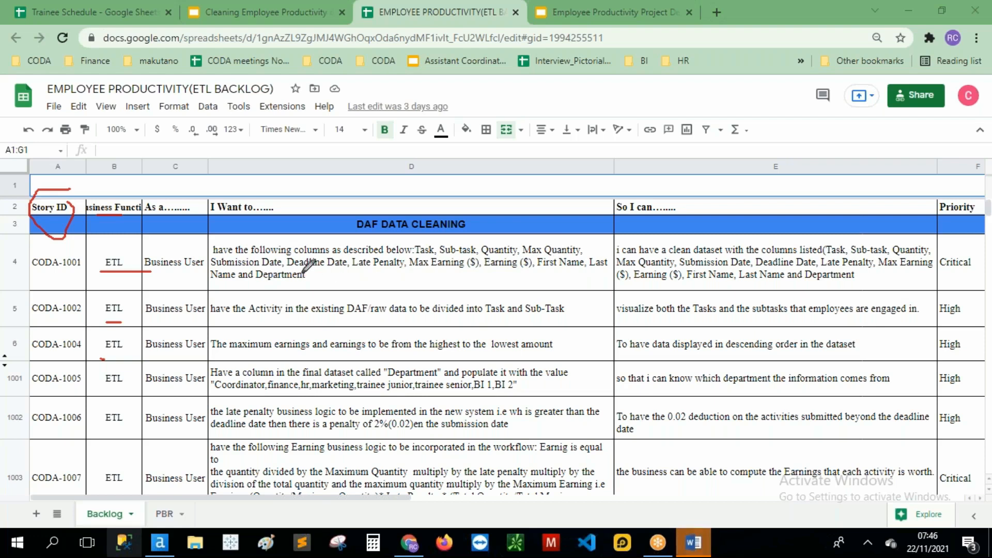
drag(288, 270, 393, 269)
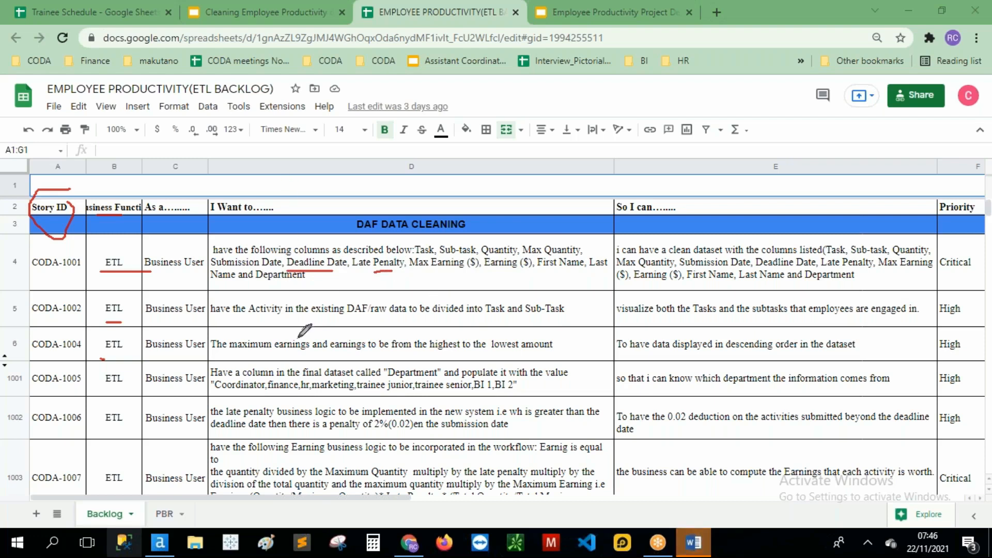
Step: Mark the I Want to, So I can and Priority headers plus the Critical and High priorities
drag(210, 214, 264, 217)
mouse_move(620, 212)
mouse_down()
mouse_move(685, 199)
mouse_move(604, 203)
mouse_move(608, 221)
mouse_up()
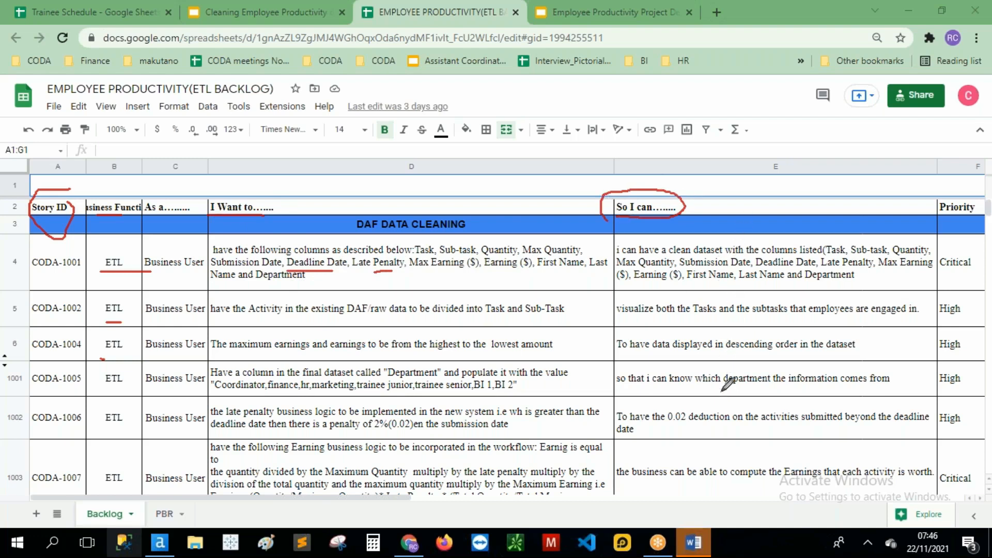
mouse_move(952, 192)
mouse_down()
mouse_move(934, 217)
mouse_move(989, 213)
mouse_move(964, 181)
mouse_move(954, 187)
mouse_up()
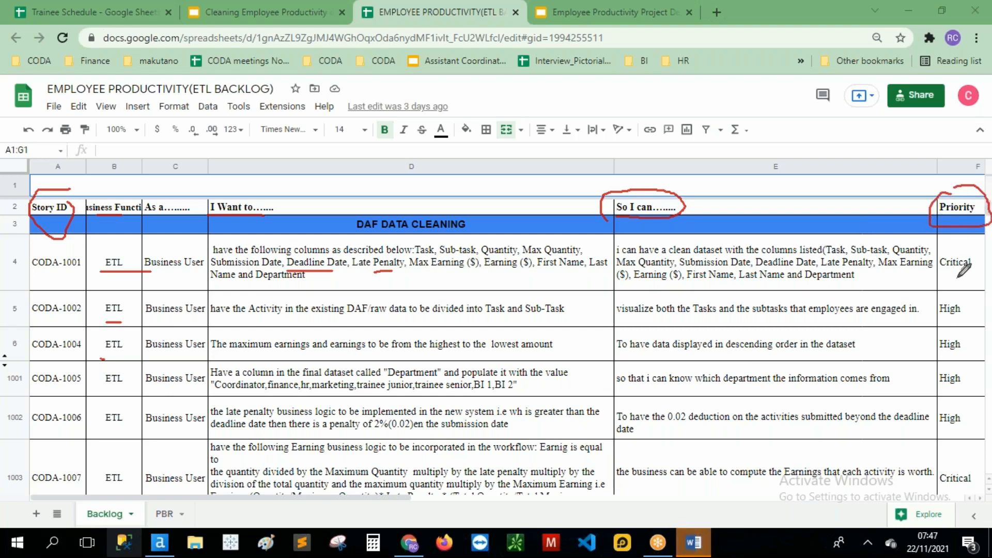
drag(936, 275, 964, 274)
drag(944, 326, 953, 324)
drag(941, 385, 962, 384)
Step: Mark story points of 2 in G4 and G5 and the Story Point column, then switch to PBR
scroll(255, 397, down, 3)
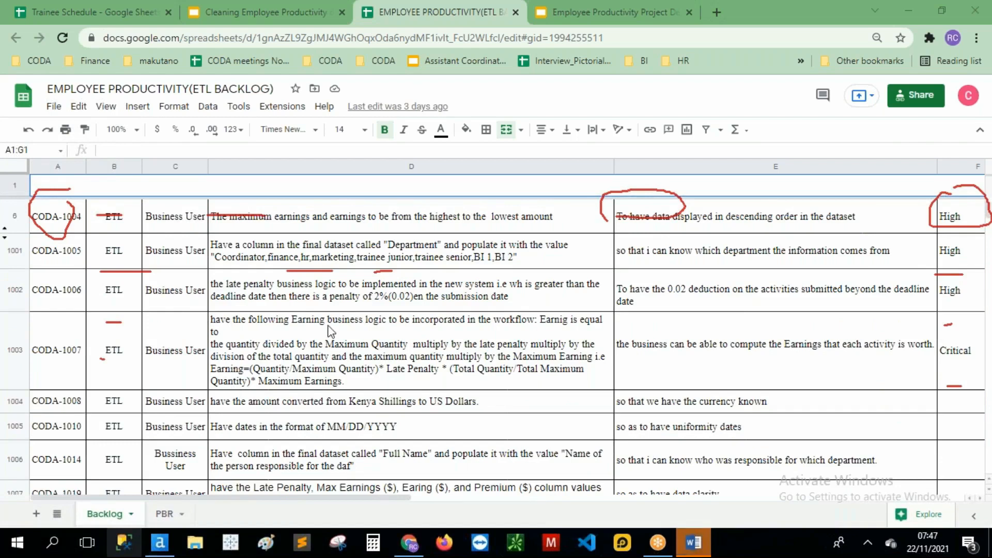
scroll(331, 331, down, 1)
scroll(317, 354, up, 5)
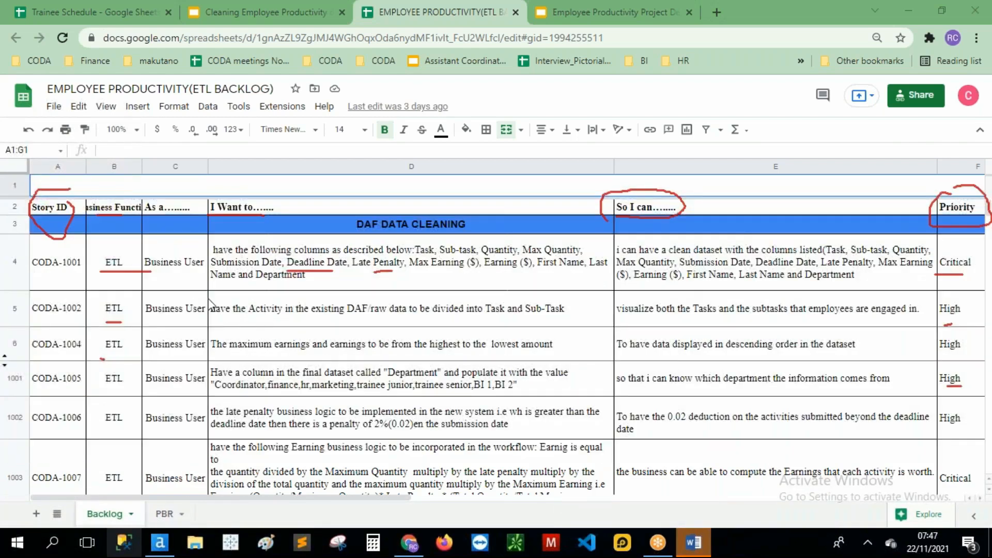
scroll(385, 317, down, 1)
scroll(385, 317, down, 5)
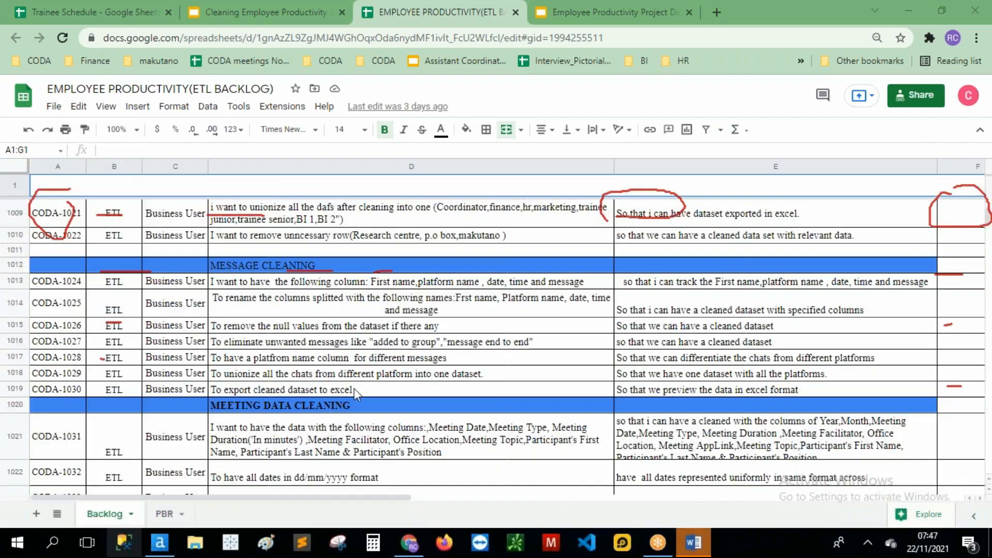
scroll(354, 389, down, 2)
scroll(354, 402, up, 5)
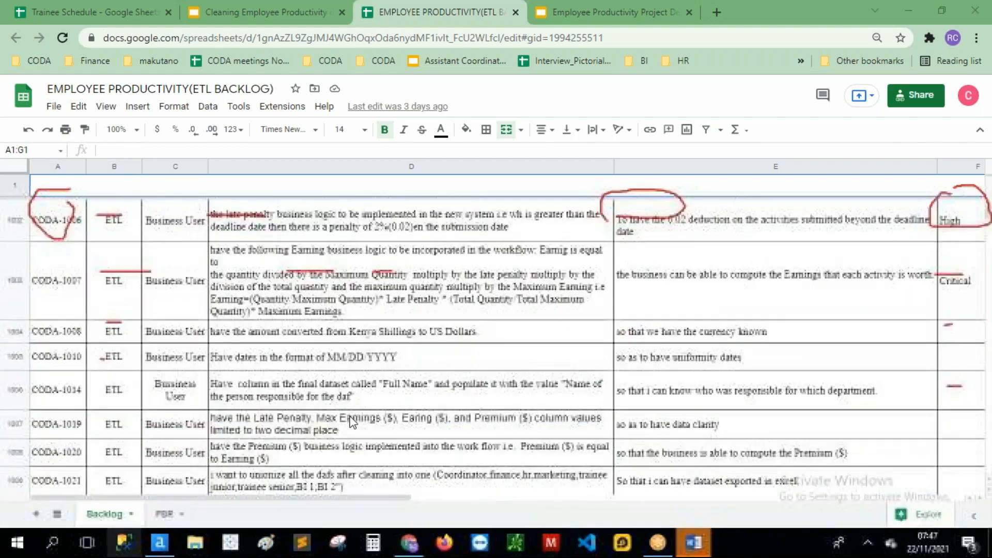
scroll(351, 422, up, 2)
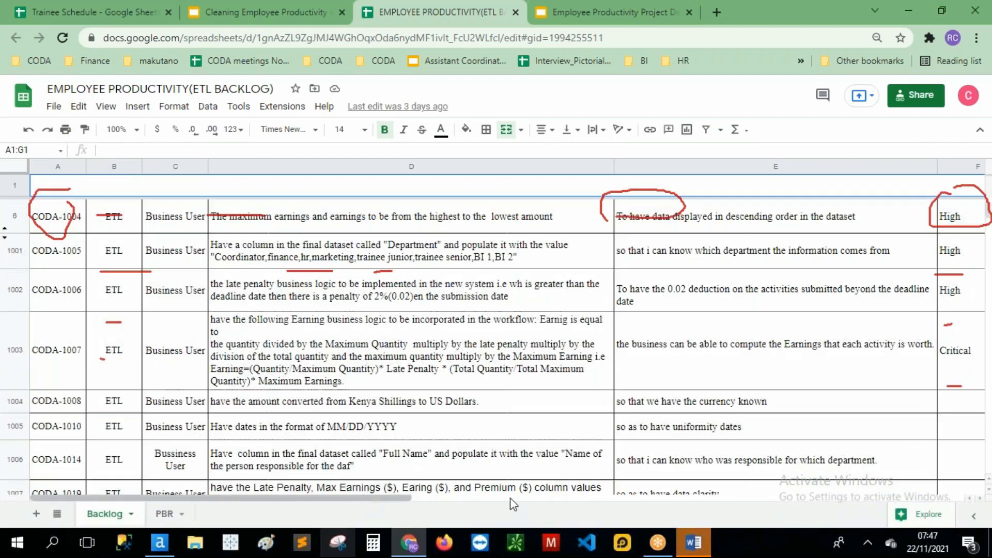
scroll(462, 504, right, 5)
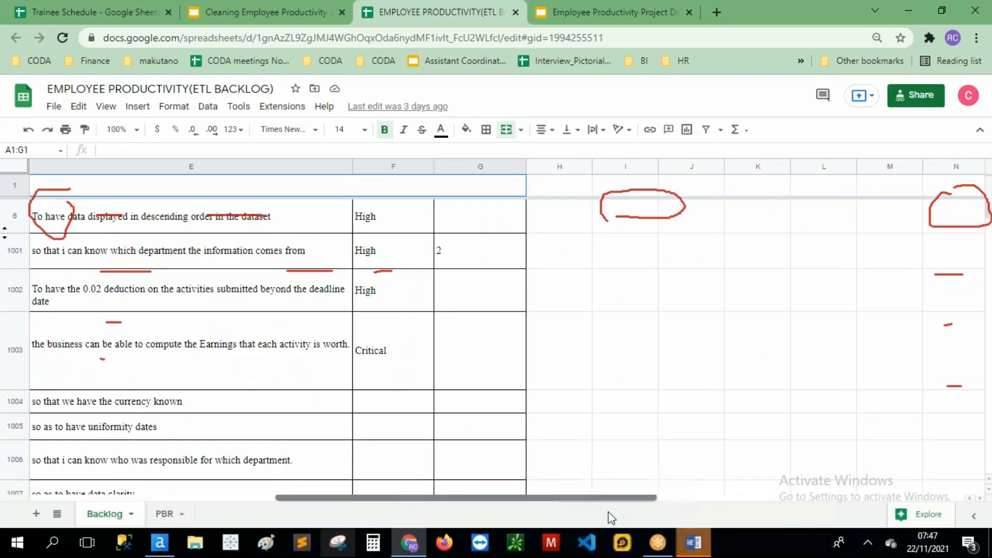
scroll(362, 380, up, 3)
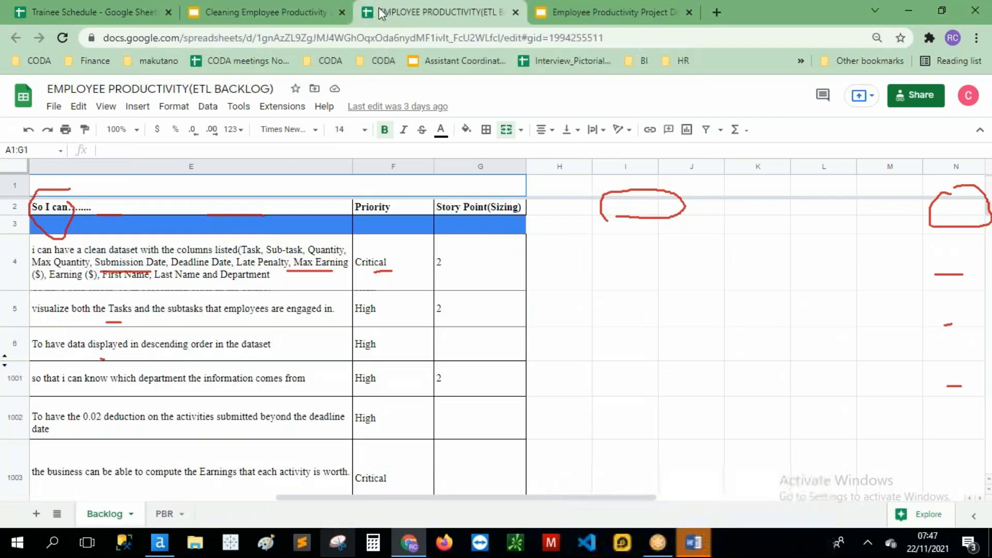
mouse_move(464, 260)
mouse_down()
mouse_move(448, 241)
mouse_move(442, 277)
mouse_move(464, 246)
mouse_up()
mouse_move(451, 289)
mouse_down()
mouse_move(434, 302)
mouse_move(449, 322)
mouse_up()
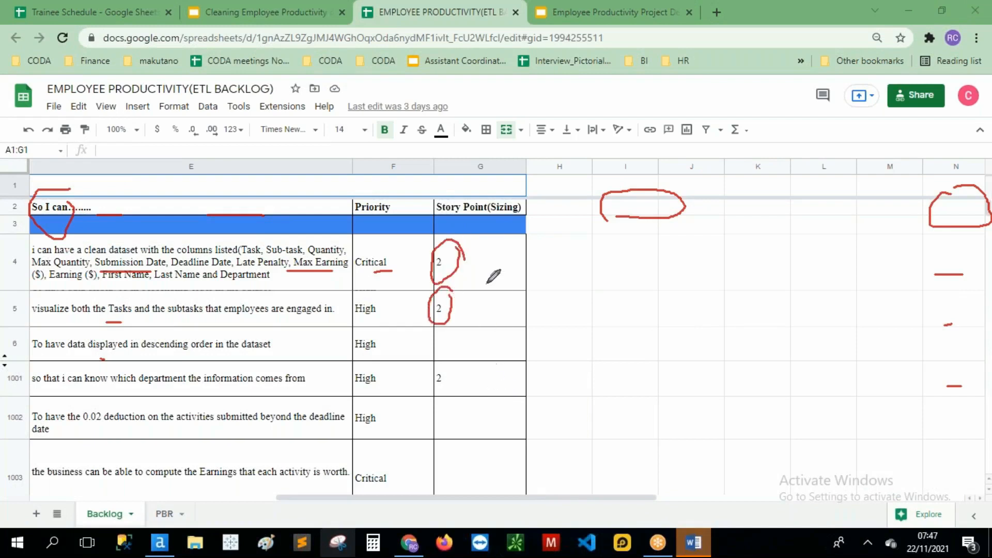
drag(480, 233, 483, 428)
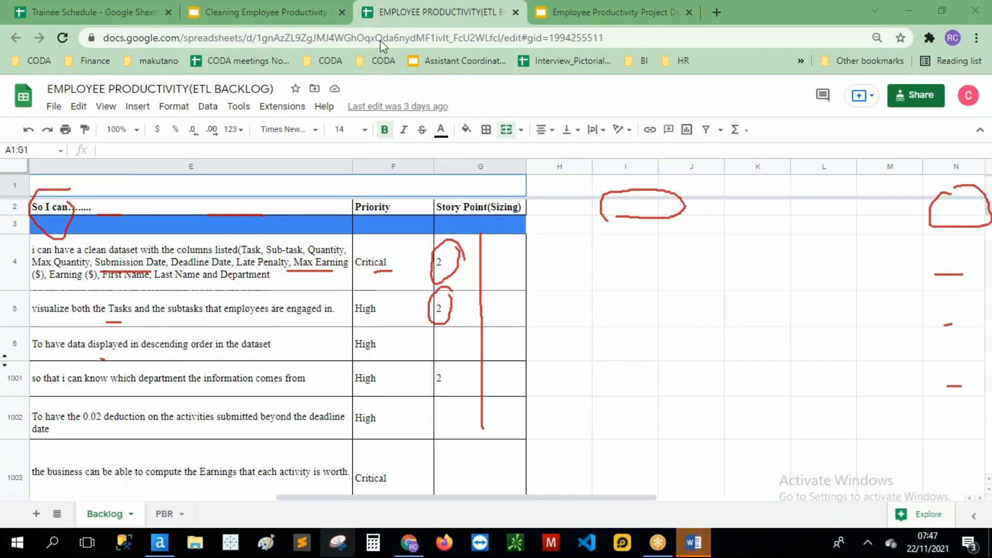
click(165, 515)
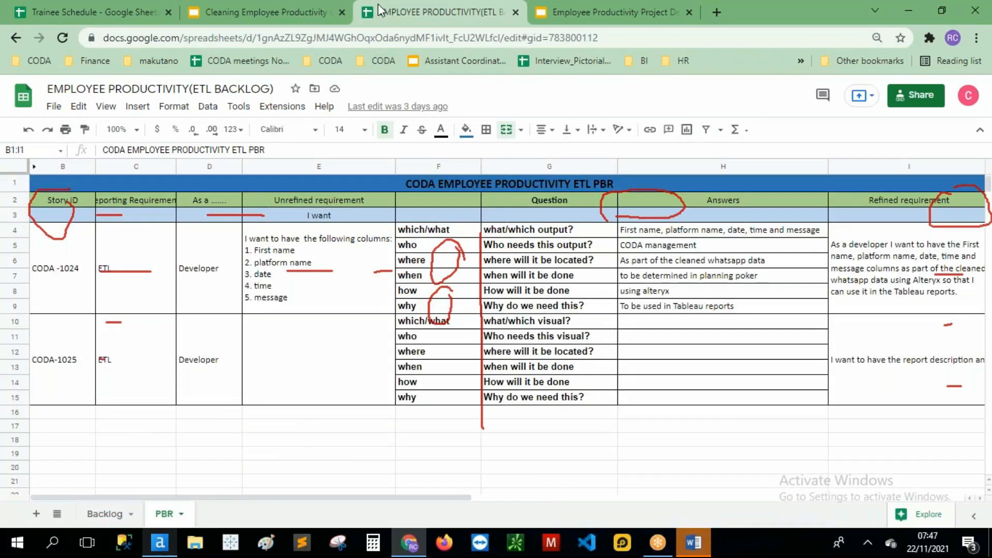
Step: Erase old drawings, then mark the Story ID header, both Developer roles and column E's requested columns
click(381, 101)
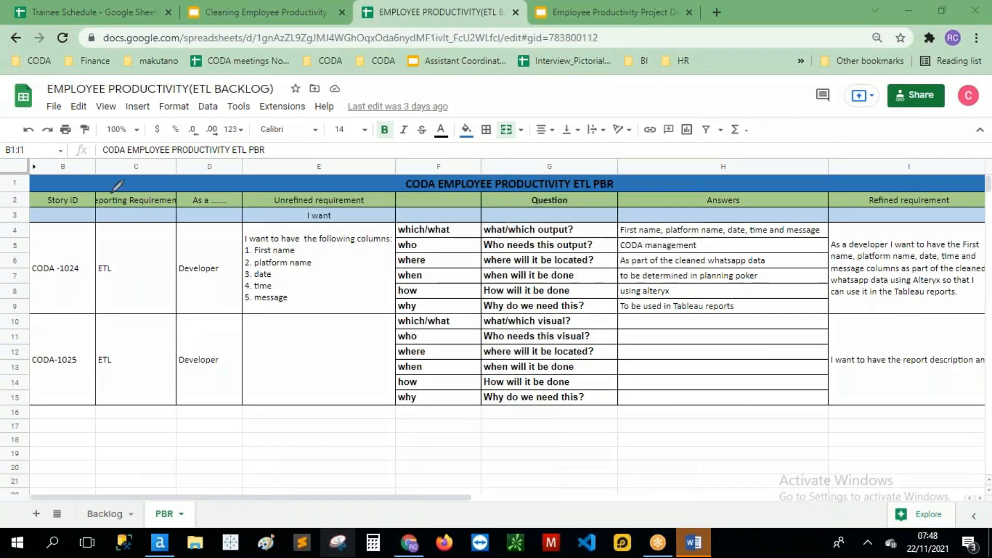
mouse_move(61, 189)
mouse_down()
mouse_move(34, 224)
mouse_move(62, 189)
mouse_move(147, 213)
mouse_up()
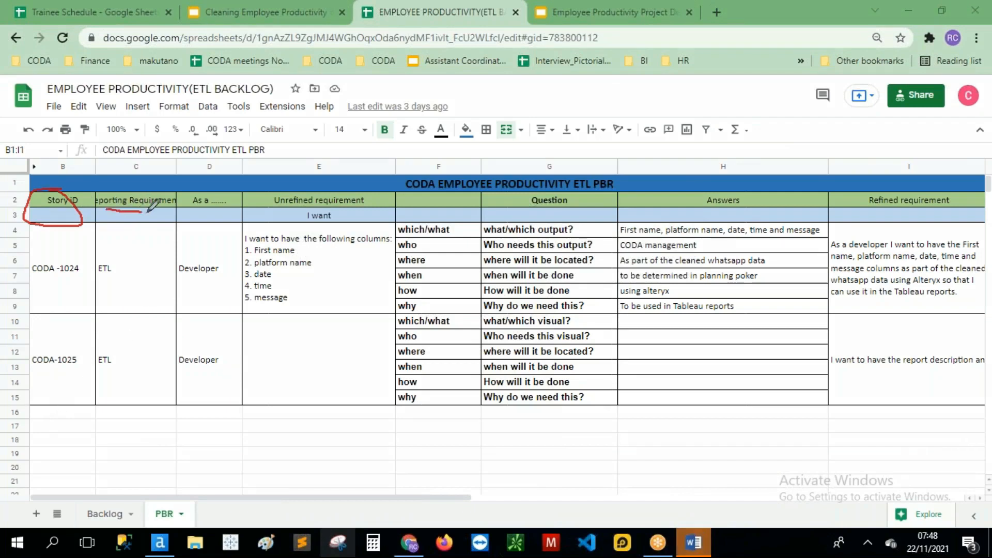
click(185, 288)
drag(184, 288, 224, 289)
drag(188, 382, 218, 382)
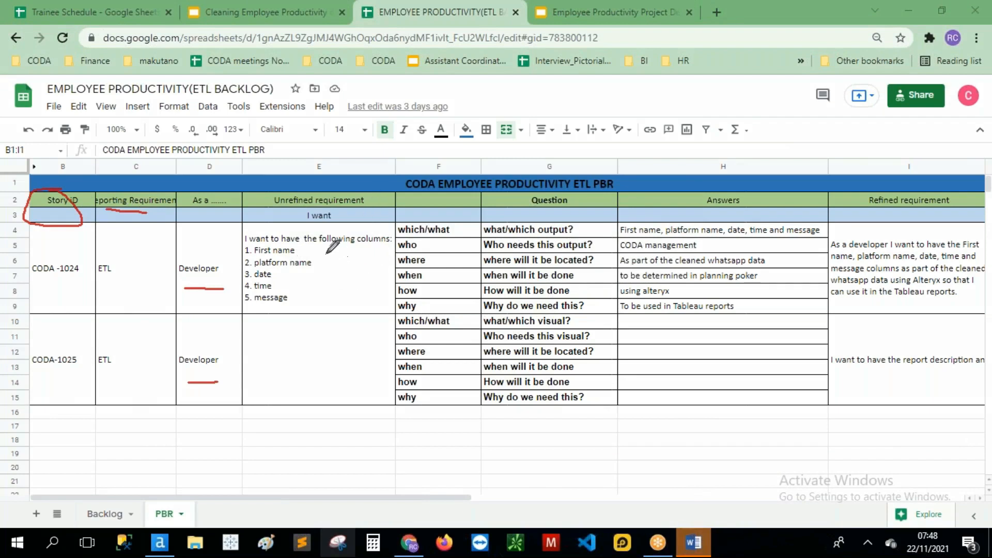
drag(329, 240, 317, 305)
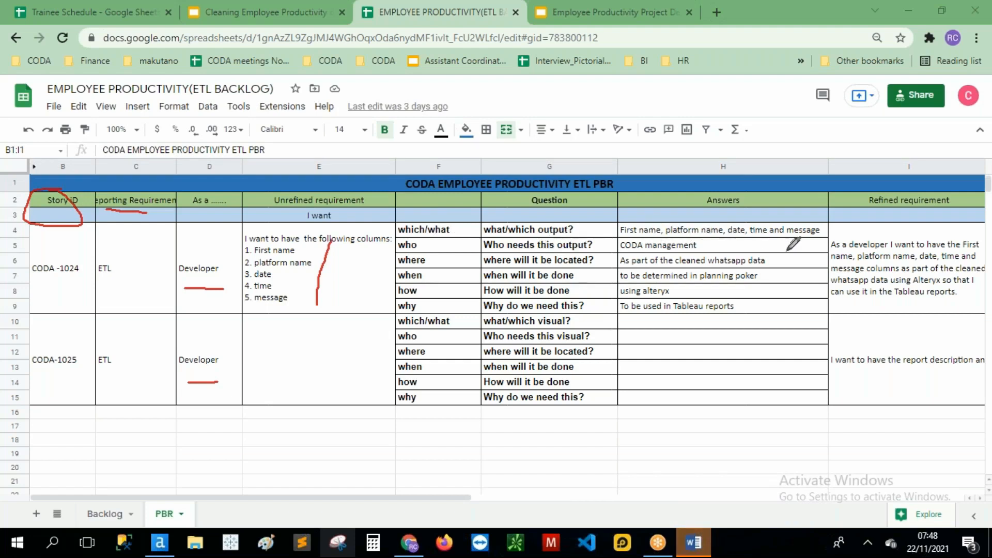
Step: Underline CODA-1024's answers: CODA management, whatsapp, planning poker, using alteryx and Tableau reports
drag(540, 252, 701, 249)
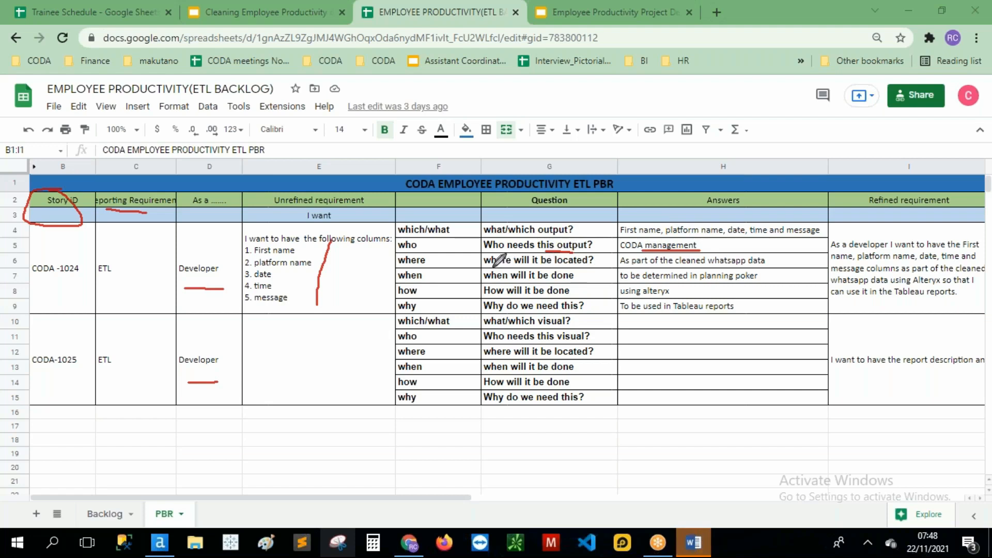
drag(485, 267, 508, 266)
drag(709, 267, 750, 268)
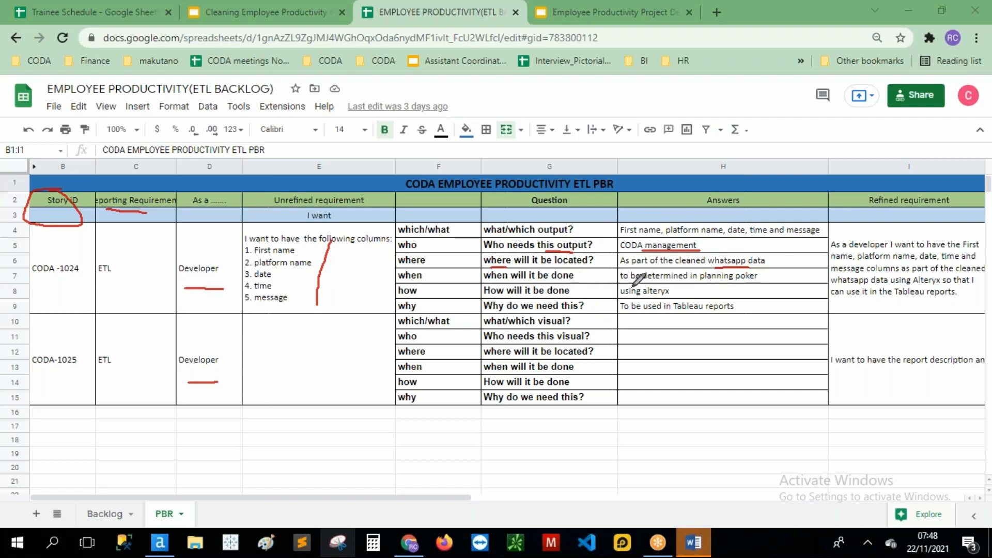
mouse_move(619, 284)
mouse_down()
mouse_move(767, 283)
mouse_move(764, 268)
mouse_move(644, 275)
mouse_up()
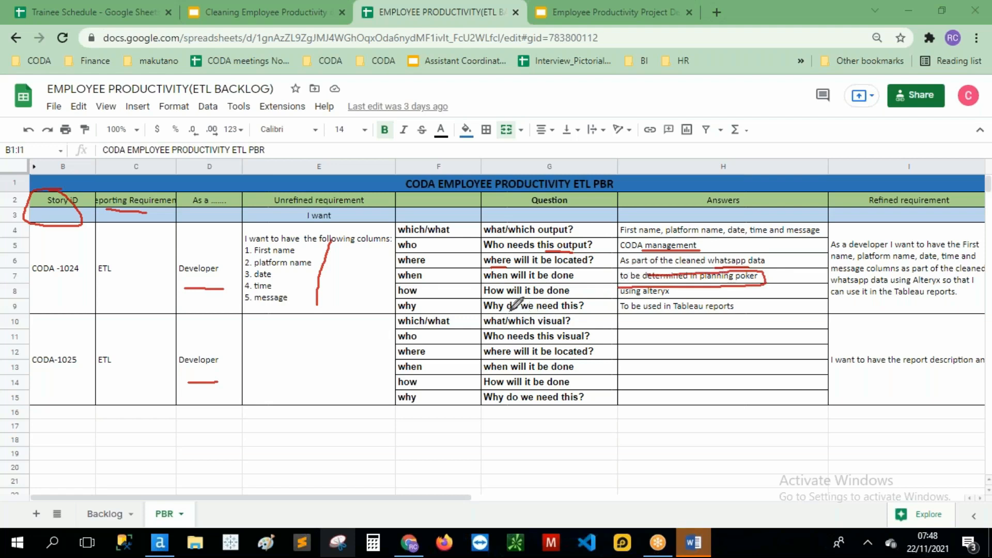
drag(619, 296, 673, 296)
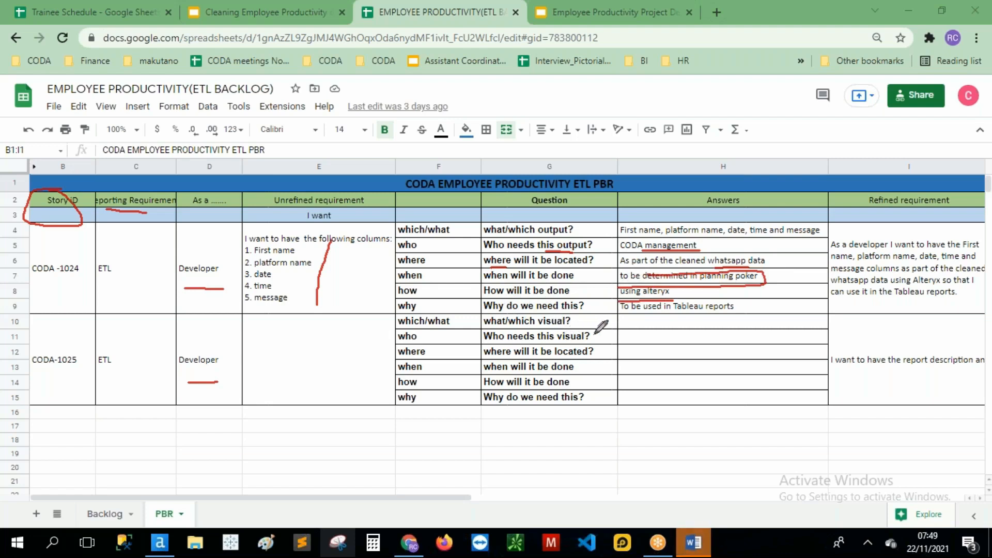
drag(620, 312, 693, 313)
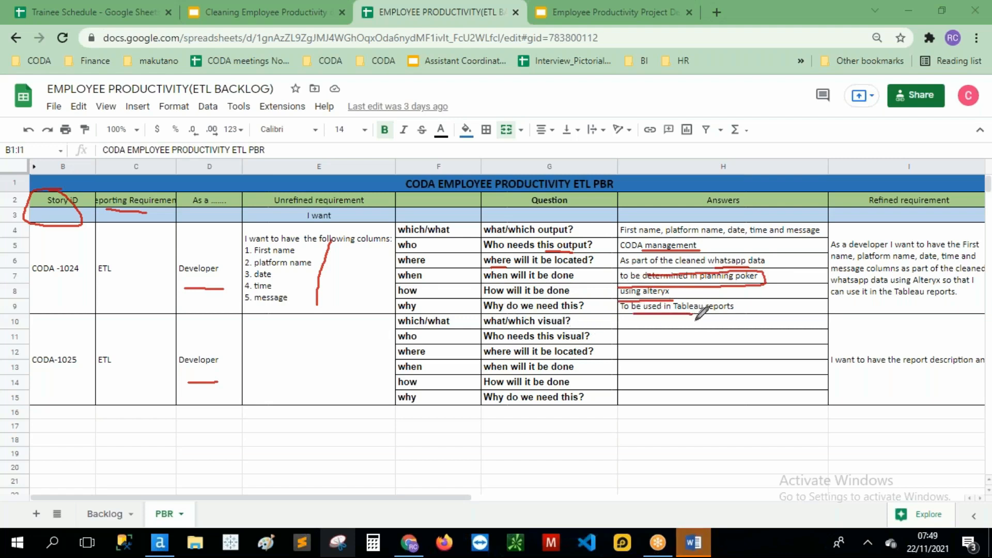
Step: Circle the unrefined requirement in column E, underline the Answers header and scroll right
mouse_move(261, 182)
mouse_down()
mouse_move(242, 218)
mouse_move(408, 295)
mouse_move(338, 180)
mouse_move(266, 195)
mouse_up()
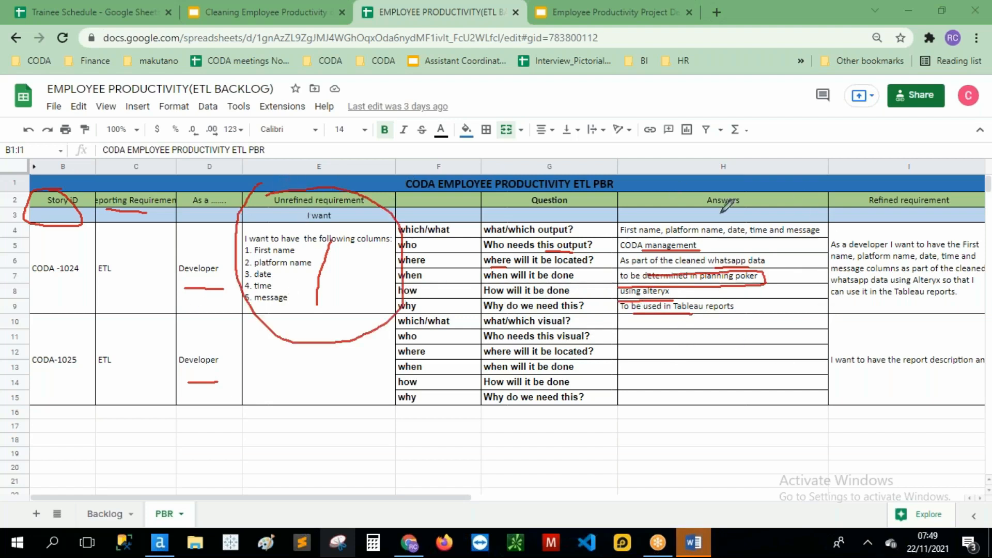
drag(682, 211, 732, 212)
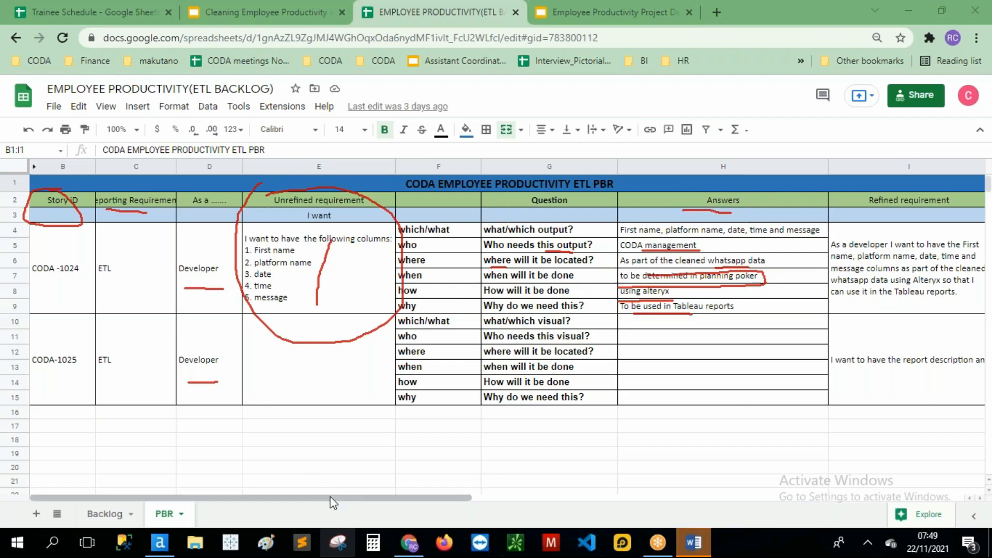
drag(395, 500, 440, 489)
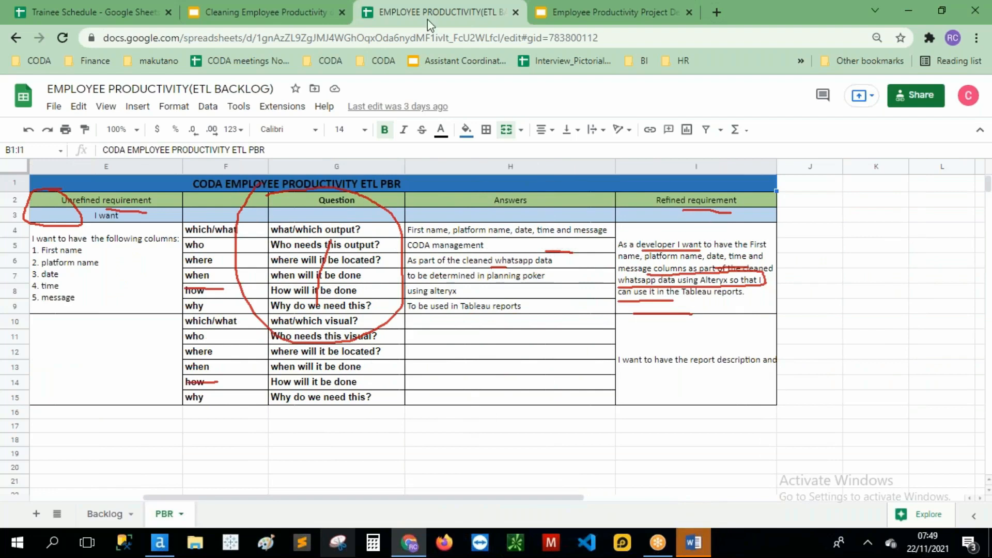
click(372, 107)
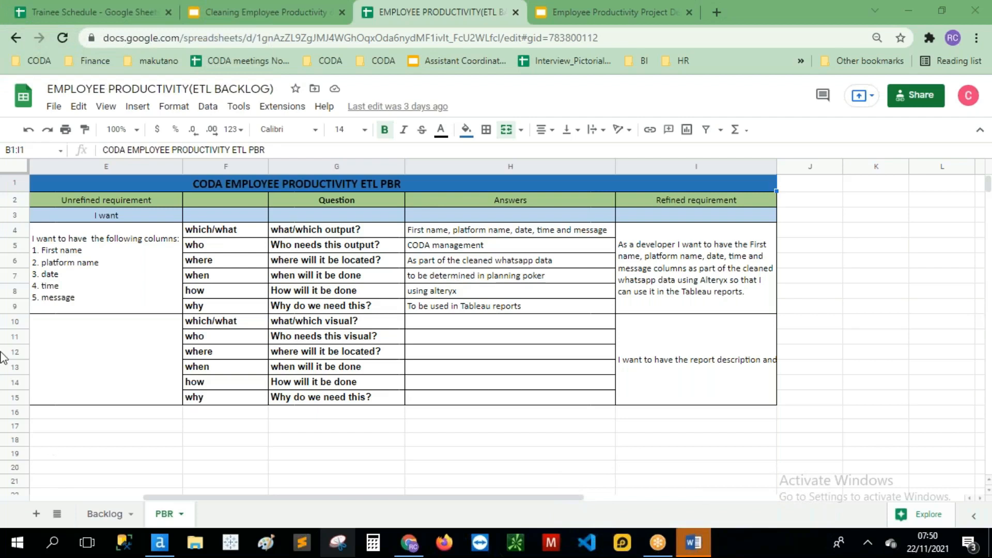
Step: Load play.planningpoker.com in a new tab and look over its pre-filled login page
click(719, 9)
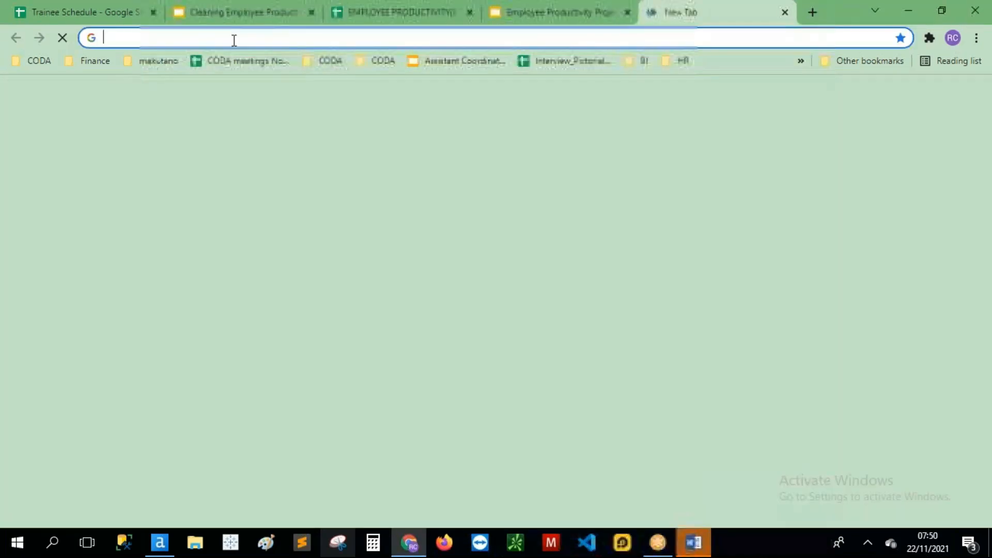
click(233, 38)
text(p)
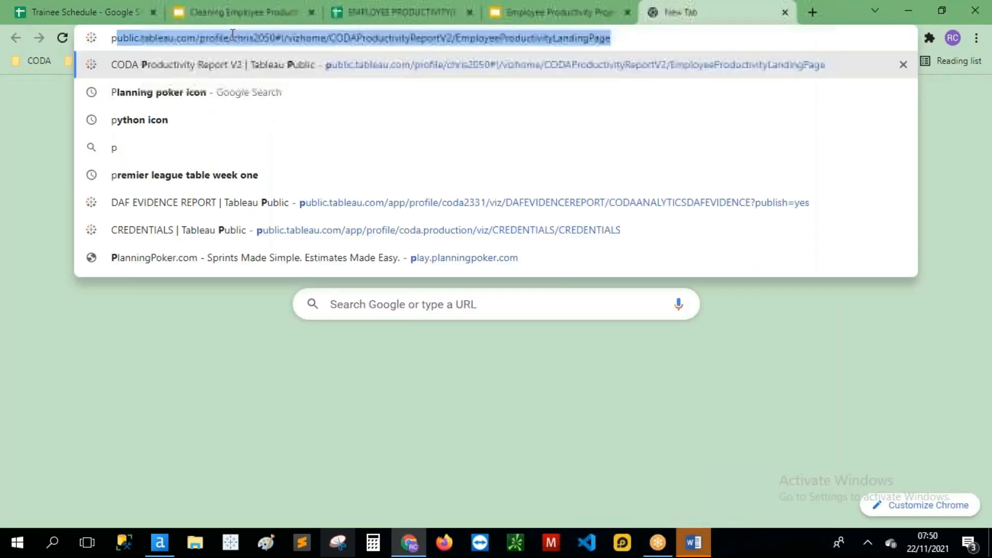
text(l)
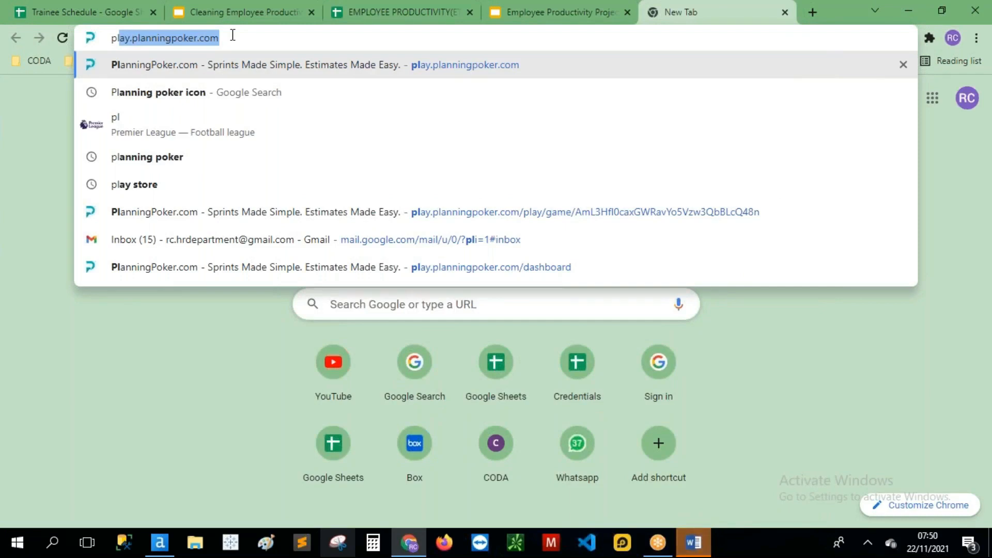
key(Return)
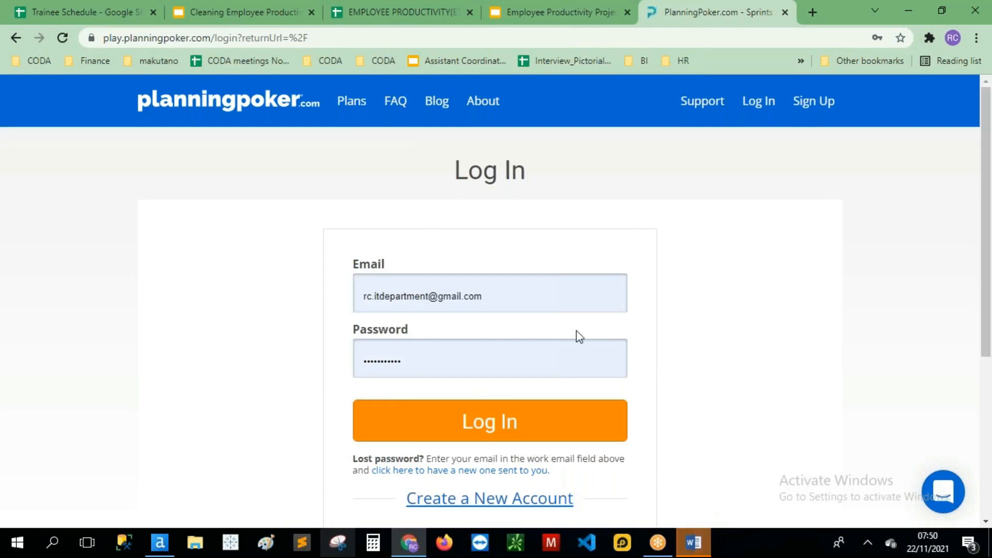
scroll(598, 295, down, 3)
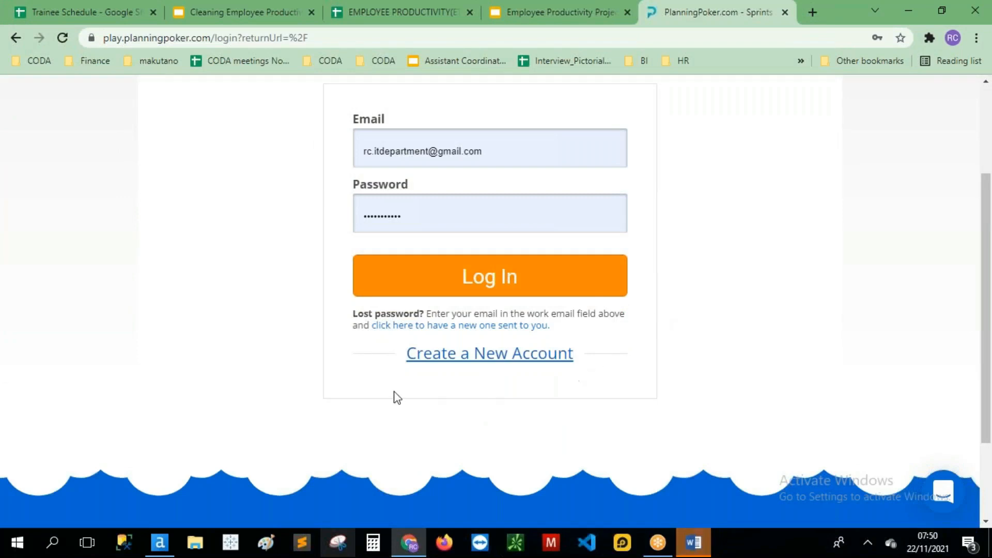
scroll(643, 364, up, 3)
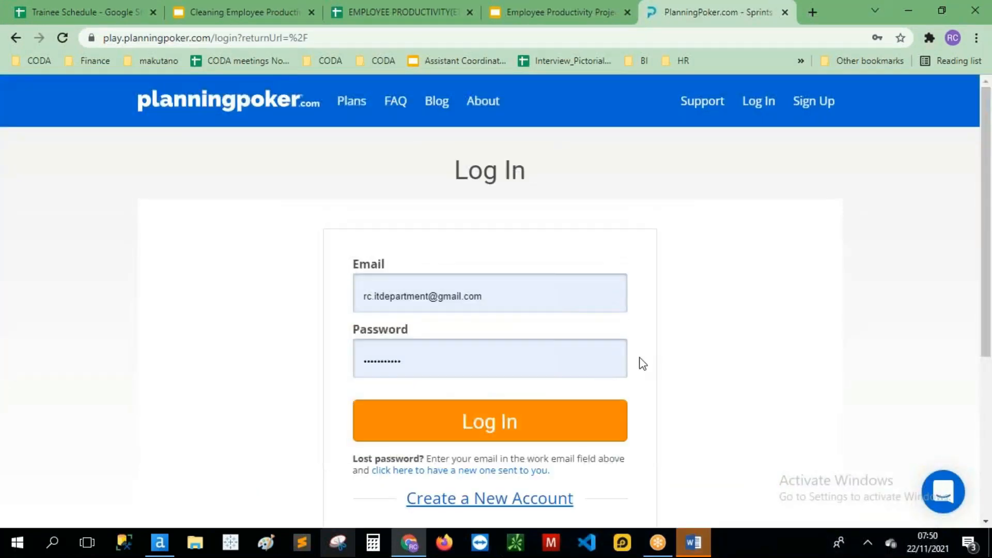
scroll(642, 363, down, 2)
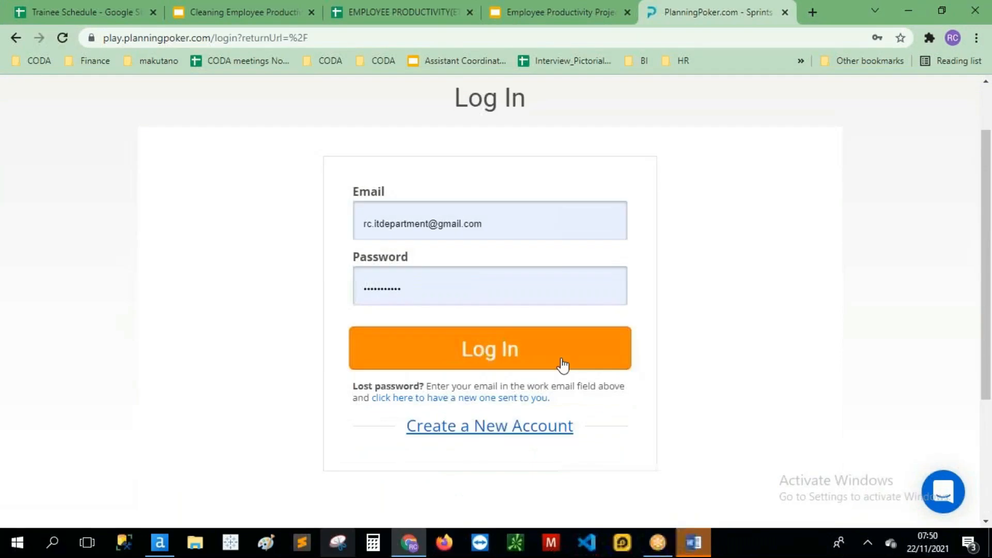
Step: Sign in to PlanningPoker.com and bring up the Create New Game form
click(499, 357)
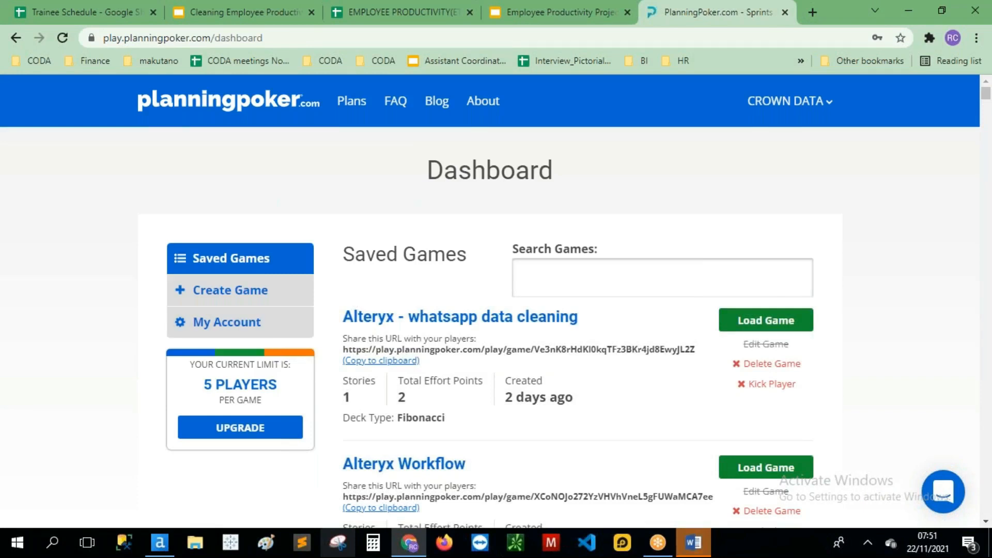
click(246, 303)
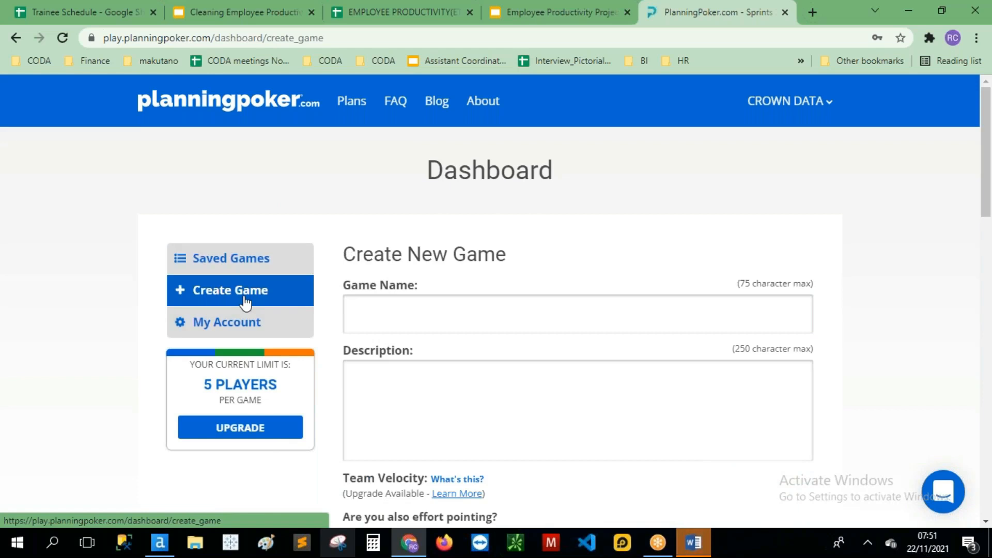
click(432, 323)
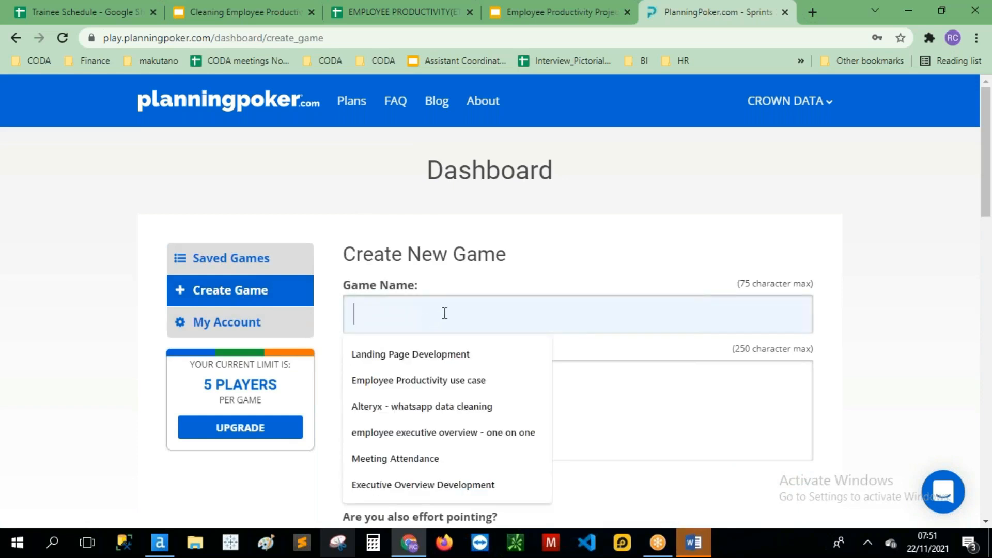
scroll(451, 304, down, 1)
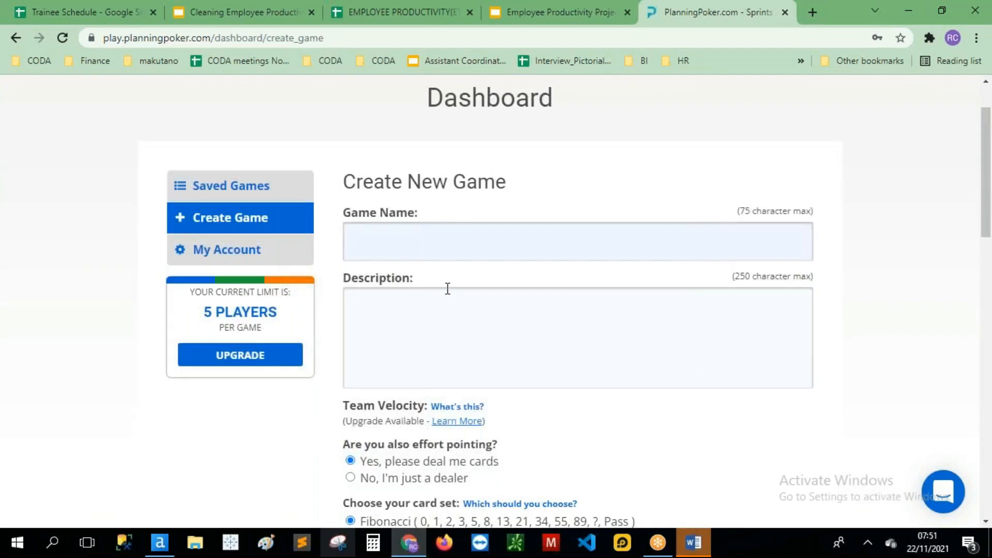
Step: Enter 'Alteryx Workflow' as the game name from the autofill, keeping default card and voting options
click(428, 251)
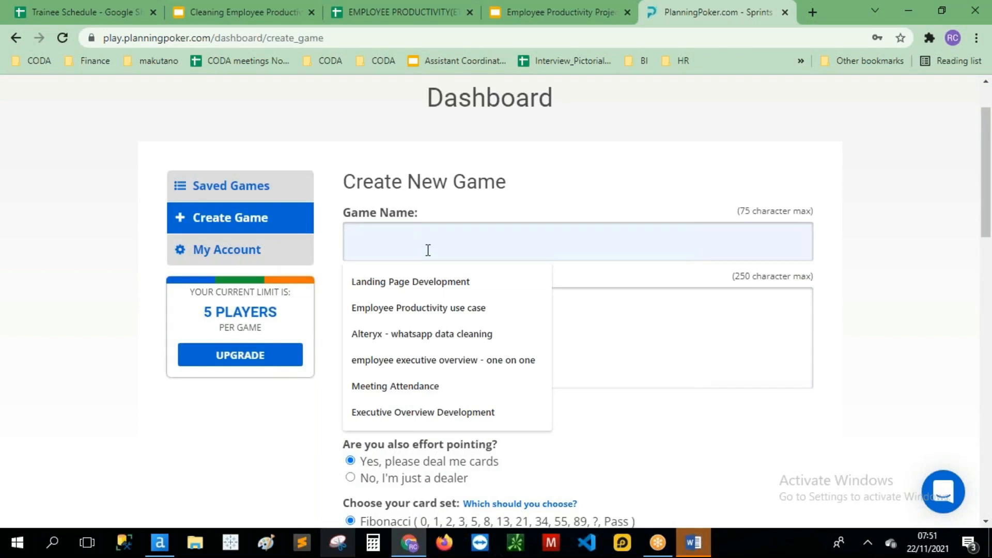
text(Alteryx Workflow)
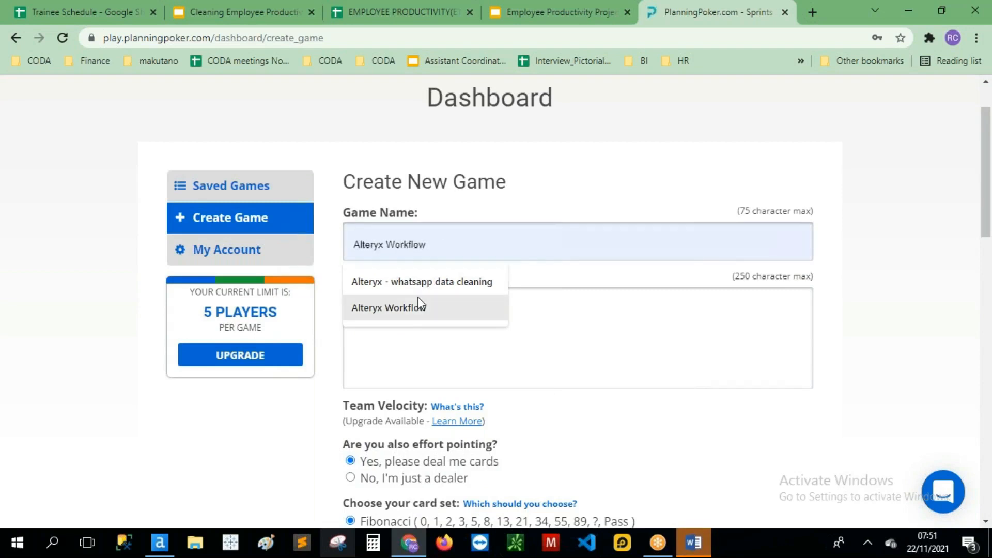
click(362, 305)
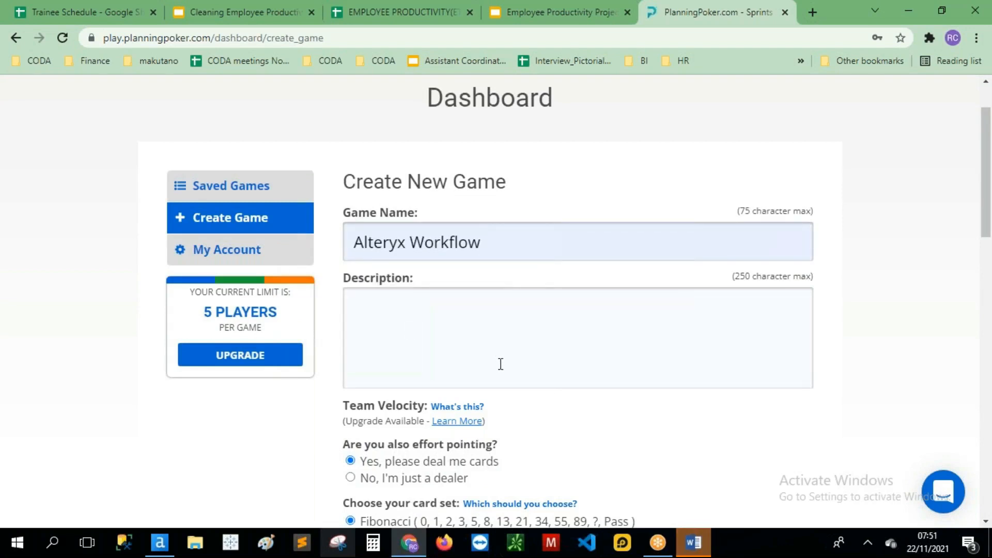
scroll(501, 364, down, 4)
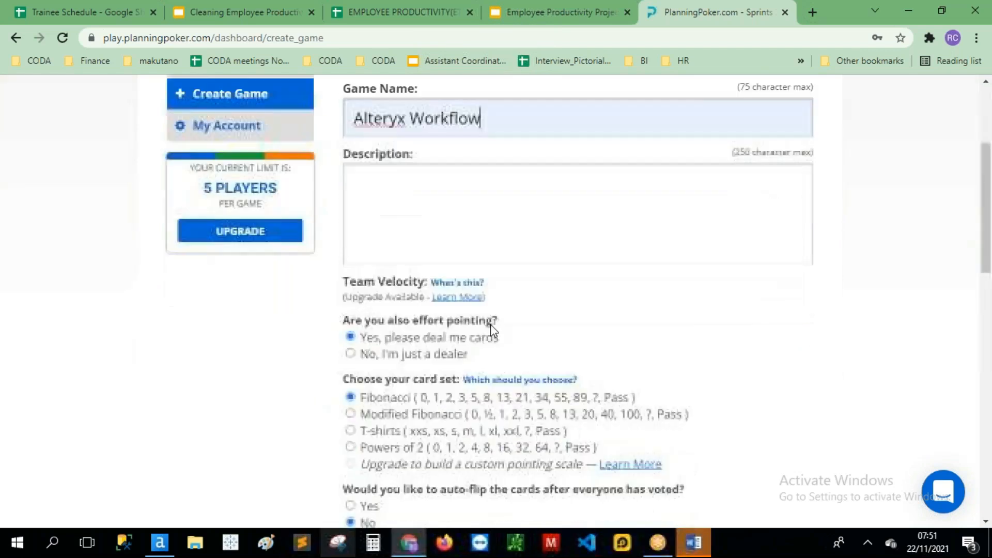
scroll(498, 347, down, 2)
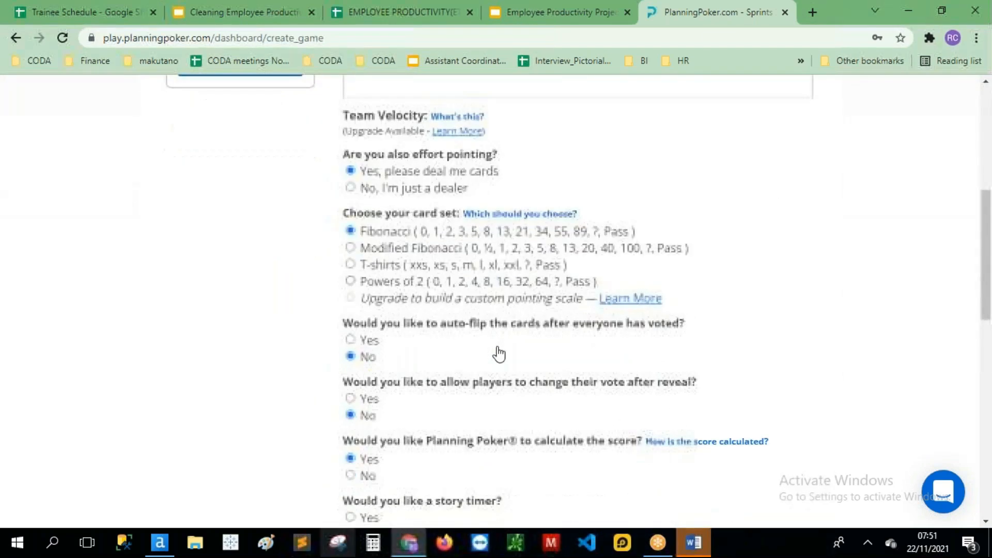
scroll(496, 336, down, 8)
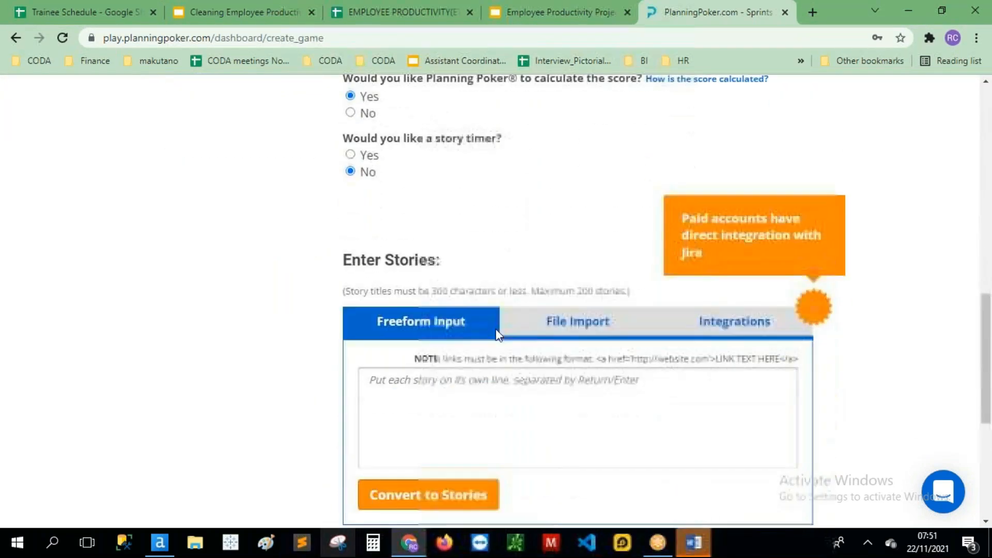
scroll(483, 357, down, 3)
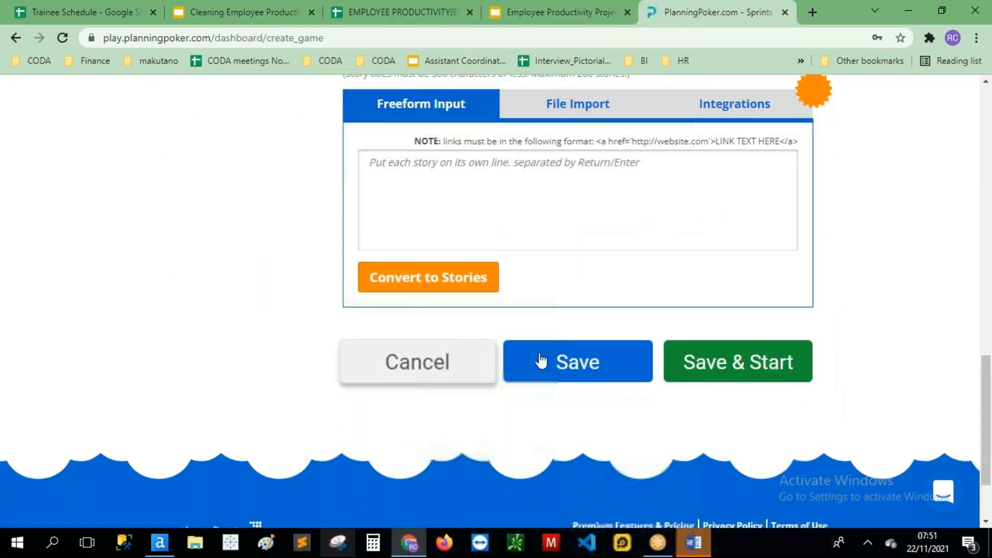
Step: Save and start the Alteryx Workflow game, select its invite link, and close the invite window
click(749, 365)
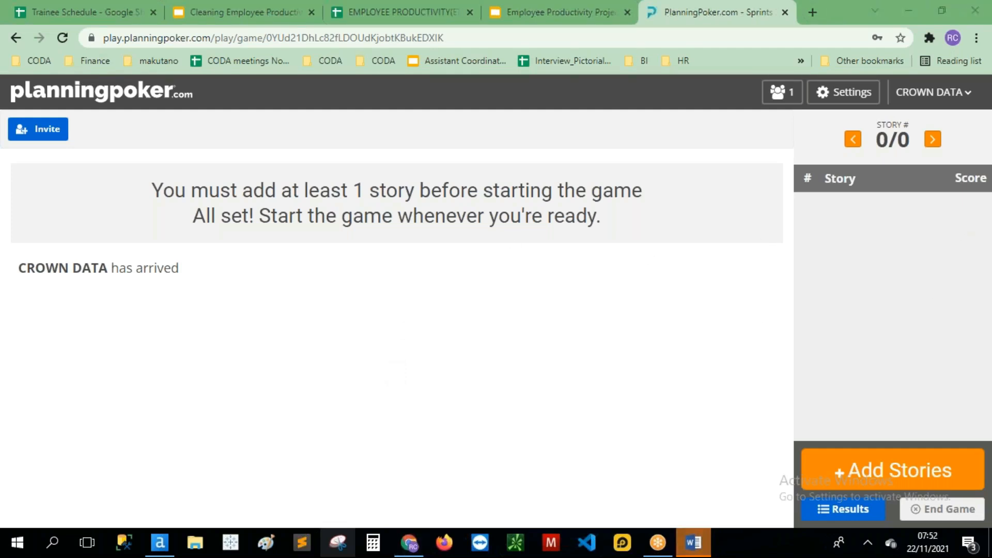
click(35, 130)
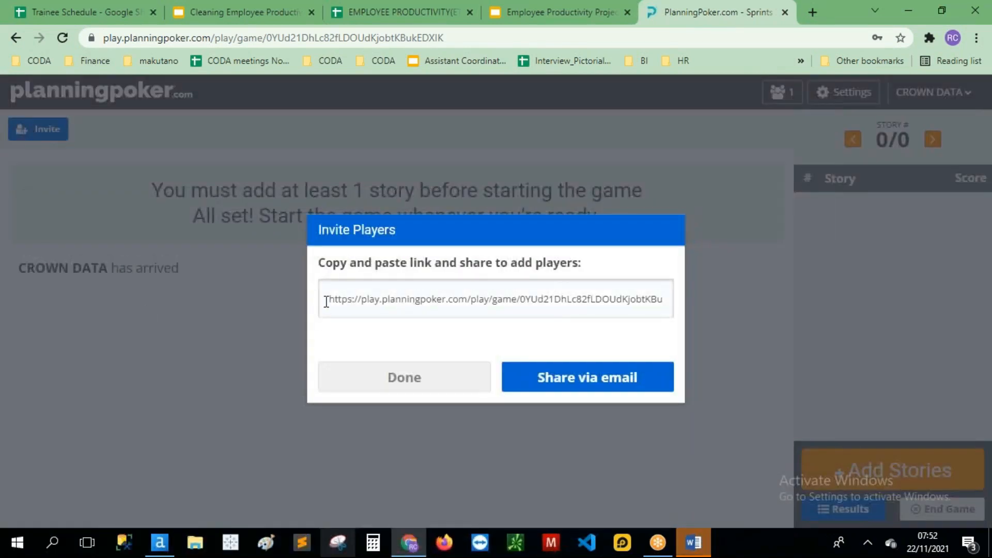
drag(326, 301, 685, 313)
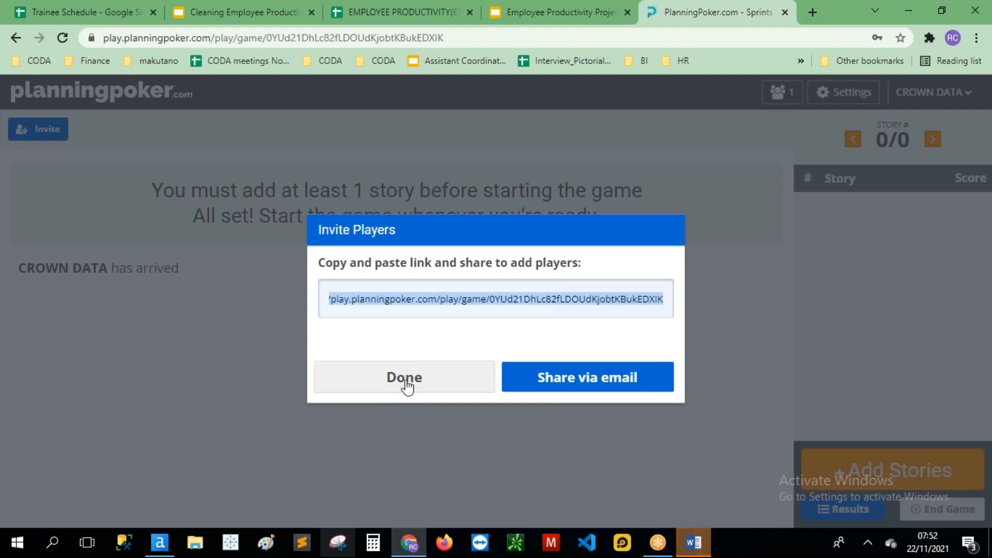
click(406, 384)
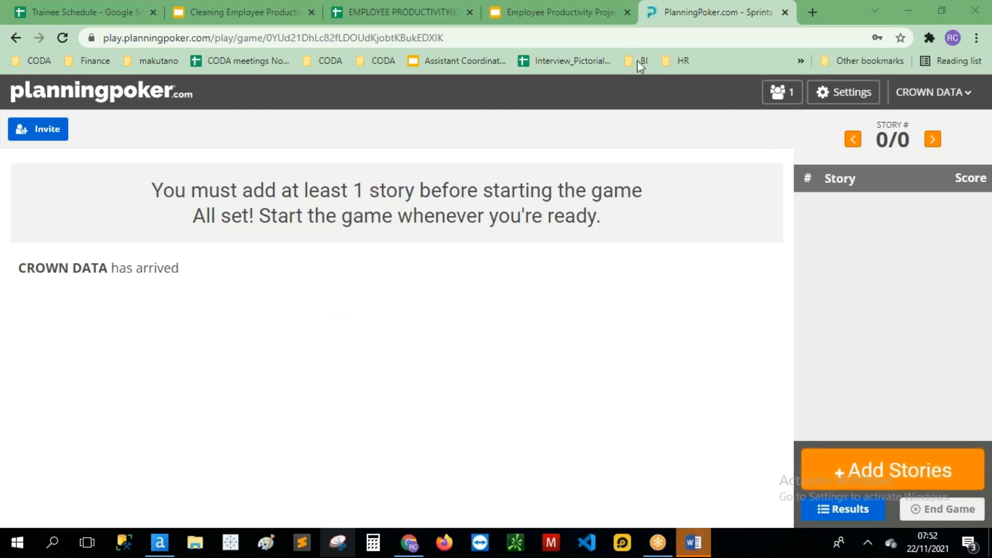
Step: Bring up the Add Stories form, then switch to the Employee Productivity Project Description slides
click(871, 468)
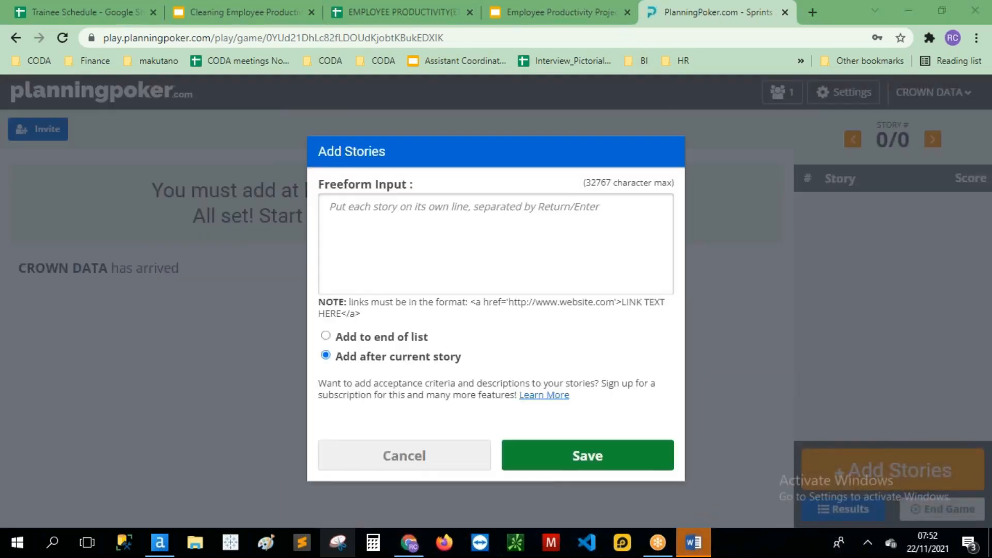
click(571, 19)
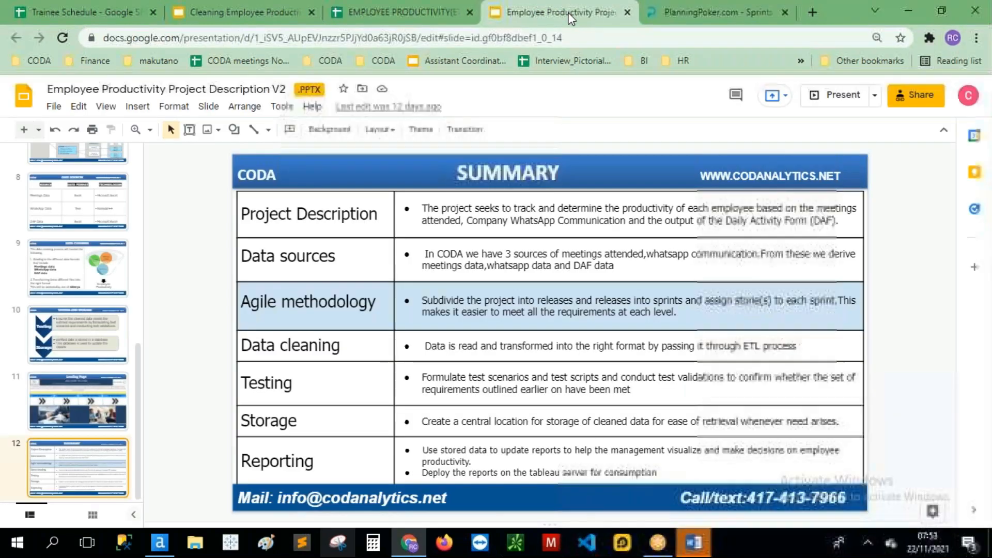
Step: Copy CODA-1024's refined requirement from merged cell I4:I9 in the ETL backlog's PBR sheet
click(428, 12)
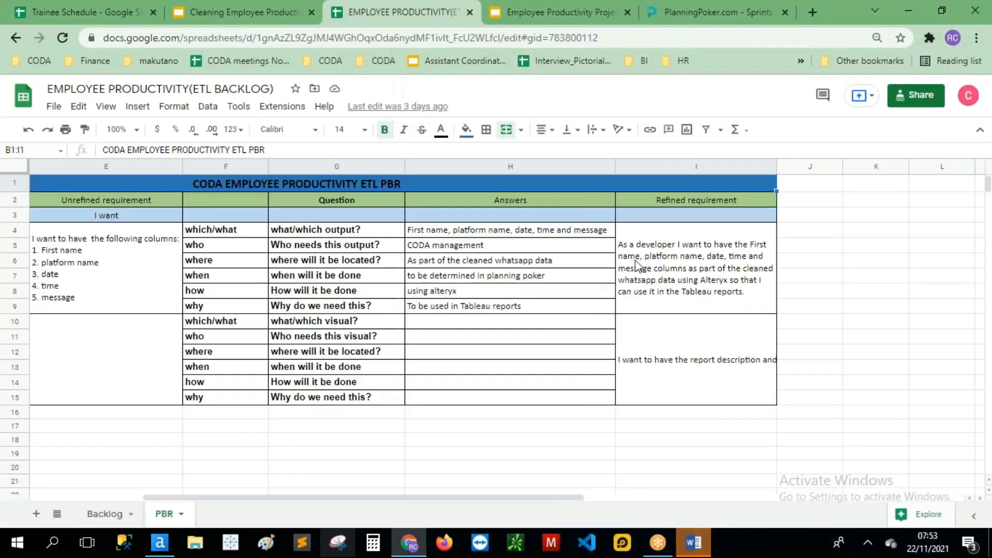
click(674, 266)
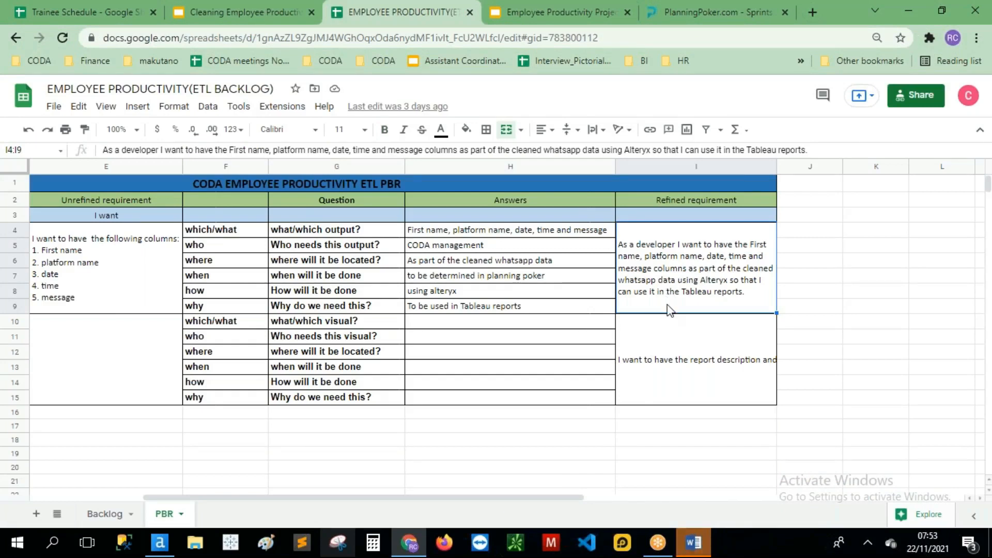
key(ctrl+c)
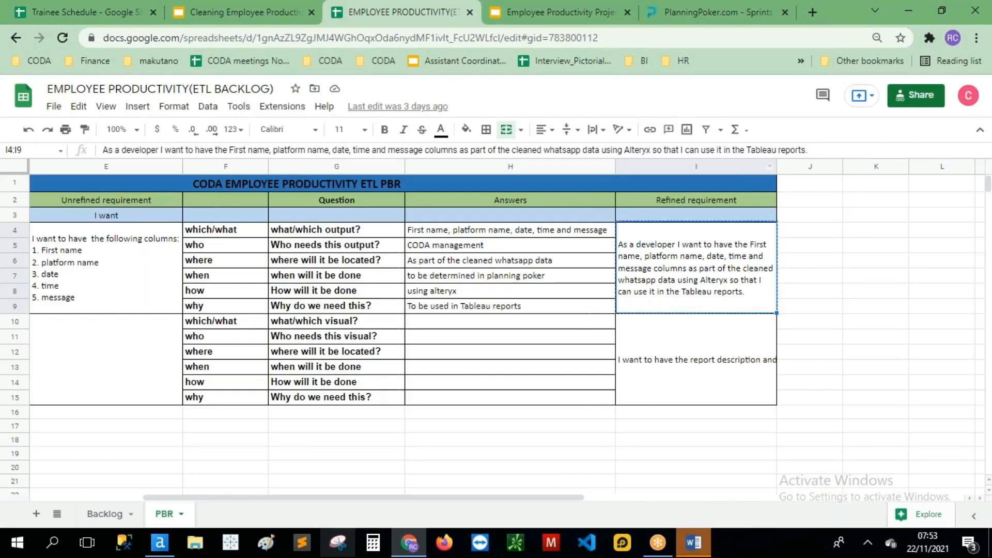
Step: Paste CODA-1024's WhatsApp cleaning requirement into Freeform Input and save it as story 1
click(684, 5)
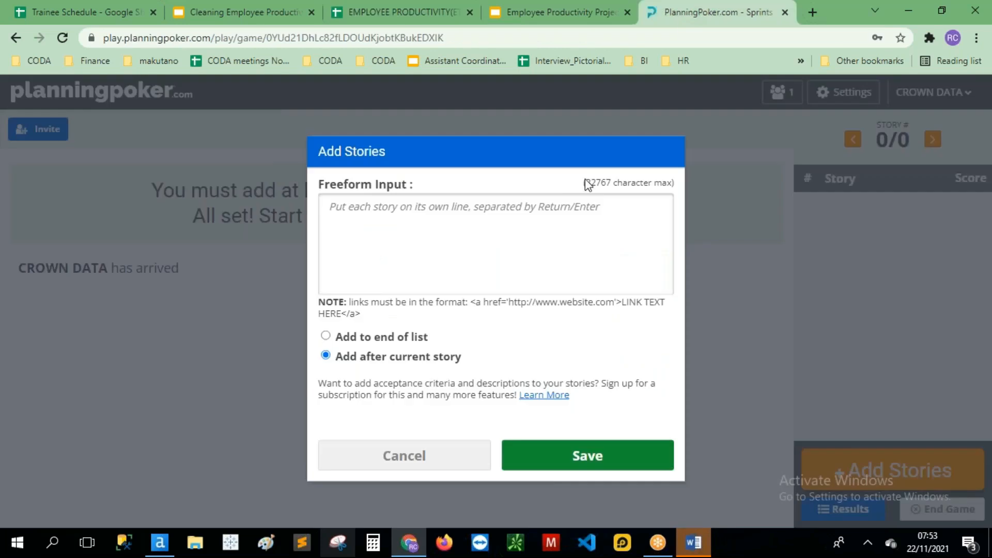
click(419, 237)
key(ctrl+v)
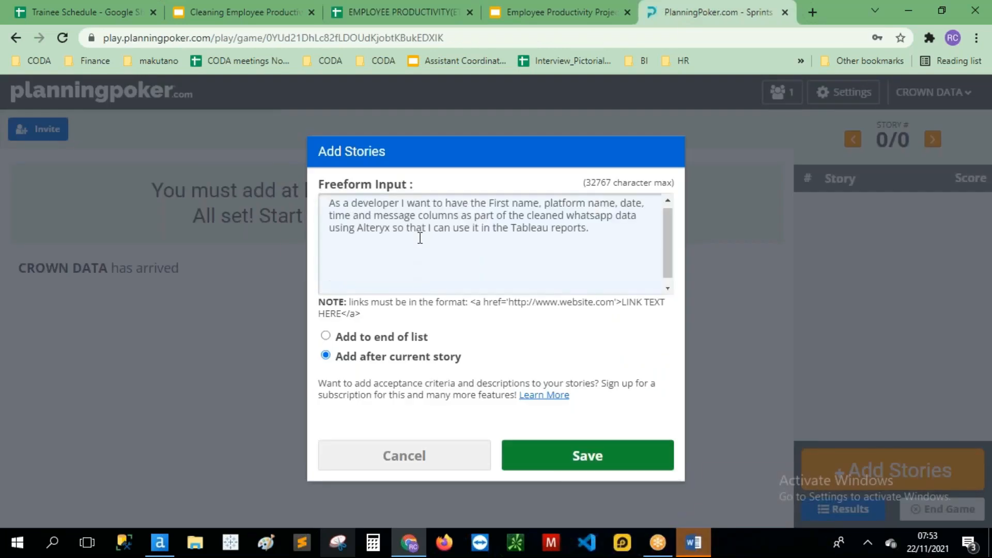
scroll(443, 265, down, 1)
scroll(442, 266, up, 1)
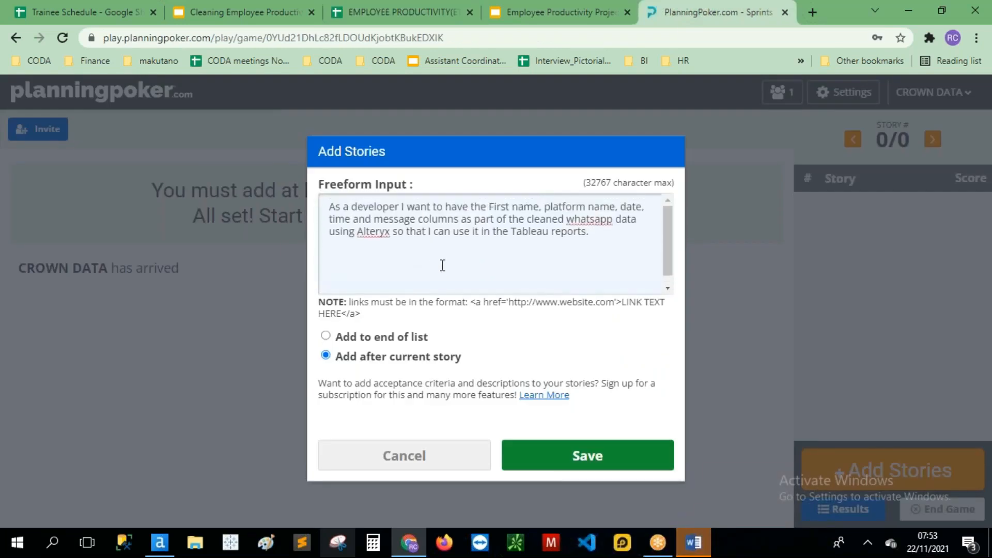
click(599, 463)
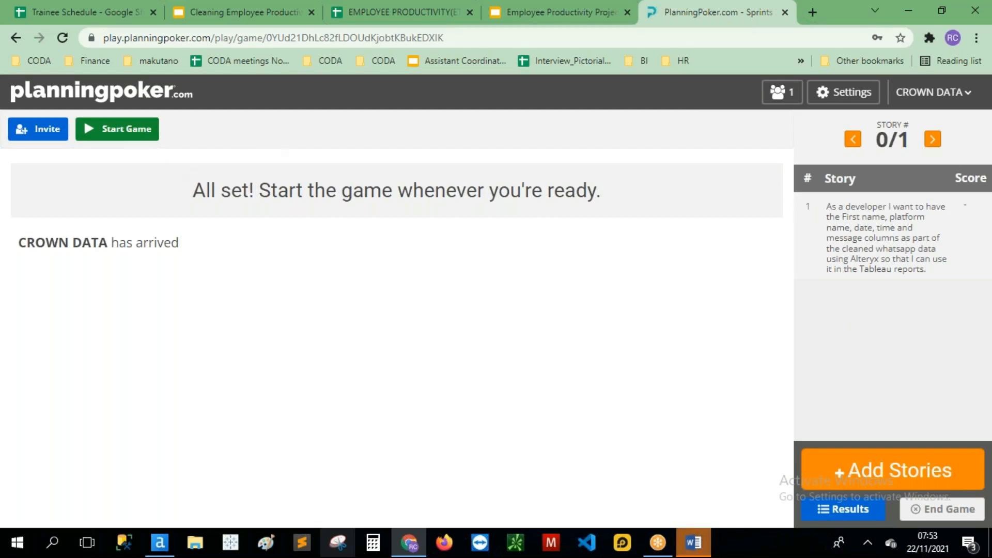
Step: Start the game so voting begins on the WhatsApp data cleaning story
click(126, 139)
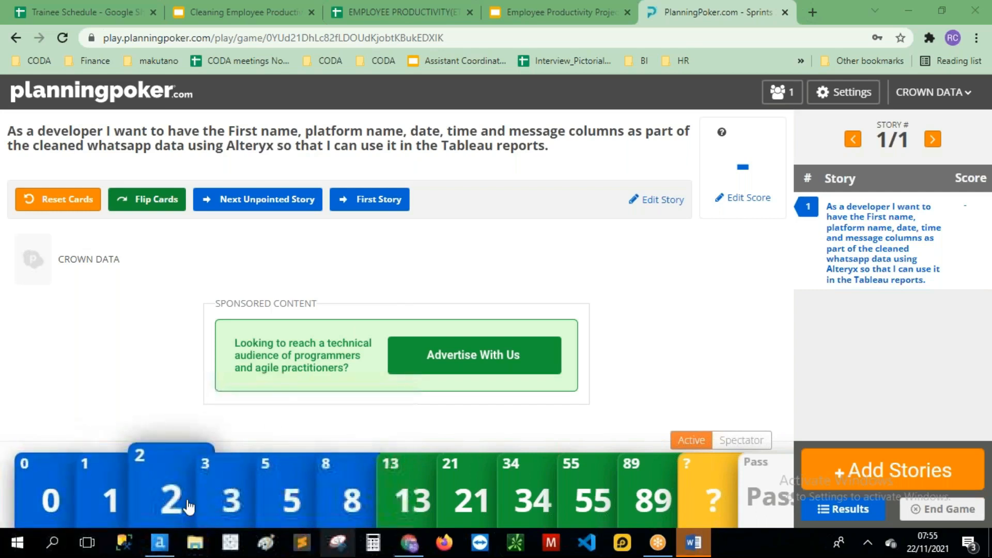
Step: Vote 3 and flip the cards so the story scores 3, then switch to Alteryx Designer
click(225, 504)
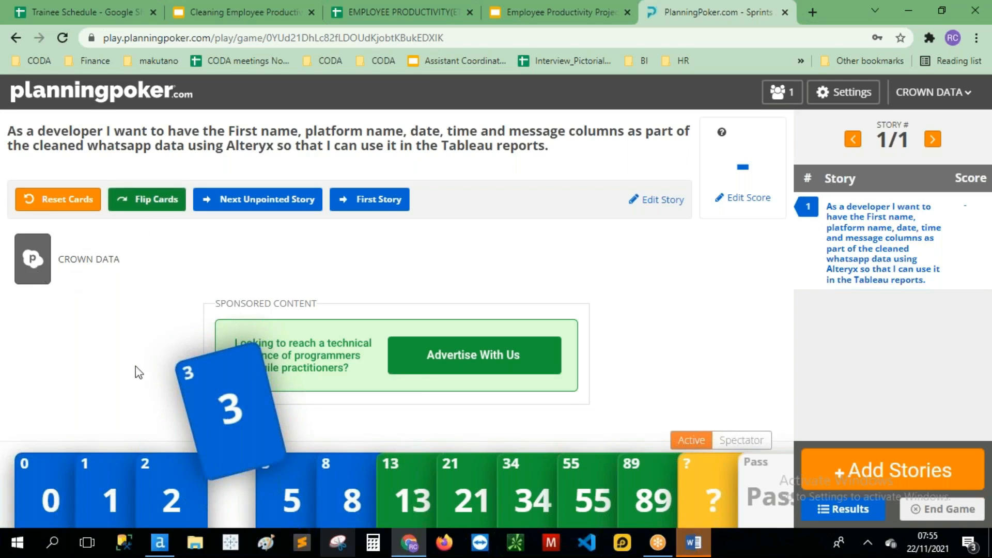
click(147, 204)
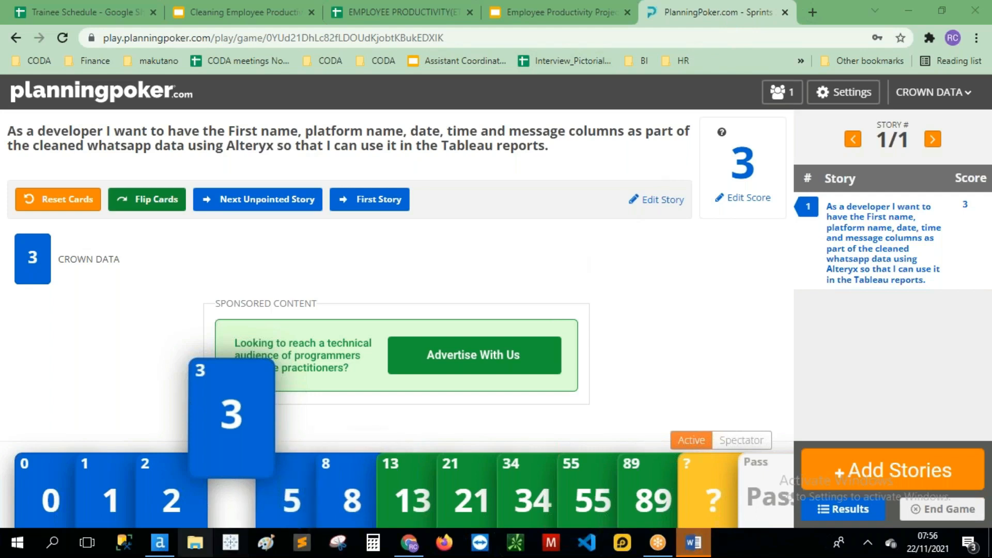
click(161, 544)
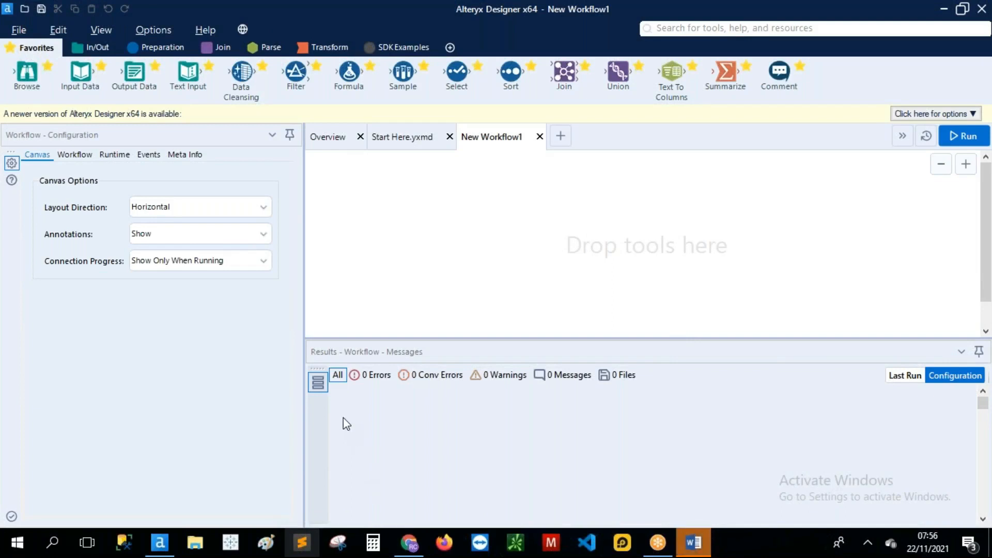
mouse_move(2, 57)
mouse_down()
mouse_move(5, 104)
mouse_move(925, 91)
mouse_move(971, 84)
mouse_move(990, 32)
mouse_up()
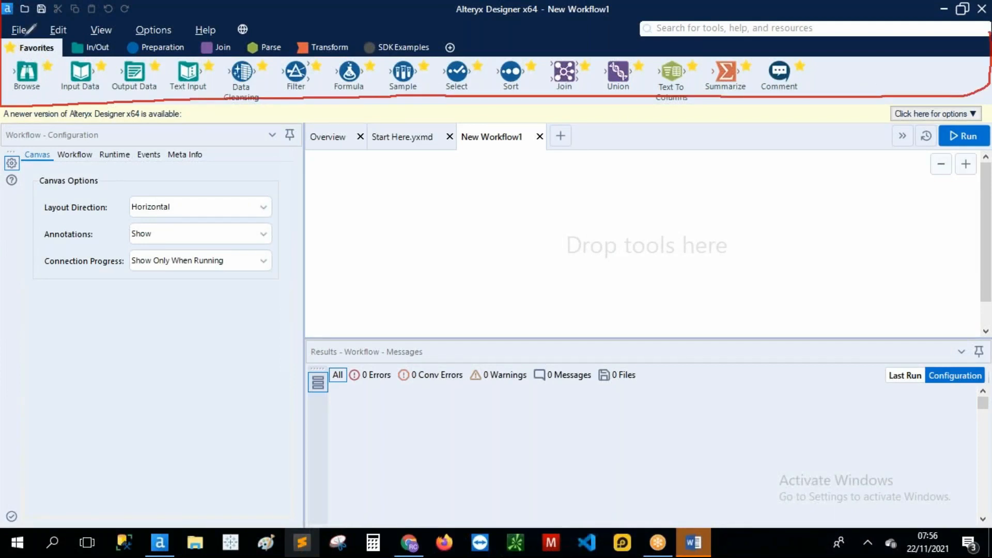
drag(16, 59, 77, 58)
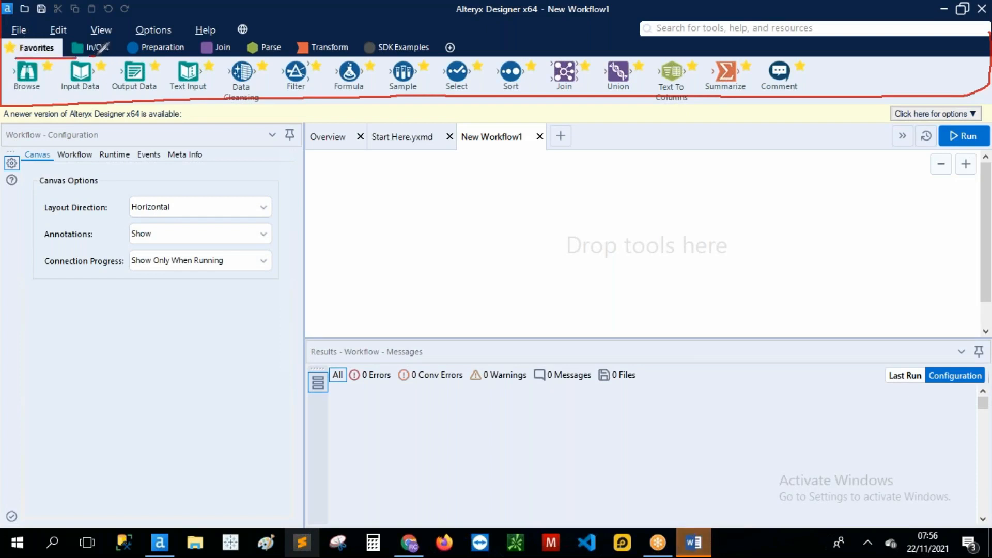
drag(146, 58, 402, 58)
mouse_move(478, 51)
mouse_down()
mouse_move(459, 36)
mouse_move(432, 45)
mouse_move(439, 25)
mouse_up()
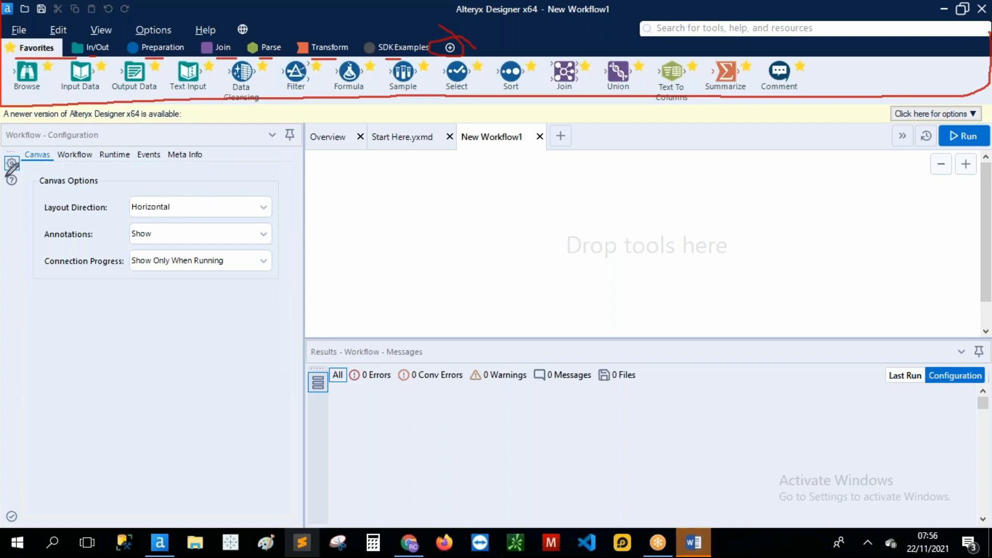
mouse_move(7, 111)
mouse_down()
mouse_move(166, 101)
mouse_move(296, 168)
mouse_move(303, 416)
mouse_move(300, 499)
mouse_move(249, 519)
mouse_move(2, 522)
mouse_up()
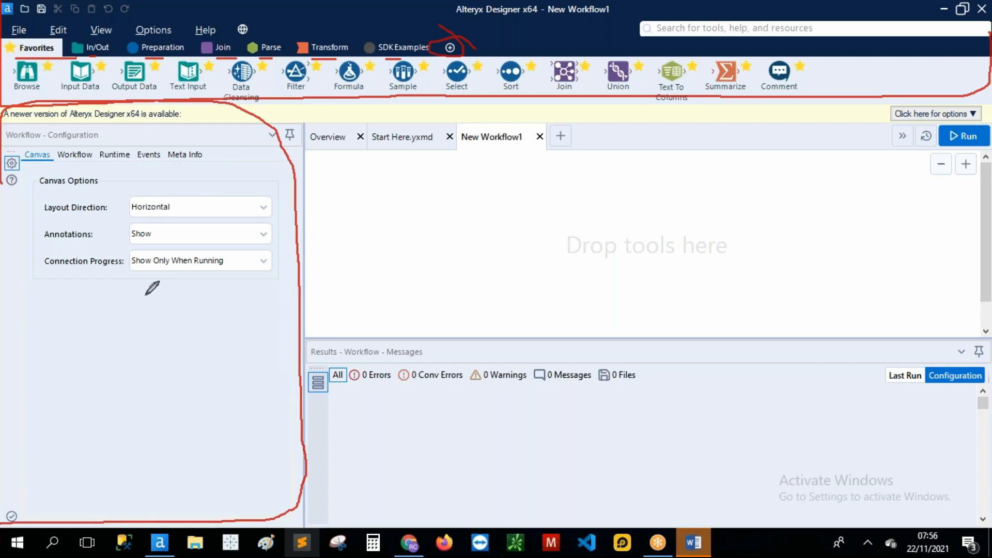
mouse_move(497, 130)
mouse_down()
mouse_move(373, 129)
mouse_move(282, 249)
mouse_up()
mouse_move(291, 306)
mouse_down()
mouse_move(583, 322)
mouse_move(886, 323)
mouse_move(959, 290)
mouse_move(697, 128)
mouse_move(496, 130)
mouse_up()
click(580, 259)
drag(579, 259, 704, 258)
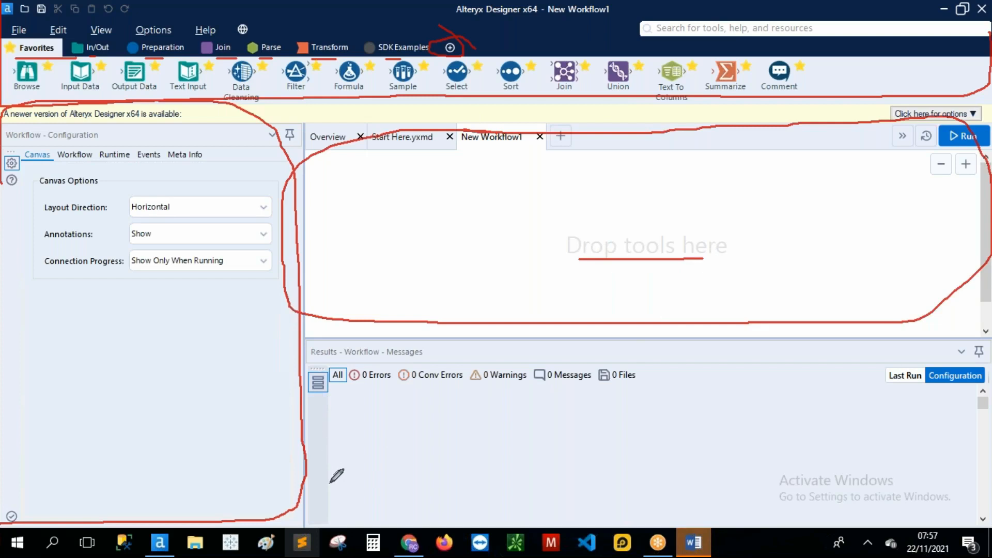
mouse_move(329, 505)
mouse_down()
mouse_move(327, 396)
mouse_move(884, 362)
mouse_move(971, 337)
mouse_move(982, 494)
mouse_up()
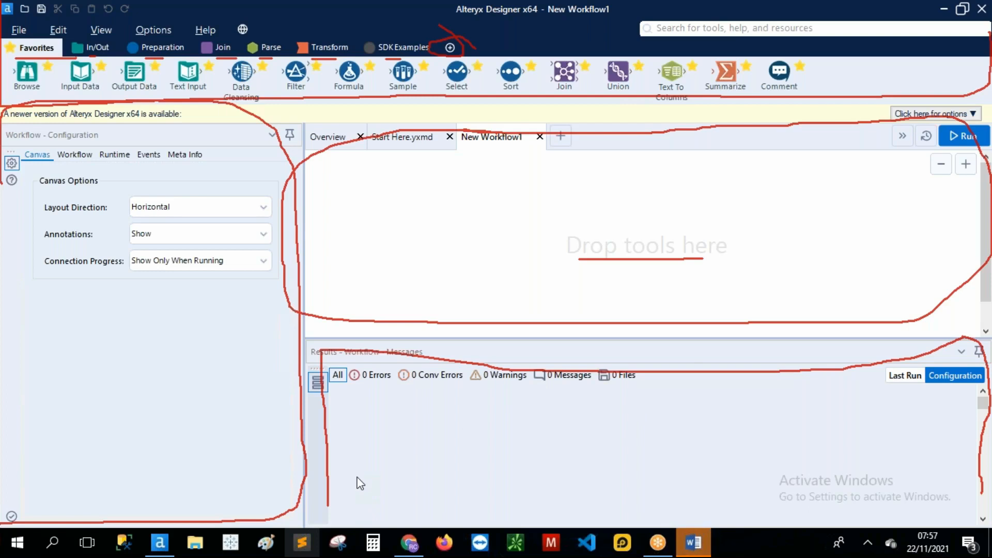
key(Escape)
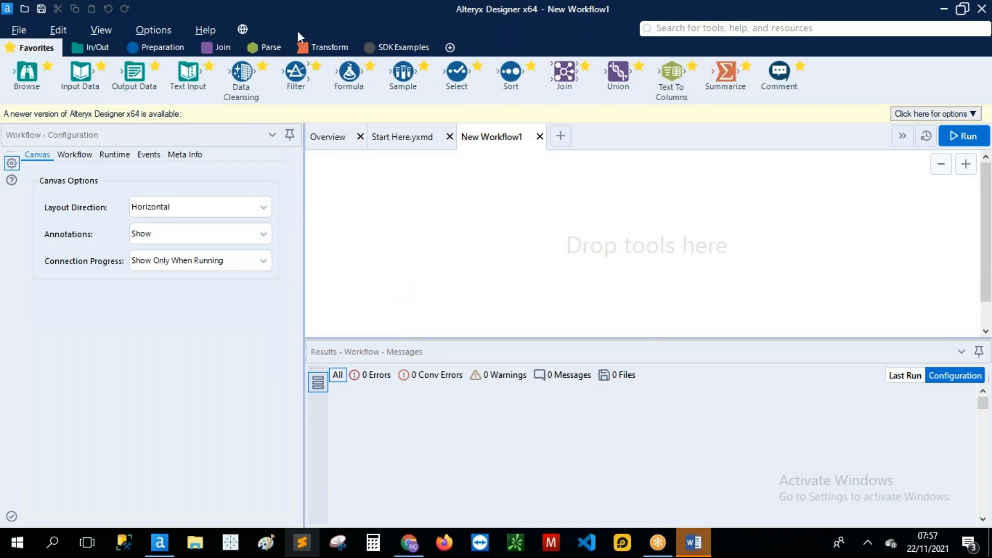
click(97, 49)
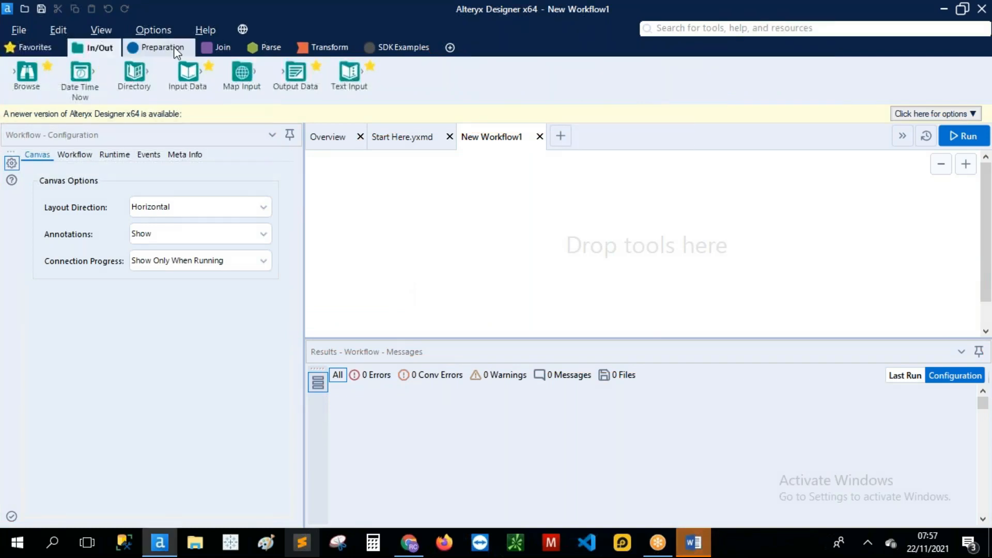
click(174, 47)
click(217, 48)
click(273, 49)
click(327, 47)
click(35, 47)
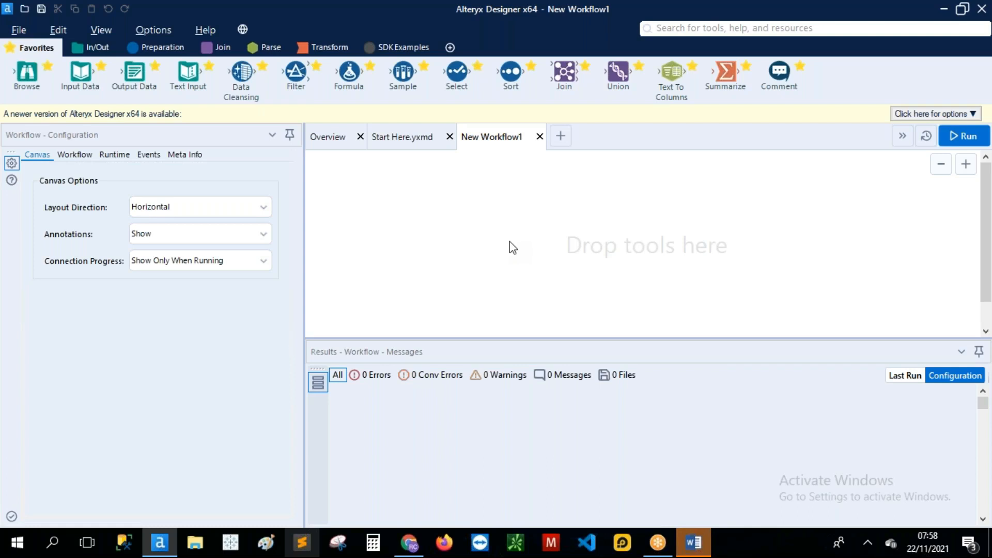
Step: Place an Input Data tool on the canvas and show the Files list of supported connection types
drag(90, 78, 351, 189)
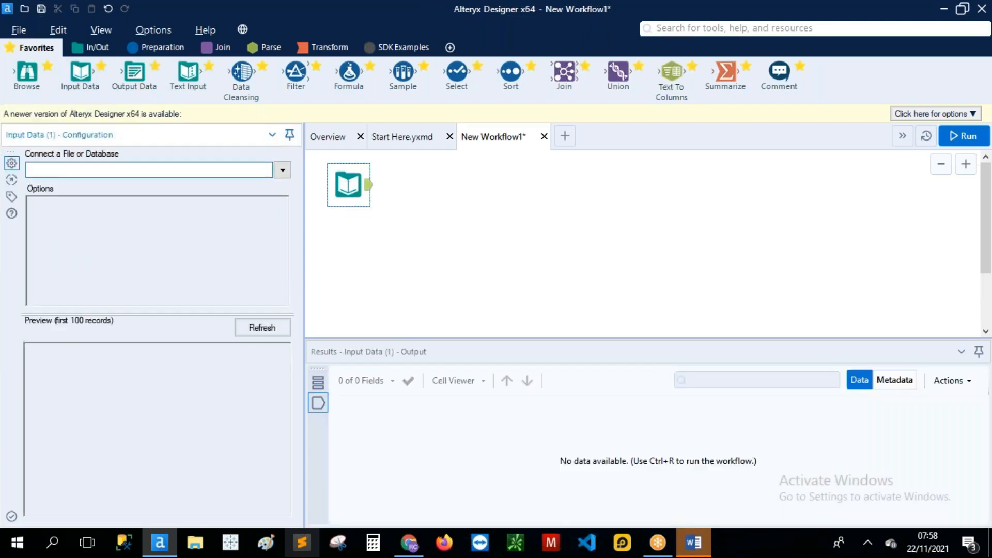
click(283, 171)
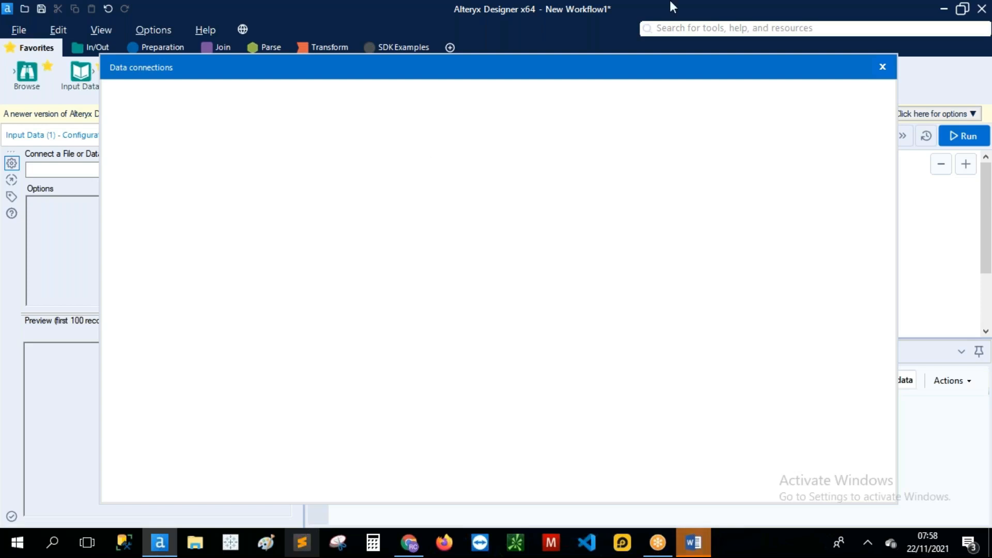
click(741, 29)
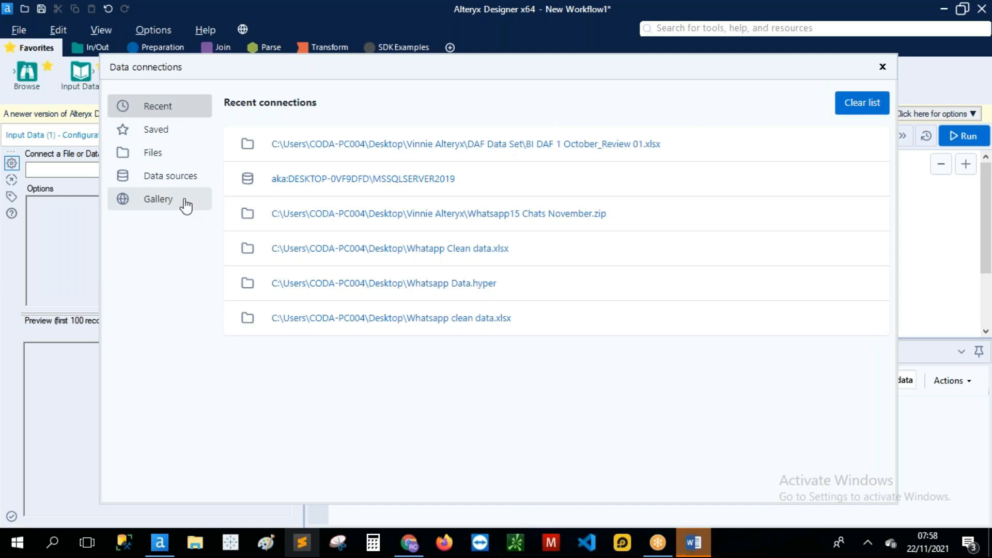
click(180, 164)
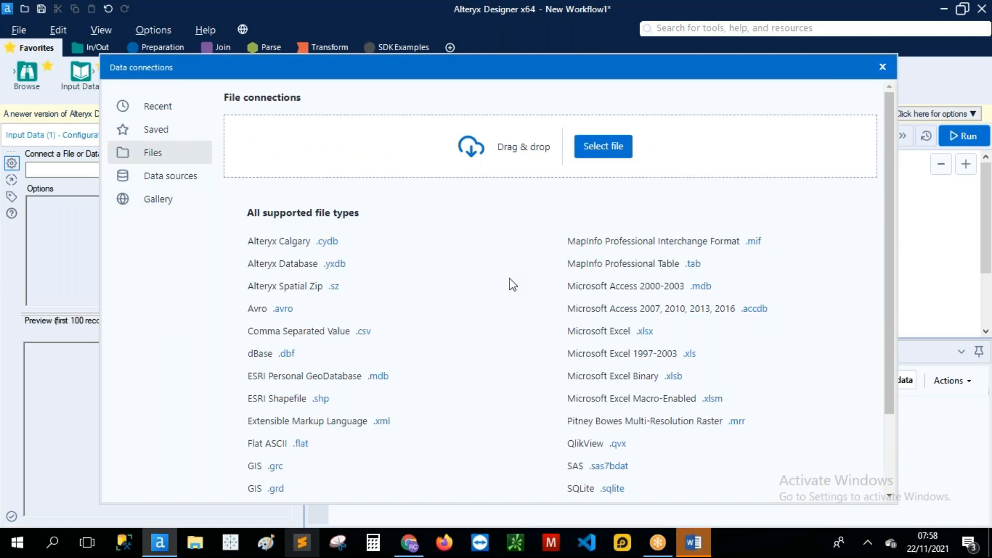
scroll(509, 284, down, 2)
scroll(513, 285, up, 2)
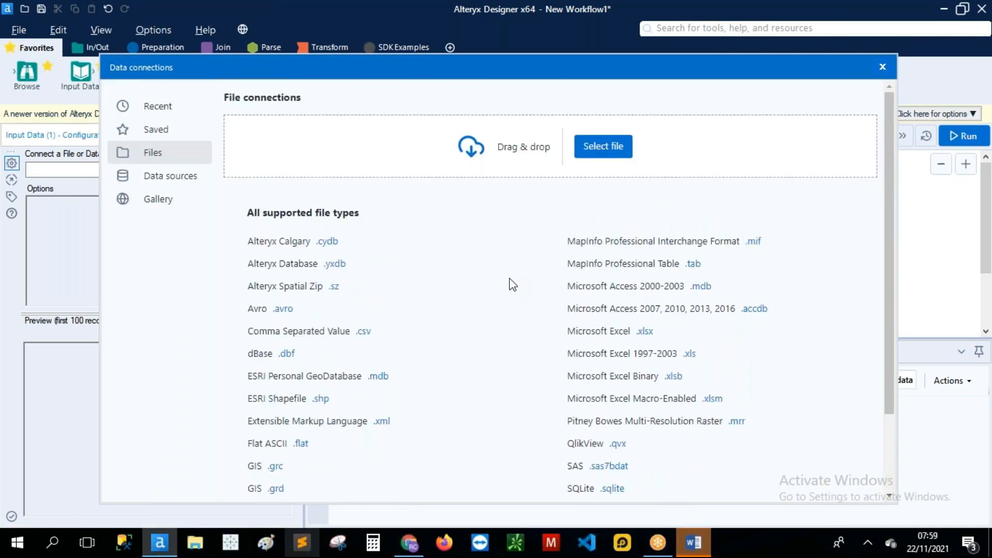
scroll(511, 283, down, 2)
scroll(511, 283, up, 2)
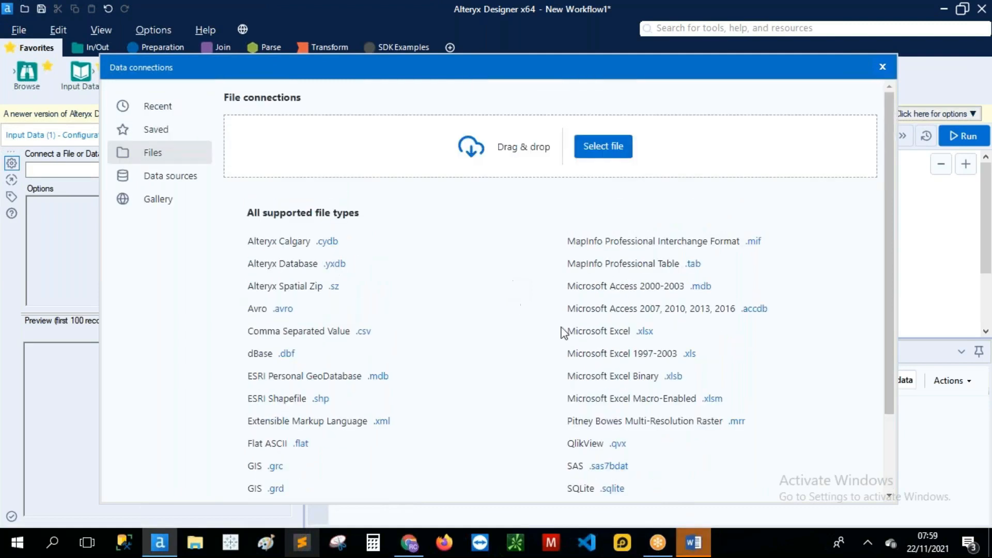
Step: Choose Microsoft Excel (.xlsx) and browse the Downloads, Desktop and Documents folders for the data file
click(629, 332)
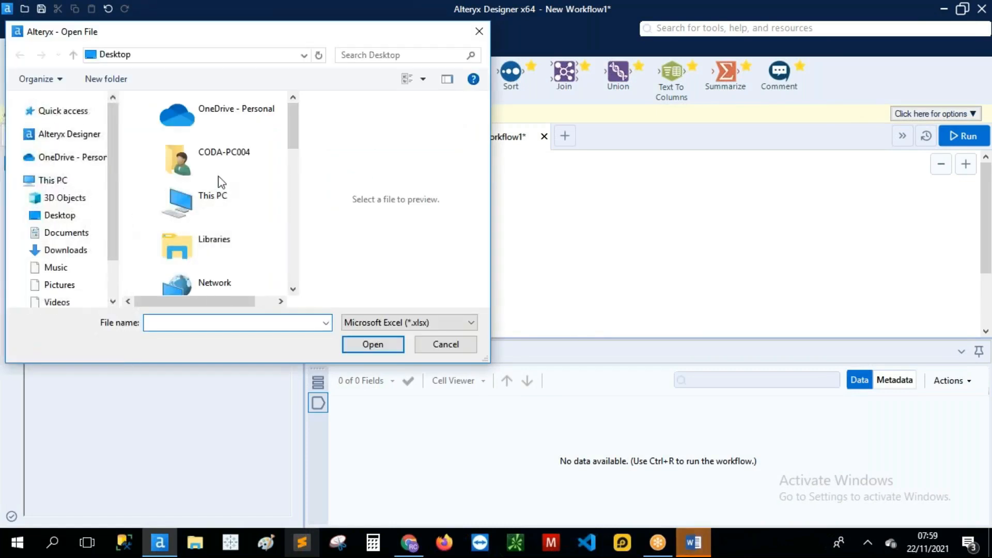
scroll(221, 189, down, 2)
scroll(221, 189, down, 5)
scroll(199, 189, down, 5)
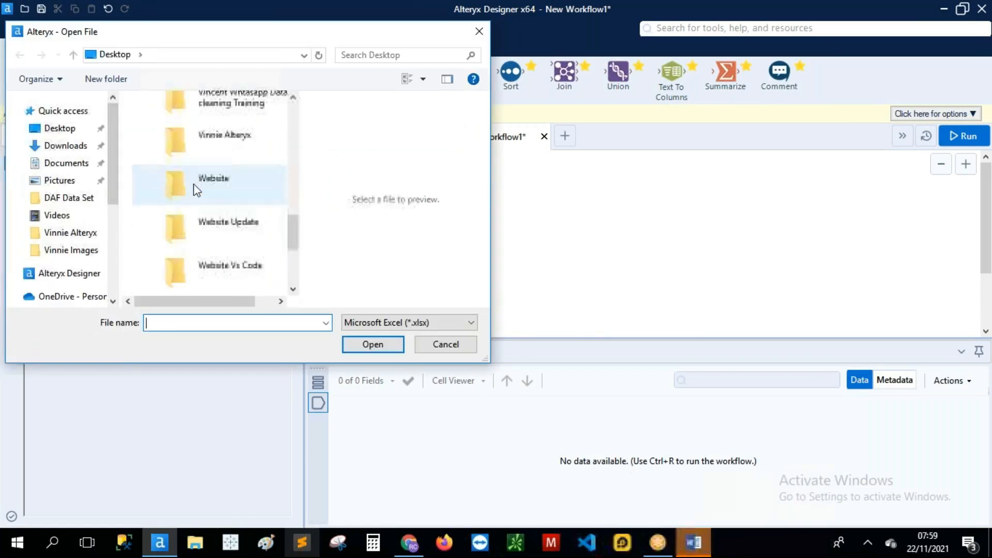
scroll(160, 195, down, 3)
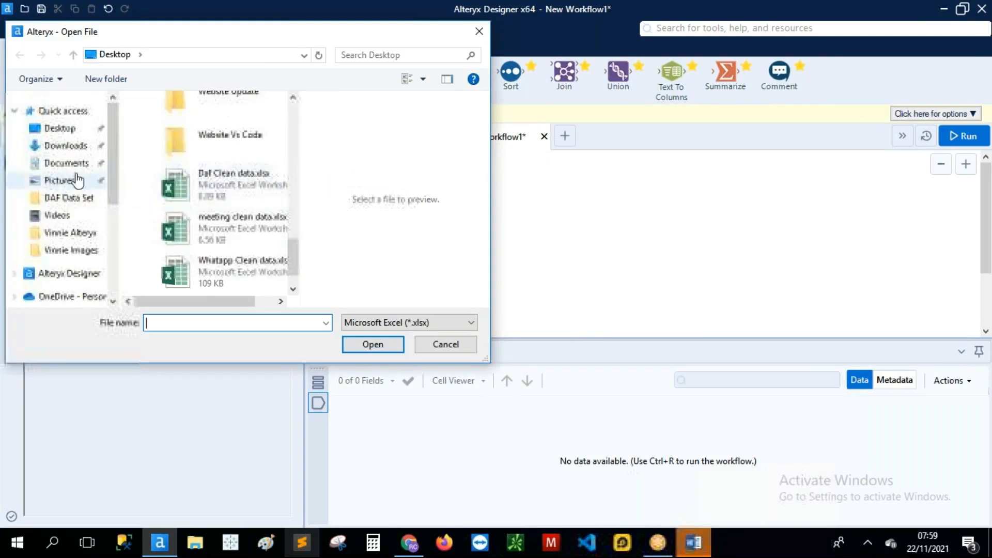
click(69, 147)
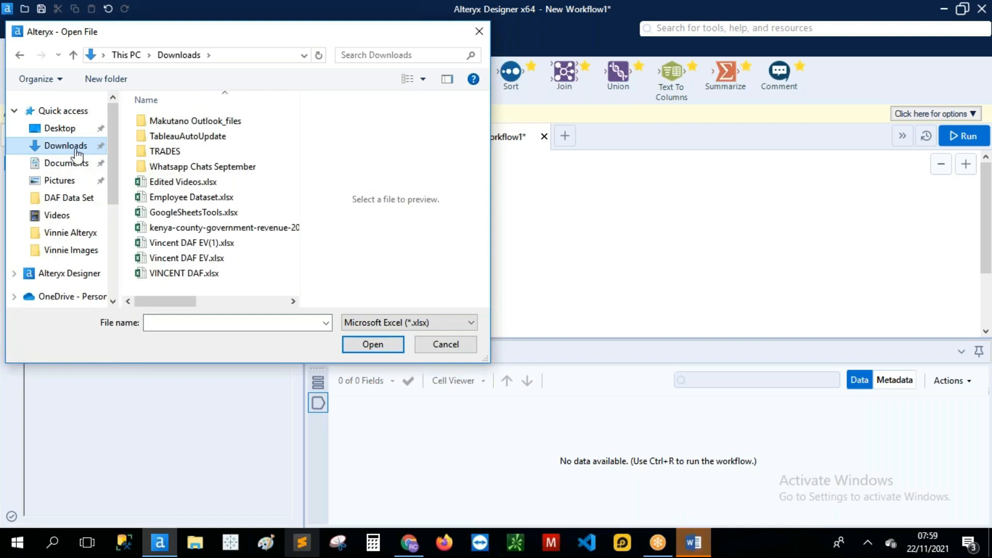
click(77, 130)
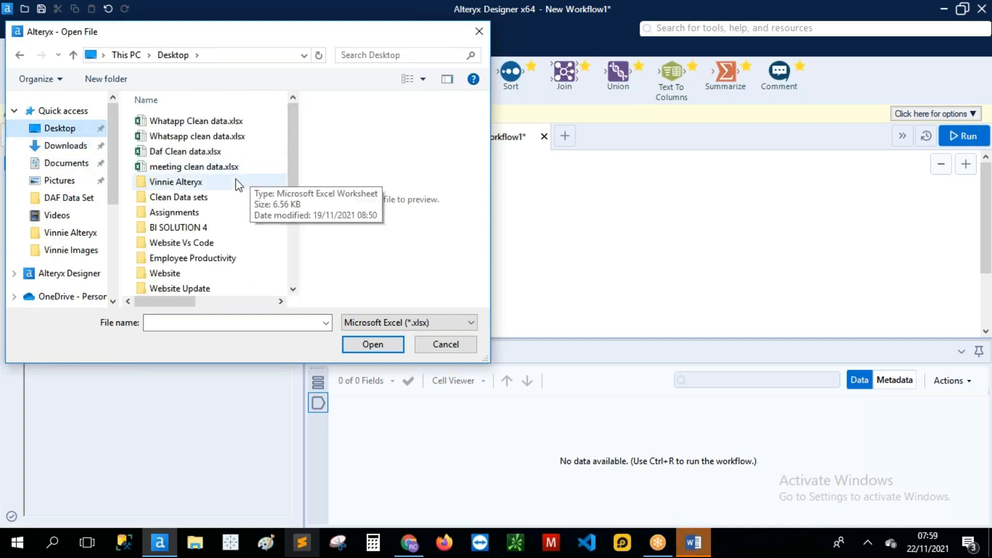
scroll(236, 179, down, 2)
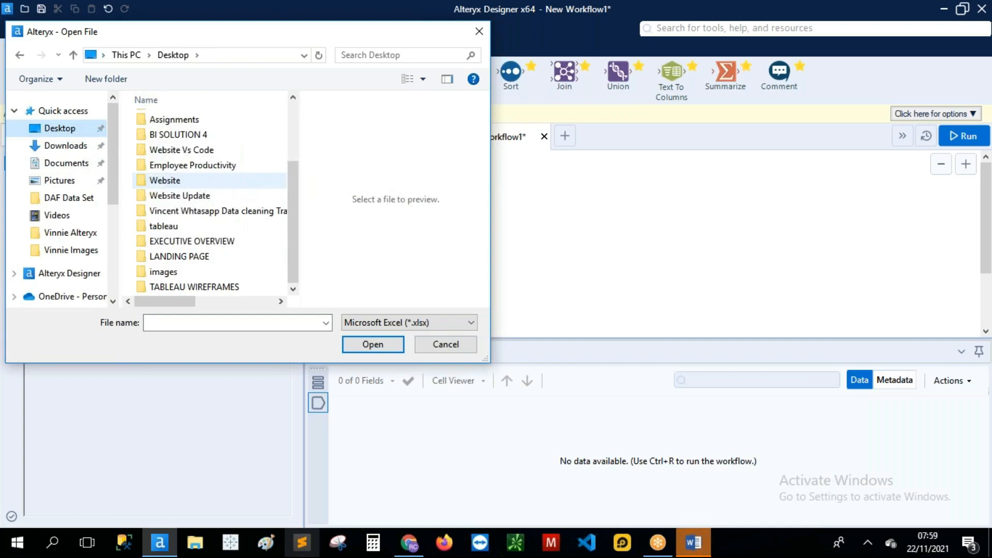
click(64, 166)
click(66, 146)
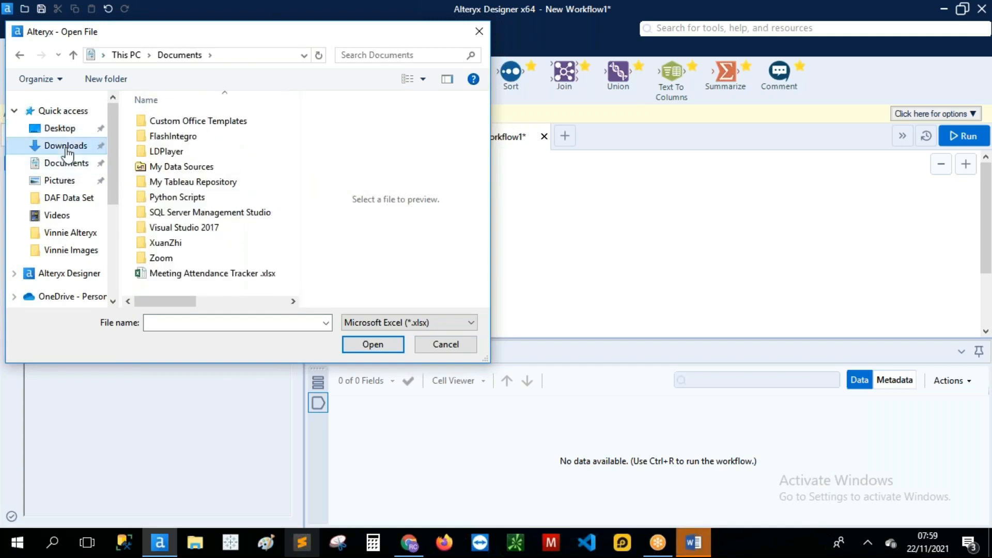
scroll(266, 159, right, 1)
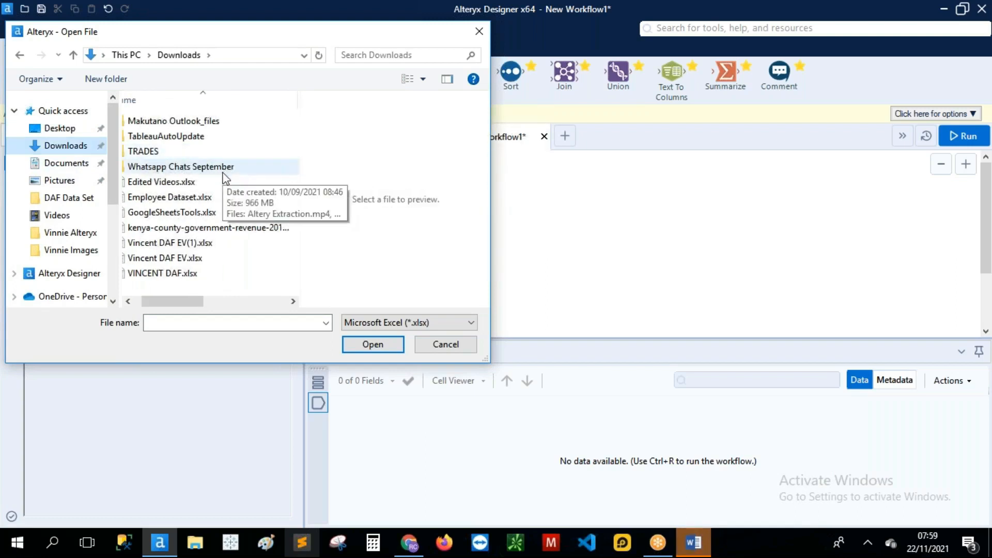
scroll(226, 179, right, 1)
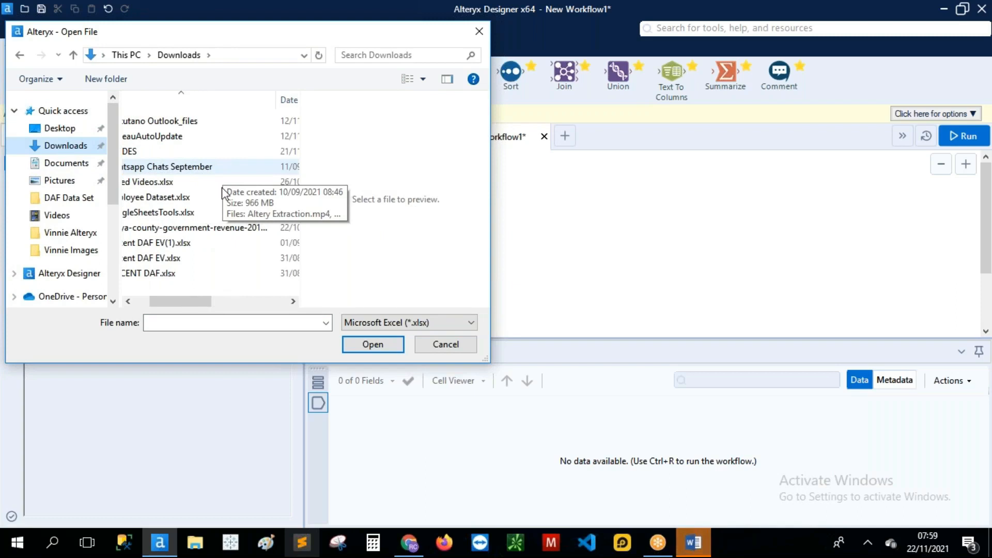
drag(197, 306, 187, 306)
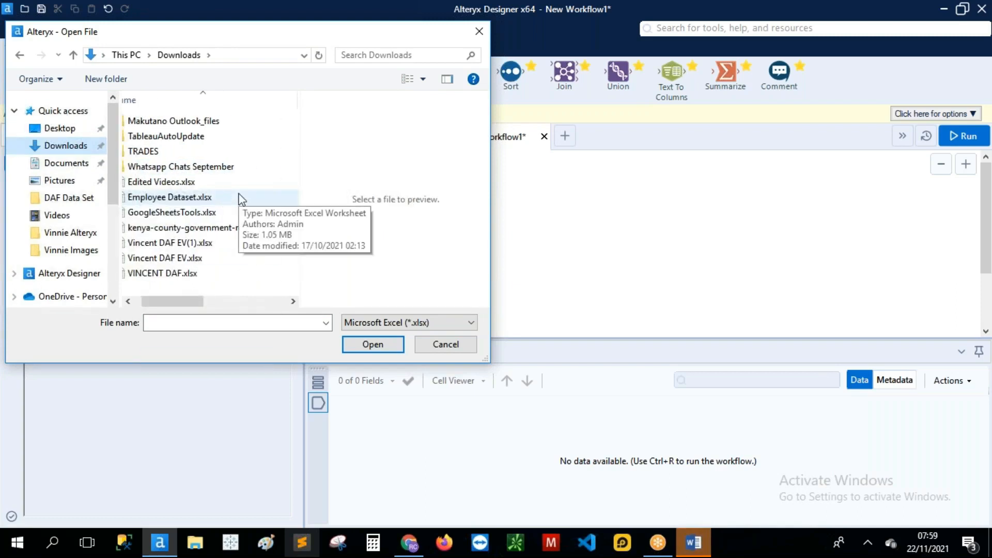
scroll(241, 200, right, 2)
drag(213, 298, 129, 299)
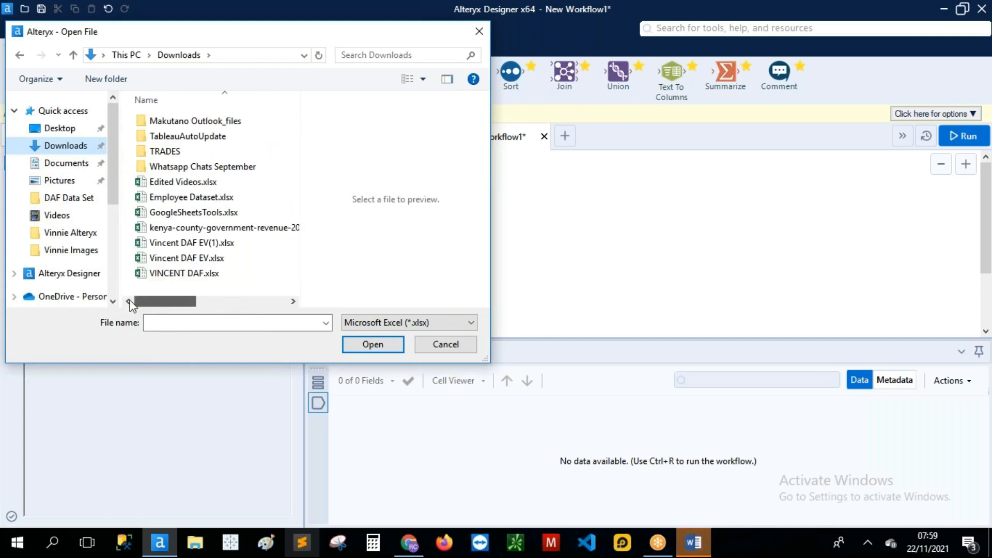
scroll(240, 211, right, 4)
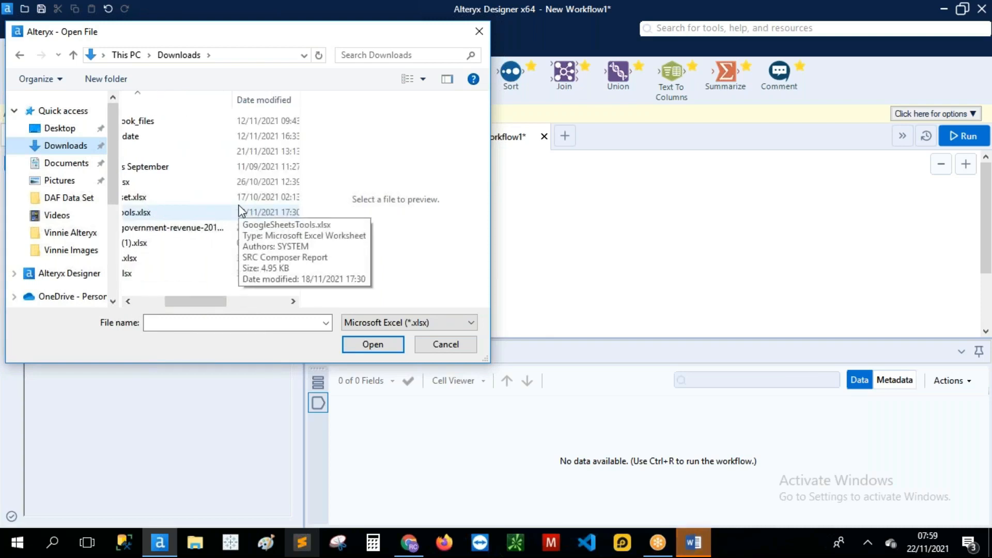
scroll(239, 211, left, 2)
scroll(239, 211, left, 2)
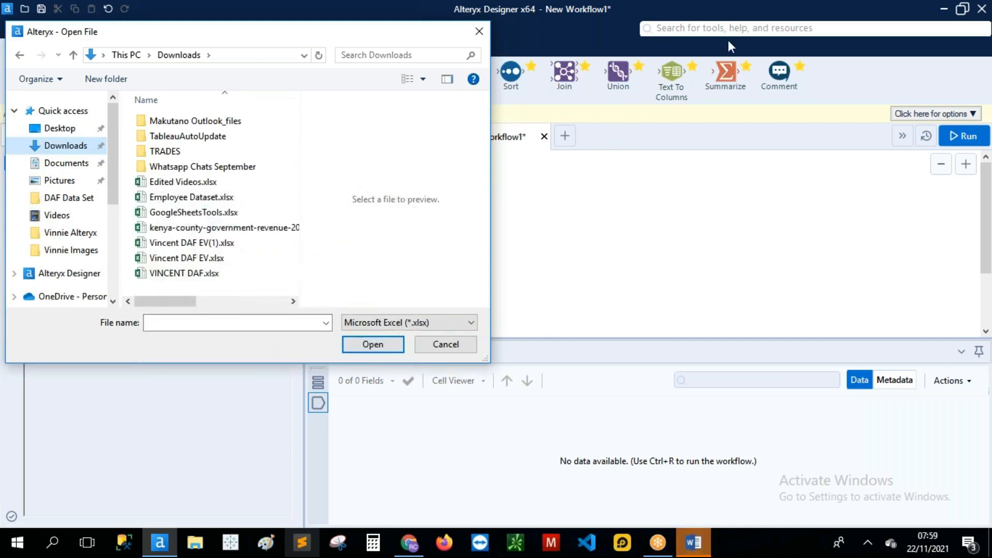
click(742, 27)
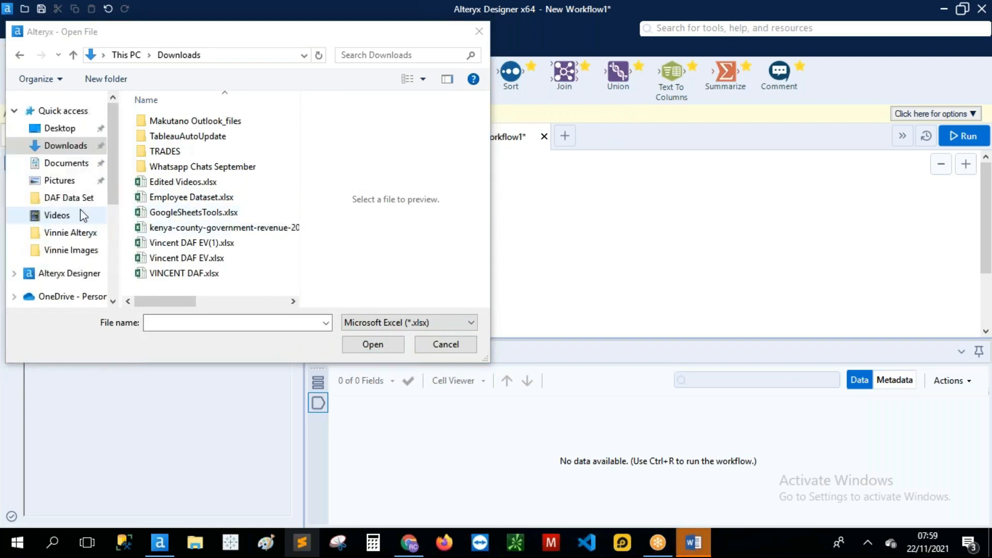
Step: Open Employee Dataset.xlsx from the Downloads folder as the input file
click(65, 128)
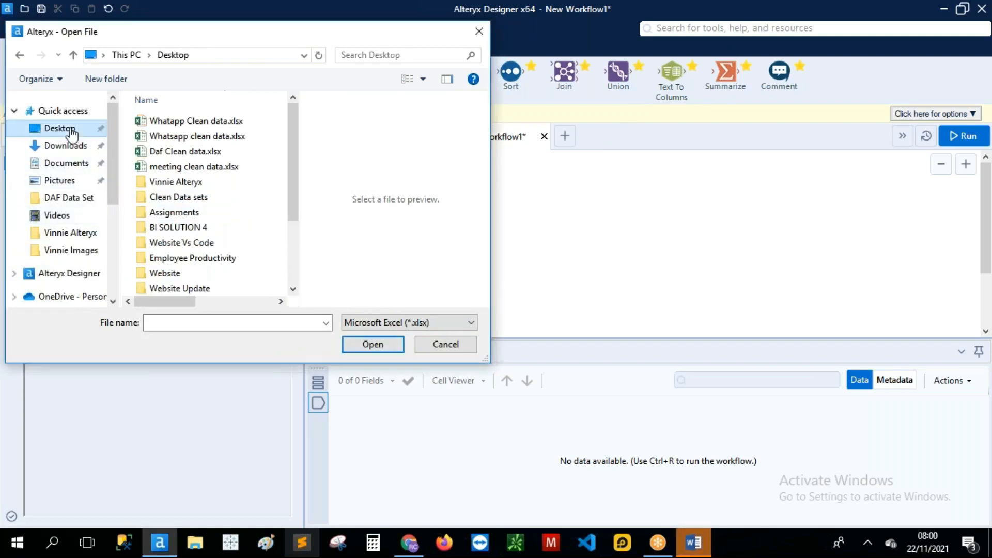
scroll(231, 191, down, 2)
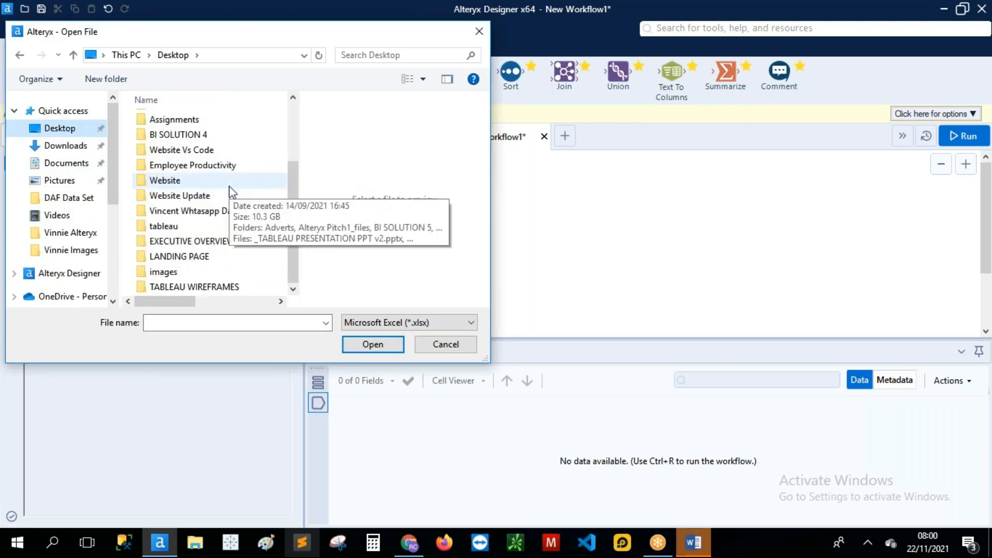
scroll(230, 192, up, 2)
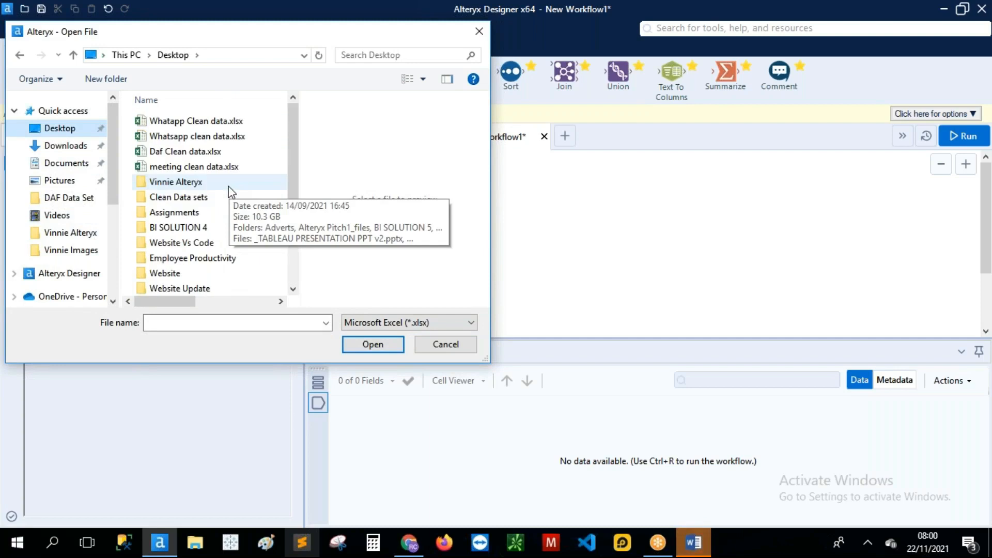
click(76, 150)
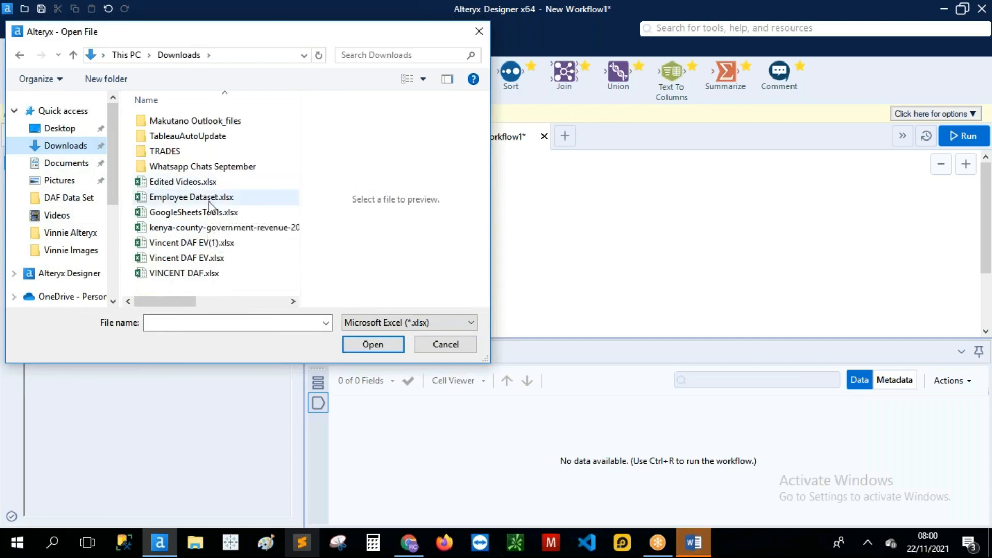
click(191, 197)
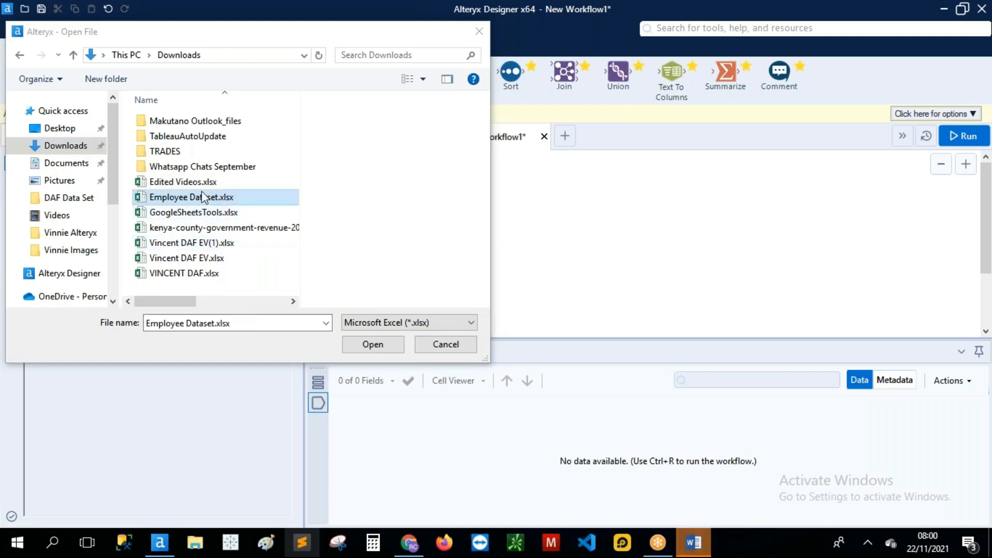
click(361, 343)
click(361, 343)
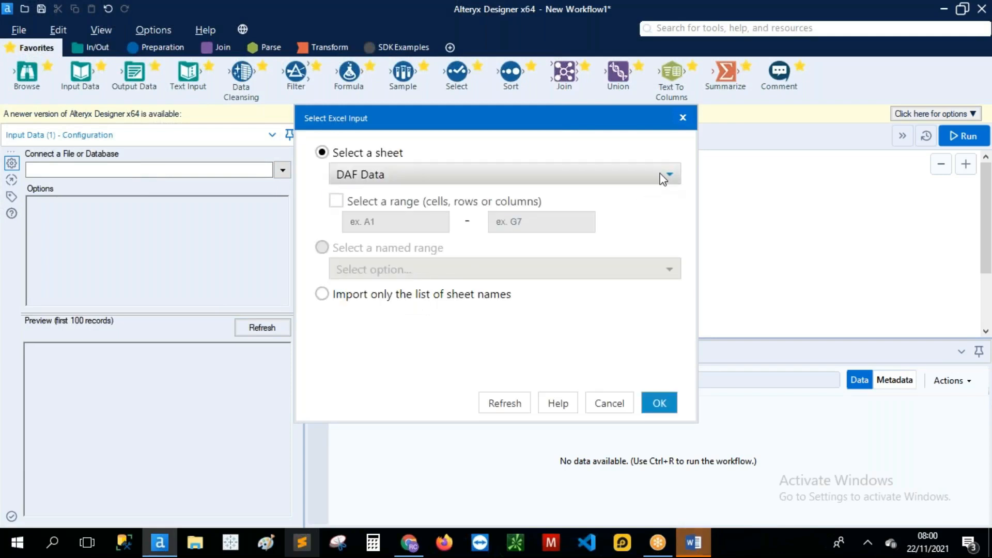
Step: Check the workbook's sheet list, then close Select Excel Input without loading any sheet
click(663, 178)
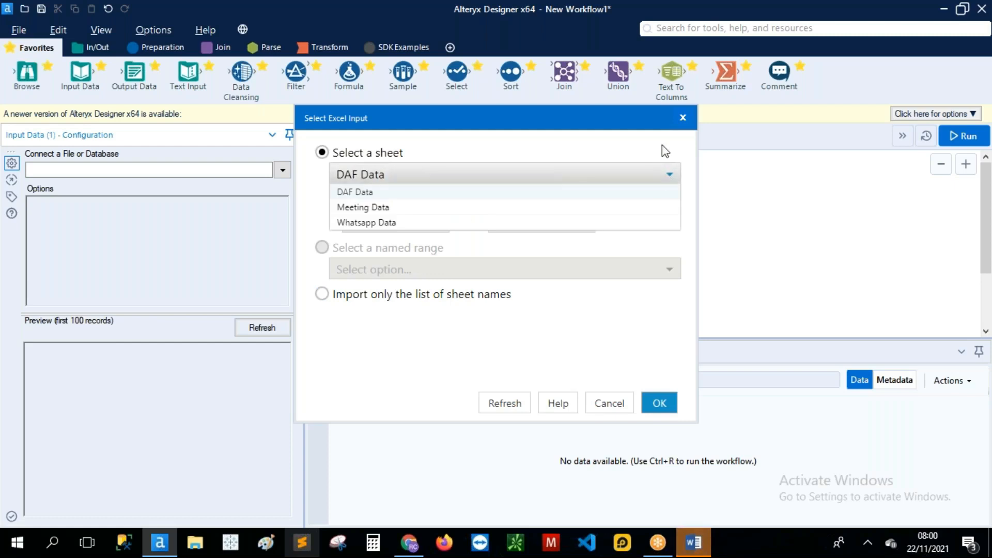
click(681, 120)
click(681, 120)
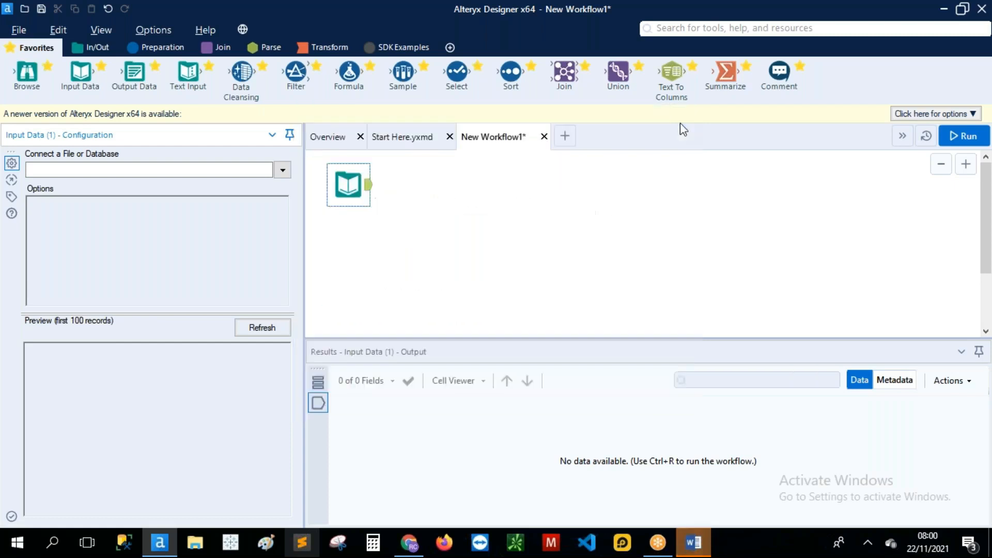
Step: Start a new Microsoft Excel .xlsx file connection for the input
click(283, 170)
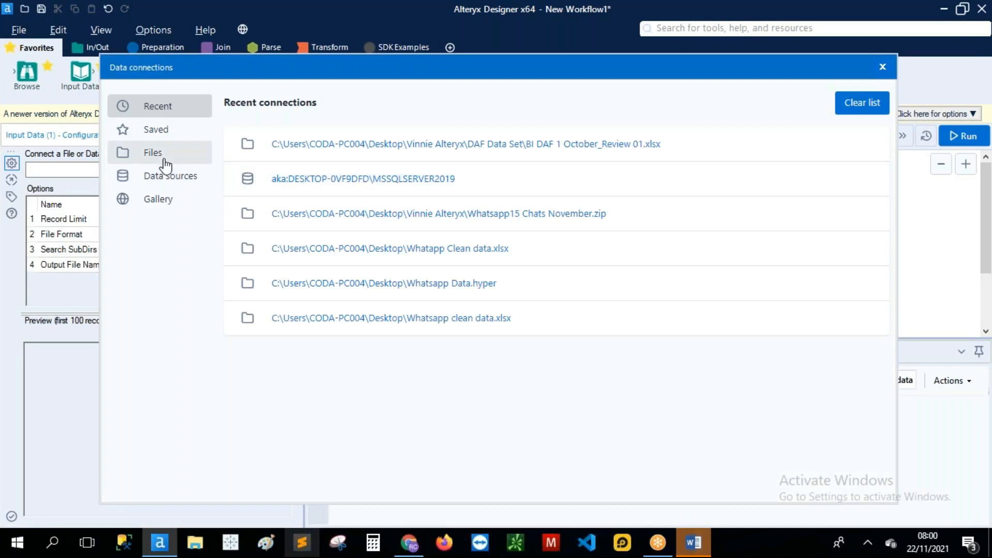
click(165, 165)
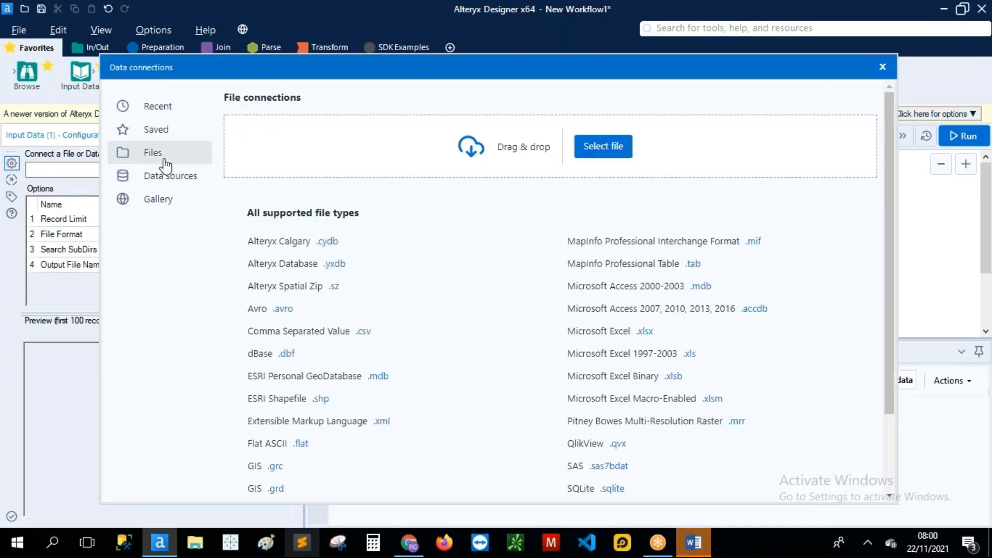
click(652, 334)
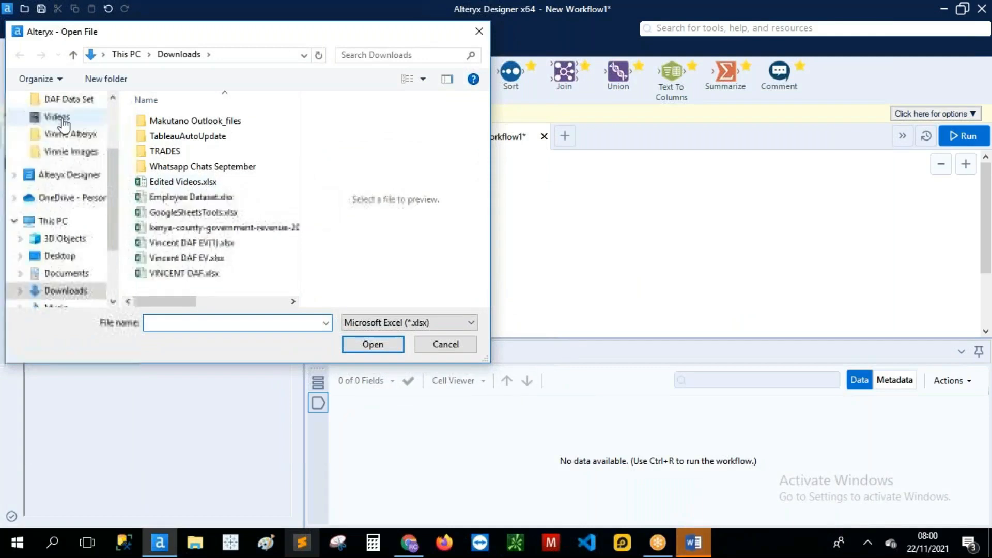
Step: Browse the Downloads and Desktop folders to find the meeting workbook
scroll(62, 132, up, 1)
click(54, 104)
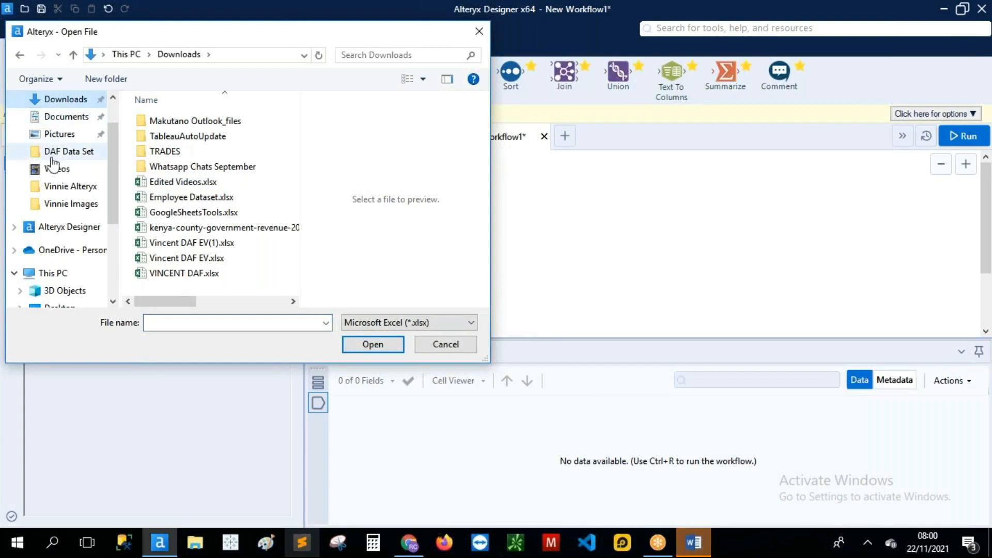
scroll(52, 159, up, 1)
click(58, 133)
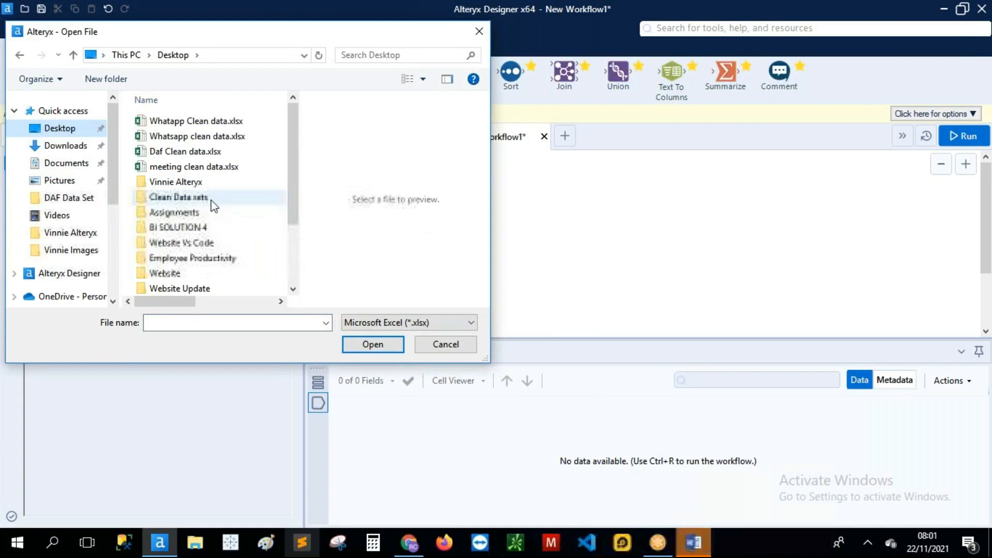
scroll(212, 204, down, 2)
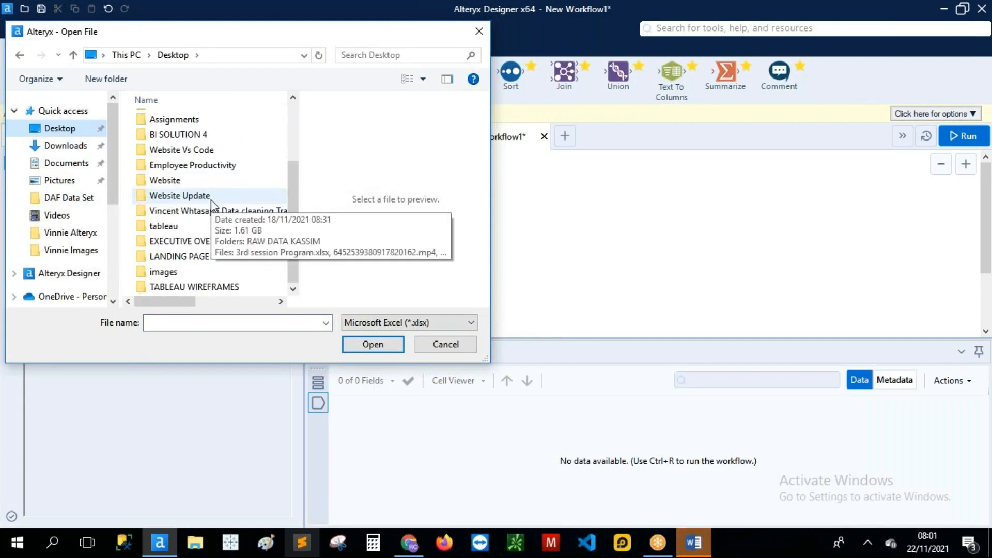
scroll(212, 202, up, 2)
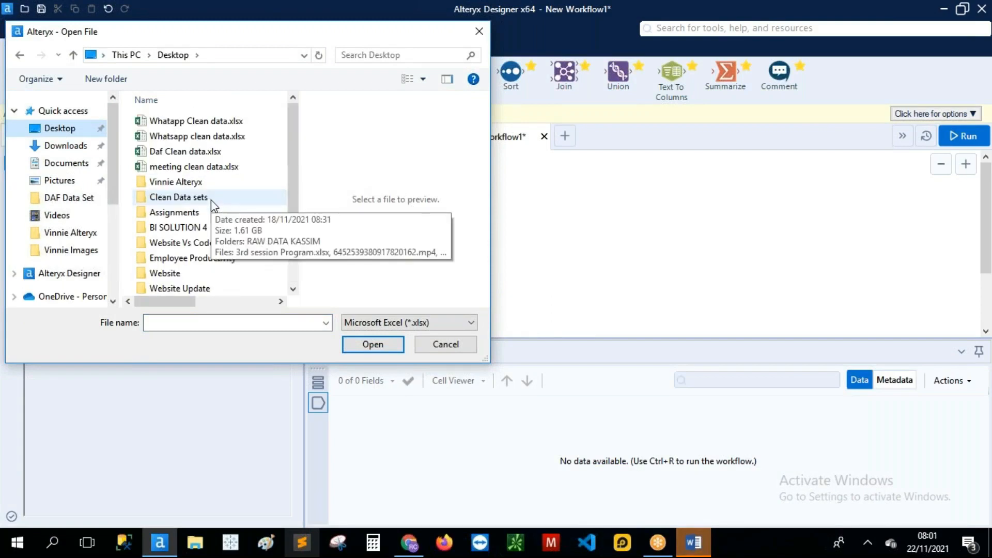
scroll(211, 199, down, 2)
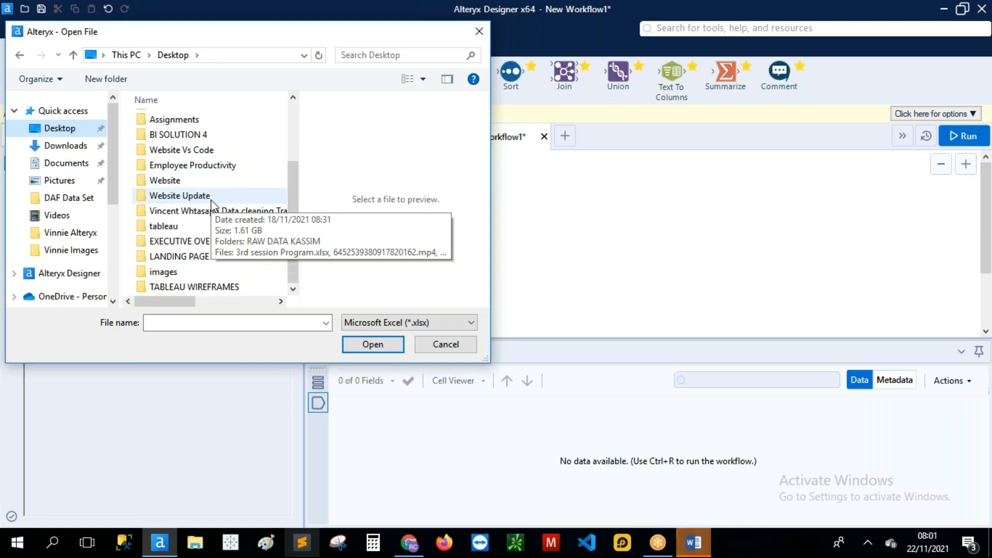
scroll(211, 199, up, 1)
scroll(211, 203, up, 1)
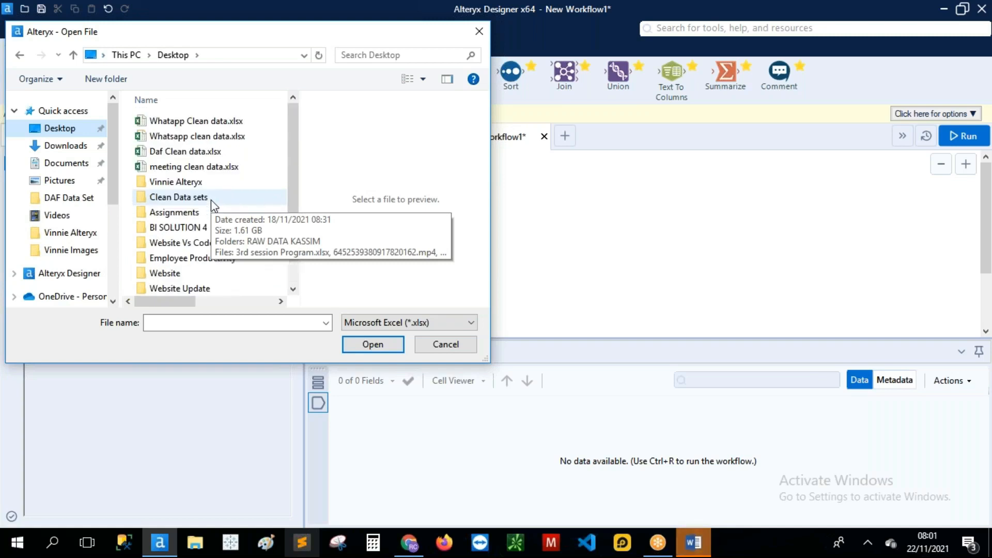
click(55, 153)
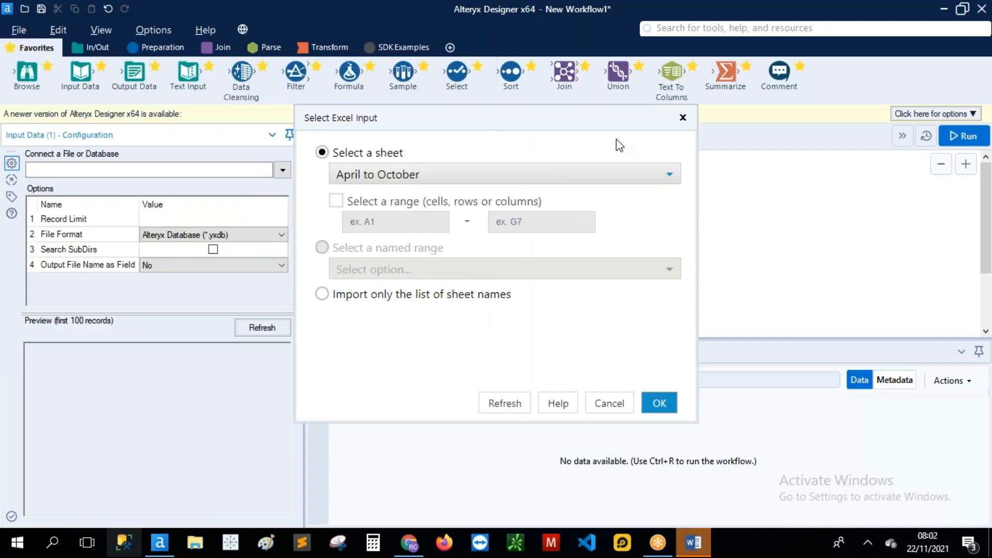
Step: Load the Summary Meeting Attendance sheet from the workbook into the Input Data tool
click(668, 174)
scroll(559, 253, down, 3)
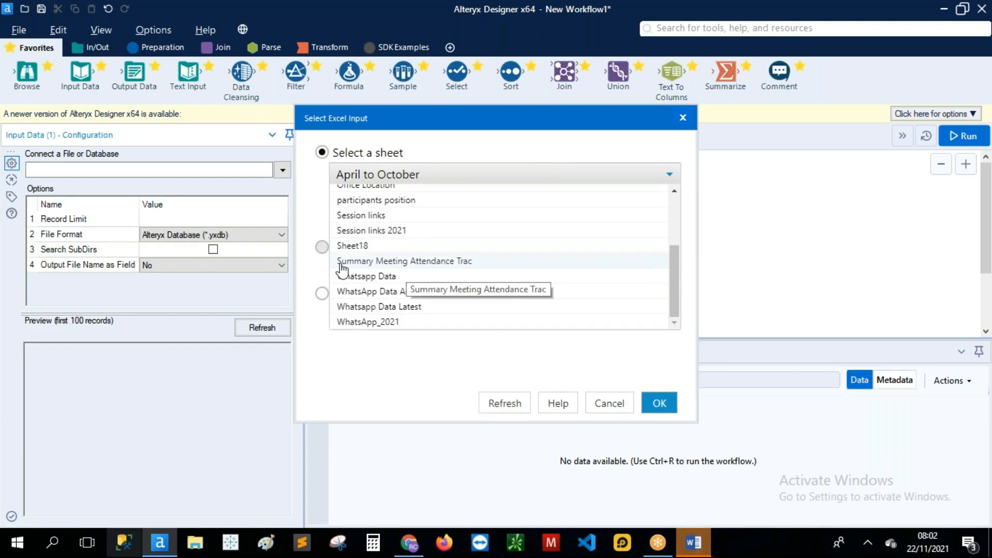
click(374, 261)
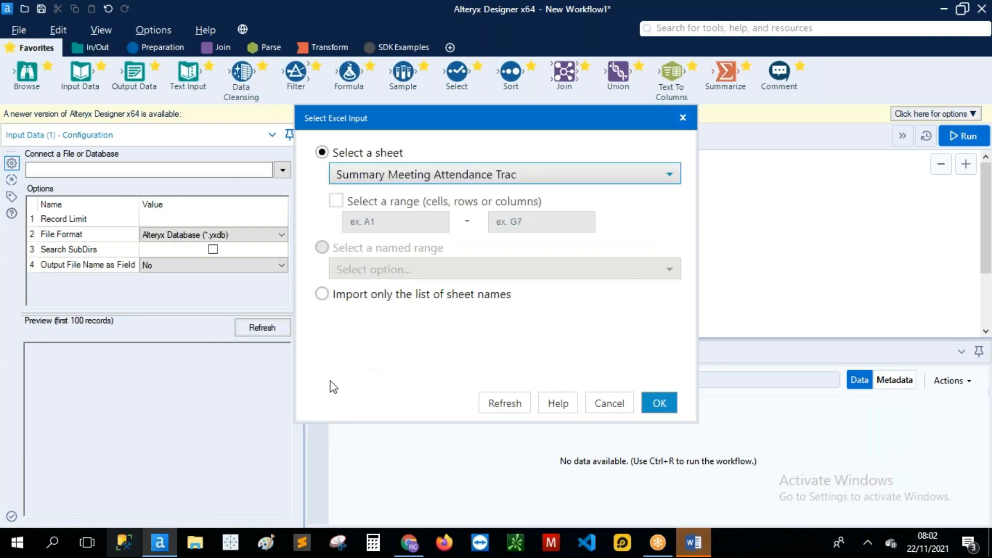
click(660, 404)
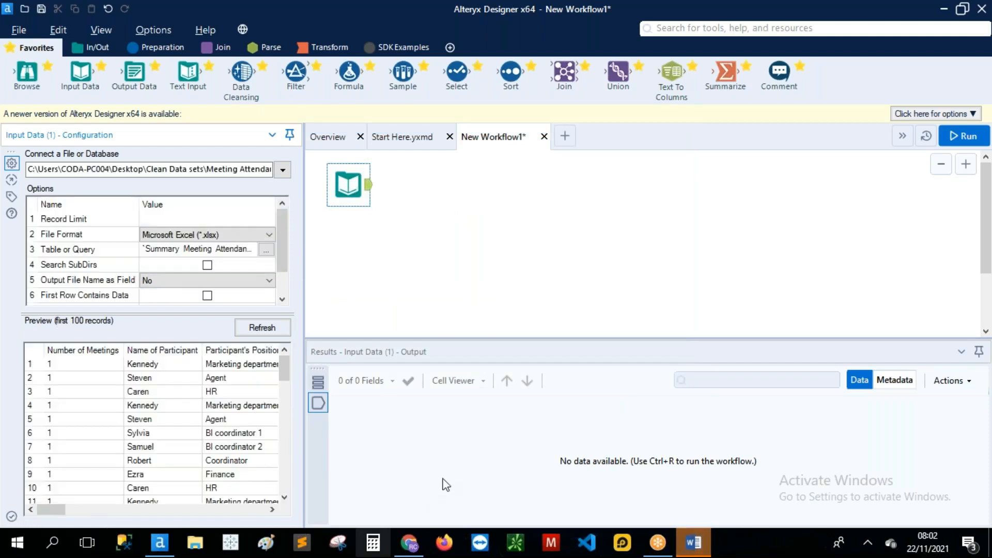
Step: Run the workflow, reading 5,040 records with 29 fields from the meeting sheet
mouse_move(284, 368)
mouse_down()
mouse_move(293, 513)
mouse_move(291, 385)
mouse_move(301, 366)
mouse_up()
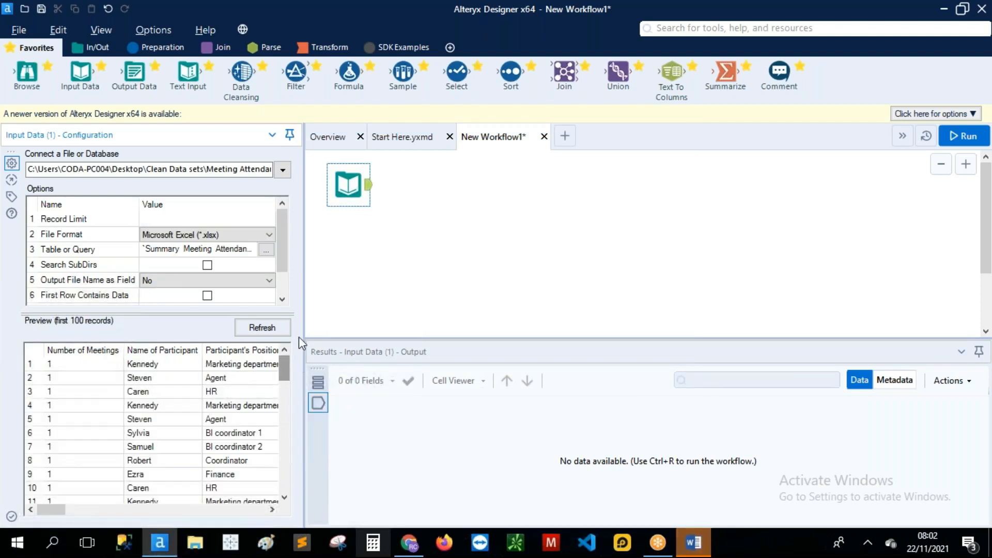
mouse_move(283, 249)
mouse_down()
mouse_move(288, 287)
mouse_move(296, 236)
mouse_move(290, 287)
mouse_move(288, 232)
mouse_up()
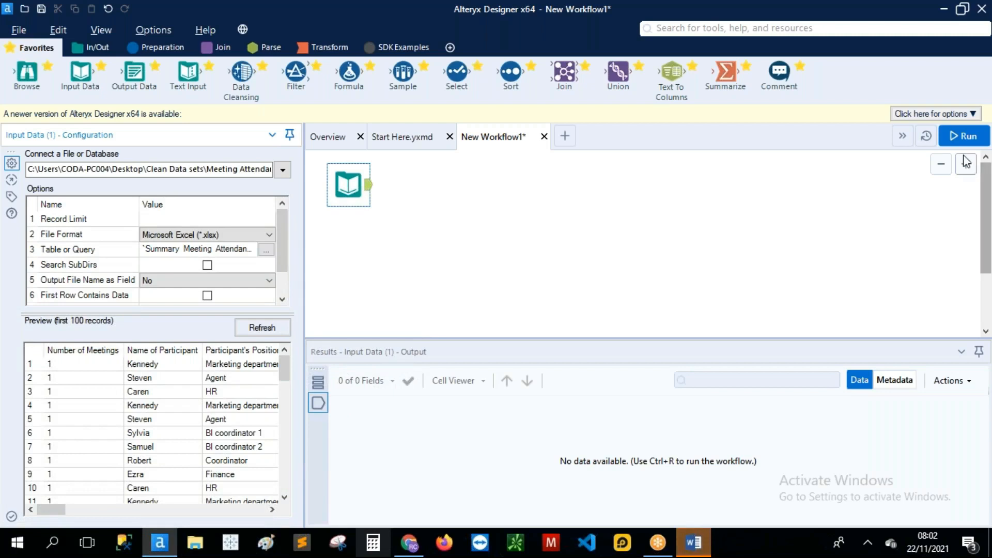
click(964, 136)
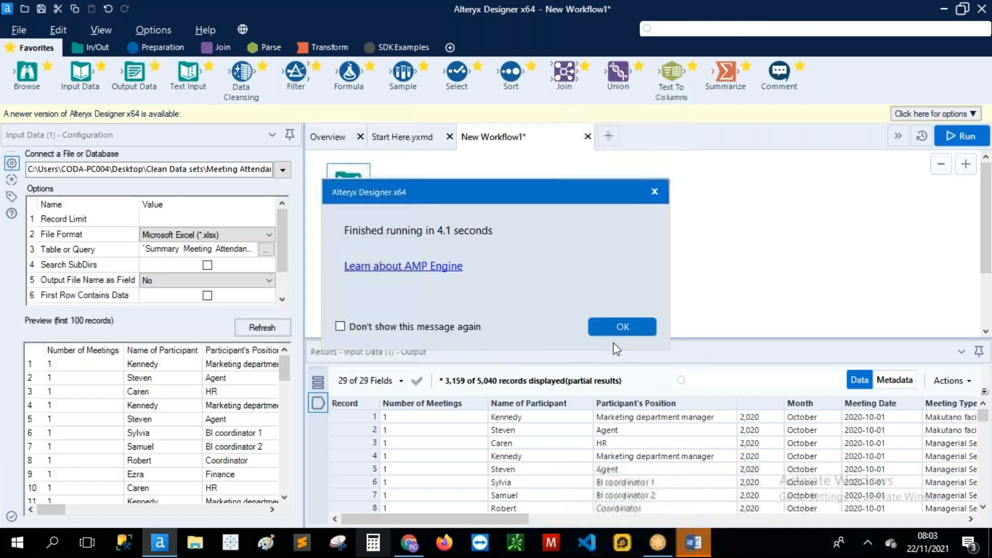
Step: Review the input's results grid, confirming columns F13 through F29 contain only [Null] values
click(613, 330)
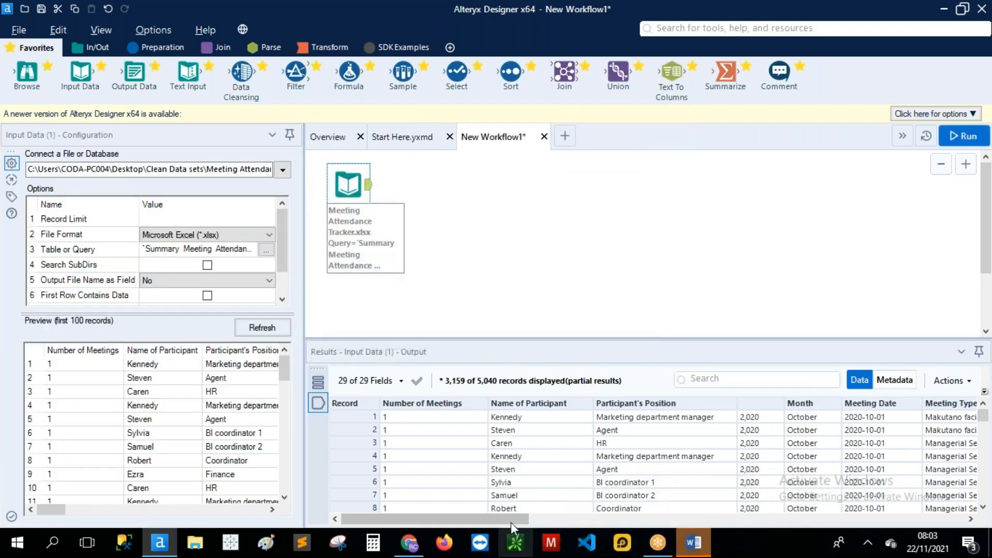
drag(503, 523, 460, 532)
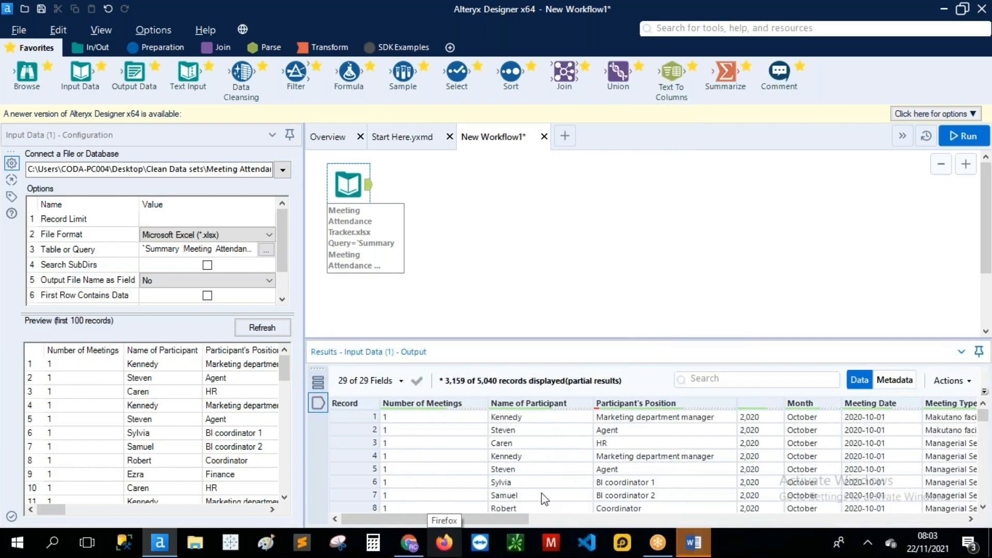
drag(519, 513, 573, 519)
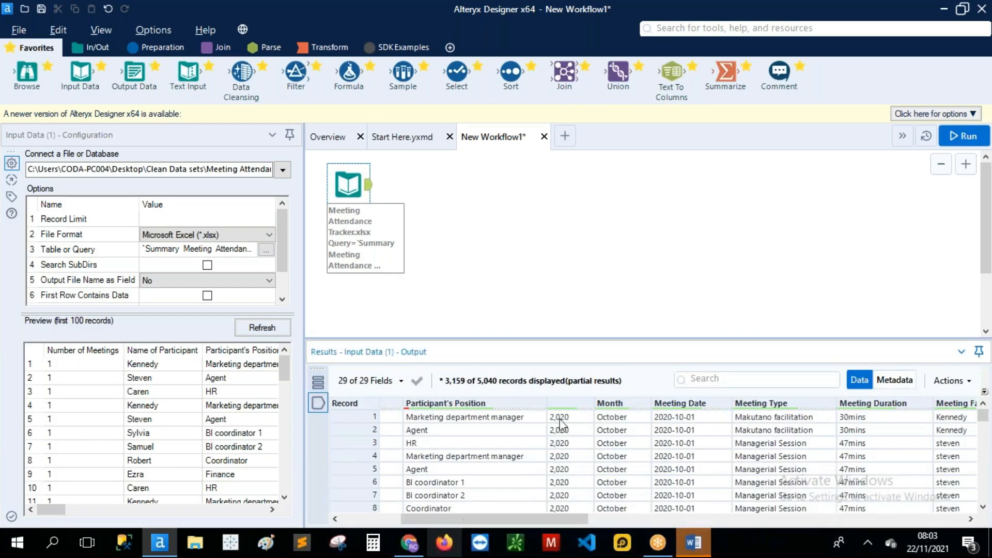
click(562, 406)
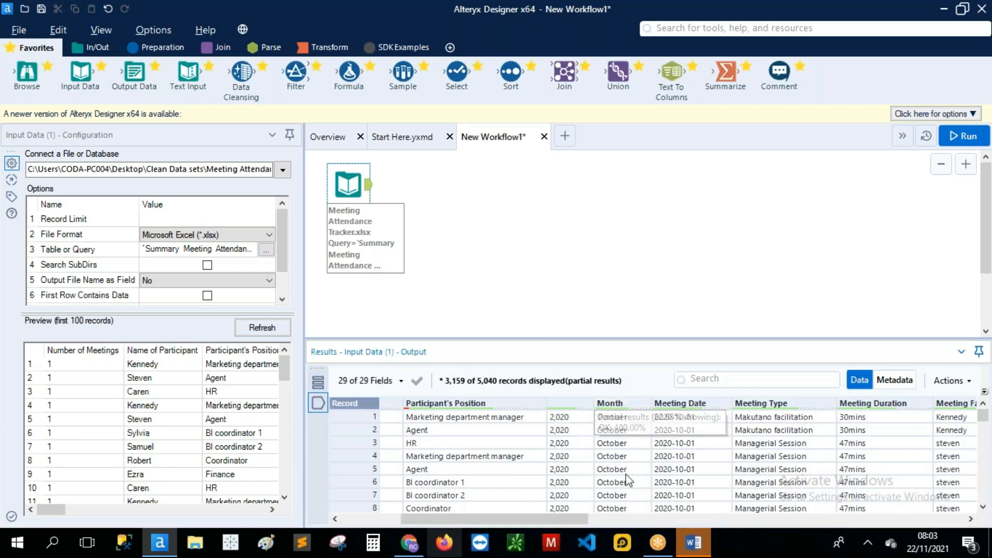
drag(585, 521, 635, 520)
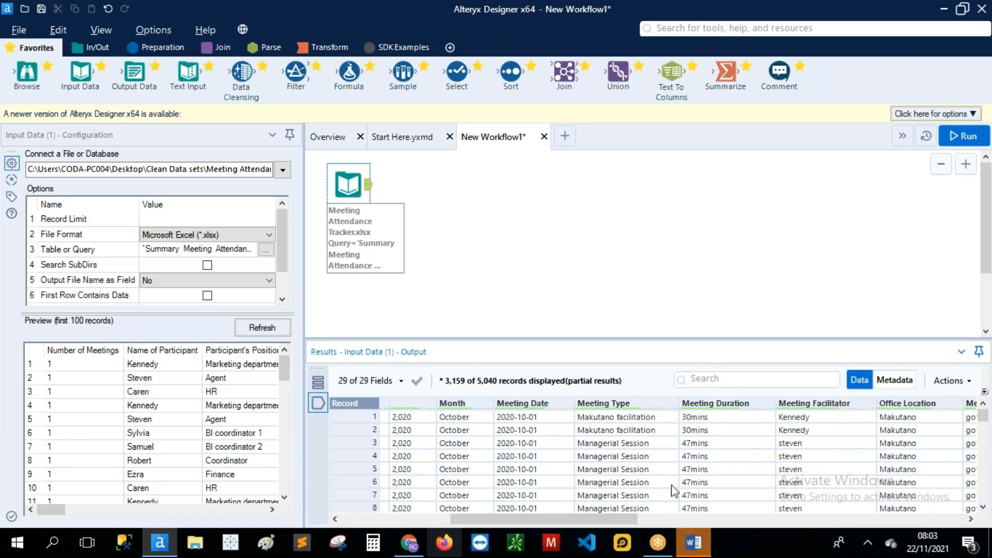
drag(623, 521, 891, 519)
drag(824, 527, 405, 523)
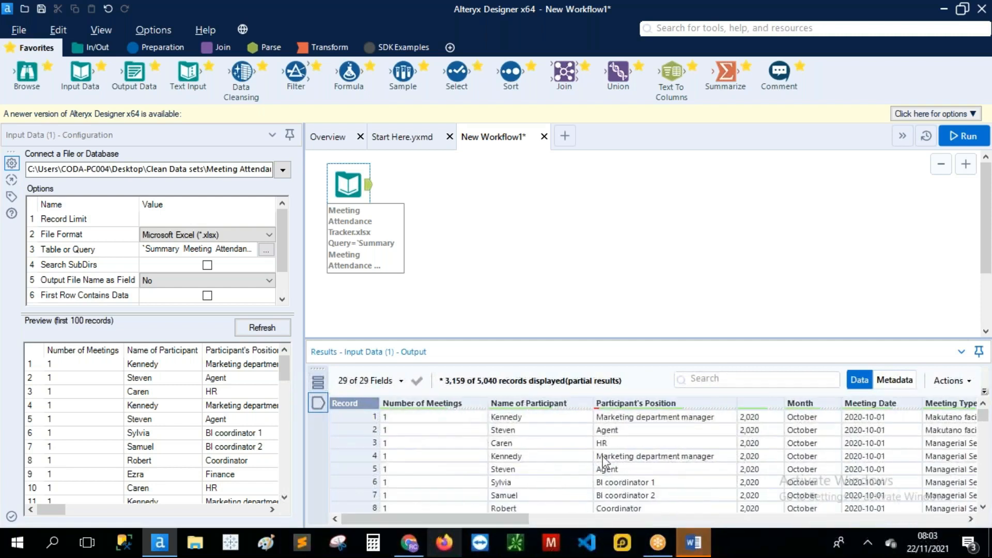
scroll(598, 455, down, 9)
scroll(598, 454, down, 1)
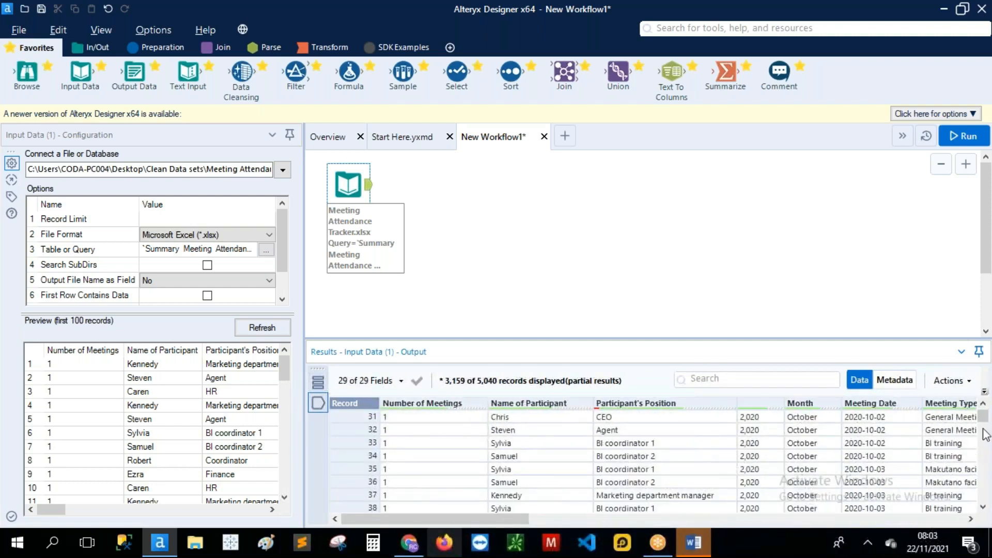
drag(984, 418, 683, 534)
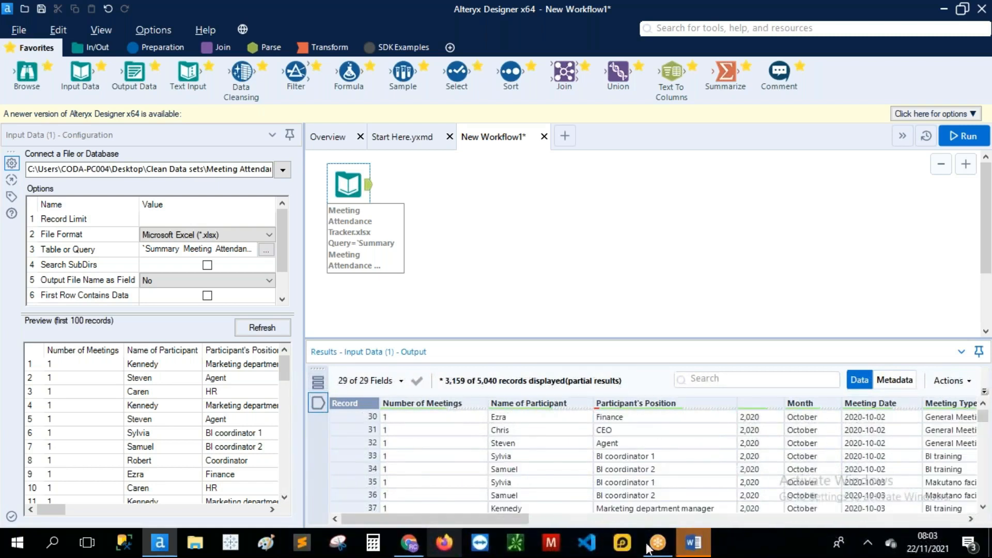
scroll(727, 468, up, 10)
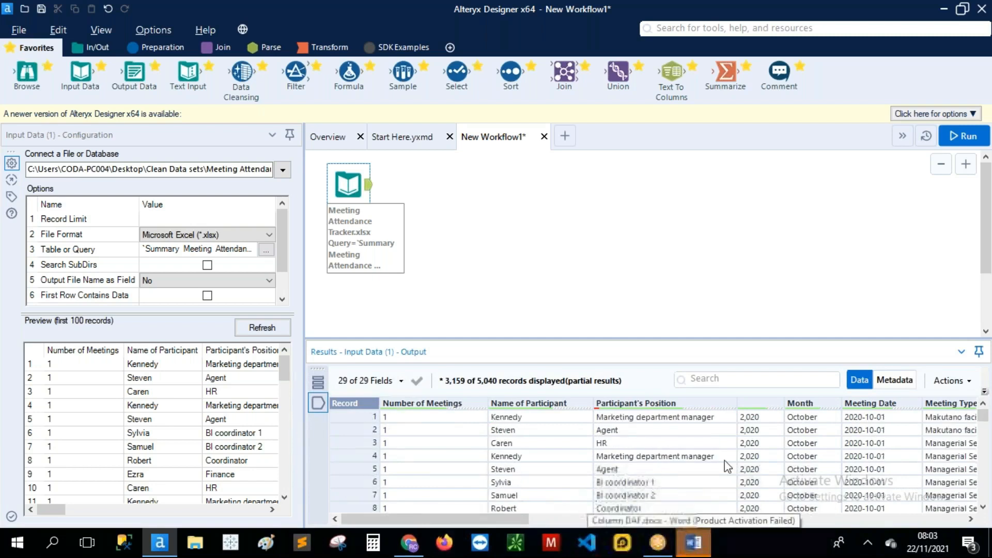
drag(507, 519, 947, 524)
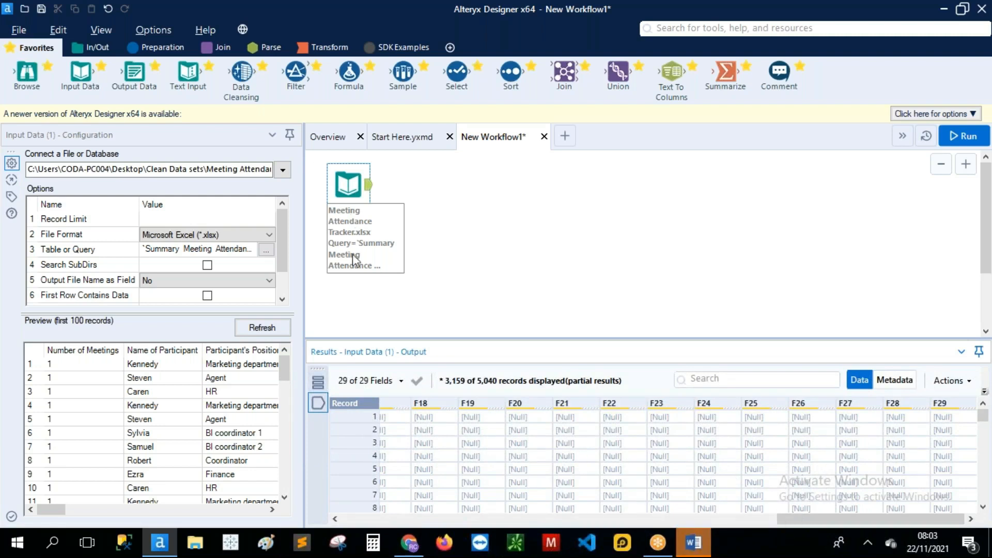
click(366, 243)
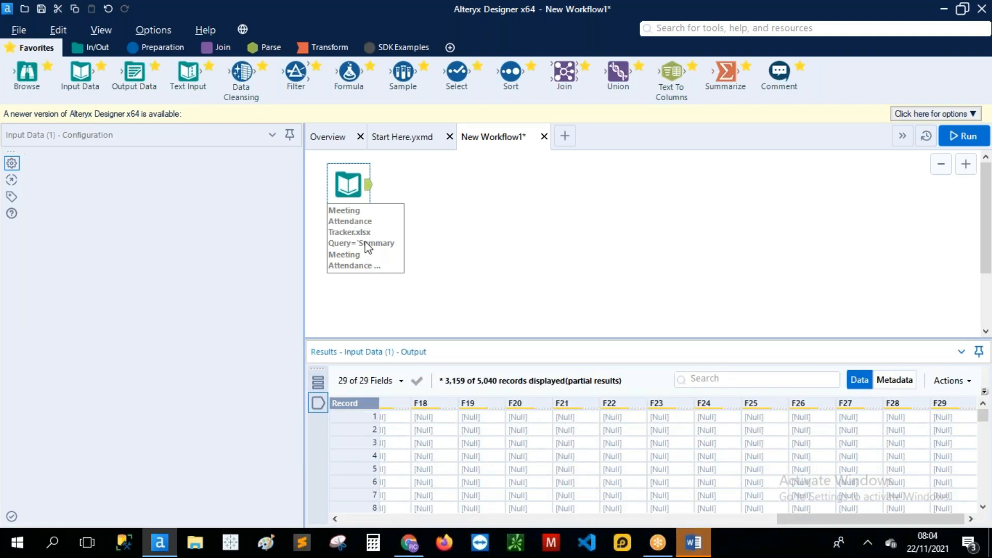
Step: Hide tool annotations and add a 'Reading Meeting Data' comment below the Input Data tool
key(Delete)
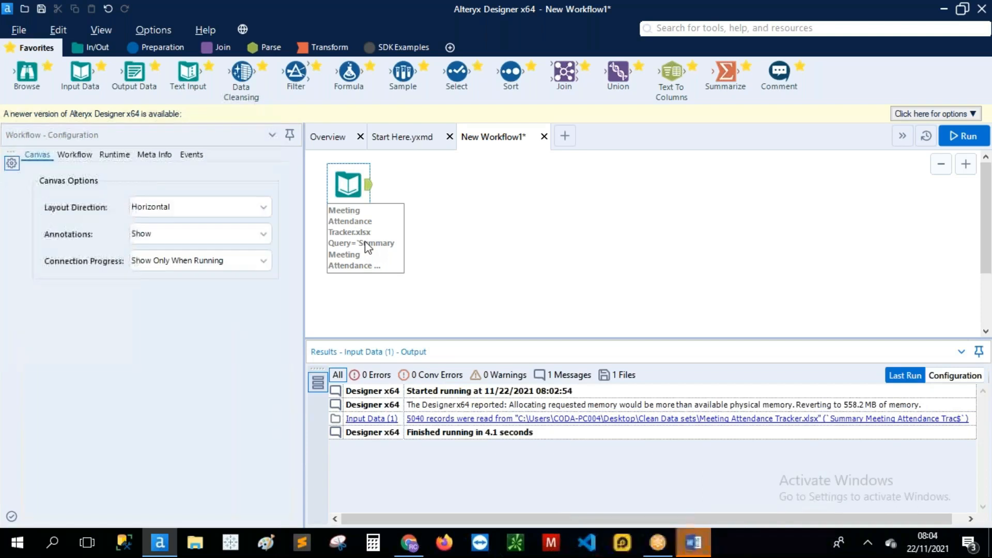
click(263, 234)
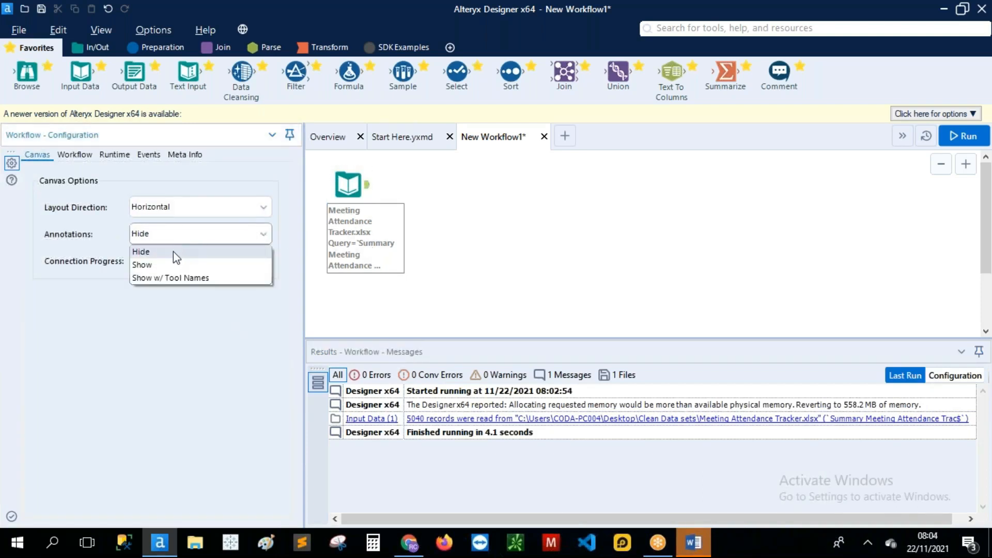
click(173, 251)
drag(780, 73, 342, 229)
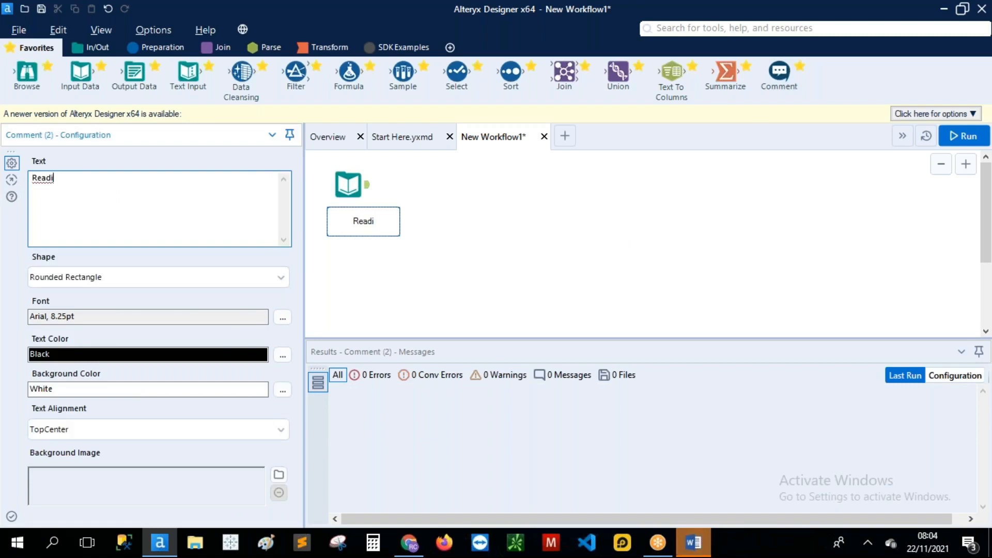
text(eeting Data)
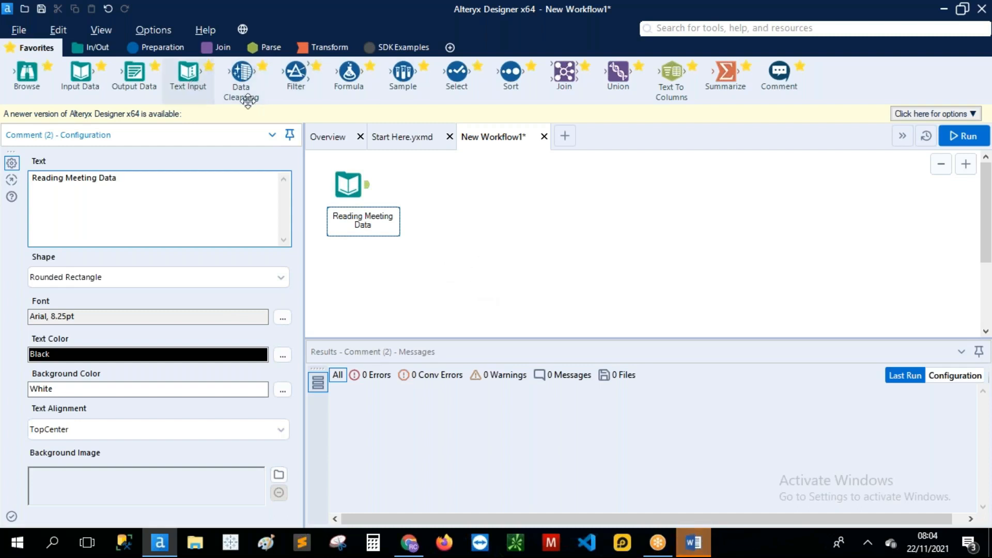
Step: Add a Select tool after the input and uncheck *Unknown and the empty F13–F29 columns
drag(457, 75, 436, 184)
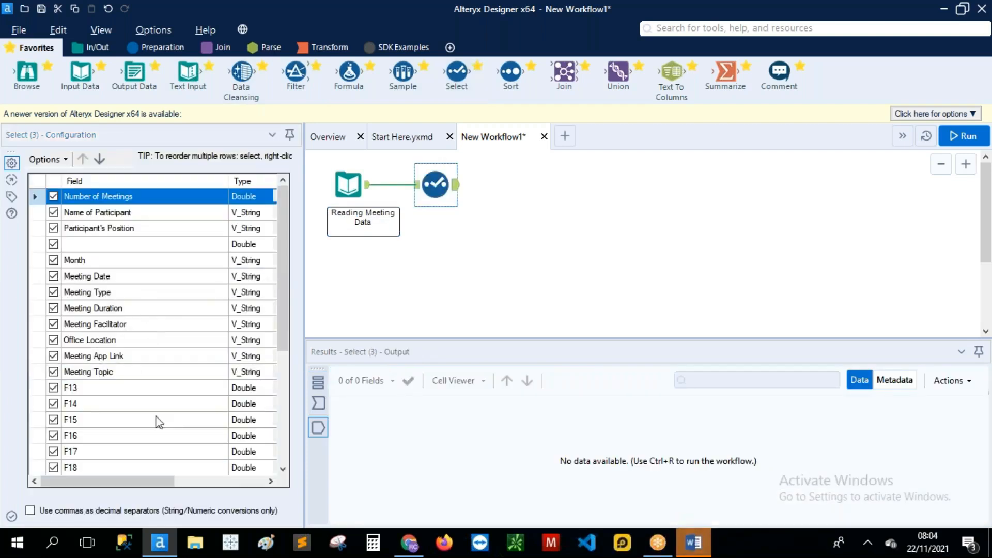
scroll(133, 336, down, 5)
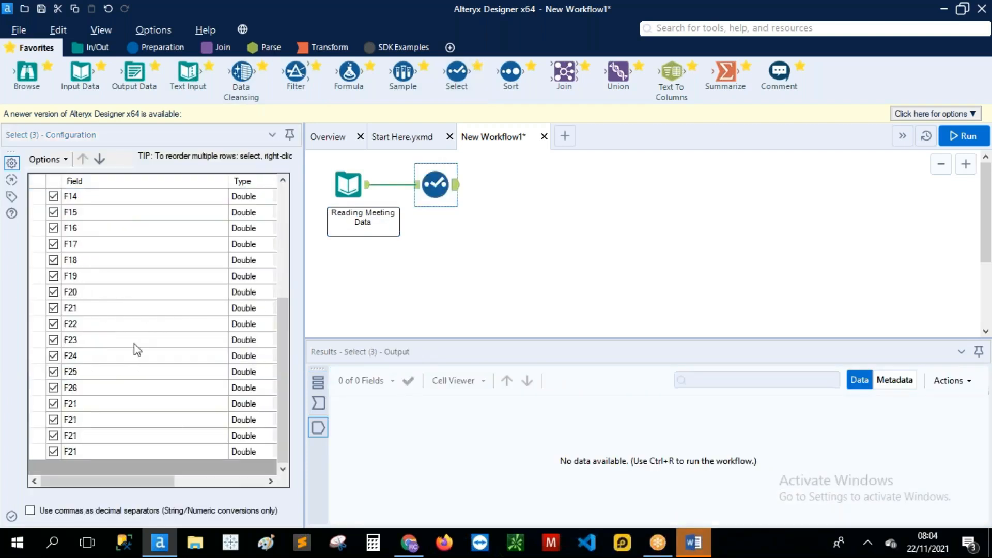
click(53, 452)
click(54, 435)
click(53, 420)
click(54, 404)
click(53, 388)
click(53, 372)
click(53, 356)
click(53, 340)
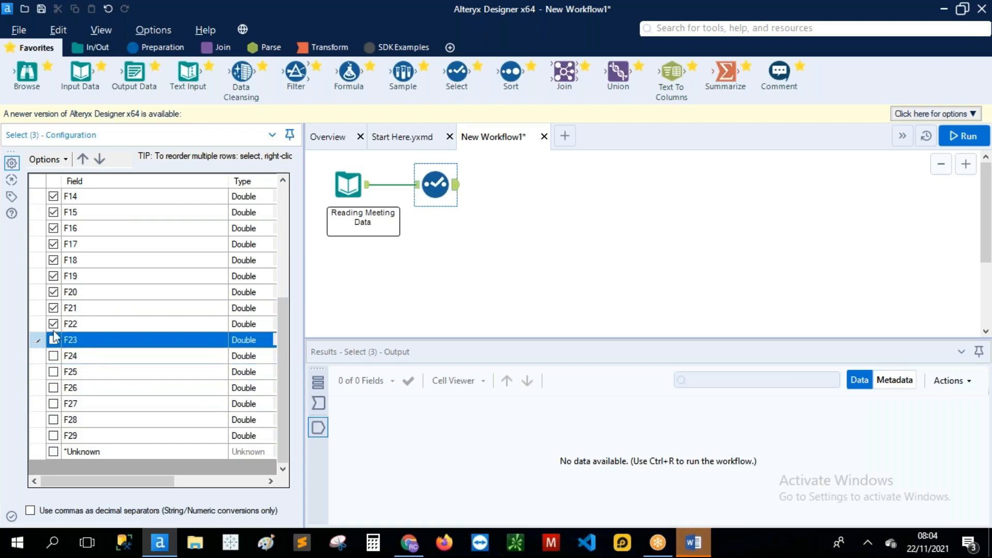
click(54, 325)
click(53, 308)
click(53, 292)
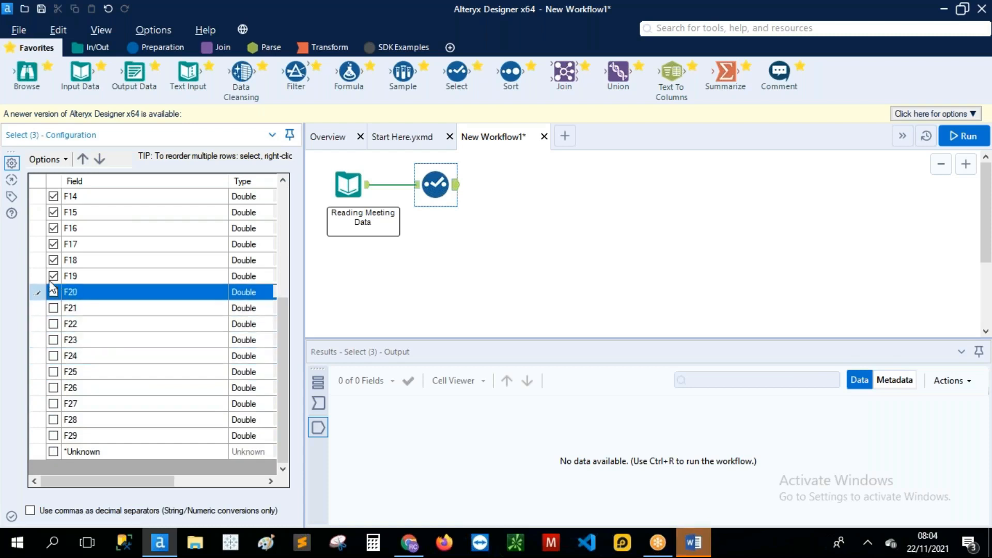
click(53, 277)
click(53, 260)
click(54, 244)
click(54, 228)
click(54, 212)
click(53, 196)
scroll(96, 313, up, 2)
click(53, 276)
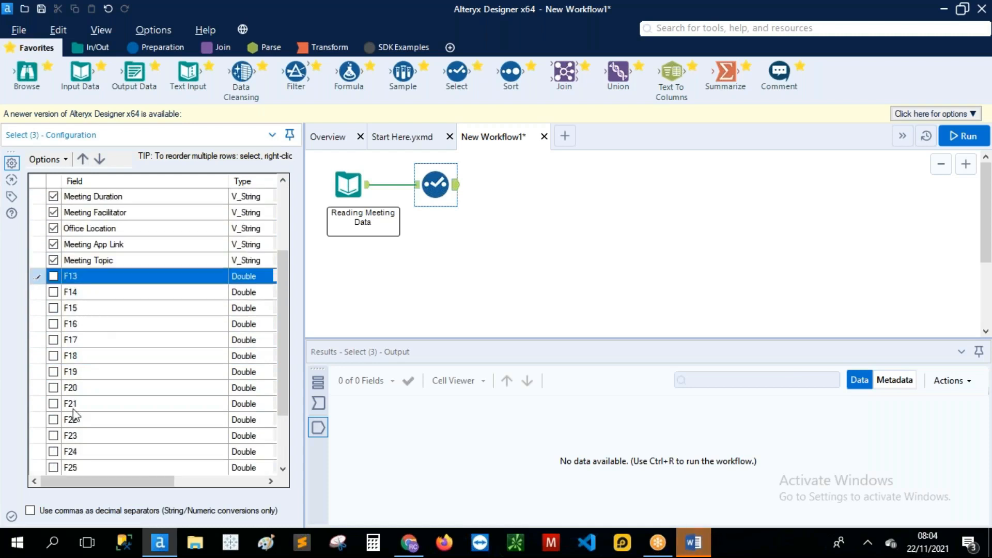
Step: Rename the unnamed Double field to Year and run the workflow
scroll(104, 382, up, 3)
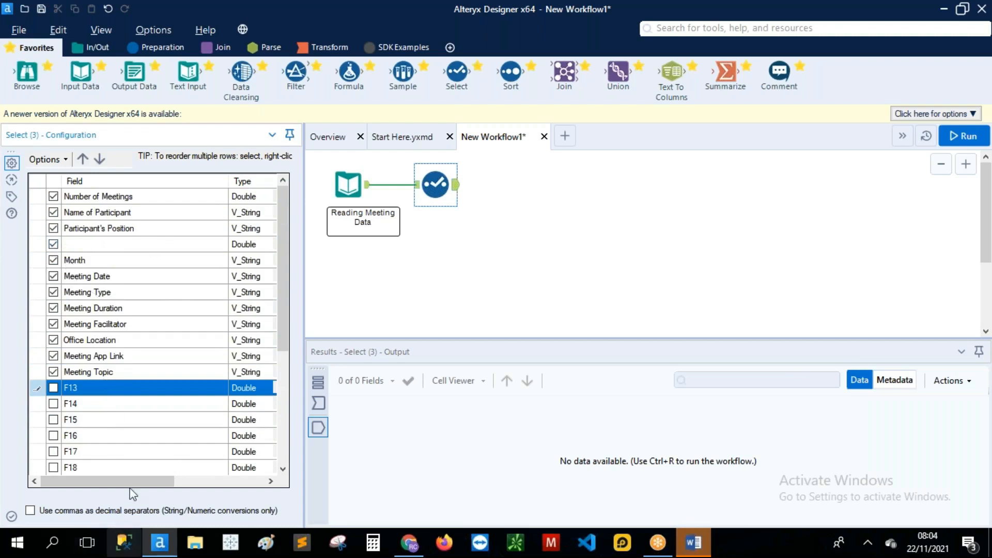
drag(133, 482, 207, 489)
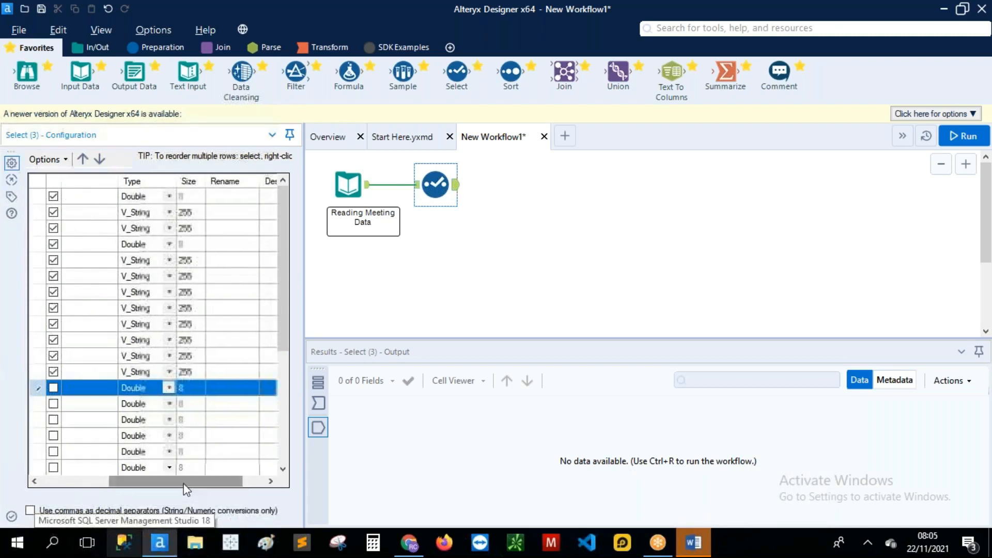
click(236, 244)
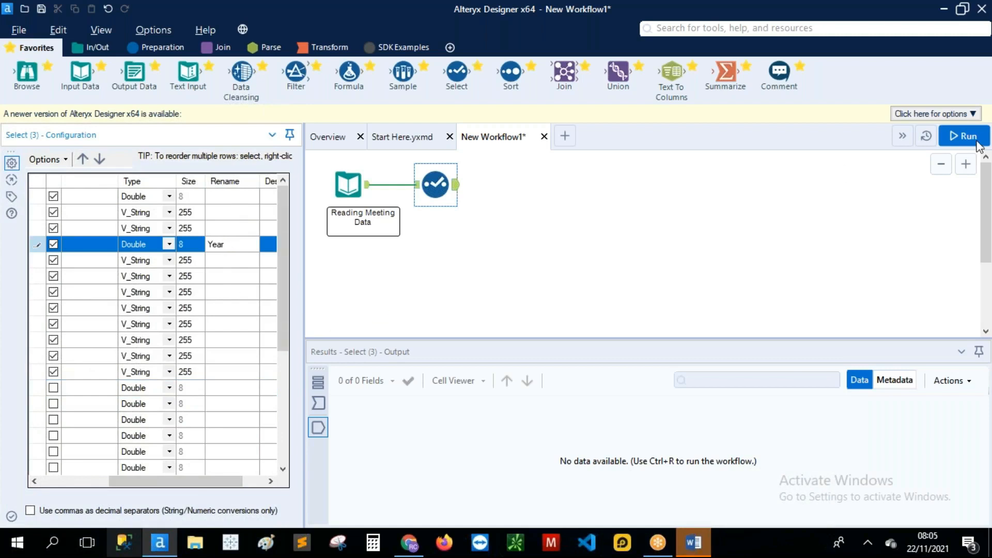
click(977, 139)
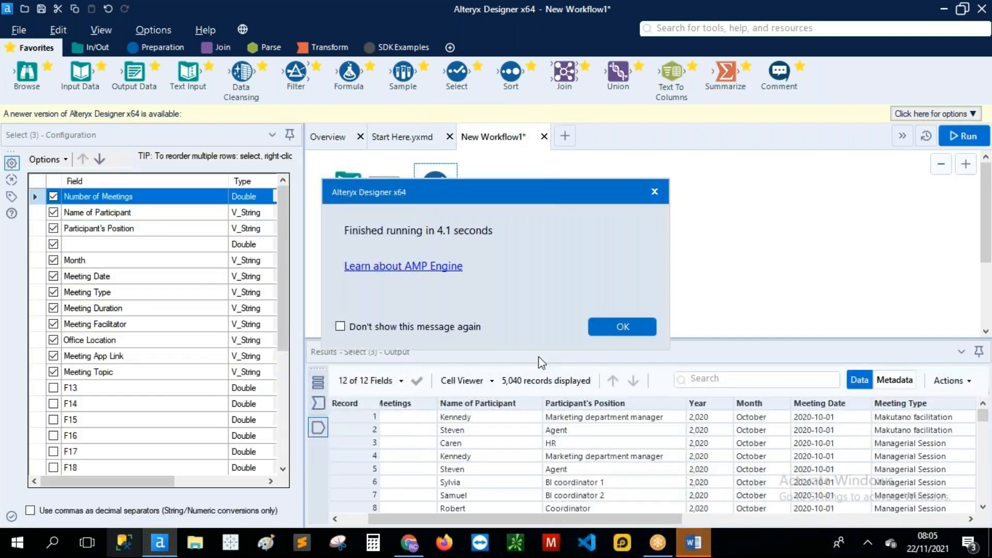
Step: Shift the Select tool right and label it with a 'Removing null columns' comment
click(627, 327)
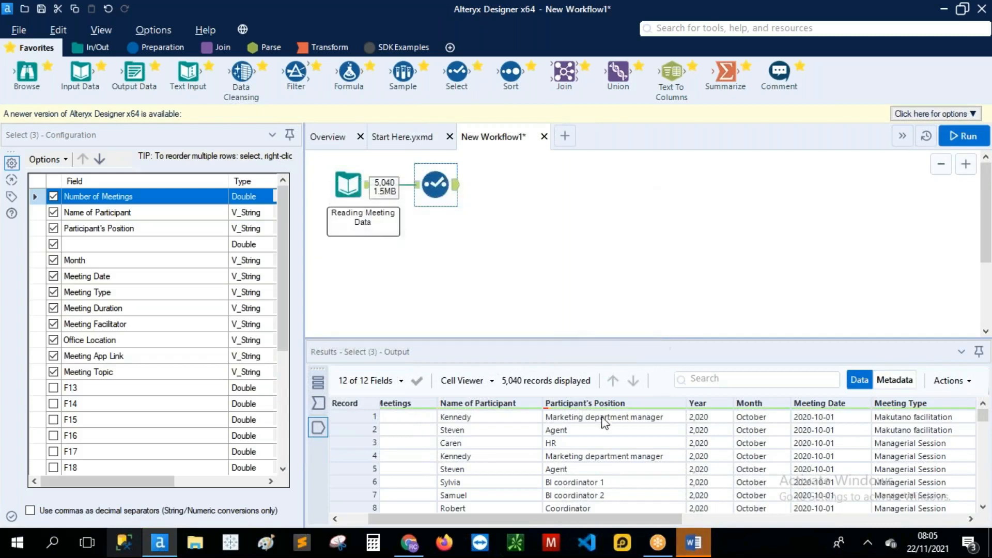
drag(557, 520, 531, 520)
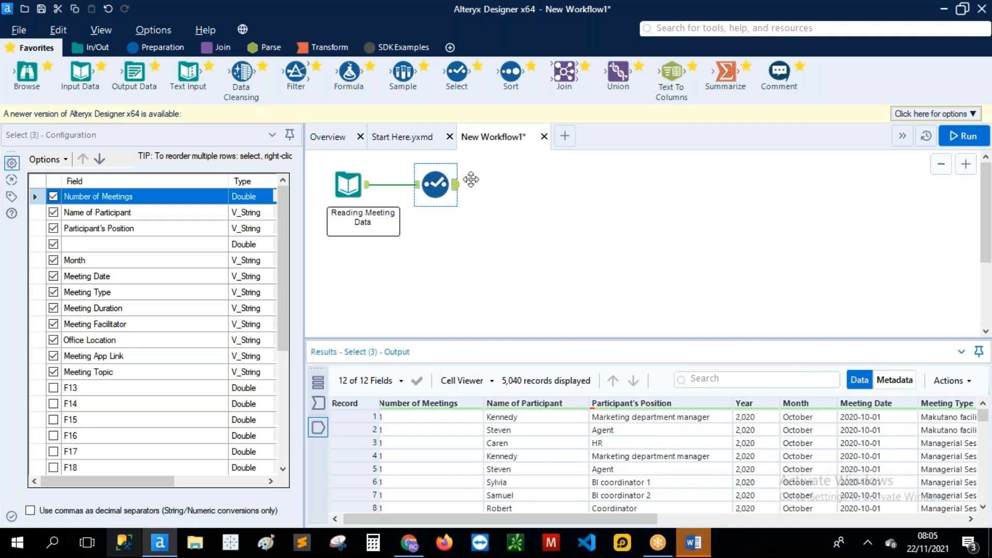
drag(435, 185, 470, 185)
drag(780, 78, 459, 220)
click(197, 202)
text(Removing null)
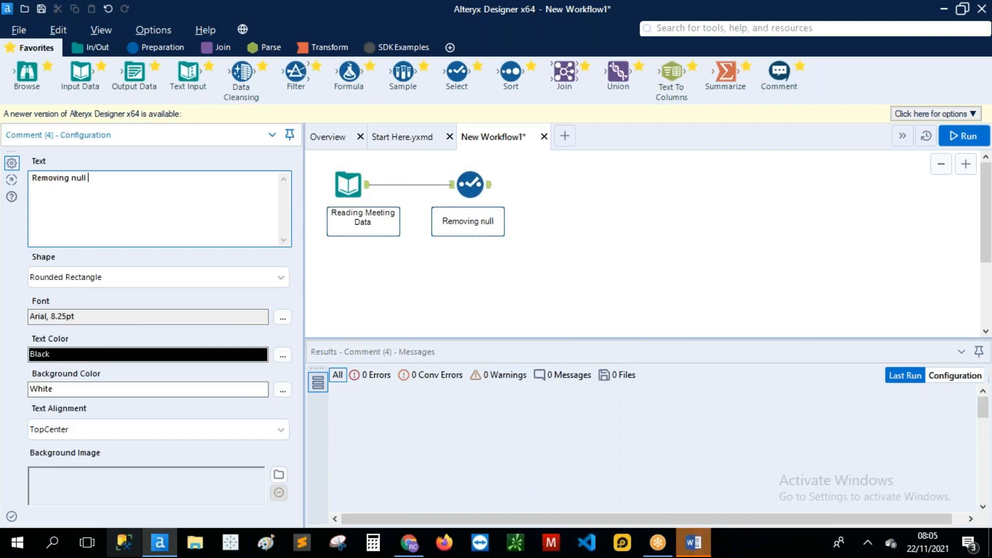
text(columns)
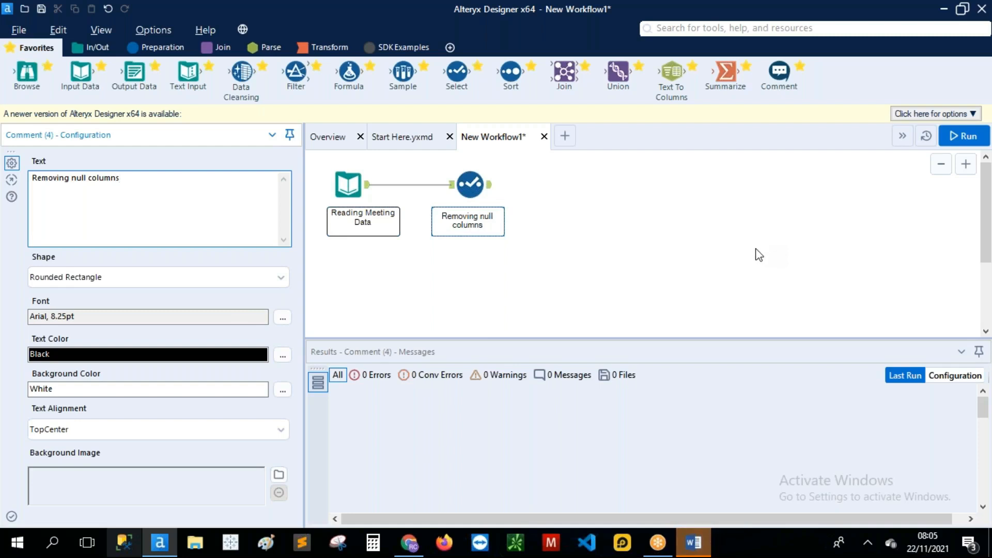
click(491, 189)
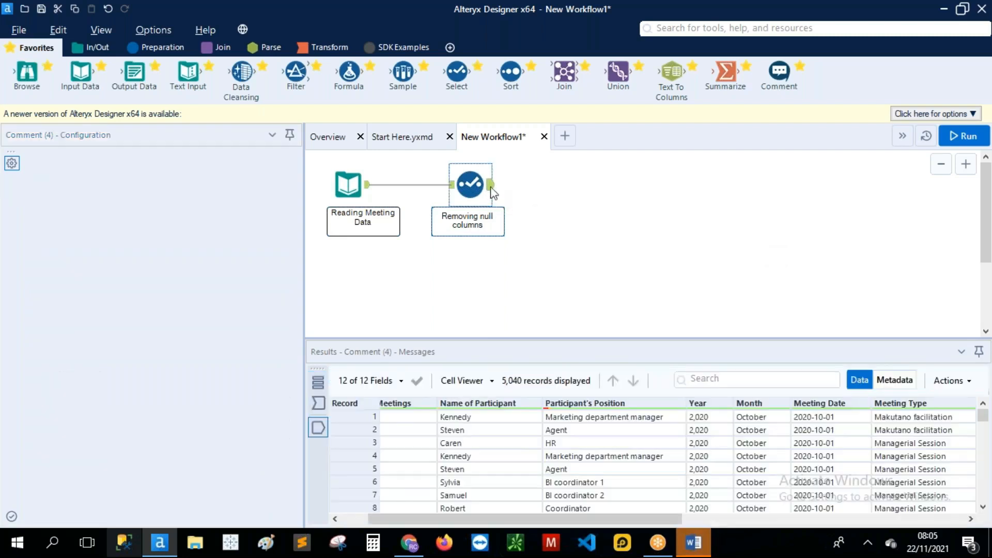
Step: Connect a Sample tool from the Favorites toolbar to the Select tool's output
scroll(505, 448, down, 20)
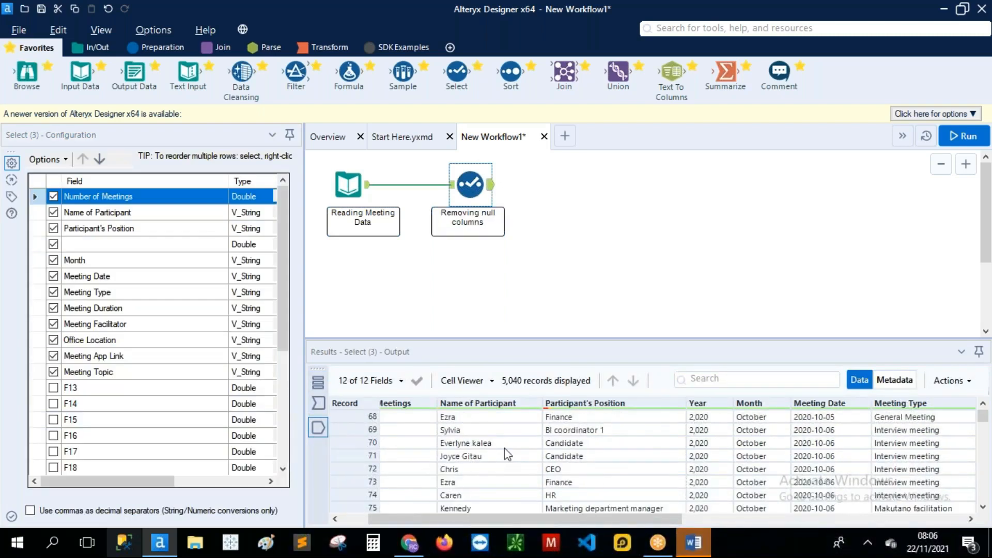
scroll(504, 448, down, 5)
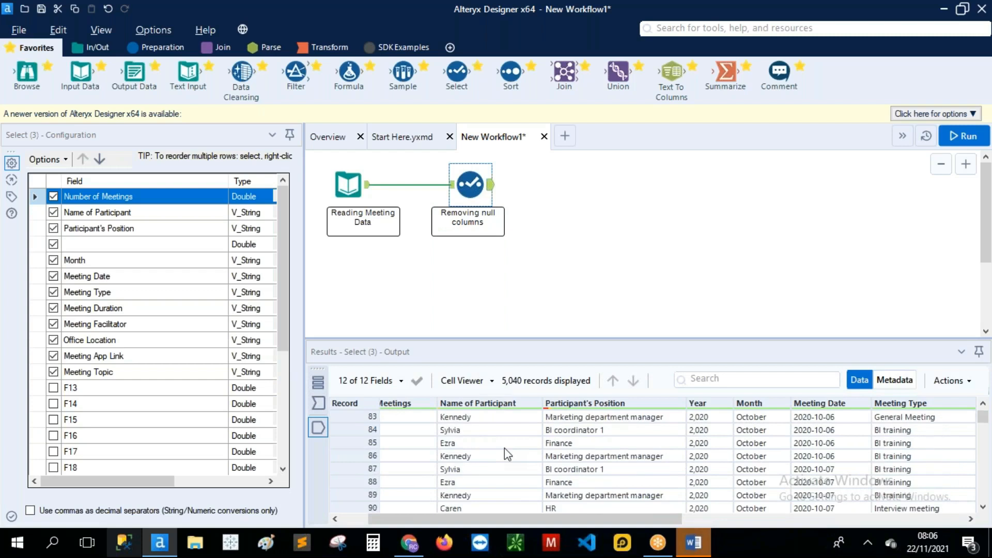
scroll(504, 448, down, 20)
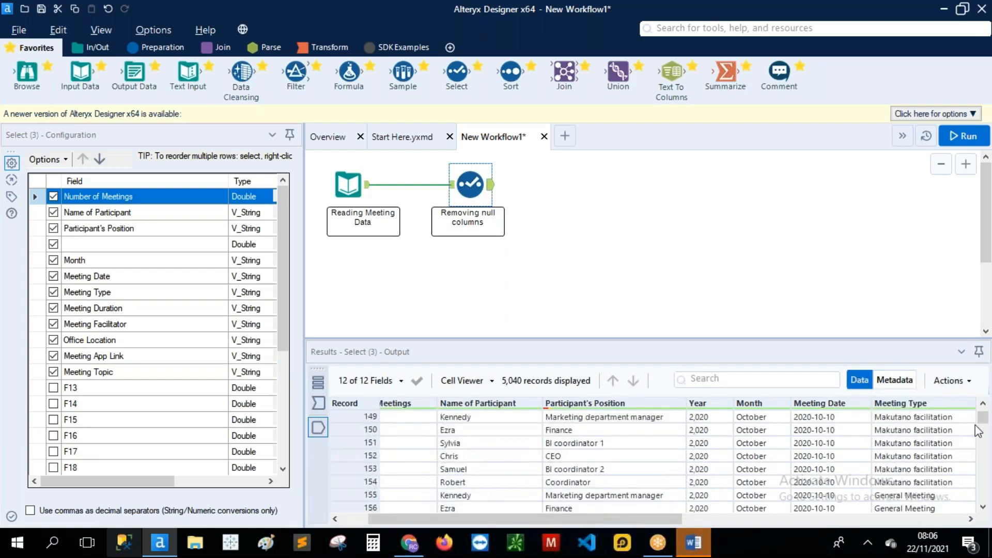
drag(987, 421, 990, 496)
scroll(776, 481, up, 2)
scroll(673, 474, up, 4)
scroll(673, 475, up, 9)
scroll(673, 474, down, 1)
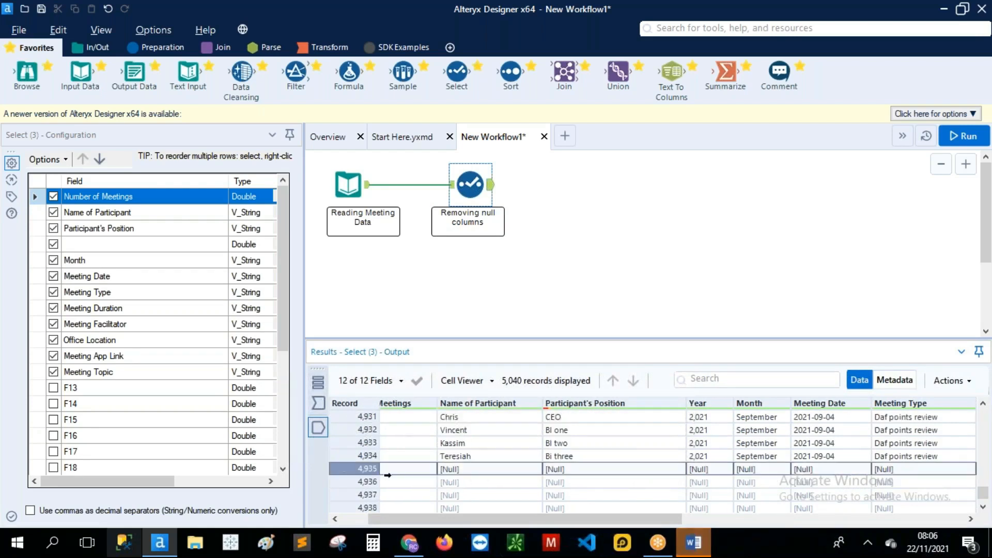
scroll(669, 485, down, 5)
scroll(669, 485, down, 2)
scroll(669, 485, up, 7)
scroll(669, 485, down, 2)
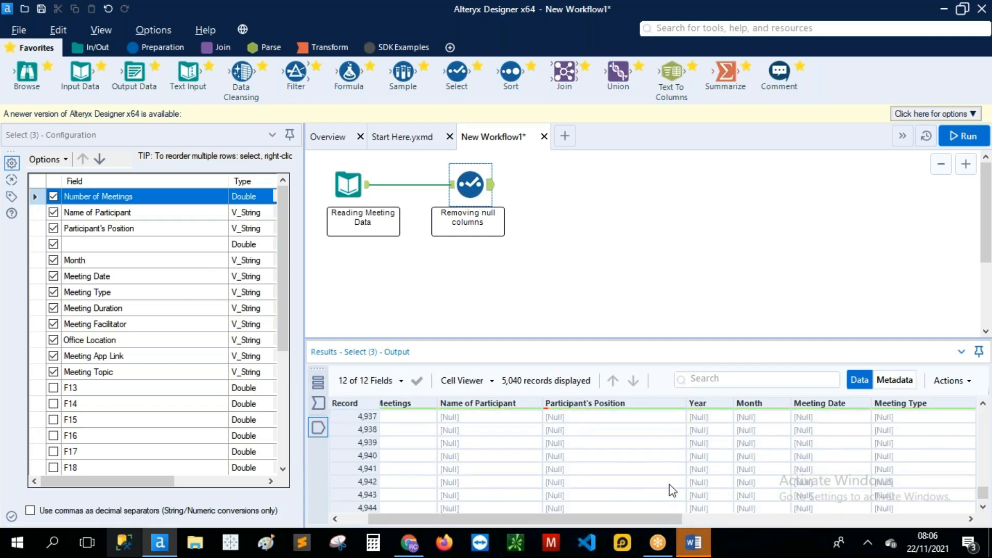
scroll(668, 485, up, 3)
scroll(495, 478, down, 1)
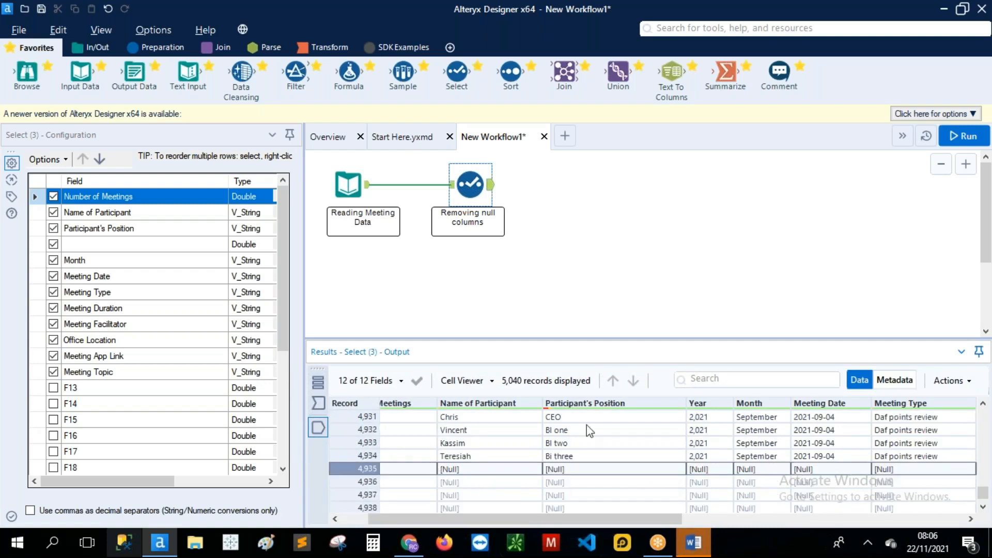
drag(404, 72, 568, 186)
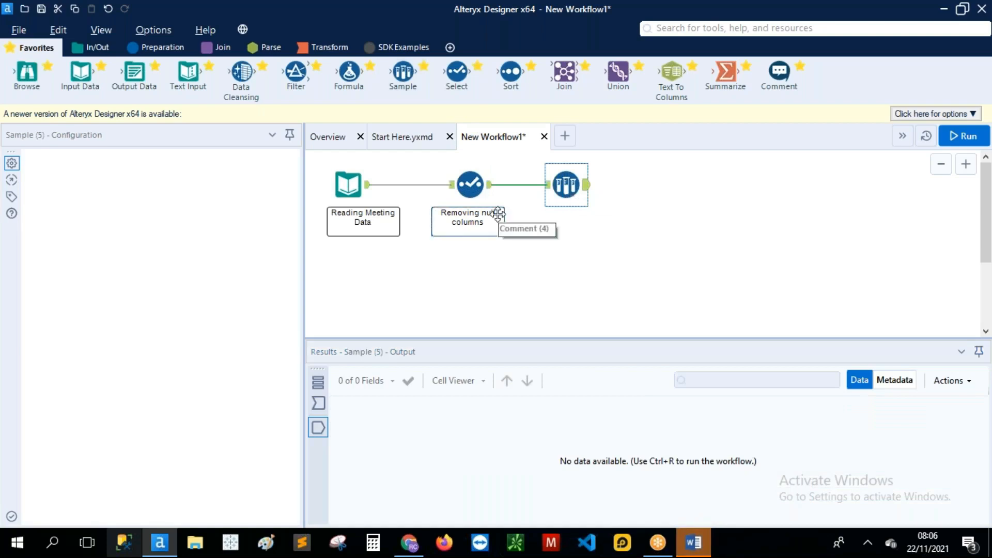
Step: Find record 4,934 as the last non-null row in the Select output, then select the Sample tool
click(473, 189)
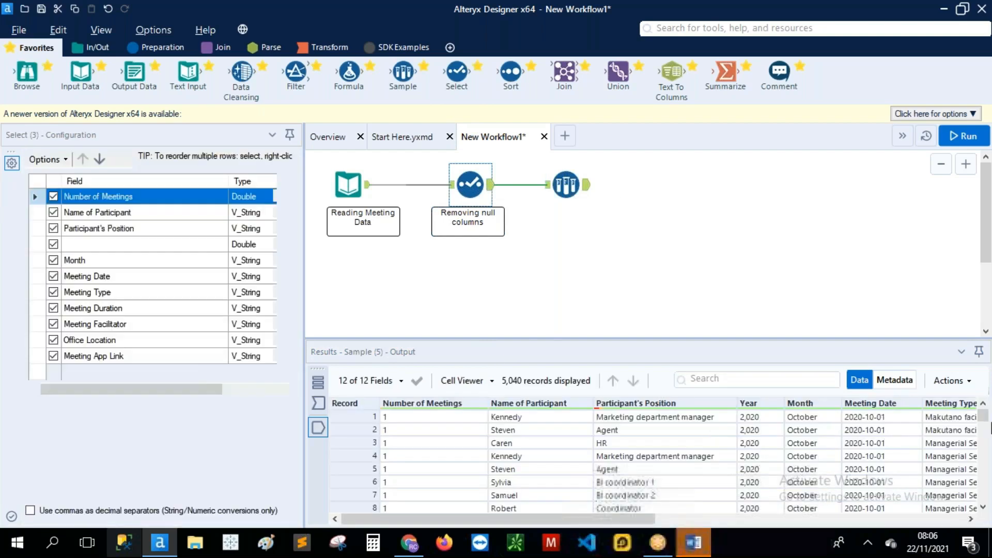
drag(988, 418, 988, 500)
scroll(907, 470, up, 1)
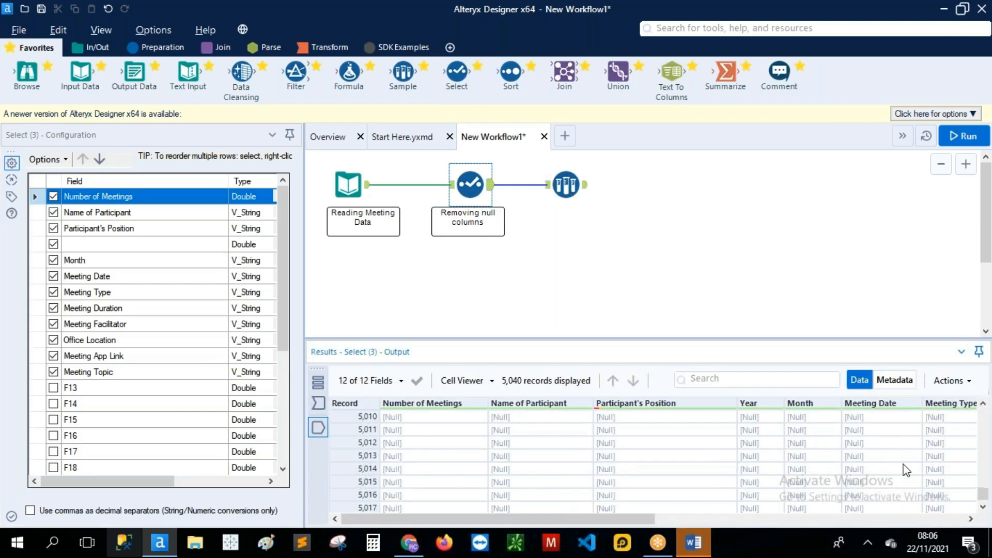
scroll(907, 470, up, 4)
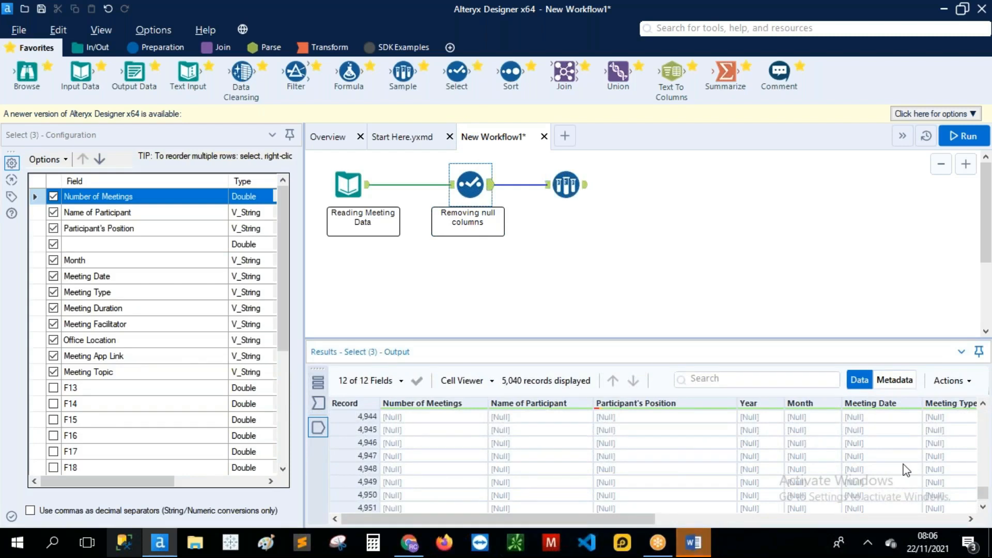
scroll(908, 470, up, 6)
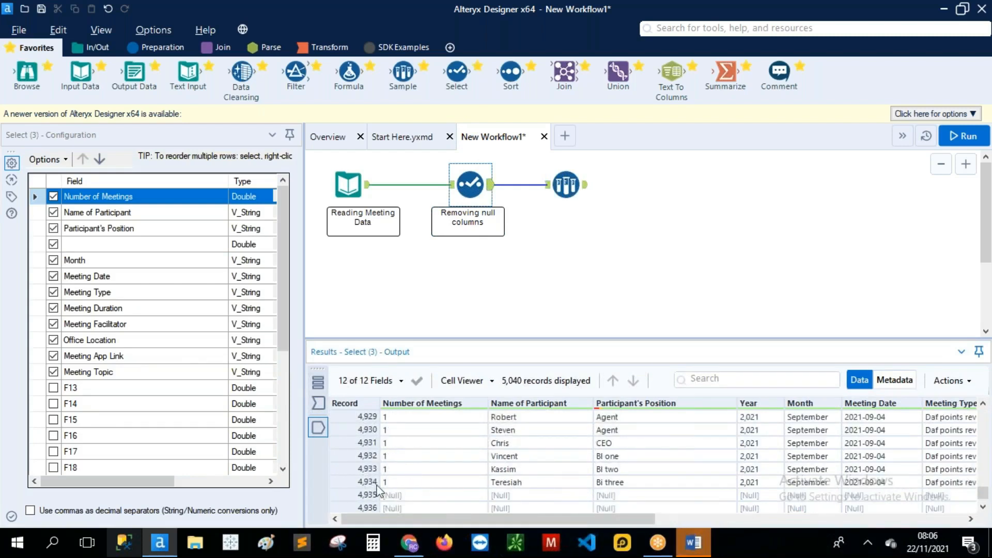
click(349, 482)
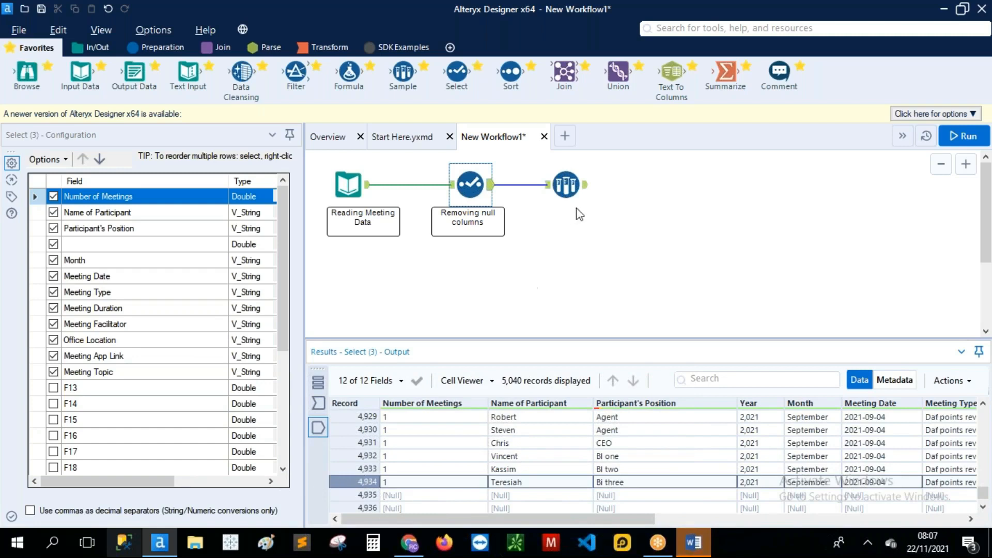
click(565, 186)
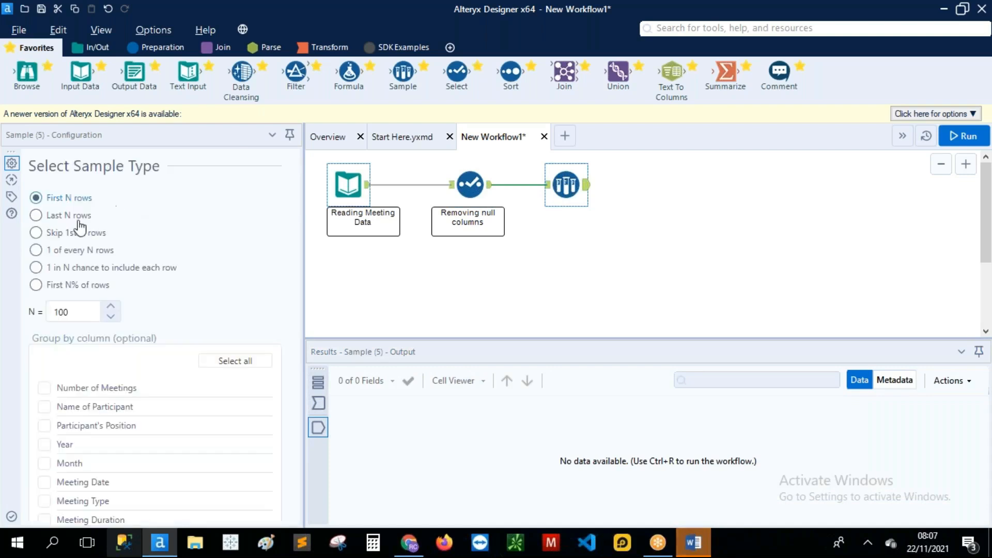
Step: Set the Sample tool to keep the first 4934 rows and run the workflow
click(58, 312)
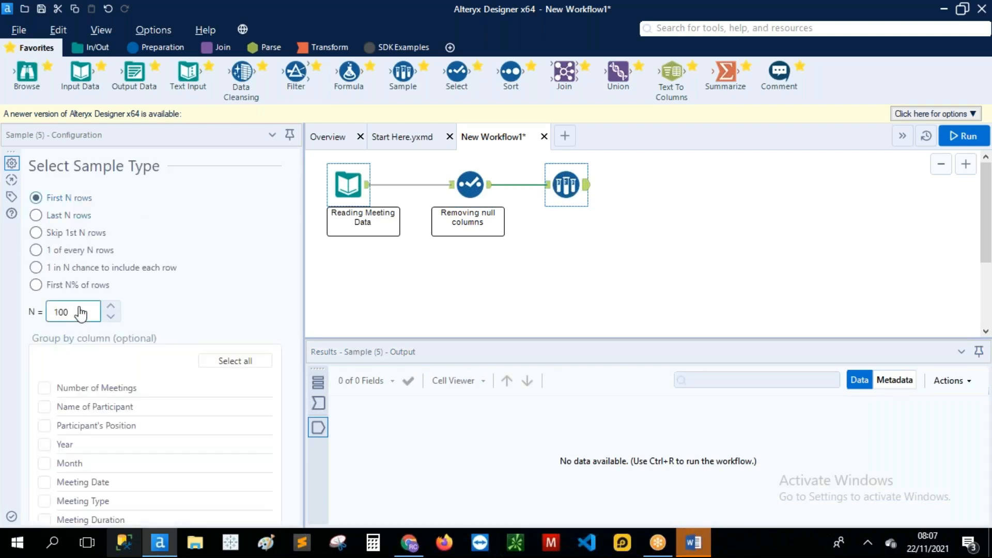
click(79, 309)
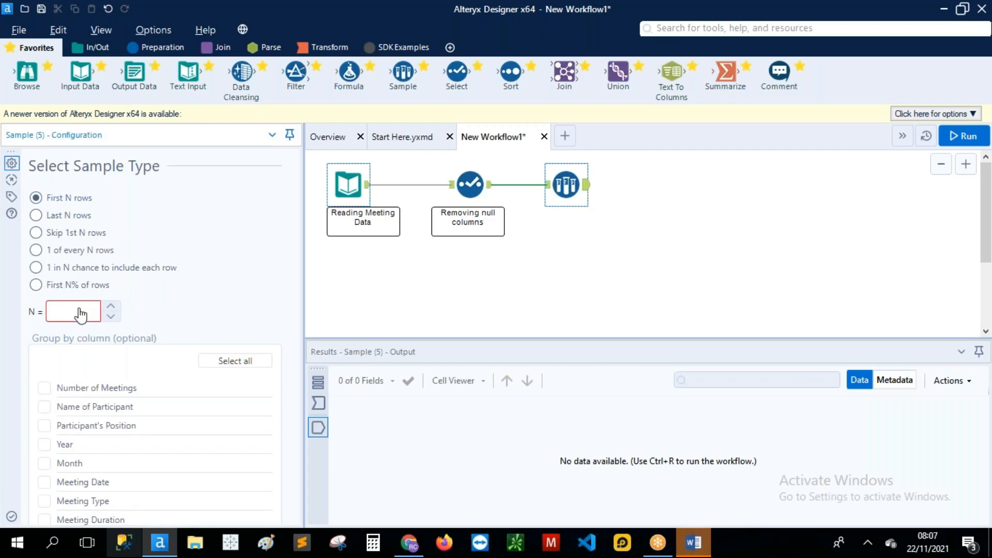
text(4934)
click(962, 137)
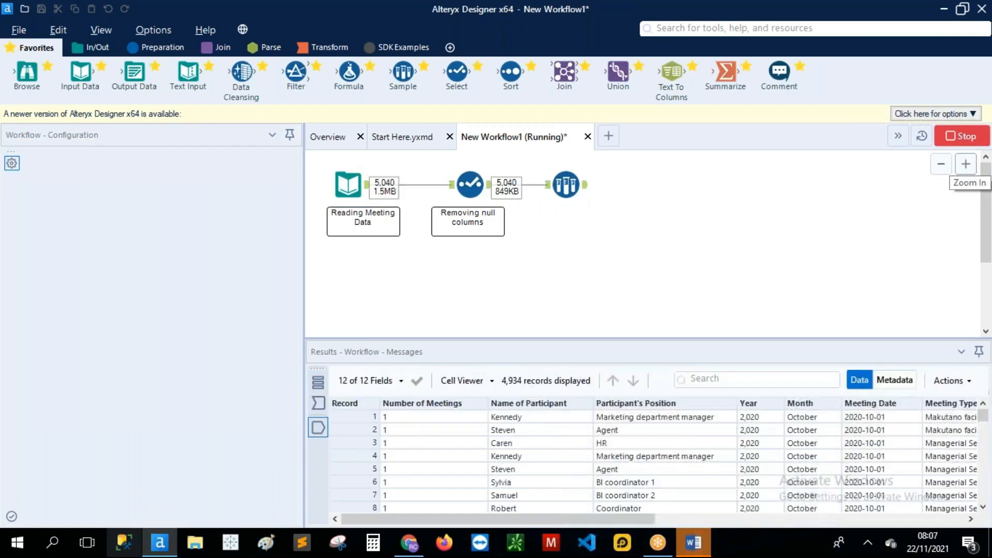
Step: Place a blank comment box beneath the Sample tool
click(620, 327)
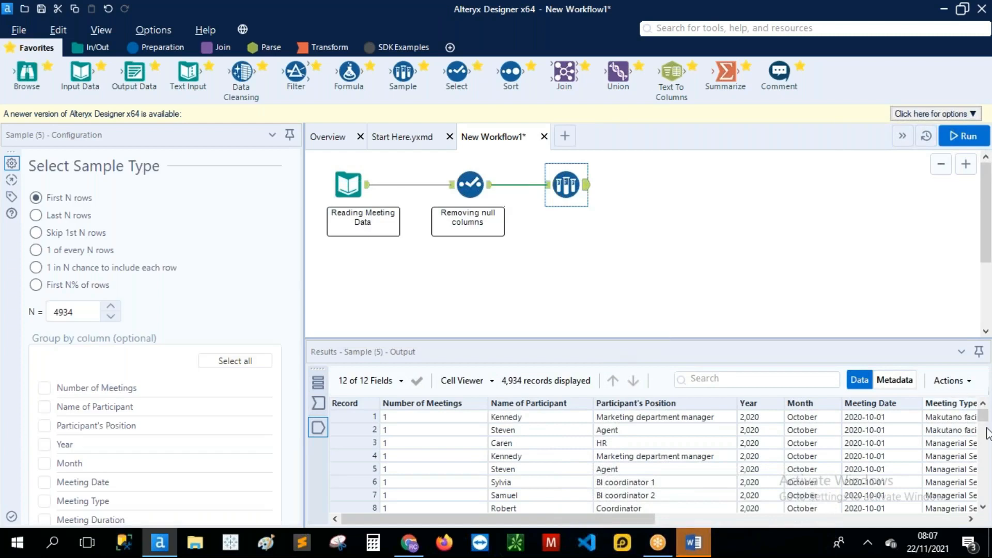
drag(985, 419, 985, 496)
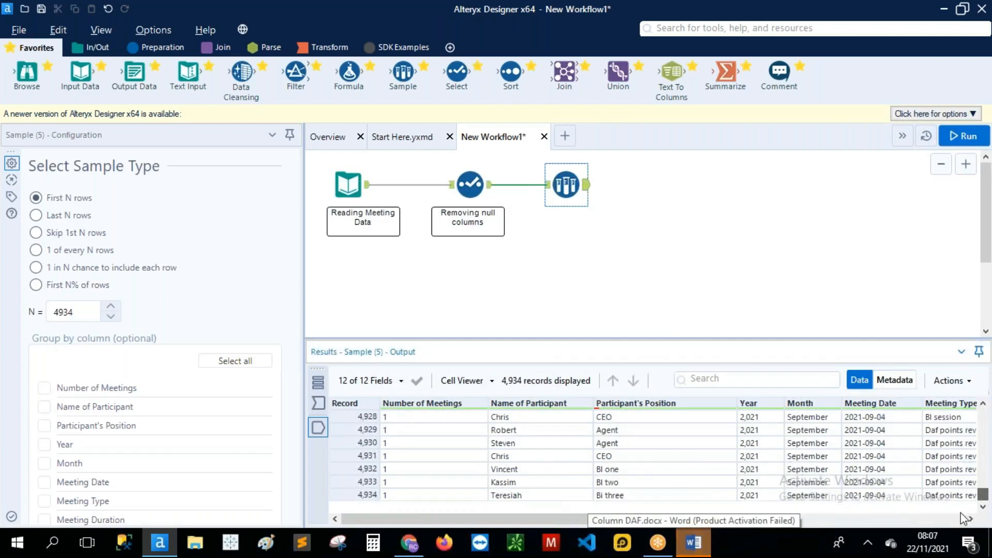
drag(534, 516, 481, 521)
scroll(521, 469, up, 13)
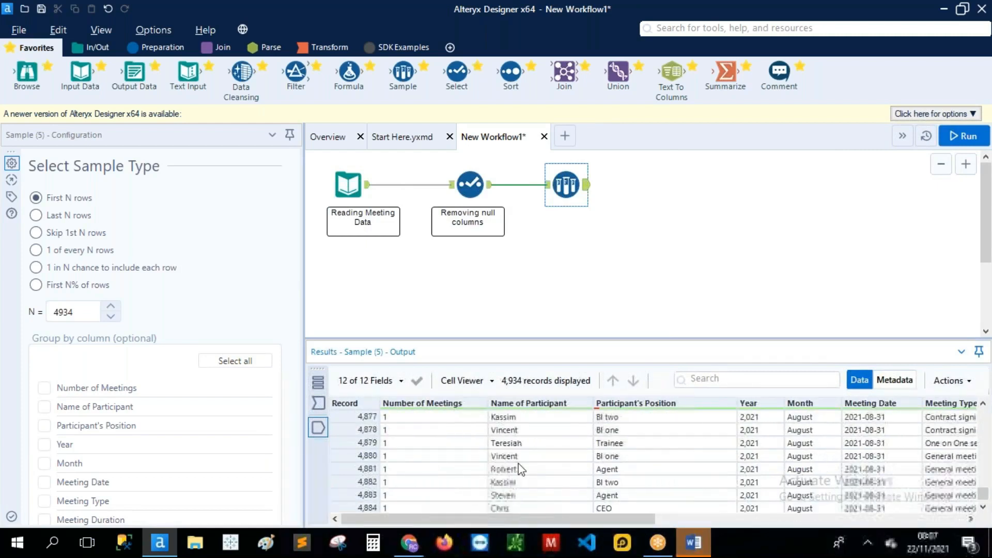
scroll(521, 469, up, 4)
scroll(521, 469, up, 12)
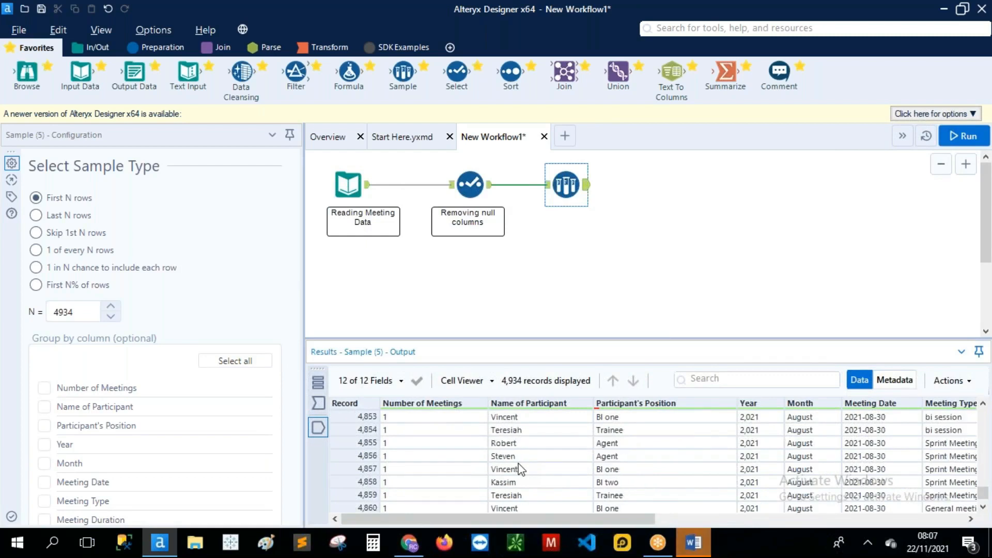
drag(779, 72, 562, 233)
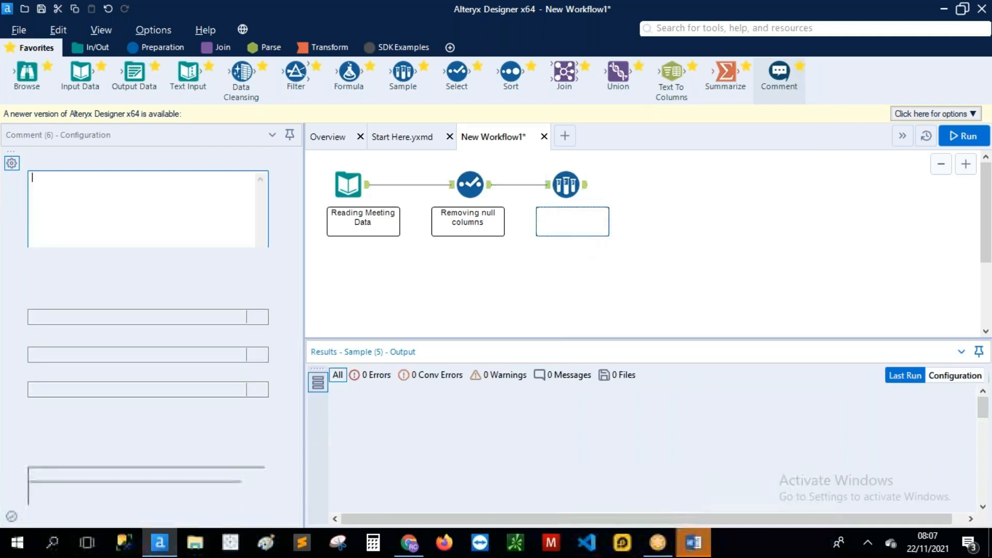
Step: Enter 'Sampling out null rows' as the comment text beneath the Sample tool
text(Sampling out)
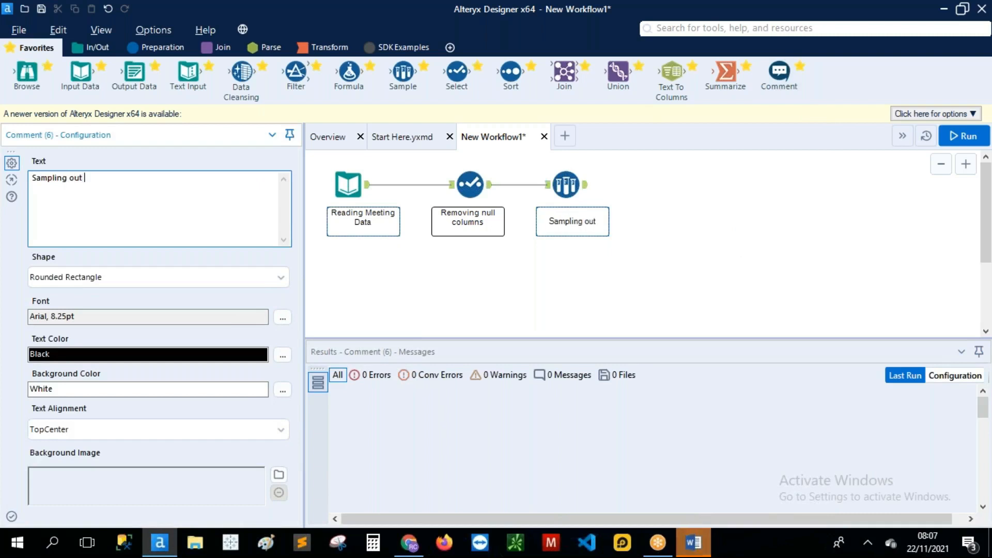
text( null rows)
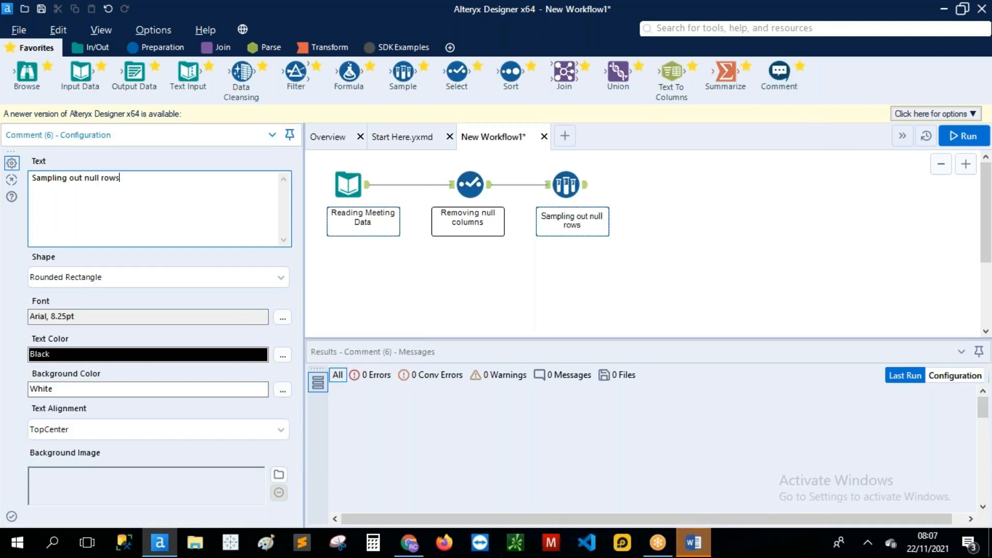
Step: Select the Sample tool to show its 4,934-record output in Results
click(566, 185)
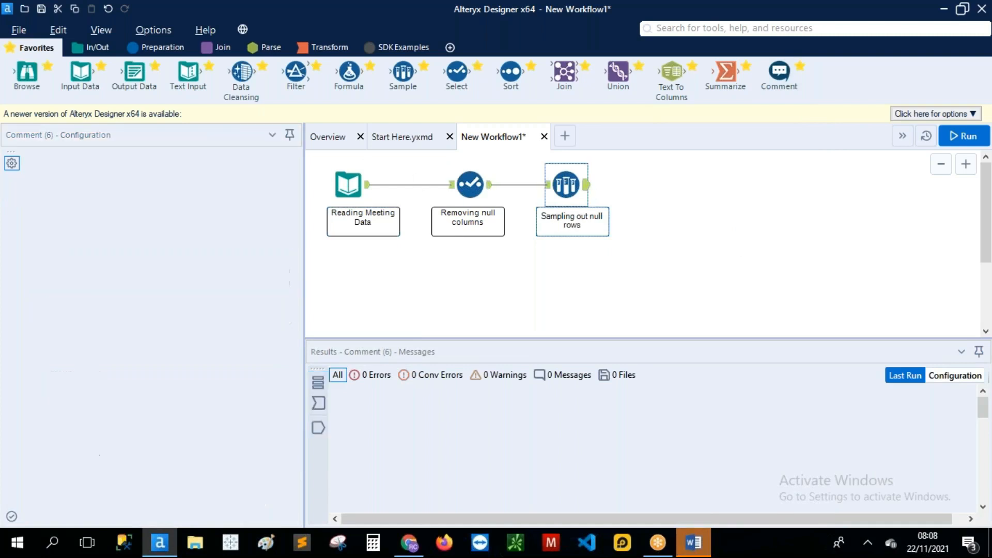
drag(563, 520, 796, 513)
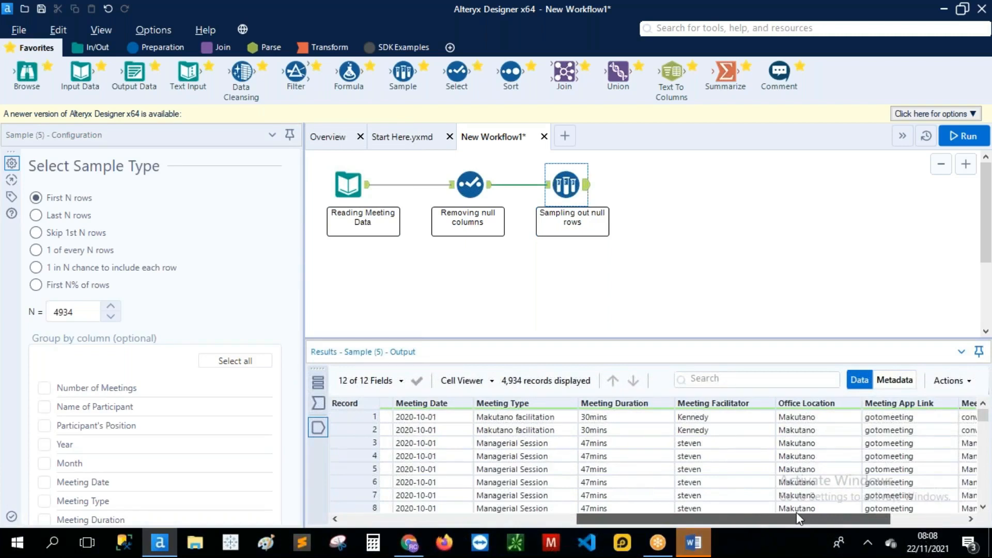
drag(827, 519, 648, 517)
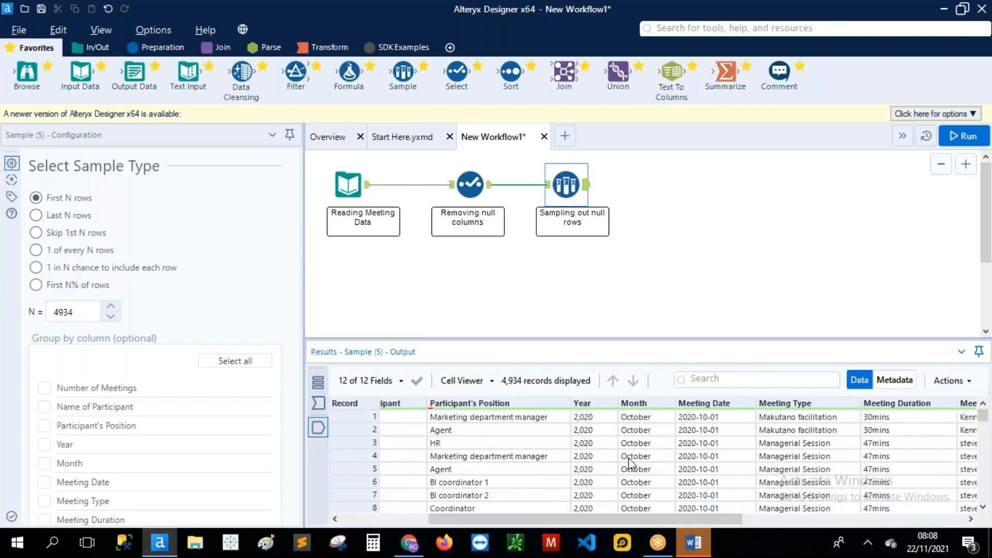
scroll(636, 468, down, 8)
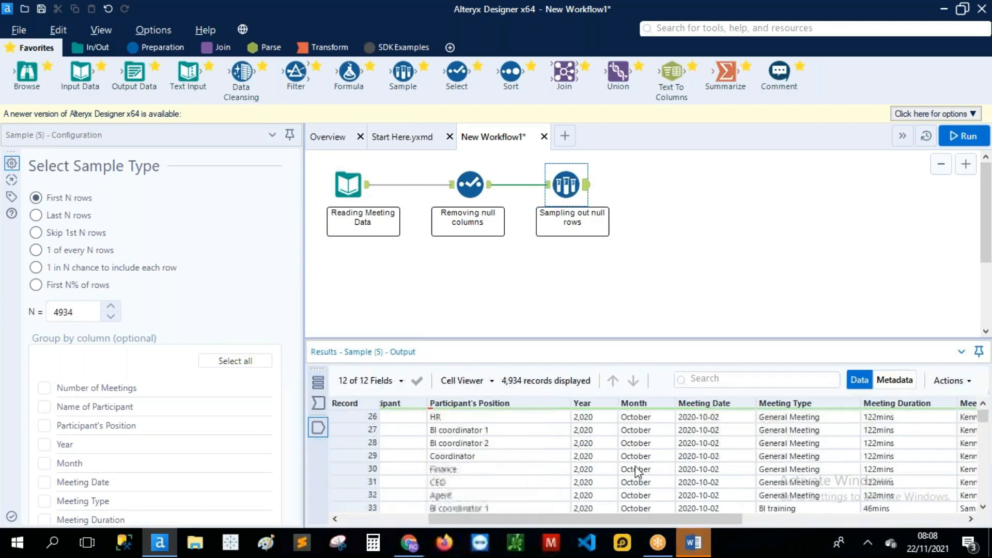
drag(987, 418, 989, 474)
scroll(641, 468, up, 6)
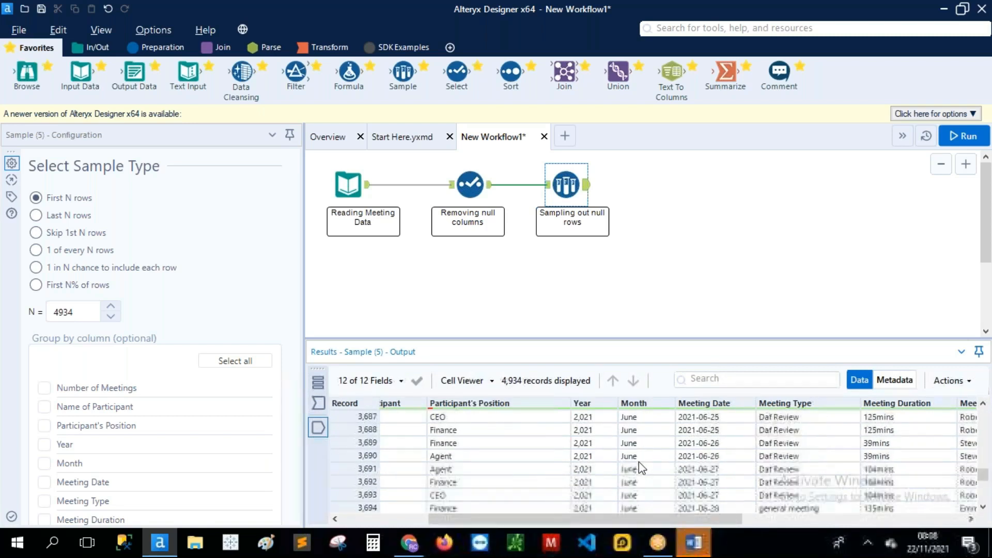
scroll(643, 468, down, 7)
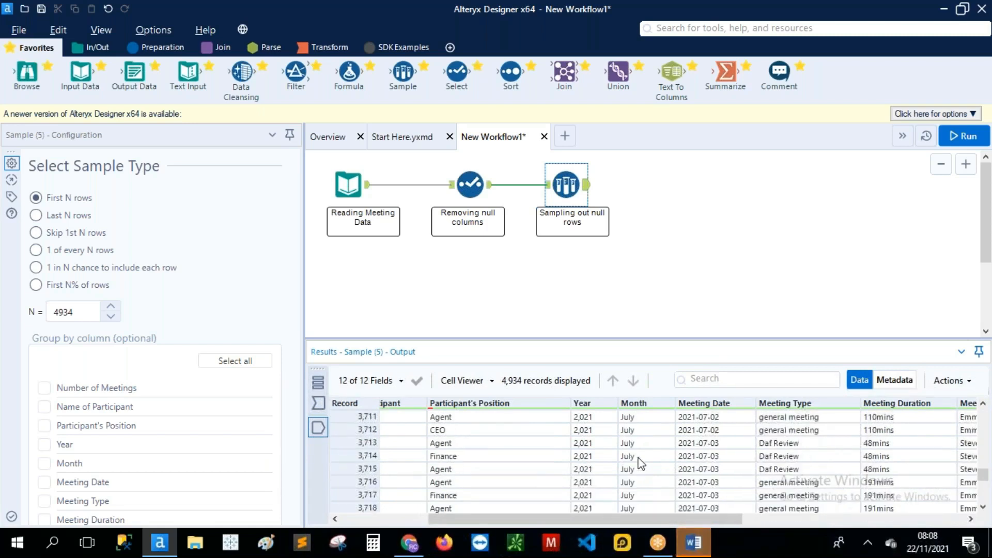
scroll(680, 430, up, 1)
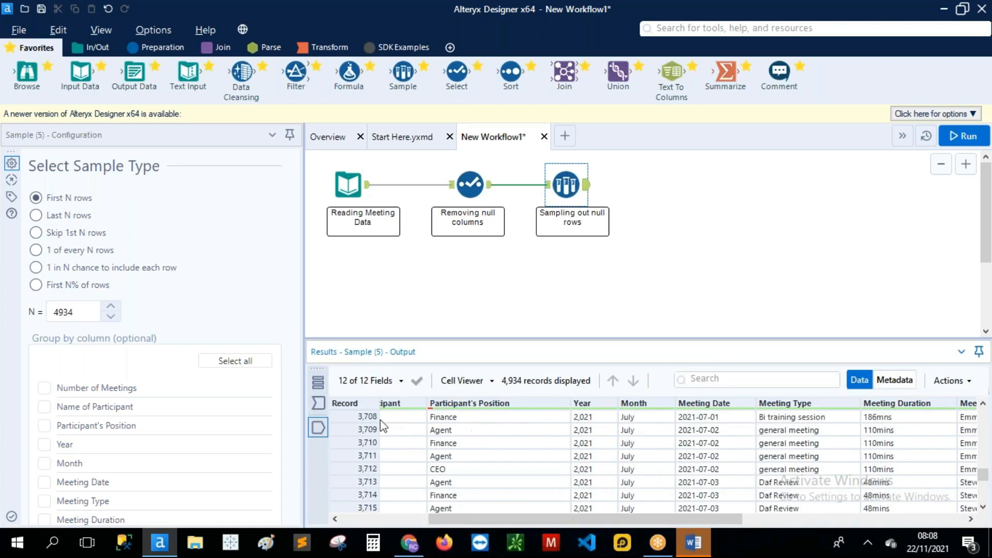
click(358, 417)
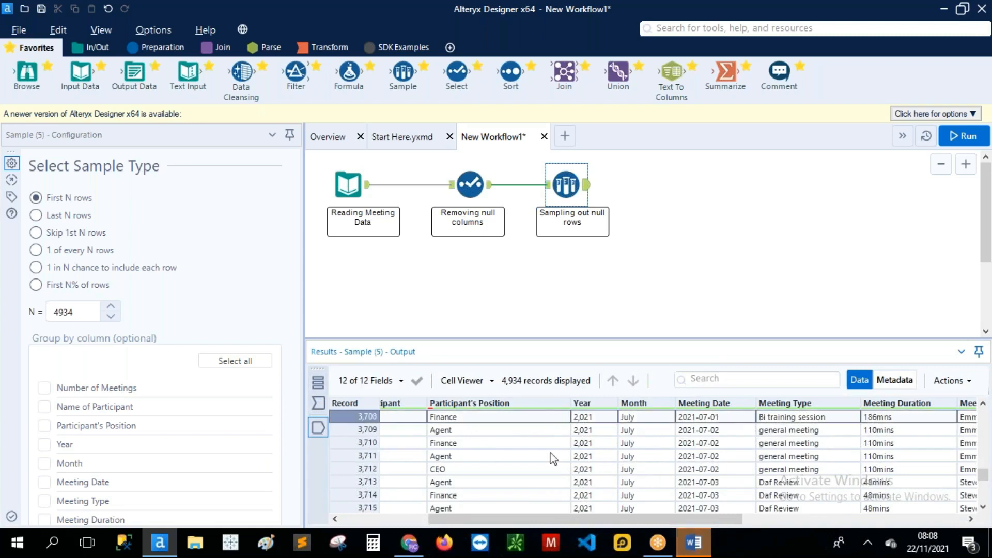
scroll(599, 460, down, 1)
scroll(600, 460, up, 2)
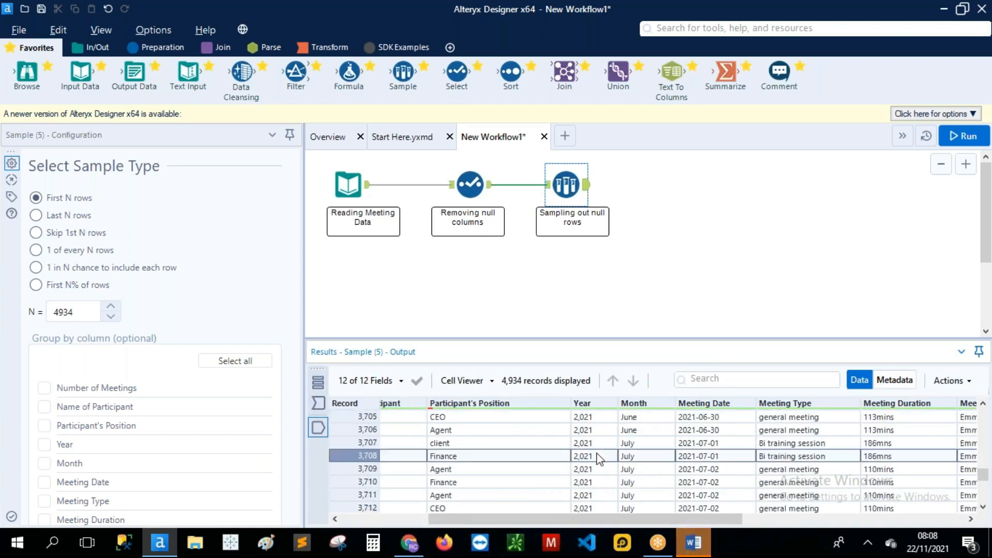
scroll(600, 459, down, 1)
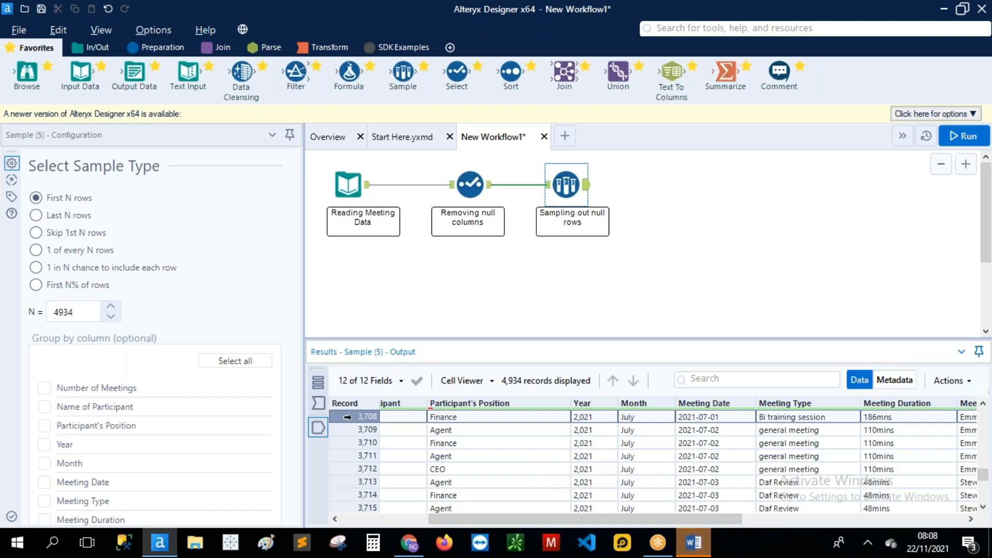
Step: Scroll through the first sample's results to check its final record
scroll(405, 452, down, 19)
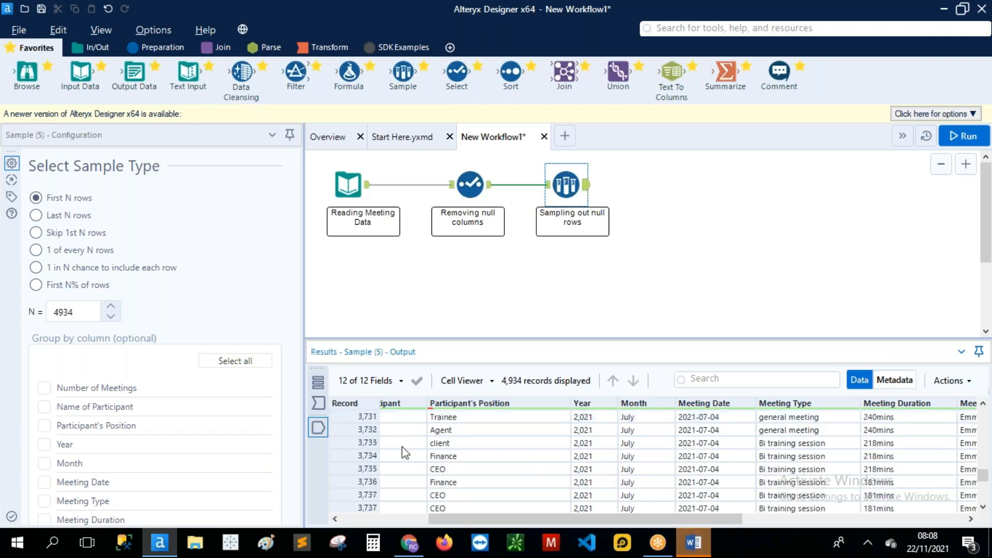
drag(985, 473, 985, 499)
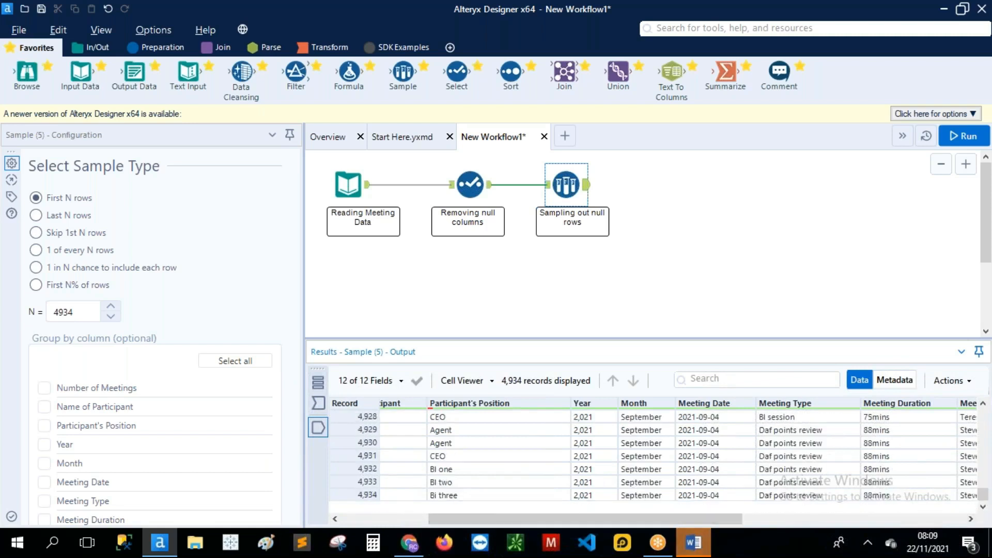
click(339, 494)
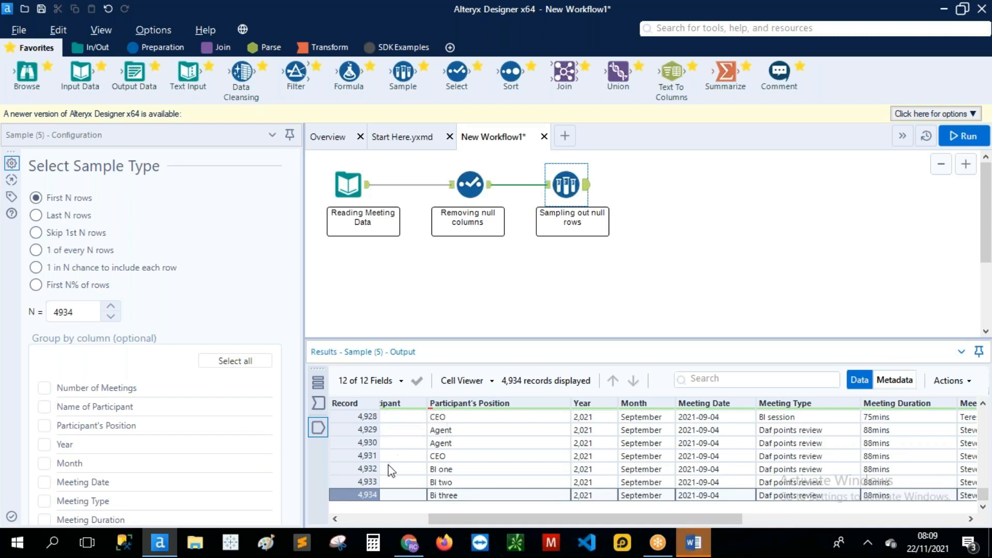
scroll(393, 424, up, 4)
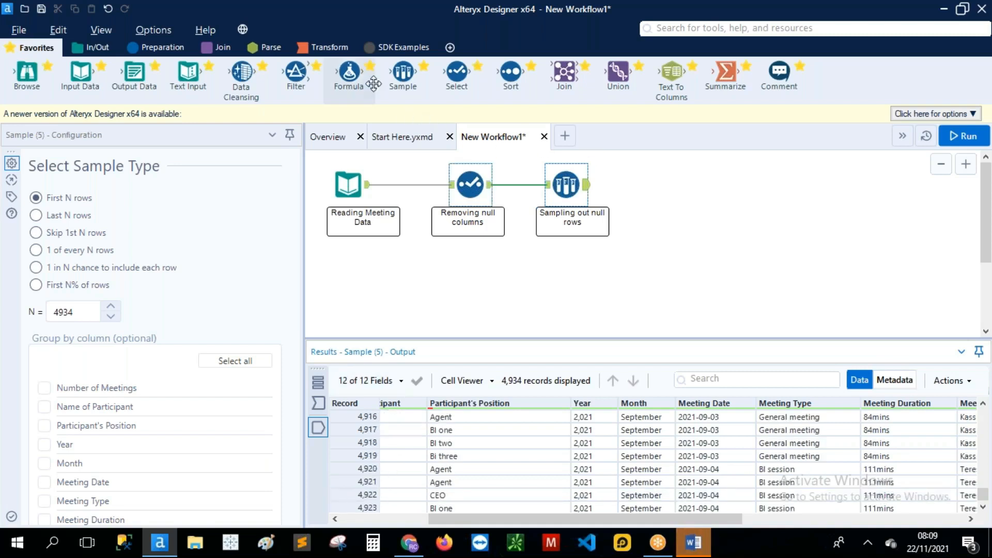
Step: Add a second Sample tool keeping the last 1226 rows and run the workflow
drag(402, 74, 671, 184)
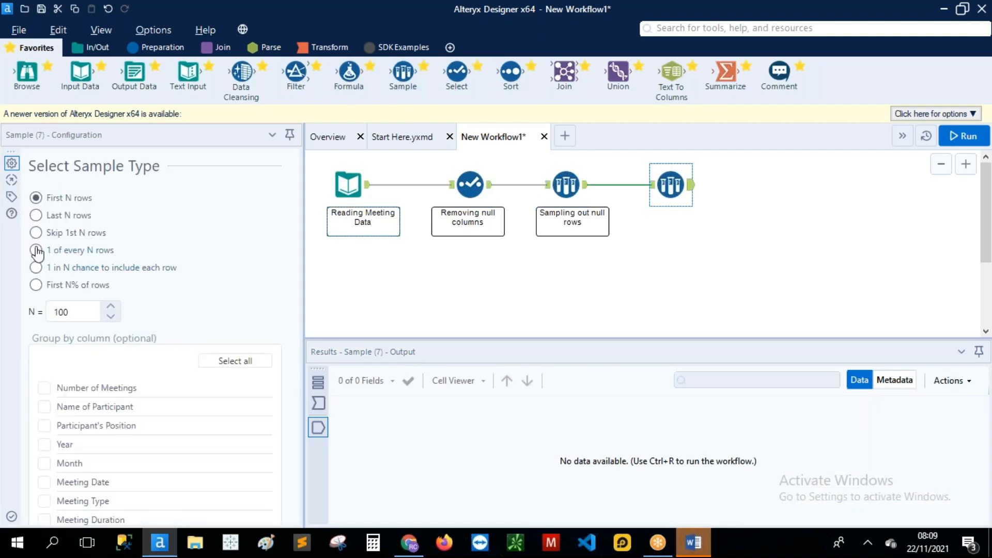
click(37, 218)
click(76, 313)
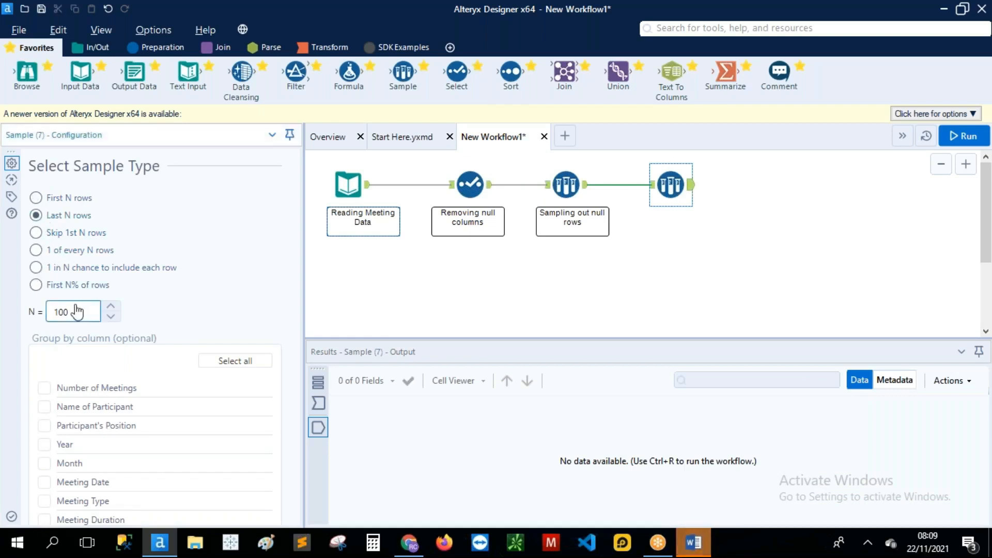
key(BackSpace)
key(BackSpace)
key(BackSpace)
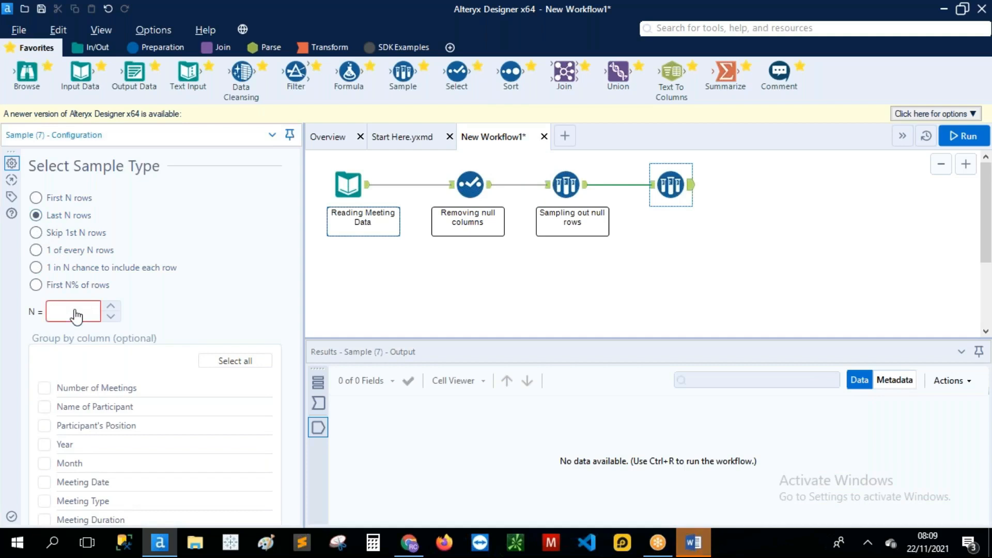
text(12)
text(26)
click(968, 136)
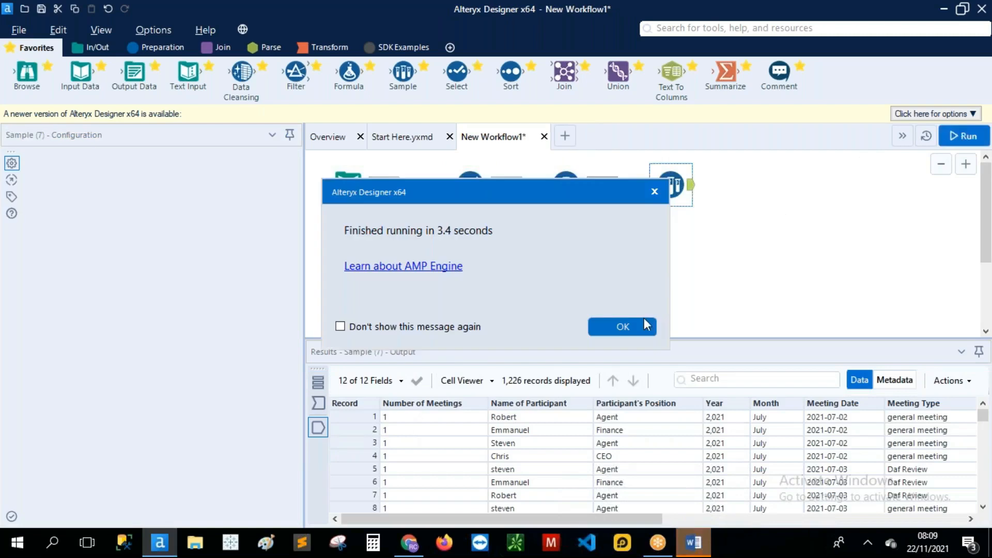
Step: Dismiss the run-finished message and add a Comment tool below the second Sample
click(643, 328)
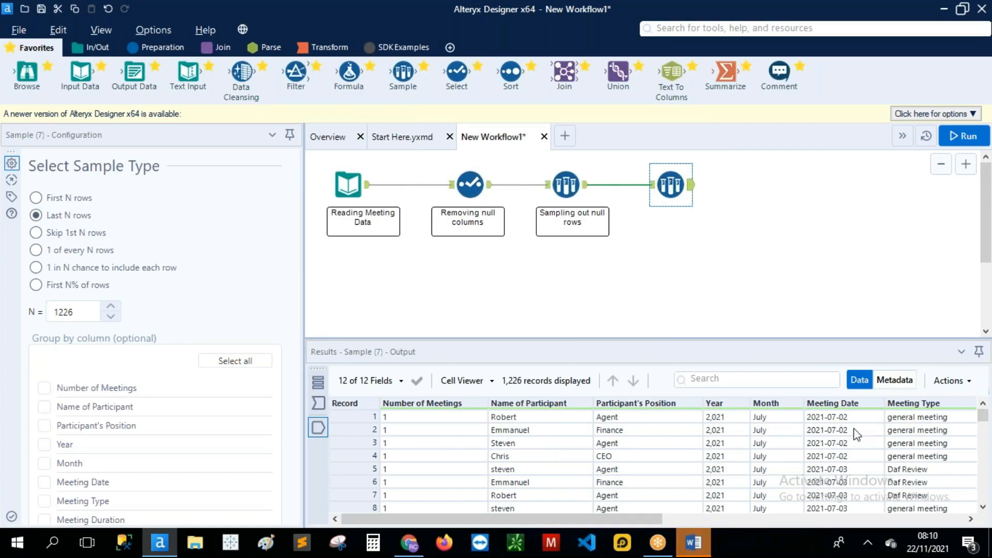
mouse_move(983, 420)
mouse_down()
mouse_move(984, 494)
mouse_move(983, 422)
mouse_up()
drag(780, 72, 672, 228)
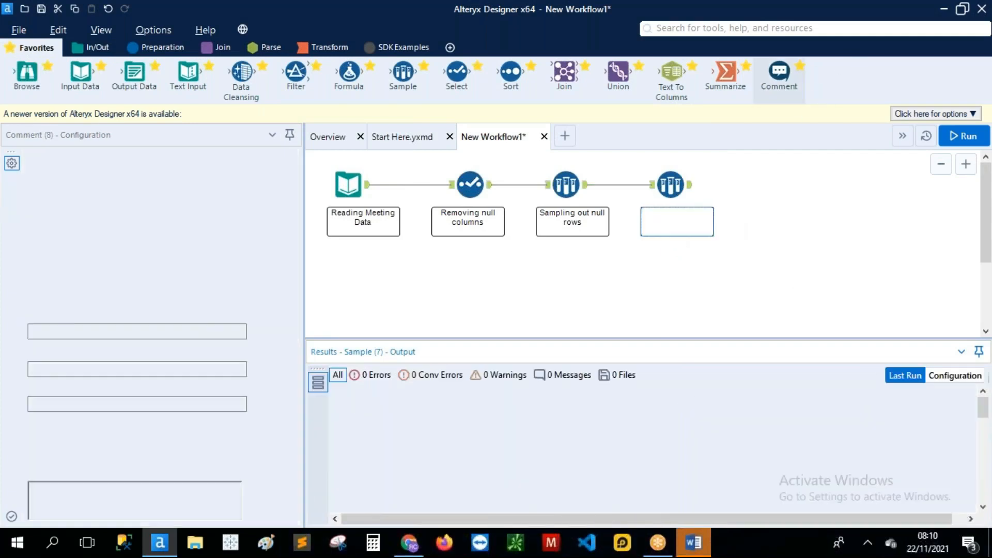
Step: Write 'Sampling out data from july' in the comment, then select the second Sample tool
click(167, 212)
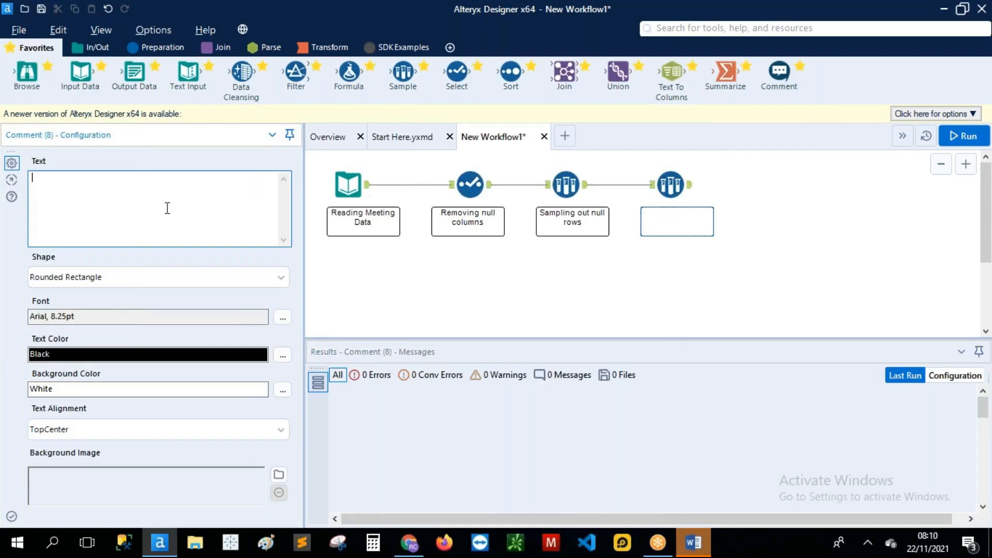
text(S)
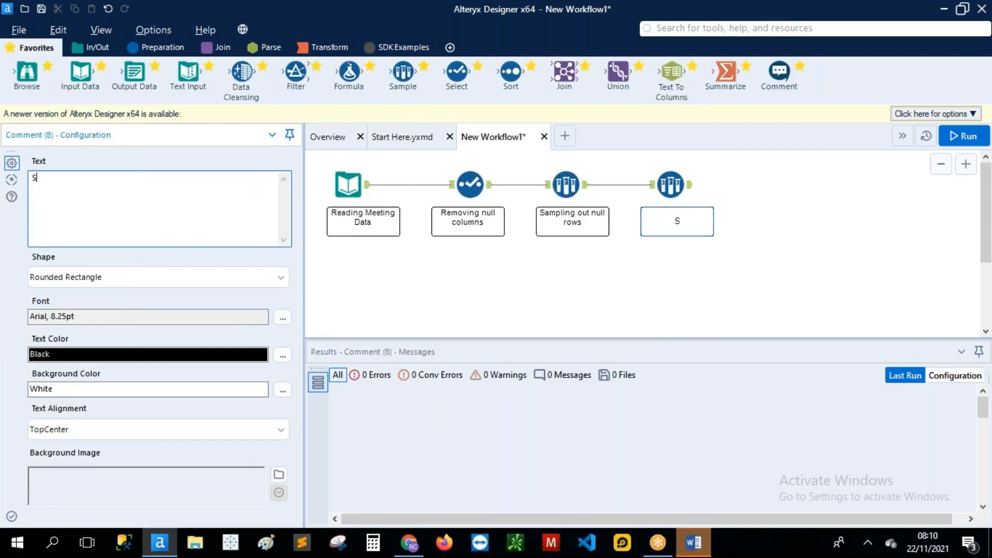
text(ampling )
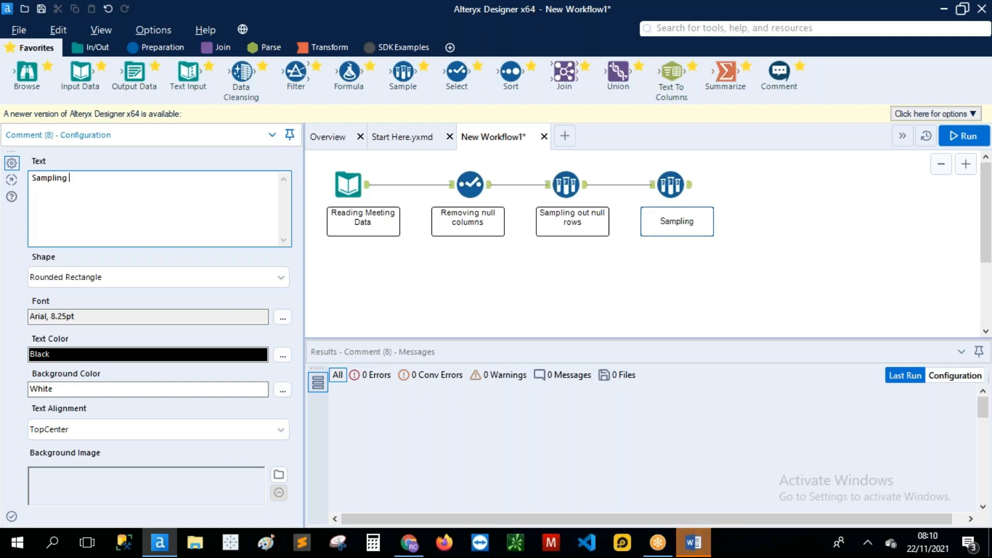
text(out data from )
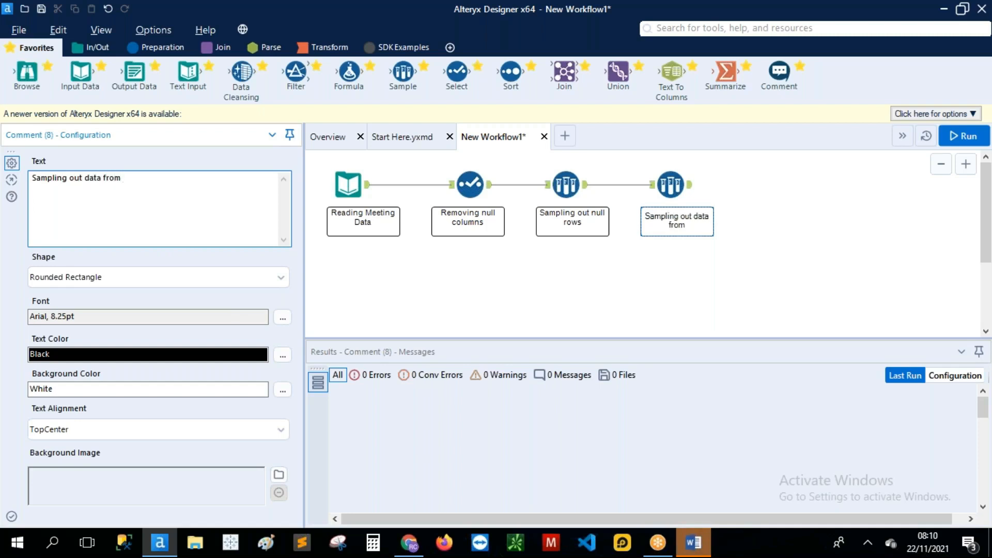
text(july)
click(685, 187)
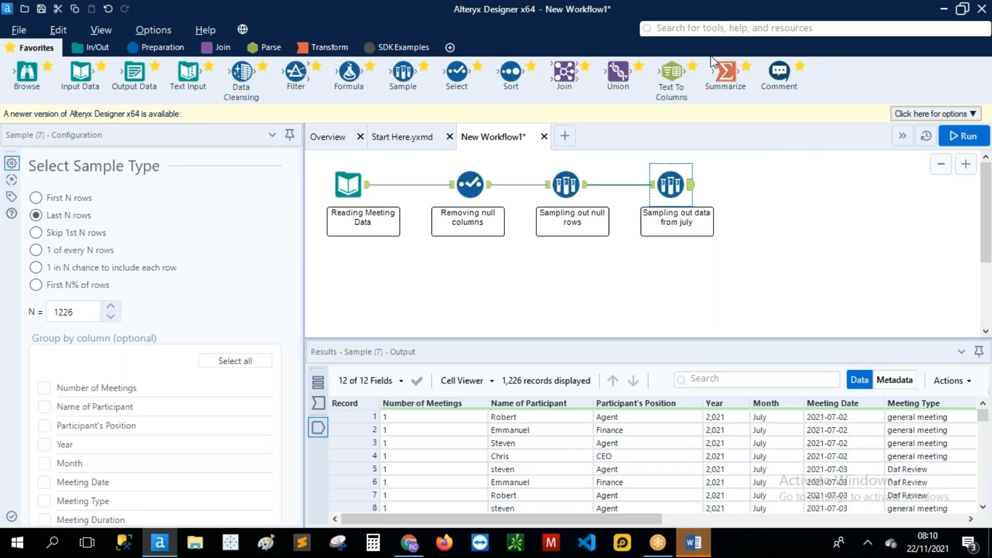
Step: Browse the July sample's output, then connect a Formula tool after it
scroll(523, 469, down, 12)
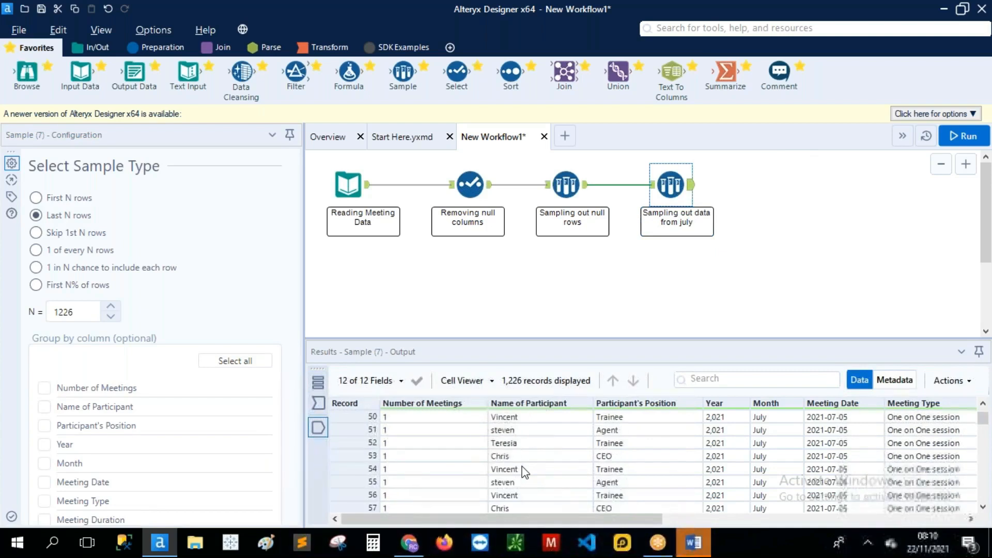
scroll(523, 471, down, 20)
scroll(523, 474, down, 7)
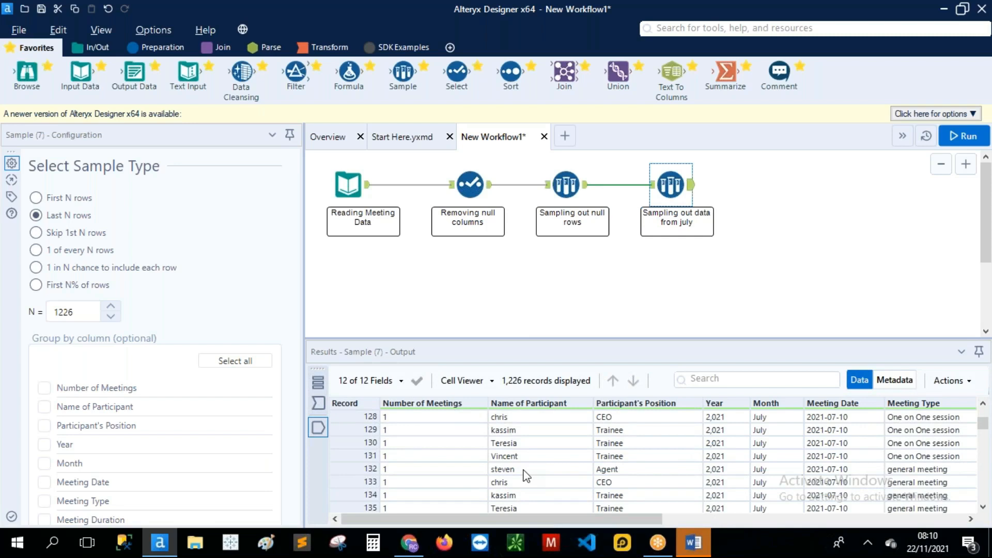
drag(348, 73, 775, 185)
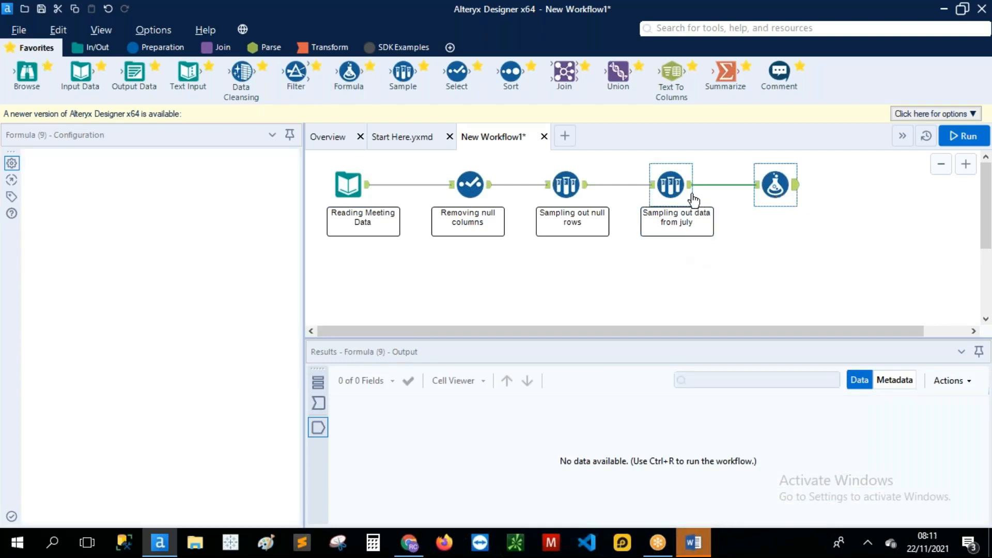
Step: Scroll through the July sample's 1,226 output records
click(670, 185)
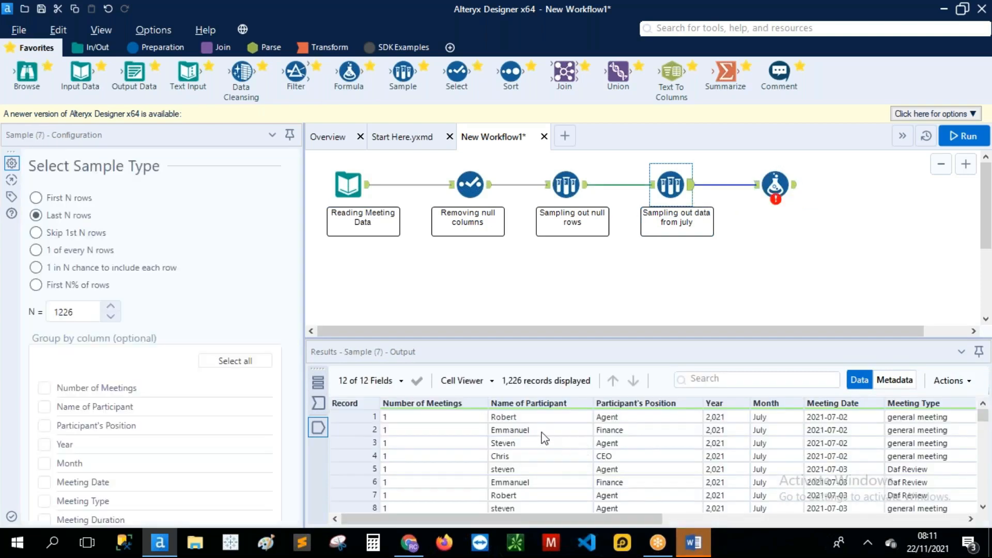
scroll(545, 441, down, 3)
scroll(542, 435, down, 15)
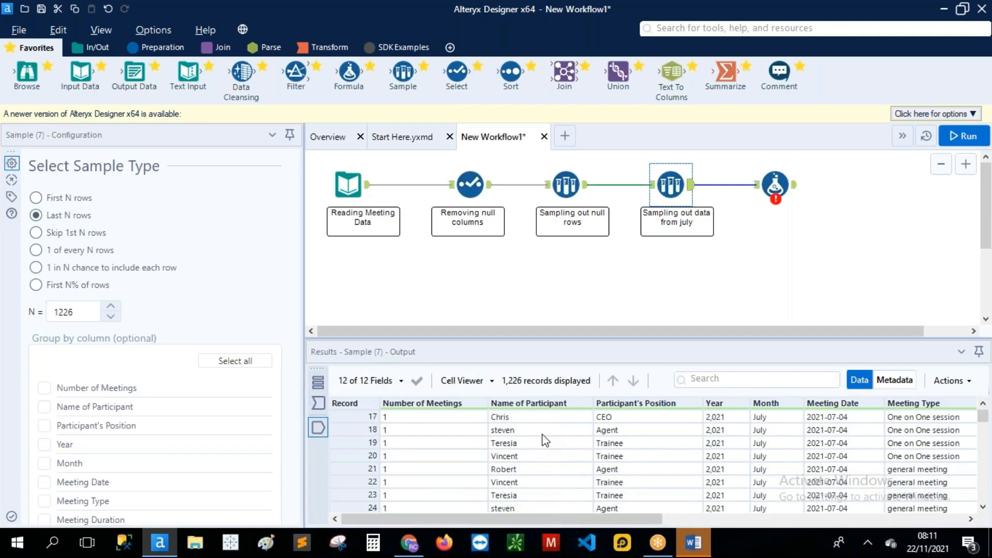
scroll(542, 434, up, 17)
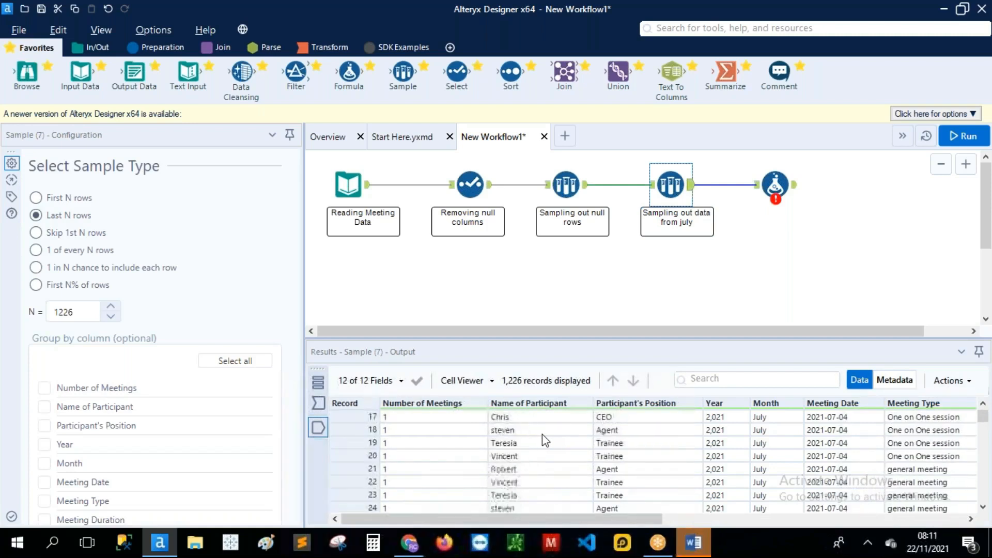
Step: Make the first Formula expression update Name of Participant with LowerCase([Name of Participant])
click(775, 184)
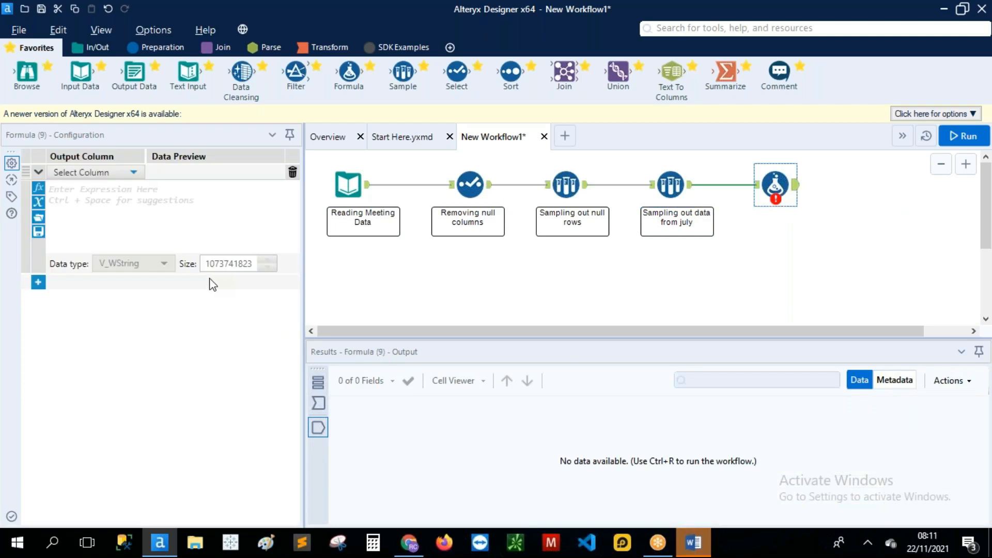
click(132, 174)
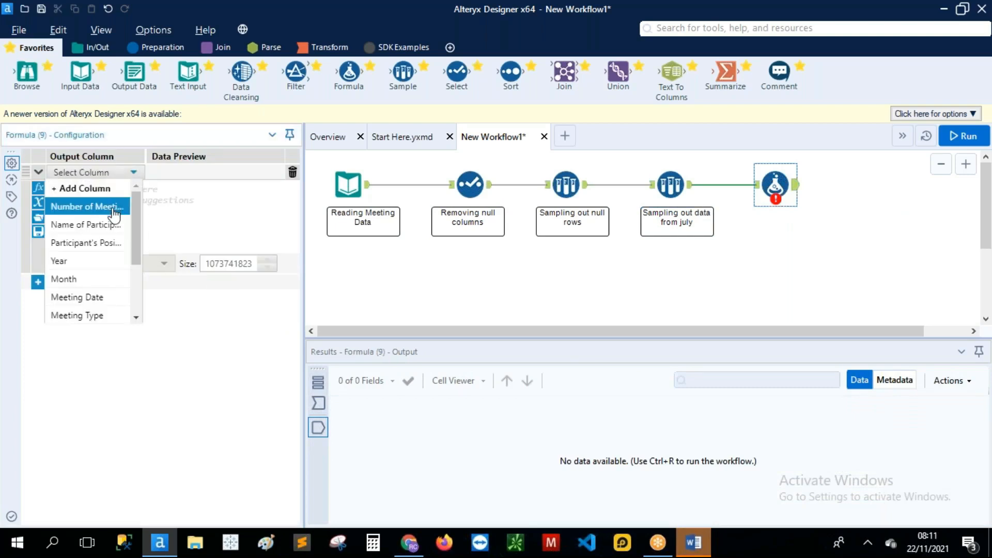
scroll(105, 294, down, 2)
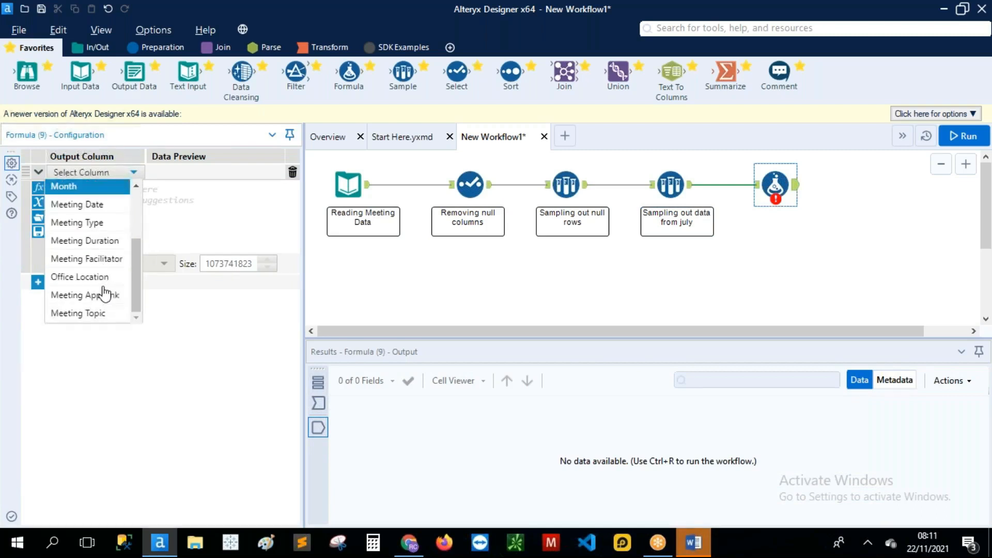
scroll(105, 293, up, 2)
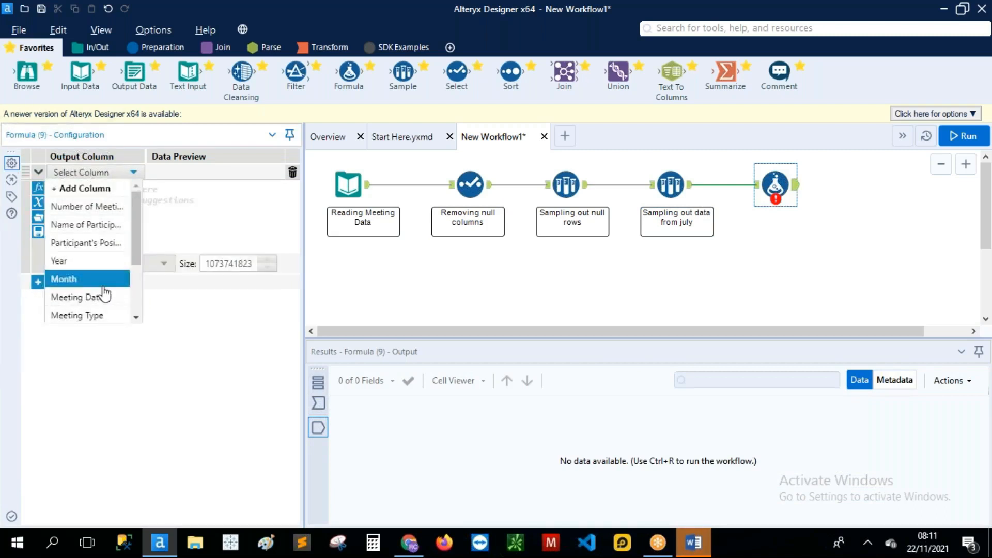
click(105, 229)
text(low)
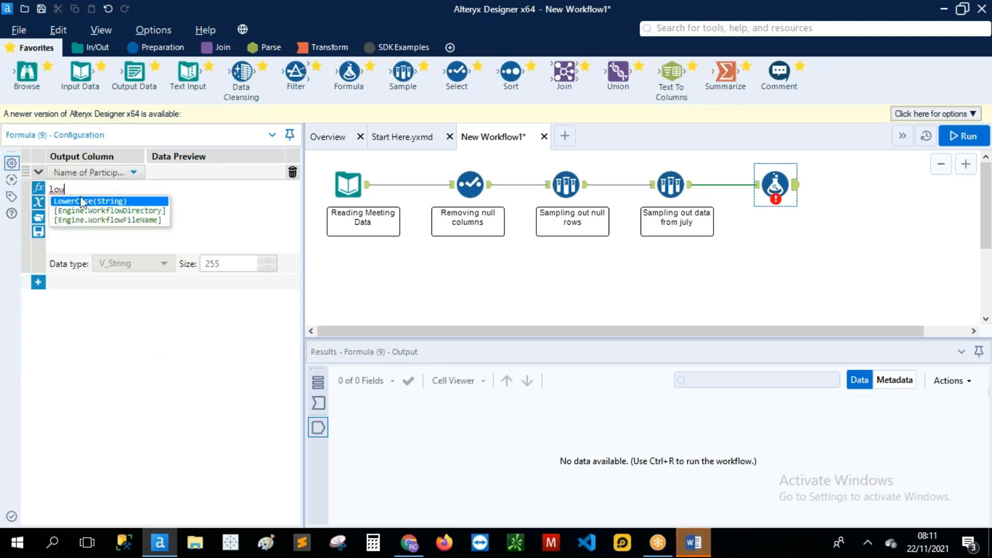
key(Return)
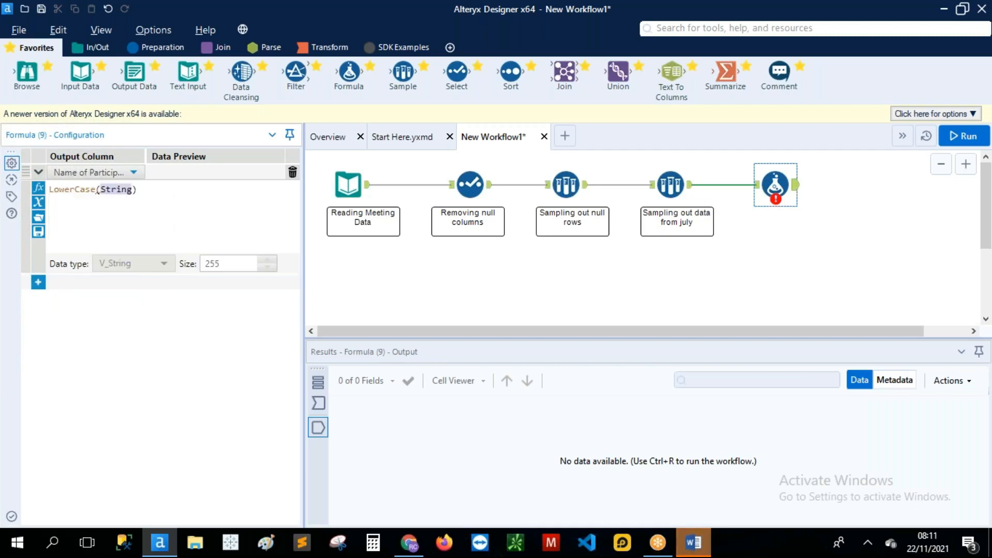
text(nam)
double_click(148, 211)
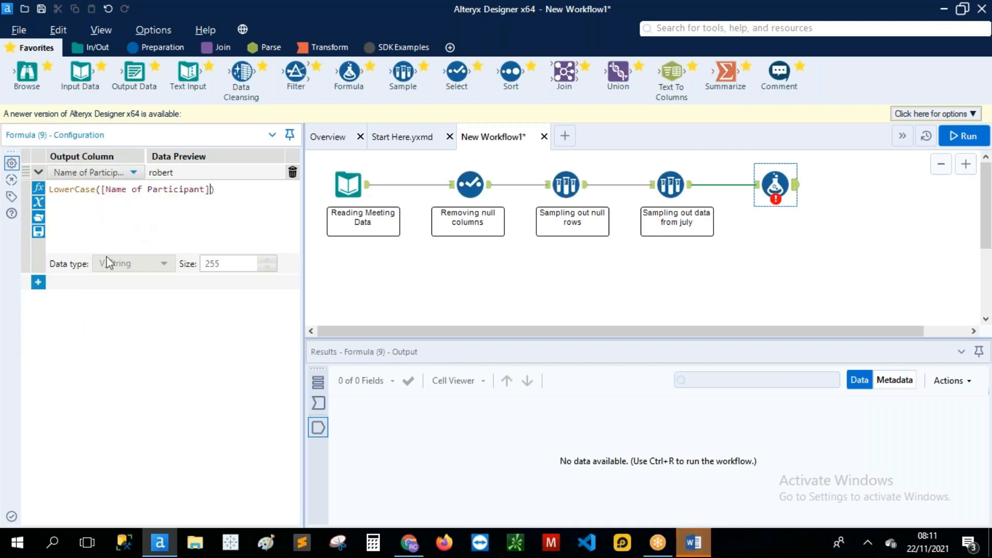
click(38, 284)
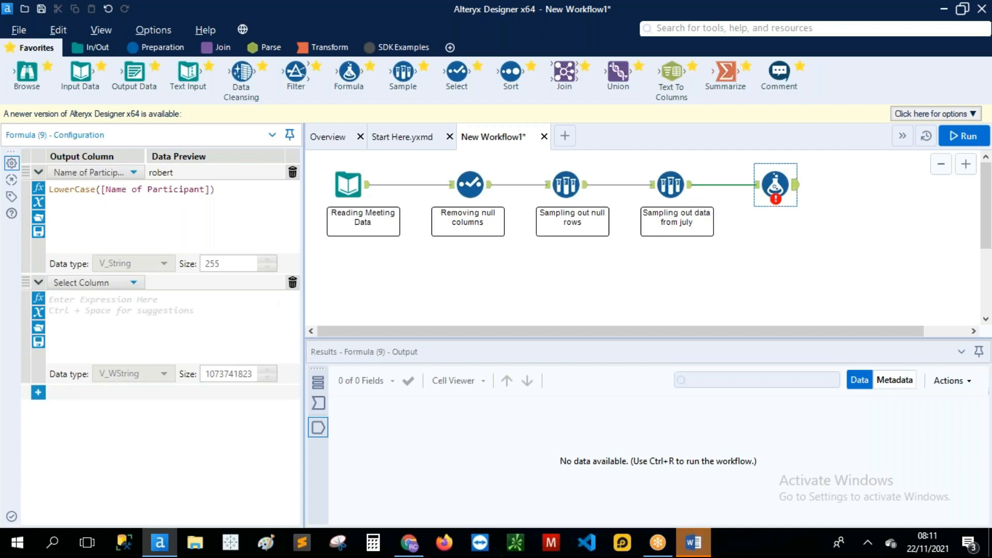
Step: Start a second Name of Participant expression with an if mapping one first name to a full name
click(120, 286)
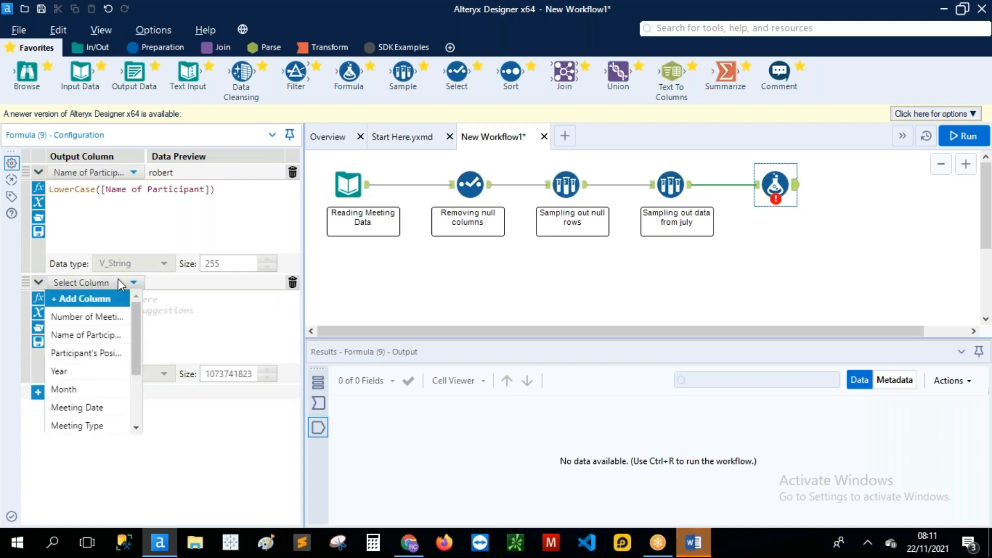
click(92, 336)
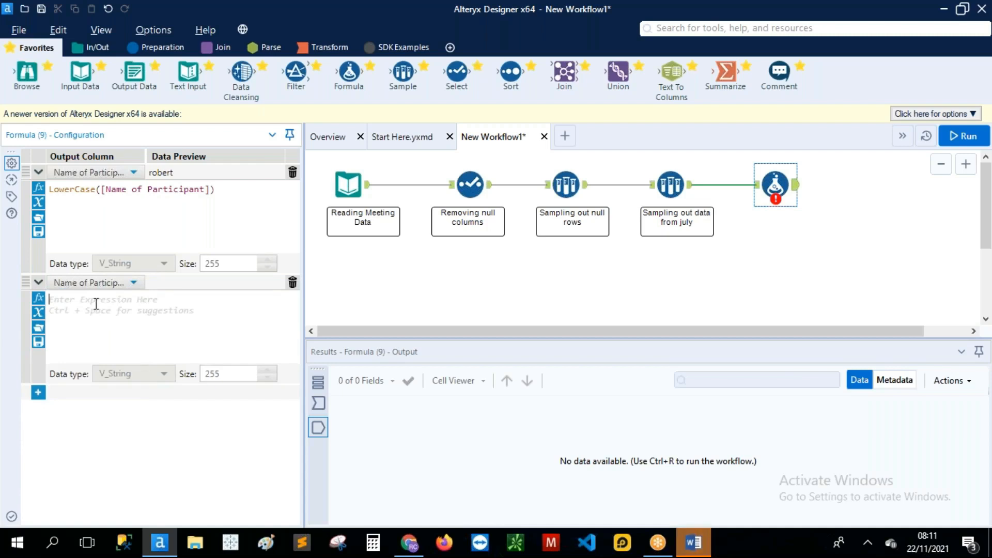
text(if )
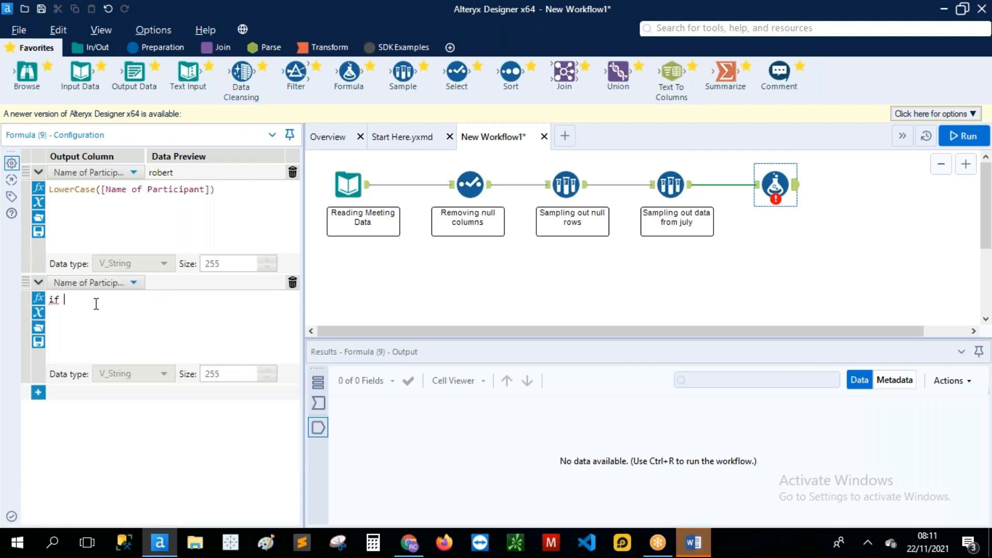
text(nam)
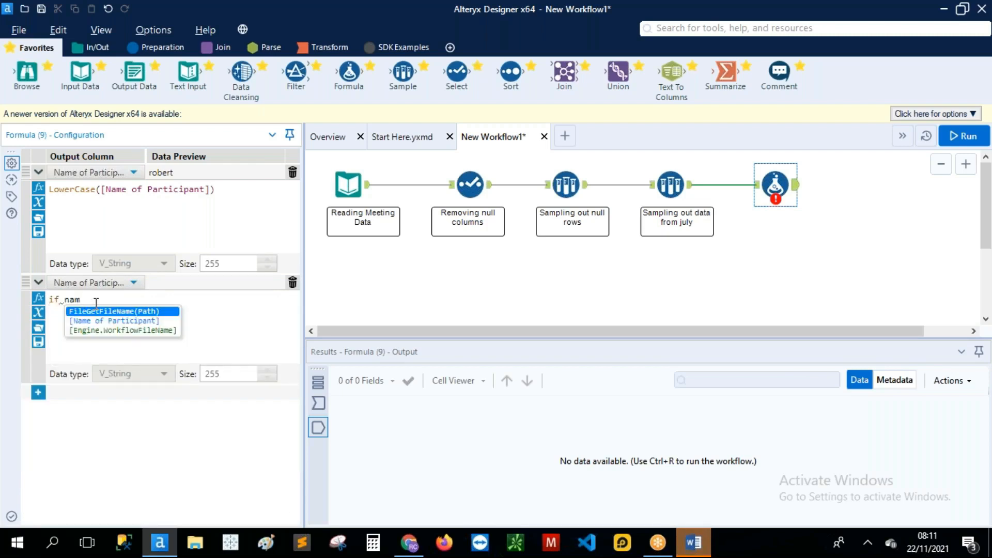
double_click(107, 320)
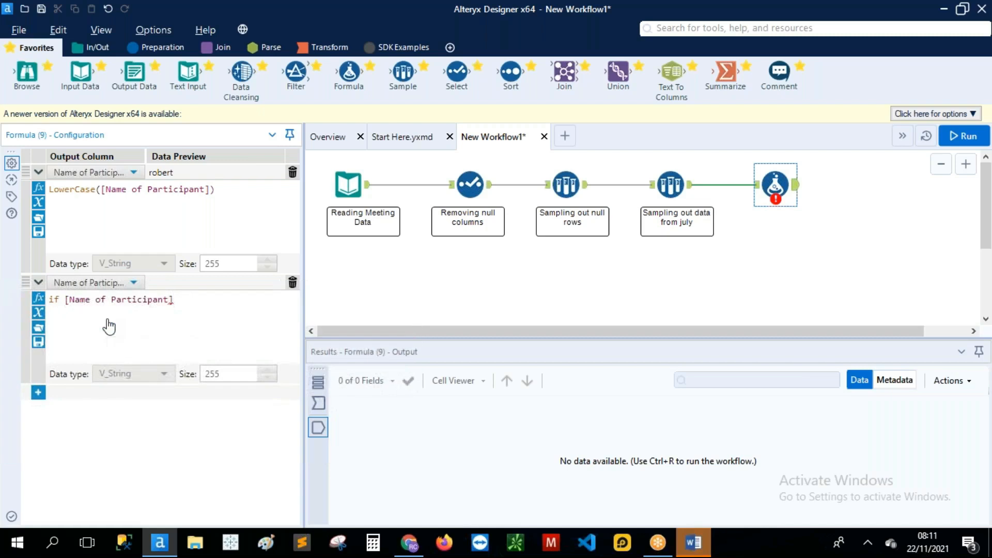
text(=)
text("")
text(robert")
key(Right)
text(n)
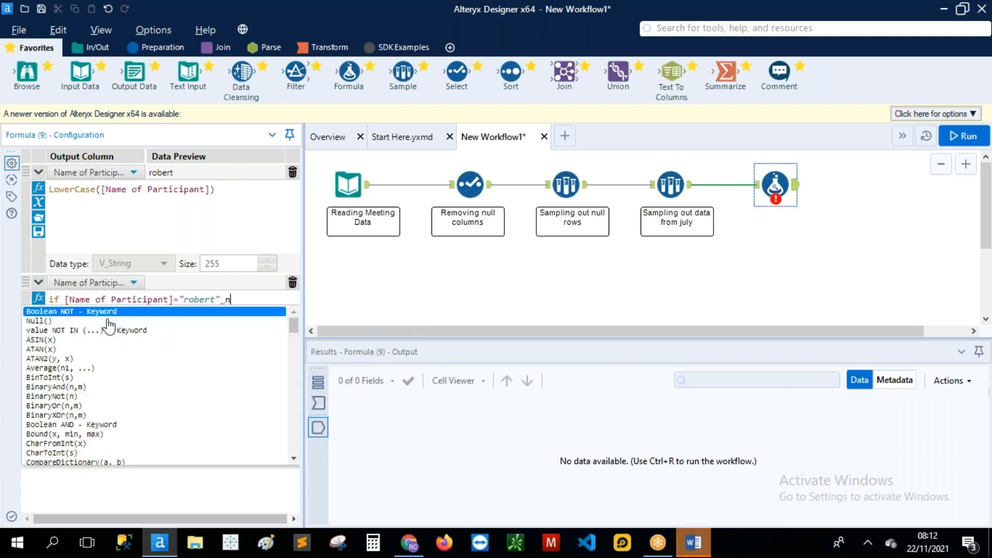
key(BackSpace)
text(then )
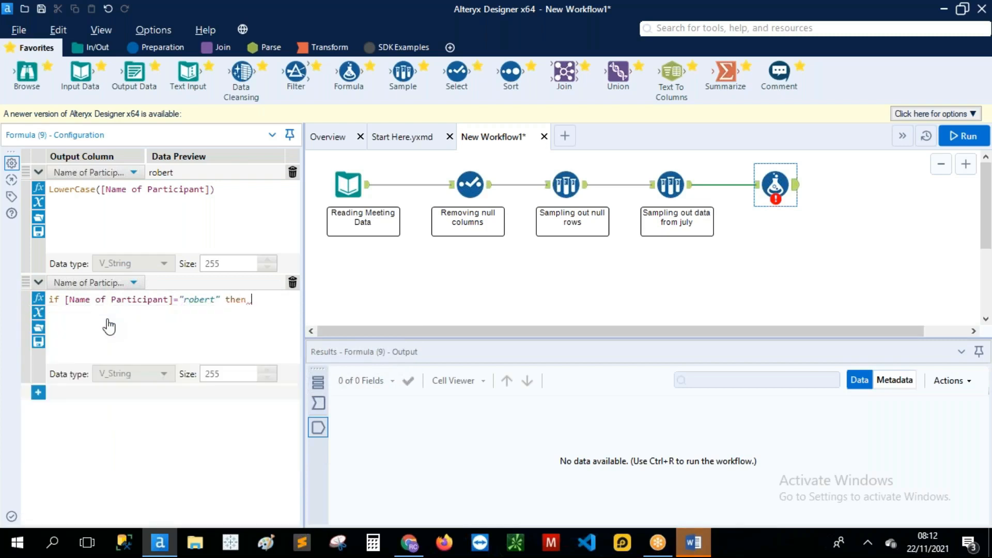
text("")
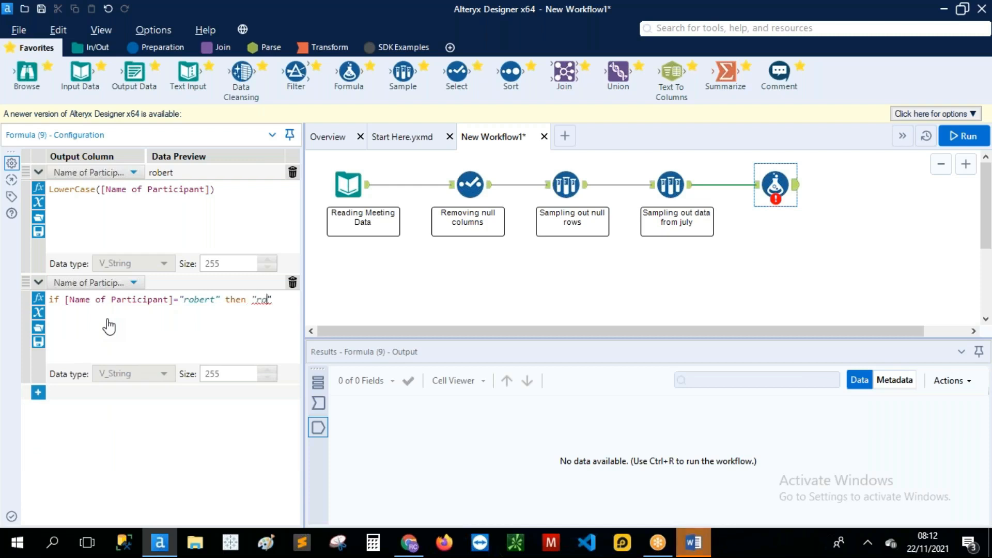
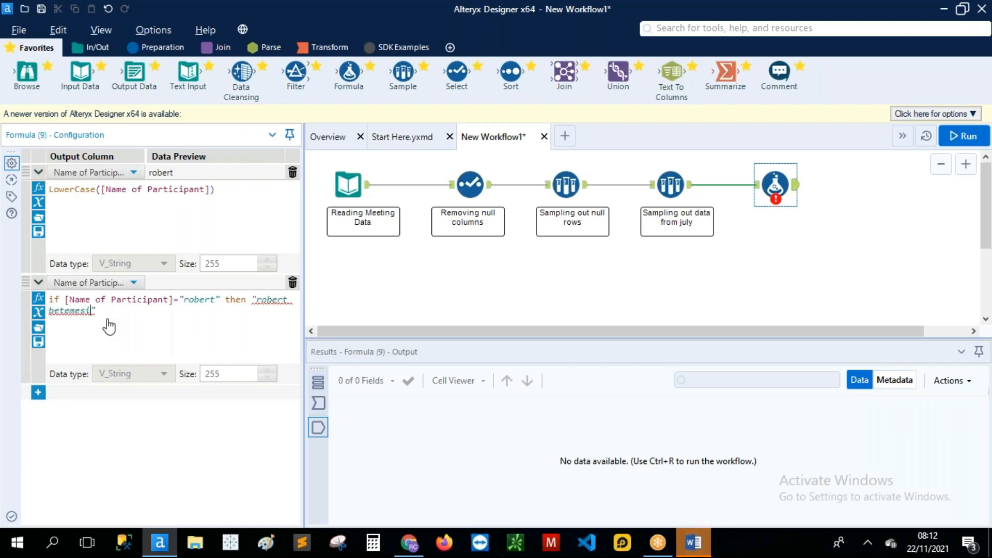
key(Left)
key(Left)
key(Left)
key(Left)
key(BackSpace)
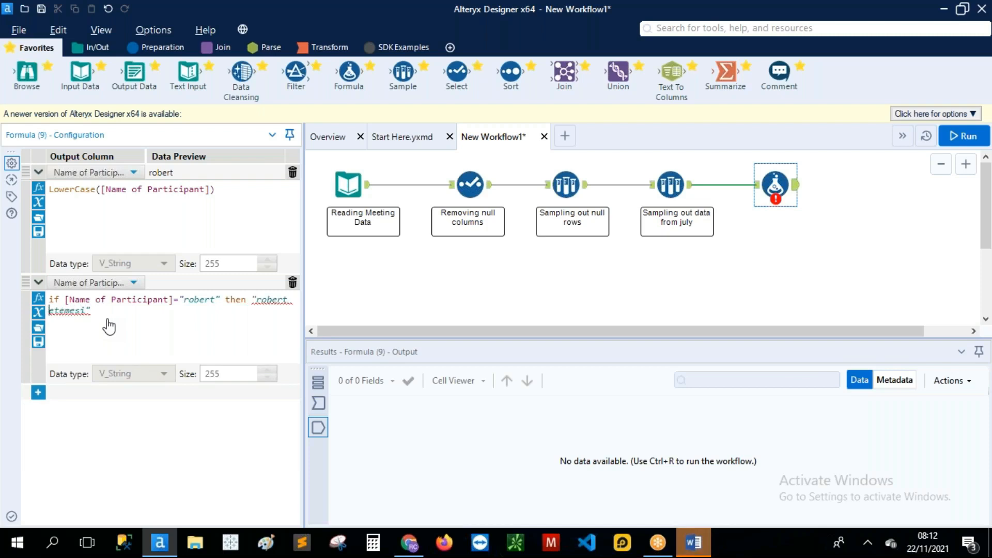
key(Right)
key(Right)
key(Right)
key(Right)
key(Right)
key(Right)
key(Right)
key(Right)
Step: Add an elseif for a second first name and an else keeping [Name of Participant], then run
text(,)
text(ele)
text(if)
text(n)
text(am)
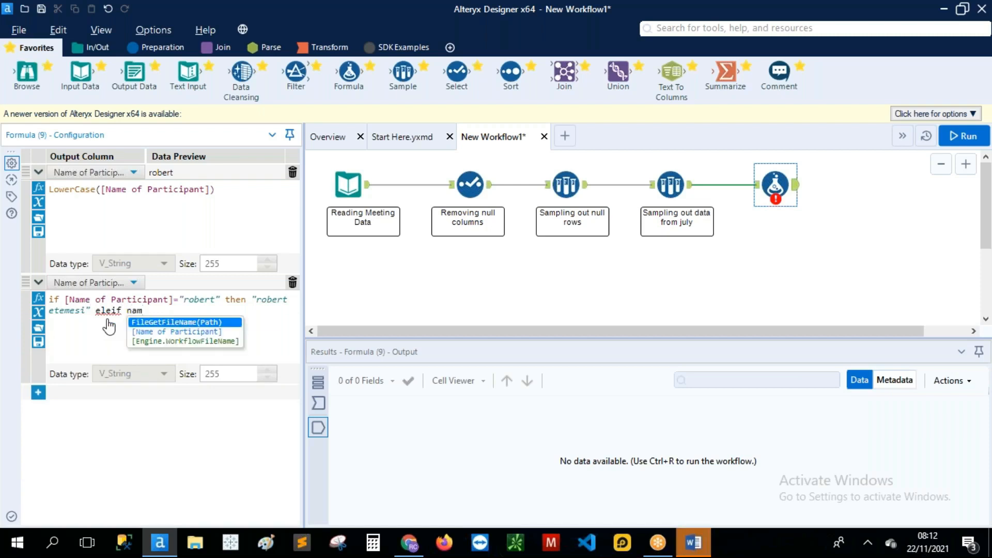
double_click(176, 331)
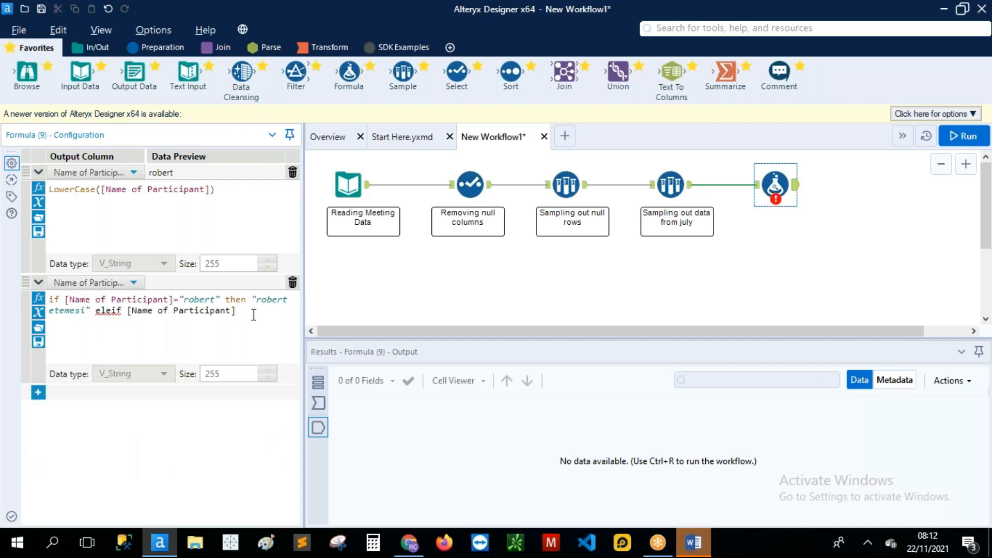
text(=)
text("")
key(Left)
text(vincent)
key(Right)
text(t)
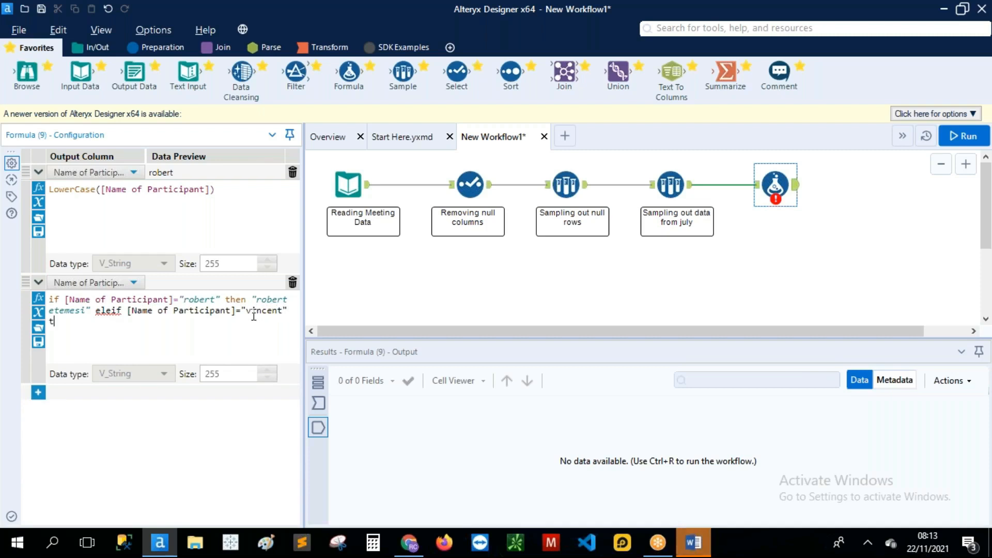
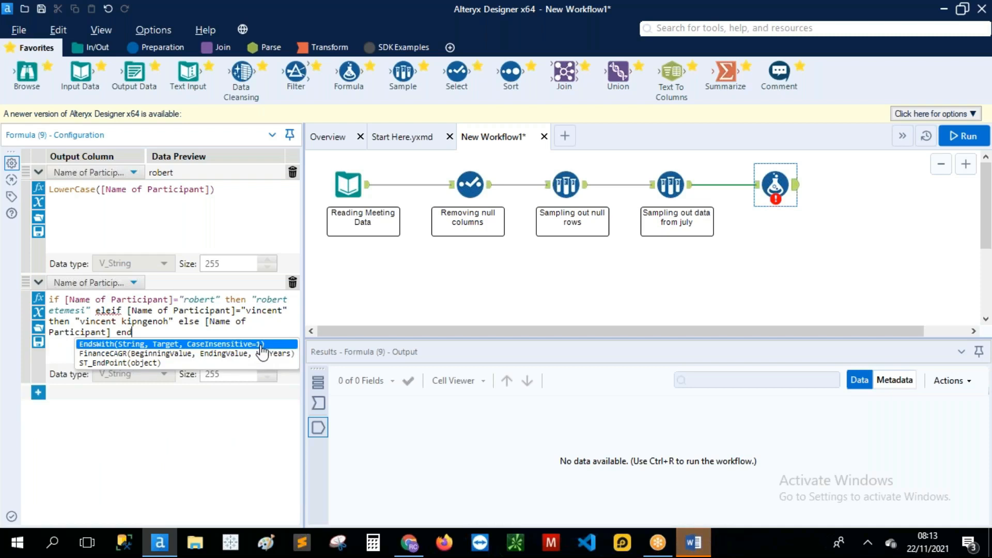
text(if)
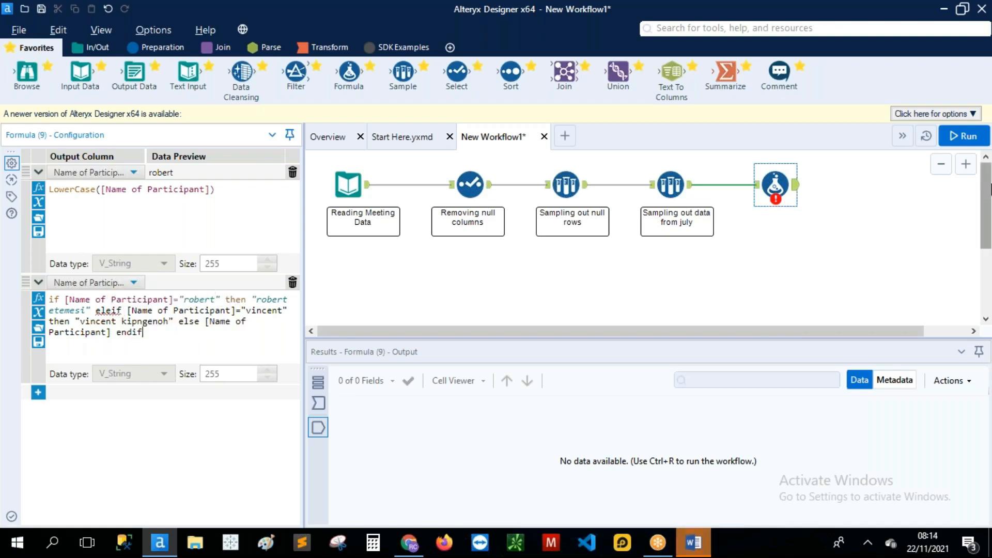
click(964, 144)
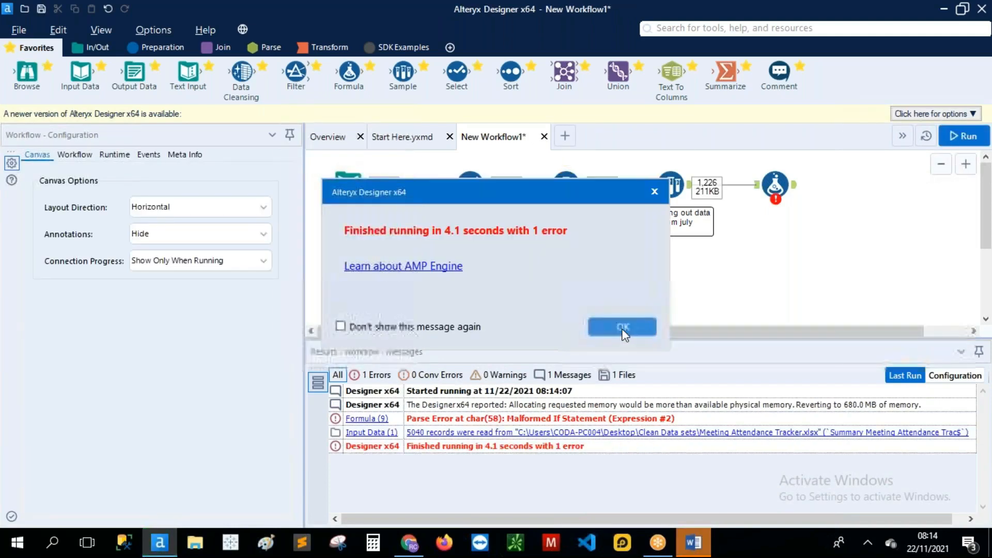
Step: Dismiss the run message and select the Formula tool to see its malformed-if error
click(624, 328)
click(775, 186)
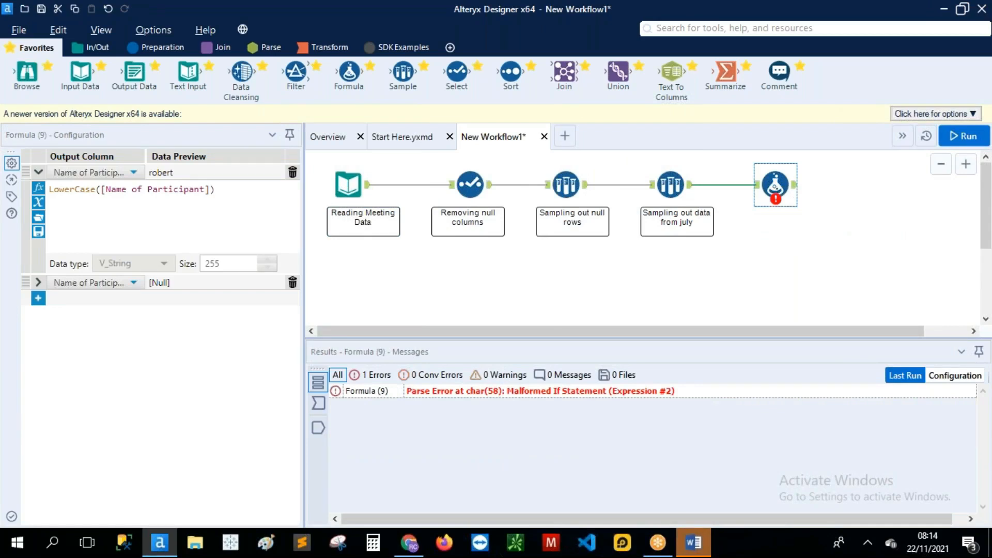
Step: Correct 'eleif' to 'elseif' and move the else clause onto its own line
click(38, 282)
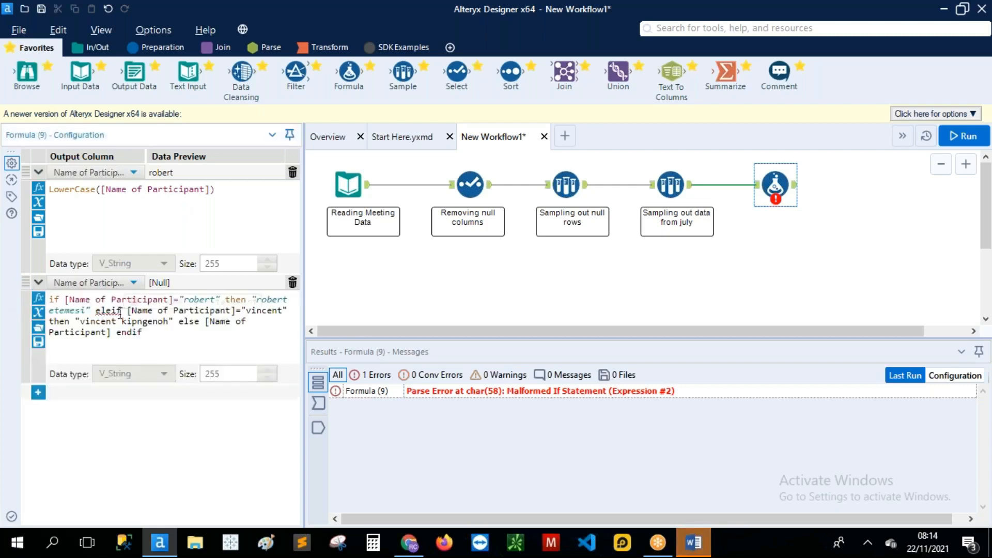
key(Delete)
key(BackSpace)
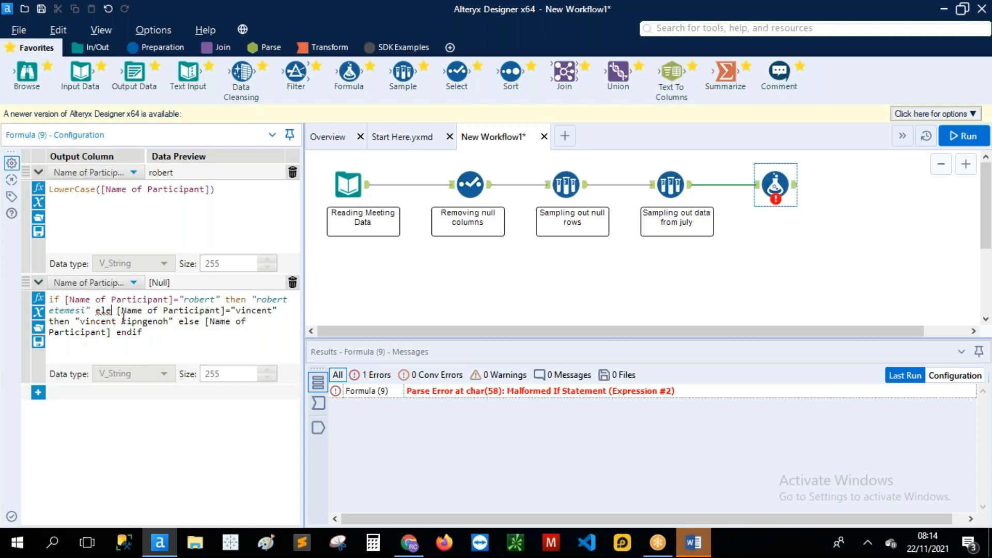
key(BackSpace)
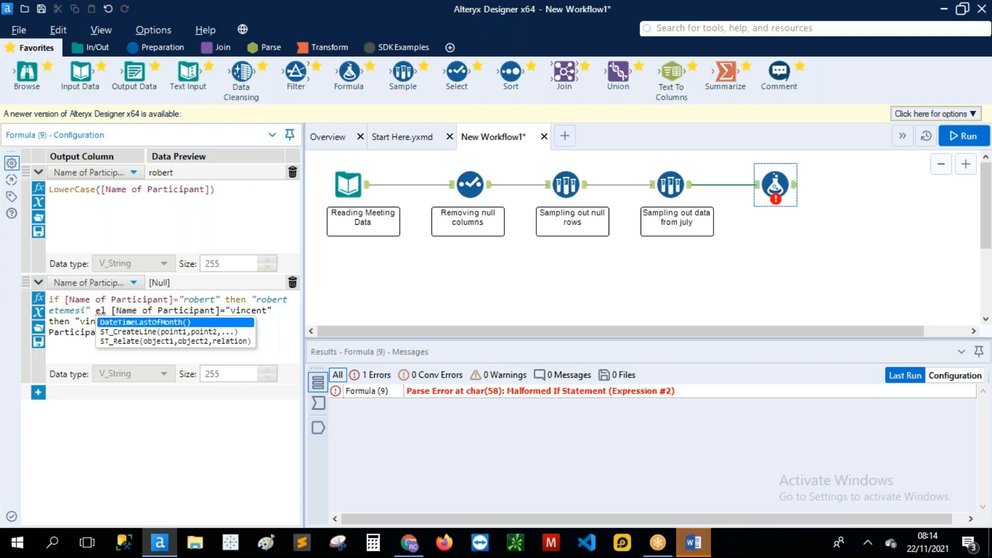
text(se)
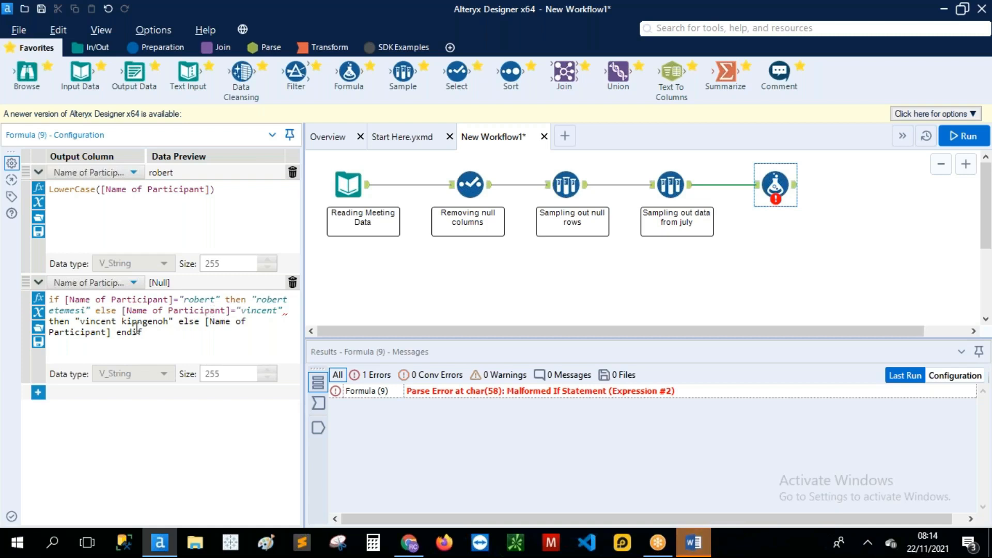
text(i)
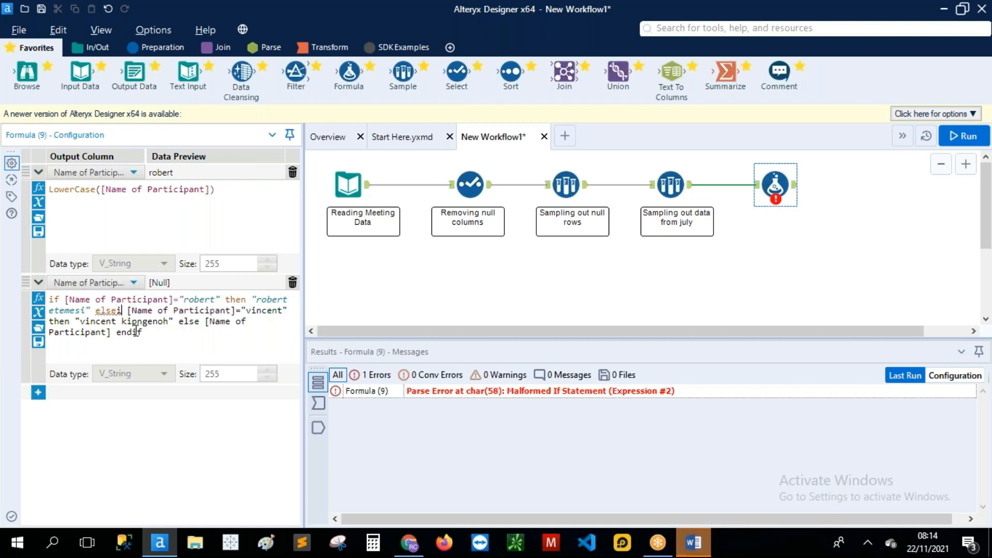
text(f)
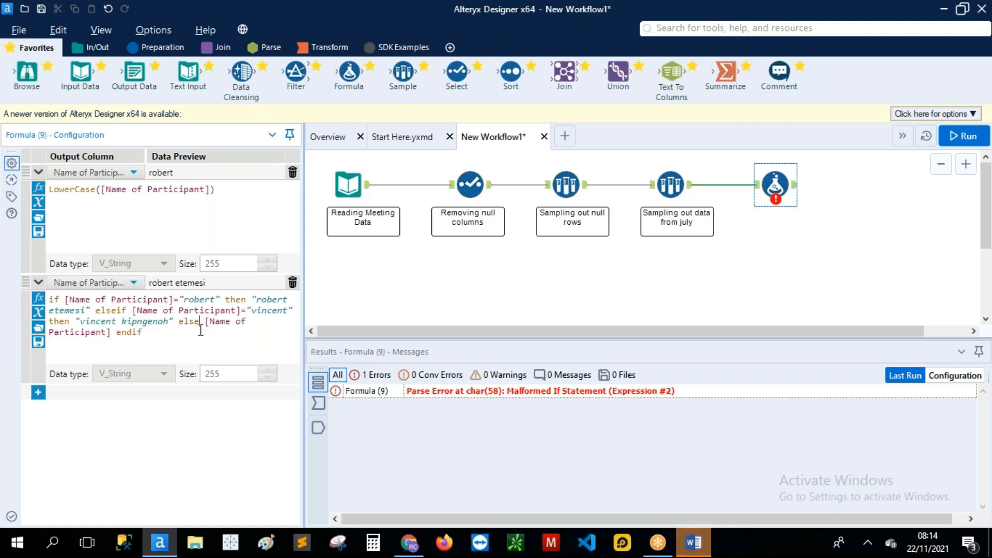
click(174, 322)
key(Return)
key(Return)
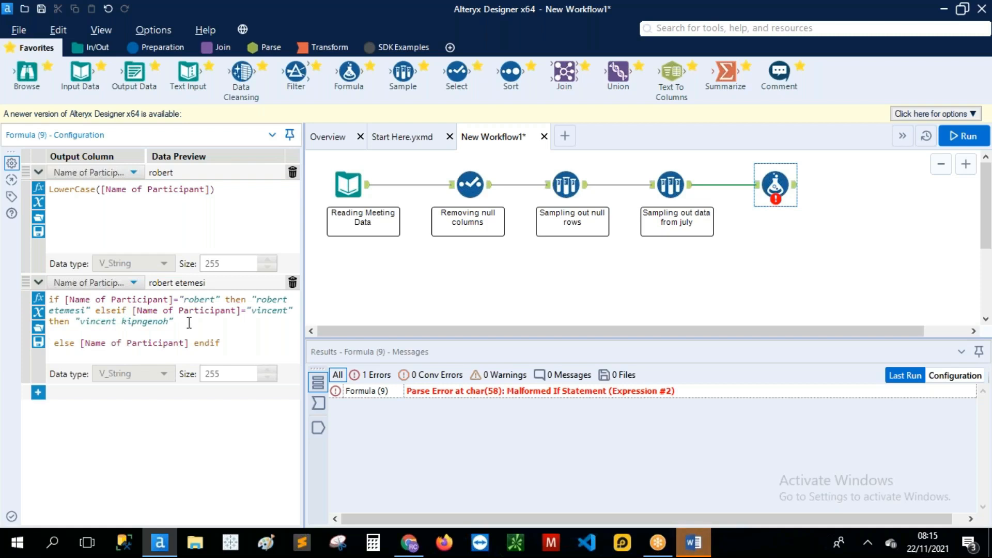
Step: Put the elseif on its own line and add a third elseif mapping another first name to a full name
click(97, 315)
key(Return)
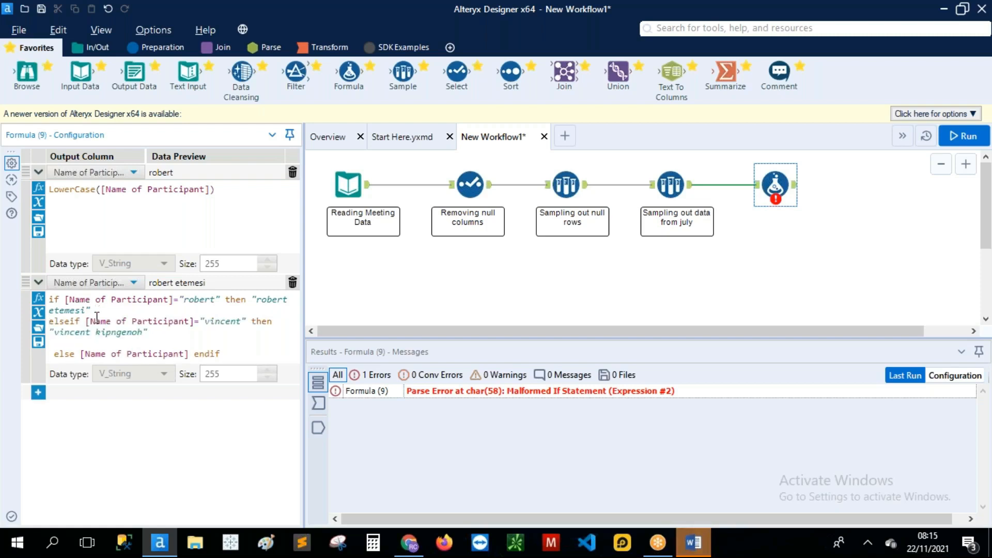
click(153, 332)
key(Return)
text(else)
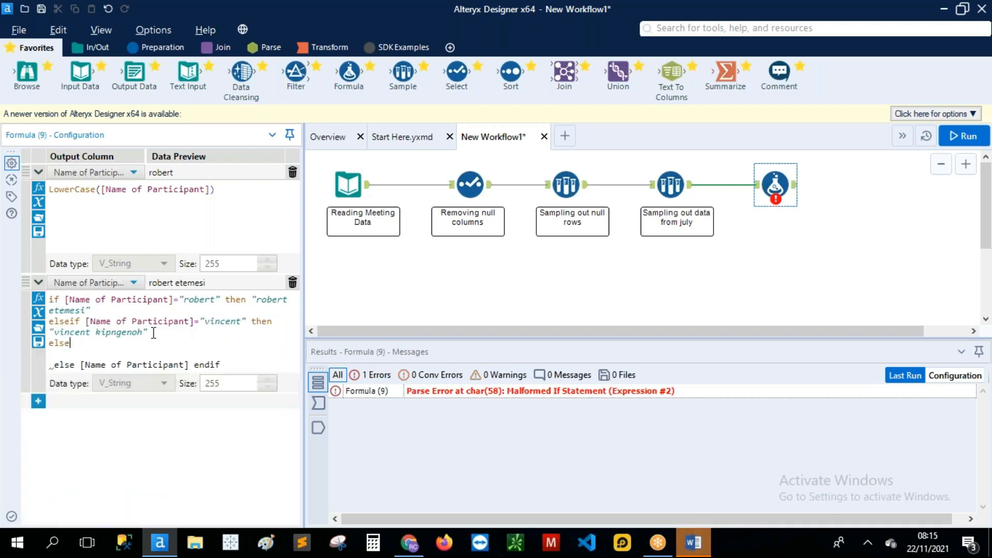
text(if nam)
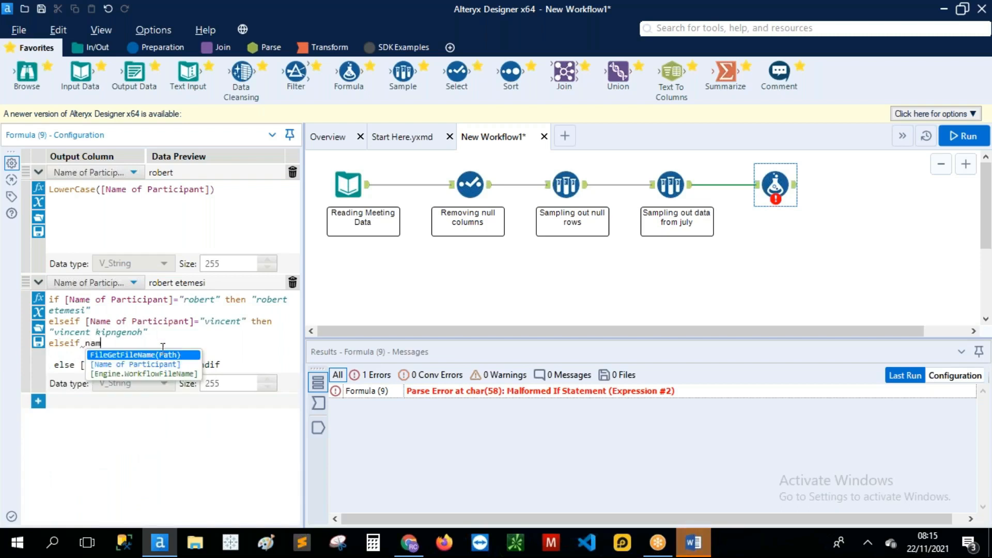
click(167, 365)
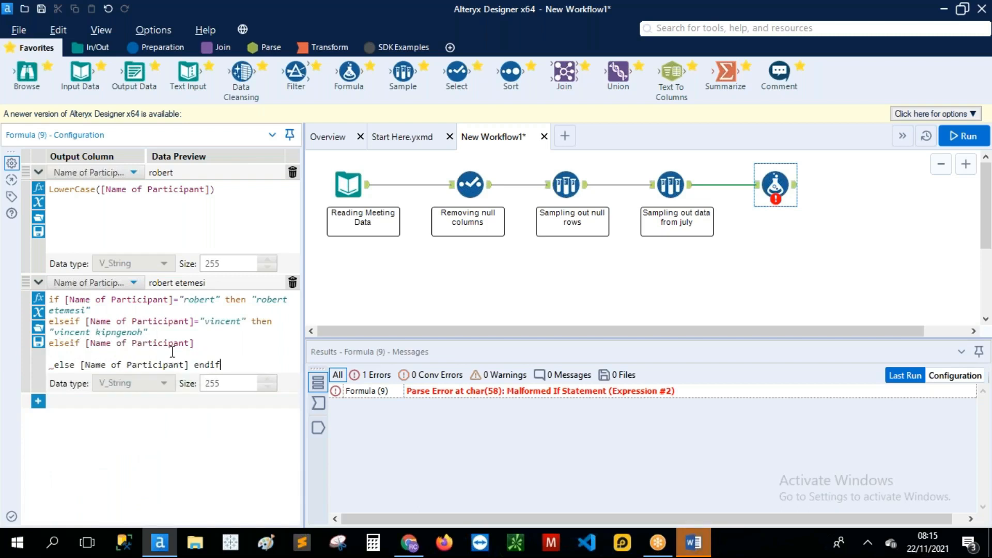
click(201, 345)
text(=)
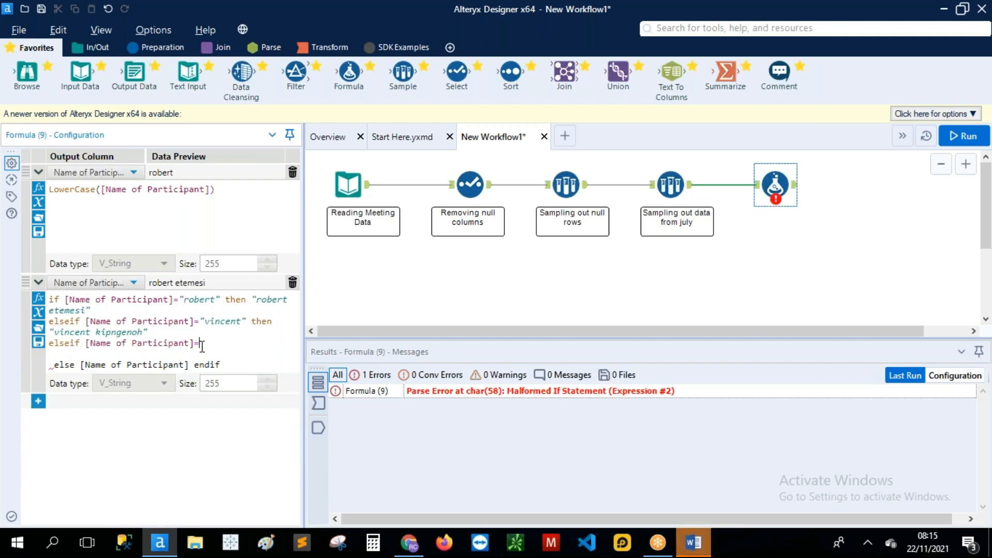
text("")
text(kassim)
text( then)
text( "")
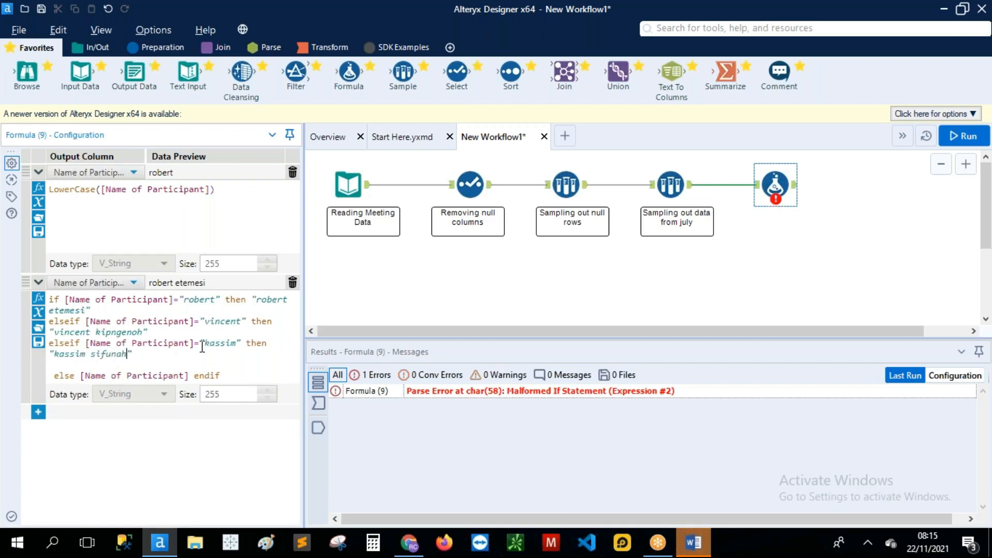
key(Right)
key(Return)
Step: Add a fourth elseif clause mapping another participant's first name to their full name
text(el)
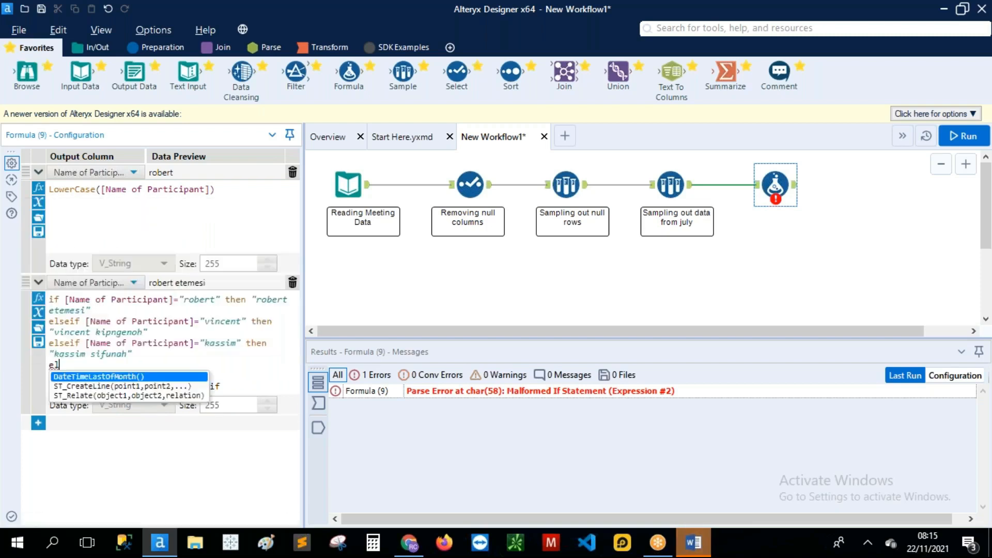
text(seif)
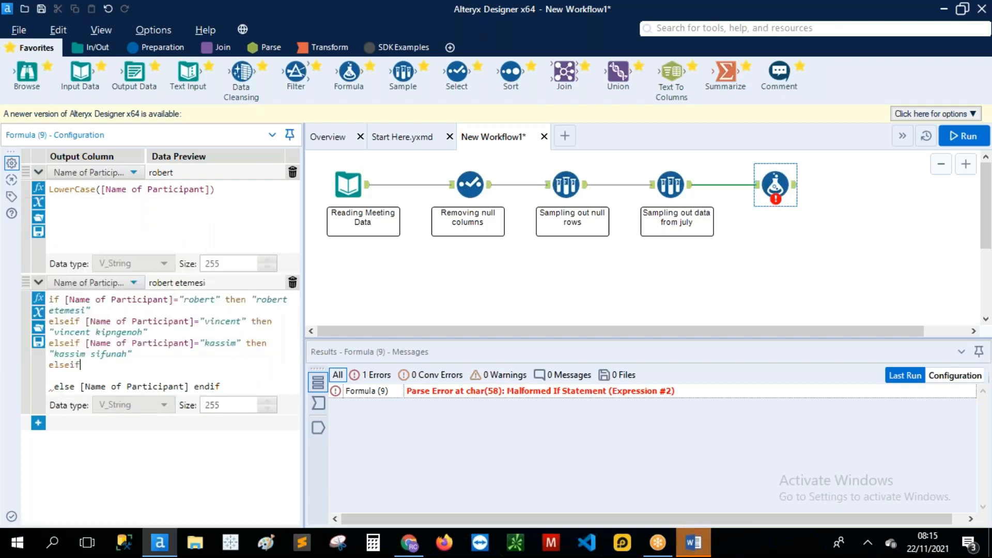
text( name)
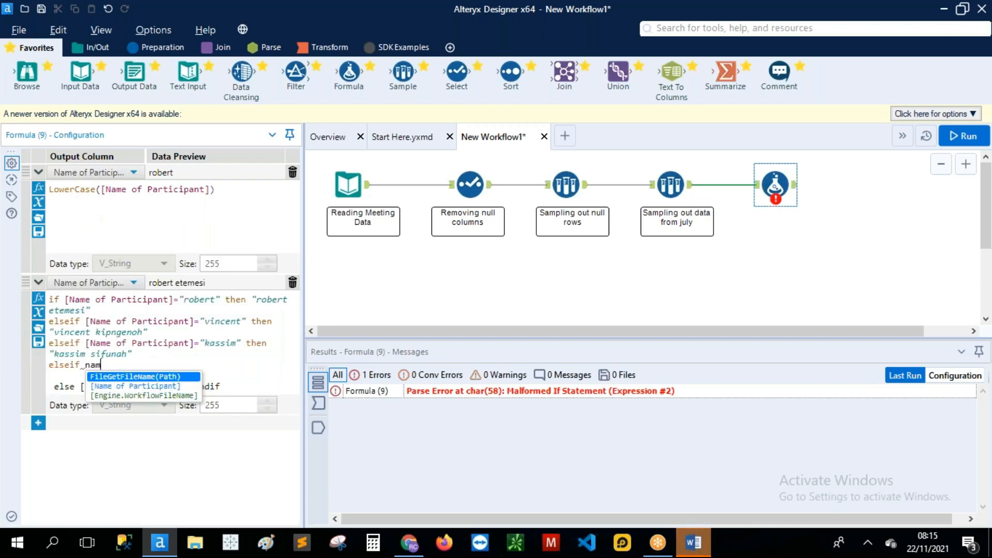
key(Down)
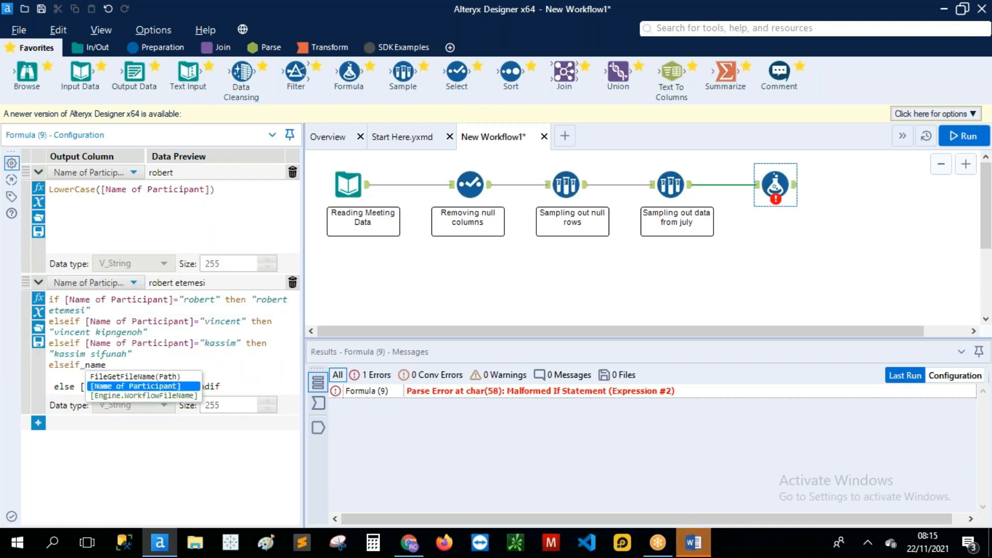
key(Return)
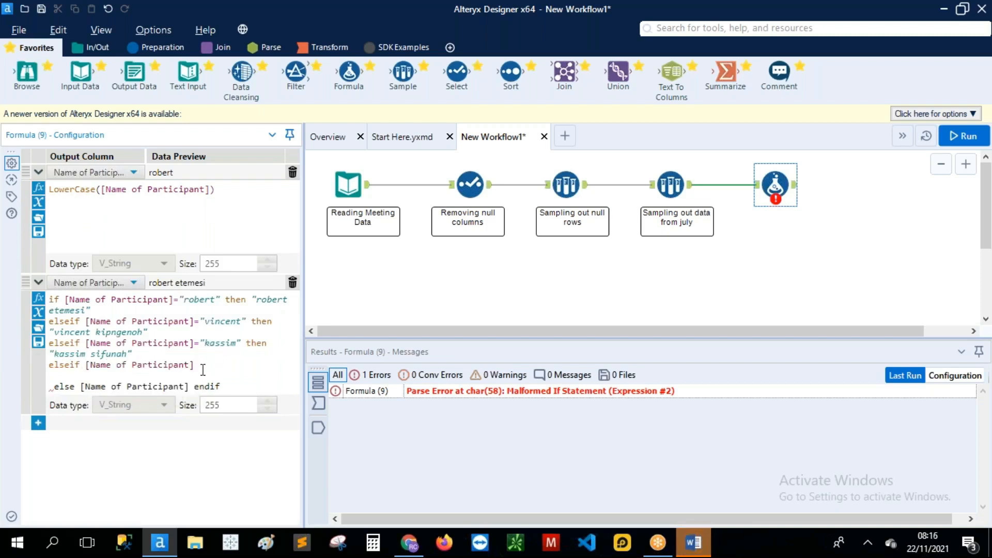
text(+)
key(BackSpace)
text(=)
text("")
text(ter)
text(esiah)
click(267, 366)
text(then ")
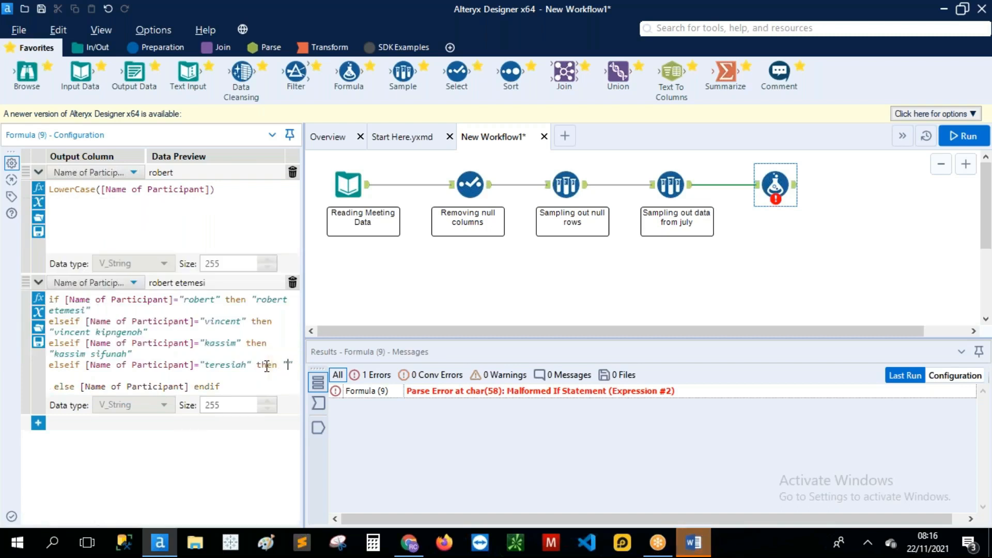
click(164, 376)
key(Return)
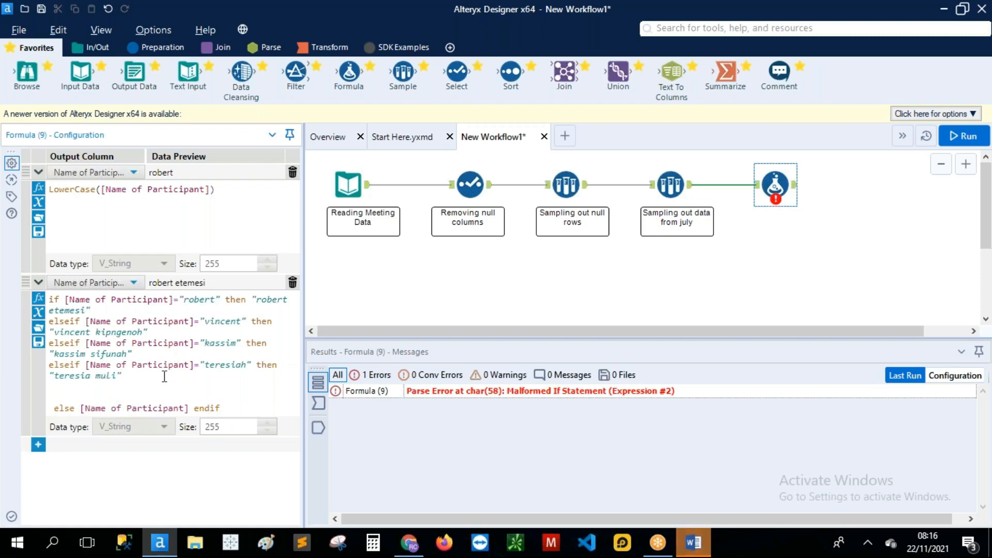
Step: Add a fifth elseif clause mapping another participant's first name to their full name
text(e)
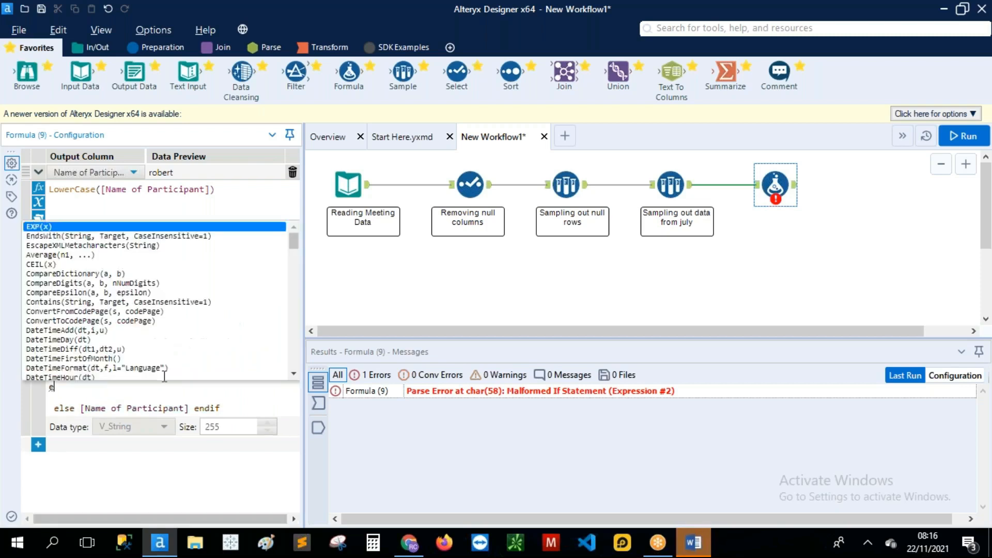
text(leif)
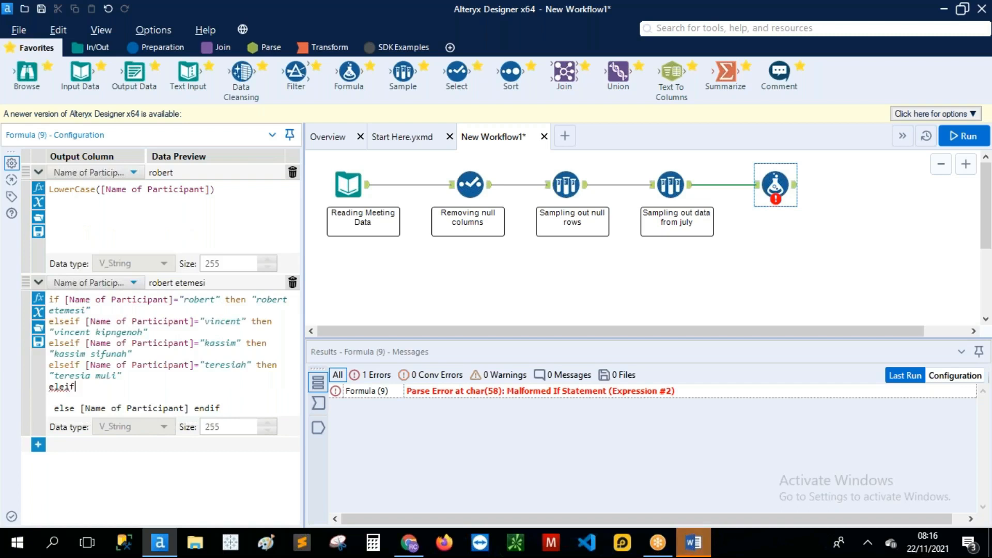
key(BackSpace)
key(BackSpace)
key(BackSpace)
key(BackSpace)
text(se)
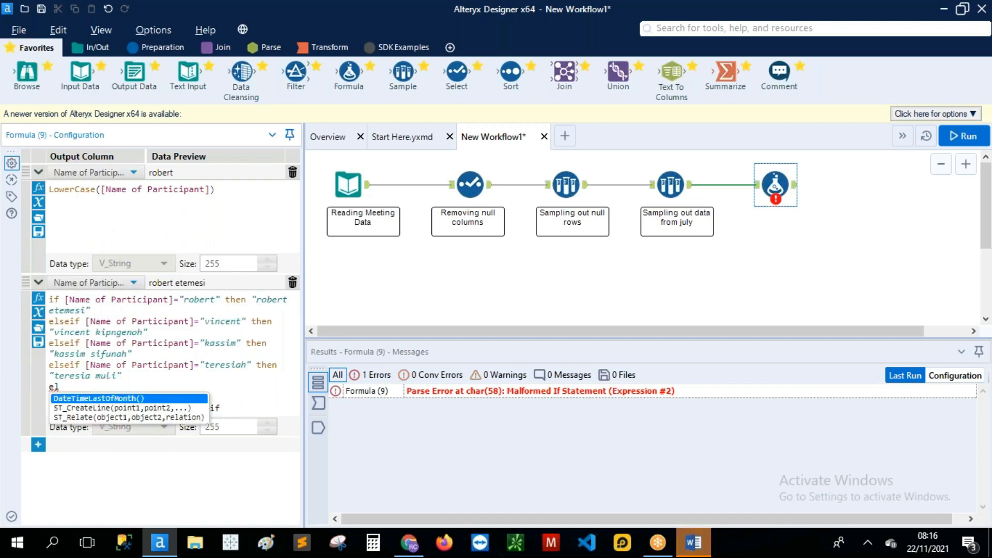
text(if)
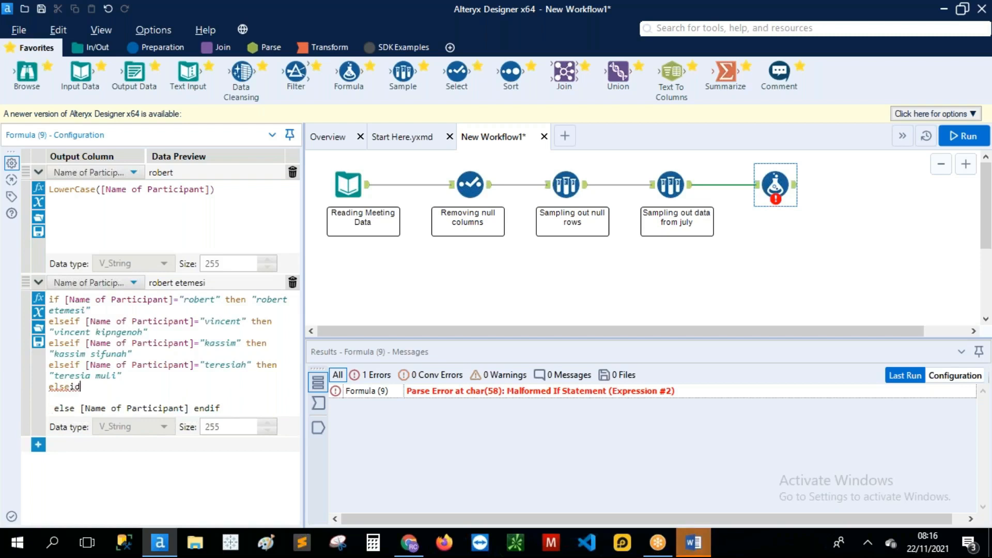
text( nam)
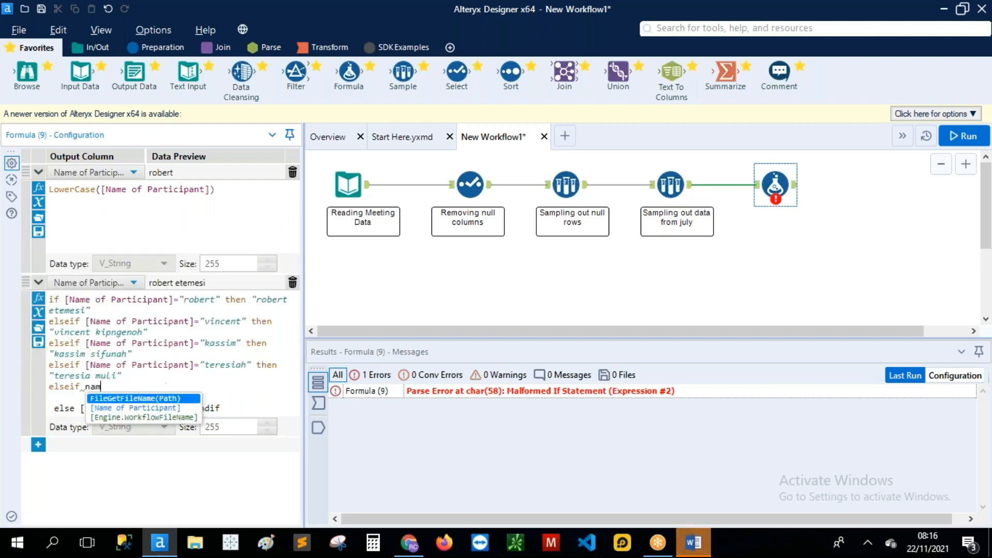
double_click(158, 408)
click(197, 391)
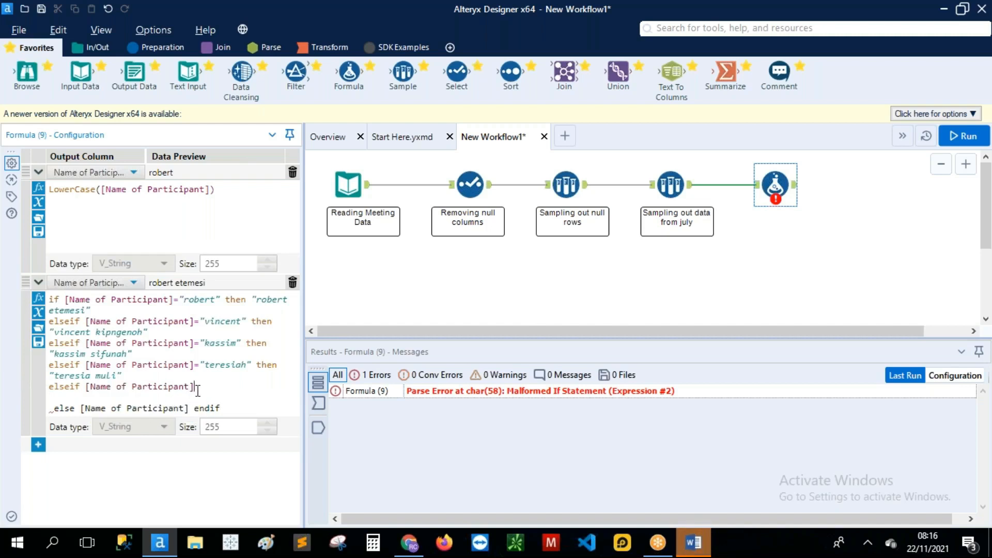
text(=)
text(::)
key(BackSpace)
key(BackSpace)
text("")
text(chr)
text(is)
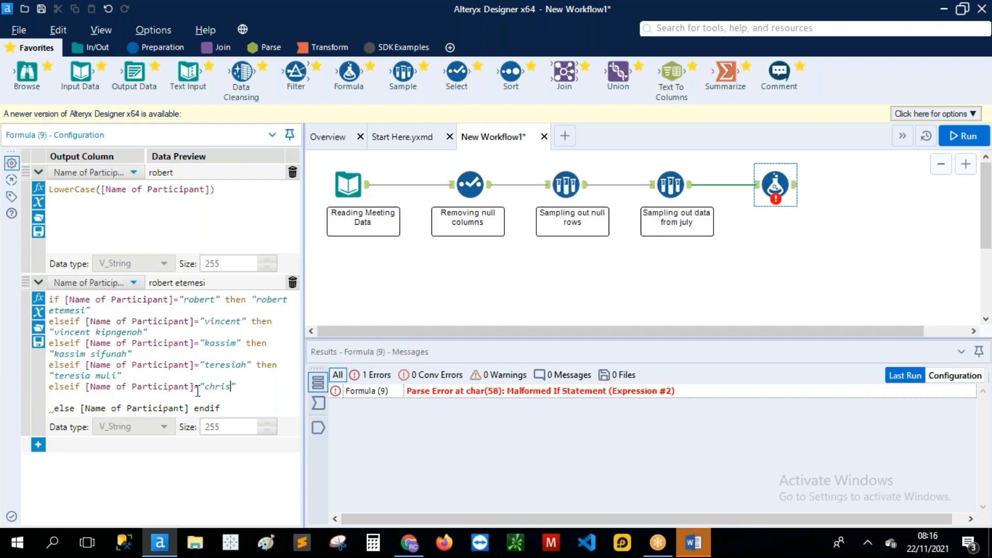
click(254, 386)
text(then)
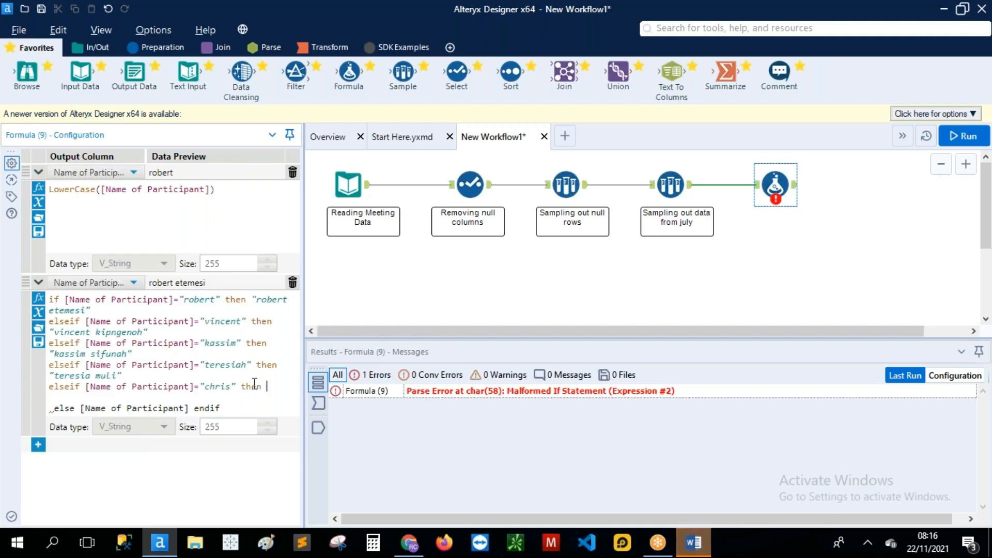
text( "")
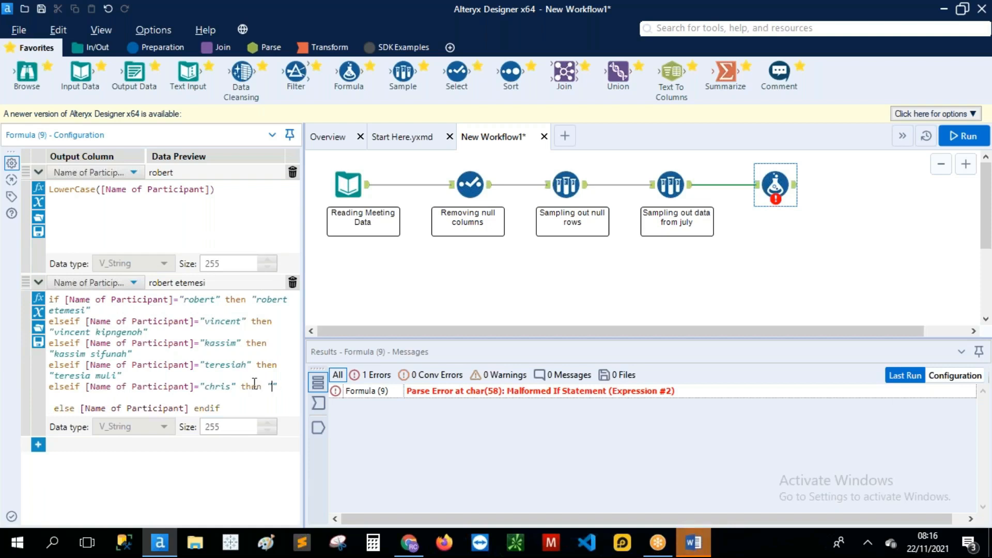
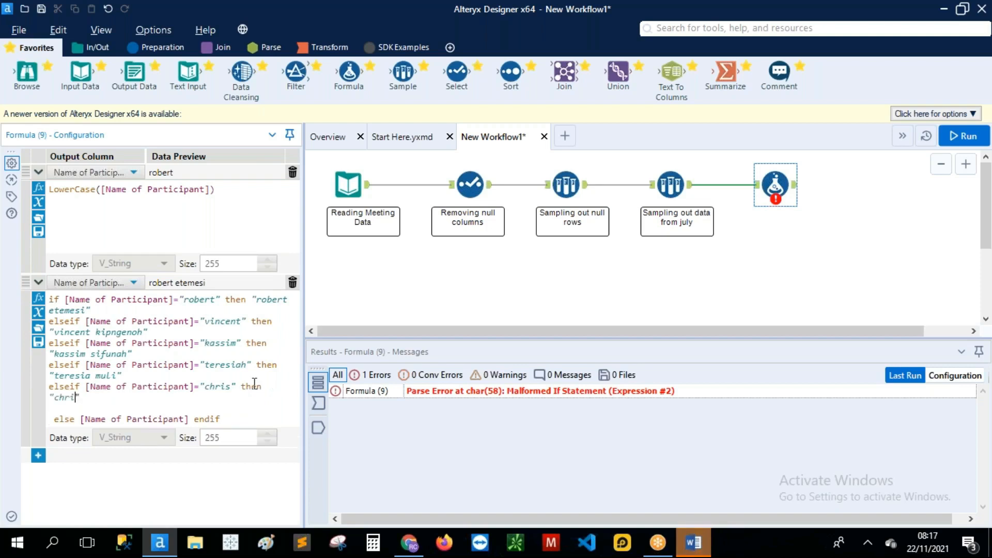
click(143, 395)
key(Return)
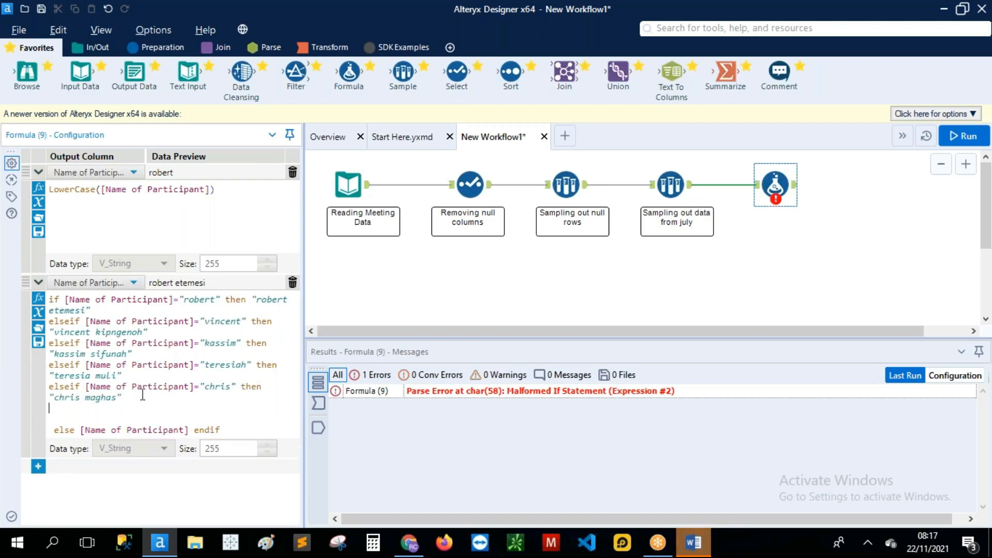
Step: Add a sixth elseif clause mapping another first name to a full participant name
text(e)
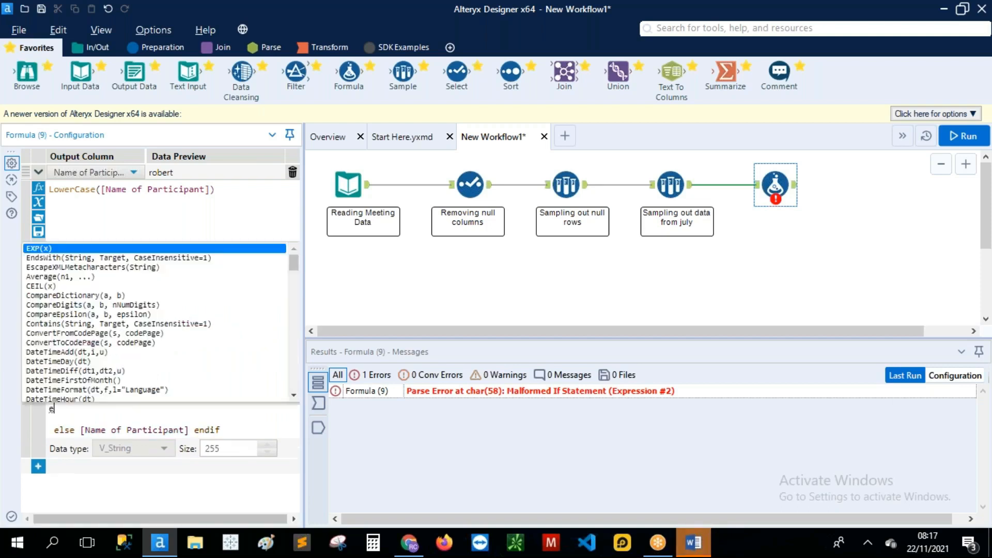
text(lseif)
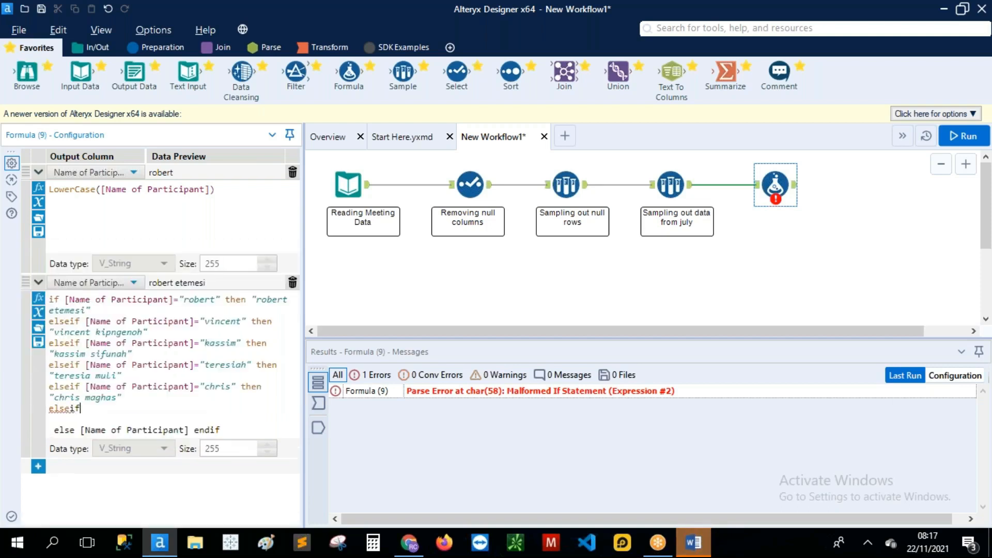
text( name)
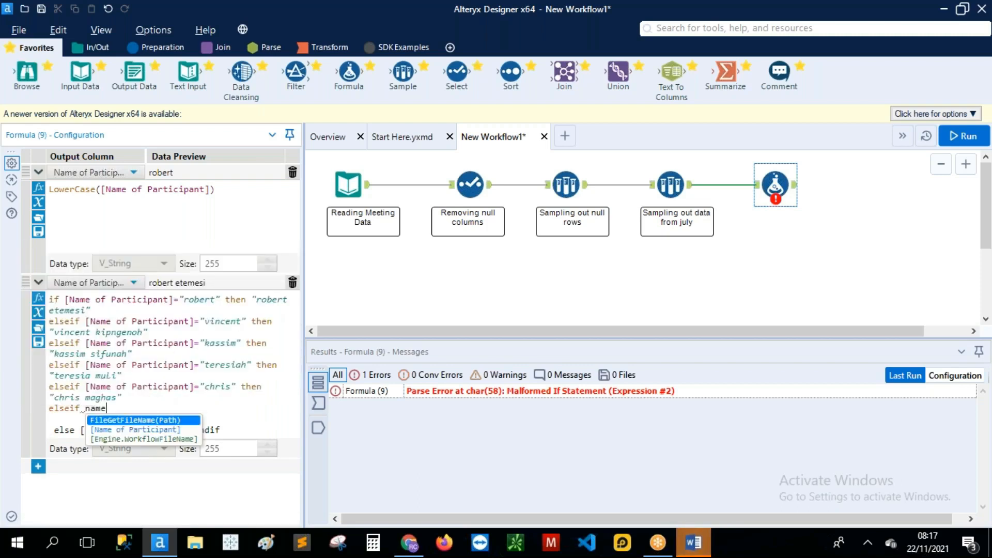
click(136, 432)
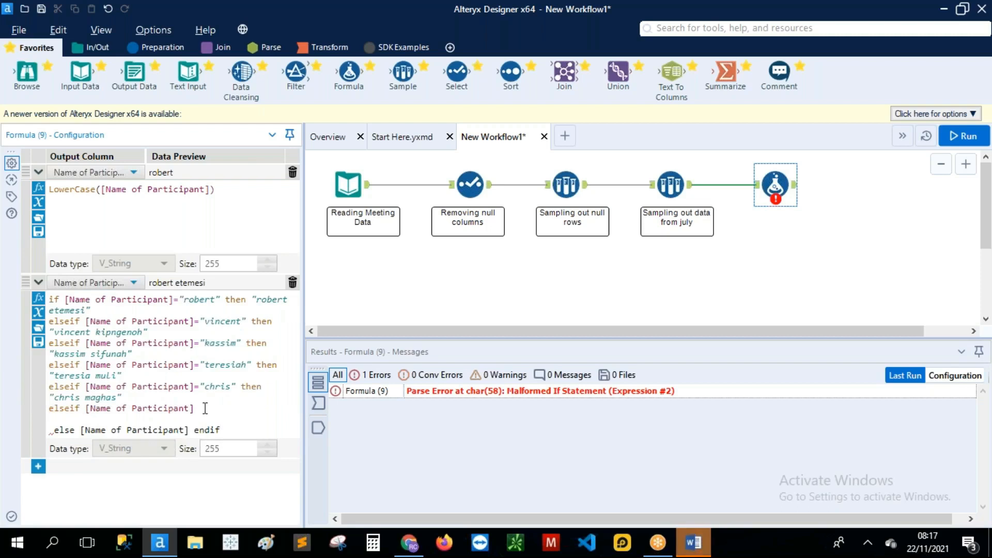
text(=")
text(emmanuel" then "")
key(Left)
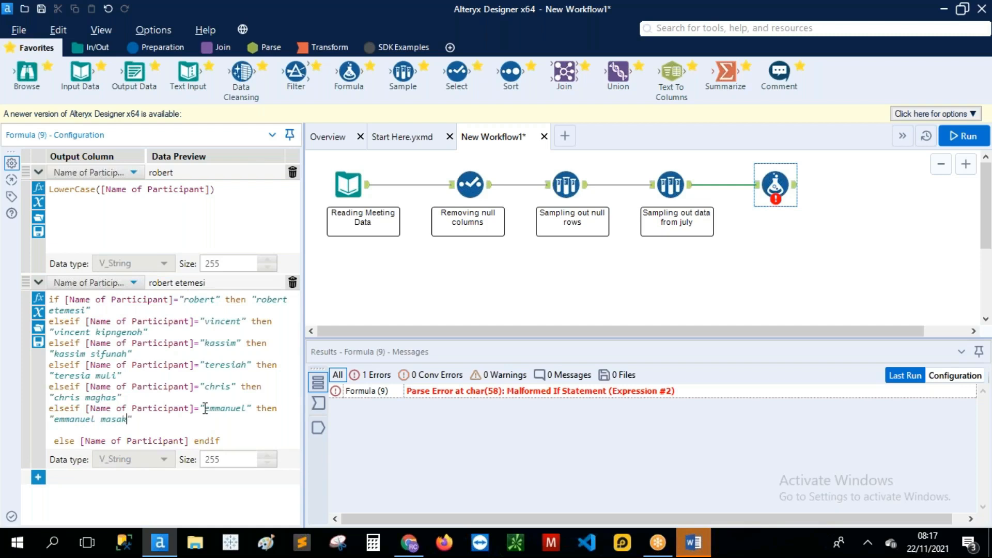
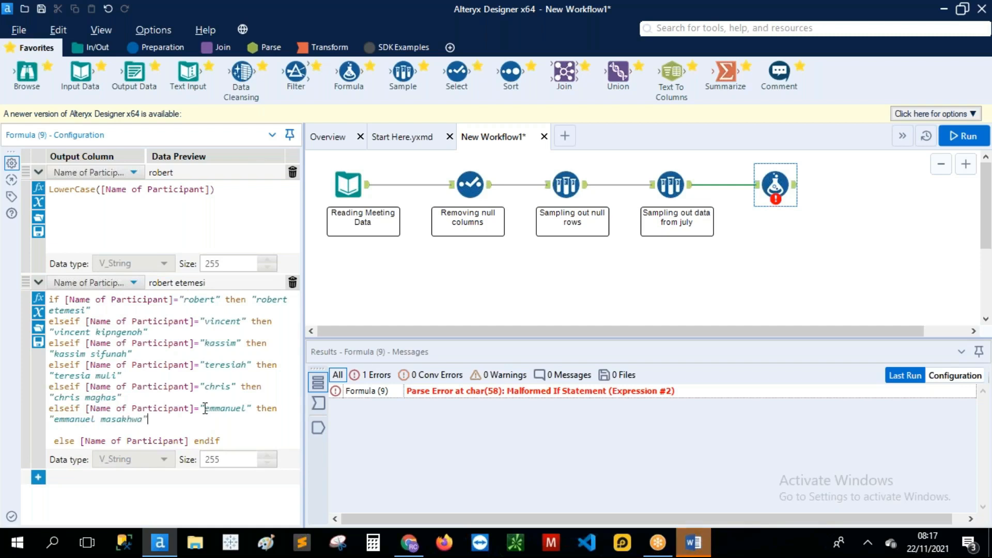
text(i)
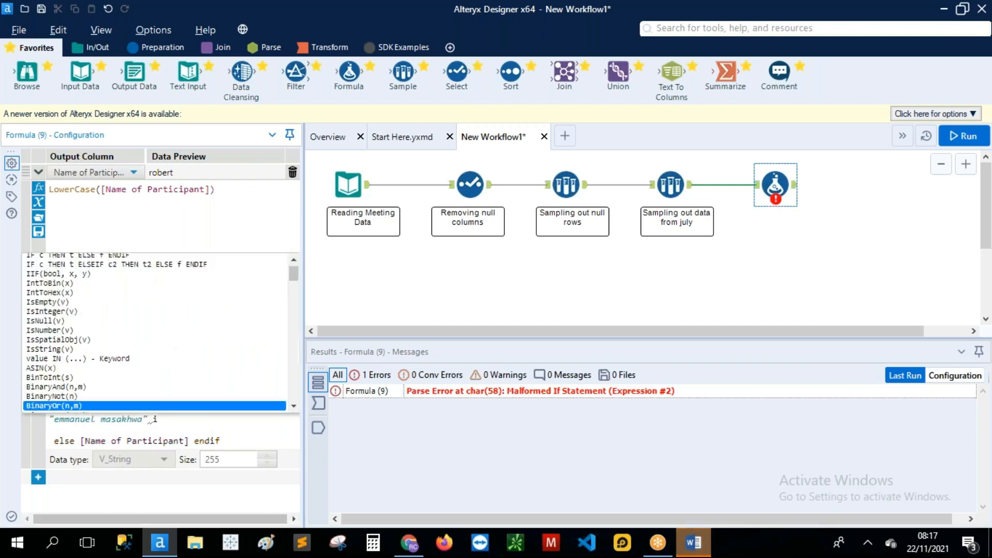
key(BackSpace)
key(Return)
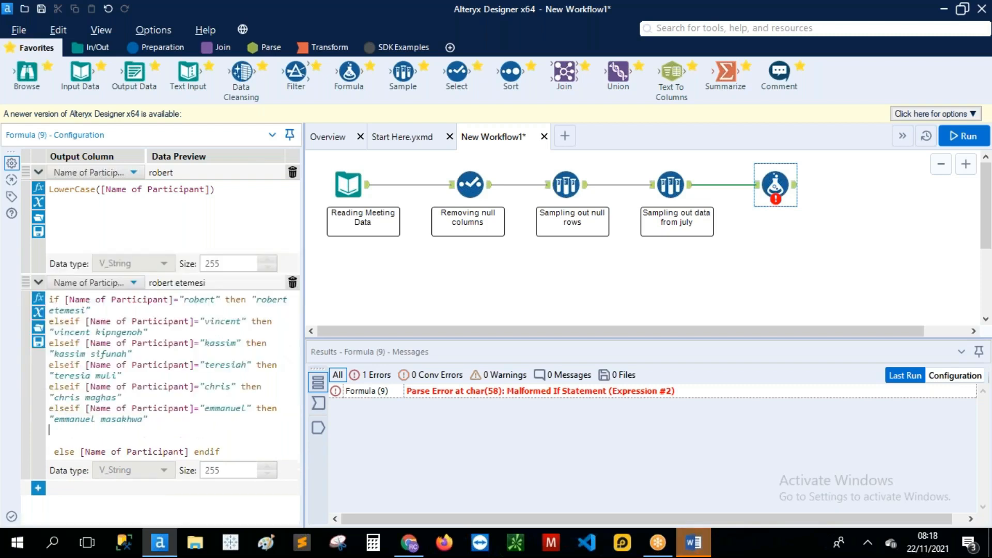
Step: Type a seventh elseif condition mapping one more first name to a full name
text(r)
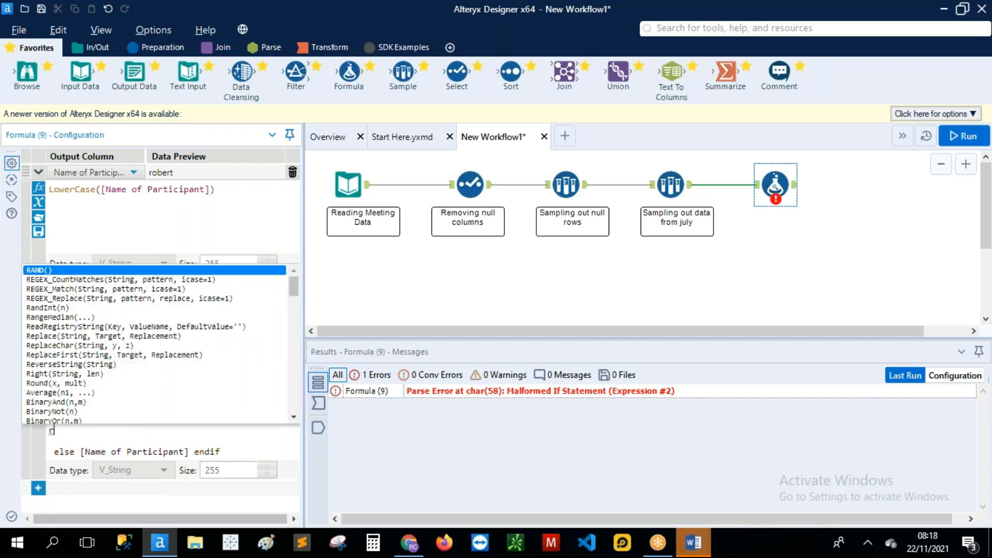
key(BackSpace)
text(els)
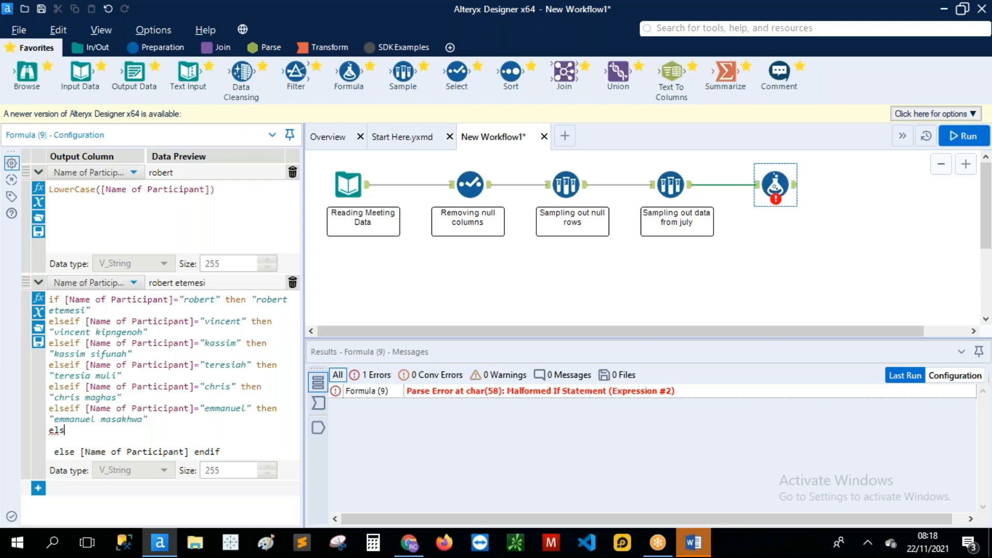
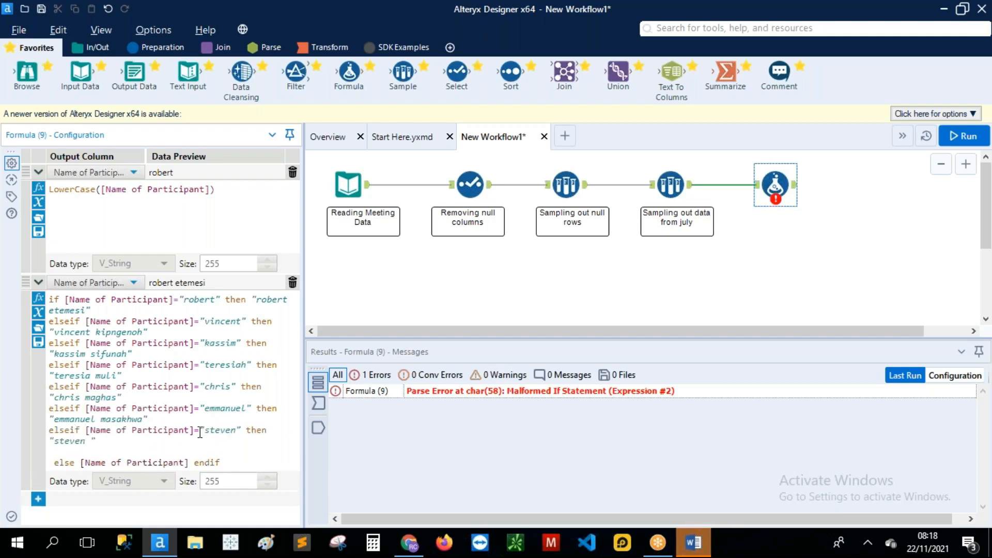
Step: Run the workflow, dismiss the finished message, and show the Formula step's output records
click(968, 137)
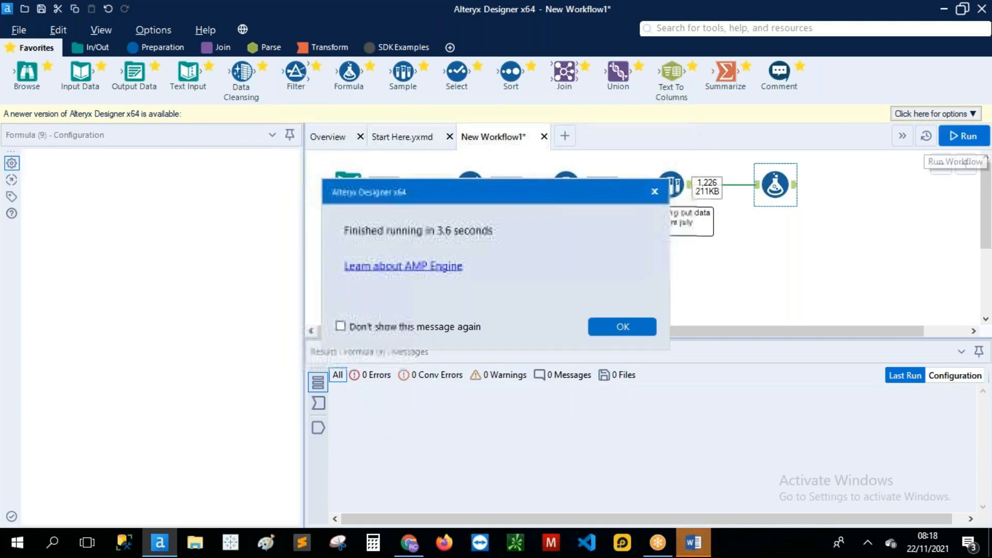
click(631, 324)
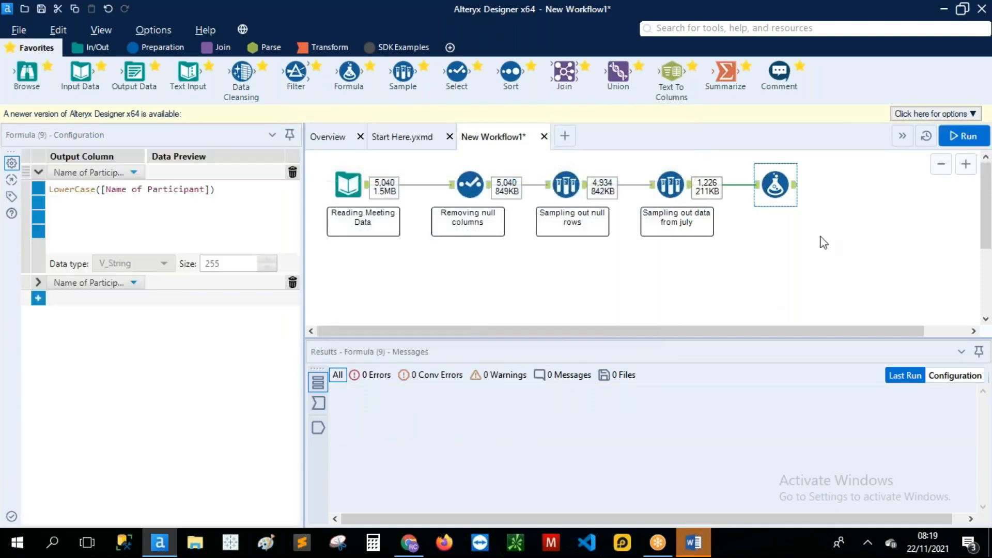
click(796, 187)
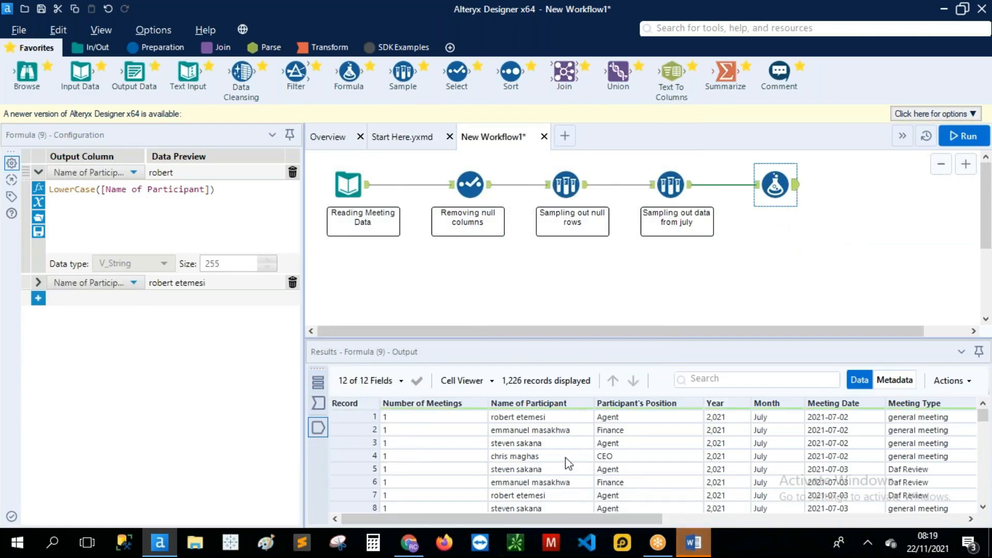
Step: Scroll through the 1,226 July records to check the full lowercase participant names
scroll(567, 462, down, 3)
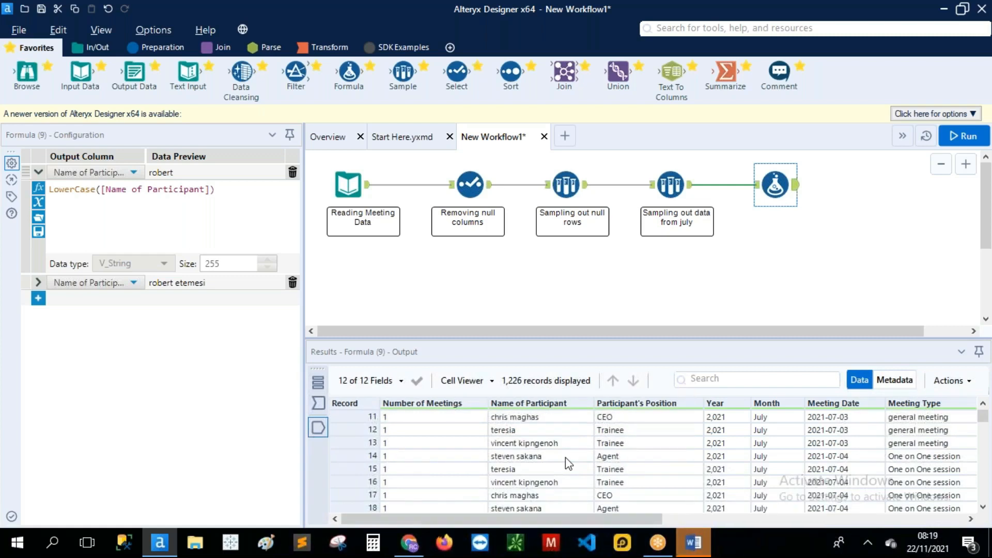
click(522, 434)
scroll(525, 437, down, 3)
click(536, 472)
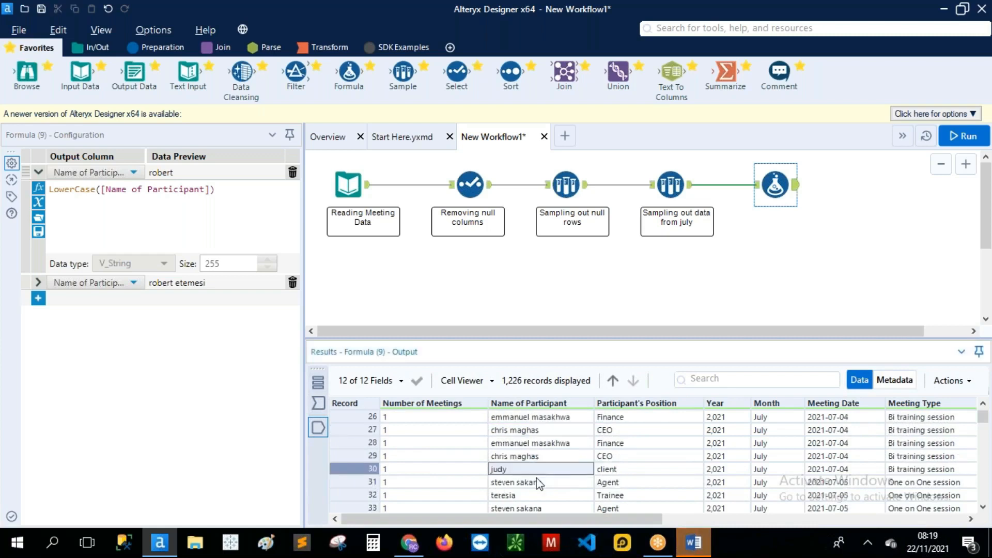
scroll(538, 483, down, 2)
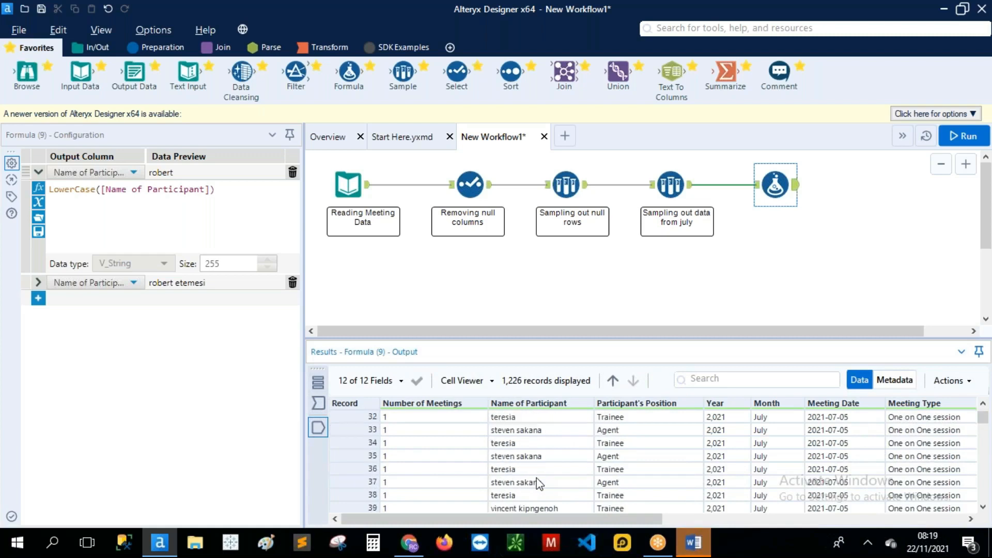
scroll(538, 483, down, 9)
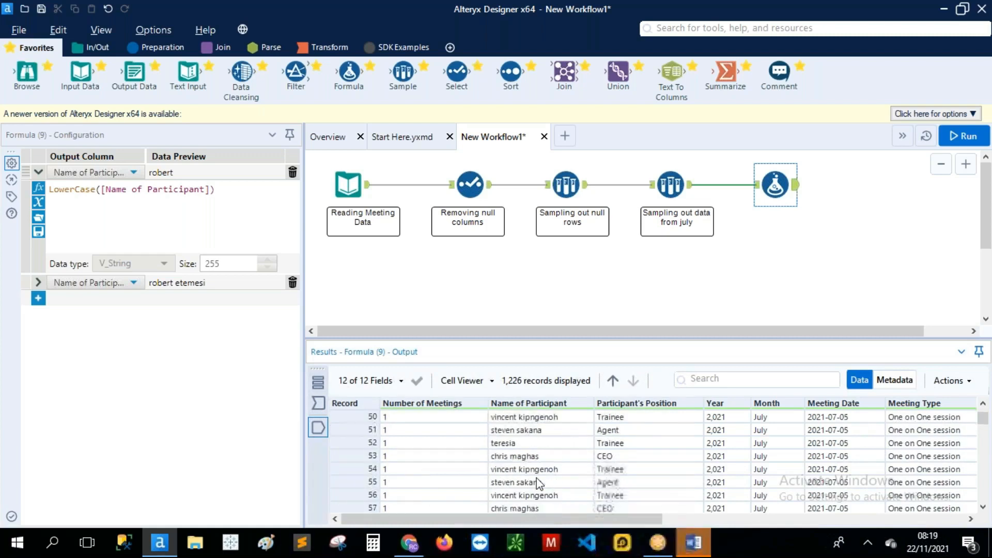
scroll(538, 484, down, 20)
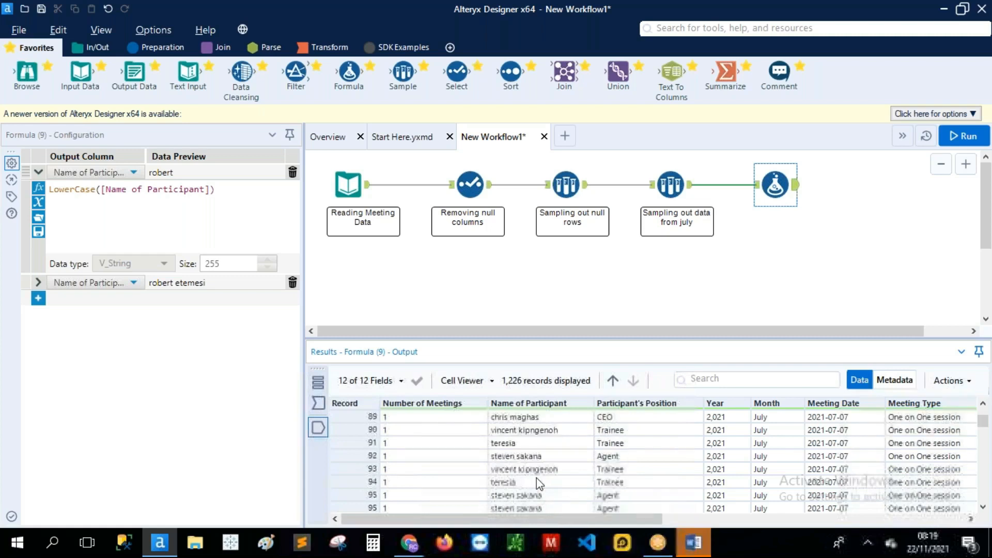
scroll(538, 483, down, 20)
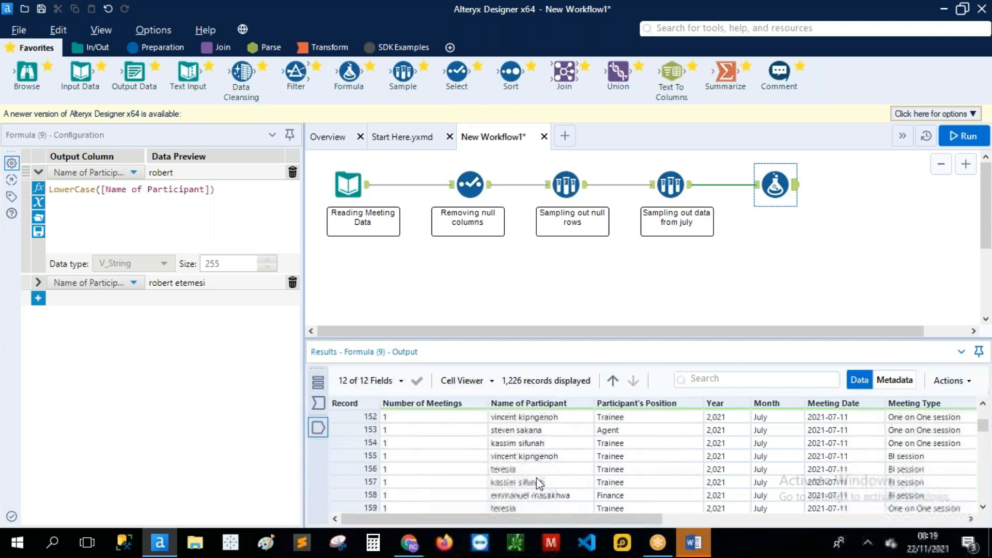
scroll(538, 483, down, 13)
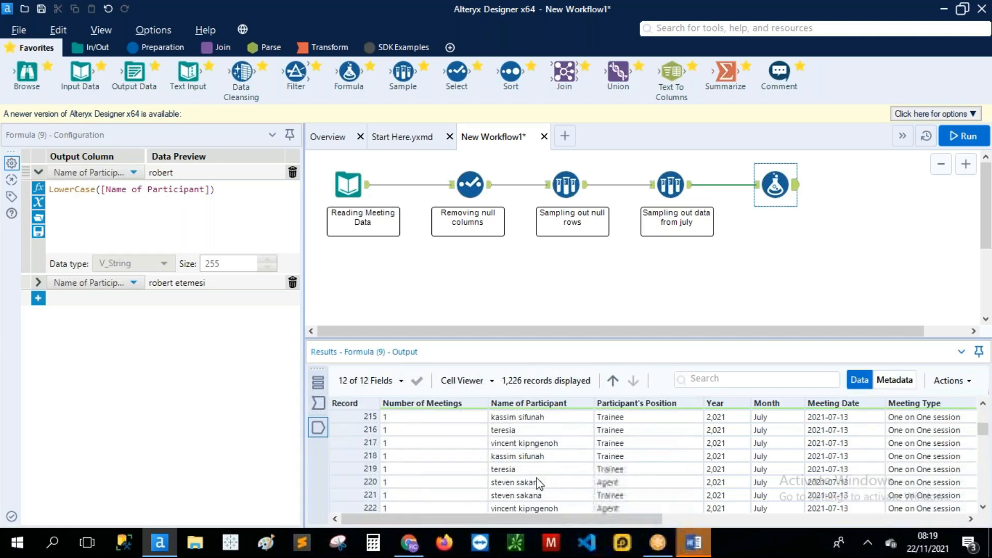
drag(660, 332, 733, 333)
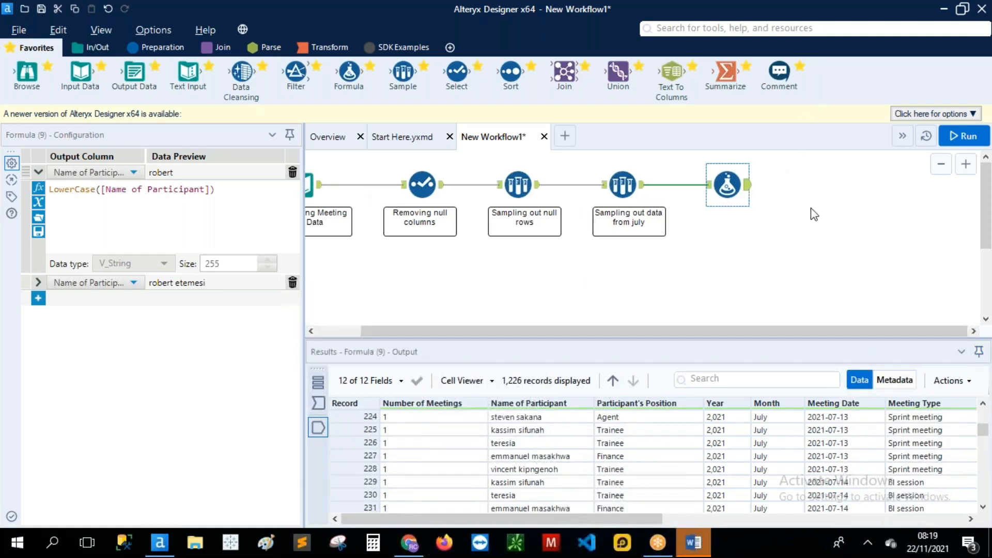
Step: Insert a Unique tool after the Formula step, keyed on Name of Participant
click(734, 28)
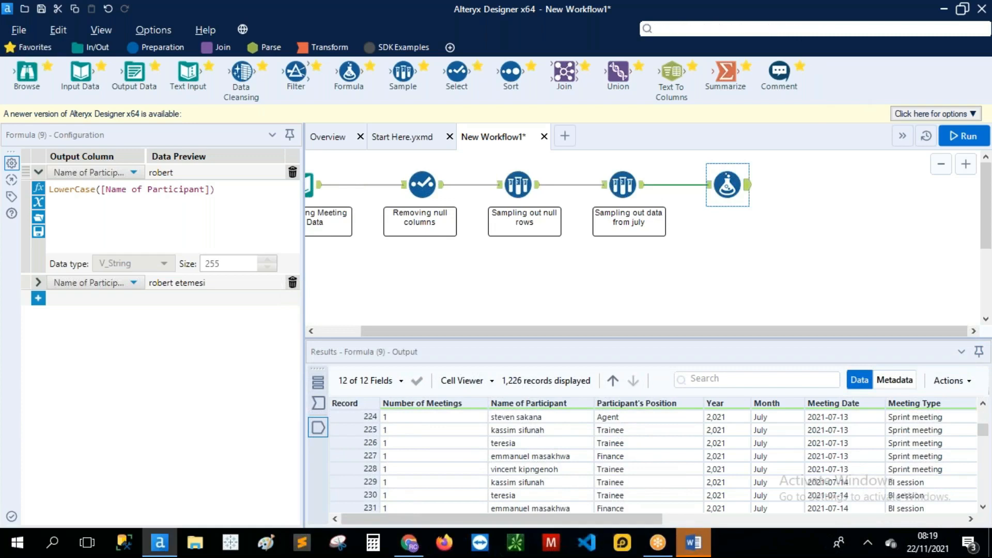
text(uni)
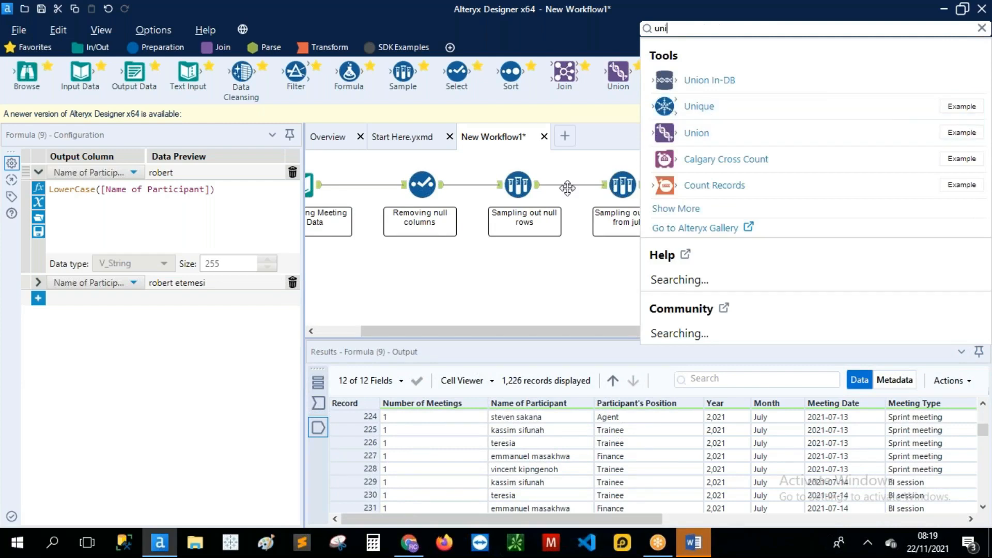
drag(666, 102, 824, 188)
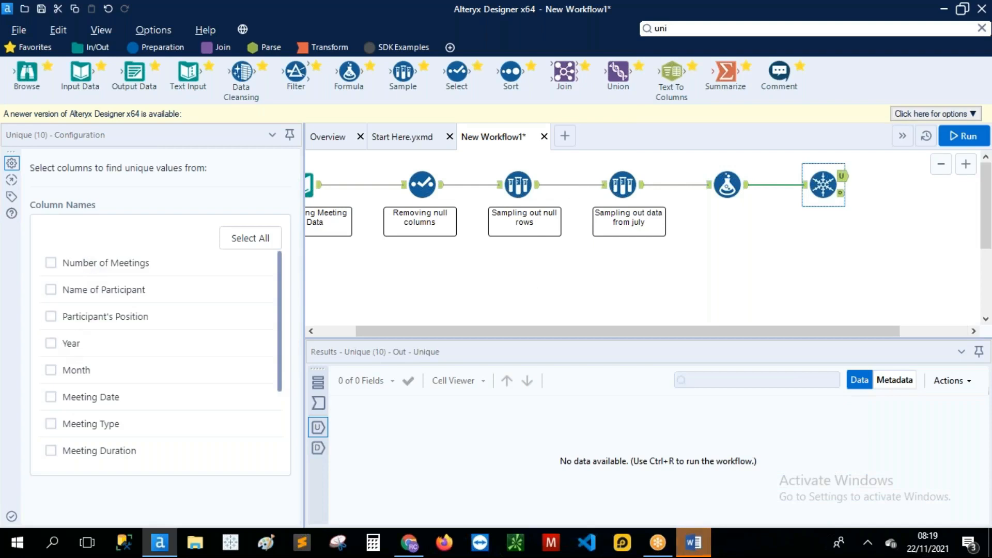
click(51, 290)
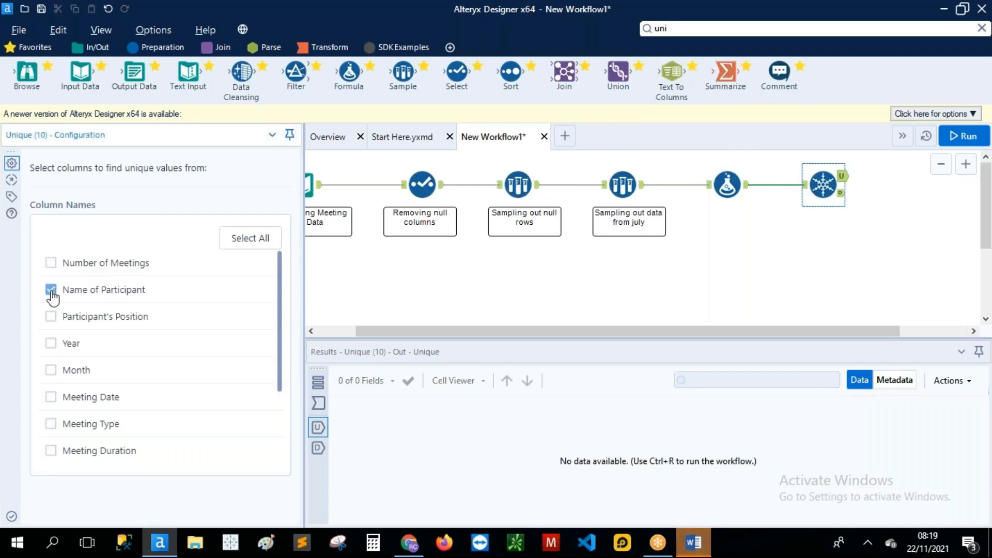
click(728, 184)
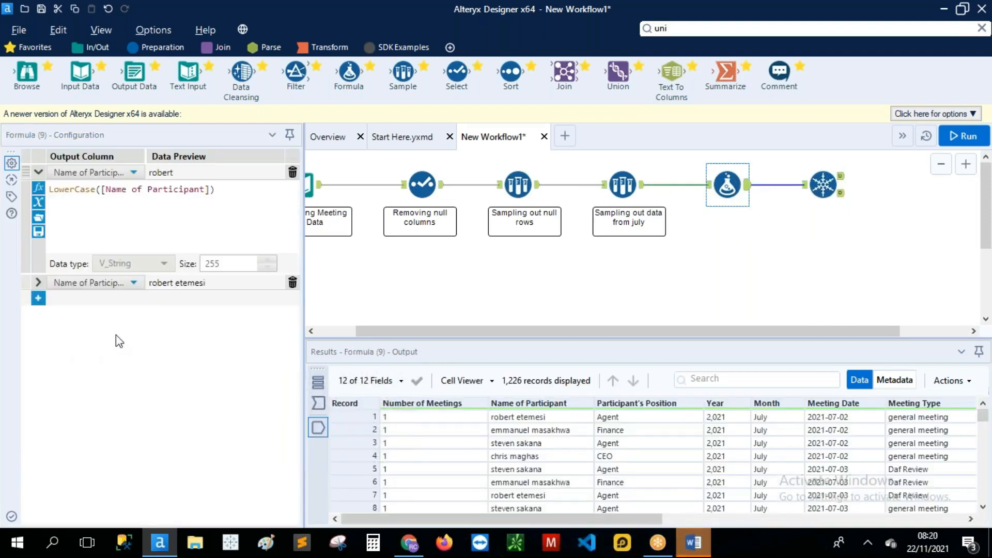
Step: Add an elseif Name of Participant rule expanding a participant's first name to their full name, then run
click(39, 285)
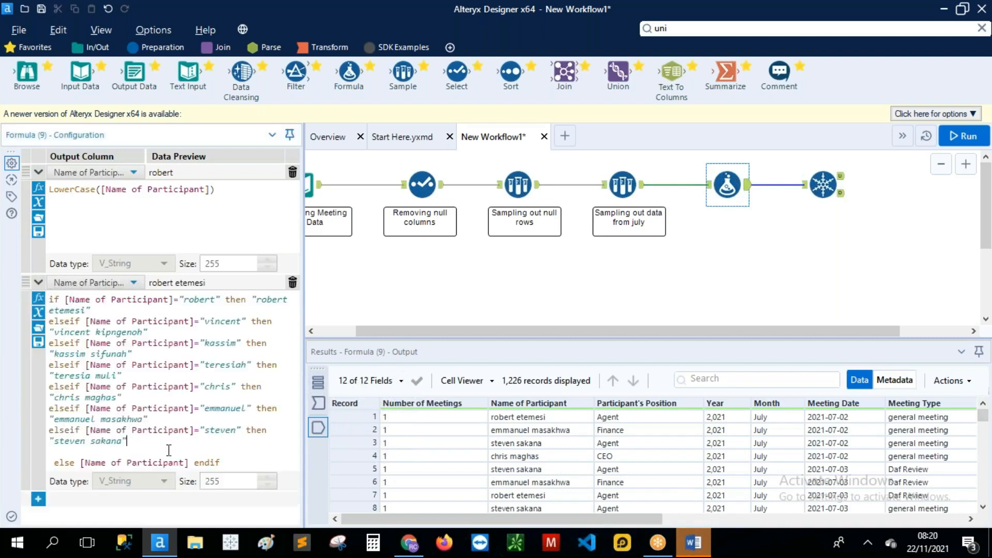
key(Return)
text(els)
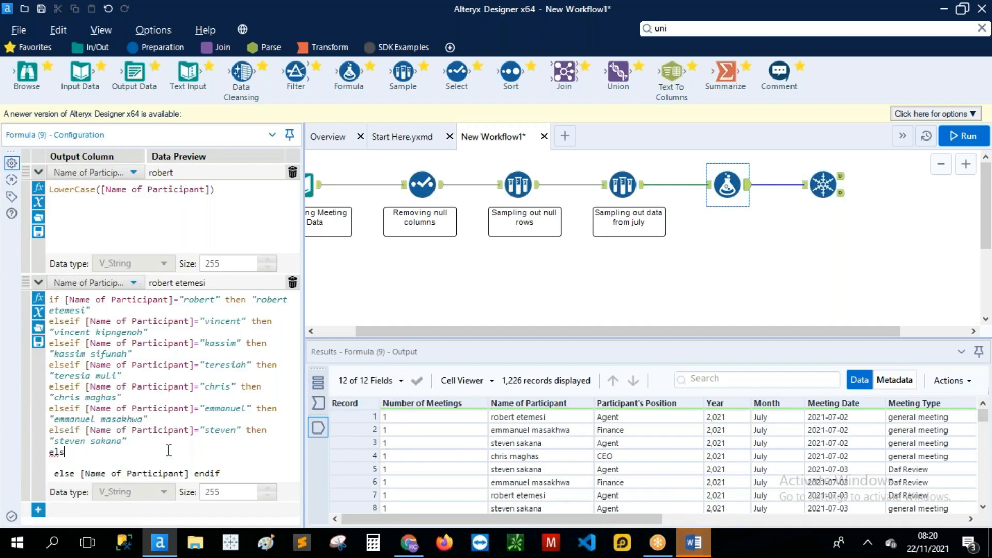
text(eif nam)
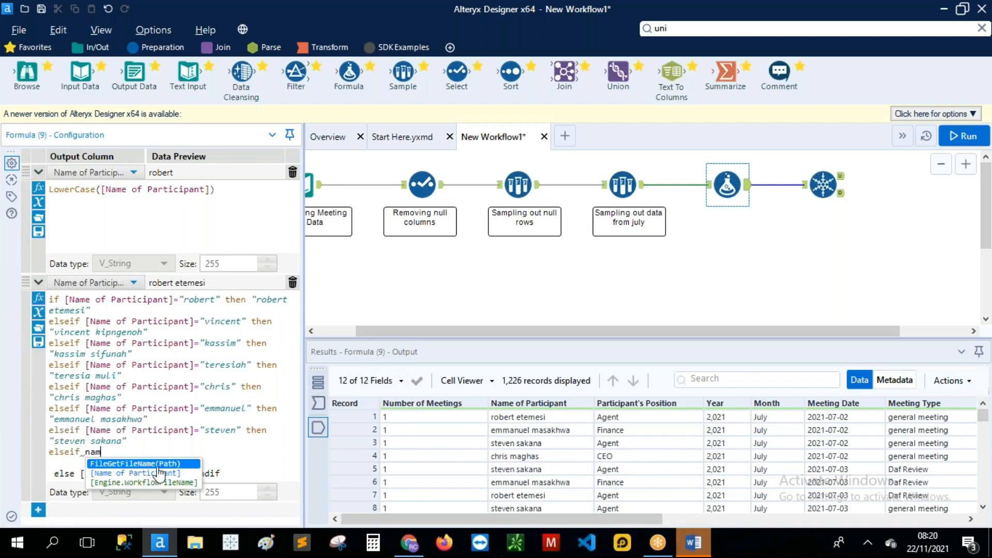
key(Return)
drag(195, 453, 88, 452)
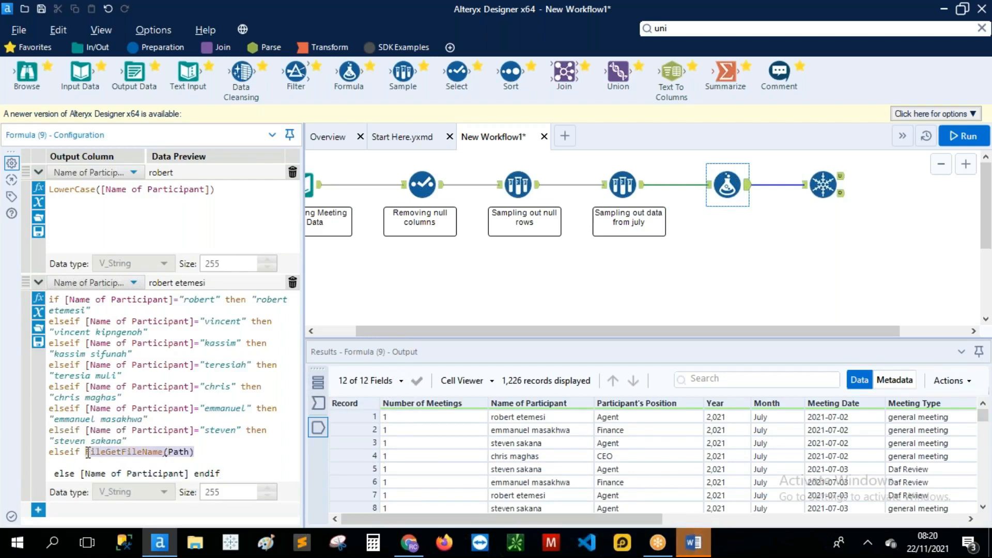
text(nam)
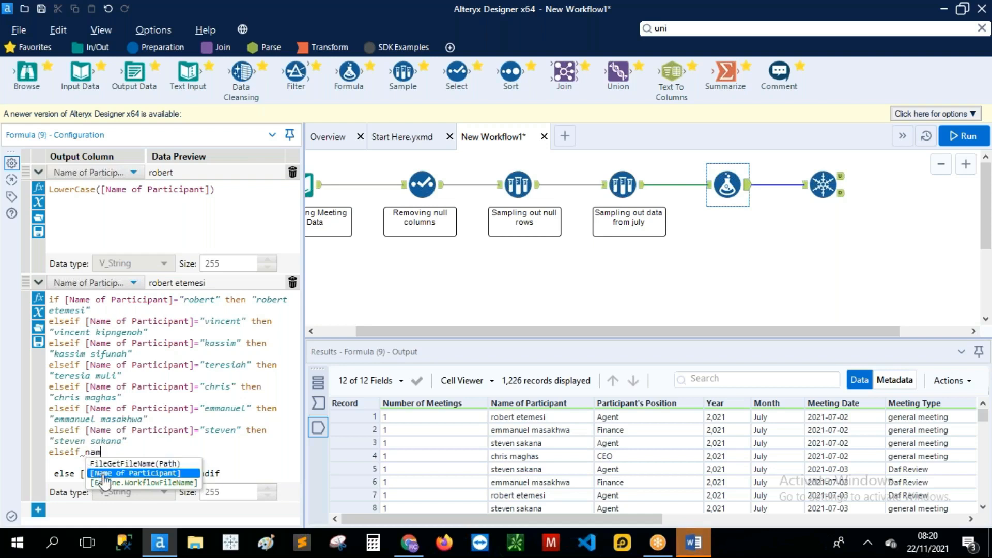
double_click(104, 473)
click(204, 459)
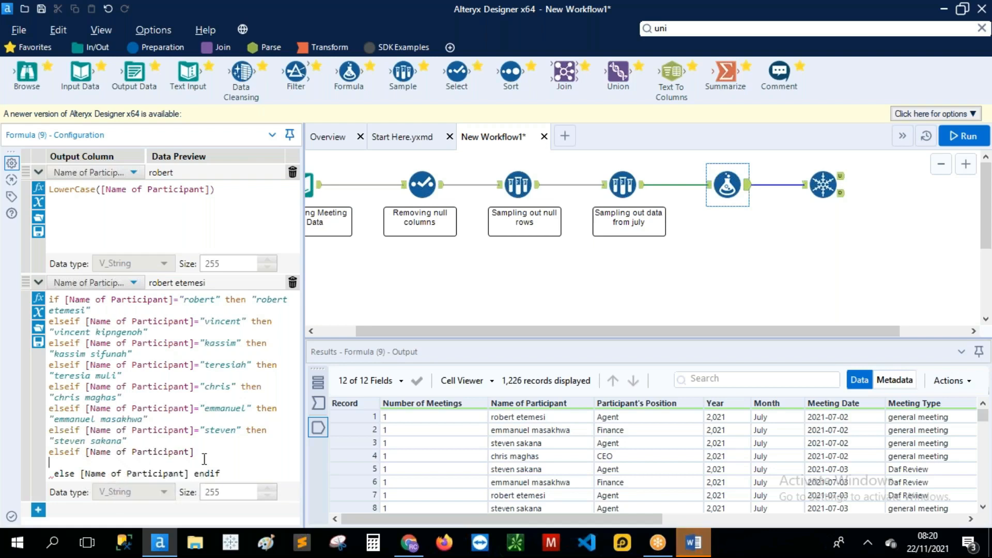
click(200, 456)
text(=)
text("")
text(teresia)
key(Right)
text(t)
text(hen)
text("")
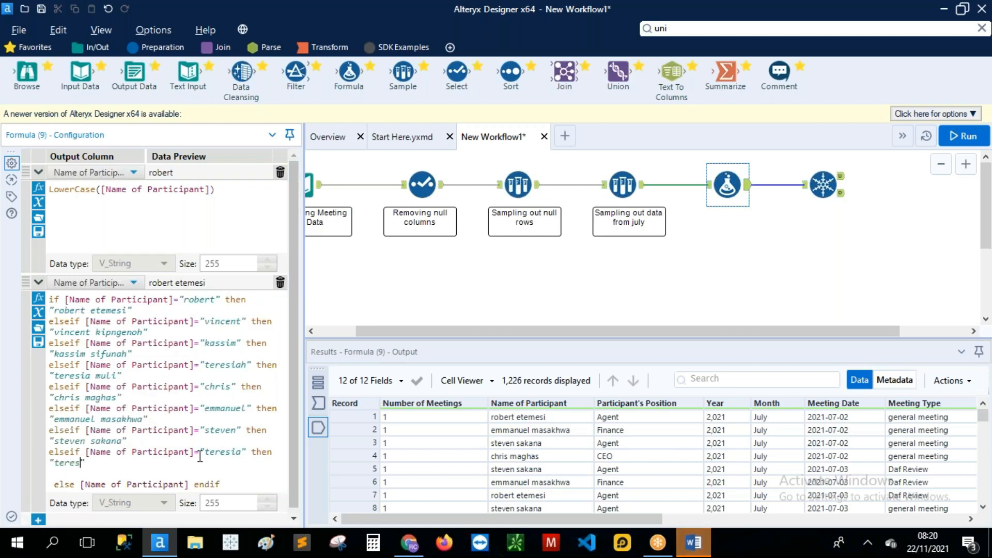
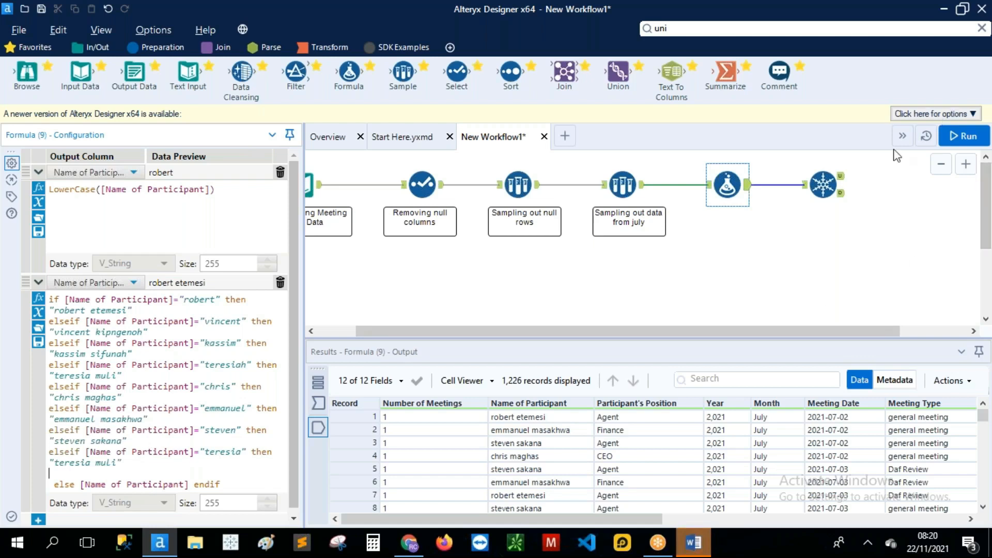
click(967, 137)
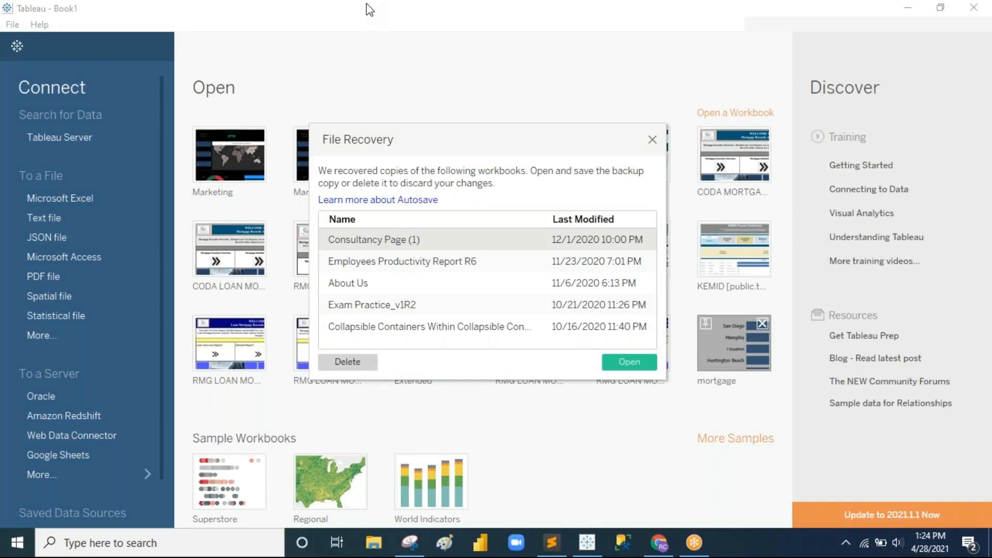
Step: Dismiss File Recovery and connect to the Meeting Attendance Tracker Excel workbook
drag(656, 147, 657, 146)
click(652, 135)
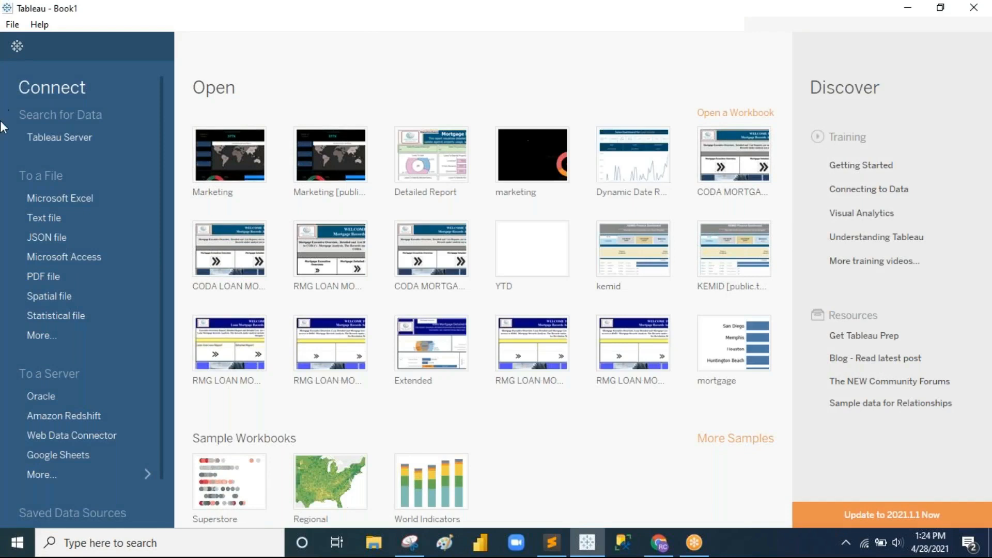
click(76, 200)
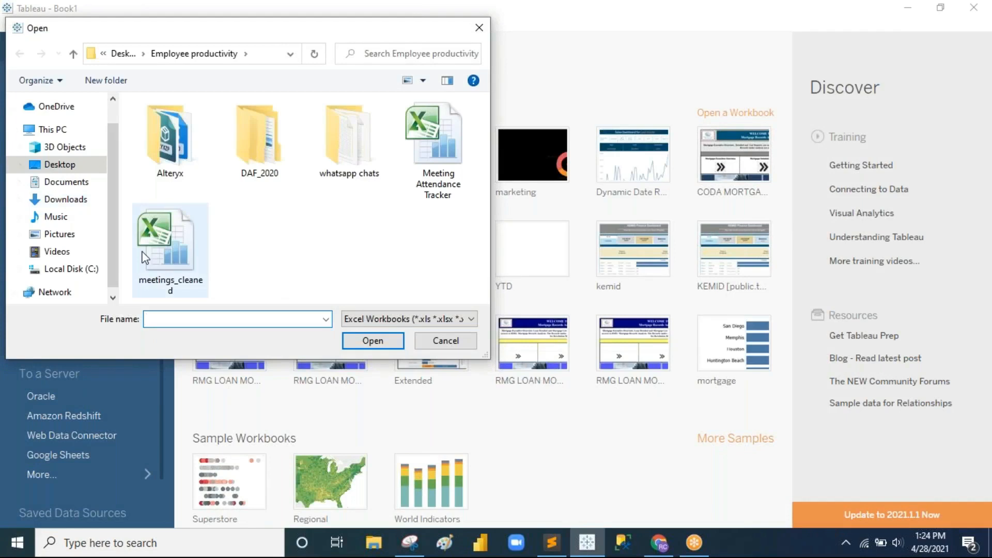
click(444, 192)
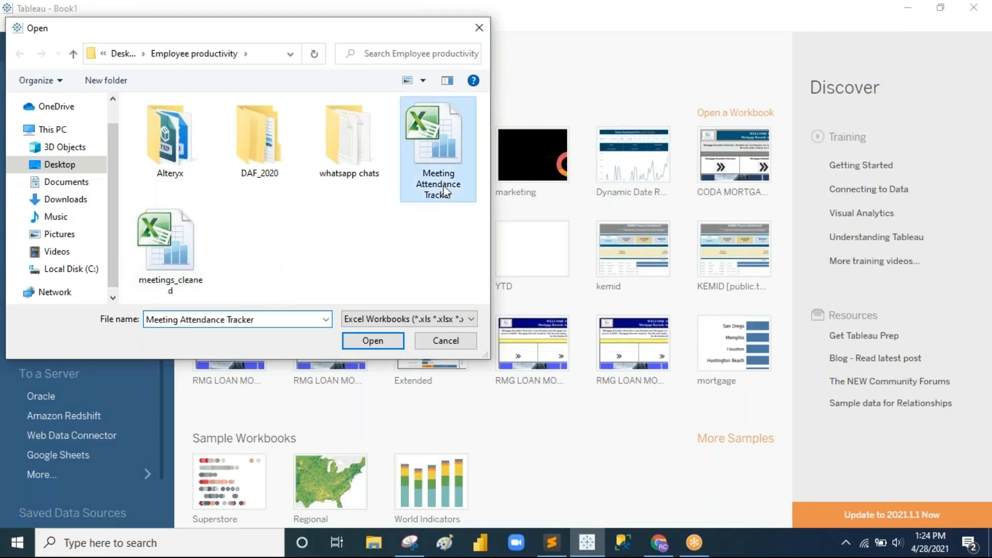
click(369, 343)
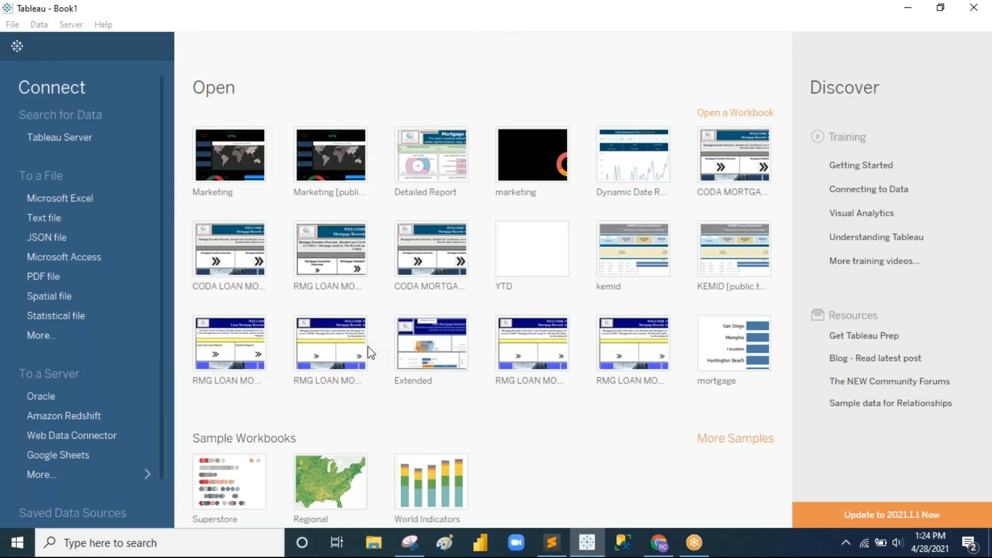
mouse_move(655, 548)
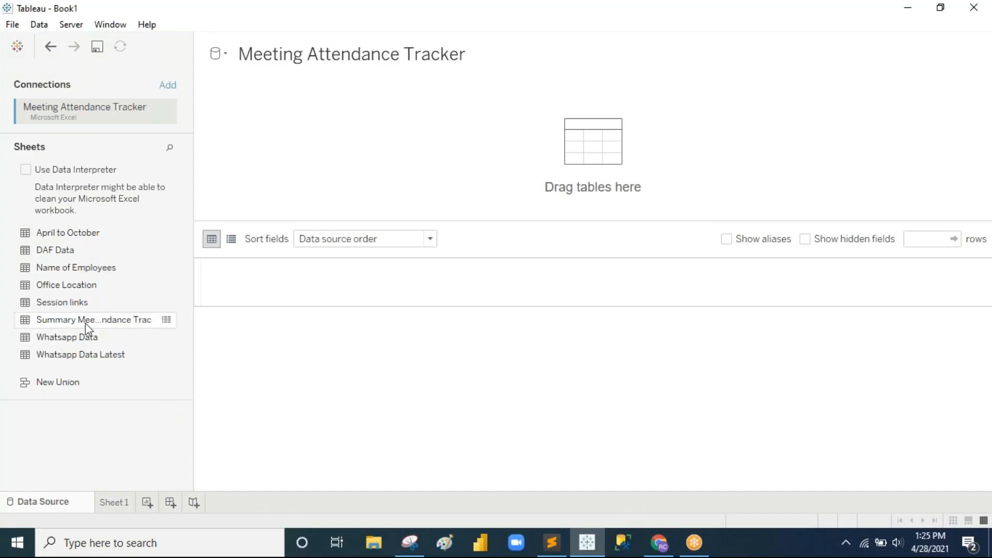
Step: Add the Summary Meeting Attendance sheet to the data source canvas
drag(86, 323, 352, 171)
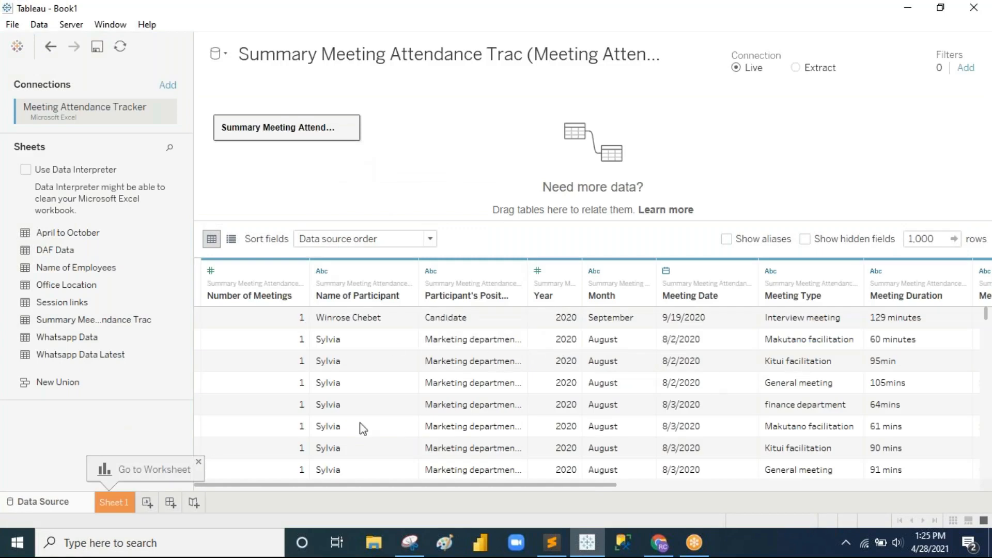
scroll(623, 414, down, 6)
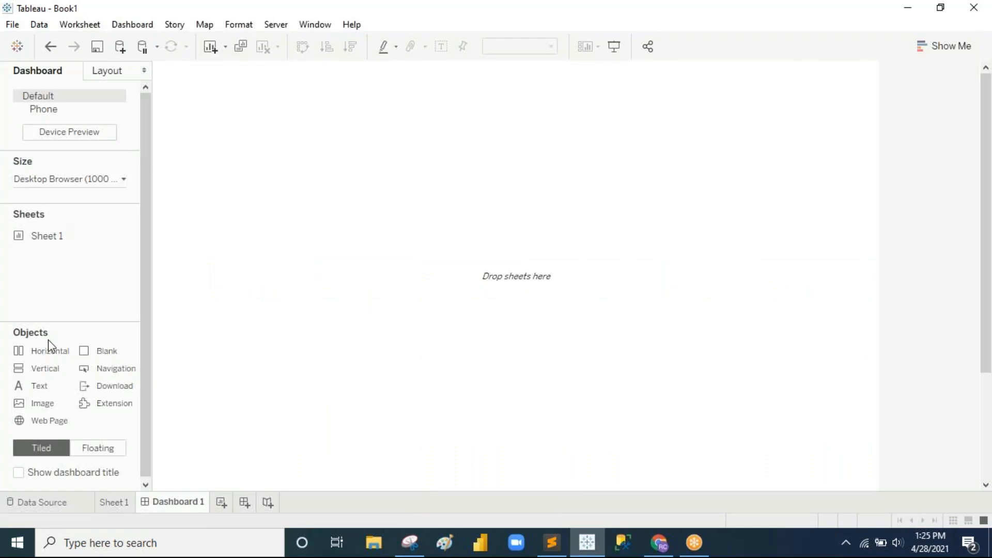
Step: Rename Dashboard 1 to Wireframe and add a Horizontal container to its canvas
double_click(199, 505)
text(Wireframe)
key(Return)
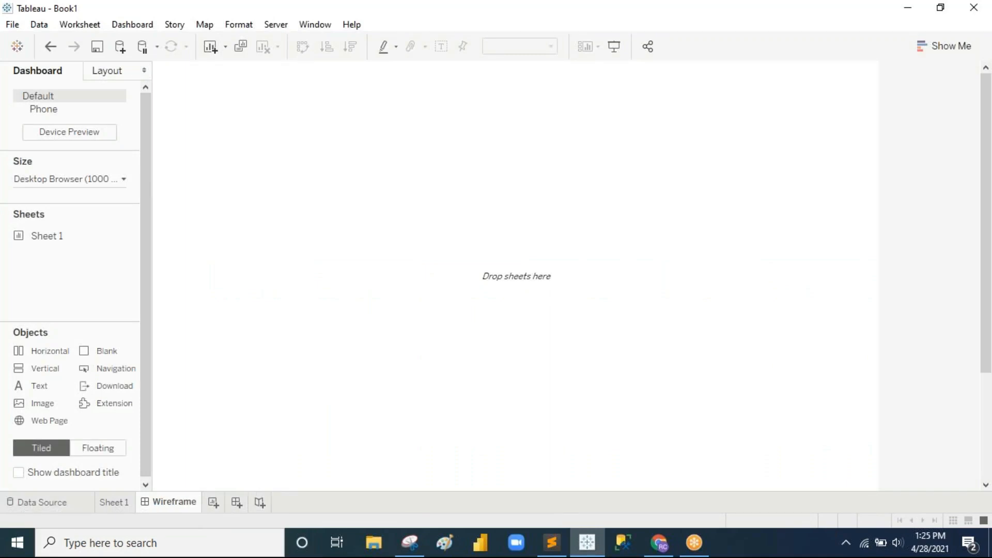
double_click(39, 352)
Step: Set the Wireframe dashboard size to Automatic
click(85, 181)
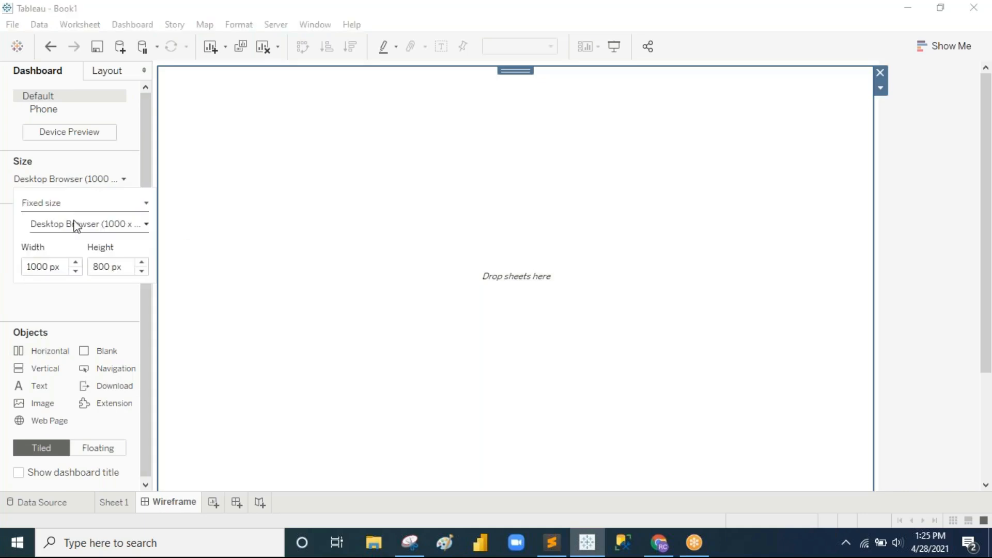
click(73, 207)
click(66, 228)
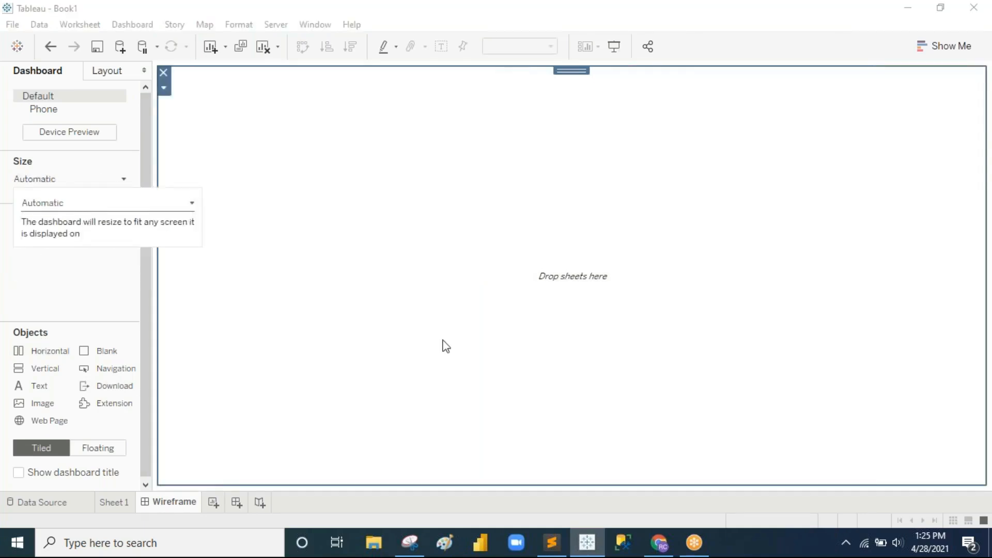
Step: Add an Image object showing meetings_wireframe.PNG with Fit and Center Image enabled
drag(37, 405, 504, 345)
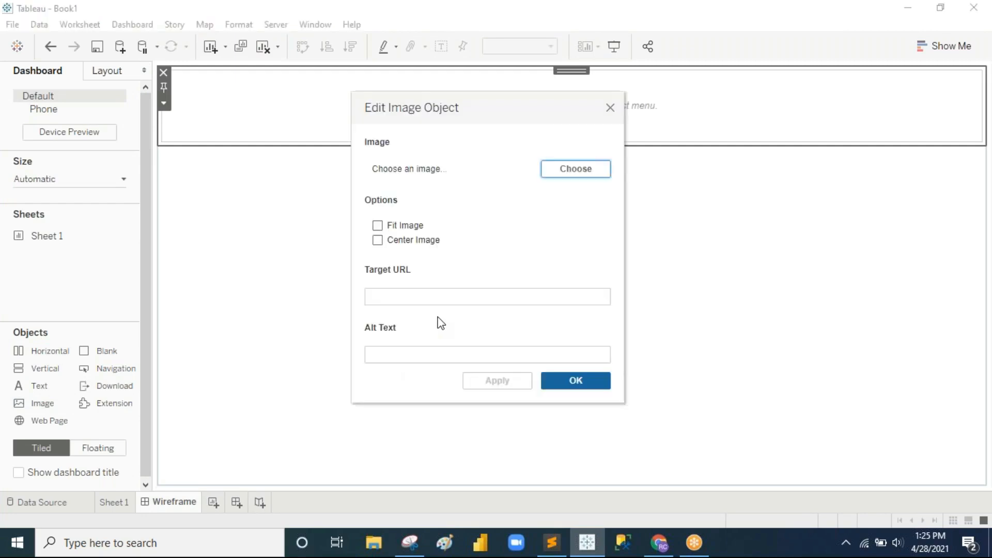
click(409, 227)
click(409, 238)
click(576, 178)
scroll(752, 228, down, 1)
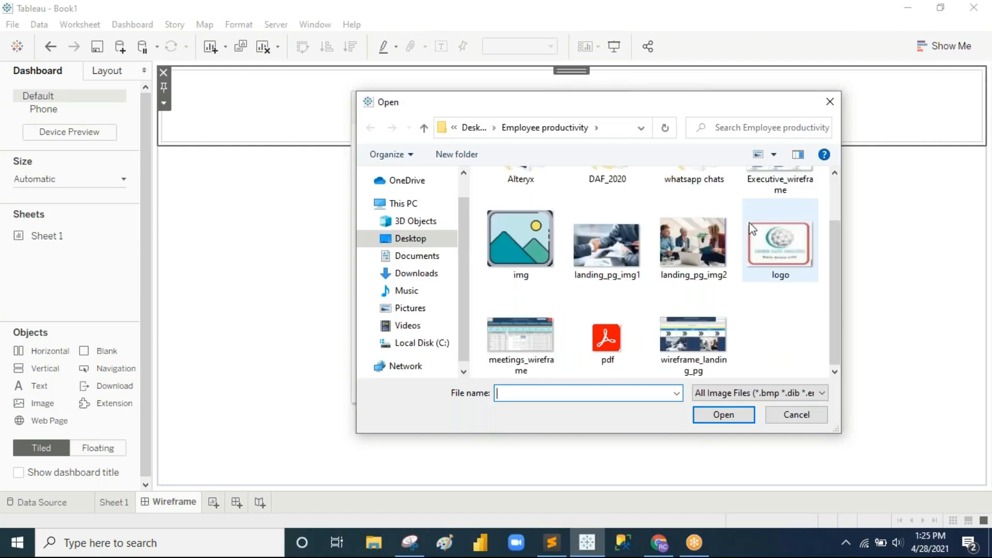
click(550, 351)
click(695, 416)
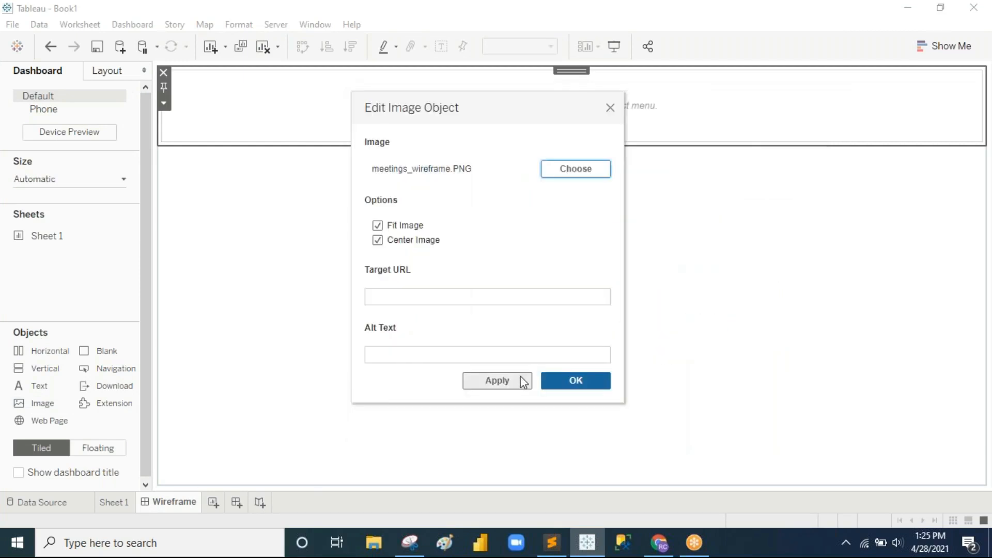
click(574, 381)
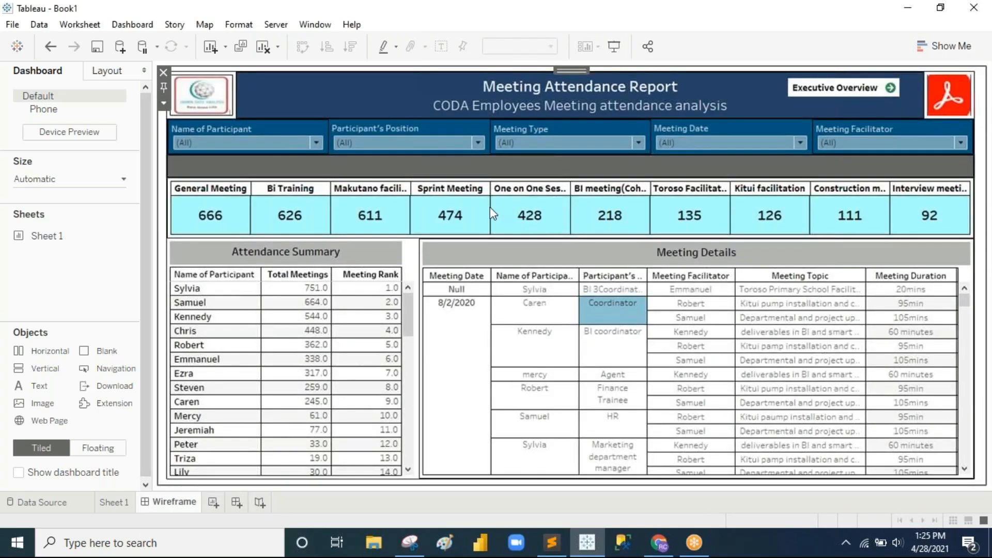
Step: Adjust the Wireframe dashboard's layout, then switch to the empty Sheet 1 worksheet
click(640, 3)
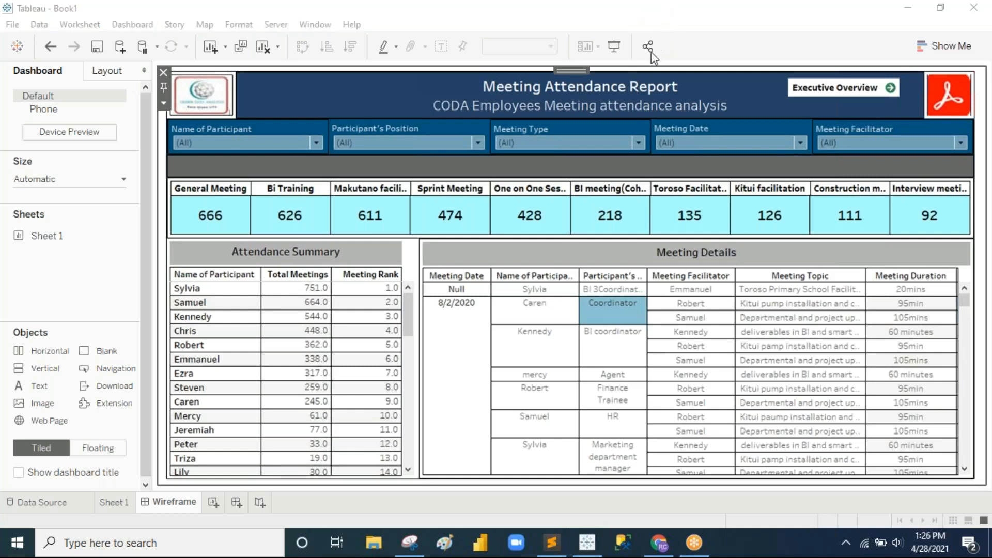
mouse_move(173, 178)
mouse_down()
mouse_move(169, 235)
mouse_move(751, 235)
mouse_move(977, 222)
mouse_move(982, 186)
mouse_move(918, 180)
mouse_up()
mouse_move(789, 103)
mouse_down()
mouse_move(911, 103)
mouse_move(893, 77)
mouse_move(855, 71)
mouse_move(780, 89)
mouse_move(786, 96)
mouse_up()
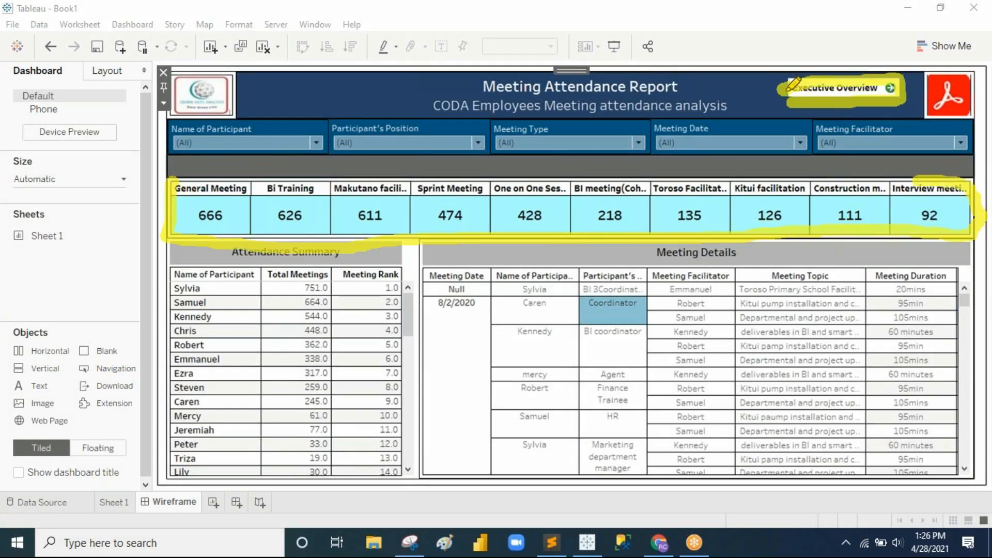
mouse_move(175, 246)
mouse_down()
mouse_move(174, 464)
mouse_move(365, 467)
mouse_move(413, 286)
mouse_move(434, 456)
mouse_move(590, 468)
mouse_move(967, 438)
mouse_up()
drag(966, 397, 963, 293)
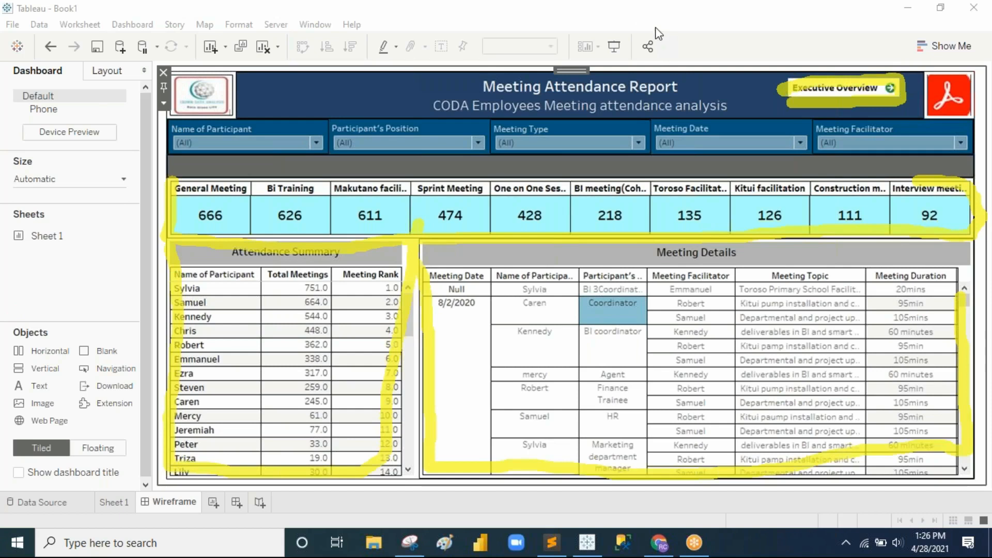
click(685, 109)
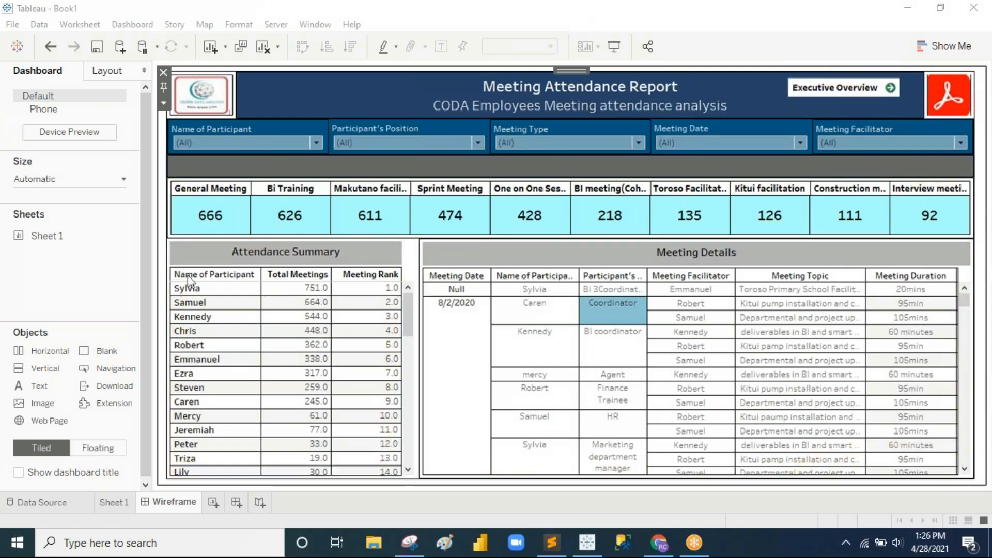
click(114, 502)
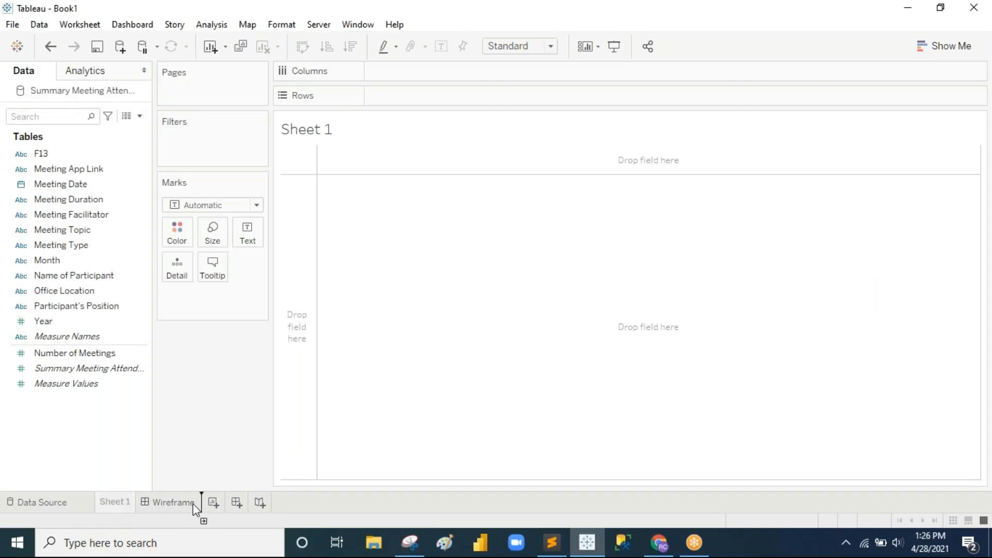
Step: Move Sheet 1 after Wireframe and rename it 'meeting type count'
drag(199, 501, 199, 502)
double_click(185, 502)
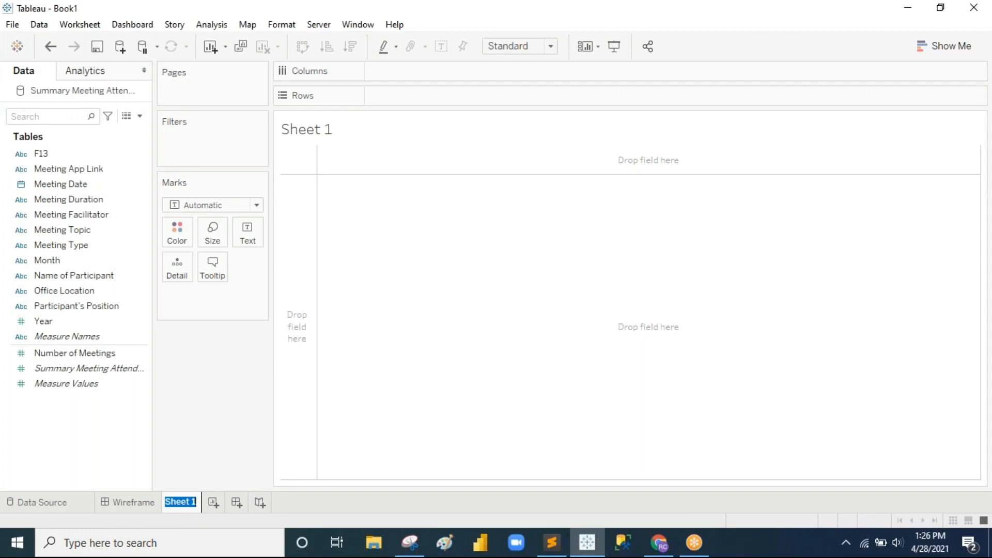
text(meeting type count)
key(Return)
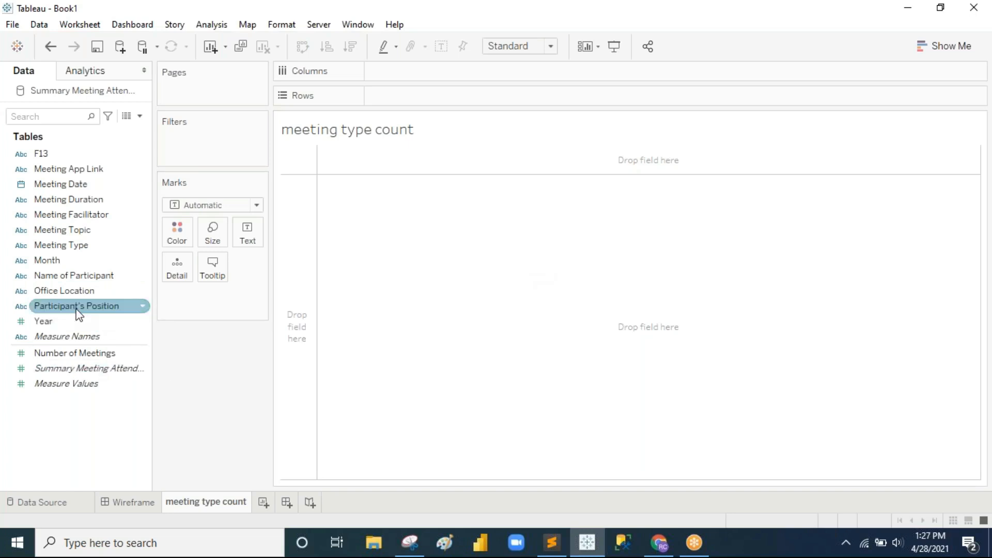
Step: Try Measure Names in the view, then place Measure Values on Columns as one bar
click(83, 369)
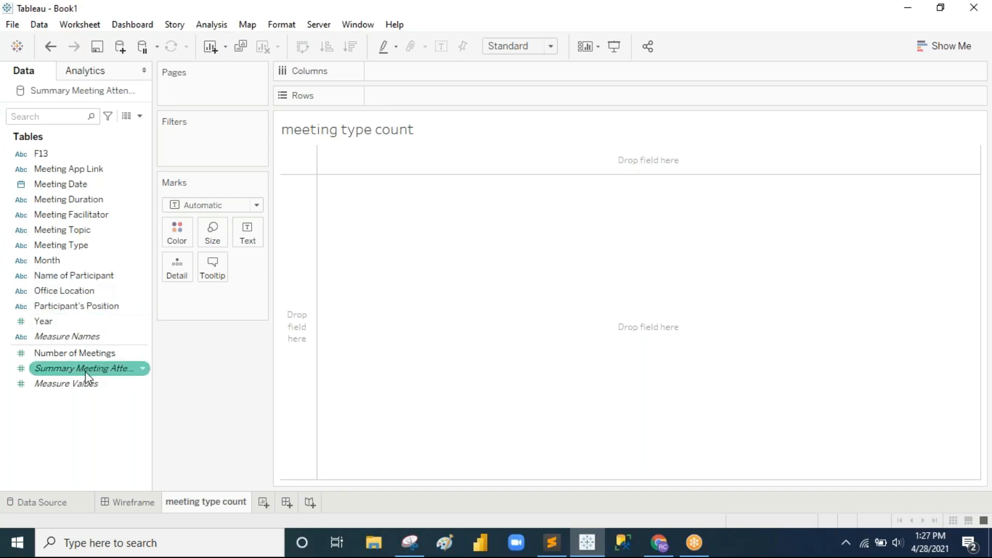
click(68, 384)
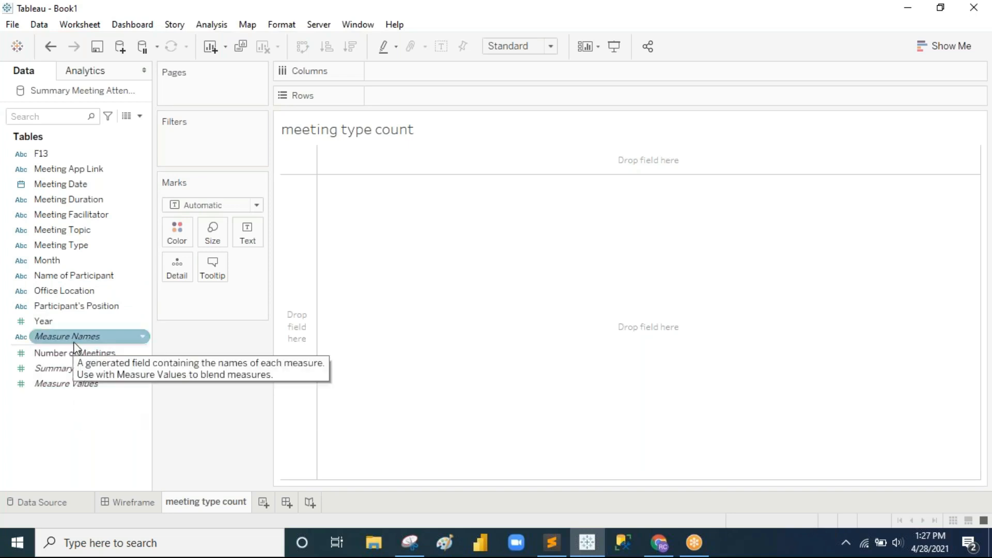
drag(73, 343, 248, 235)
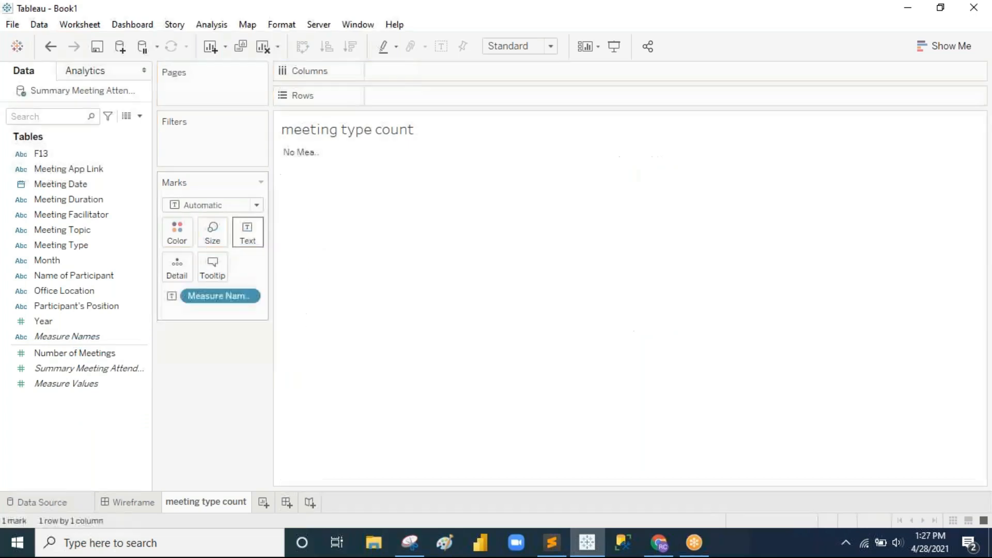
drag(215, 295, 20, 353)
drag(82, 337, 427, 73)
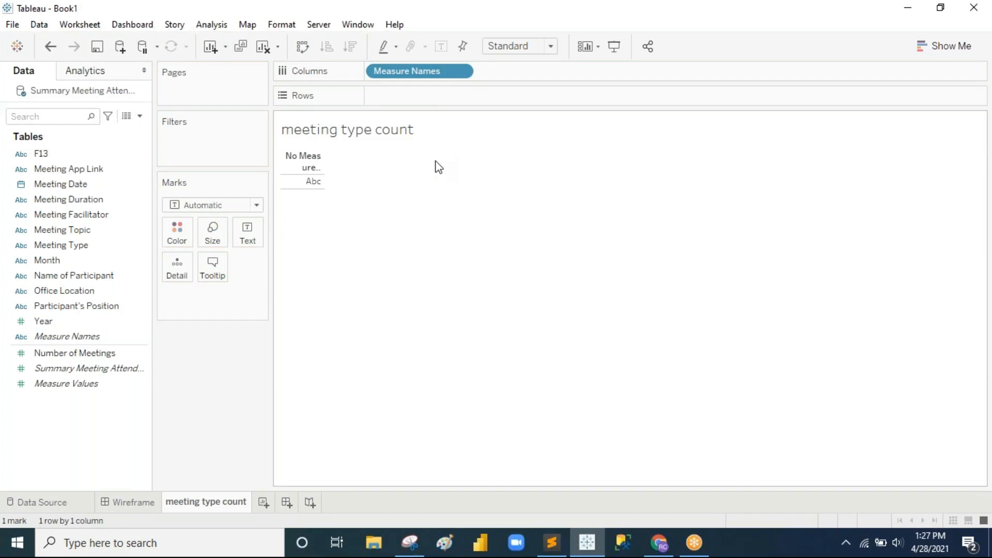
drag(421, 77, 83, 171)
click(54, 374)
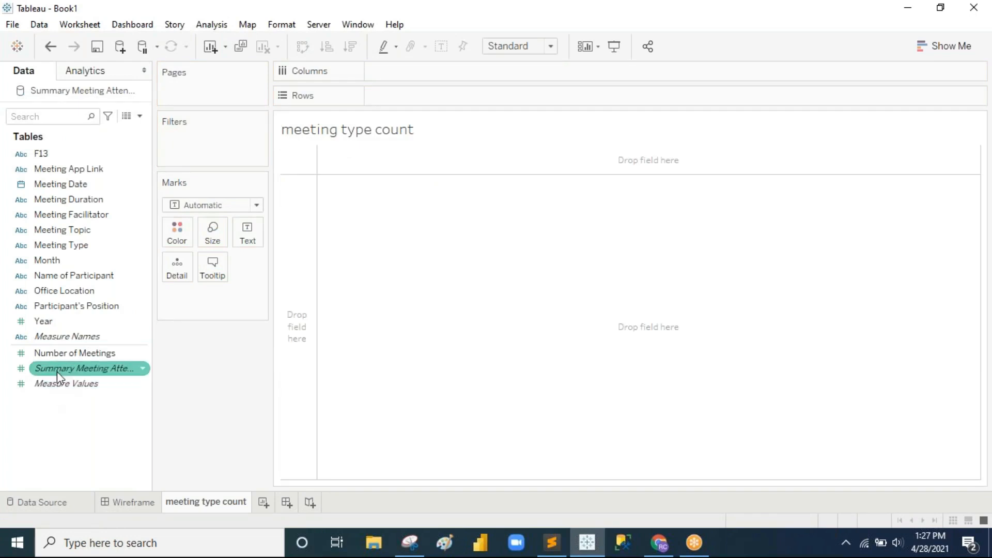
mouse_move(68, 383)
mouse_down()
mouse_move(175, 303)
mouse_move(411, 87)
mouse_move(409, 71)
mouse_up()
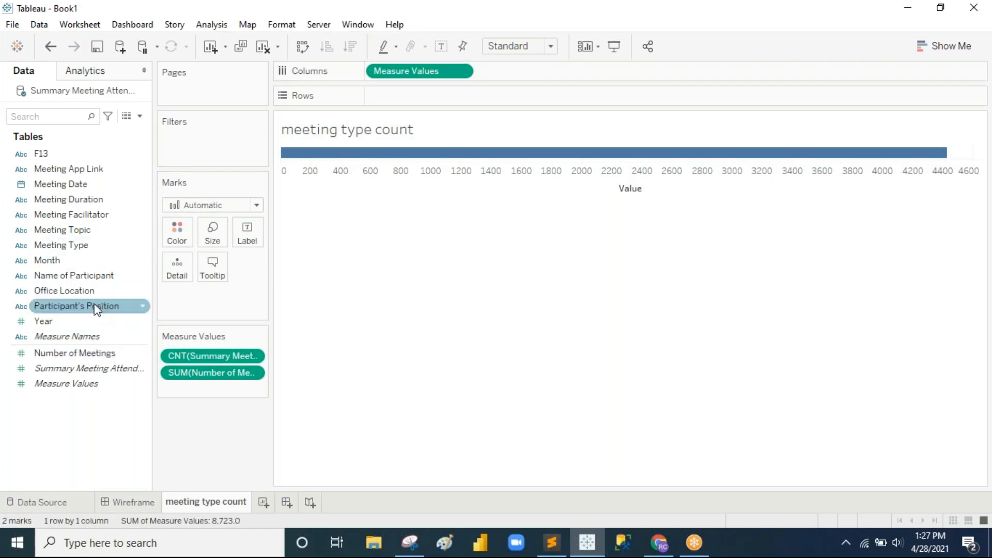
Step: Chart SUM(Number of Meetings) split by Meeting Type
drag(90, 251, 428, 98)
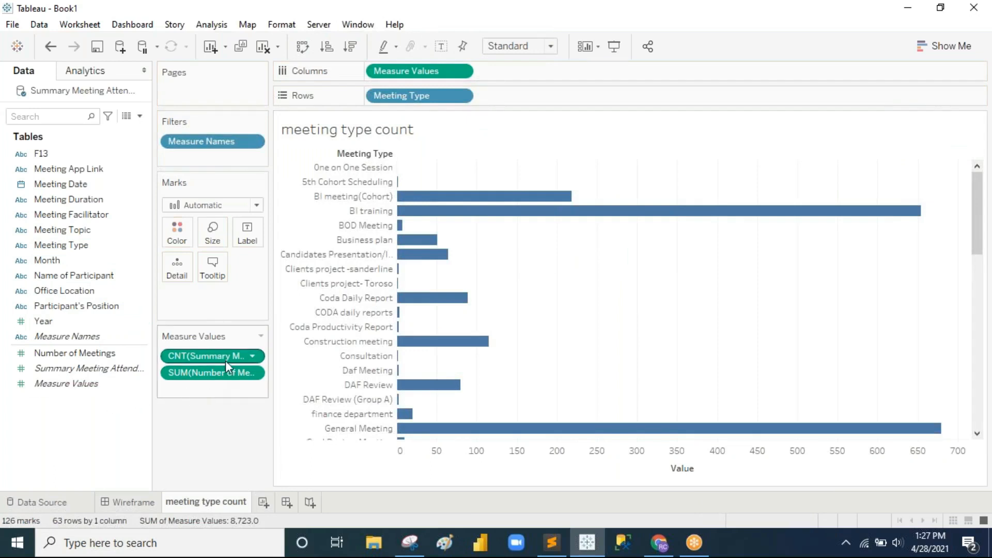
drag(225, 355, 67, 369)
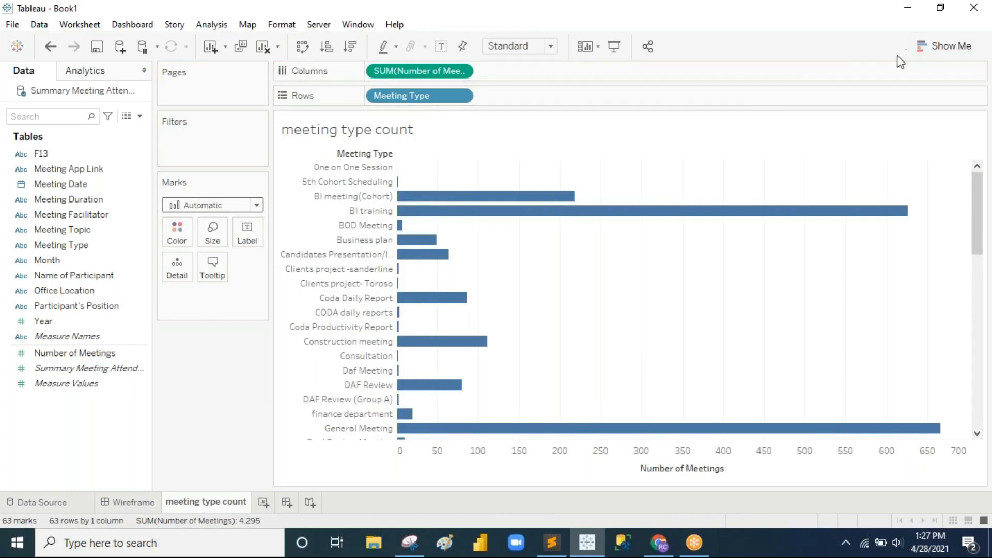
drag(412, 96, 57, 173)
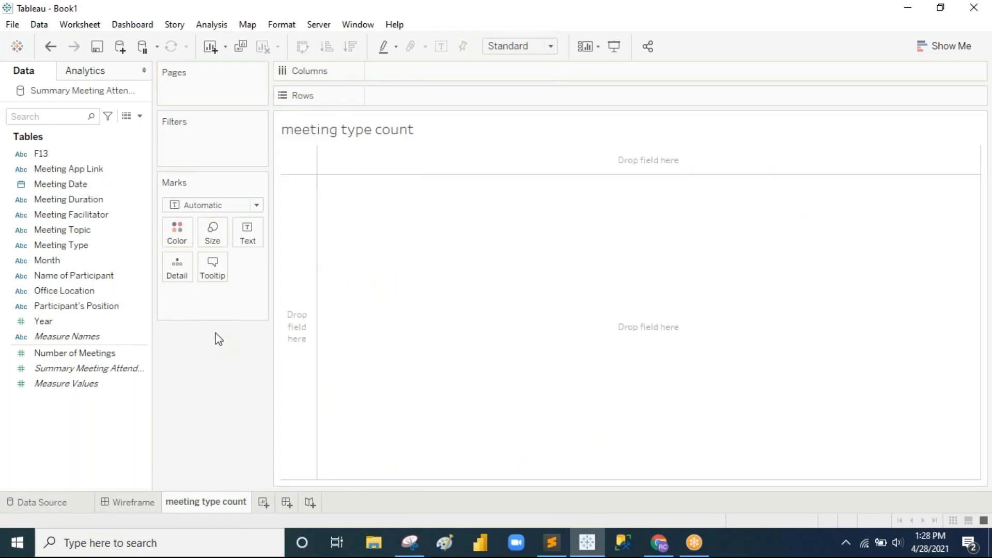
drag(78, 353, 415, 94)
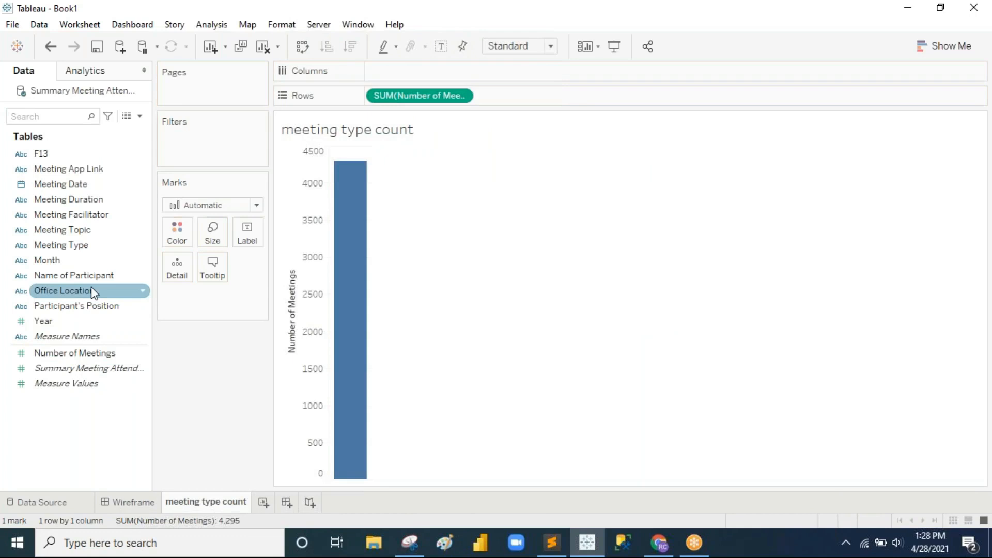
drag(75, 245, 411, 70)
Step: Turn it into a one-row text table sorted descending, led by General Meeting at 666
click(951, 46)
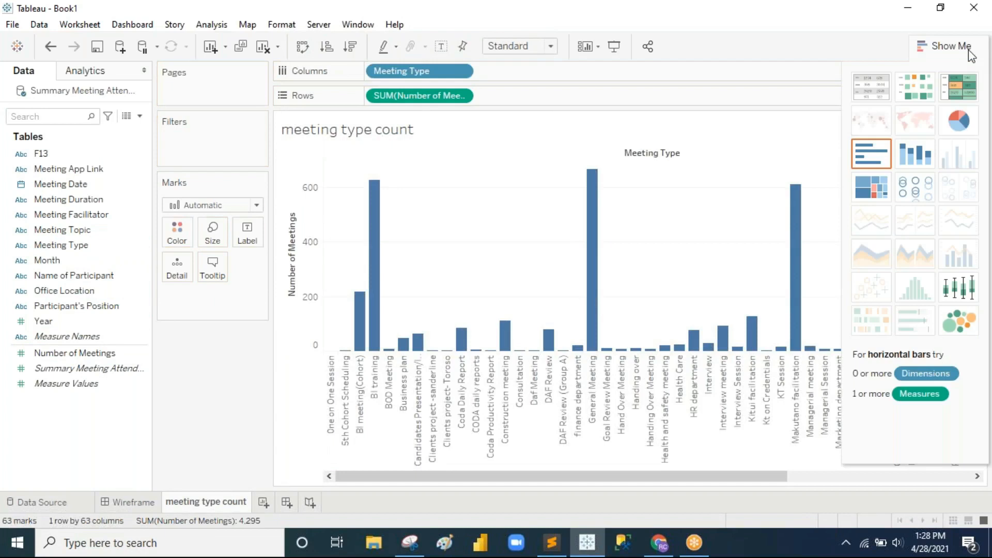
click(876, 80)
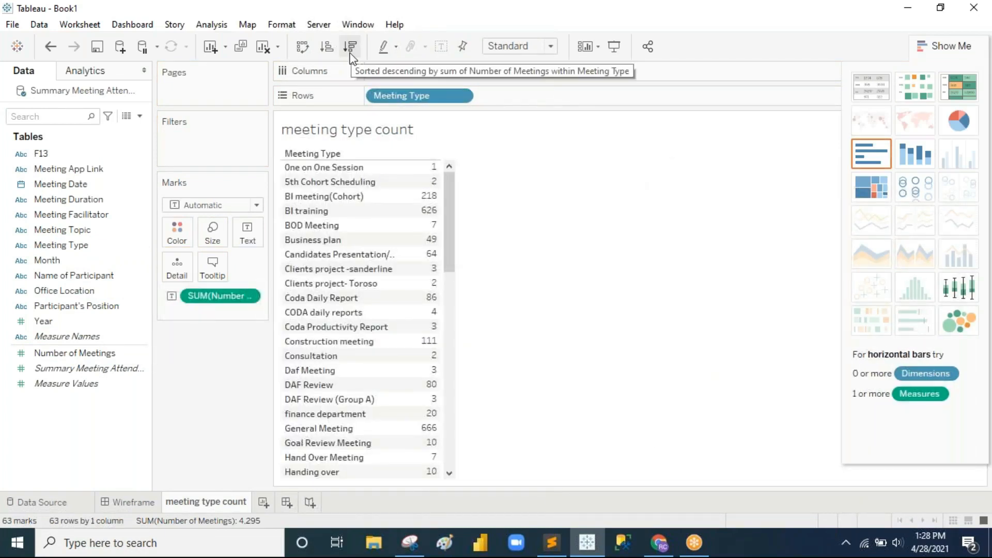
click(304, 46)
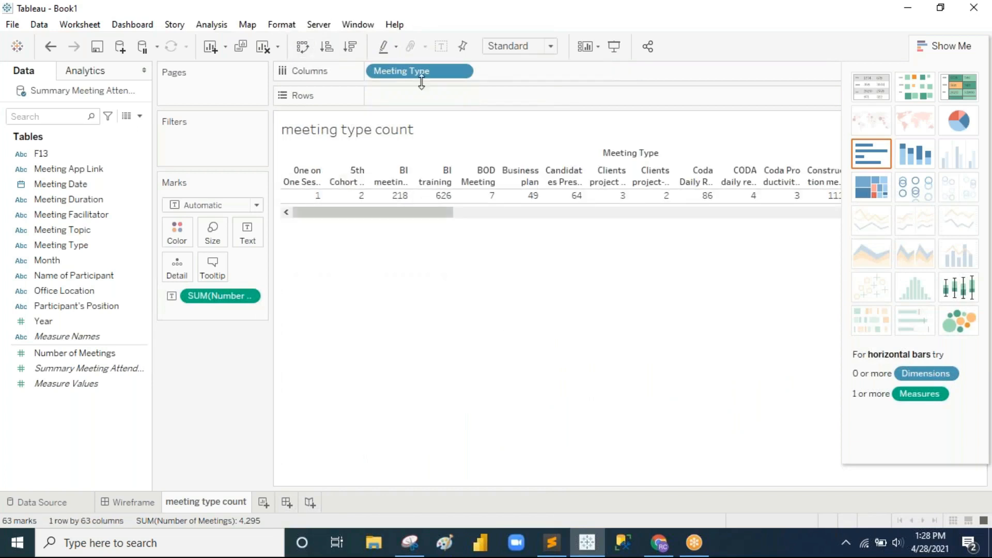
click(351, 47)
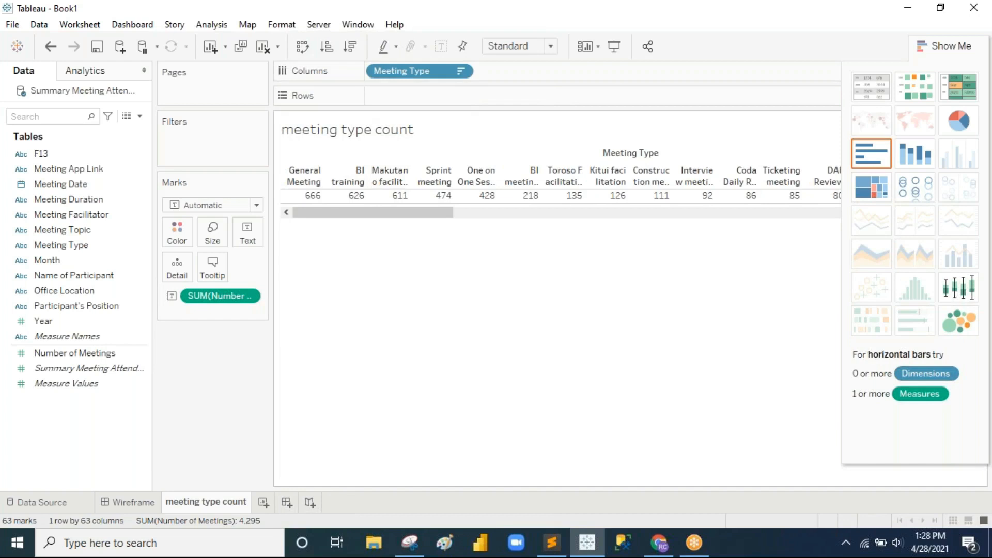
click(944, 47)
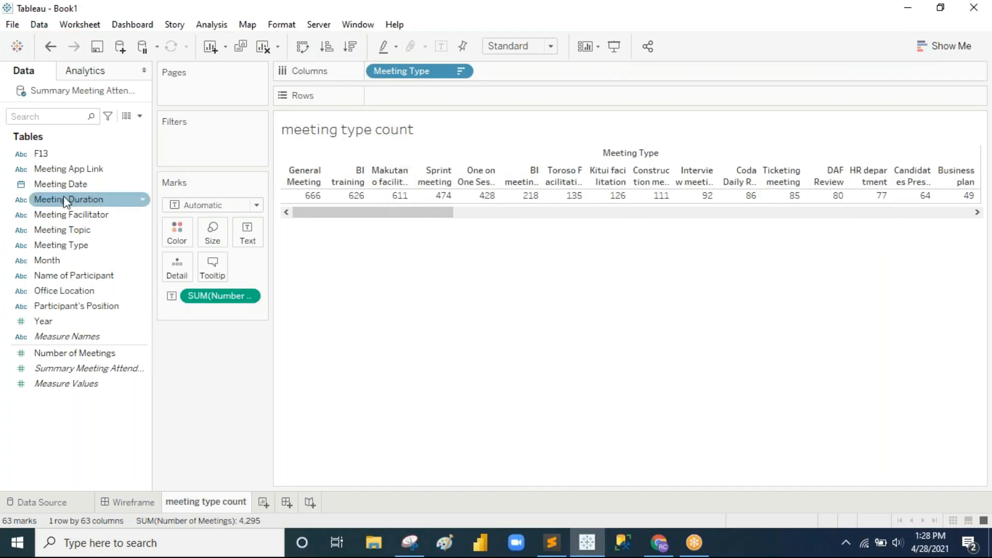
Step: Filter Meeting Type to the top 10 by Number of Meetings
mouse_move(72, 248)
mouse_down()
mouse_move(207, 156)
mouse_move(206, 136)
mouse_up()
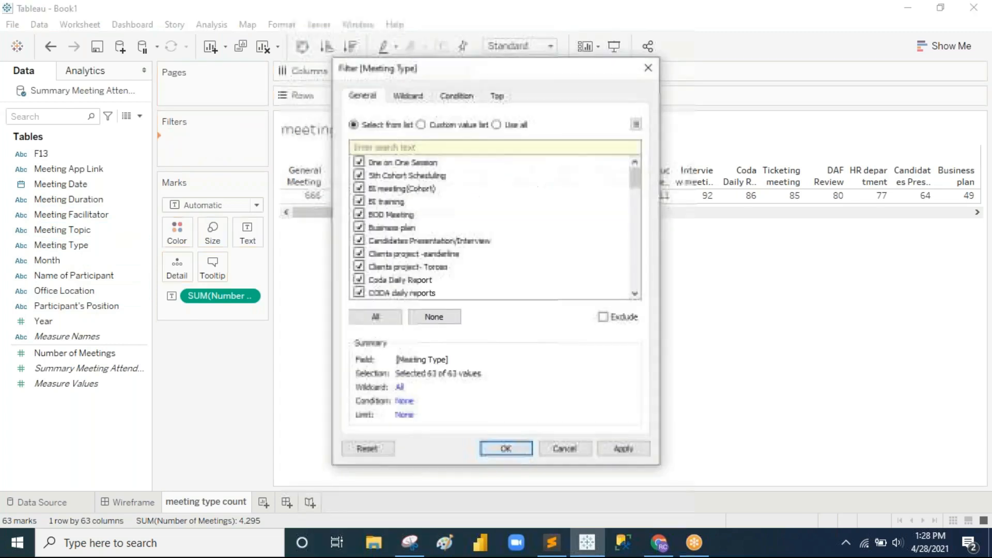
click(496, 96)
click(353, 133)
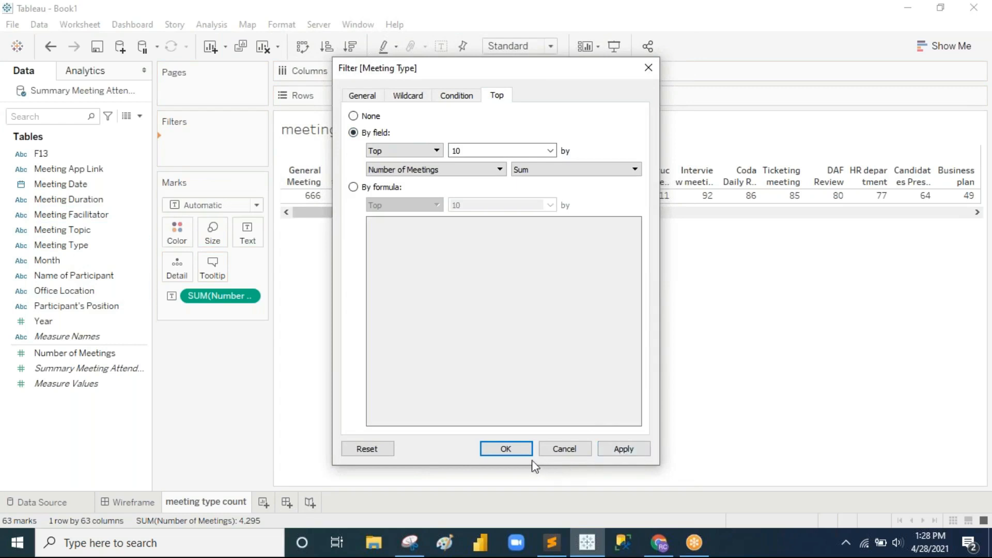
click(515, 453)
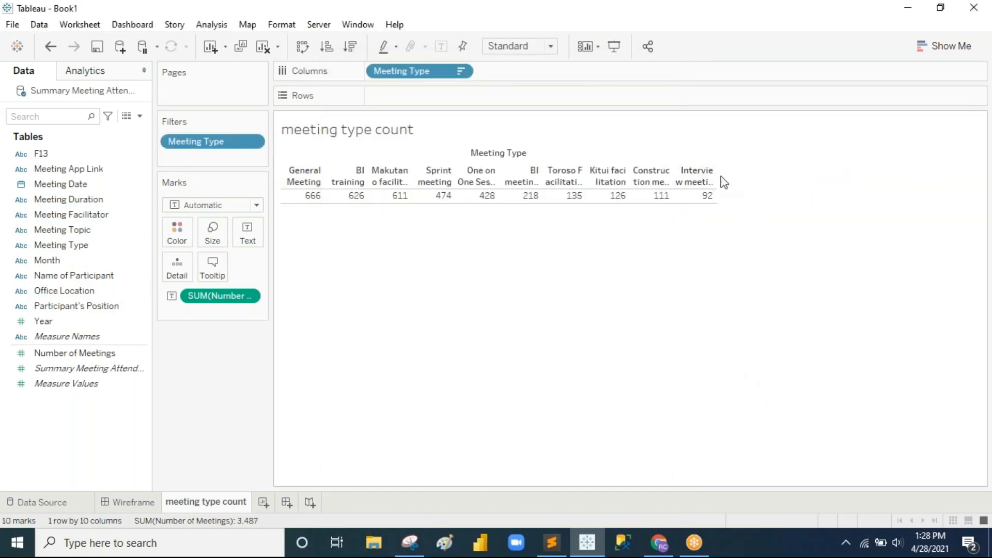
Step: Resize the columns to show full meeting type names and make the value row taller
drag(716, 179, 742, 177)
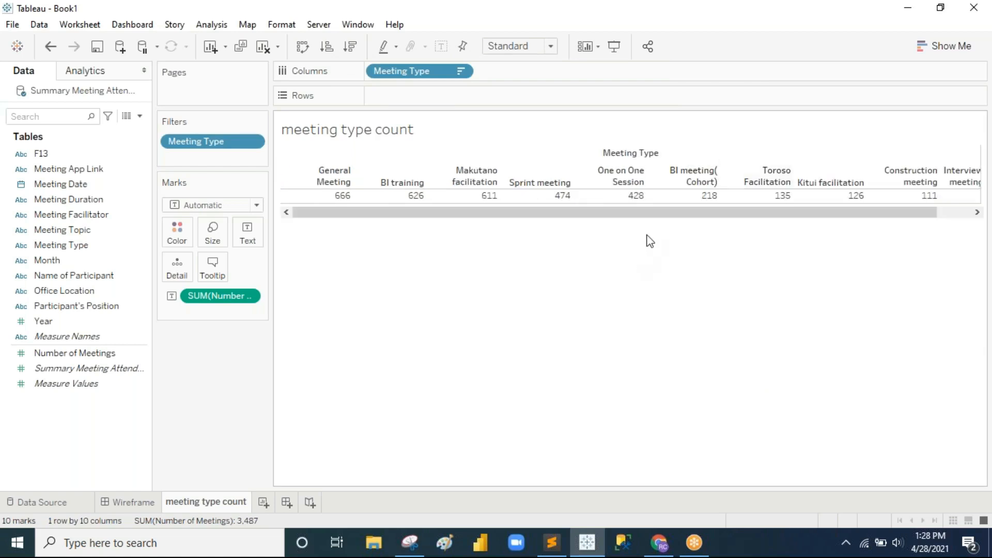
drag(353, 171, 345, 171)
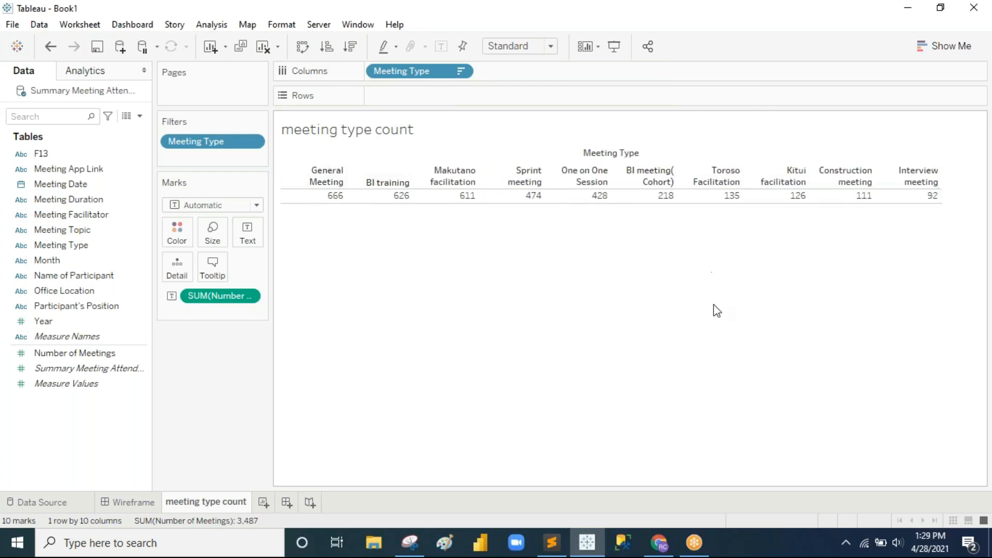
drag(574, 203, 585, 230)
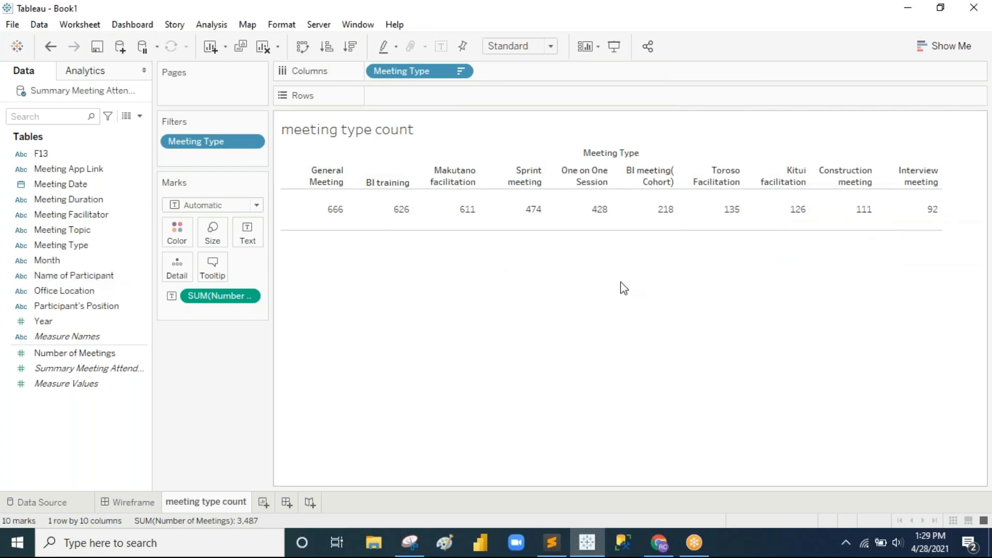
Step: Format the Meeting Type column headers as bold, black, size 10 text
right_click(324, 174)
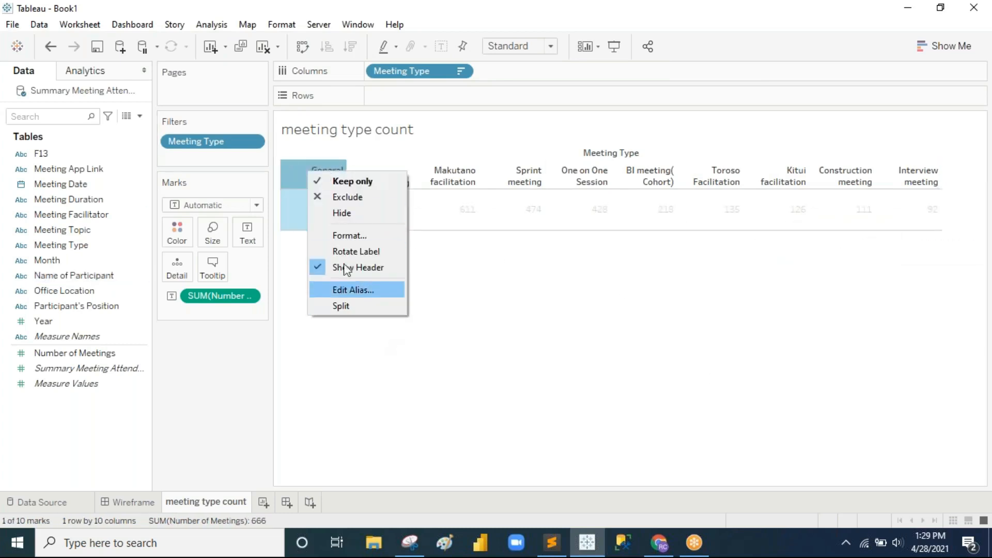
click(349, 236)
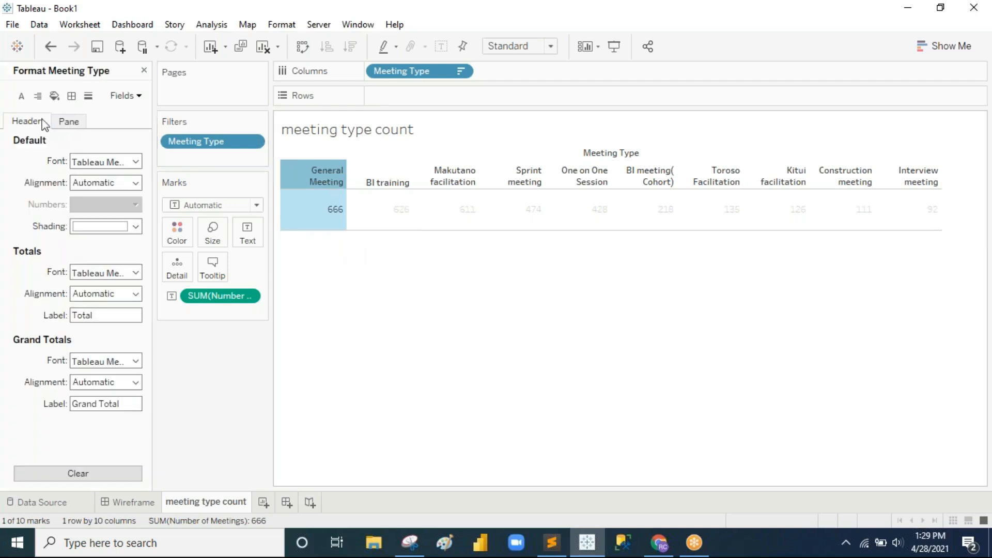
click(22, 96)
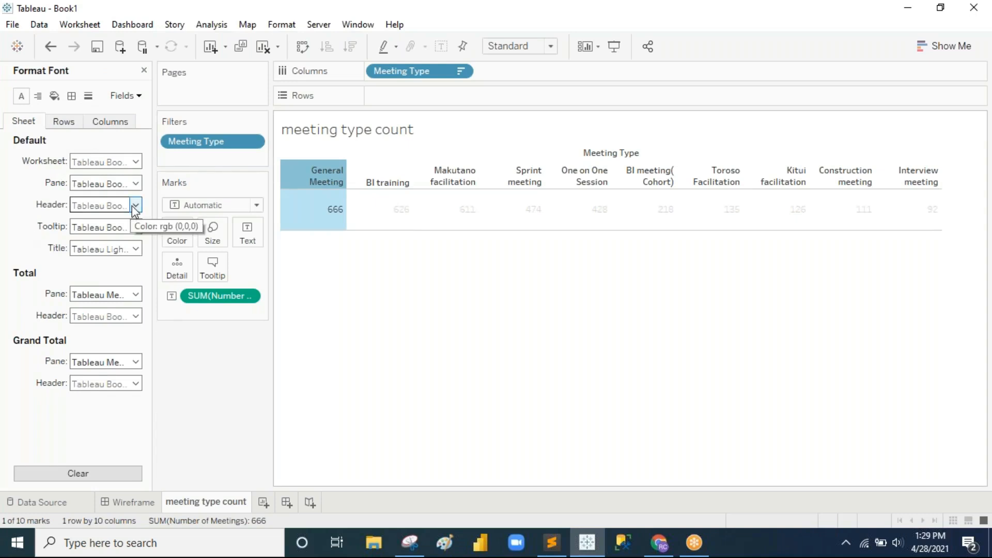
click(113, 121)
click(136, 205)
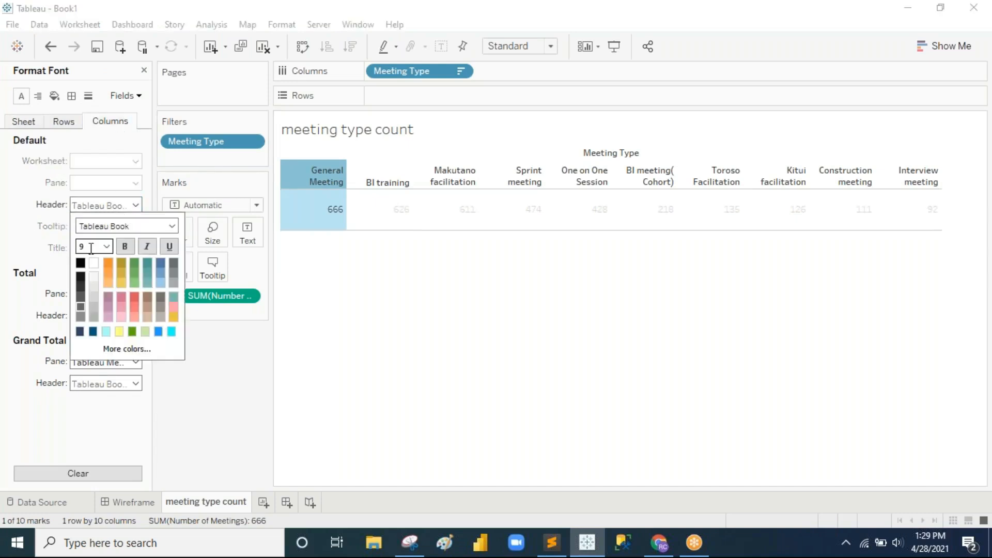
click(81, 264)
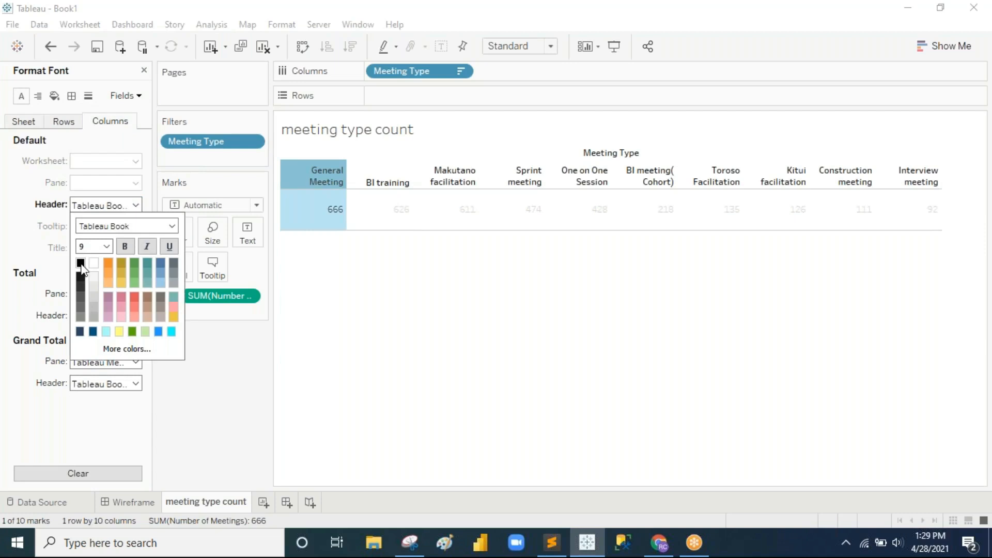
click(127, 246)
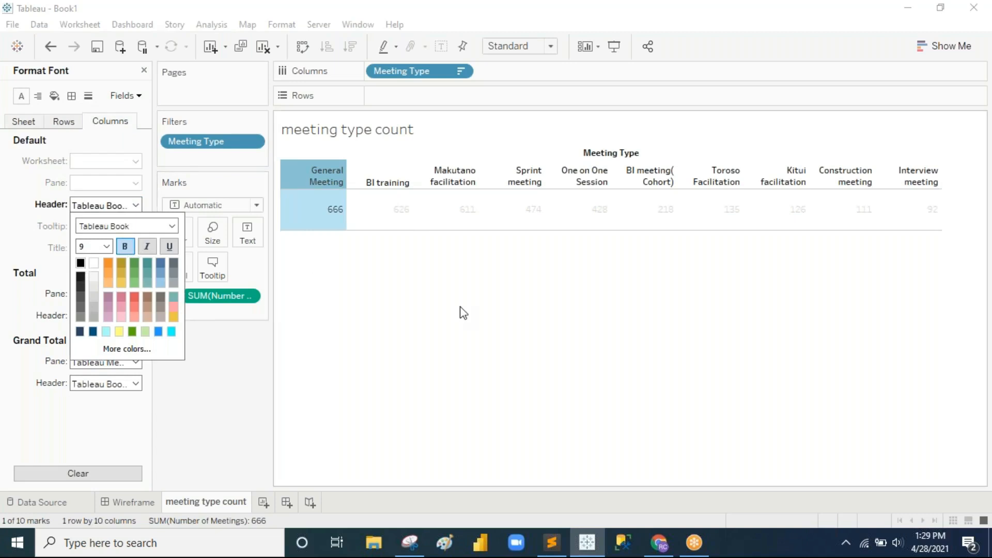
click(103, 246)
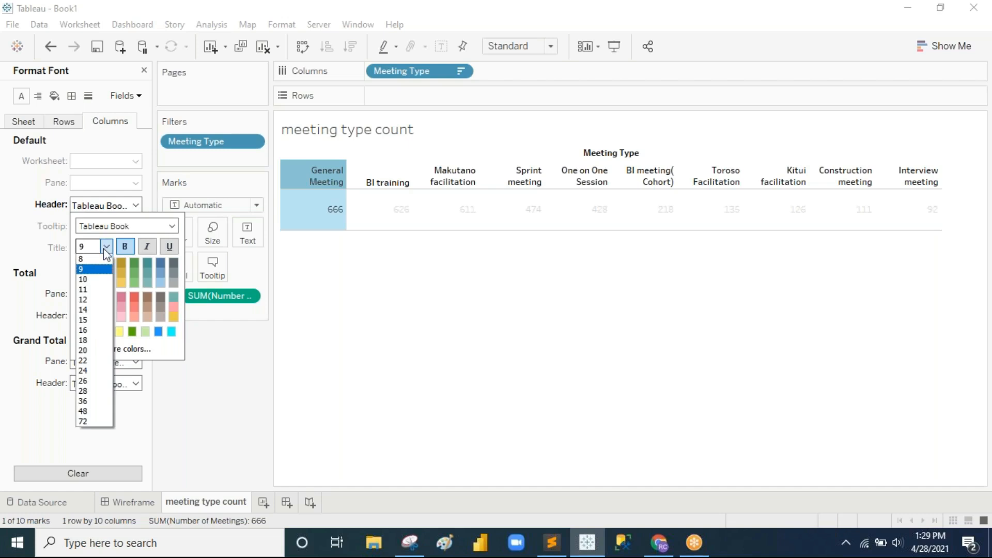
click(95, 279)
click(367, 305)
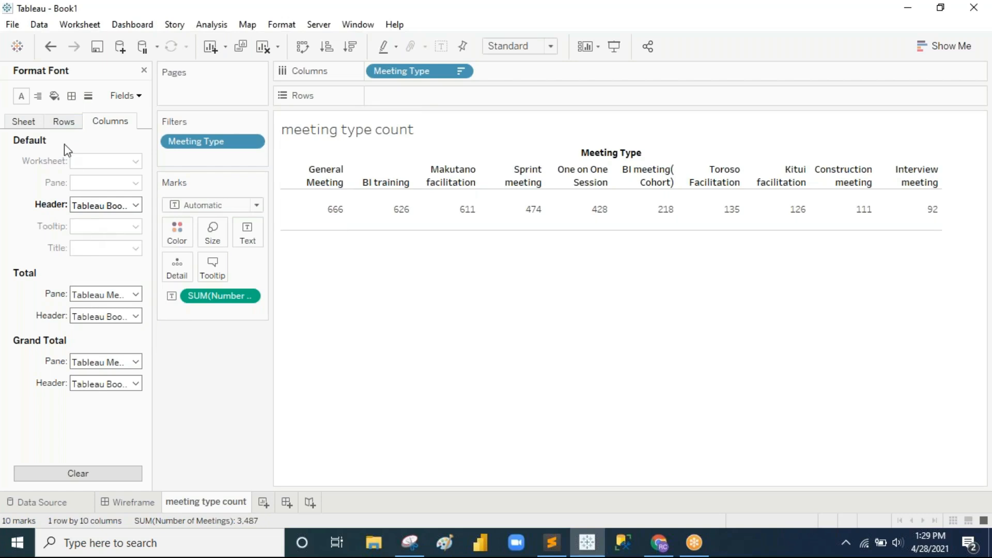
Step: Make the sheet's count values size 15, bold and black
click(64, 123)
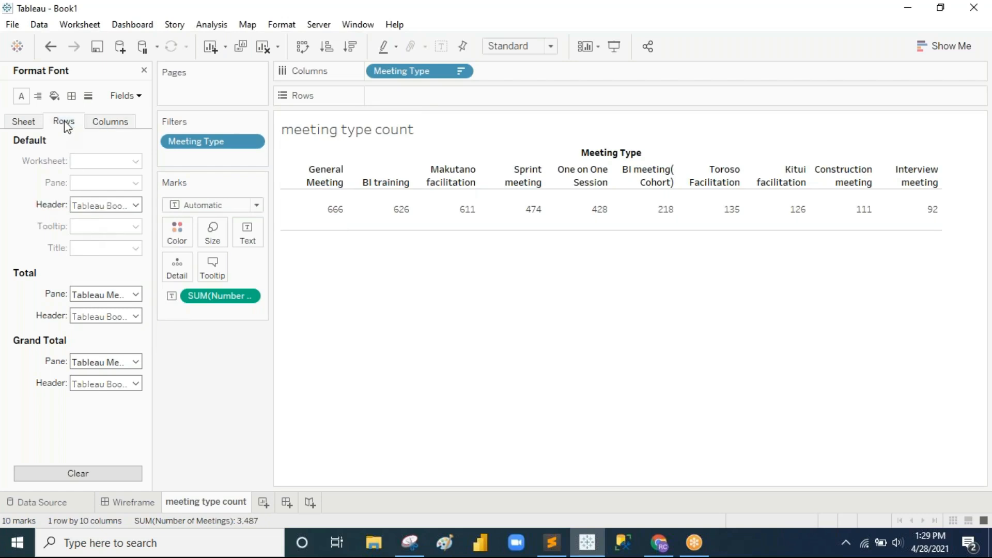
click(33, 123)
click(137, 187)
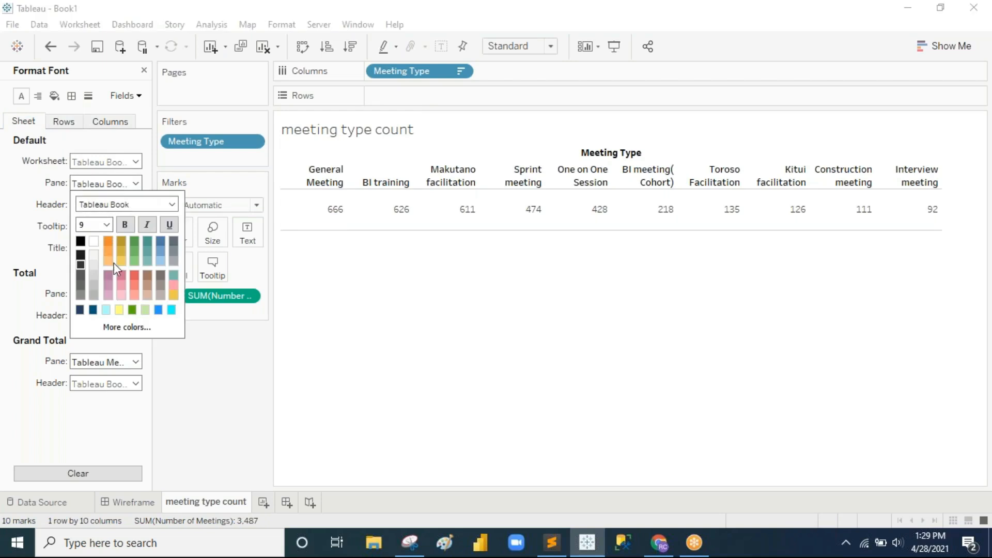
click(107, 225)
click(96, 298)
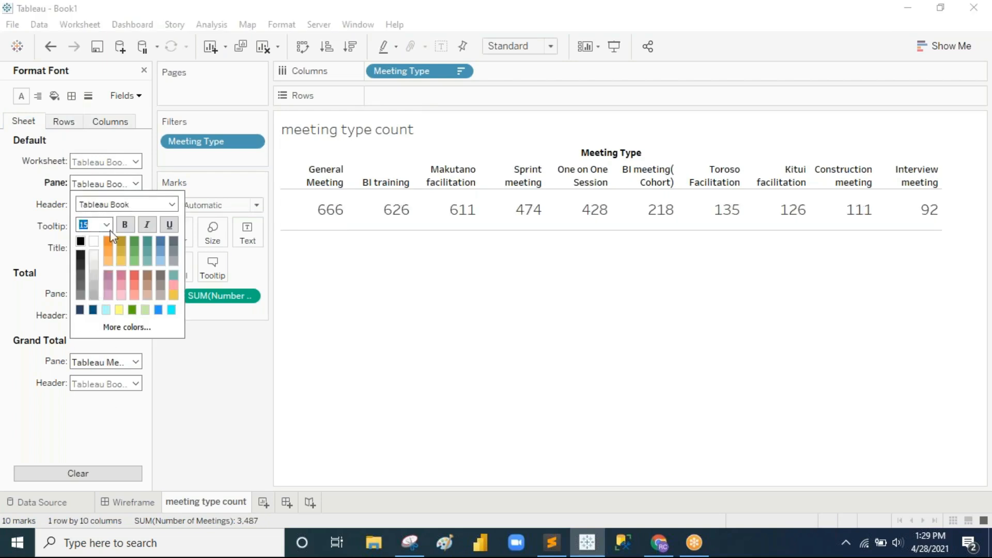
click(123, 226)
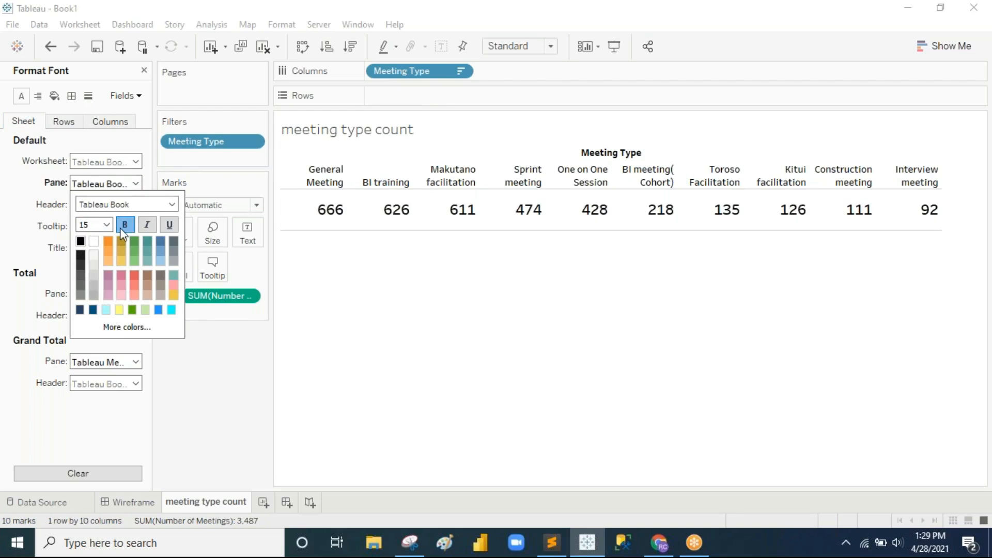
click(174, 296)
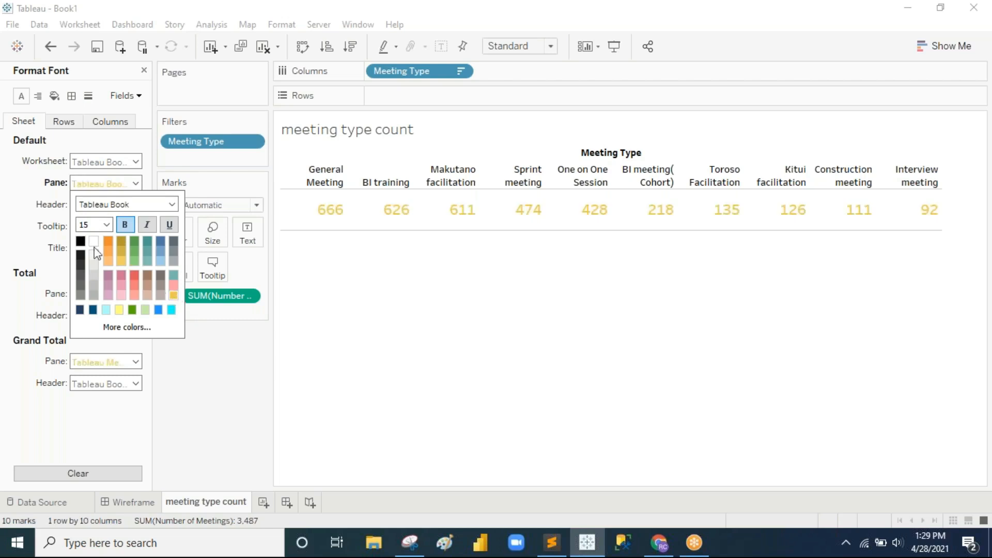
click(79, 240)
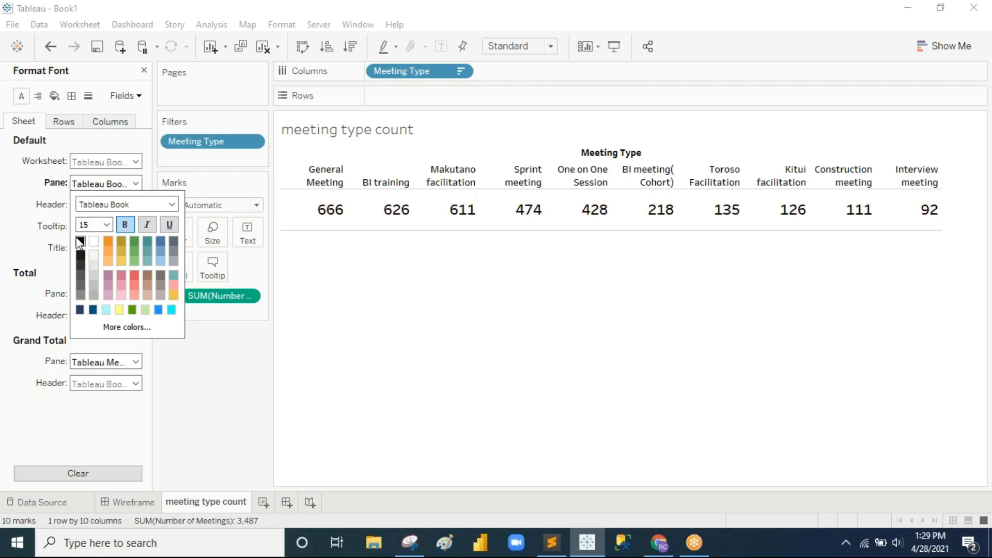
click(628, 383)
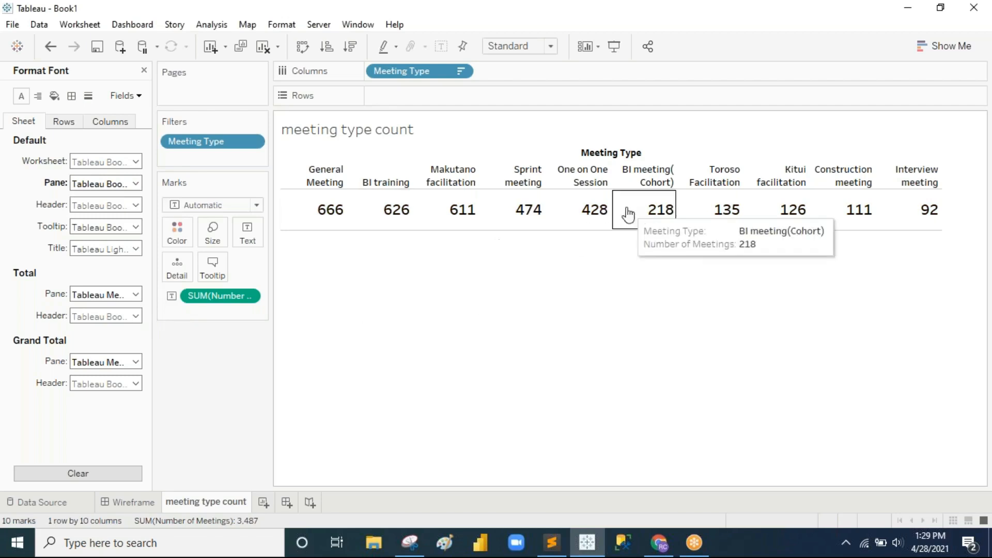
Step: Set horizontal alignment to Center for both the count values and Meeting Type headers
click(38, 96)
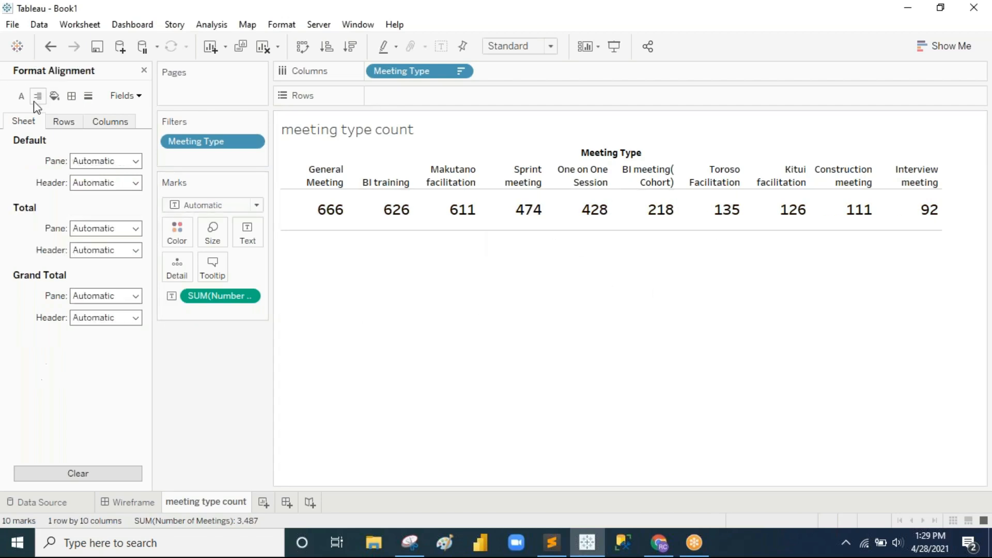
click(135, 162)
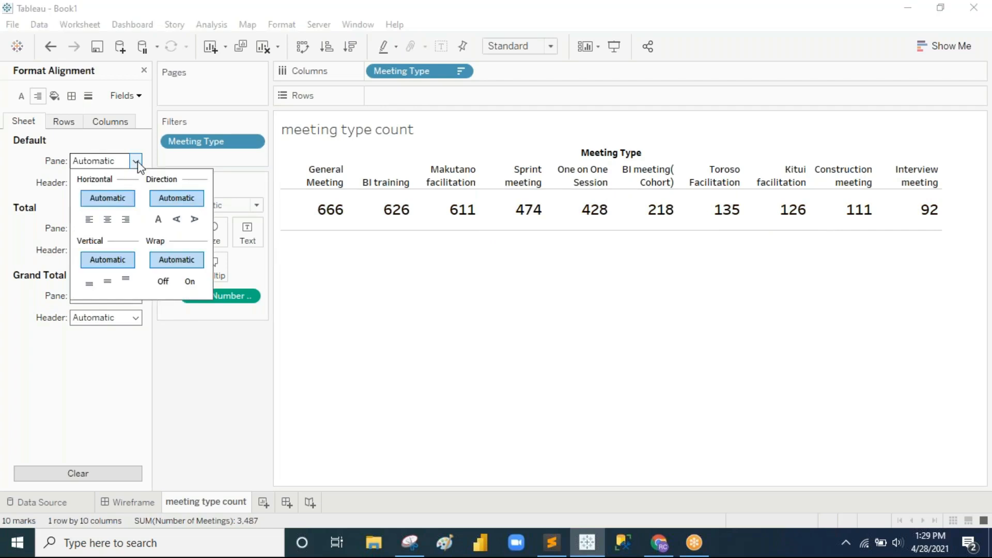
click(108, 220)
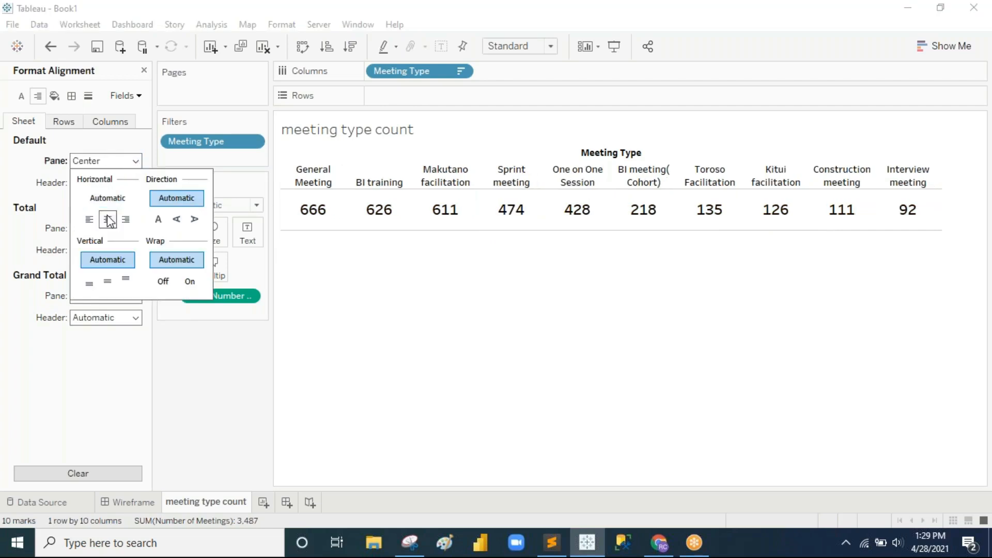
click(357, 288)
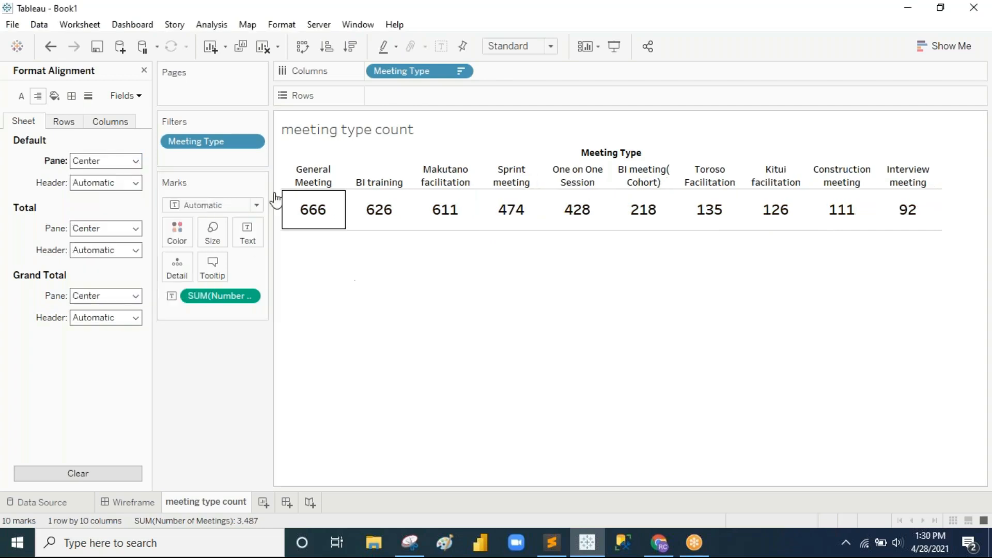
click(135, 183)
click(109, 247)
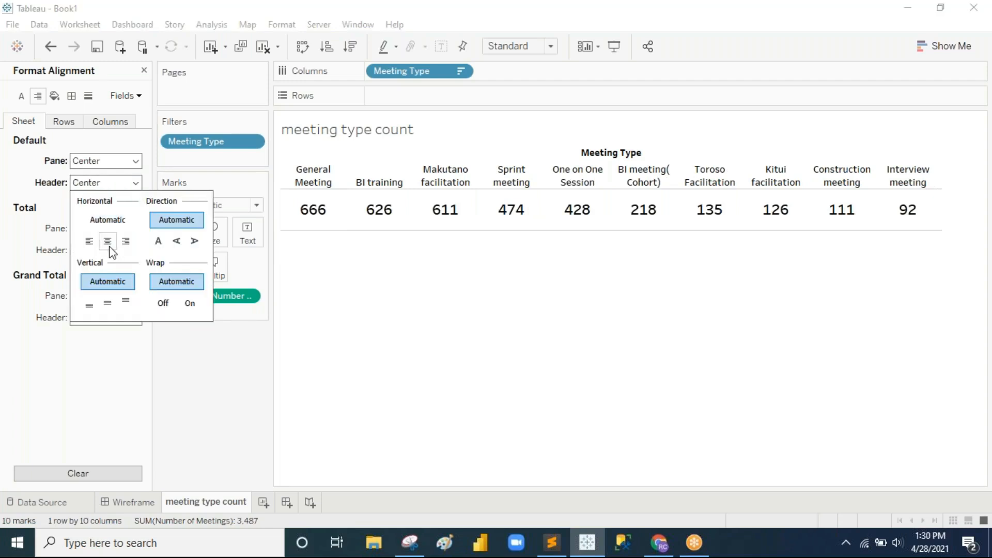
click(436, 269)
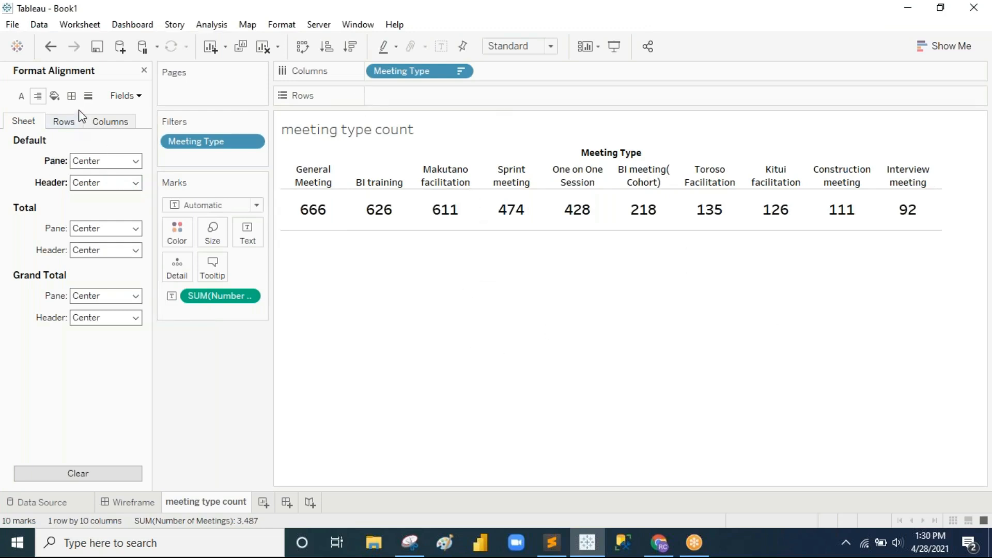
click(71, 96)
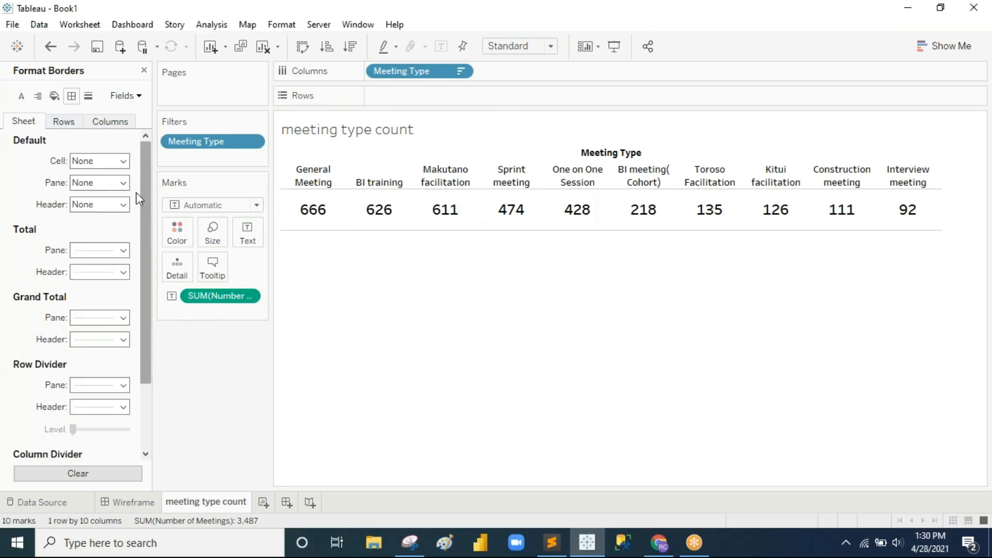
Step: Give the cells, pane and headers thin solid black borders
click(124, 161)
click(87, 256)
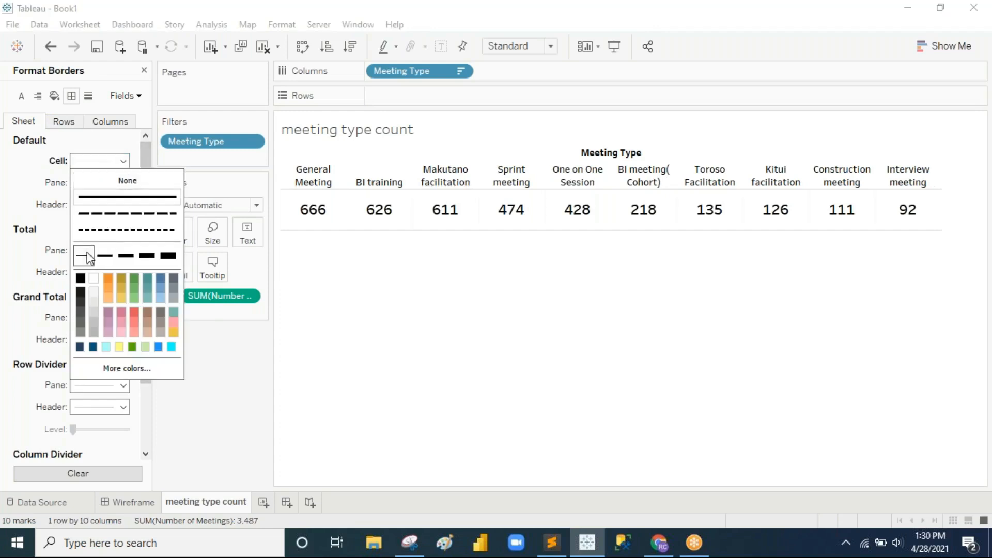
click(83, 279)
click(449, 304)
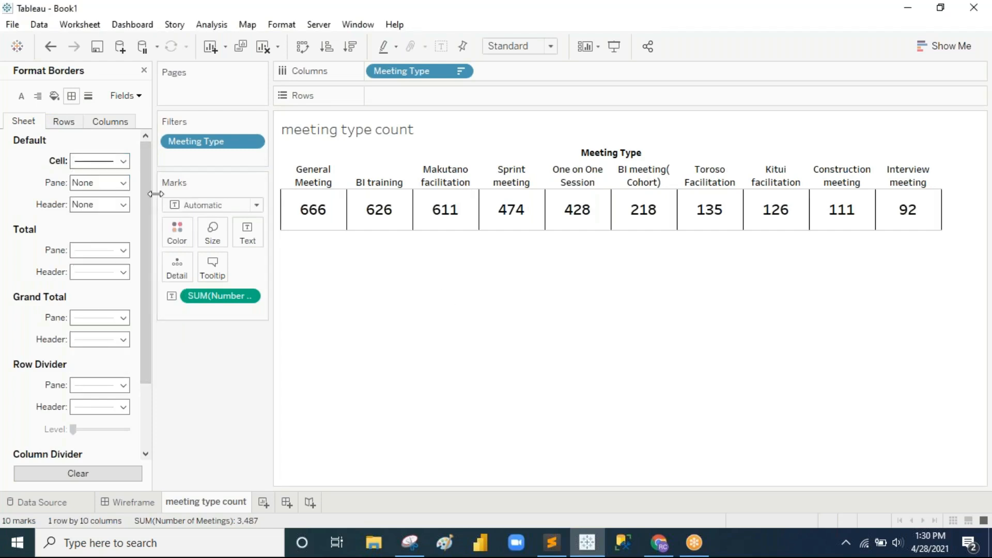
click(124, 183)
click(80, 299)
click(25, 189)
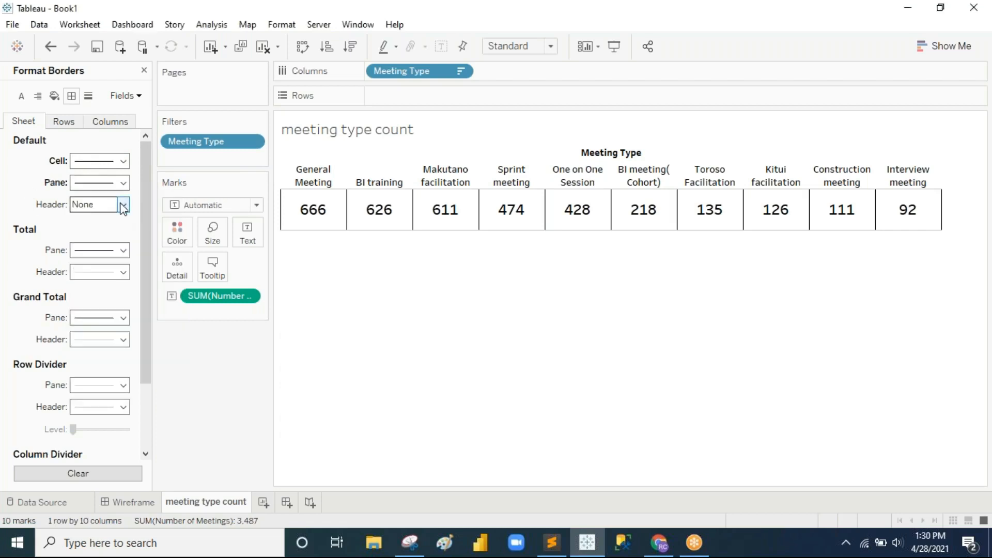
click(123, 205)
click(87, 303)
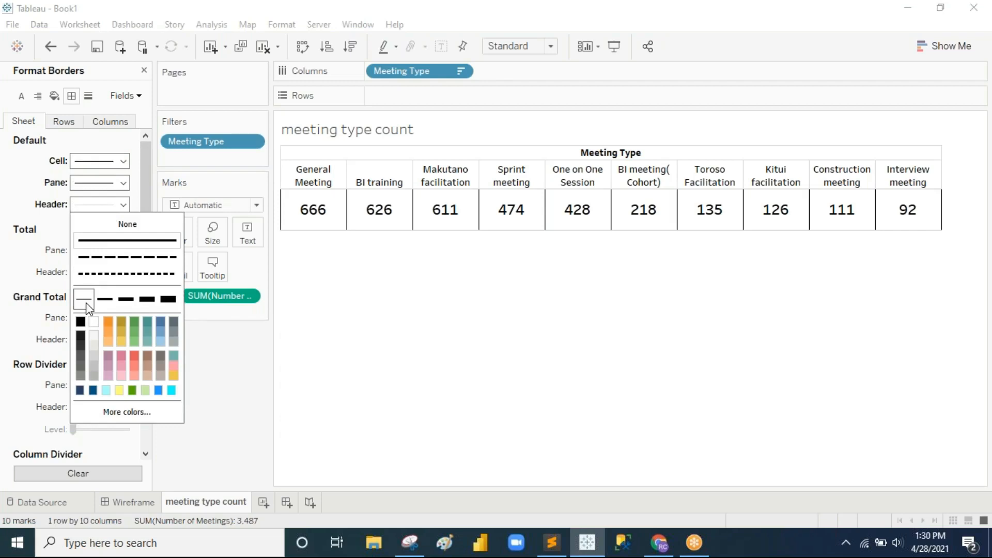
click(80, 322)
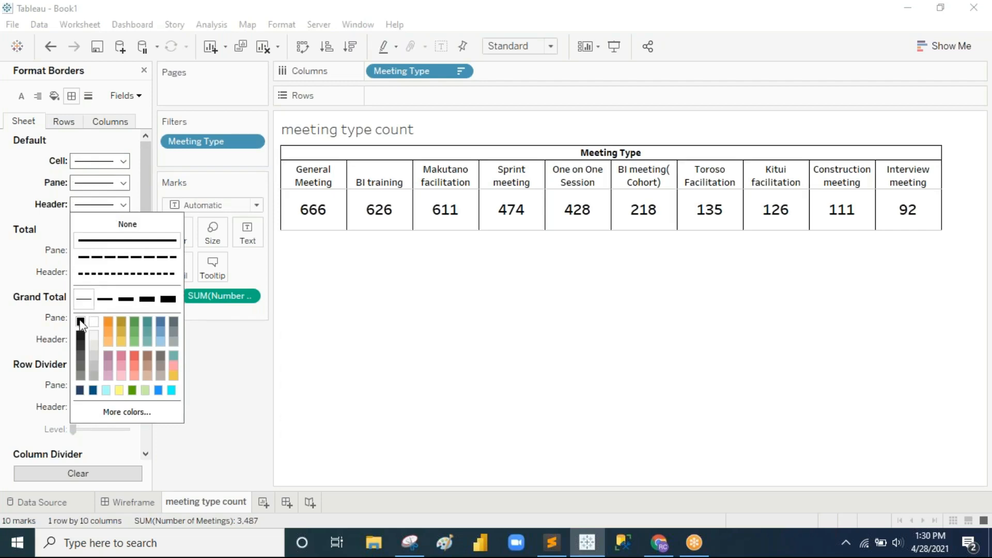
click(379, 336)
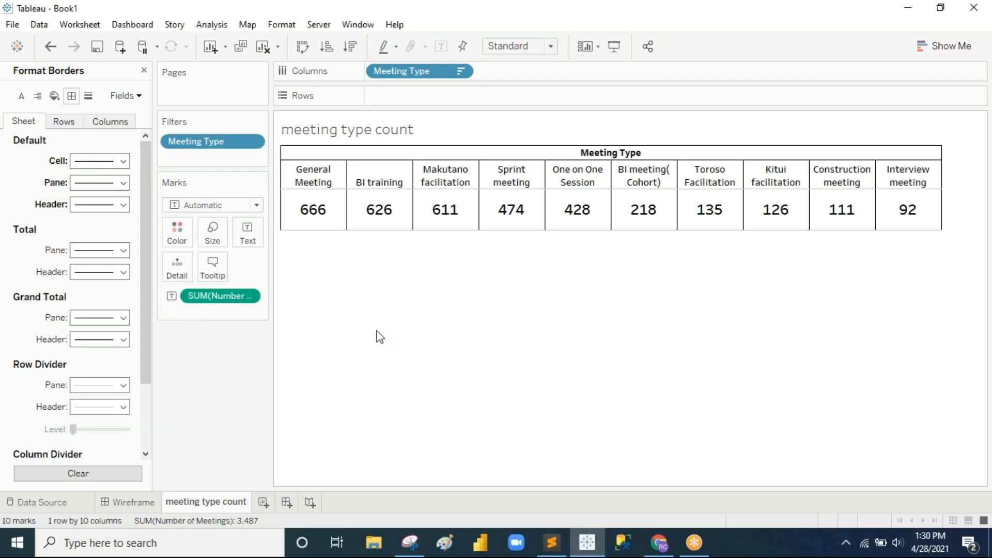
Step: Add thin black row dividers and open the Meeting Type filter for editing
click(64, 128)
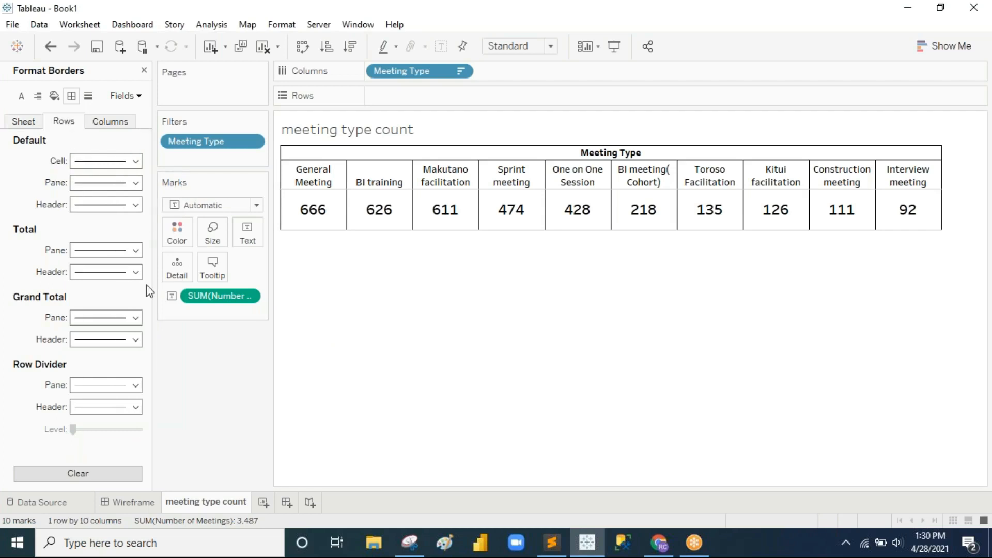
click(134, 386)
click(84, 254)
click(83, 276)
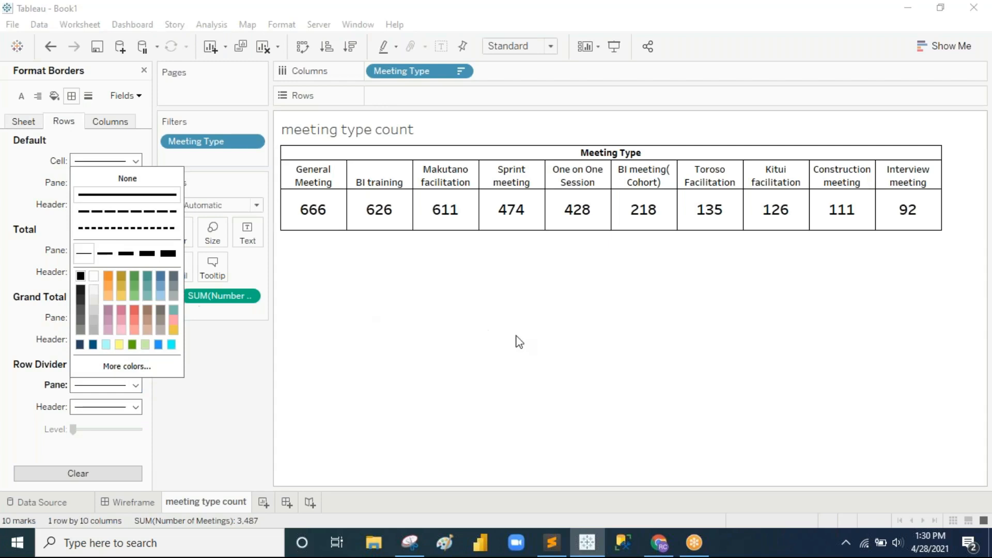
click(488, 336)
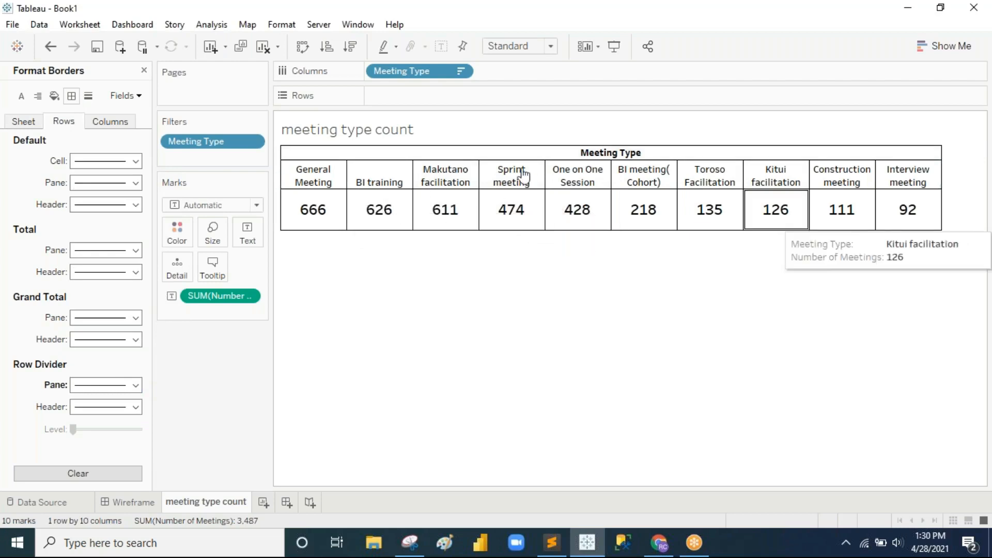
click(253, 141)
click(243, 158)
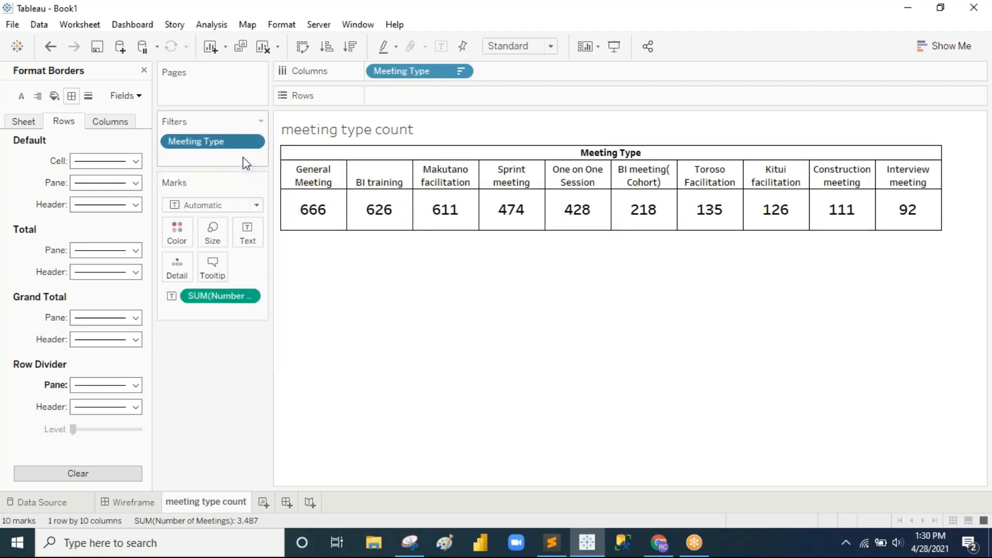
Step: Change the Meeting Type top filter from 10 to 9
key(BackSpace)
key(BackSpace)
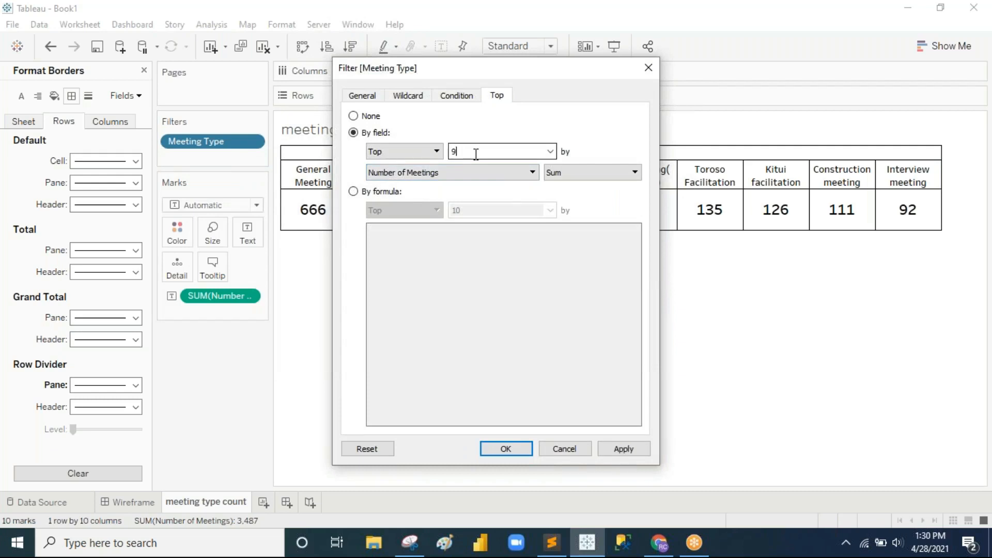
click(609, 456)
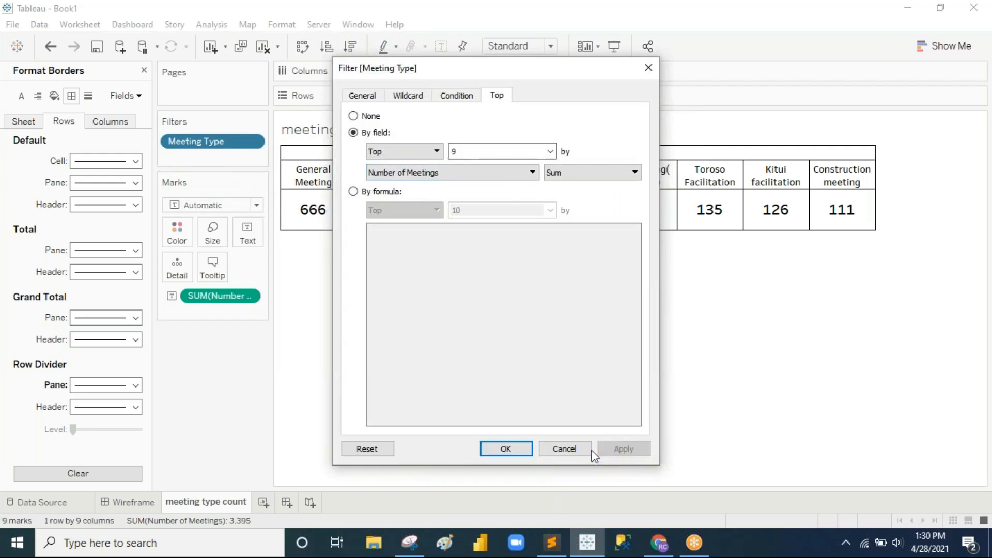
click(497, 448)
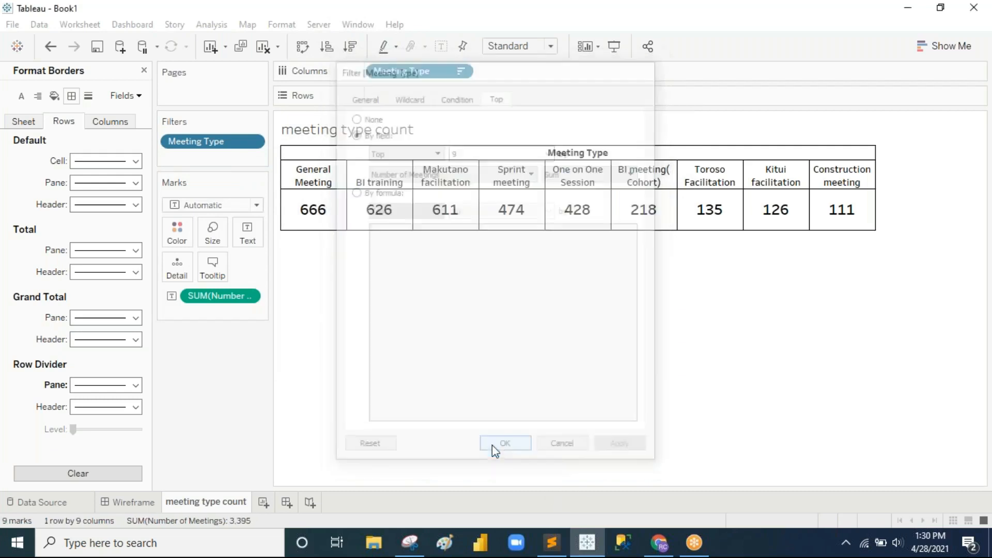
Step: Widen the meeting type columns across the view and compare with the Wireframe dashboard
click(872, 181)
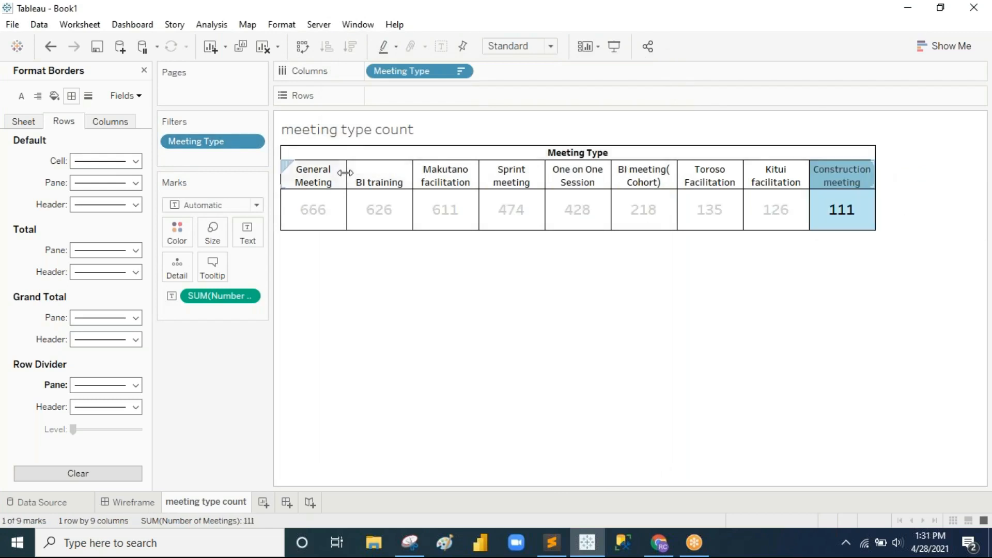
drag(348, 172, 353, 173)
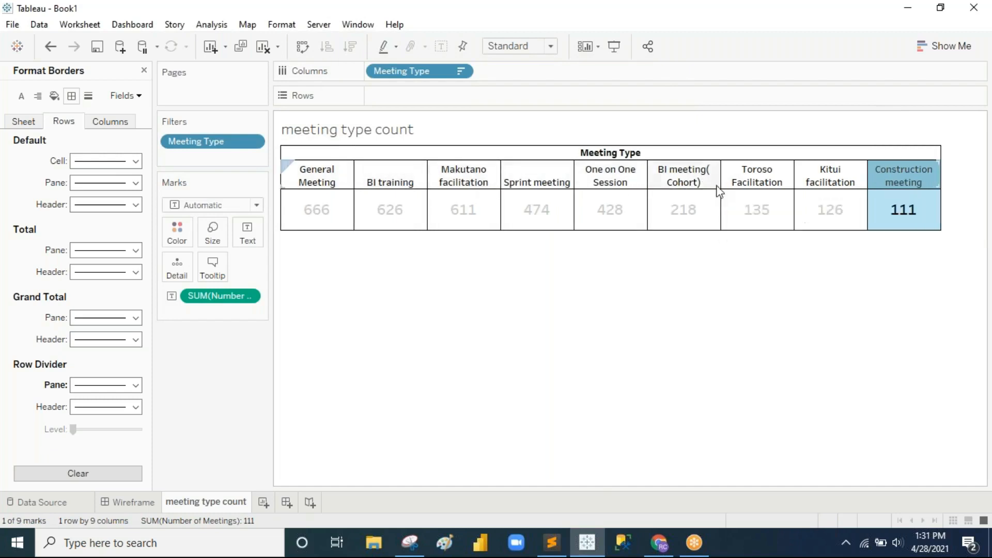
drag(721, 180, 727, 181)
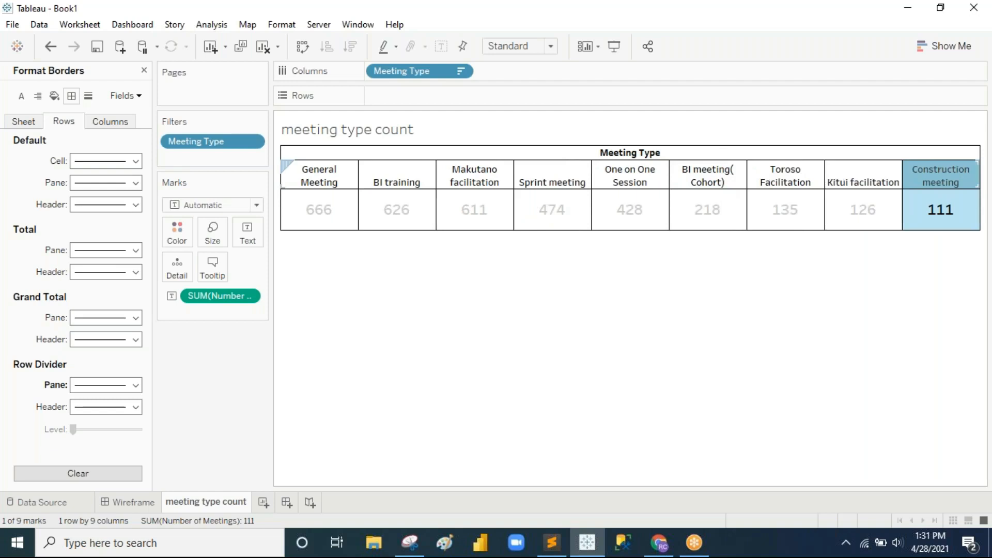
click(660, 360)
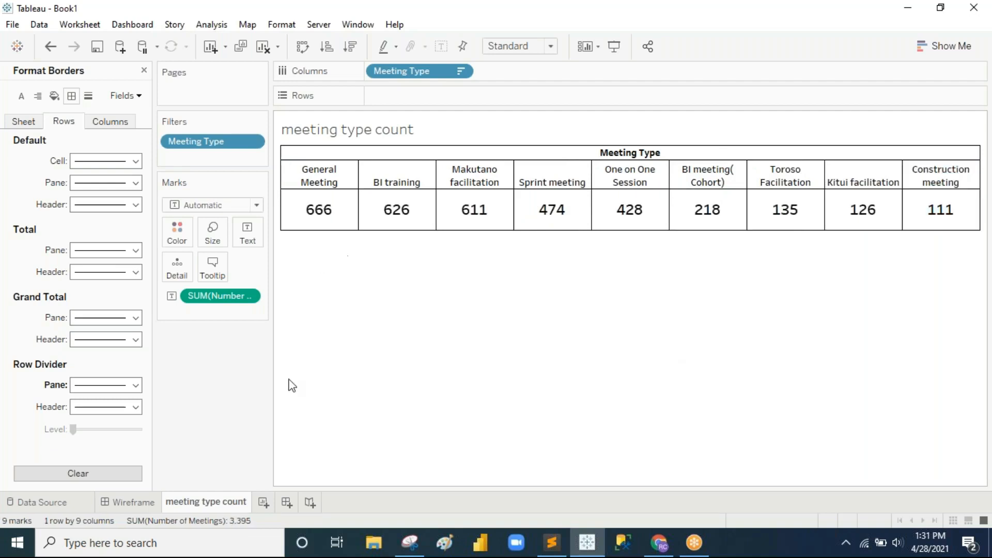
click(140, 503)
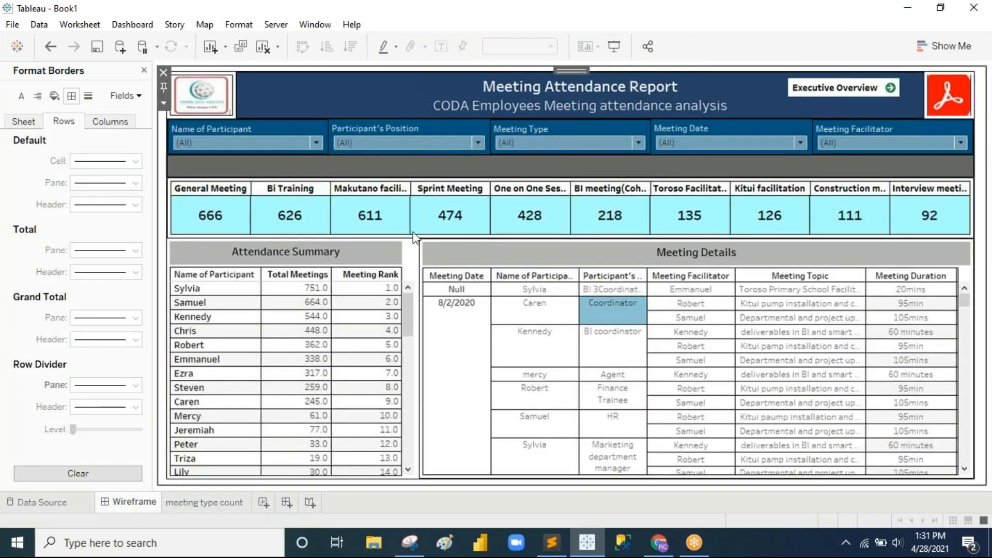
Step: Hide the Meeting Type field label row on the meeting type count sheet
click(199, 504)
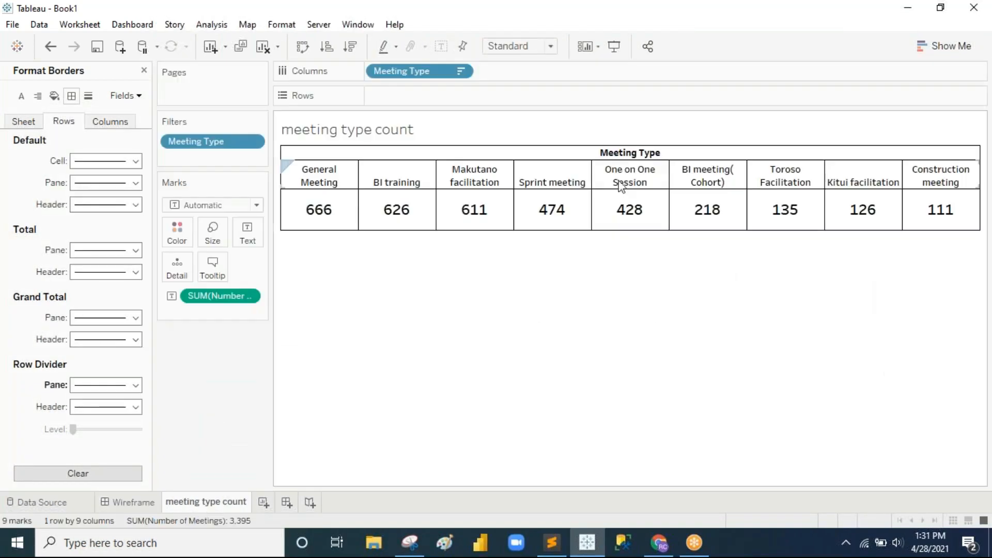
right_click(606, 155)
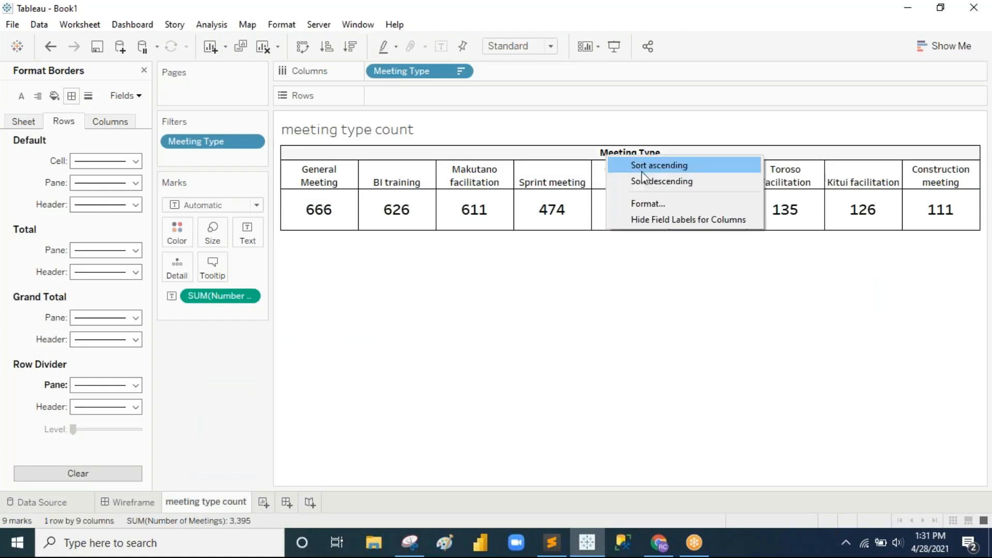
click(659, 220)
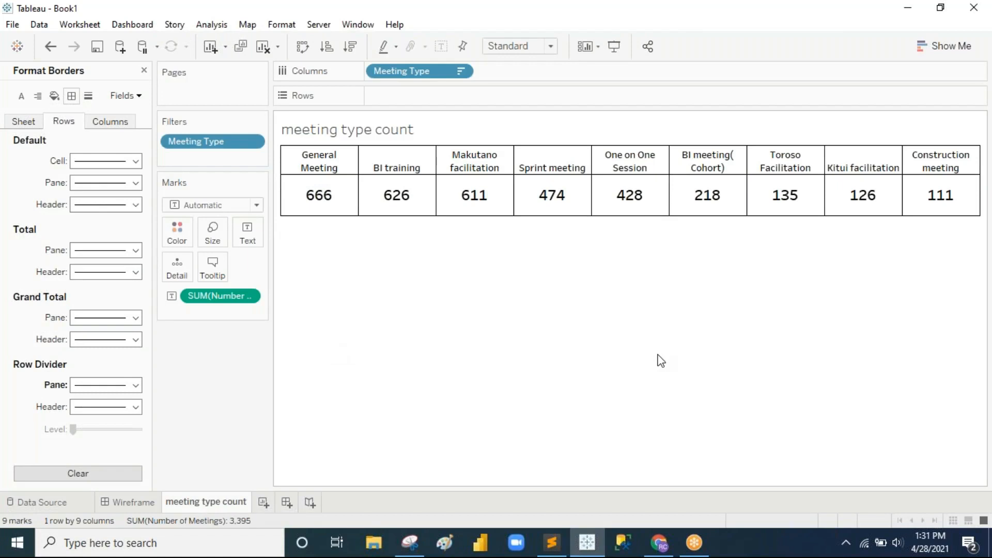
Step: Adjust the column header font size, trying 11 then a smaller size so labels wrap
click(21, 95)
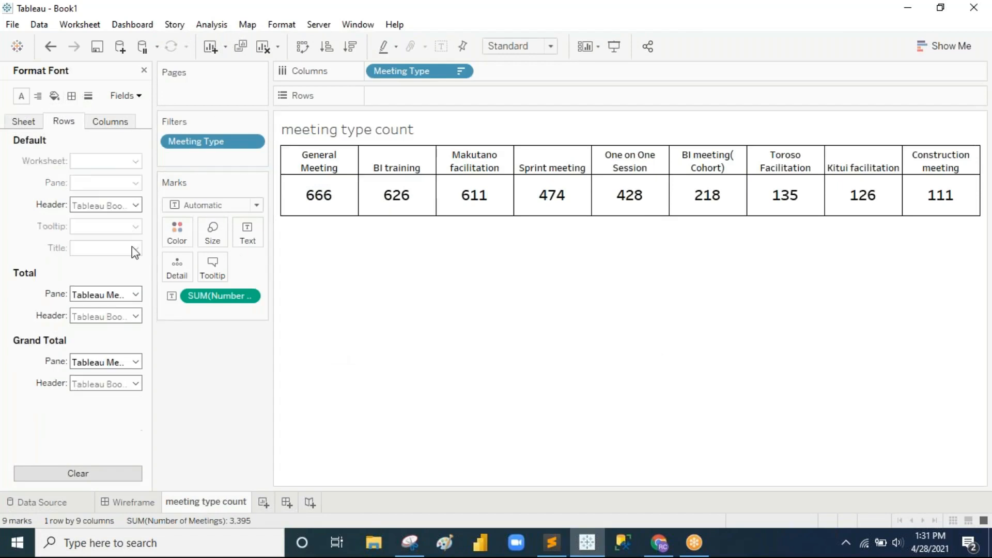
click(110, 121)
click(135, 205)
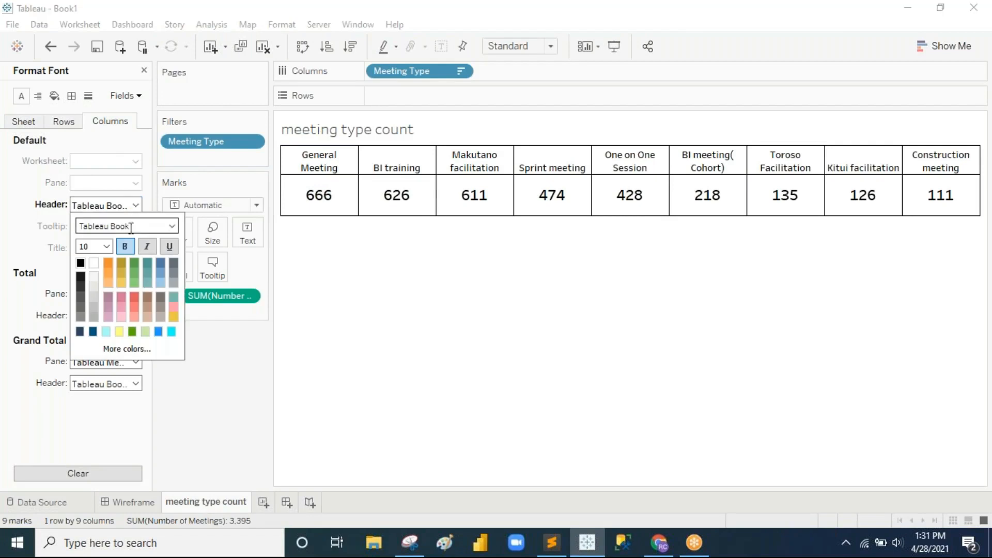
click(106, 247)
click(96, 289)
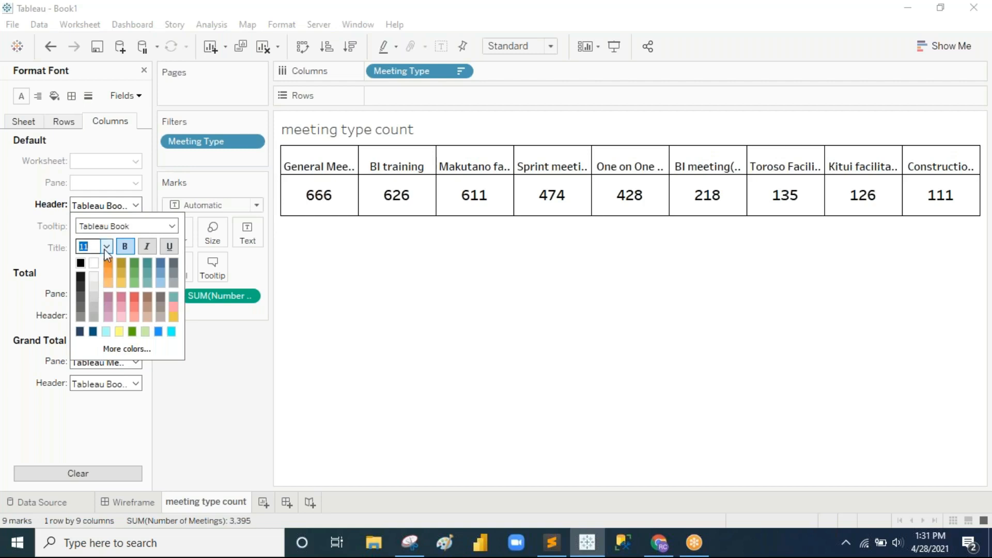
click(105, 246)
click(98, 280)
click(467, 299)
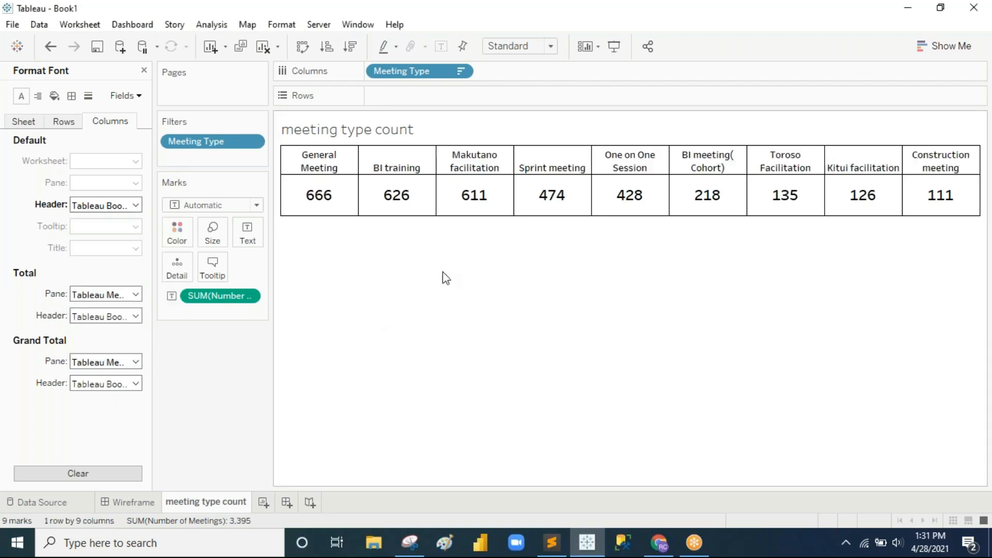
Step: Compare with the Wireframe dashboard, then bring up the sheet-wide shading settings
click(143, 505)
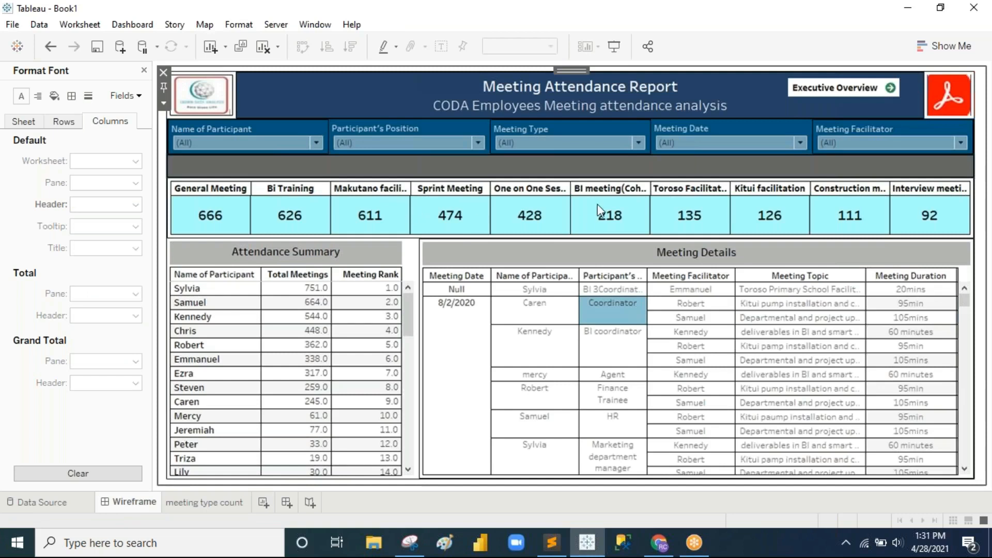
click(222, 503)
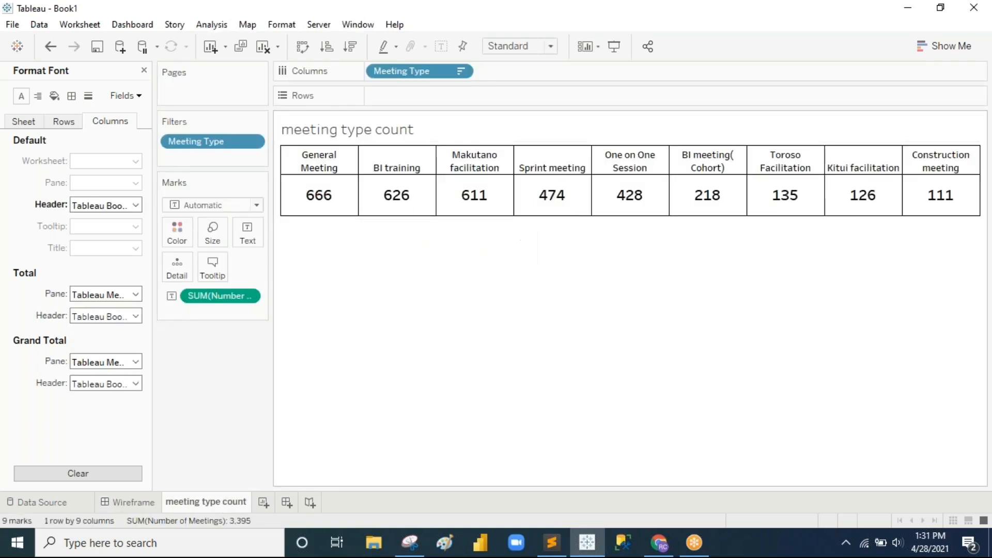
click(55, 97)
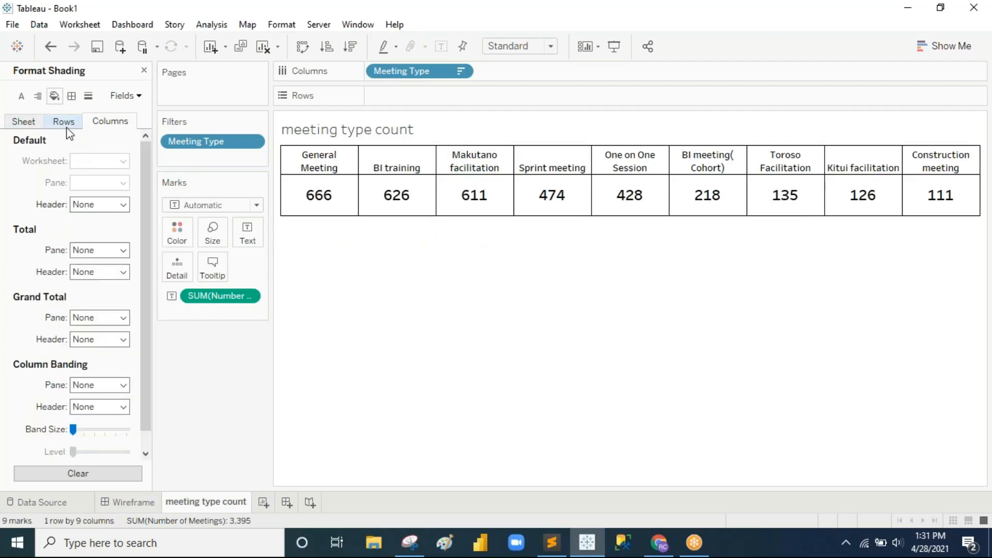
click(26, 123)
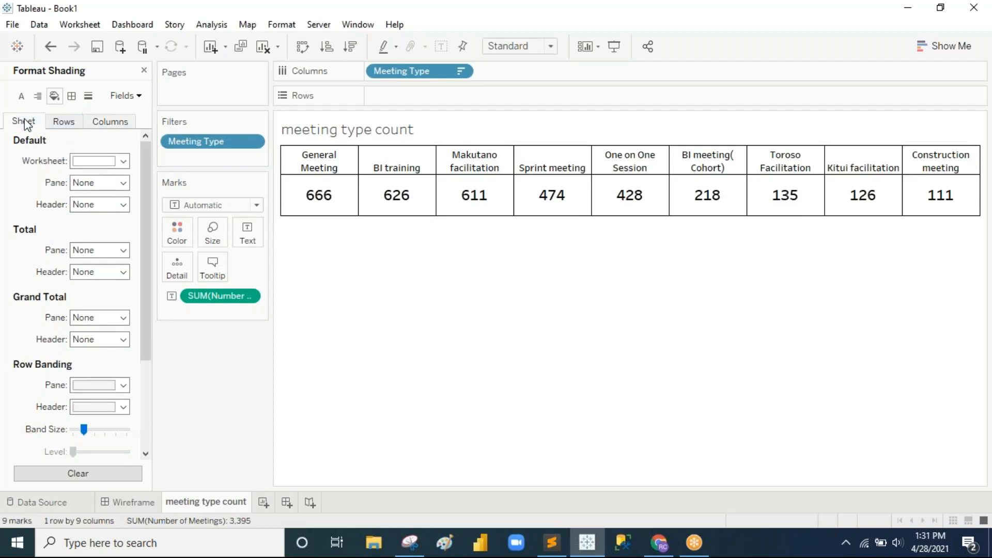
Step: Set Default Pane shading to light cyan and check the Wireframe dashboard
click(123, 184)
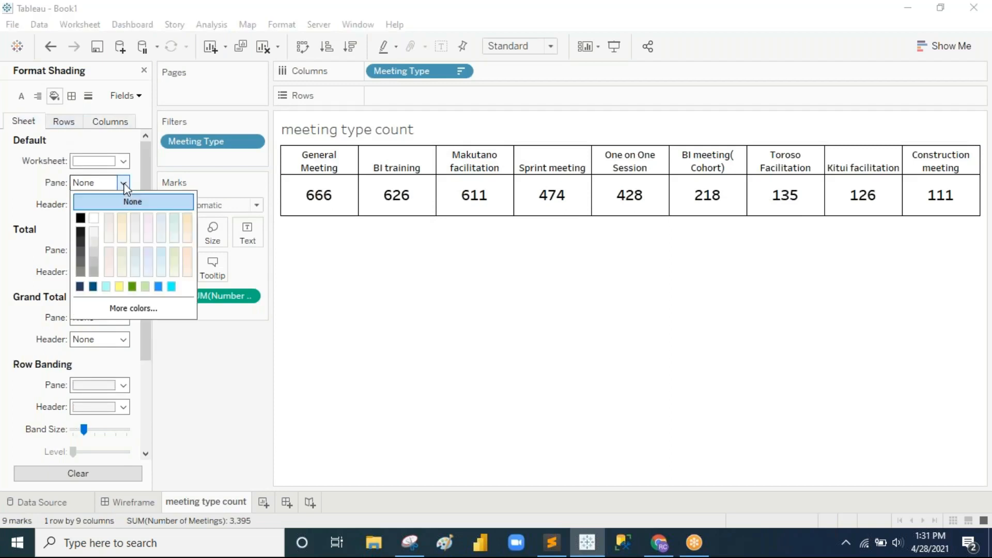
click(106, 287)
click(379, 305)
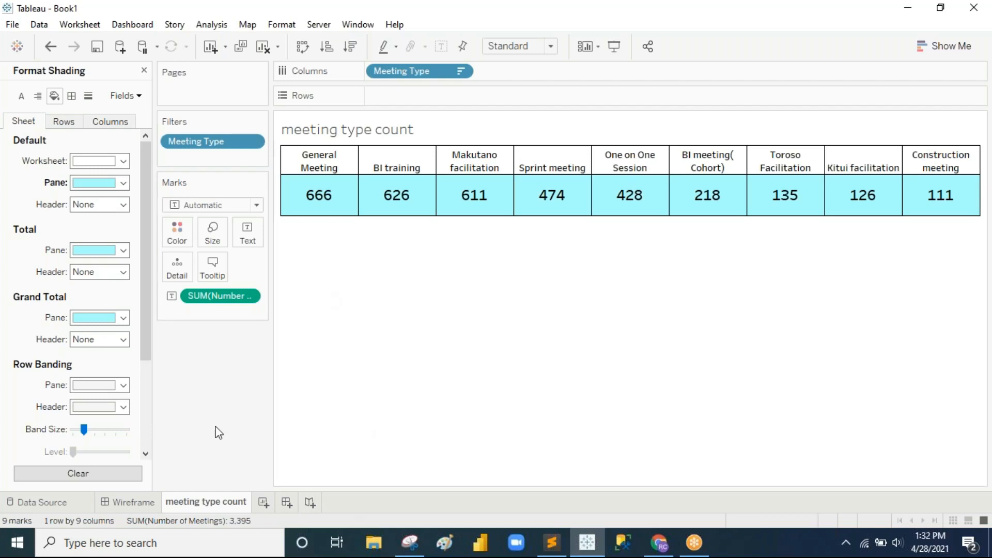
click(136, 503)
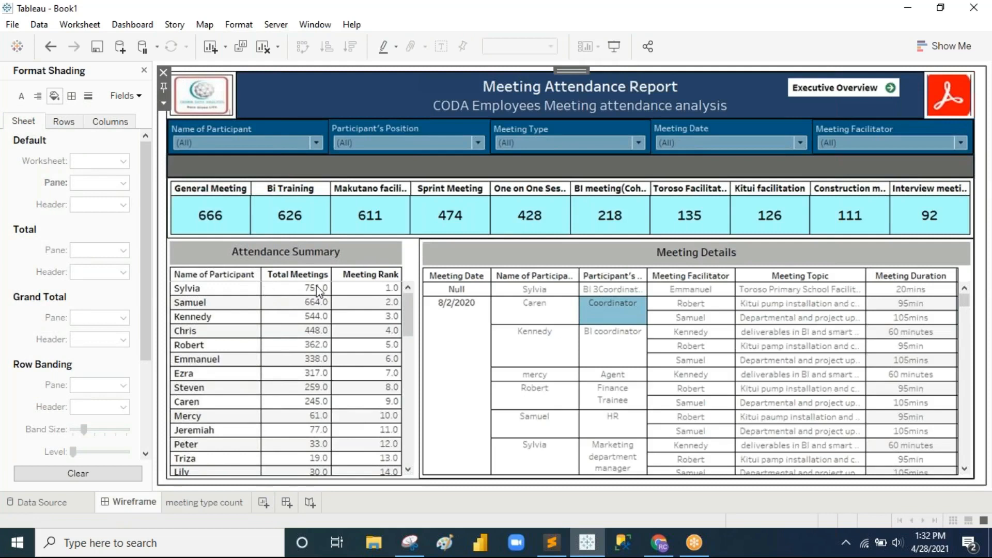
Step: Create a new worksheet and rename it 'Attendance summary'
click(263, 503)
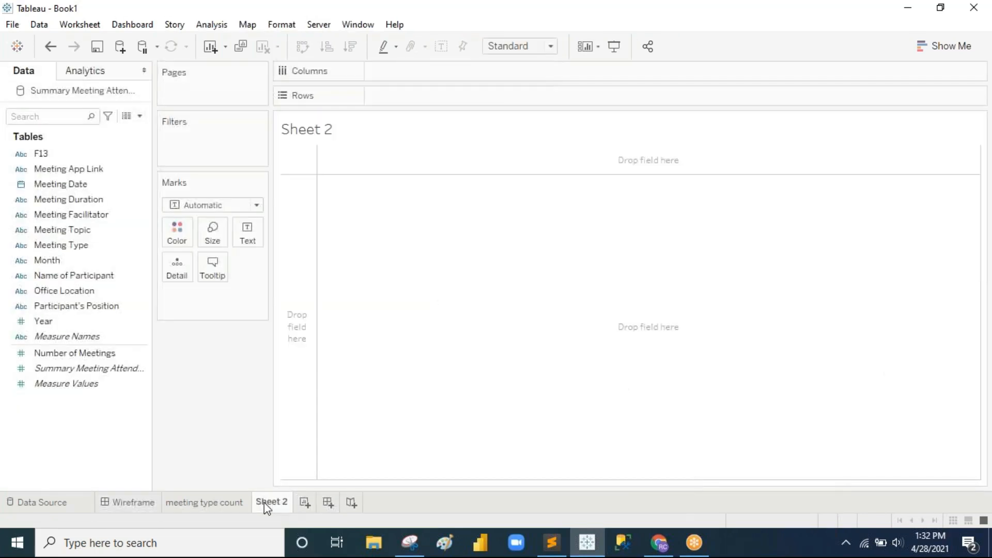
right_click(267, 504)
double_click(266, 504)
key(BackSpace)
text(Attendance su)
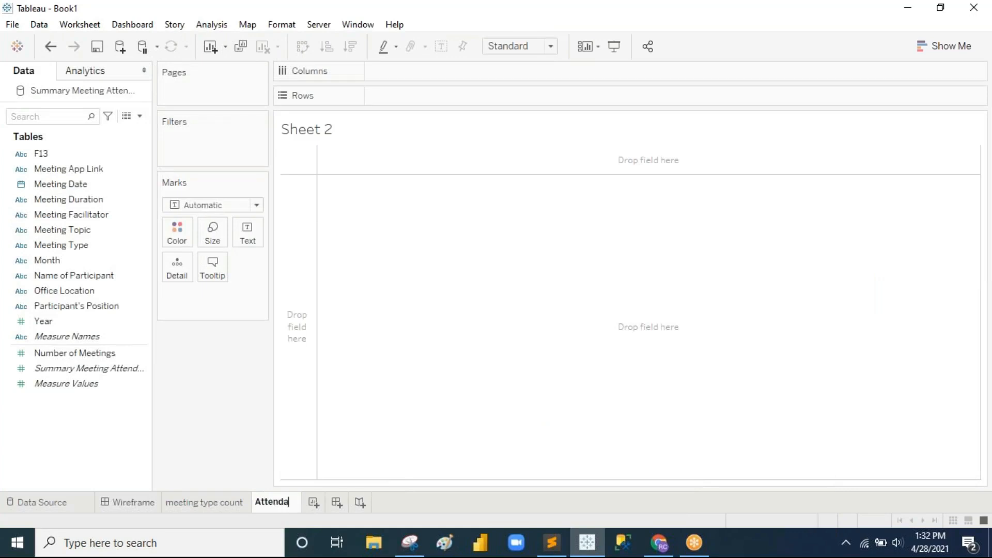
text(mmary)
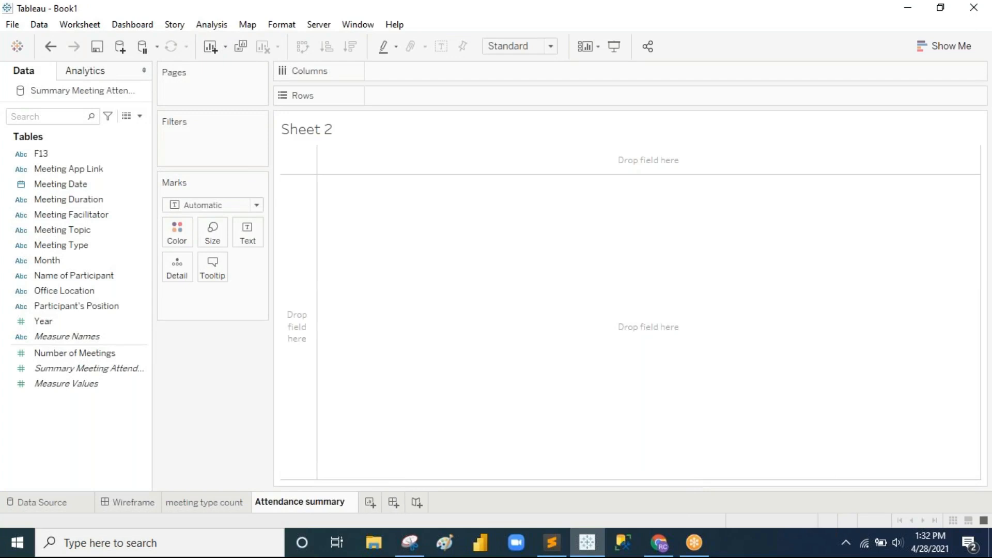
key(Return)
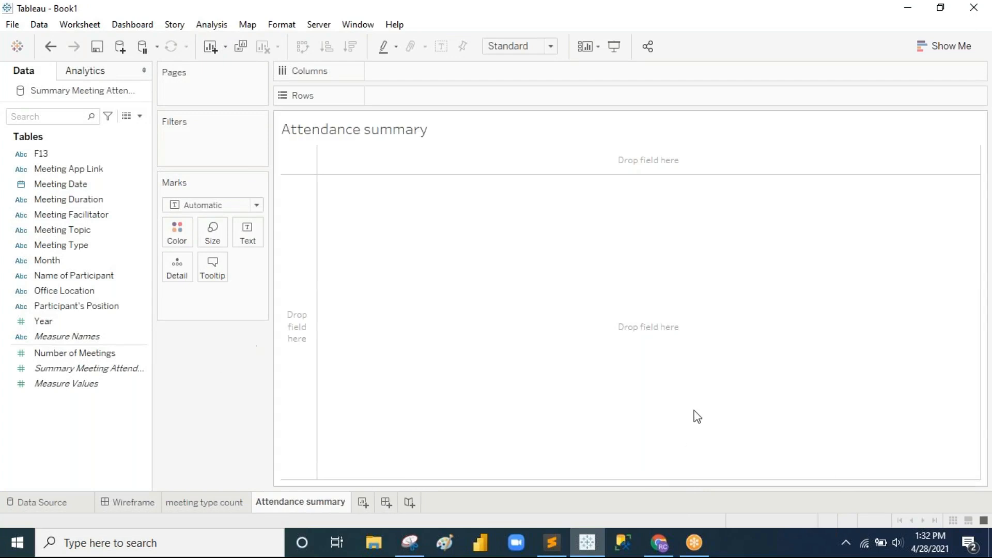
Step: Check the Meeting Attendance Report wireframe, then return to the Attendance summary sheet
click(148, 503)
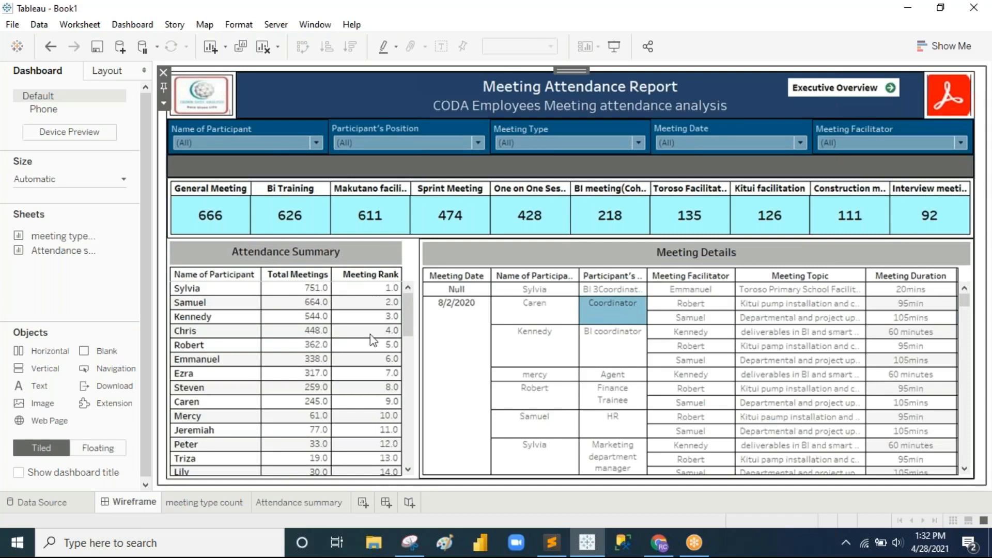
click(298, 503)
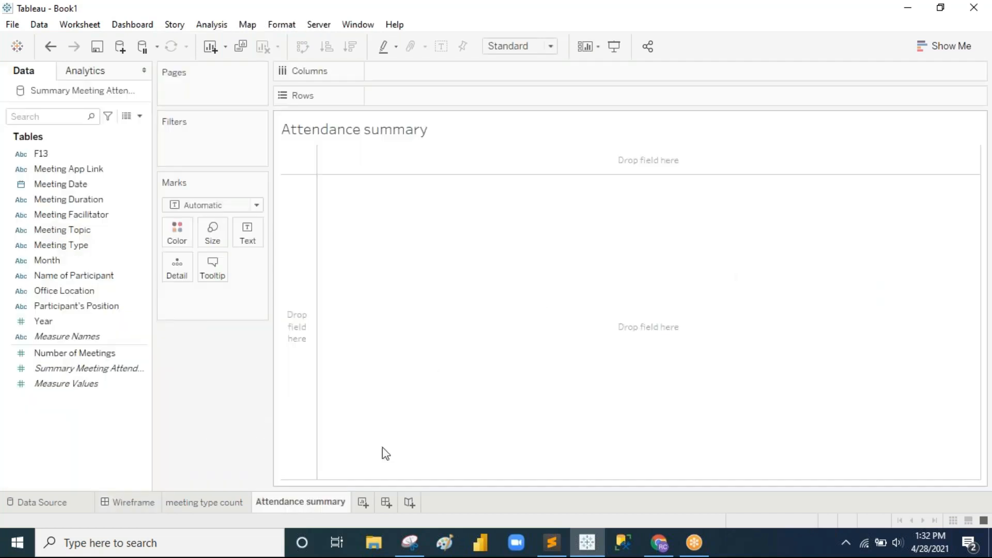
click(114, 262)
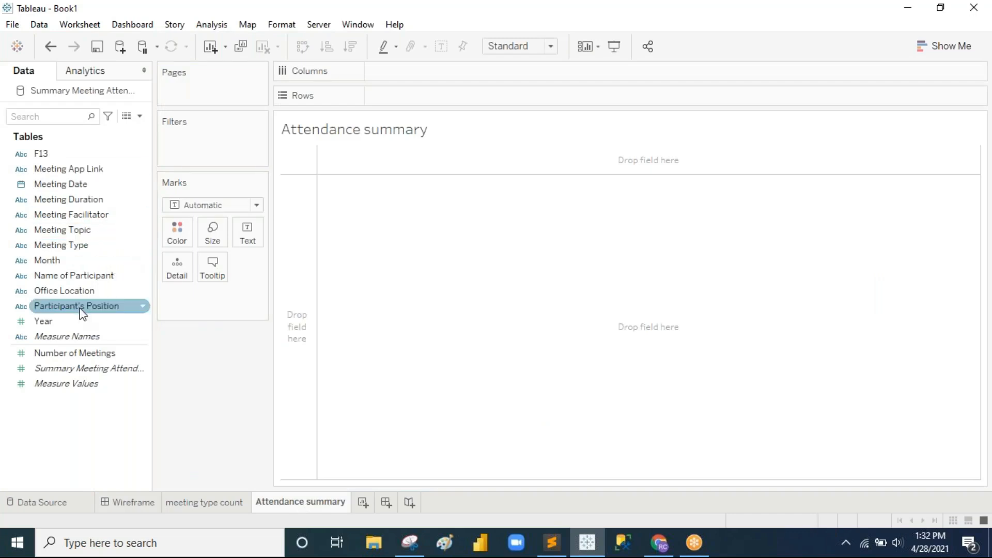
Step: Build bars of SUM(Number of Meetings) with Name of Participant listed on Rows
drag(95, 277, 408, 67)
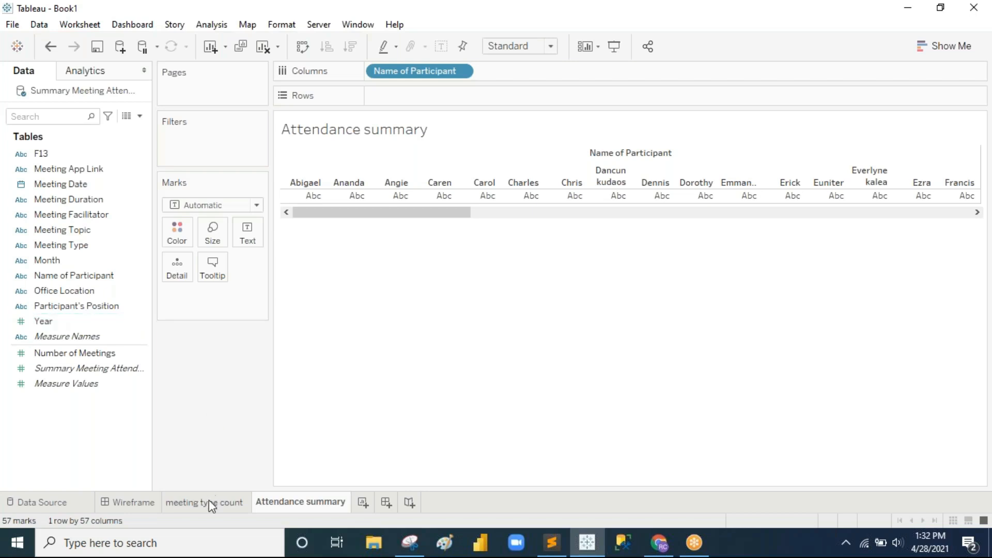
click(133, 502)
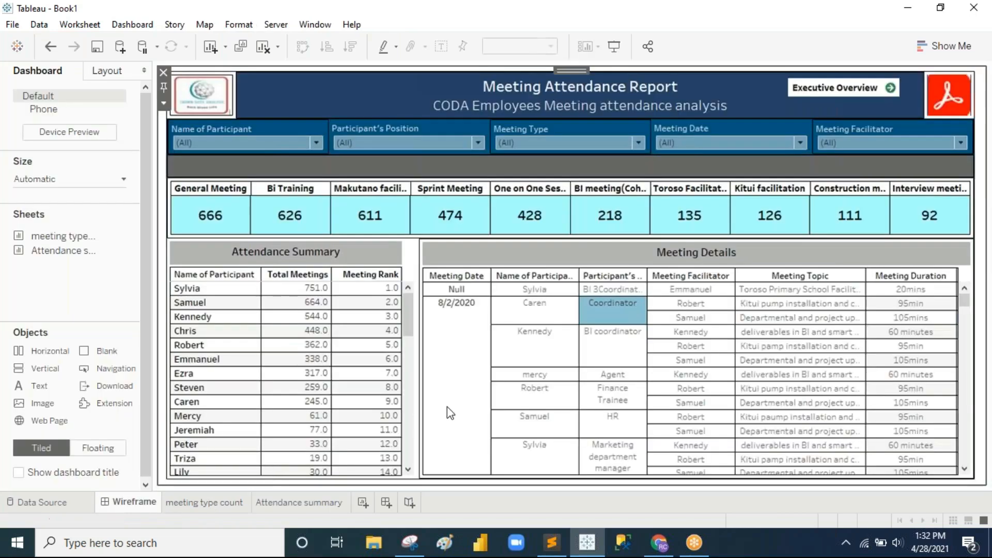
click(299, 501)
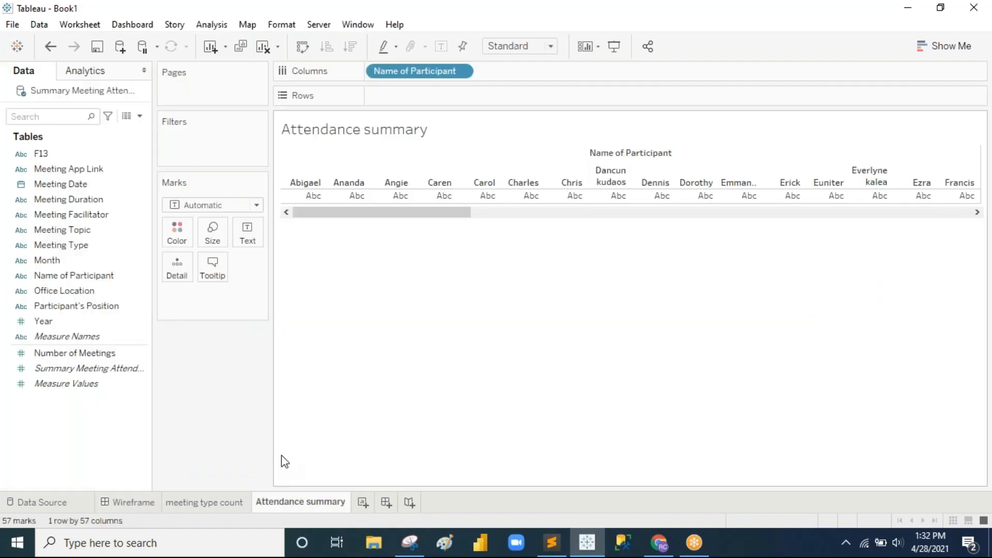
drag(75, 353, 541, 76)
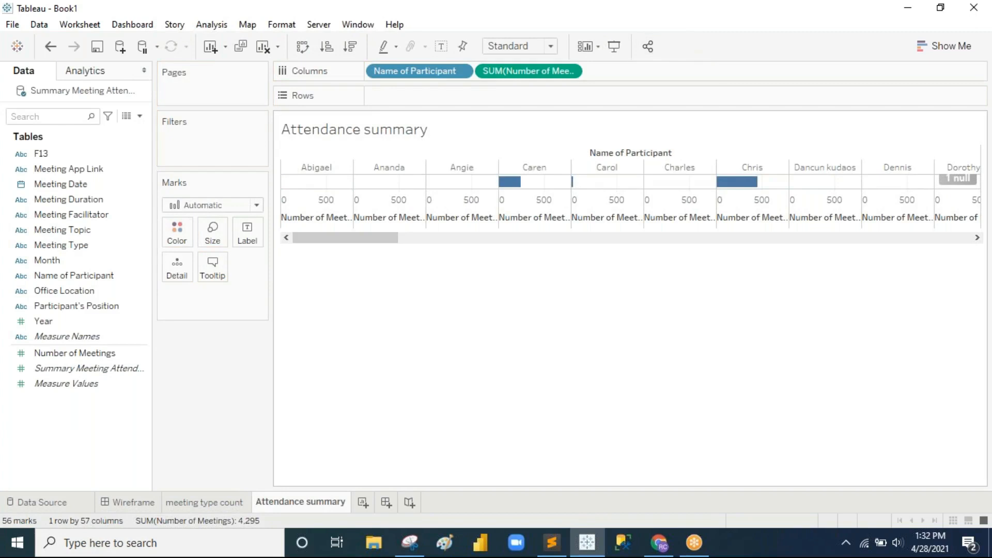
drag(413, 79, 529, 94)
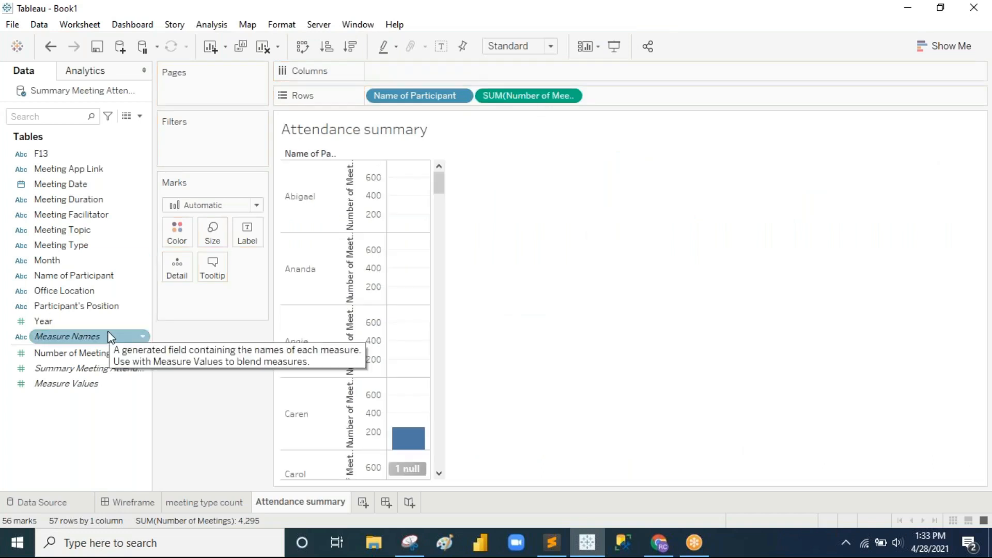
Step: Add an ad-hoc INDEX() calculation to the Rows shelf
double_click(663, 98)
text(inde)
key(Return)
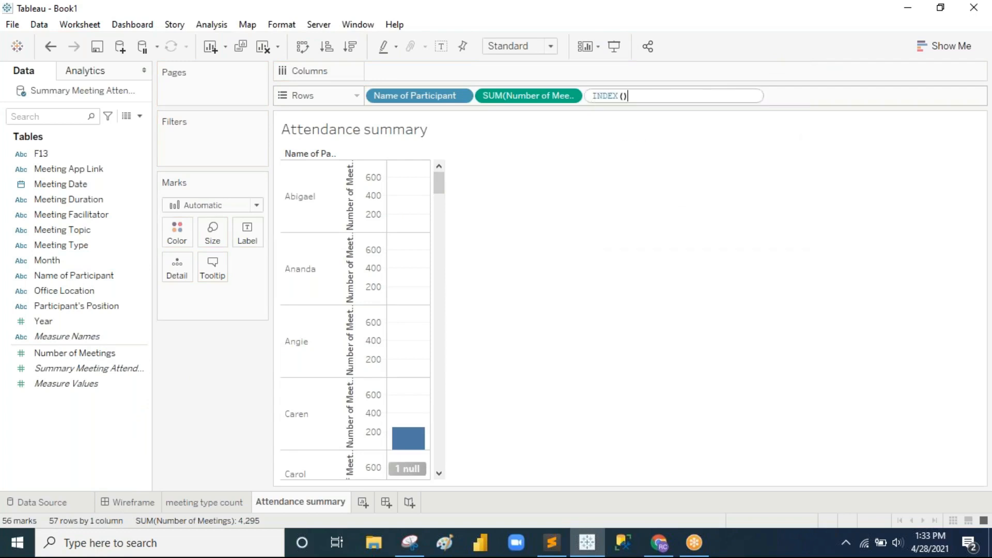
key(Return)
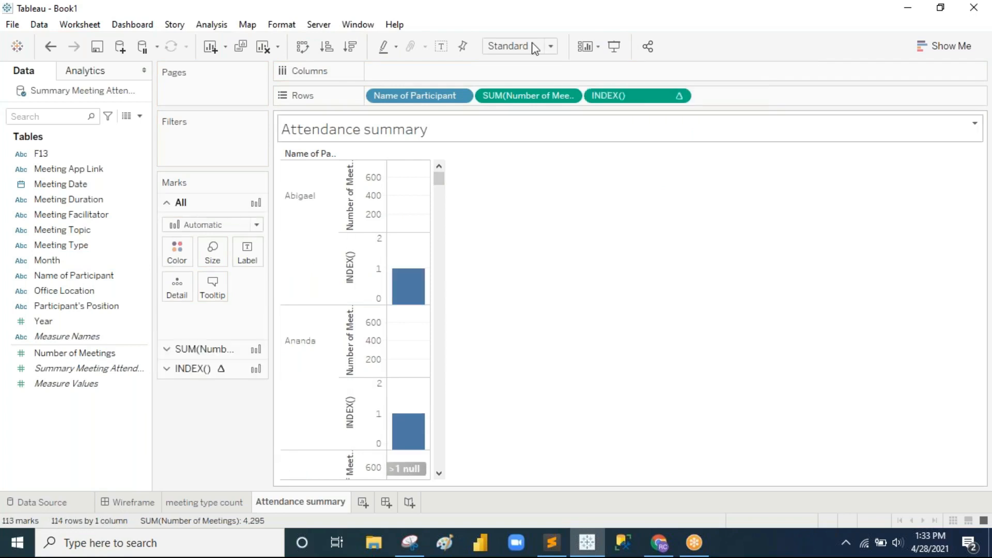
Step: Try a text table with Measure Names, then restore per-participant Number of Meetings bars
click(678, 15)
click(947, 46)
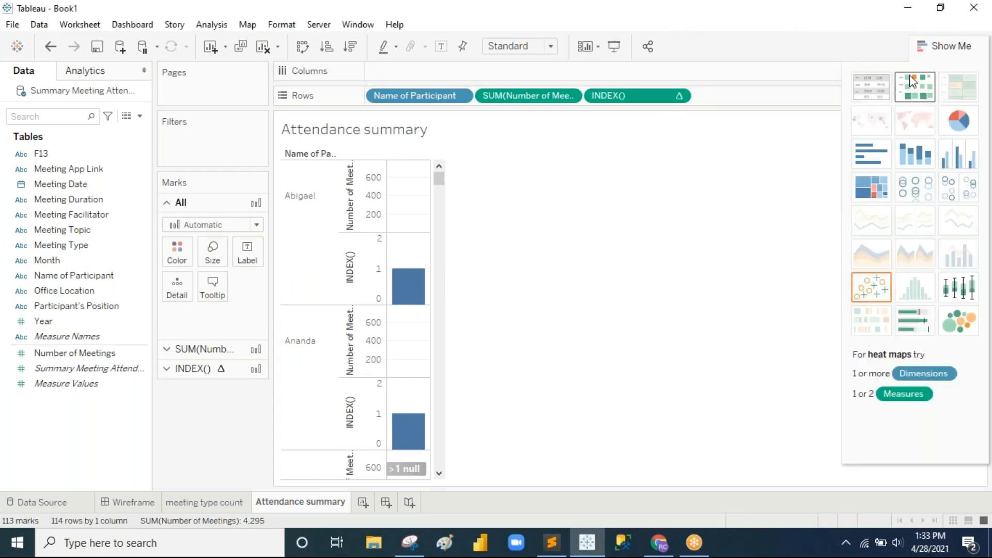
click(869, 86)
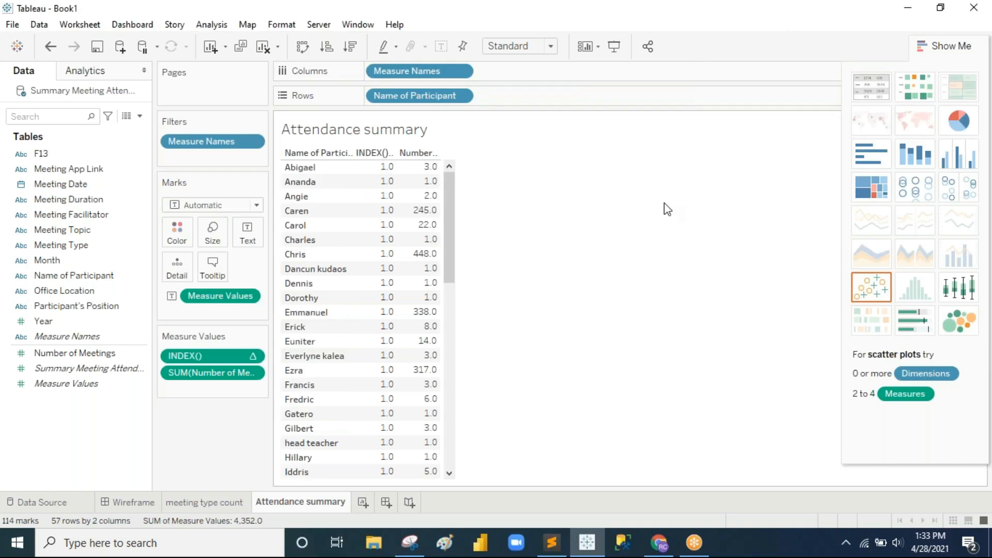
drag(385, 70, 530, 97)
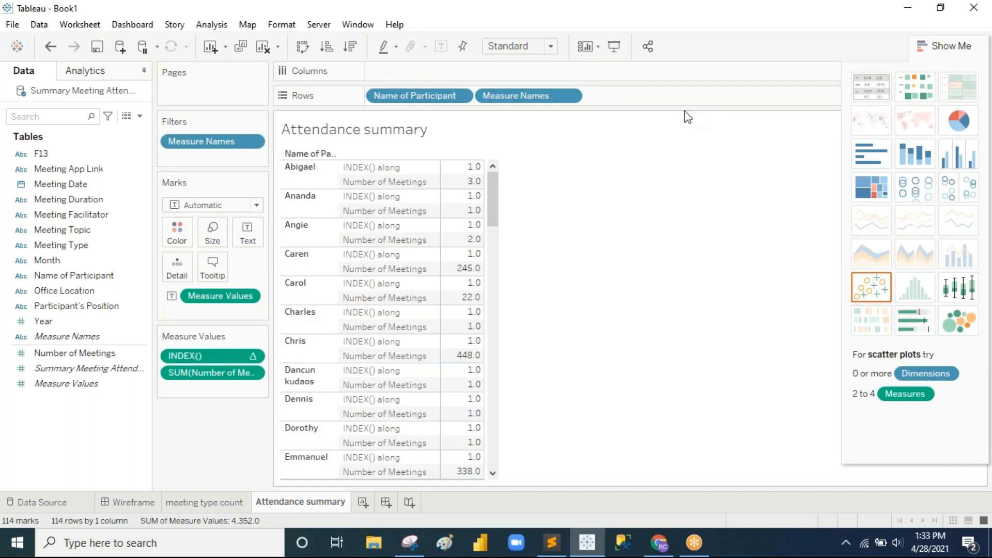
click(944, 46)
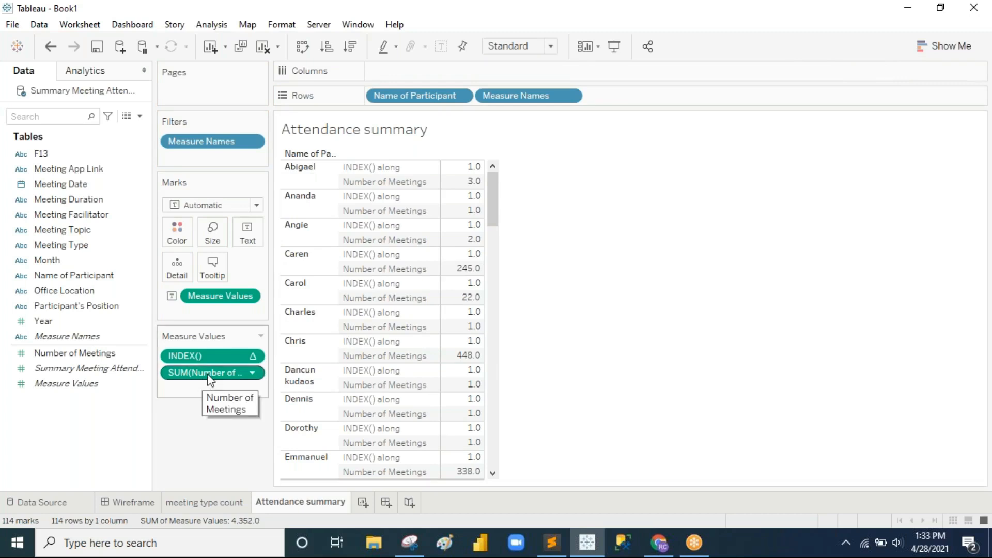
drag(524, 97, 93, 428)
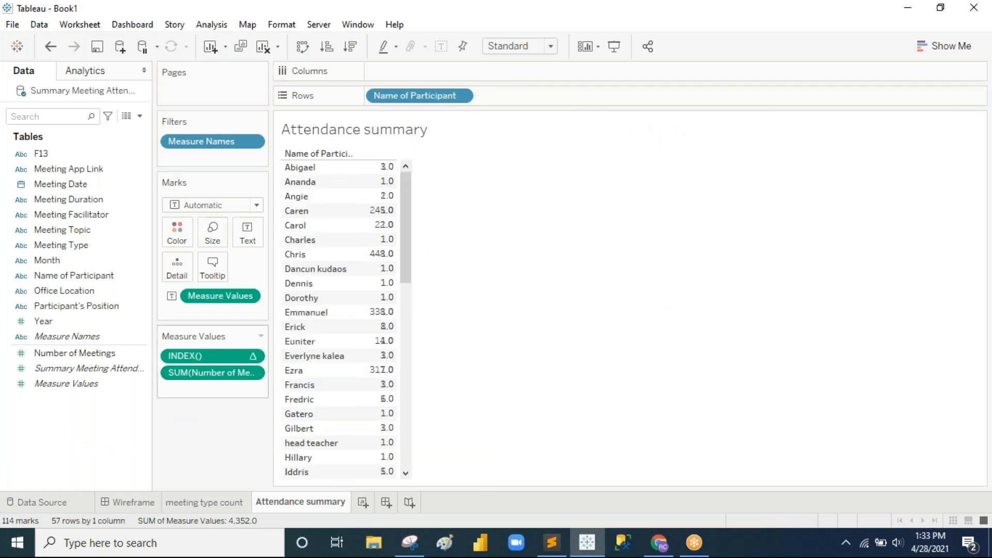
mouse_move(203, 371)
mouse_down()
mouse_move(243, 374)
mouse_move(558, 115)
mouse_move(523, 91)
mouse_up()
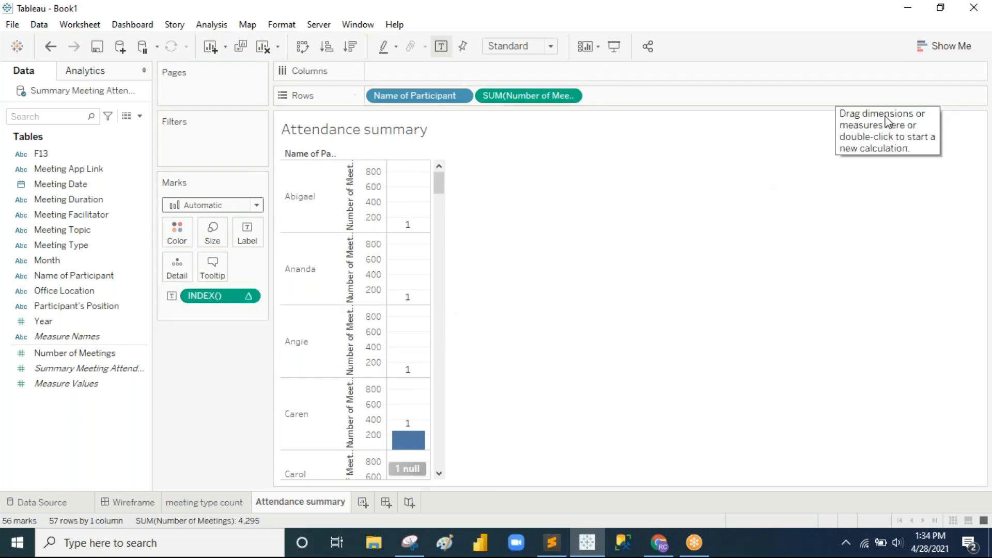
Step: Undo the recent changes and remove INDEX() and Measure Values from the table
key(ctrl+z)
key(ctrl+z)
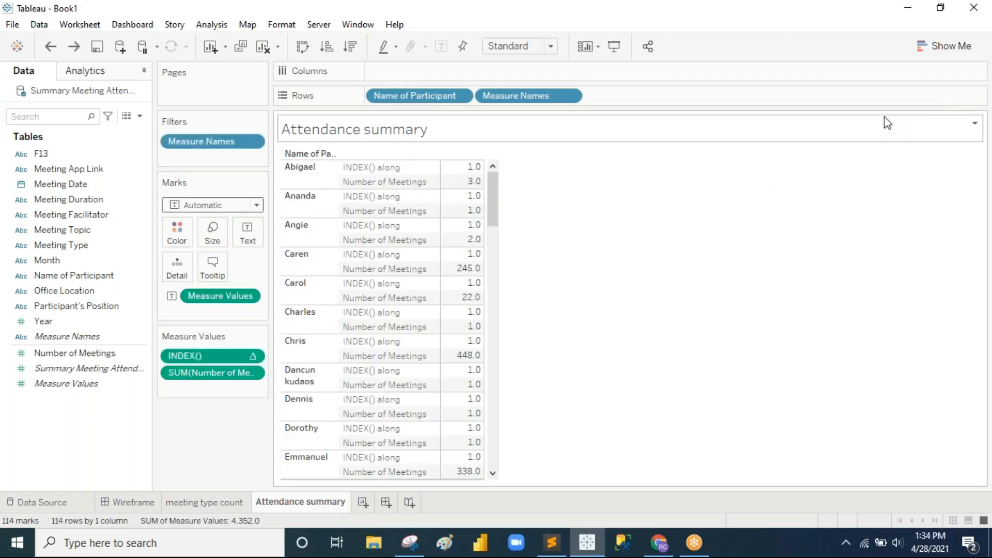
drag(221, 375, 219, 355)
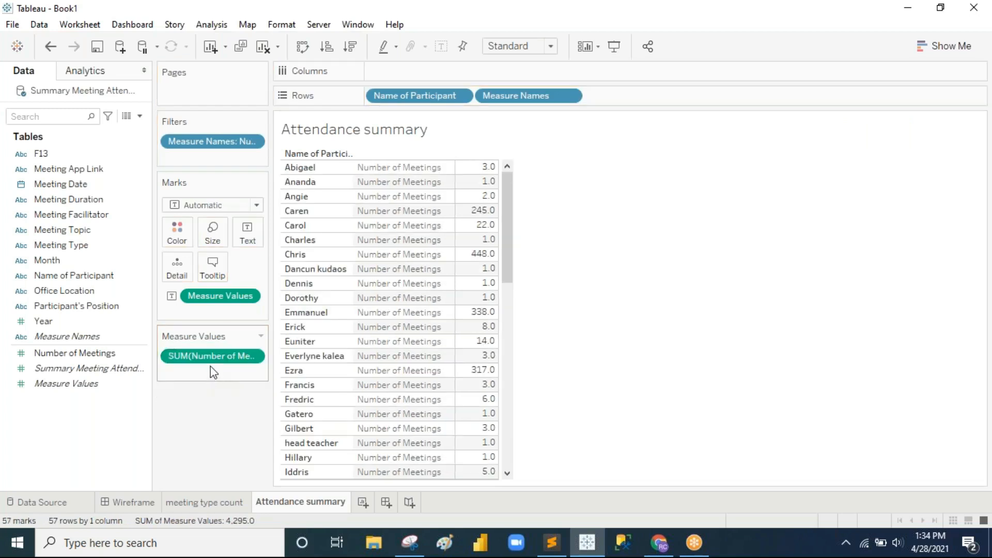
key(ctrl+z)
drag(209, 357, 206, 381)
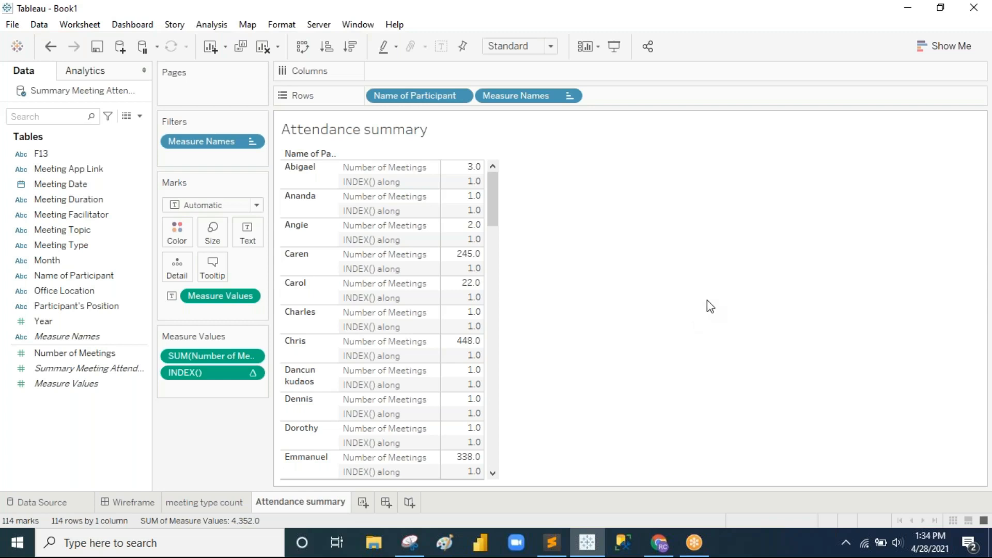
drag(219, 299, 23, 318)
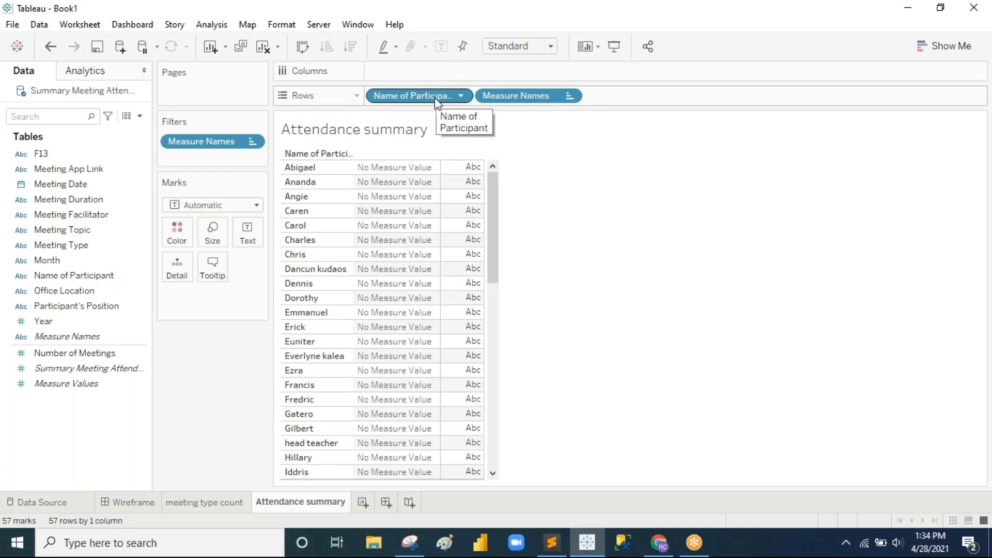
Step: Put Number of Meetings on Rows and clear Measure Names from Rows, Filters and Marks
drag(67, 355, 475, 103)
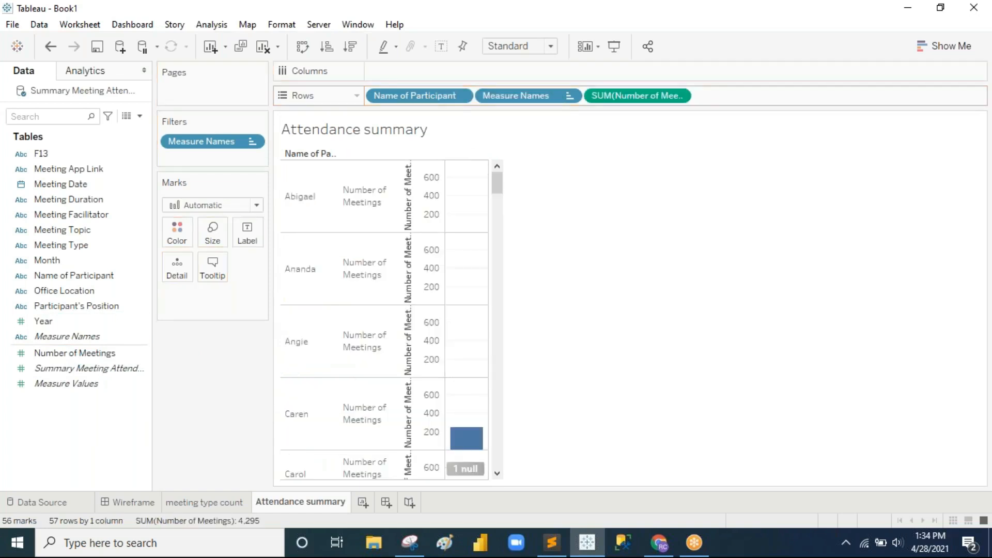
drag(523, 102, 132, 301)
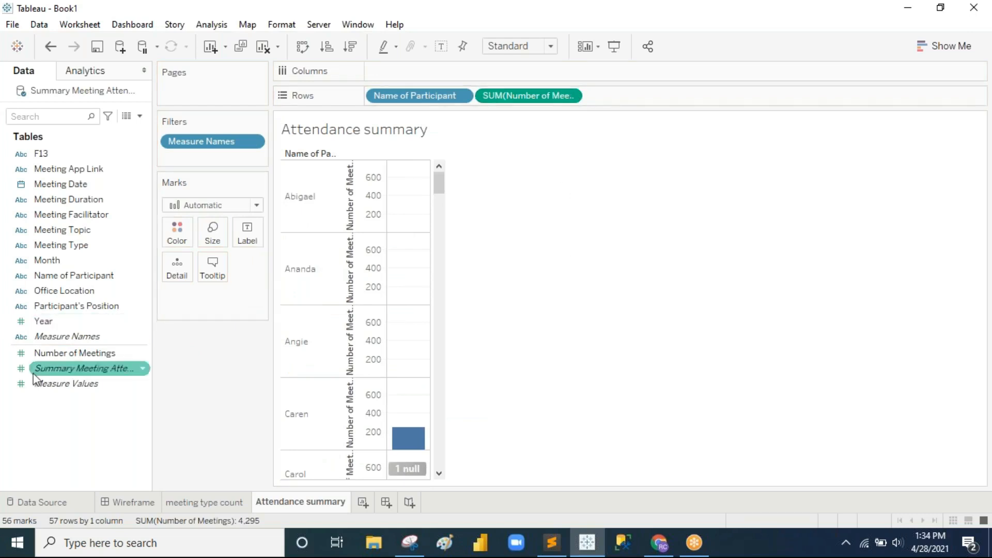
drag(211, 145, 663, 207)
drag(221, 299, 34, 346)
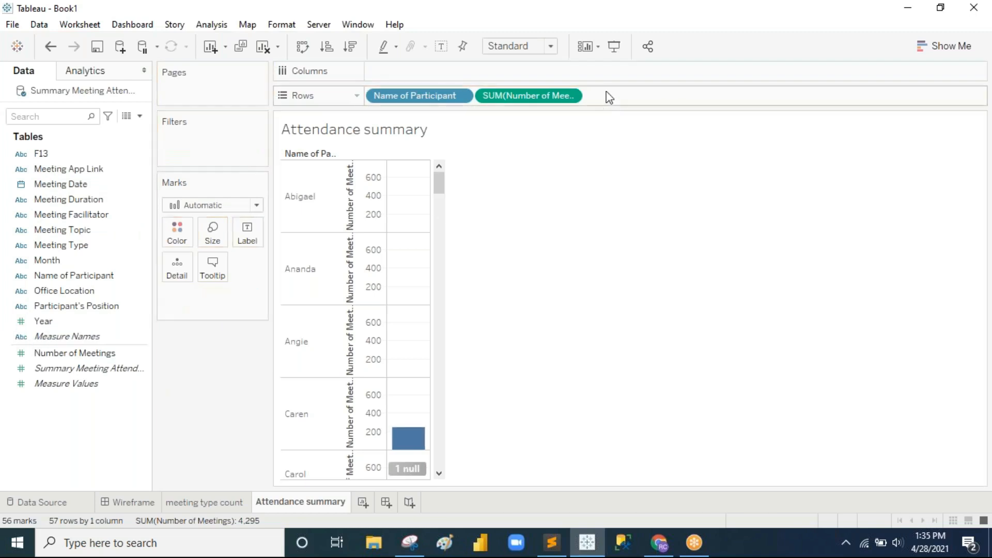
Step: Switch to a text table, then place Name of Participant and SUM(Number of Meetings) on Columns
click(941, 47)
click(884, 101)
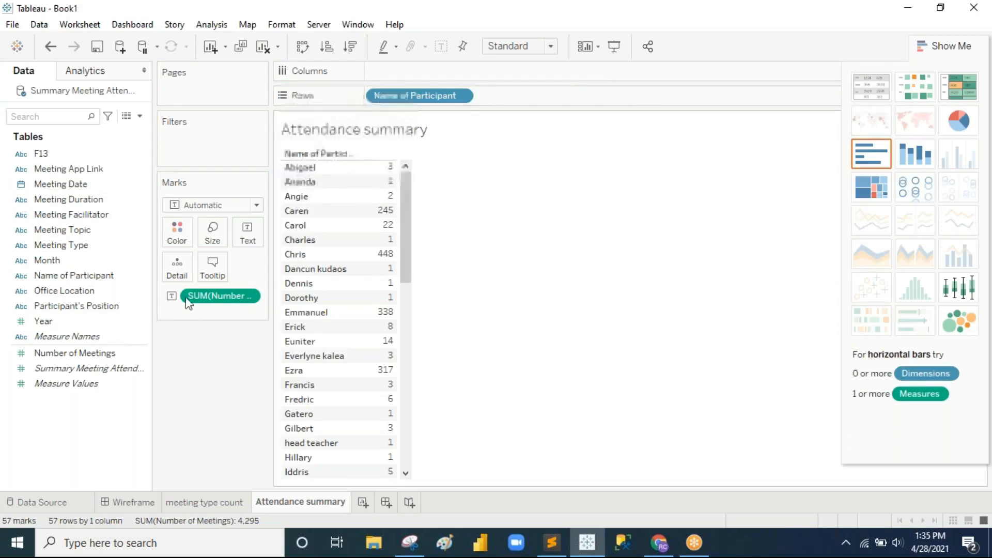
drag(199, 304, 519, 102)
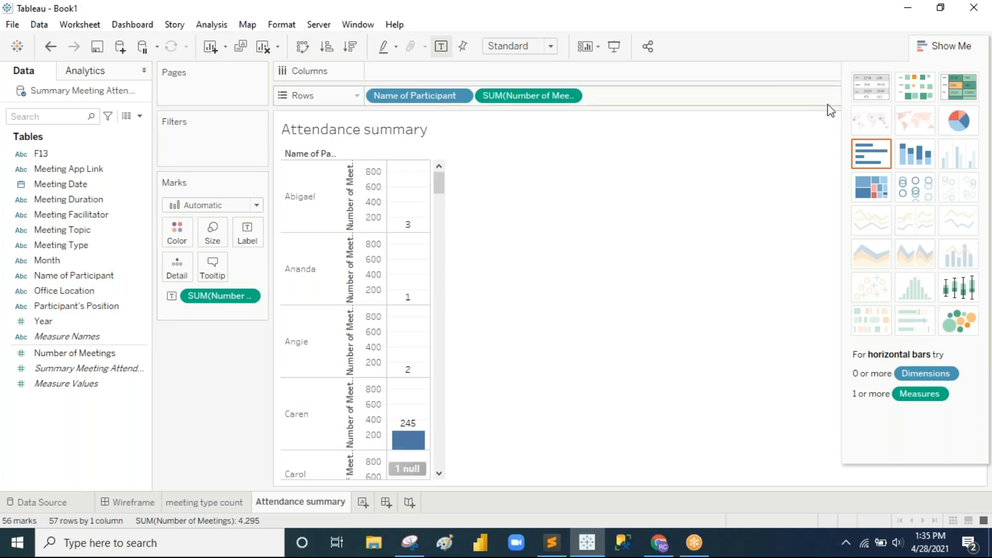
drag(447, 96, 448, 73)
drag(402, 96, 523, 71)
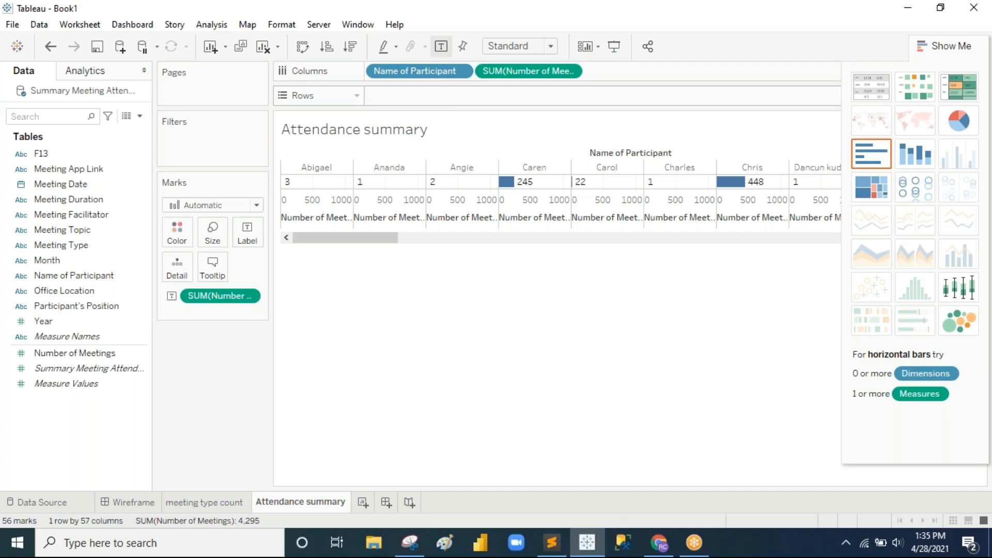
Step: Compare with the meeting type count sheet and wireframe dashboard, then return to Attendance summary
click(208, 504)
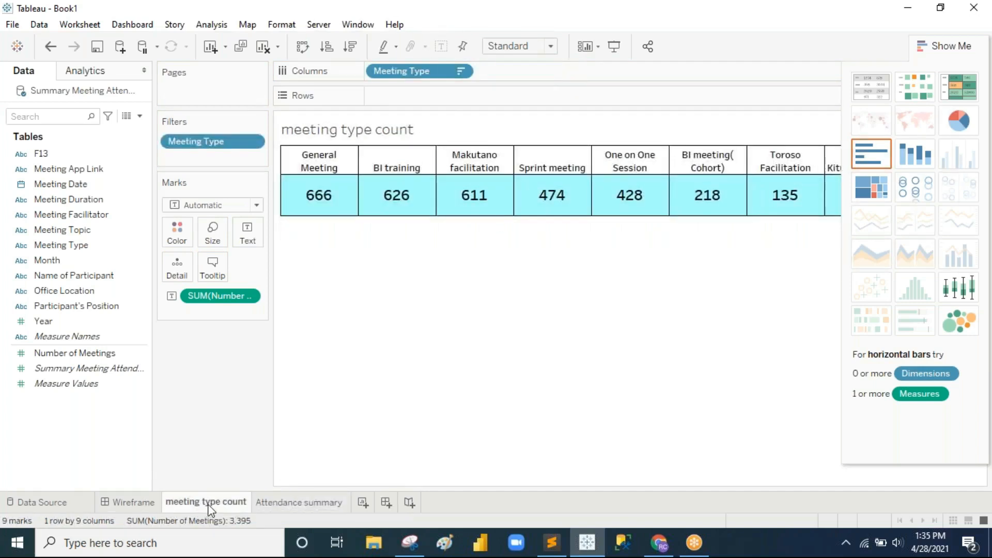
click(143, 504)
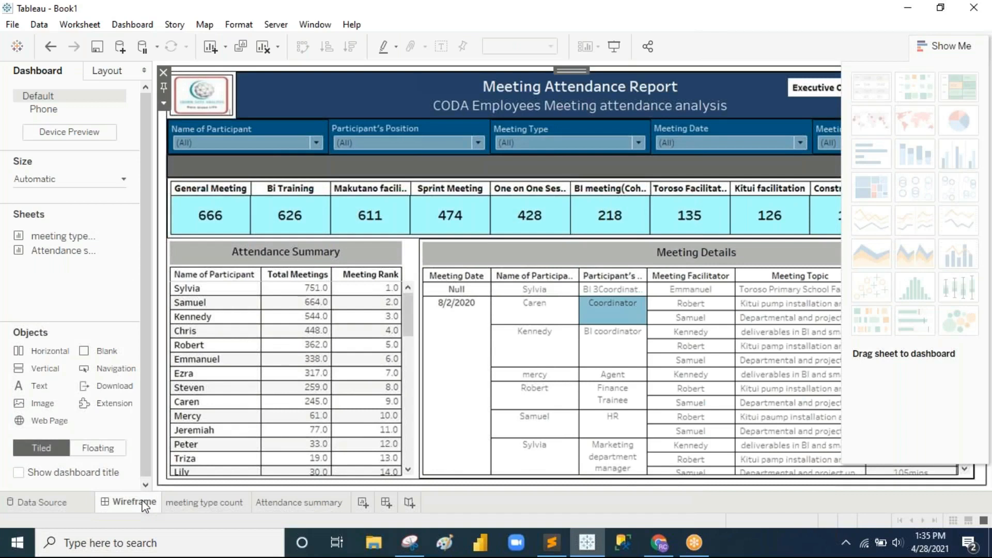
click(310, 504)
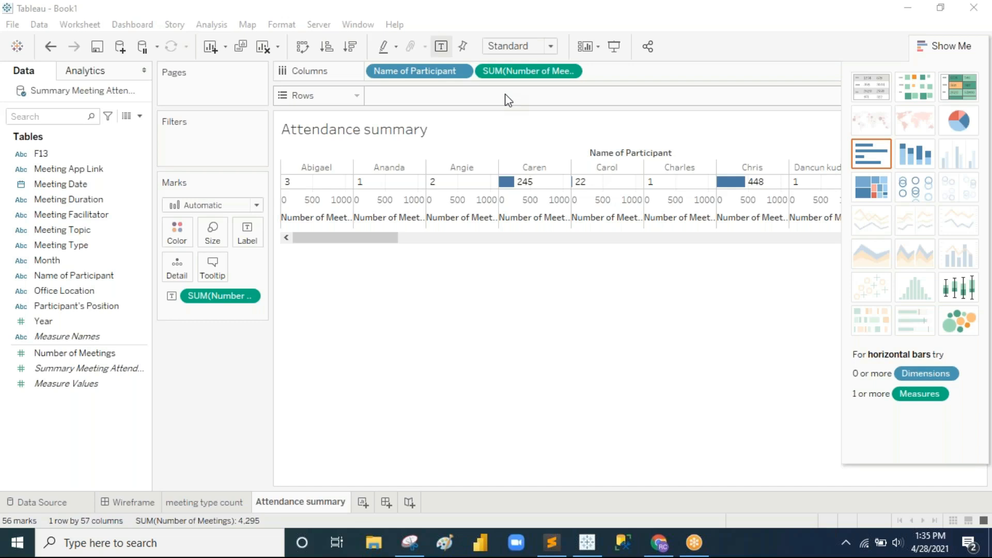
Step: Undo, then remove Name of Participant, the meeting sum and INDEX() to empty the view
key(ctrl+z)
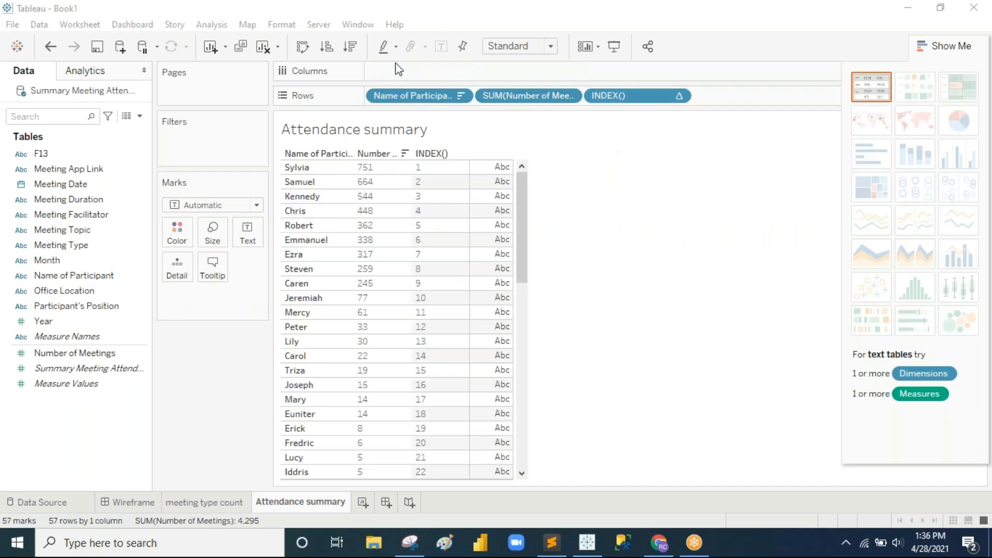
drag(506, 140, 507, 142)
drag(530, 99, 109, 289)
drag(432, 94, 428, 175)
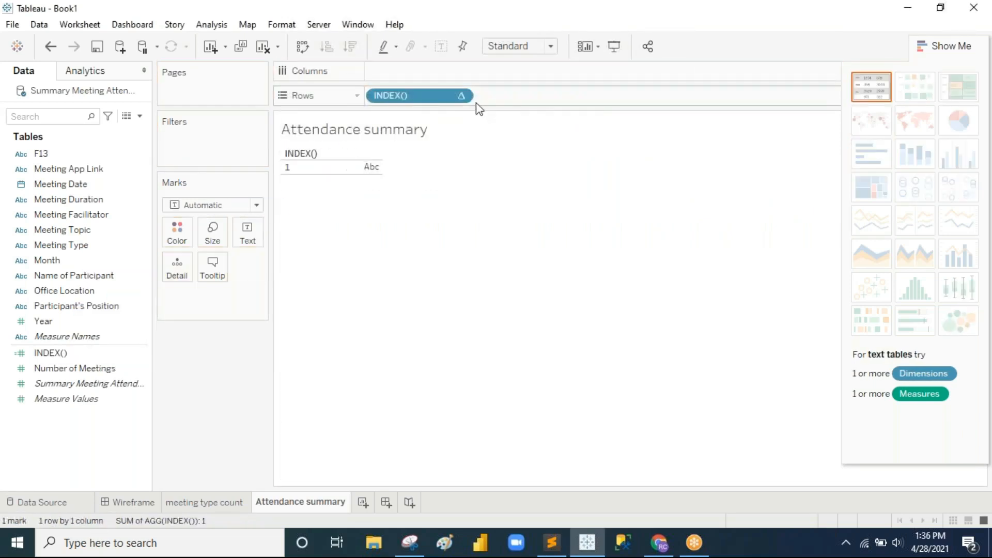
drag(439, 95, 62, 357)
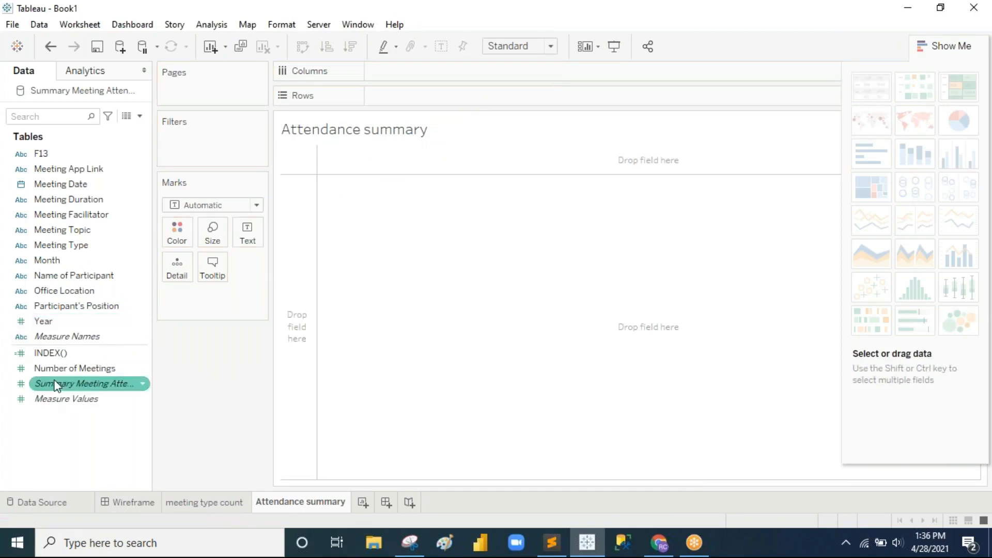
Step: Put Name of Participant and a discrete SUM(Number of Meetings) on Rows
drag(91, 278, 433, 101)
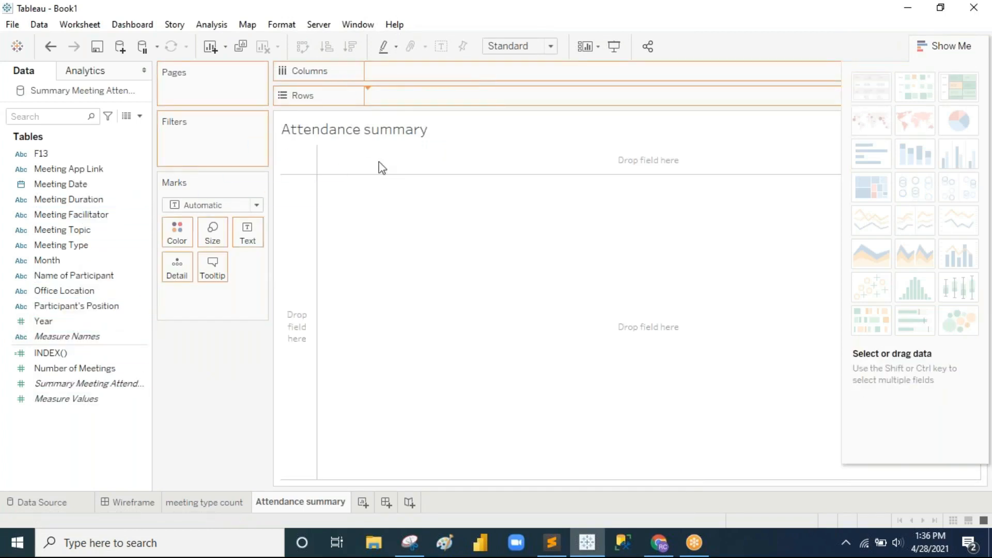
drag(63, 374, 516, 99)
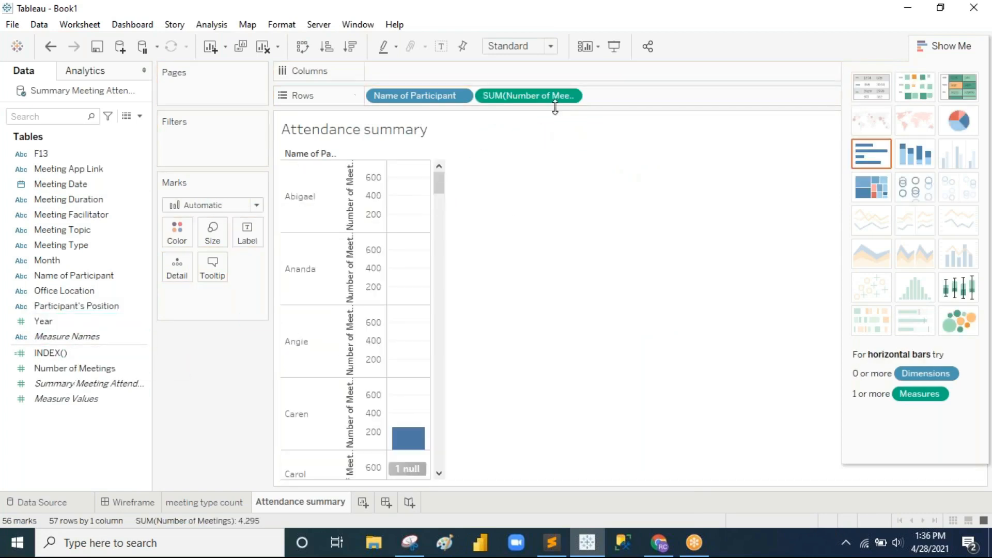
click(570, 96)
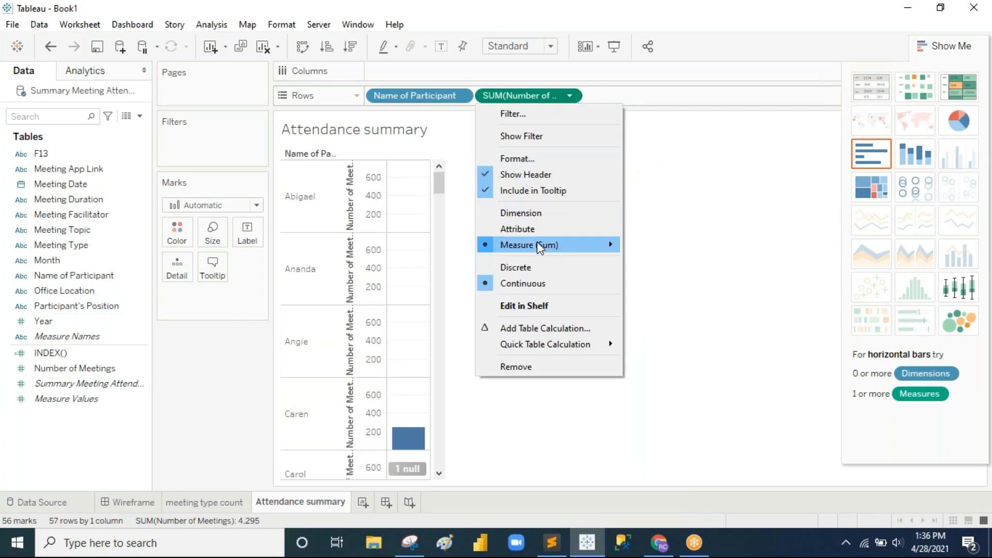
click(539, 268)
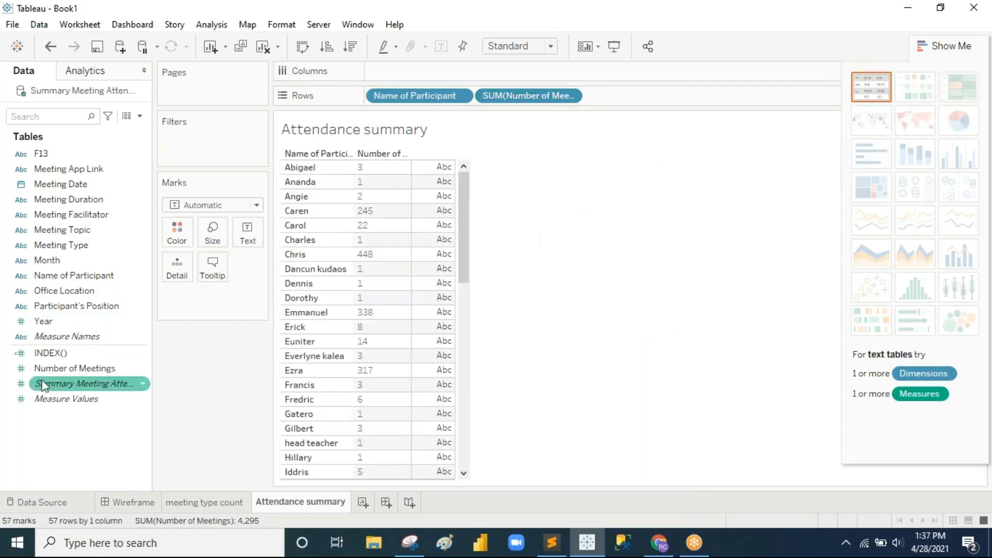
Step: Add INDEX() to Rows as discrete and also drop it on the Text mark
drag(45, 355, 641, 98)
click(677, 97)
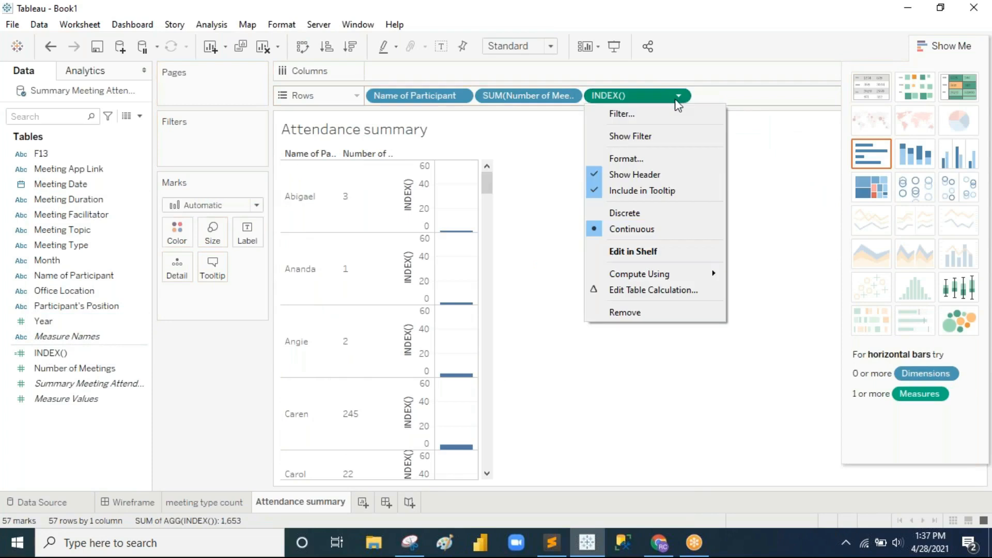
click(641, 214)
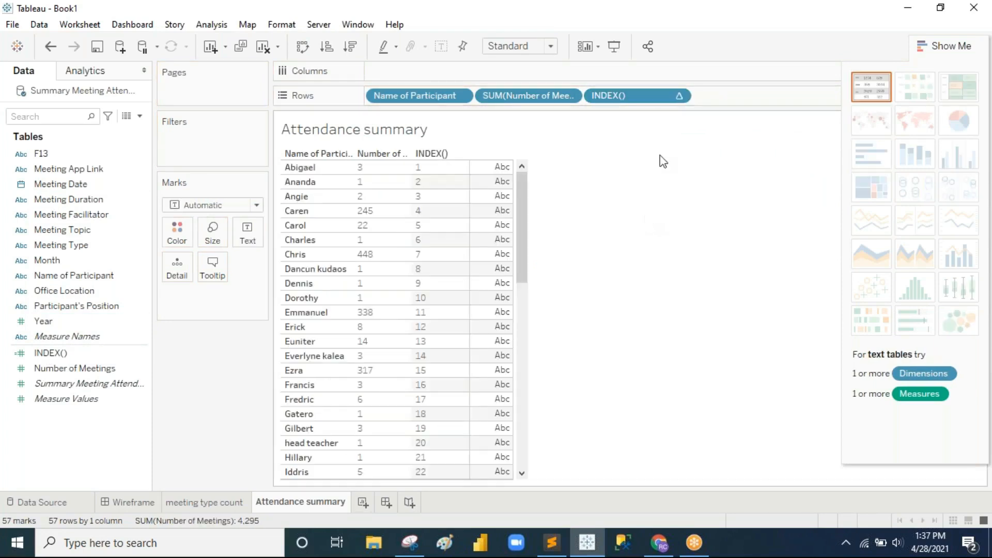
drag(648, 95, 262, 244)
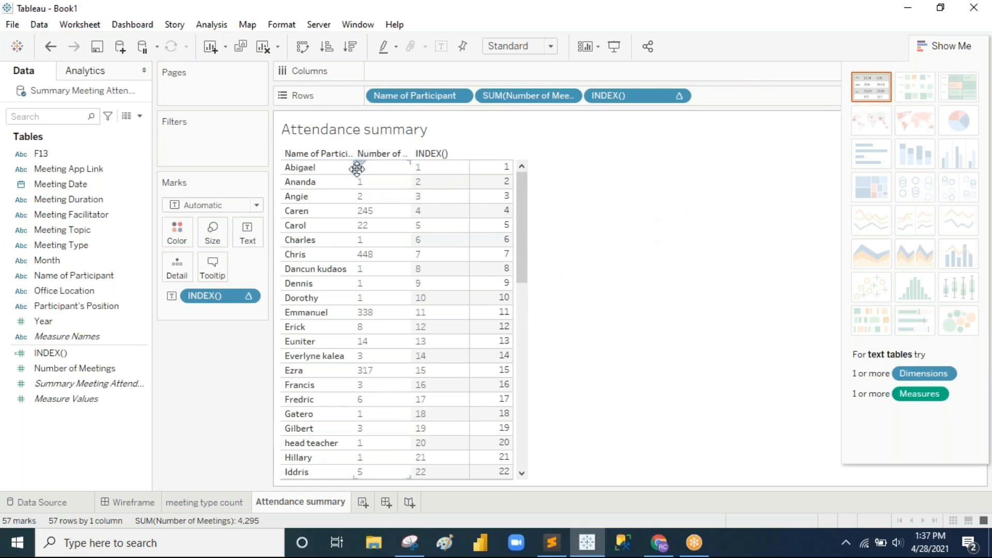
Step: Sort participants by meeting count descending and adjust the column width
click(350, 46)
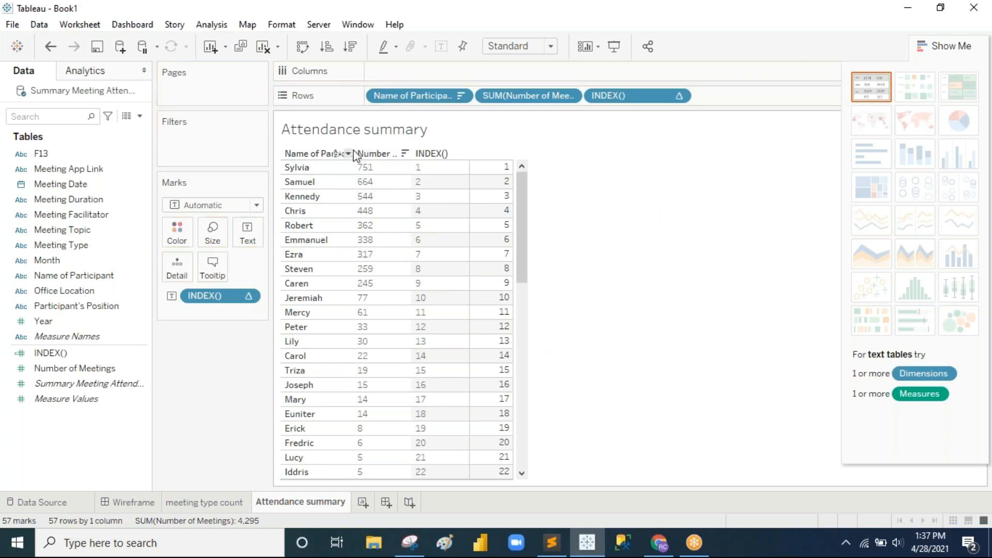
drag(356, 167, 373, 181)
click(348, 182)
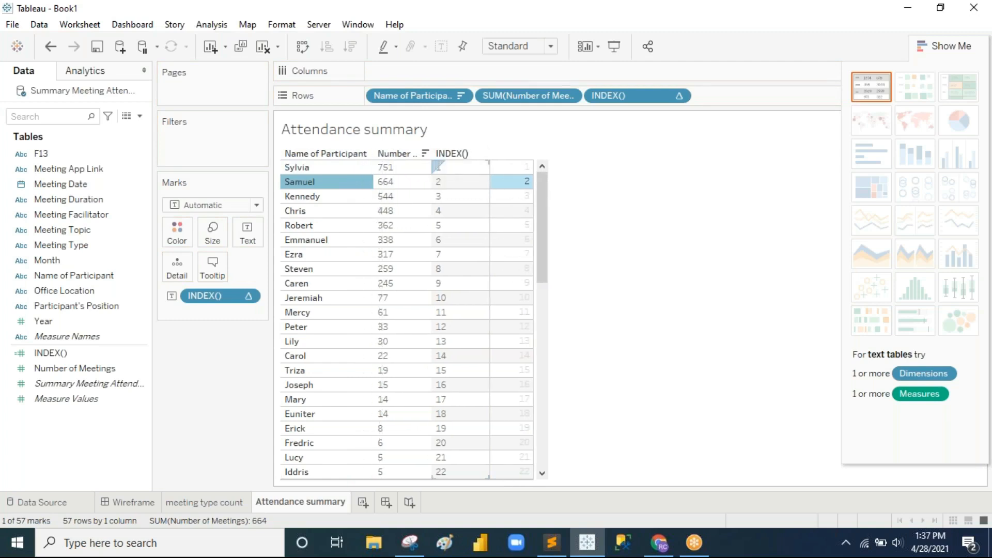
click(571, 169)
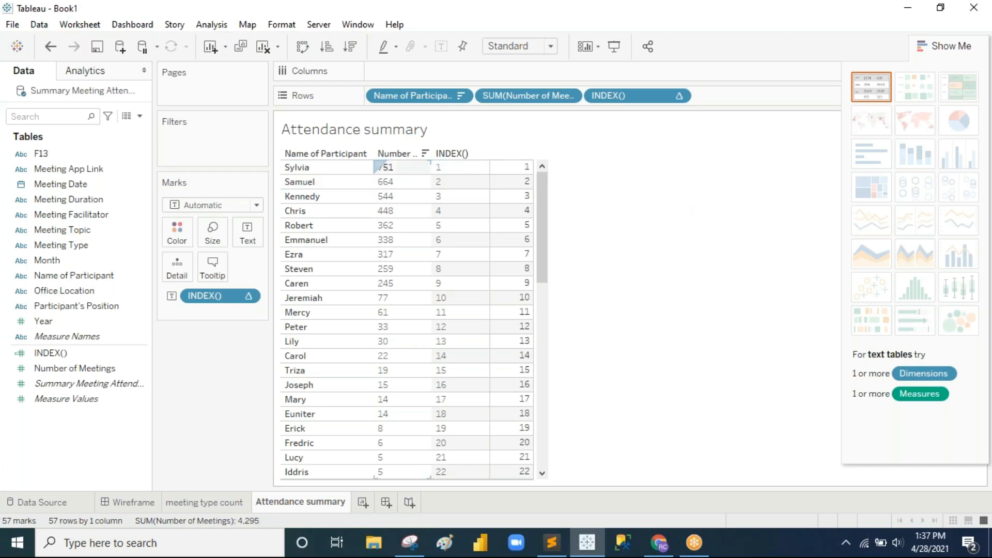
drag(432, 168, 441, 168)
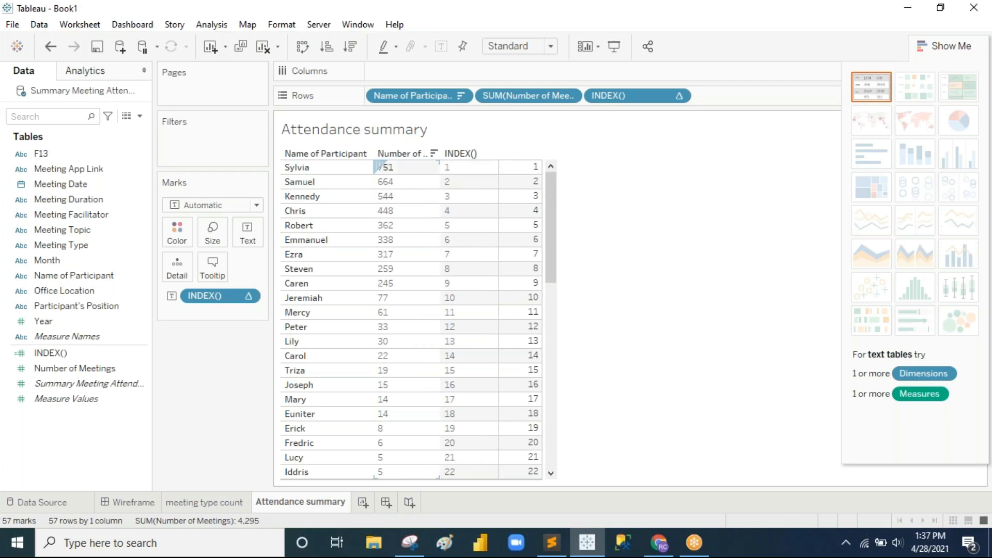
Step: Inspect the column header options and try, then undo, the suggested text table layout
right_click(408, 154)
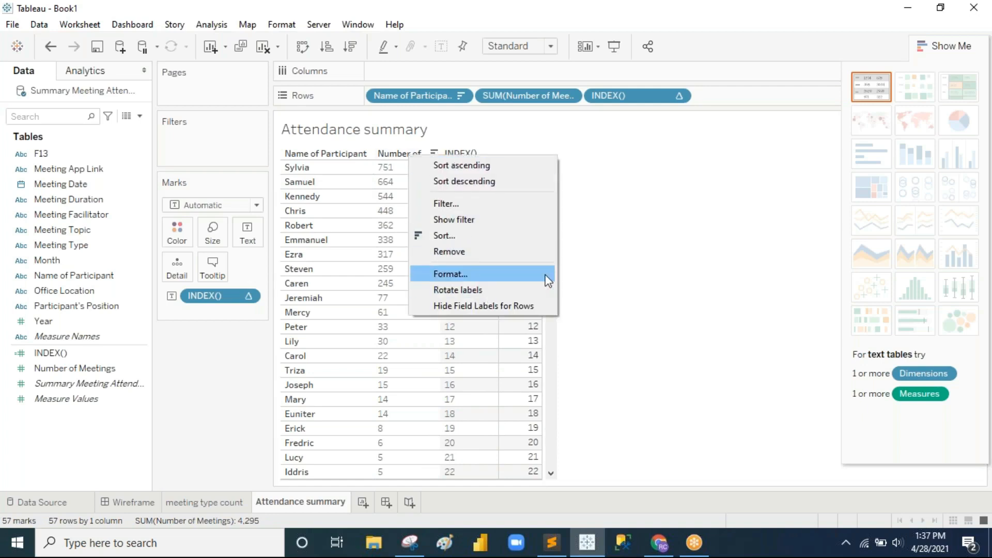
click(615, 264)
right_click(463, 155)
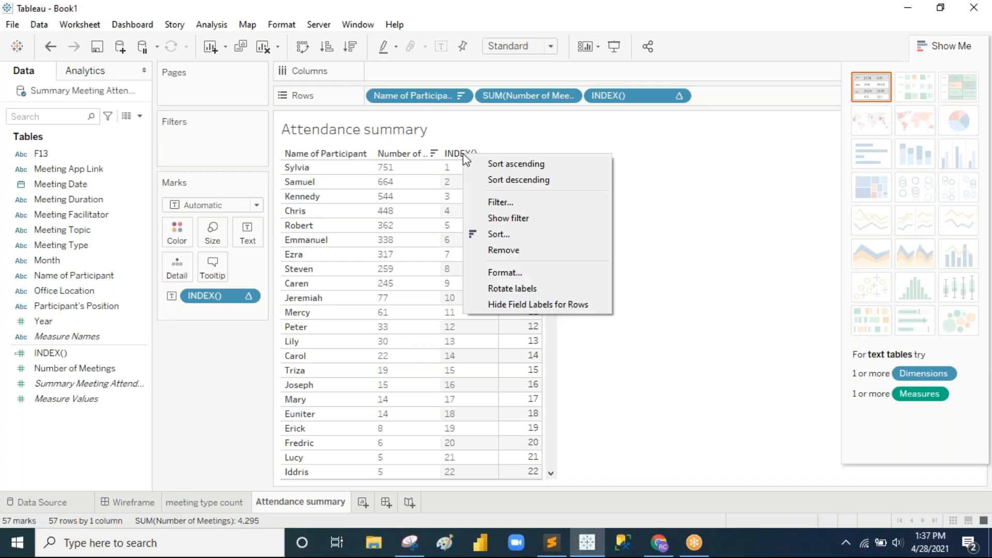
click(650, 253)
click(330, 267)
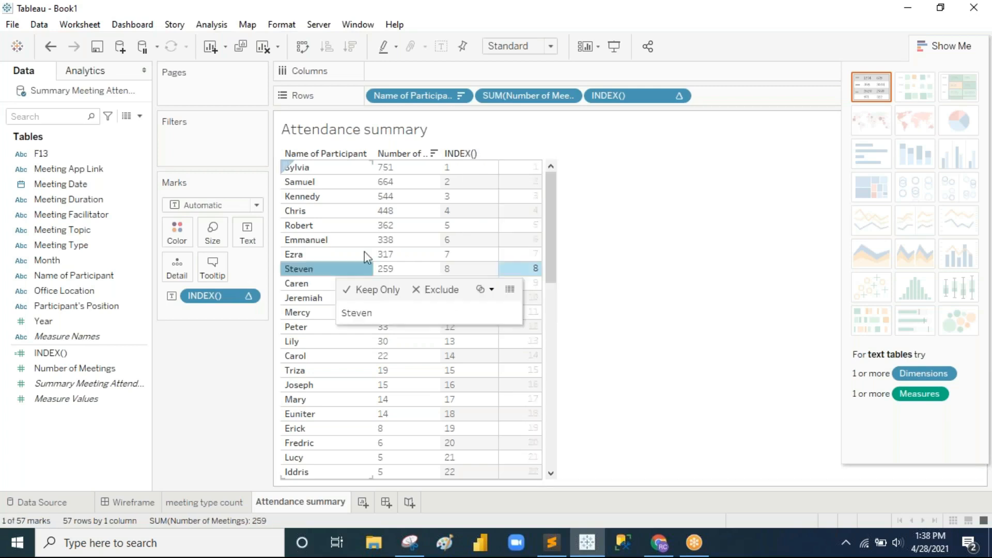
right_click(467, 158)
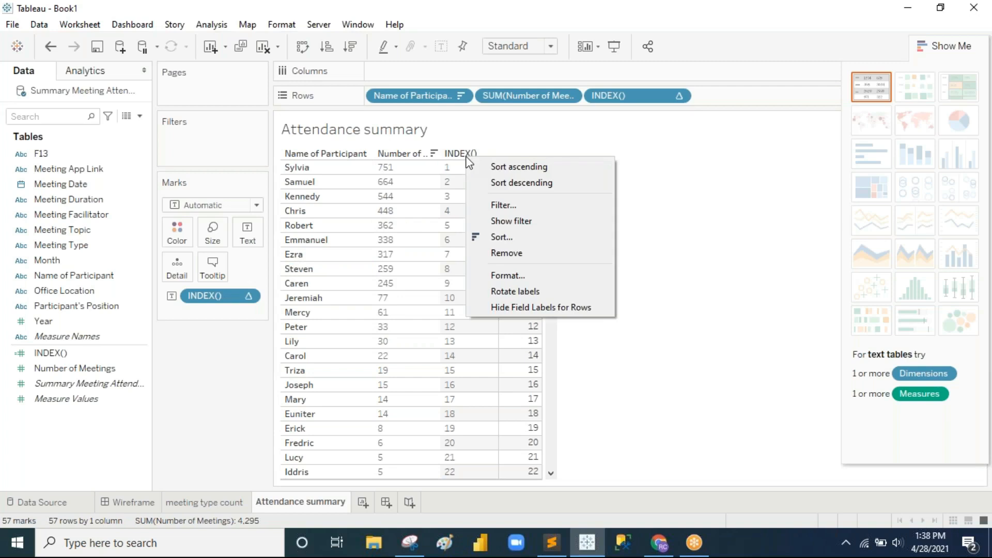
click(872, 93)
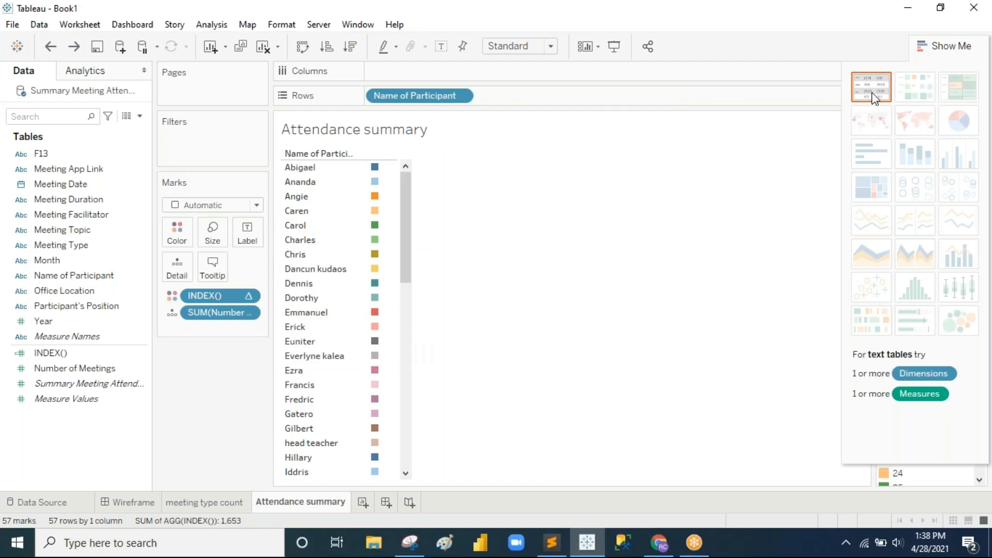
key(ctrl+z)
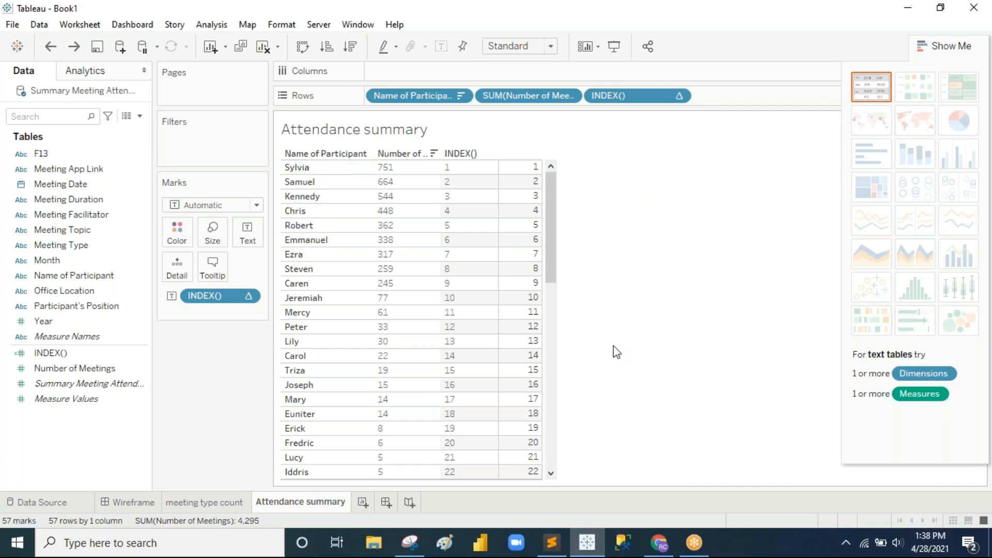
Step: Hide the Show Me panel and review the header, meeting sum and participant name options
click(940, 45)
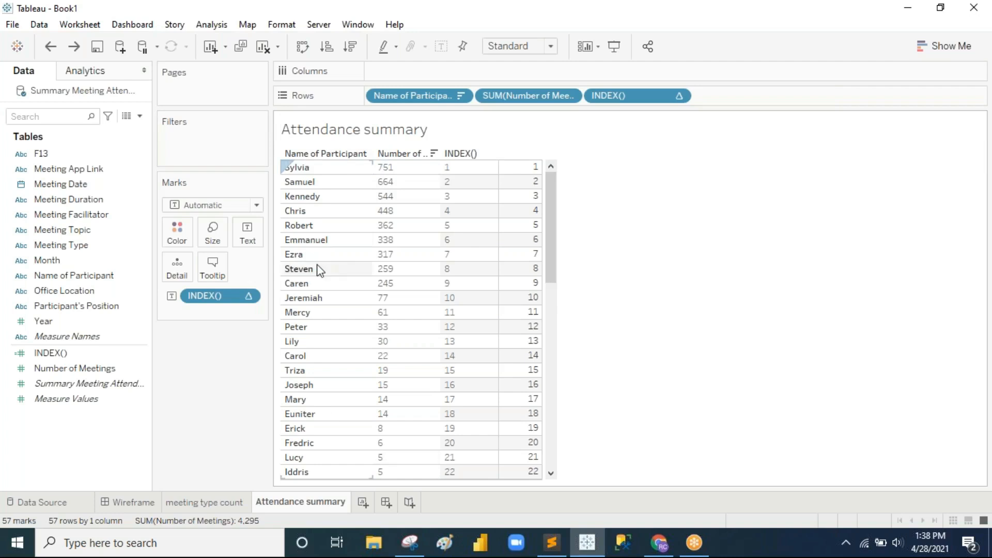
right_click(307, 165)
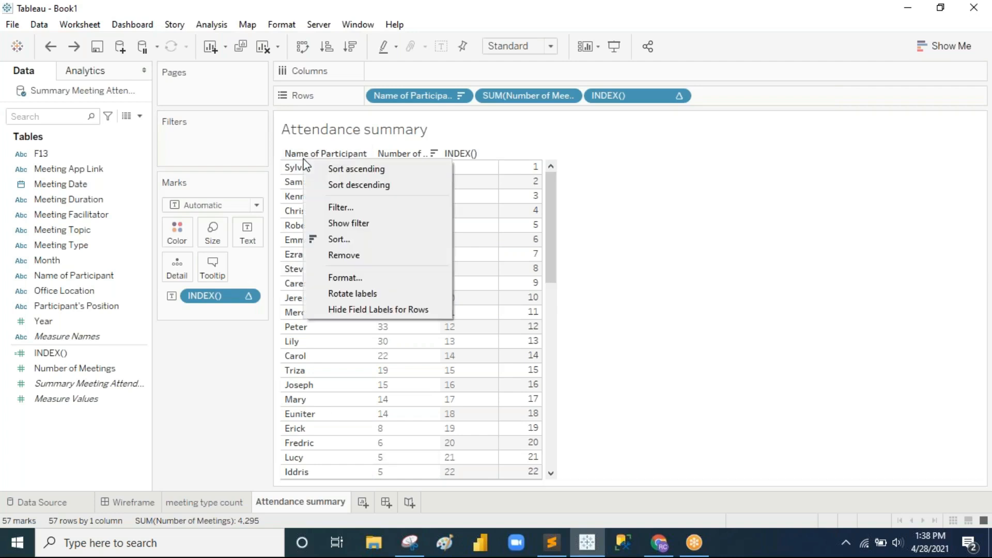
right_click(405, 155)
right_click(405, 156)
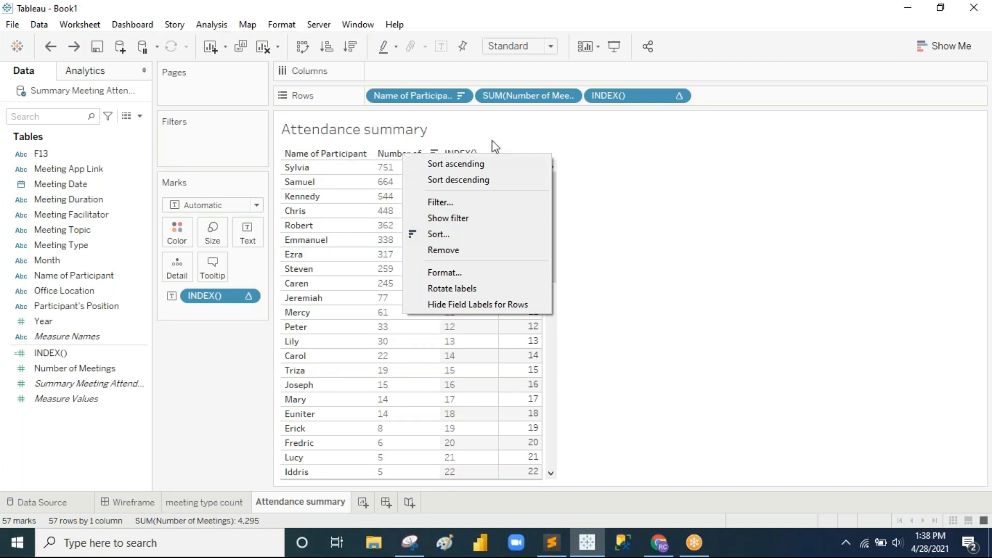
click(667, 166)
right_click(540, 101)
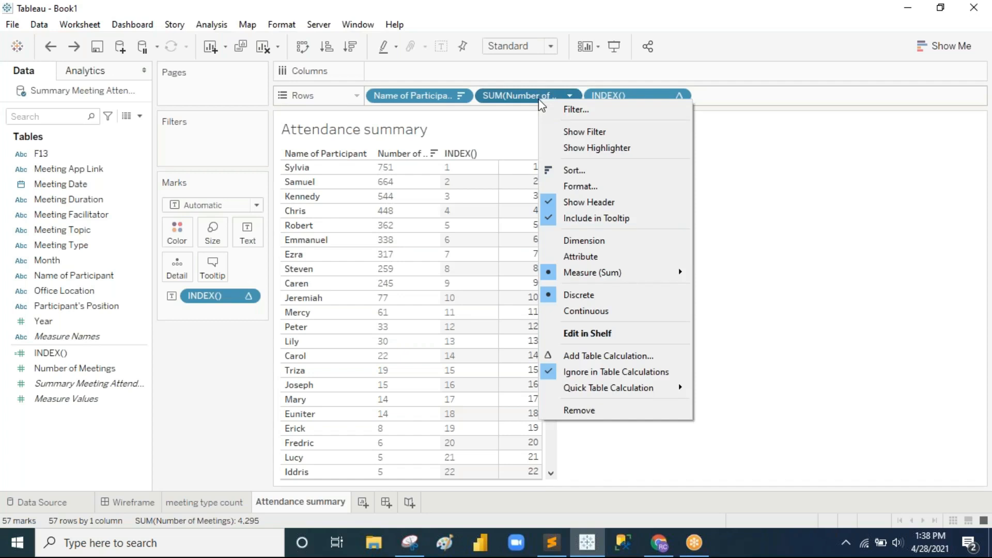
click(771, 204)
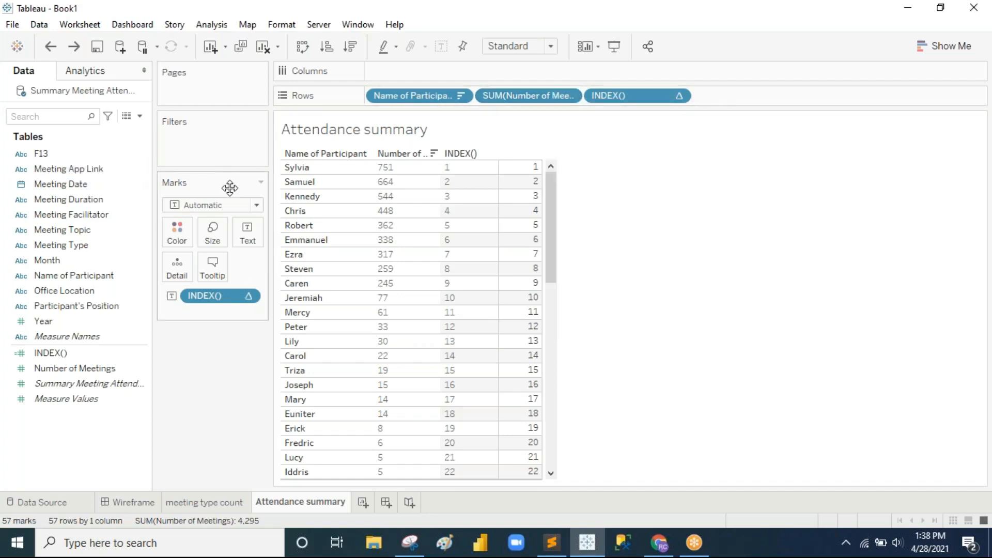
click(352, 265)
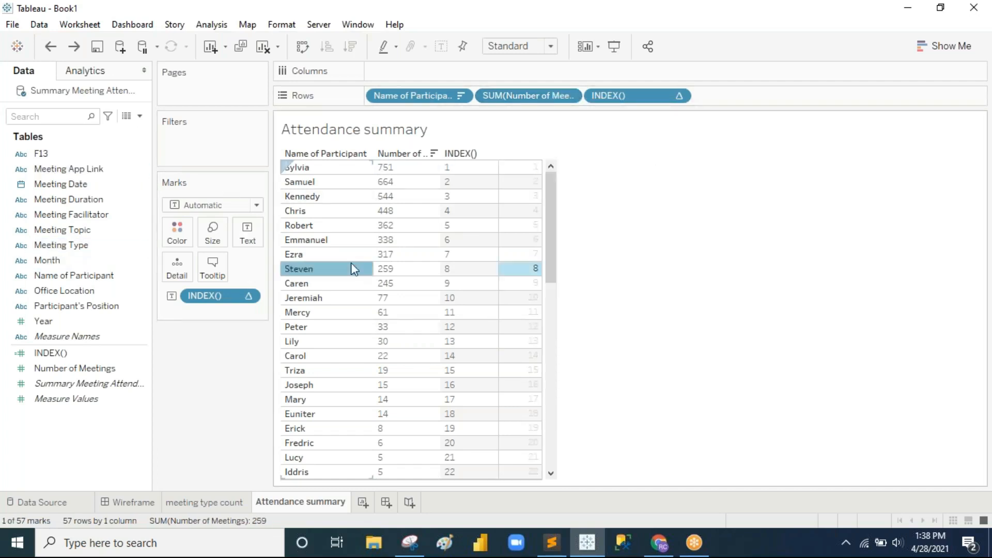
right_click(352, 268)
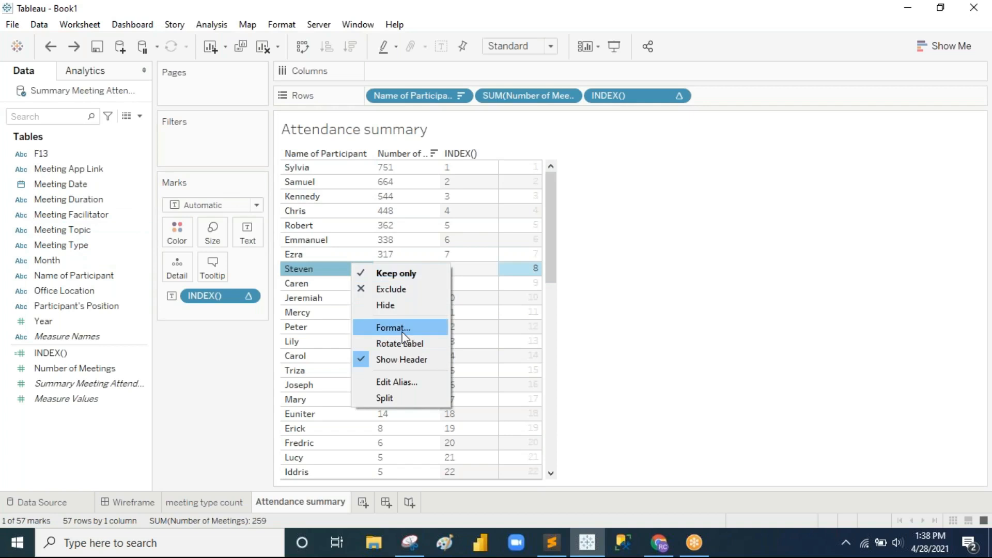
Step: In Format Font, make the sheet header text bold and the pane text black
click(402, 330)
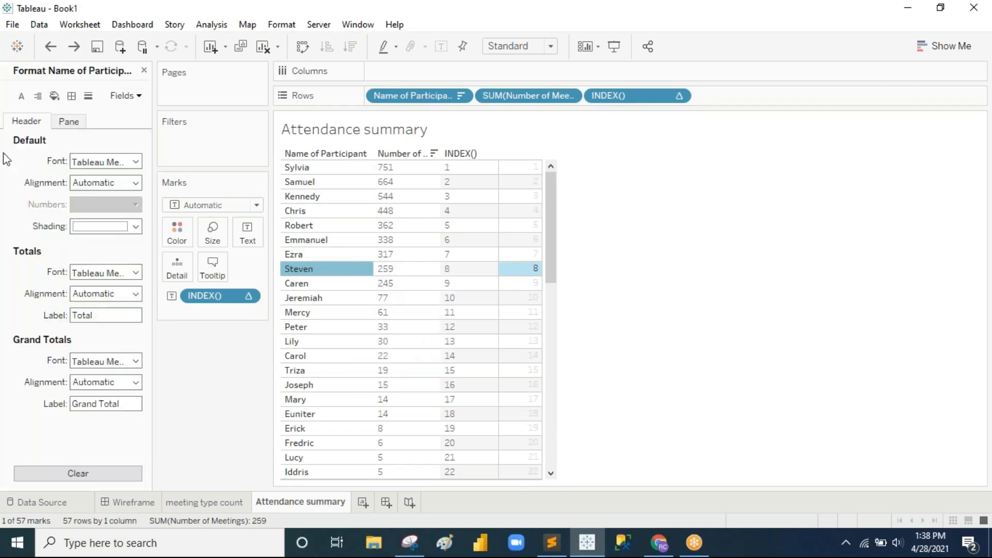
click(21, 102)
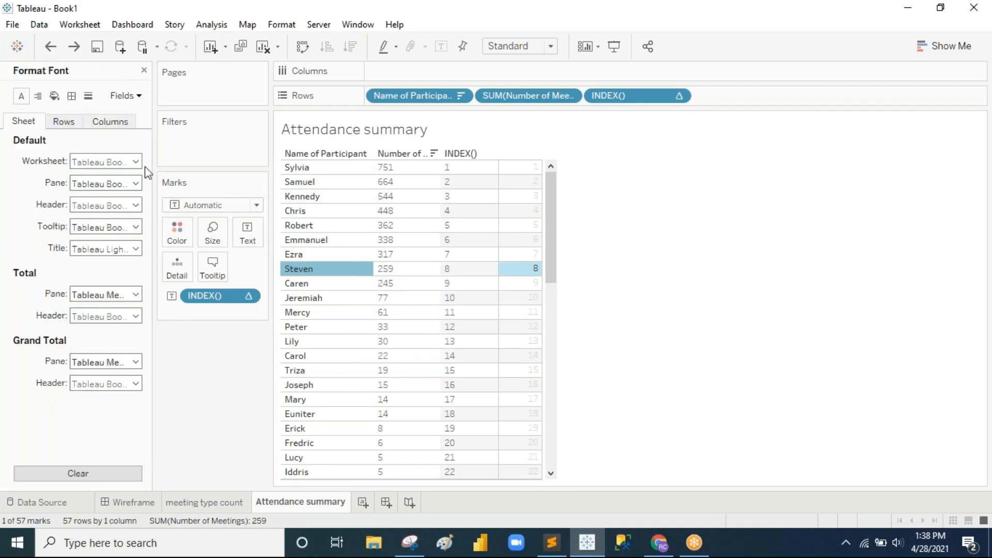
click(133, 205)
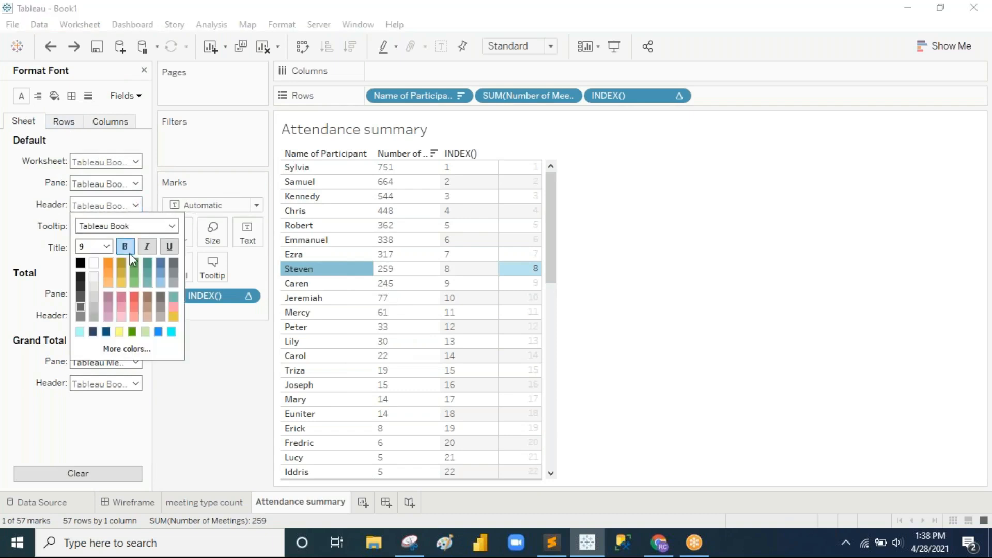
click(125, 247)
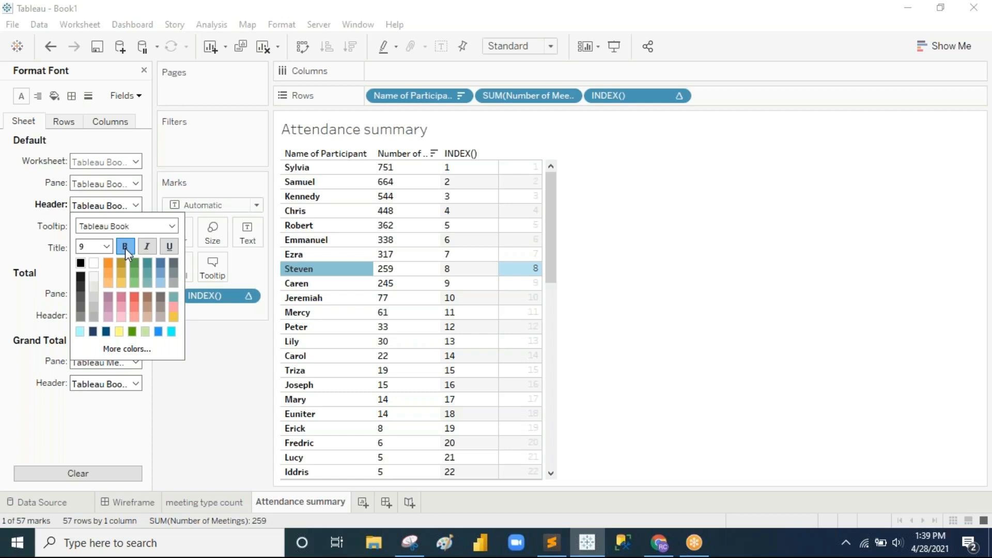
click(23, 227)
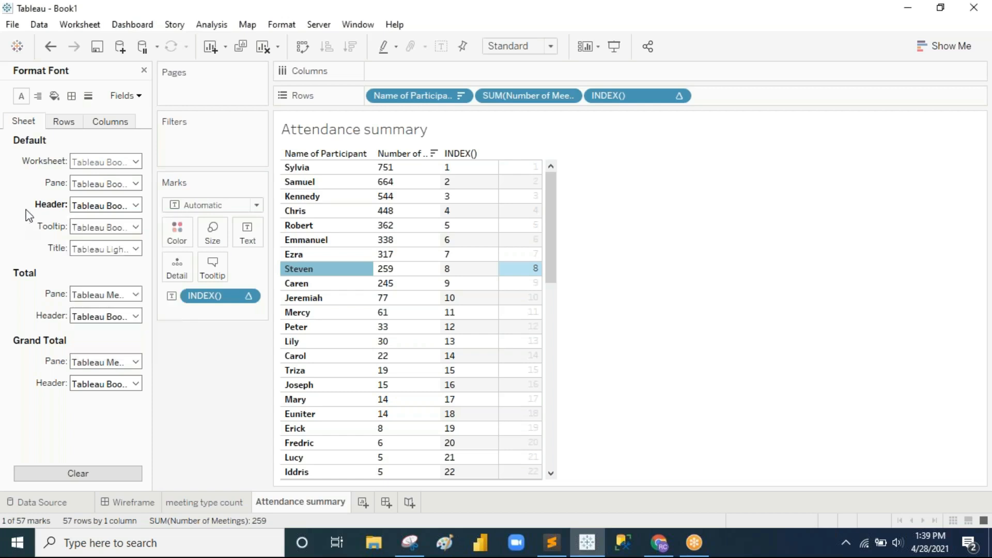
click(136, 184)
click(82, 242)
click(623, 351)
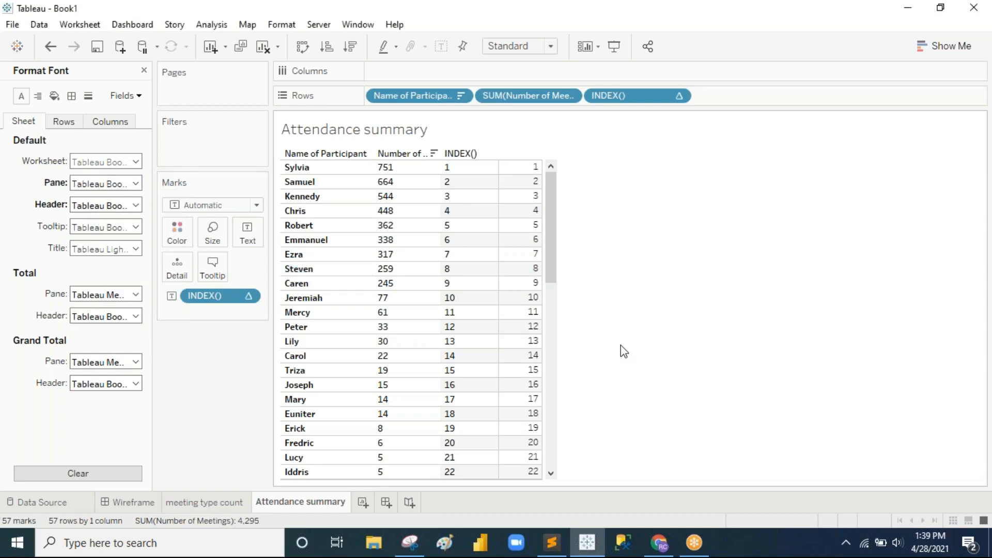
Step: Give pane, cell and header borders a thin solid black line
click(71, 96)
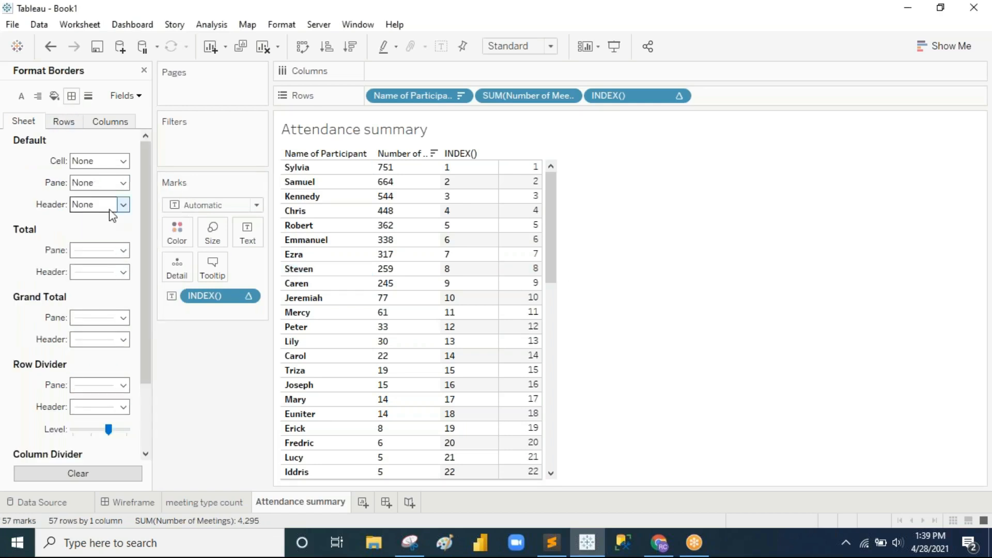
click(123, 183)
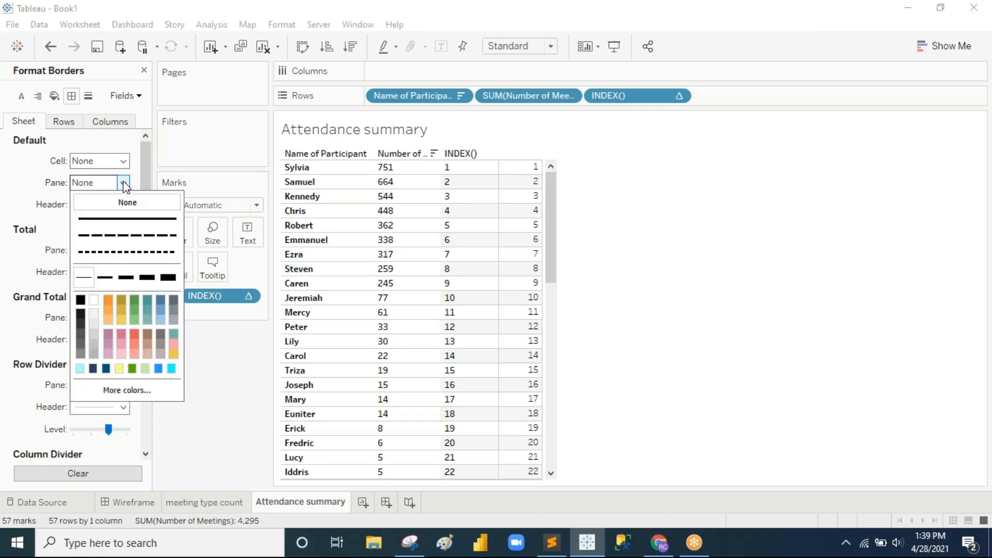
click(80, 300)
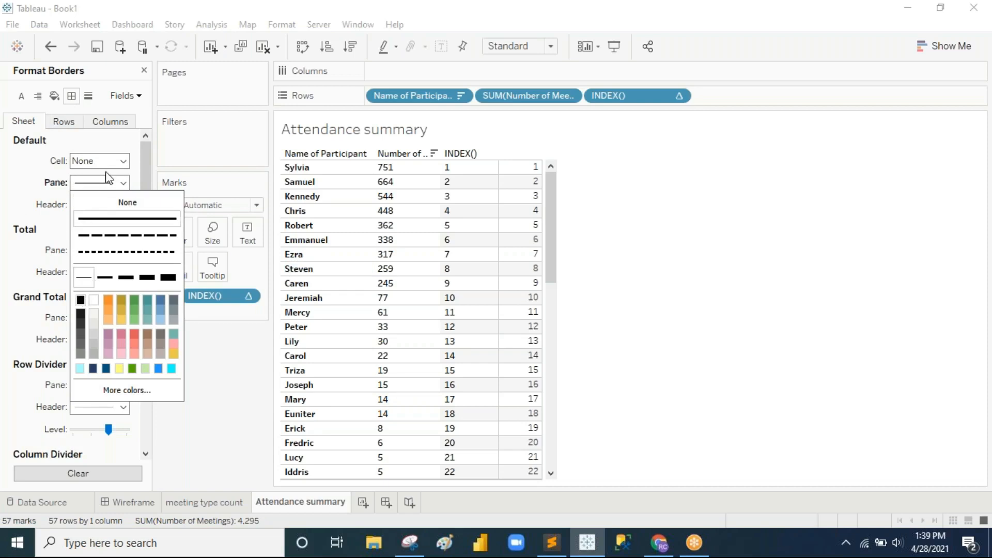
click(123, 161)
click(80, 280)
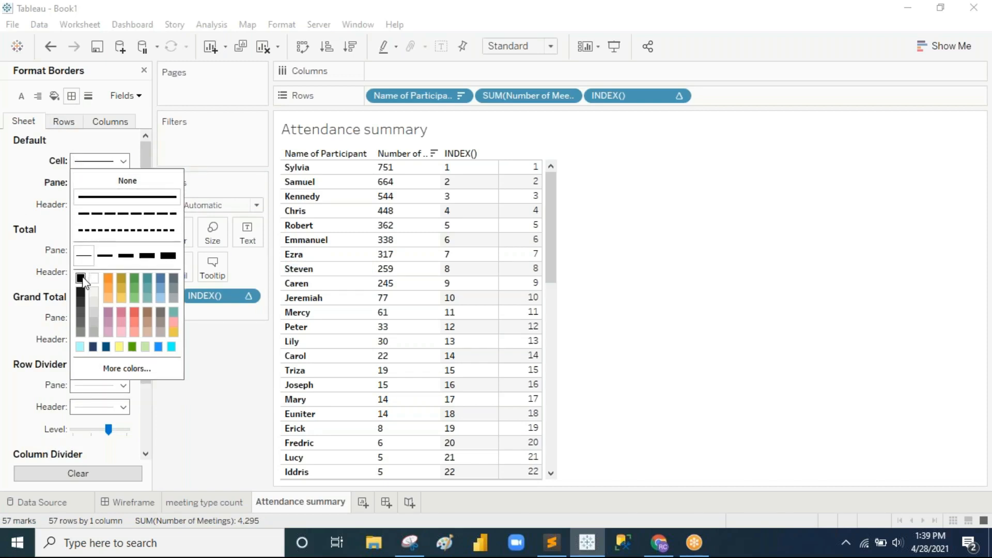
click(14, 217)
click(123, 205)
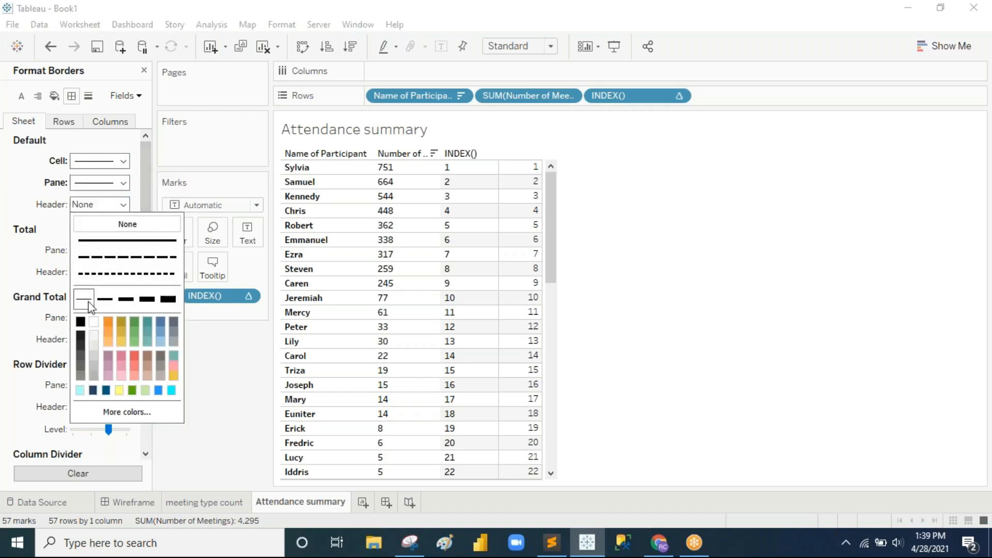
click(81, 322)
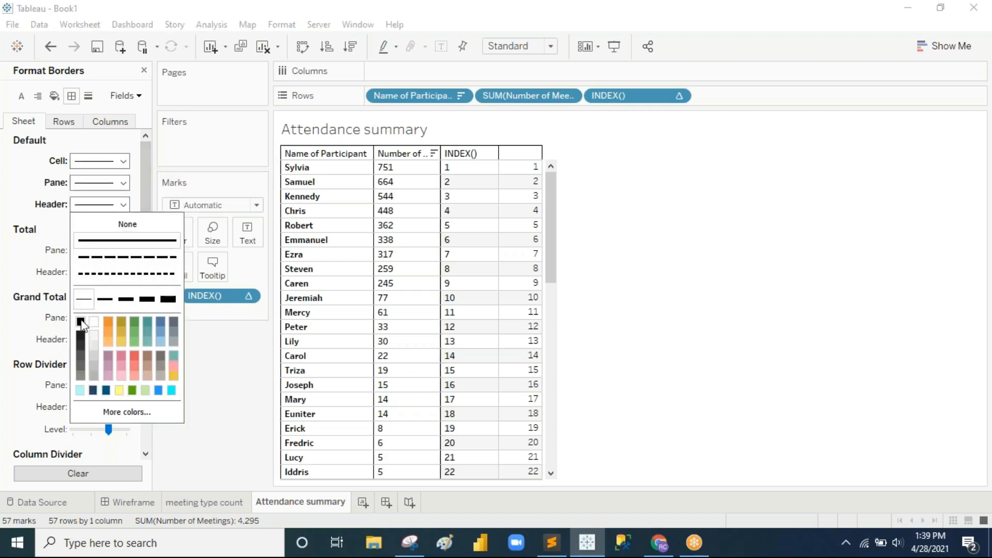
click(24, 194)
Step: Make the row and column divider lines solid black
scroll(122, 367, down, 3)
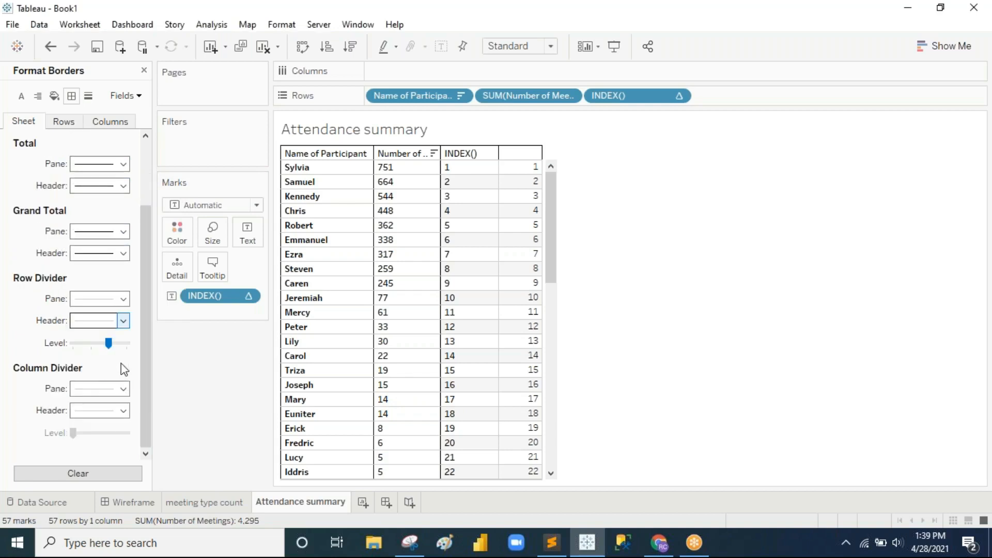
click(123, 299)
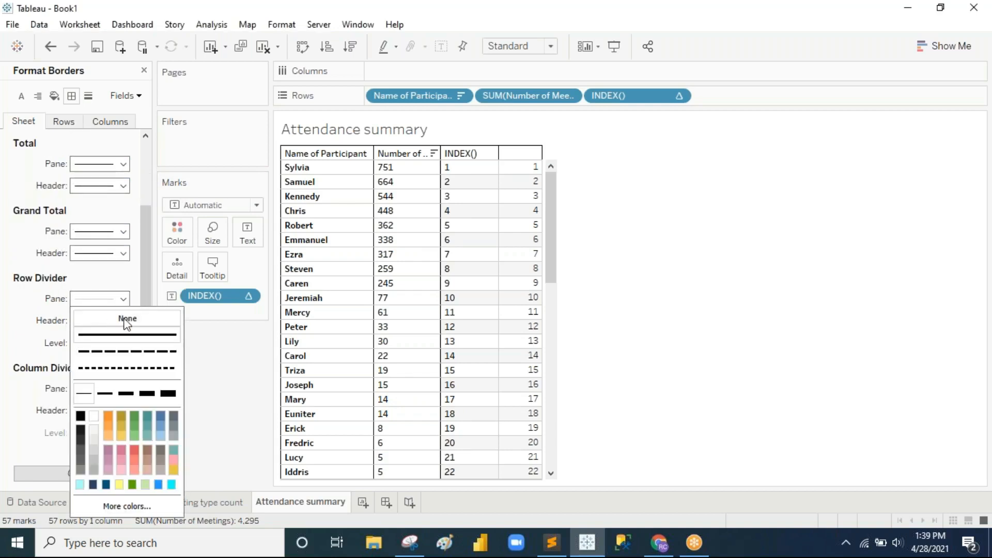
click(80, 416)
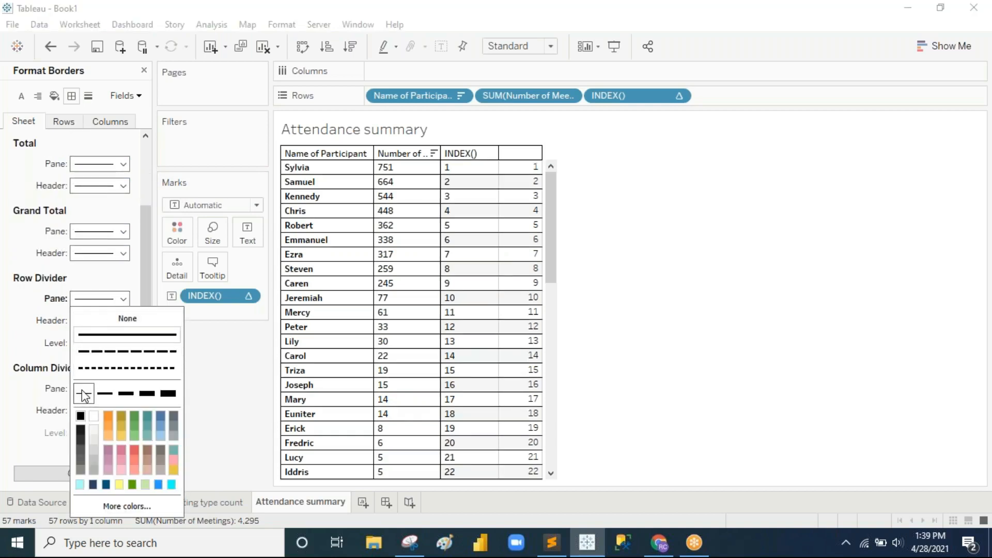
click(598, 358)
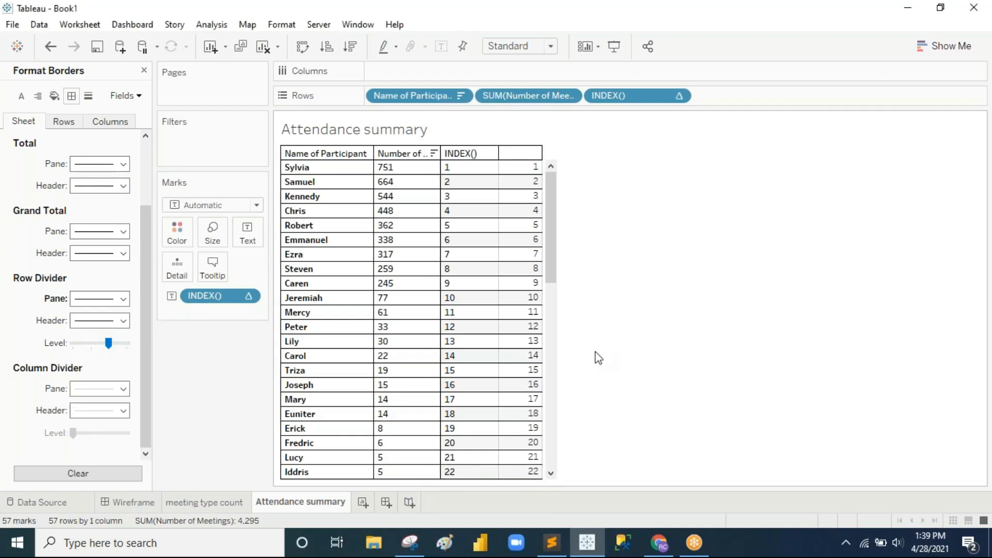
click(123, 389)
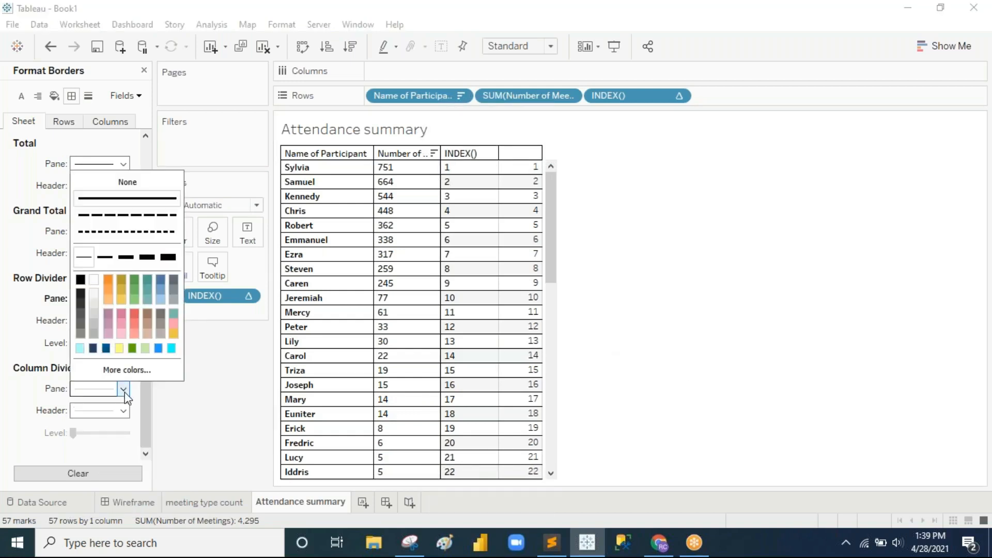
click(81, 279)
click(615, 327)
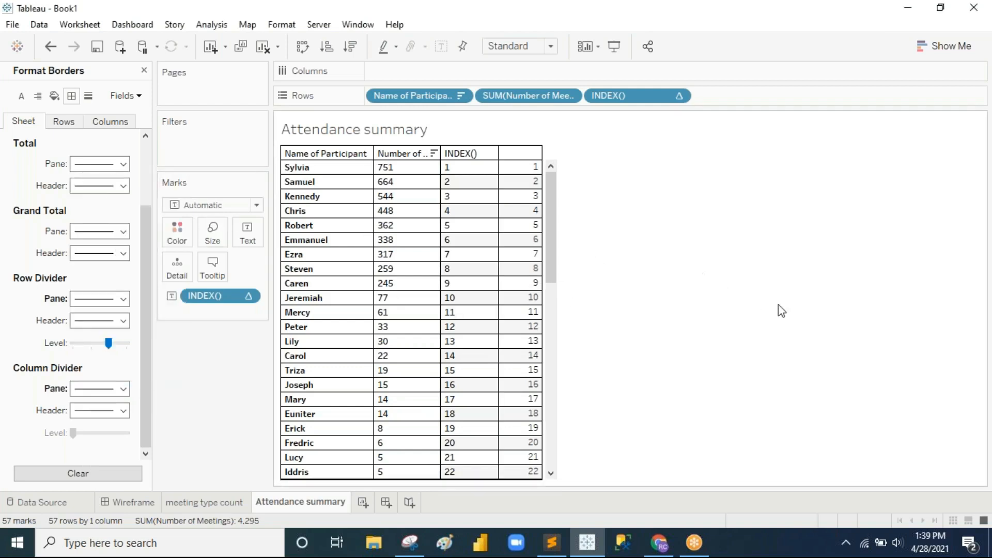
click(370, 8)
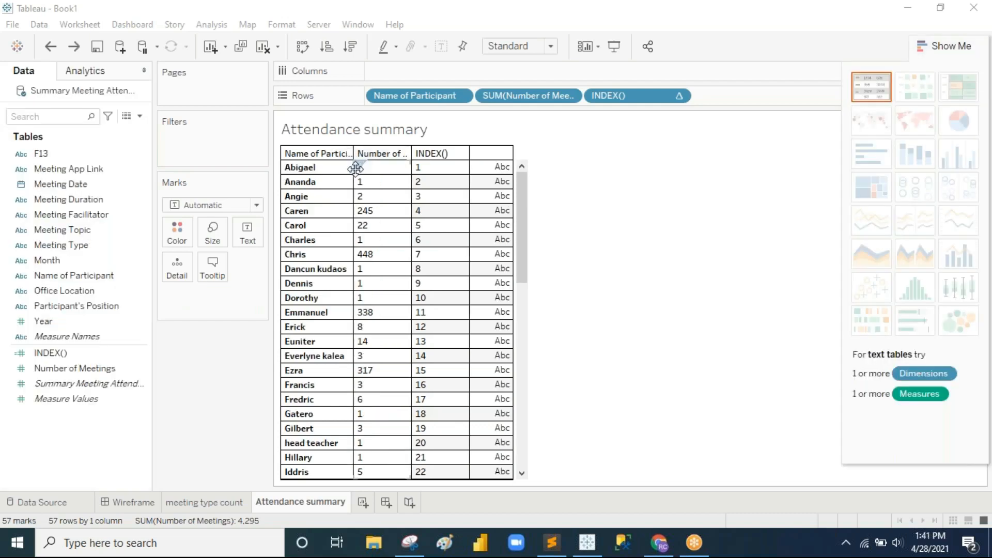
Step: Widen the Name of Participant and Number of Meetings columns
drag(354, 169, 386, 176)
click(435, 170)
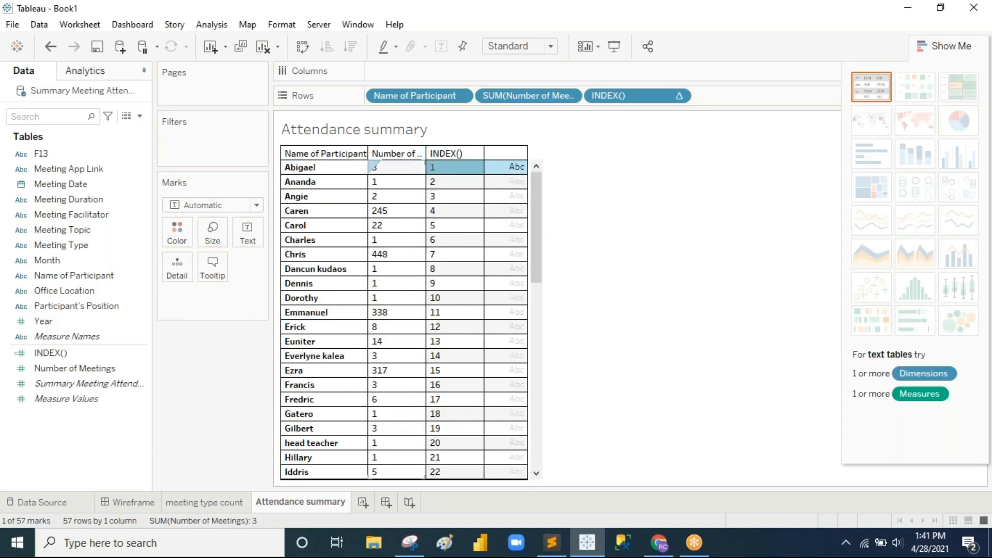
drag(426, 171, 469, 171)
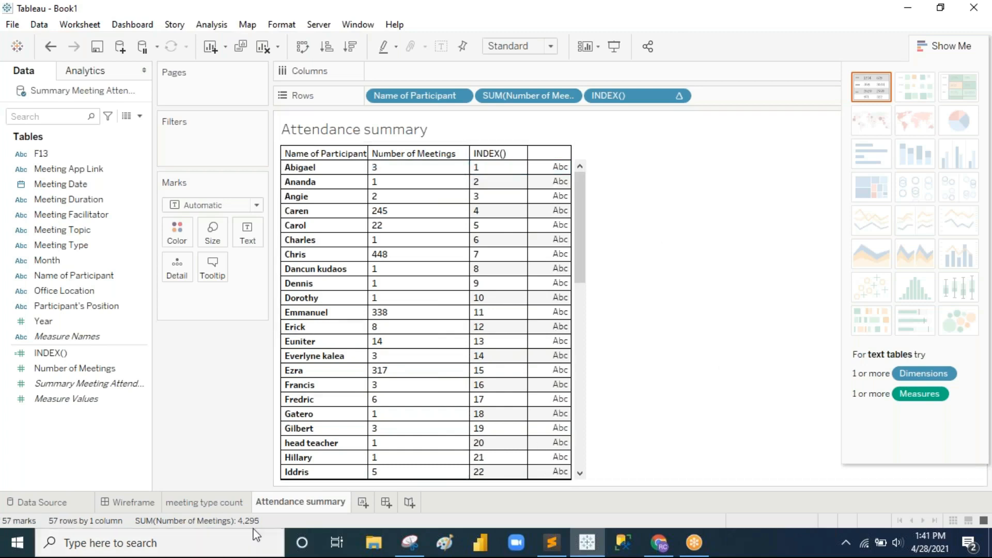
Step: After checking the Wireframe dashboard, create a new blank worksheet
click(139, 504)
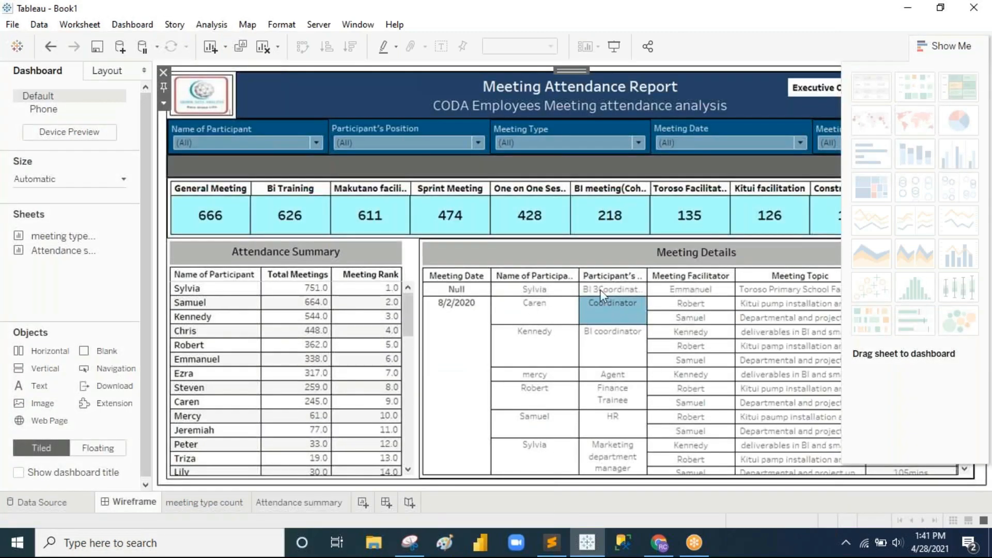
click(298, 503)
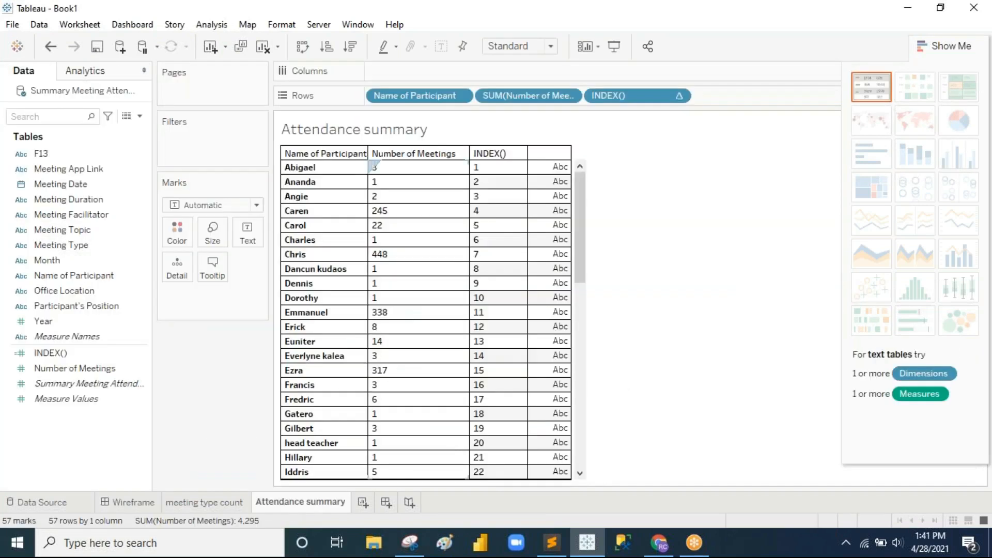
click(364, 503)
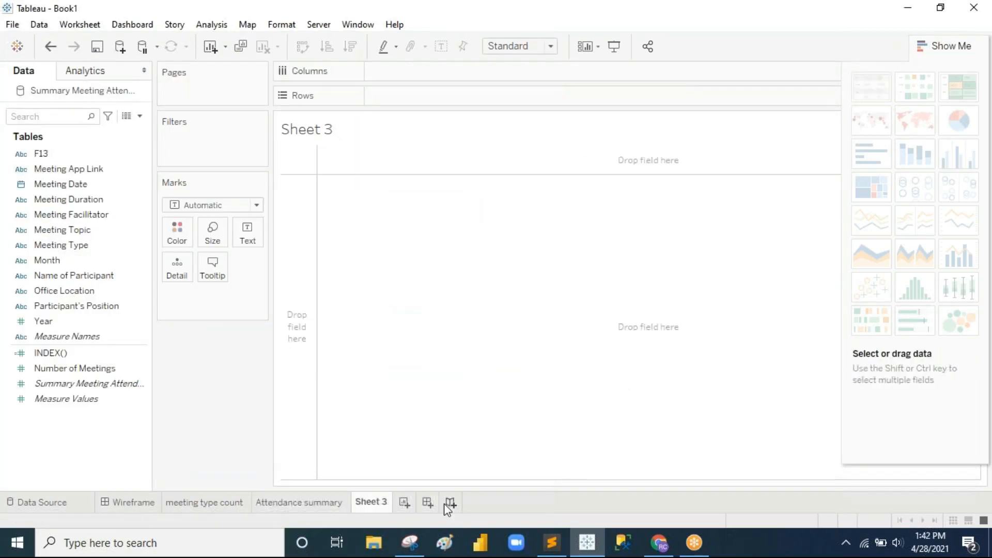
Step: Rename the new worksheet to 'Meeting details'
double_click(383, 504)
text(Meeting)
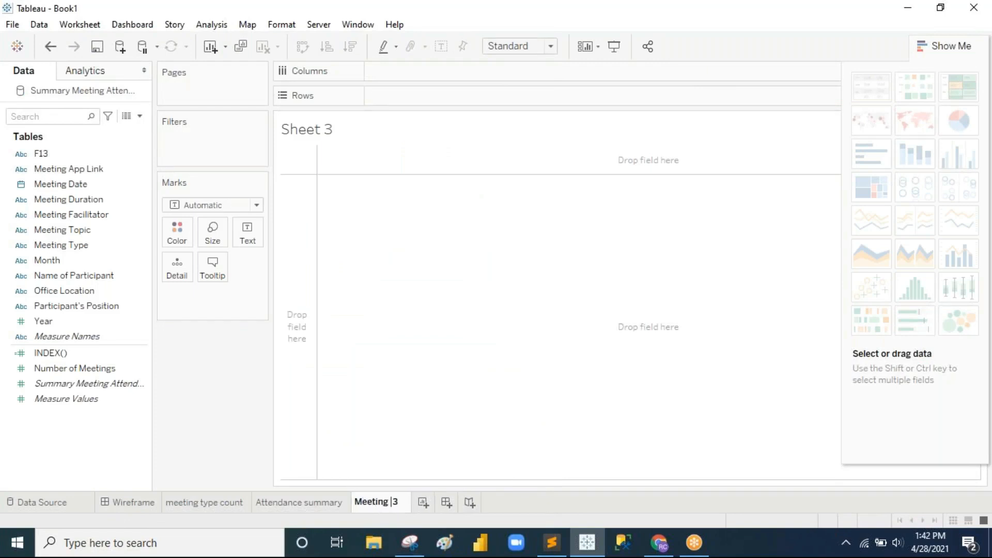
key(Delete)
text(details)
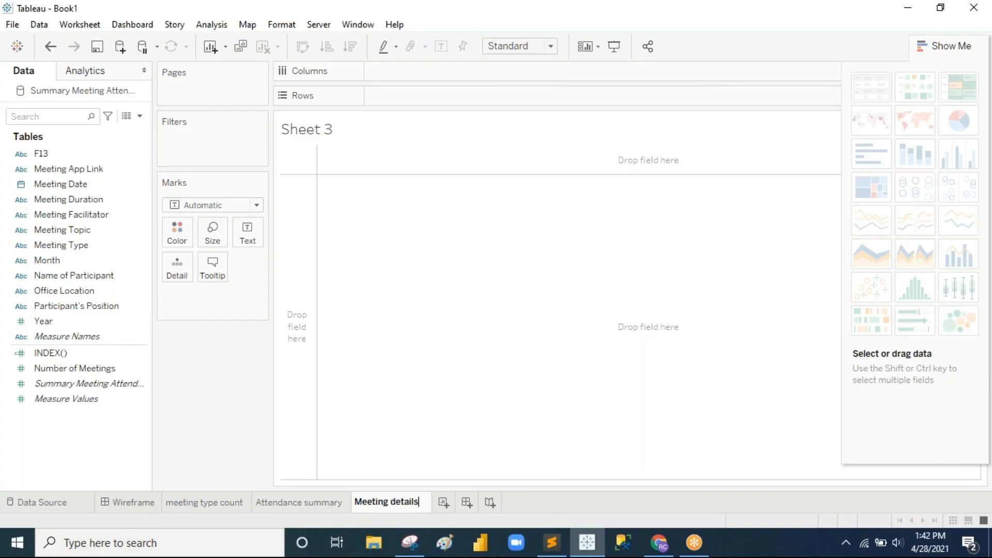
key(Return)
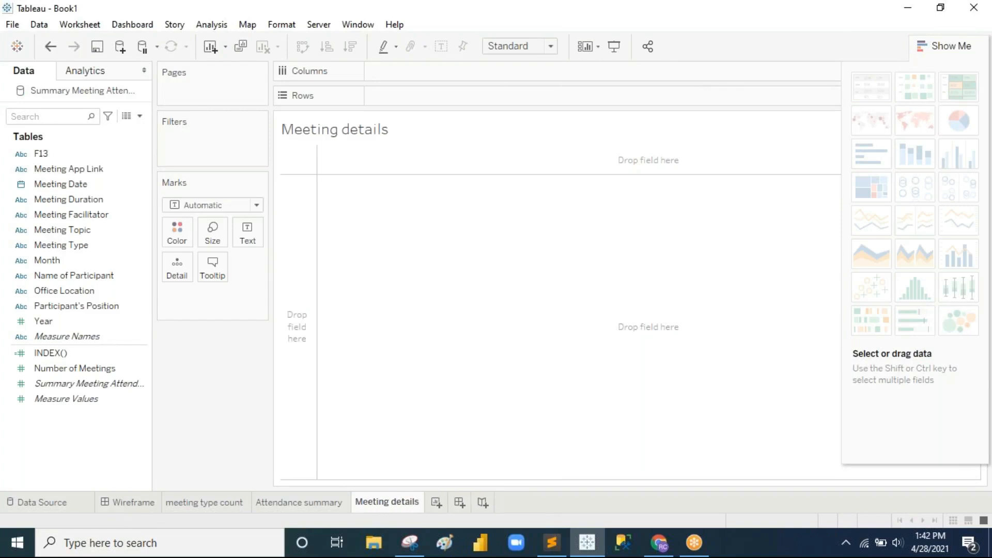
Step: Put Meeting Date on Rows as discrete exact dates, referencing the Wireframe dashboard
click(133, 502)
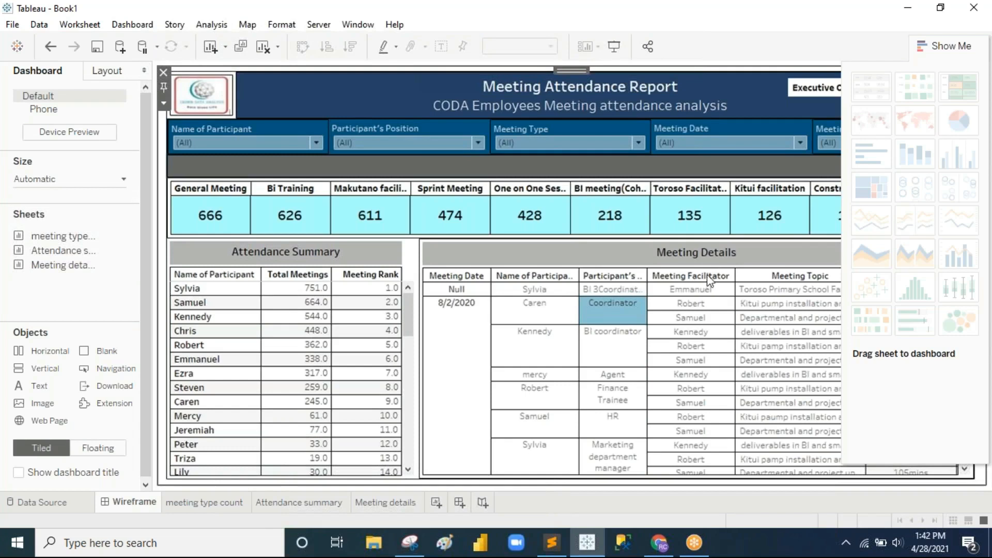
click(953, 42)
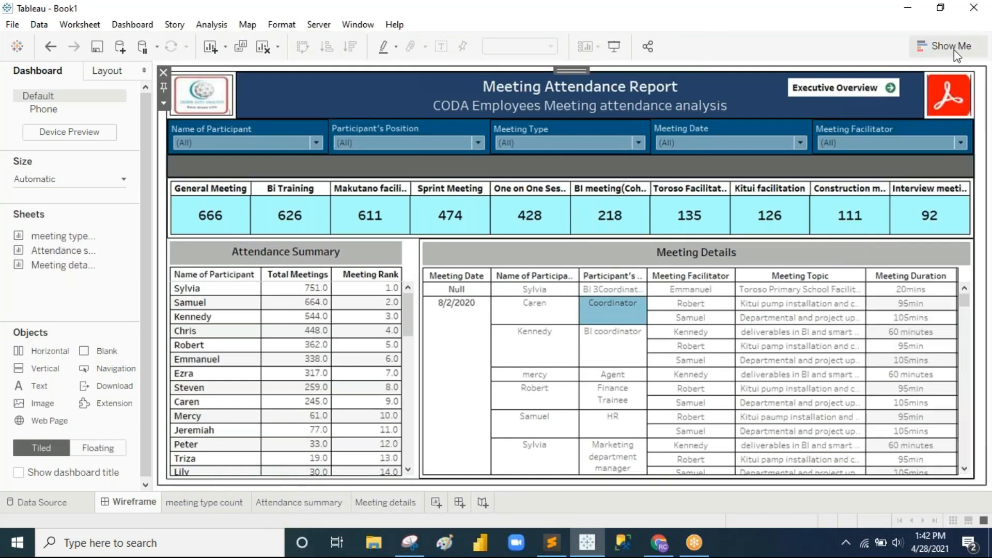
click(399, 504)
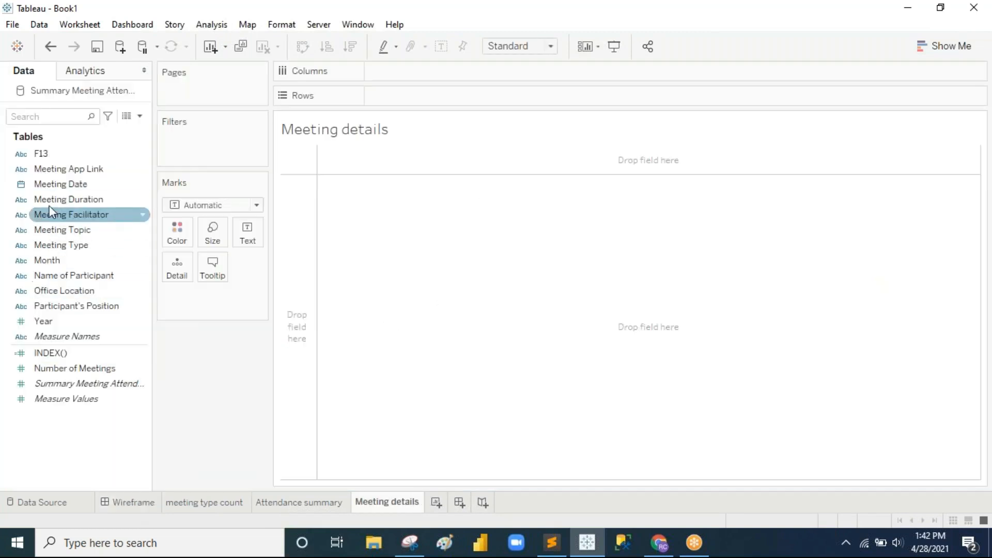
drag(58, 186, 389, 101)
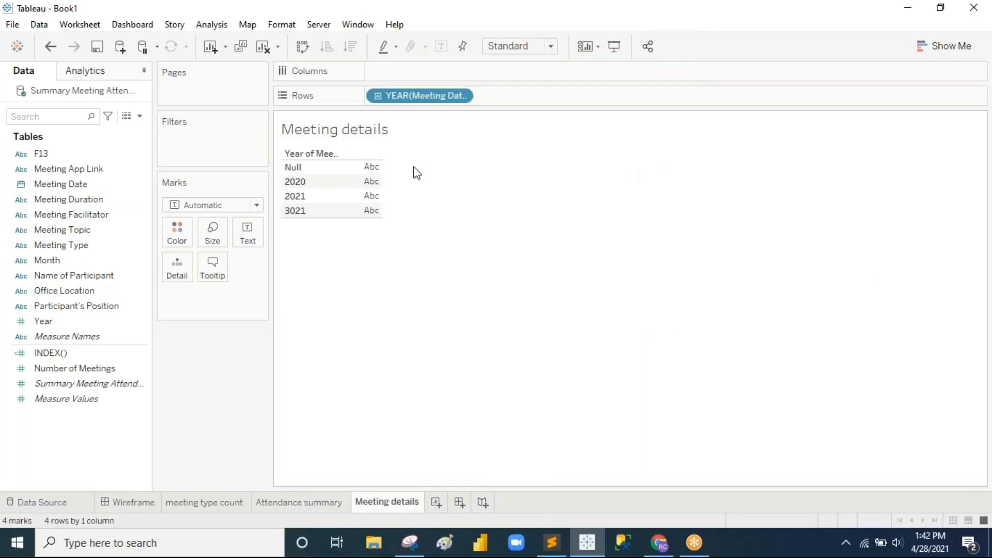
click(460, 96)
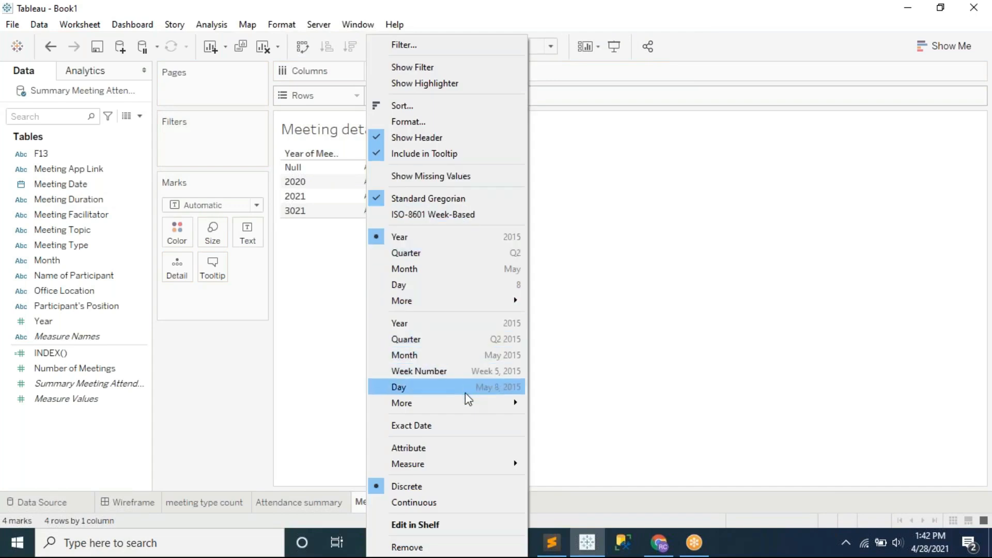
click(464, 425)
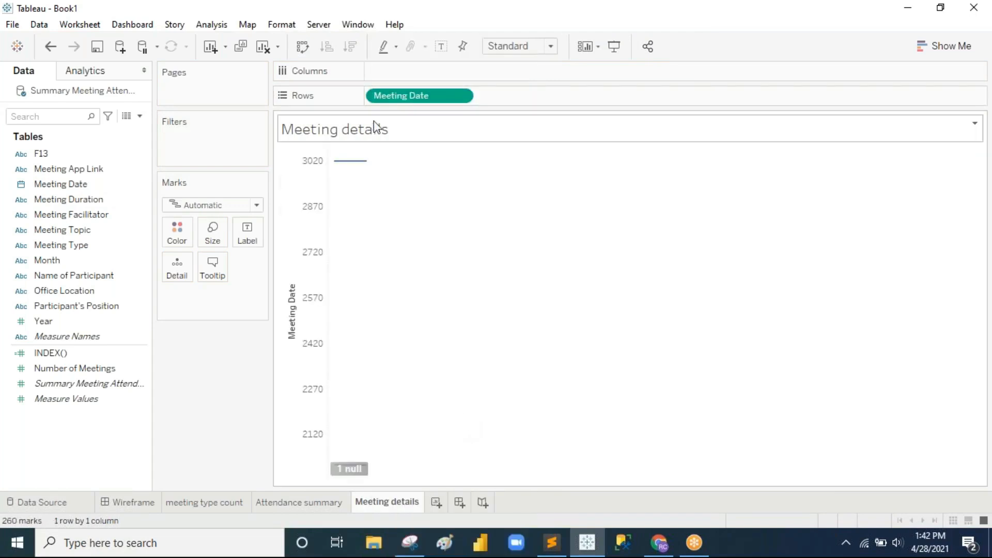
click(461, 95)
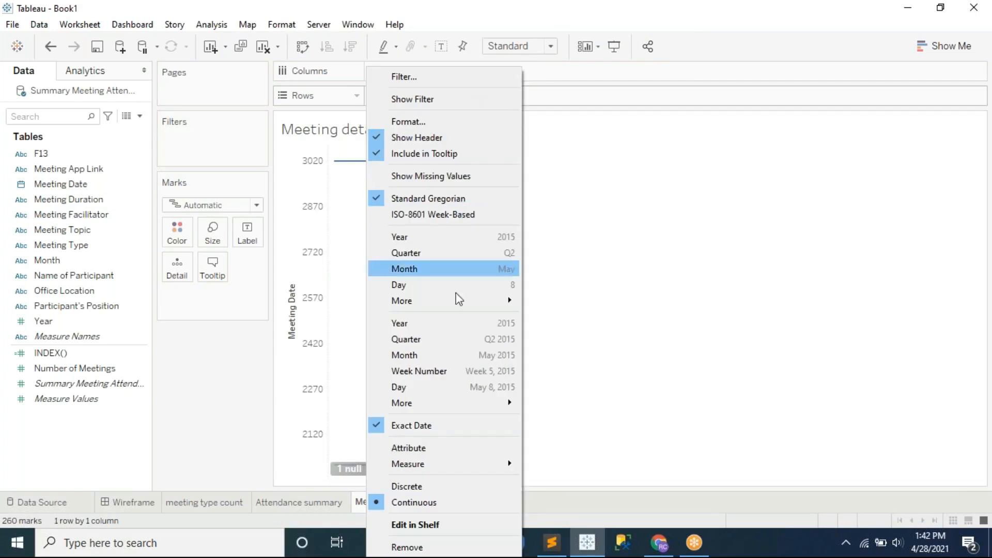
click(440, 485)
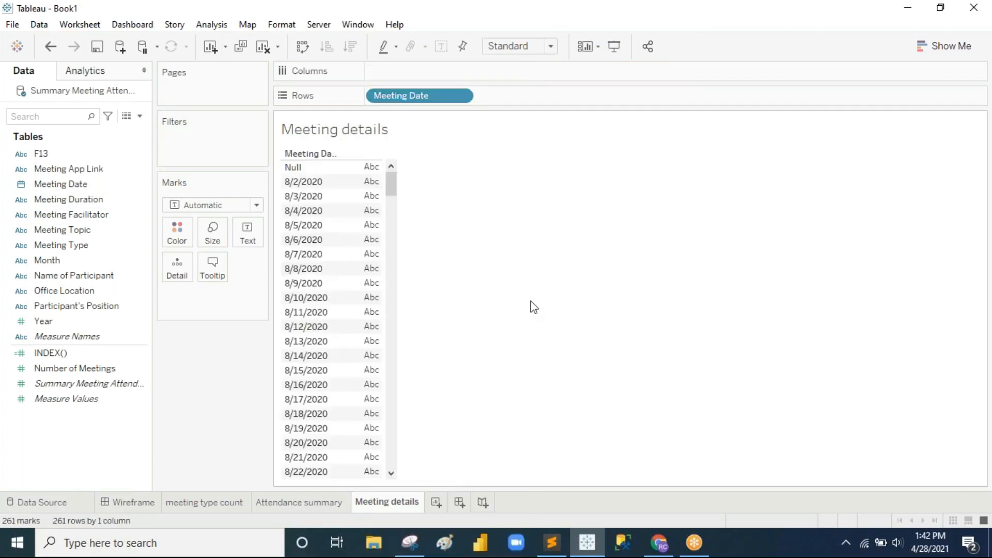
Step: Sort Attendance summary participants by meeting count descending, then return to Meeting details
click(304, 502)
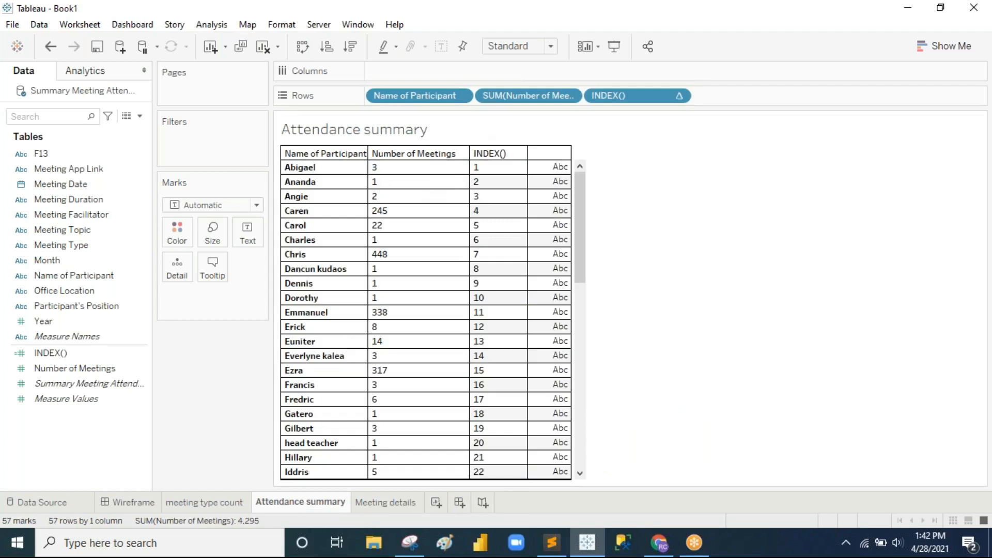
click(351, 46)
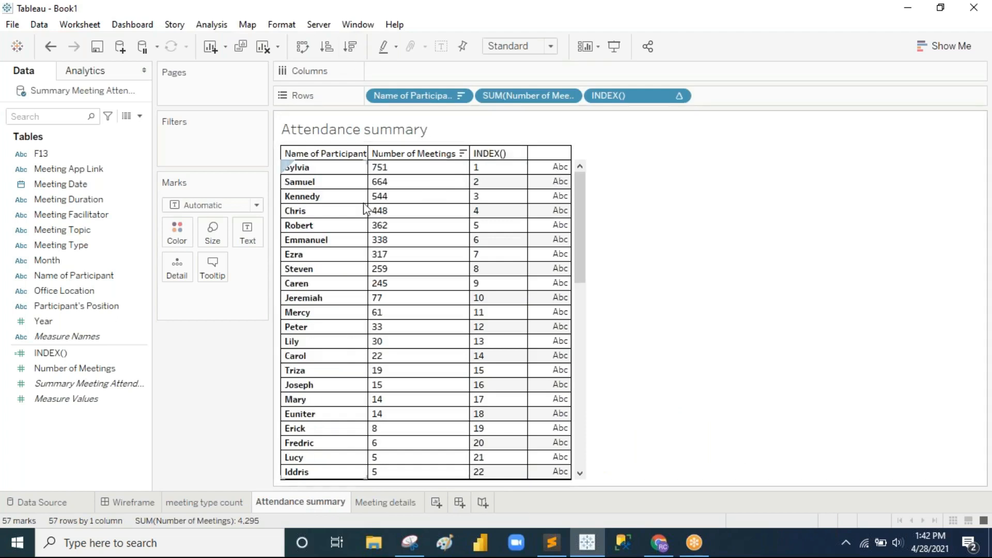
click(388, 501)
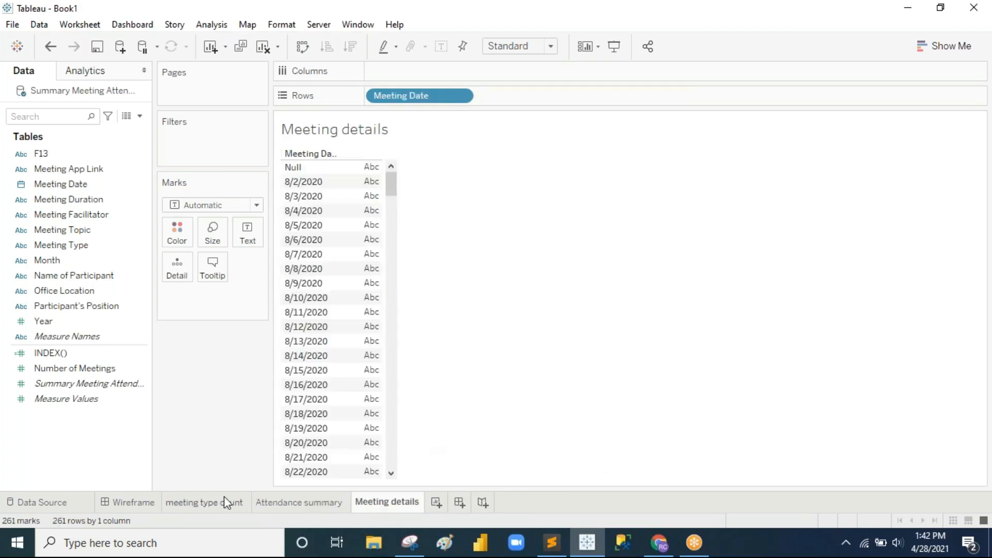
click(147, 502)
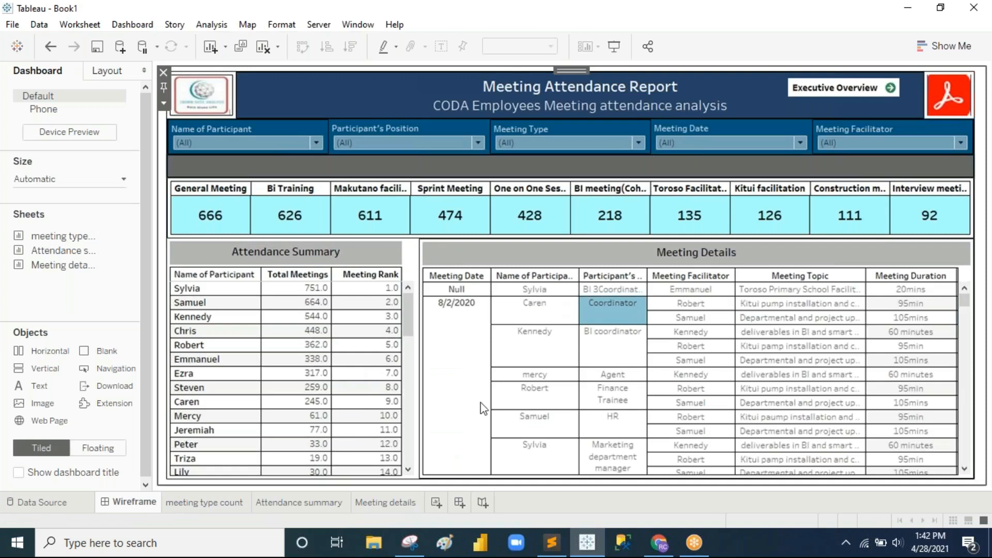
click(401, 509)
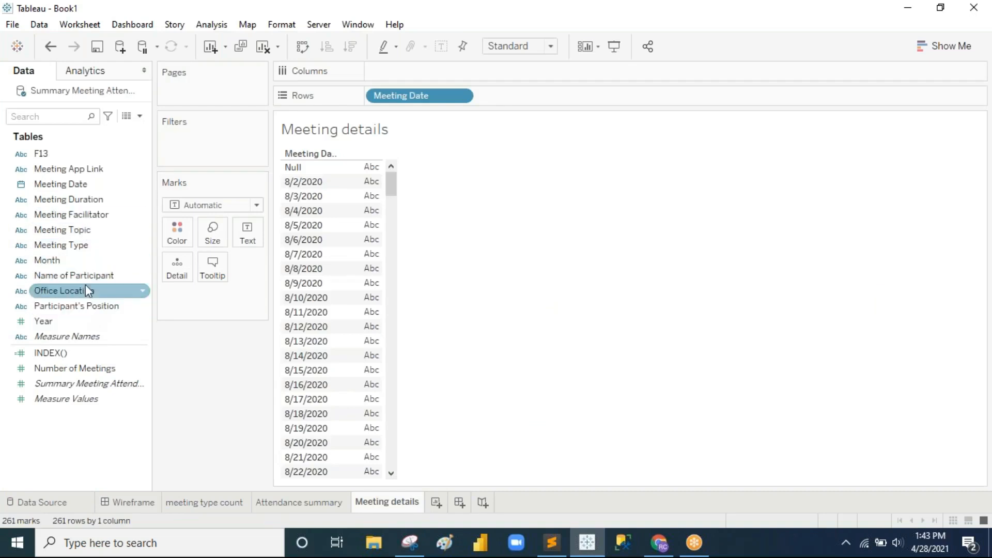
Step: Add Name of Participant and Participant's Position to Rows
drag(89, 277, 538, 97)
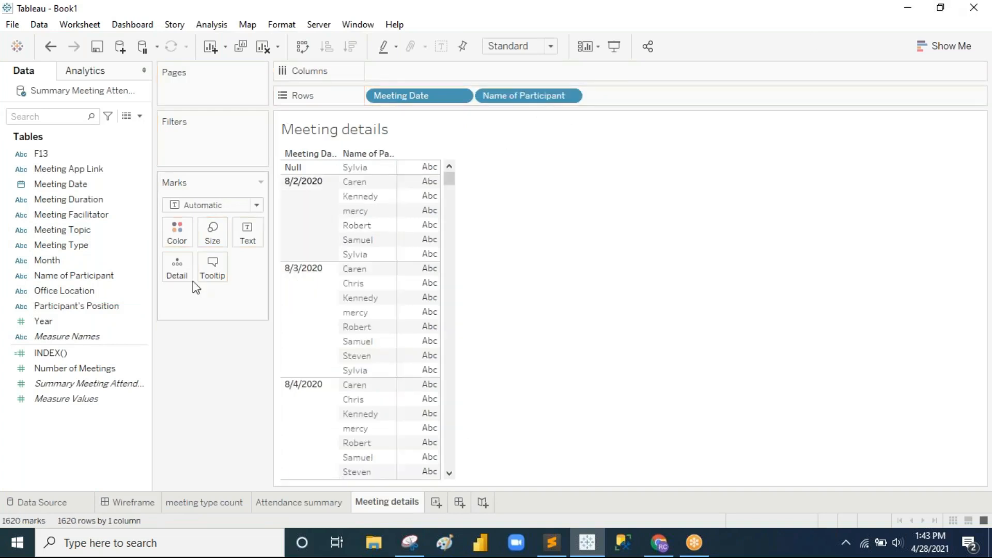
mouse_move(116, 307)
mouse_down()
mouse_move(734, 131)
mouse_move(671, 96)
mouse_up()
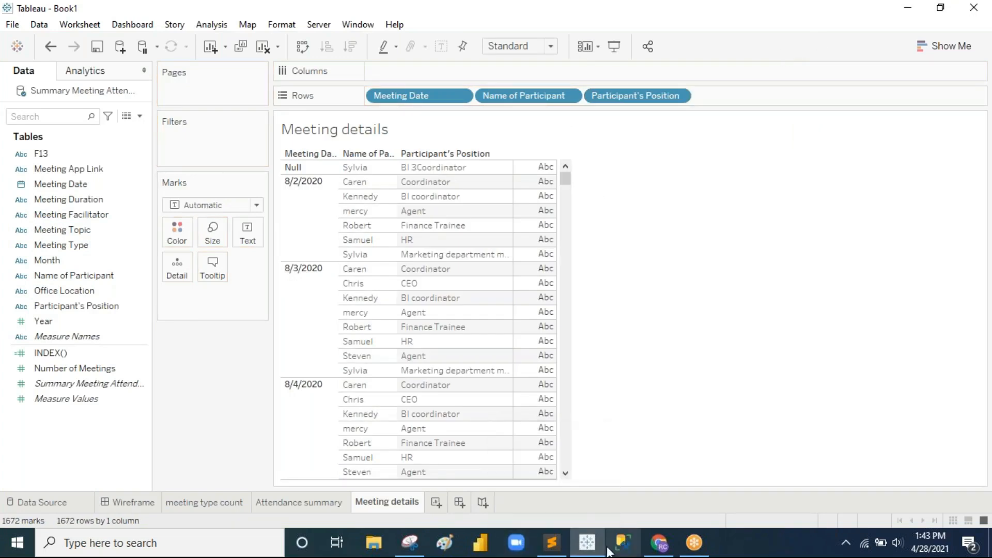
click(143, 502)
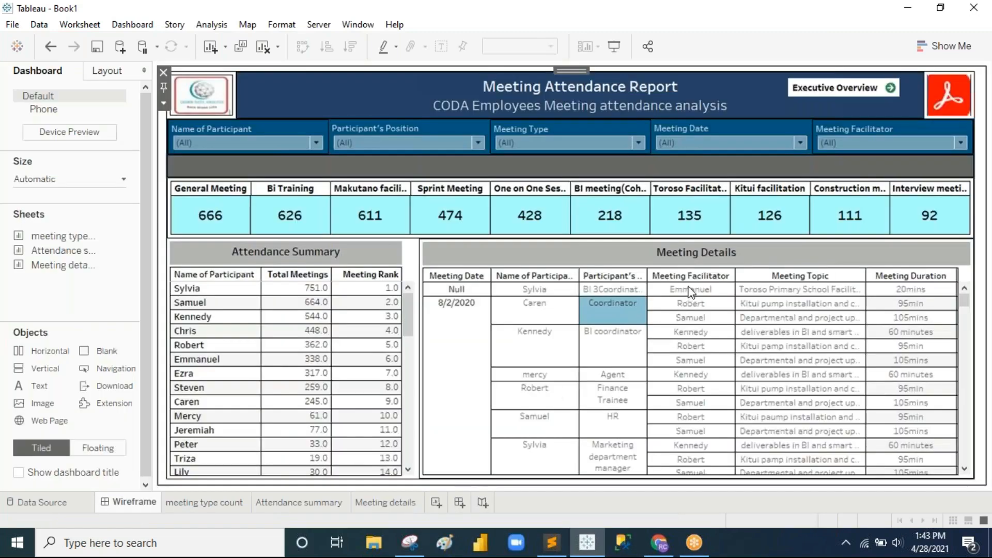
click(393, 500)
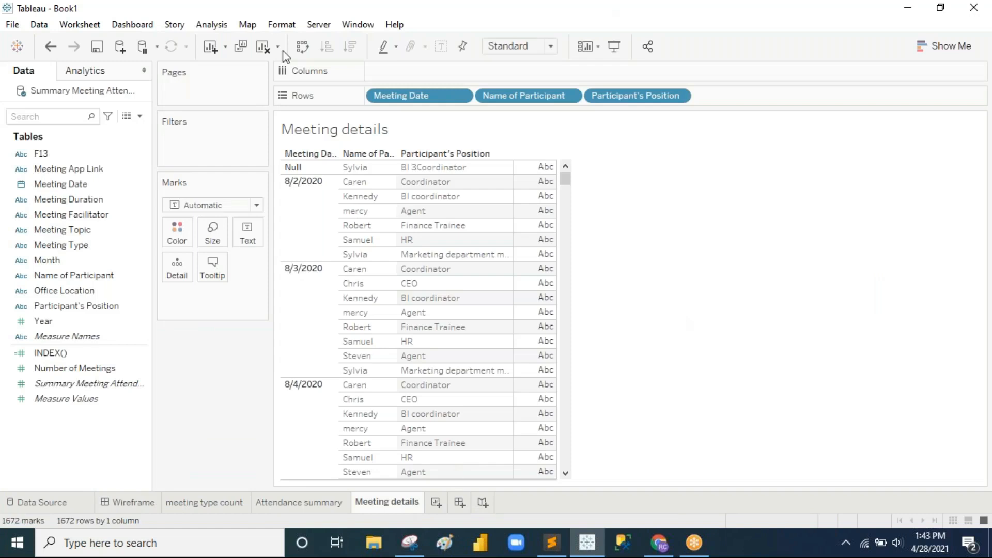
Step: Add Meeting Facilitator, Meeting Topic and Meeting Duration to Rows
drag(93, 214, 734, 98)
drag(73, 230, 844, 96)
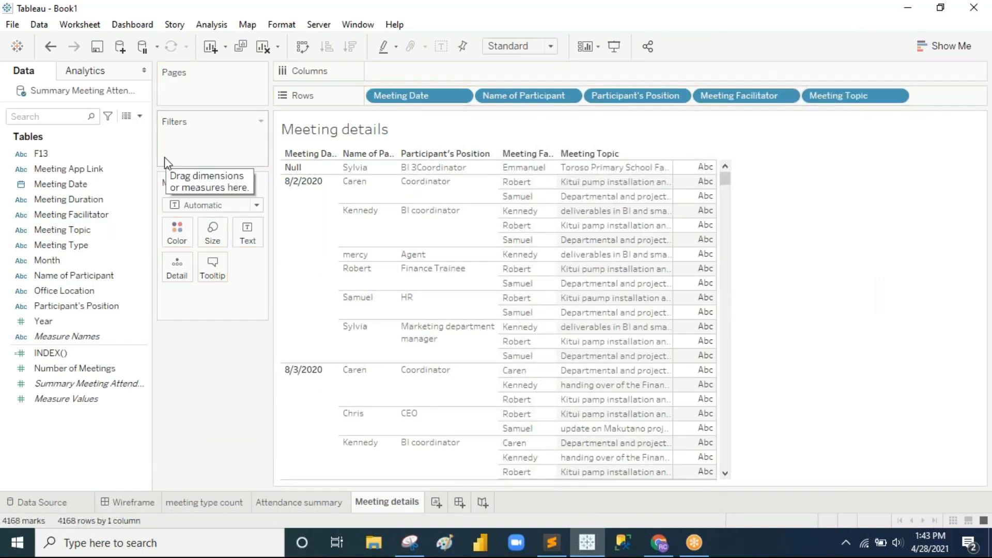
click(136, 503)
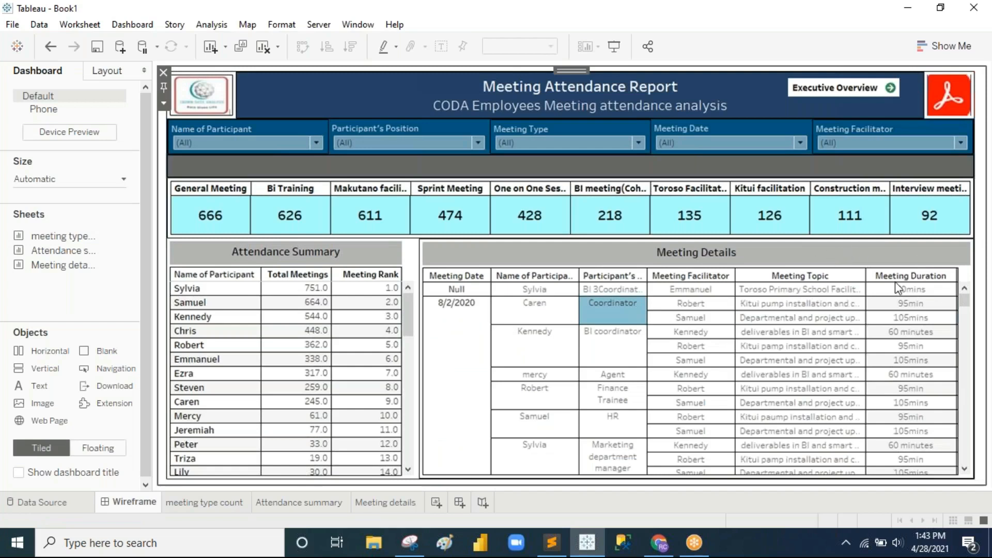
click(387, 502)
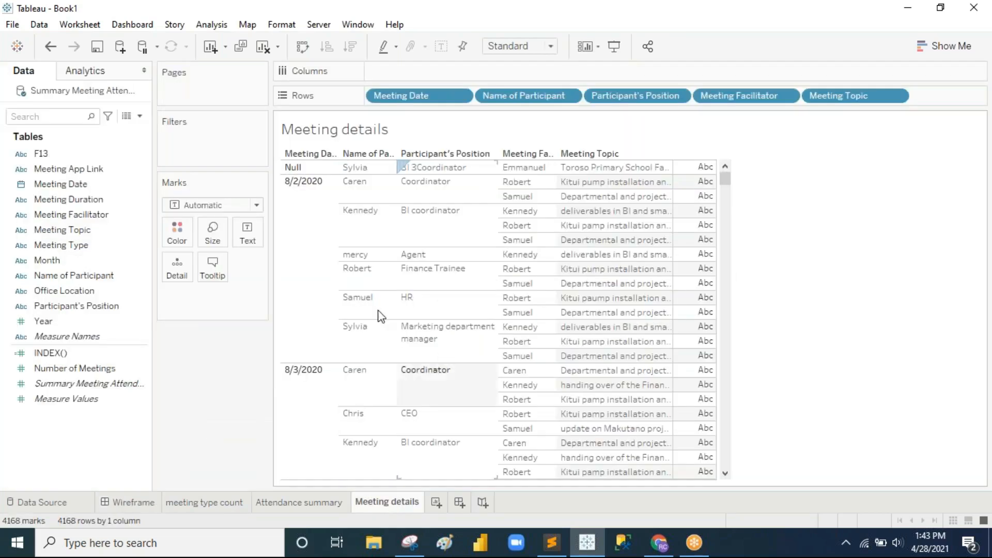
drag(89, 200, 976, 97)
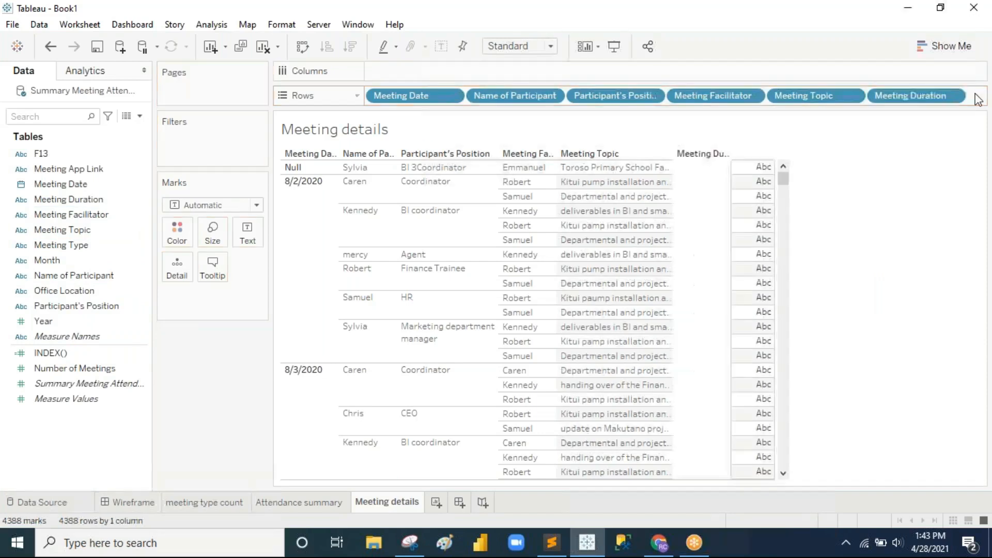
Step: Review the Meeting Topic column and Meeting Date field options in the table
right_click(604, 154)
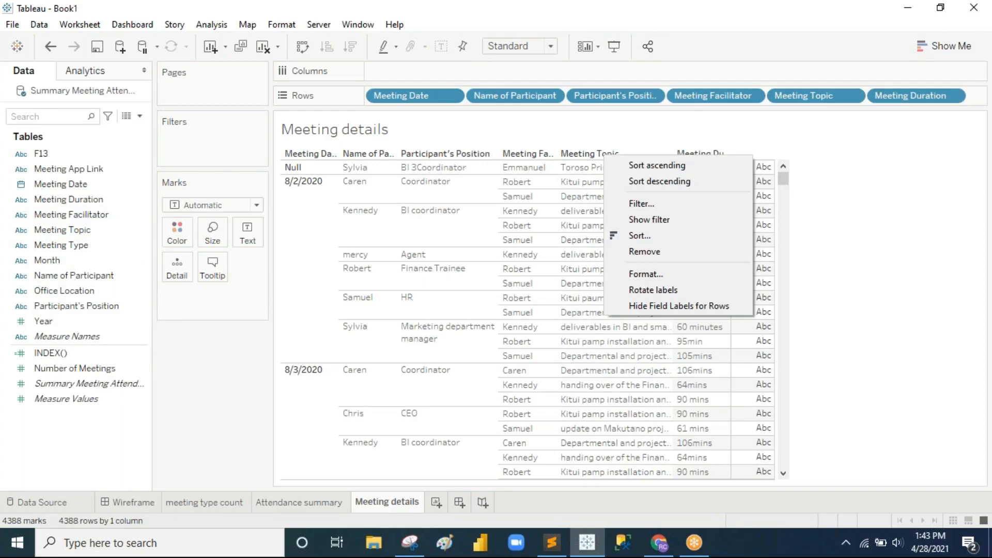
click(848, 257)
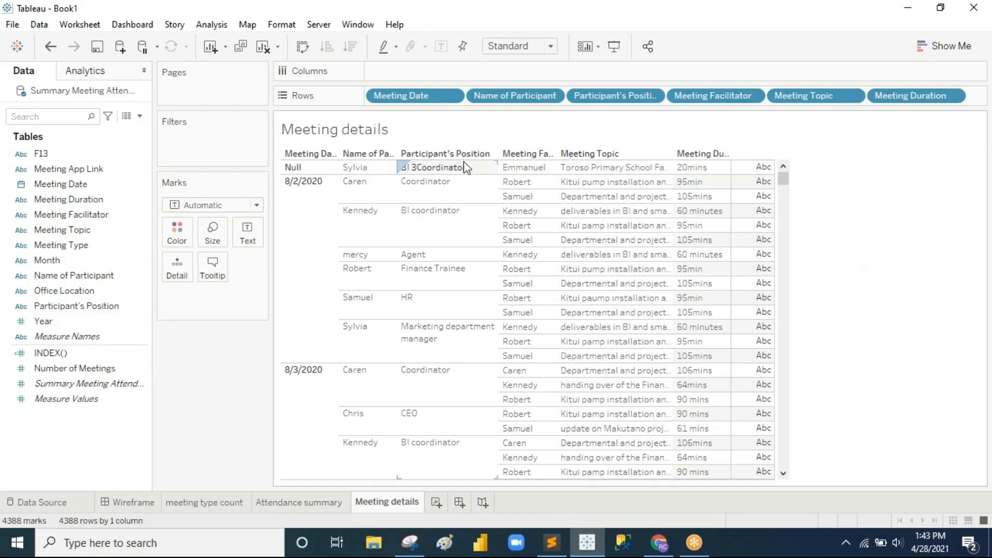
click(401, 167)
click(431, 96)
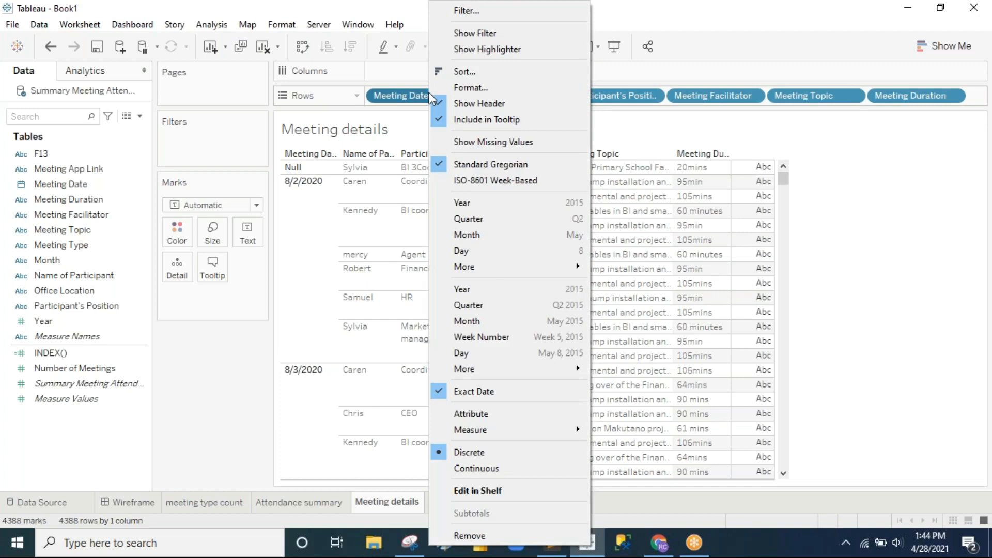
click(853, 356)
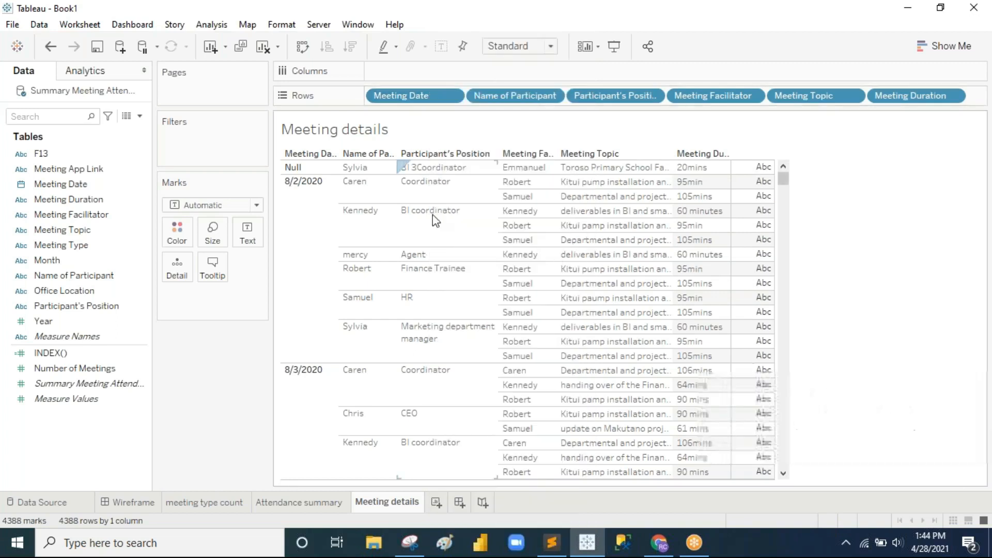
click(457, 230)
Step: Format Participant's Position fonts and make the sheet header text bold
right_click(457, 226)
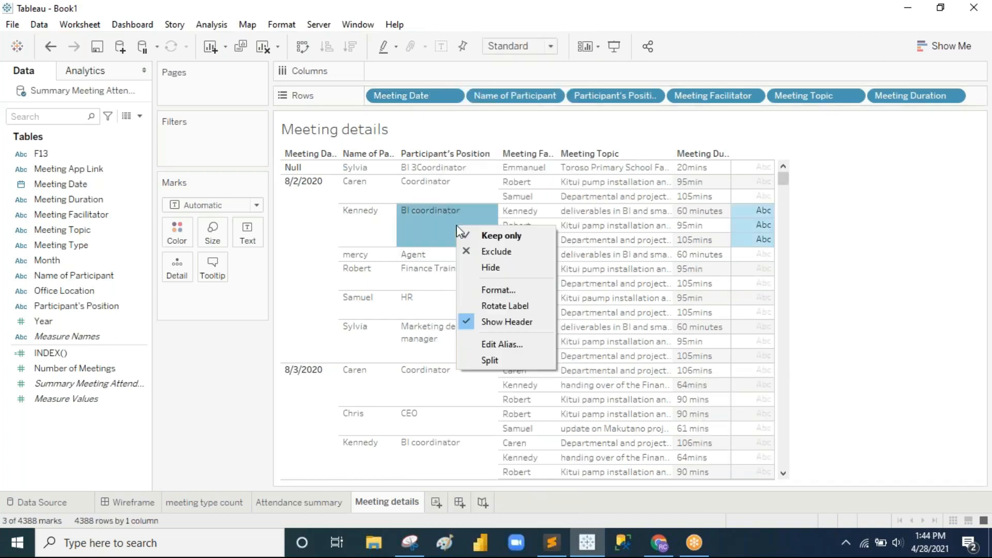
click(520, 292)
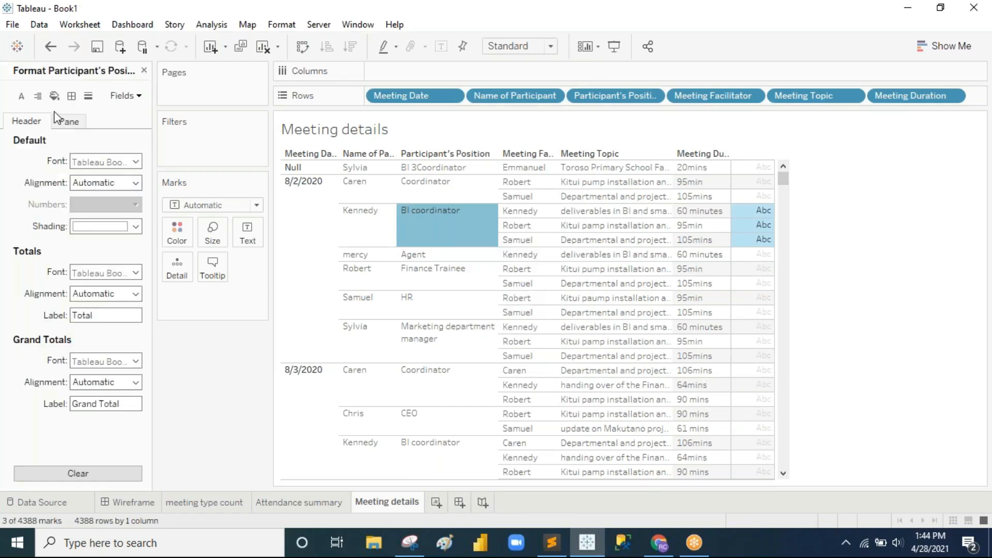
click(20, 100)
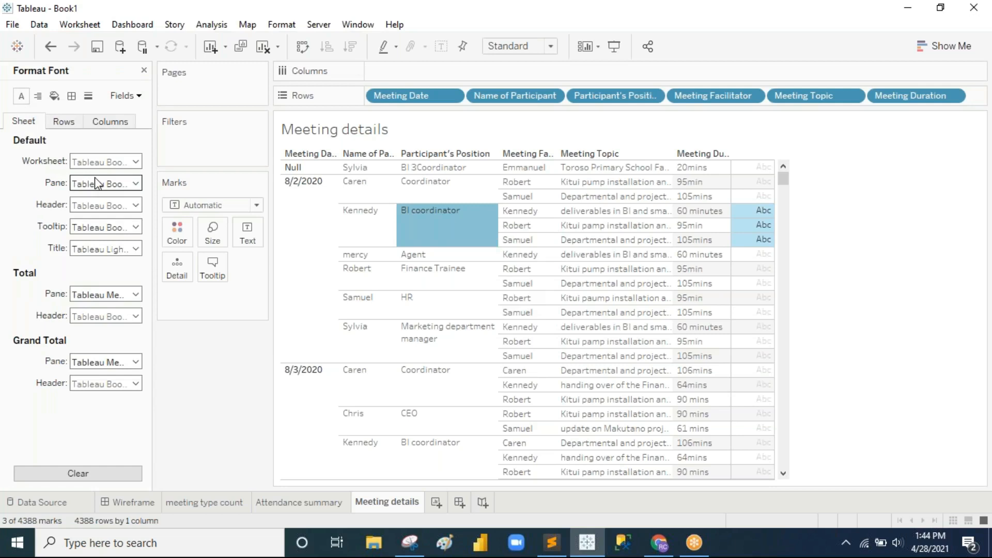
click(63, 121)
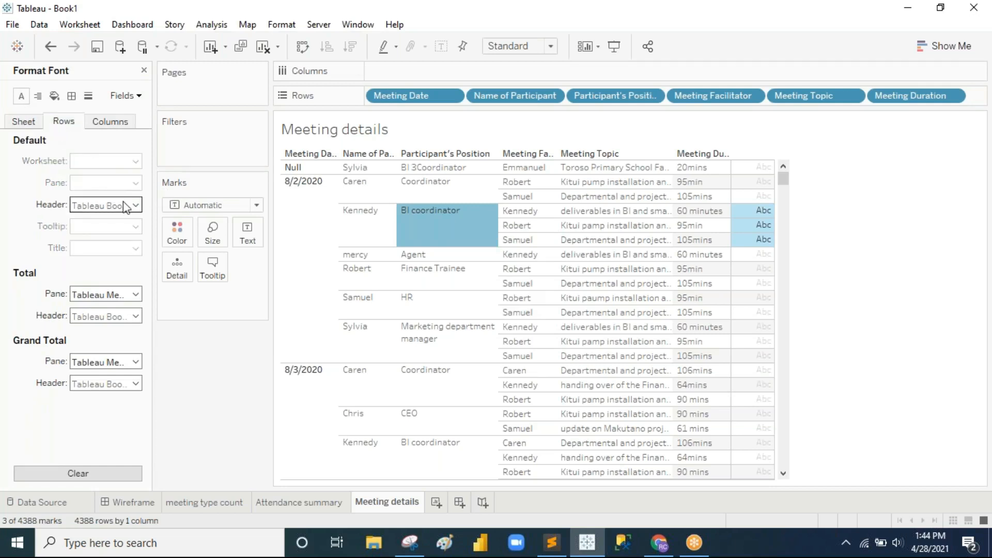
click(32, 121)
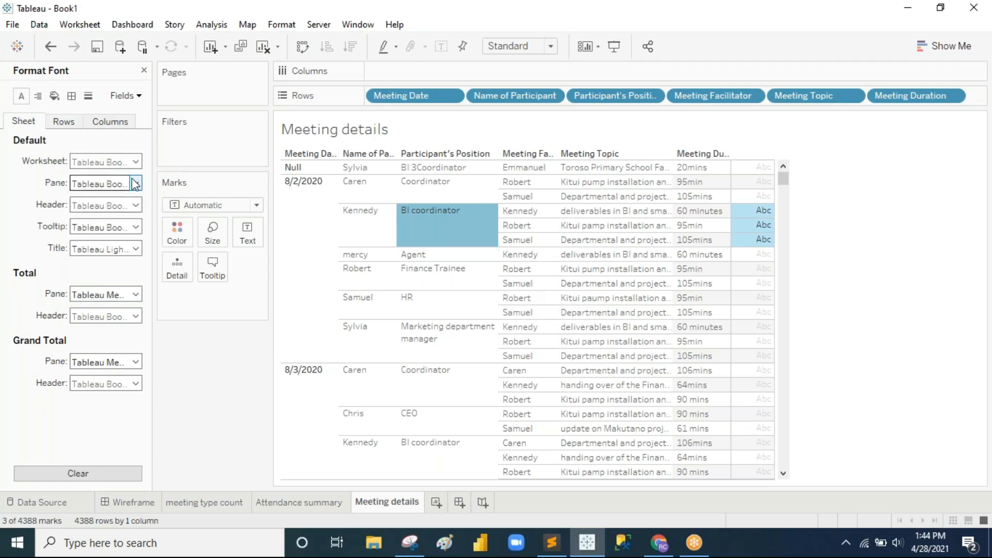
click(136, 205)
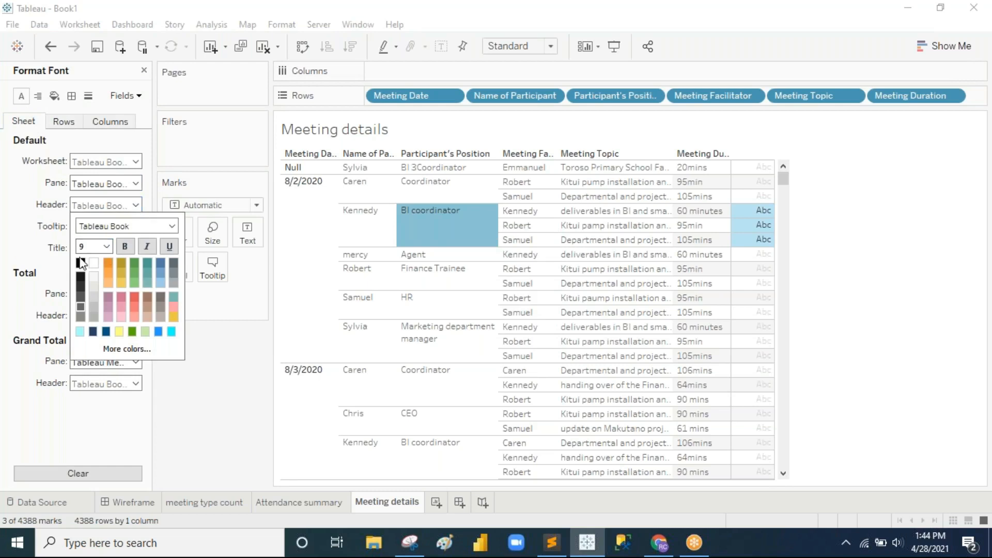
click(125, 248)
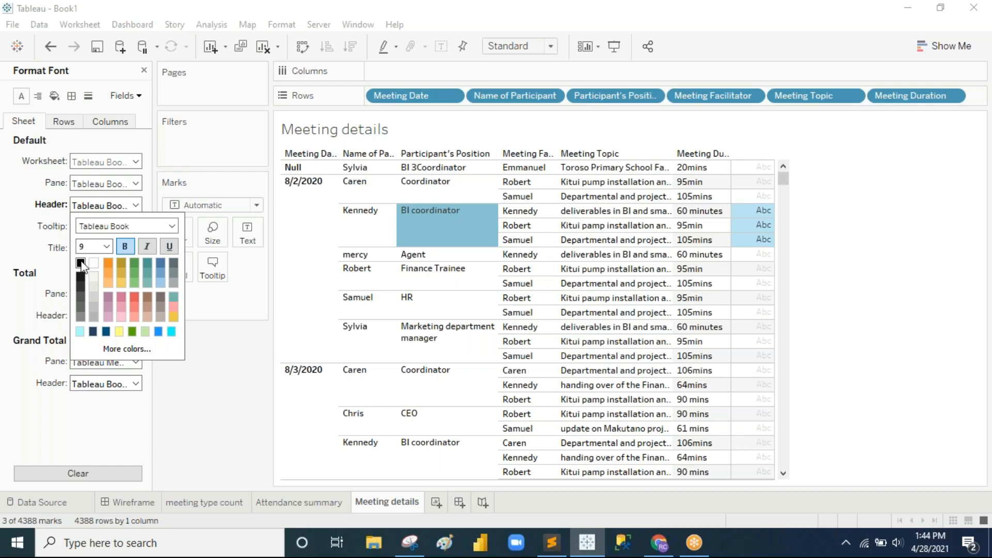
click(165, 425)
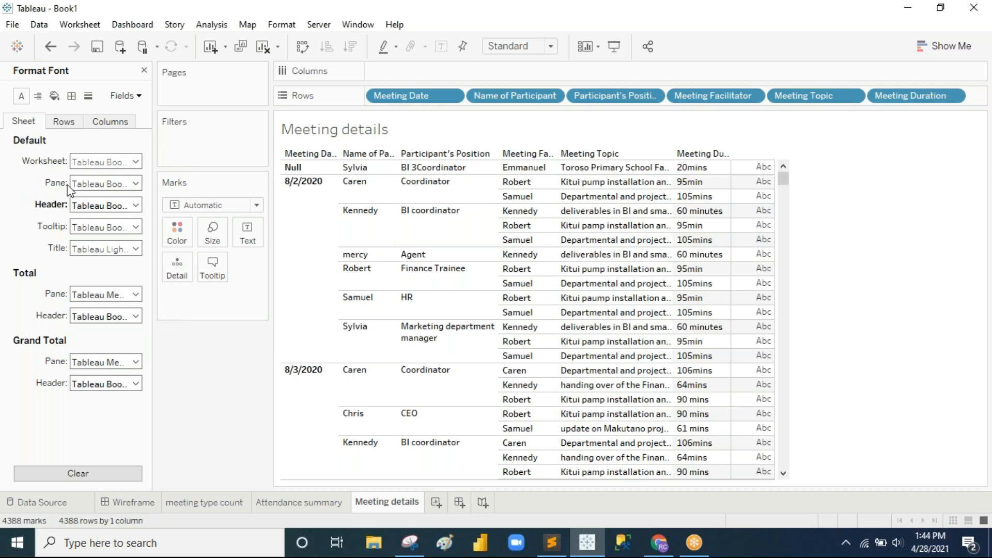
Step: Set the column header font size to 10
click(110, 121)
click(137, 206)
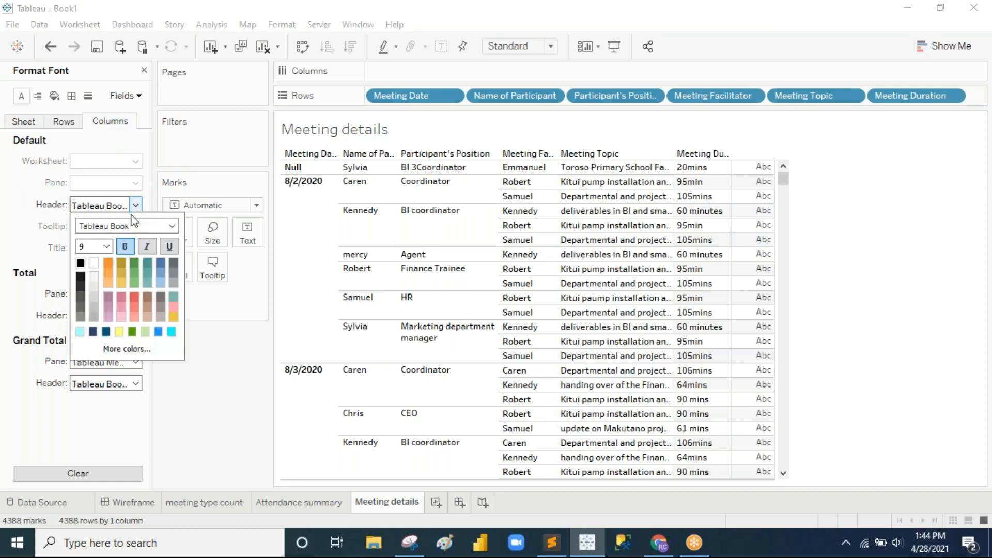
click(108, 246)
click(97, 279)
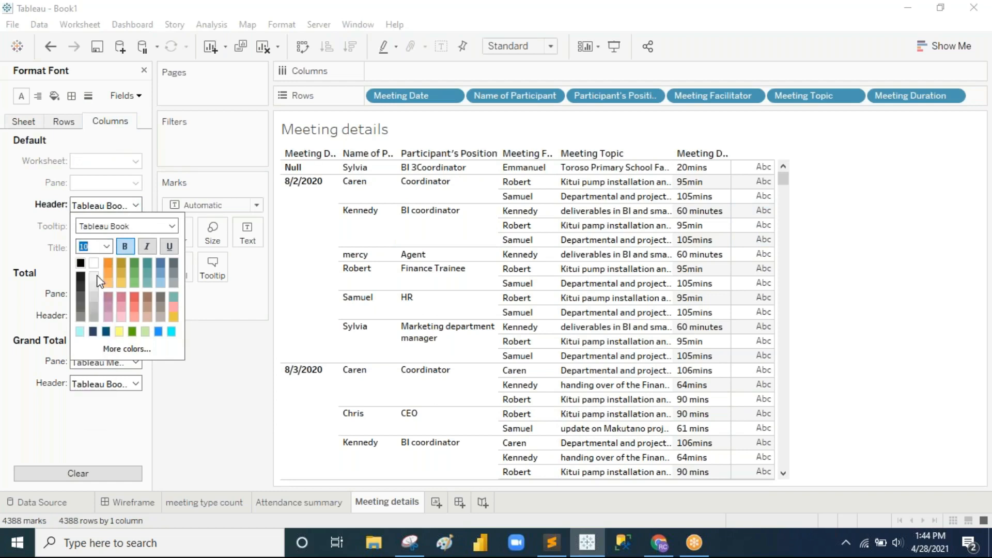
click(246, 356)
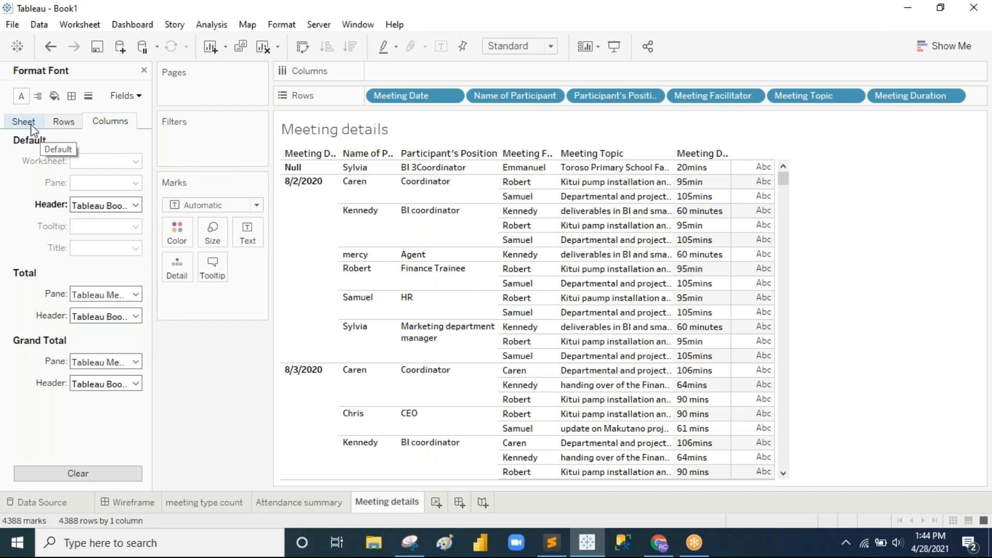
Step: Remove bold from the sheet headers and set the column header font size to 9
click(23, 121)
click(120, 207)
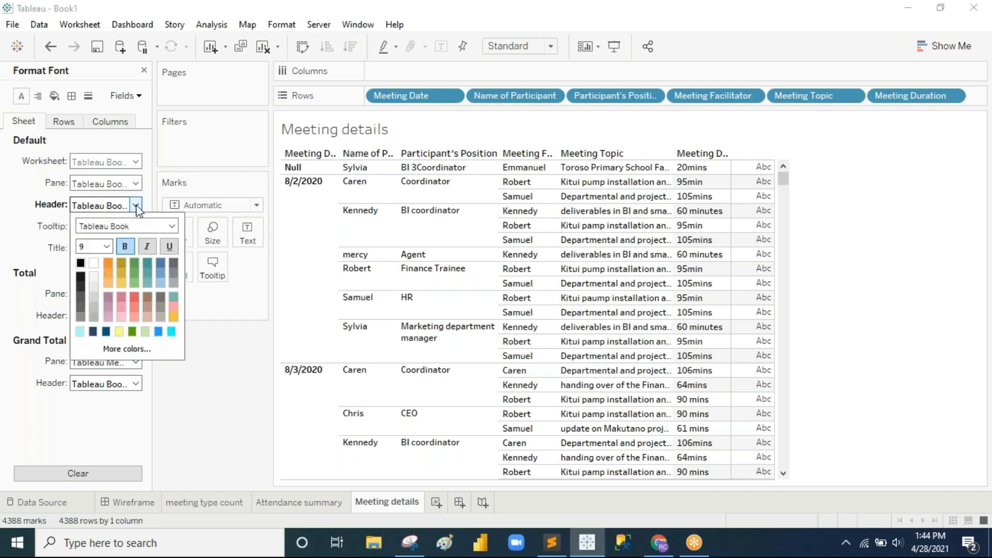
click(125, 247)
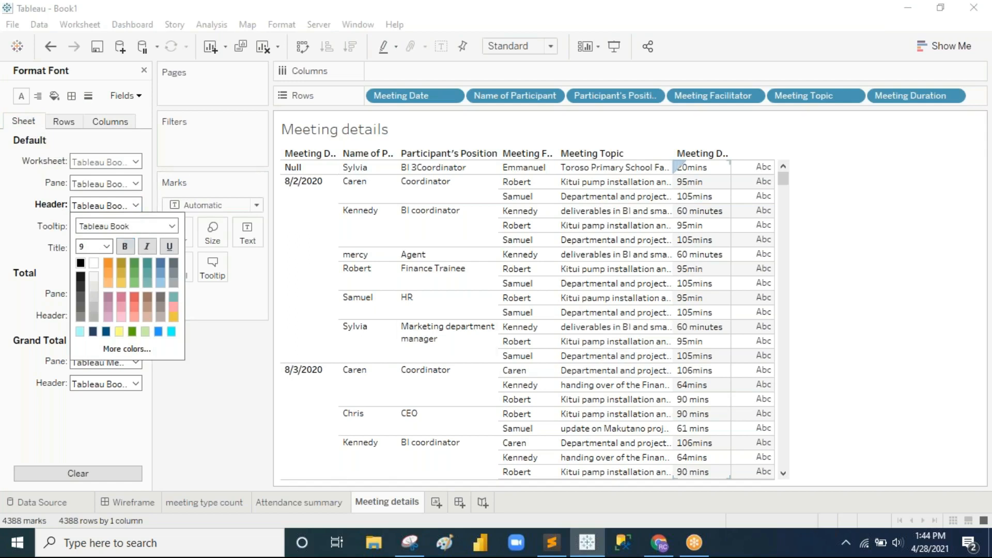
click(222, 364)
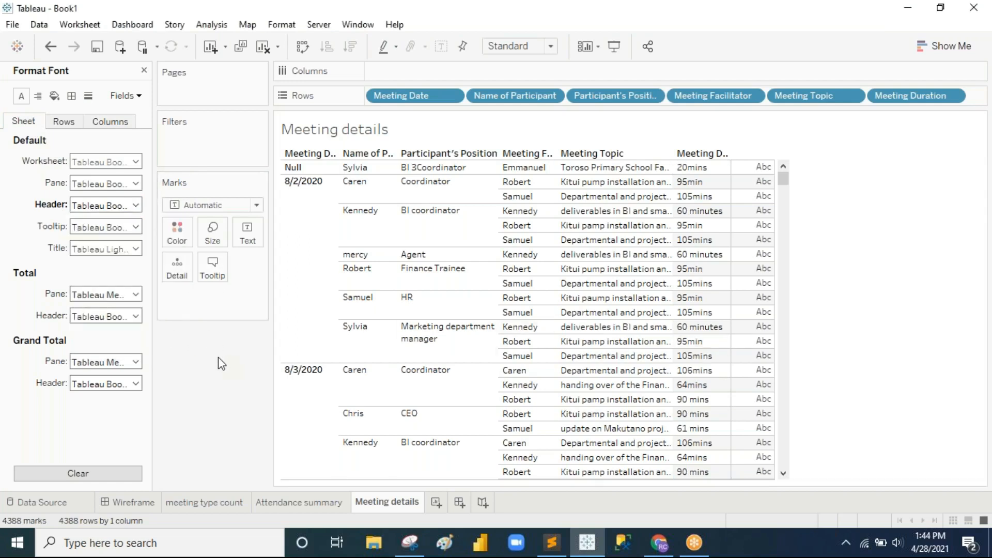
click(100, 122)
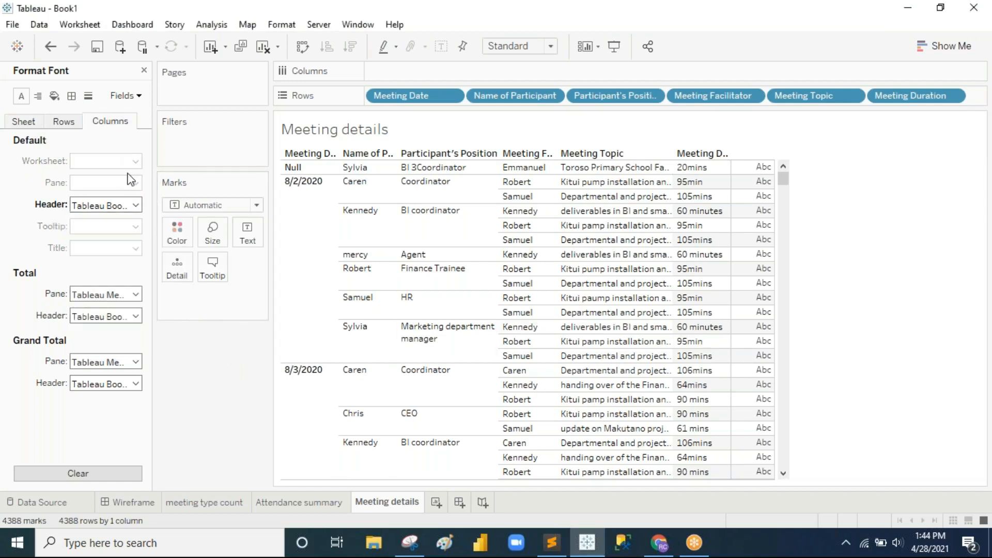
click(124, 206)
click(106, 246)
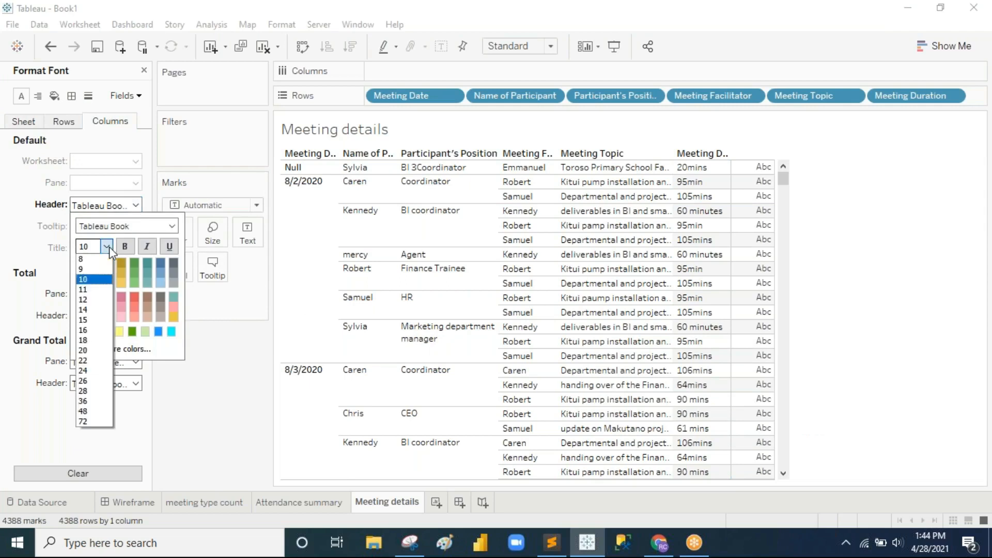
click(93, 270)
click(196, 337)
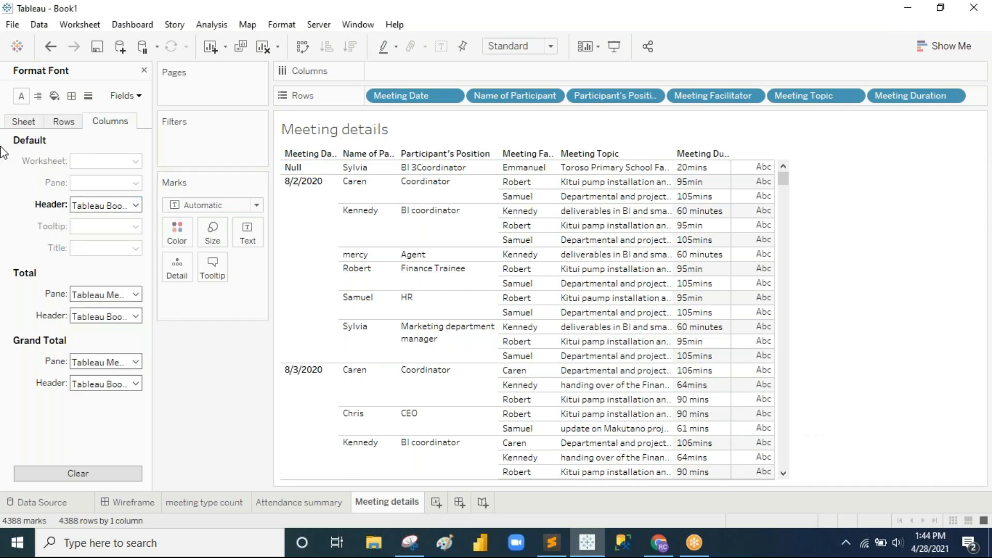
Step: In Format Borders, set both the column and row dividers to black
click(71, 96)
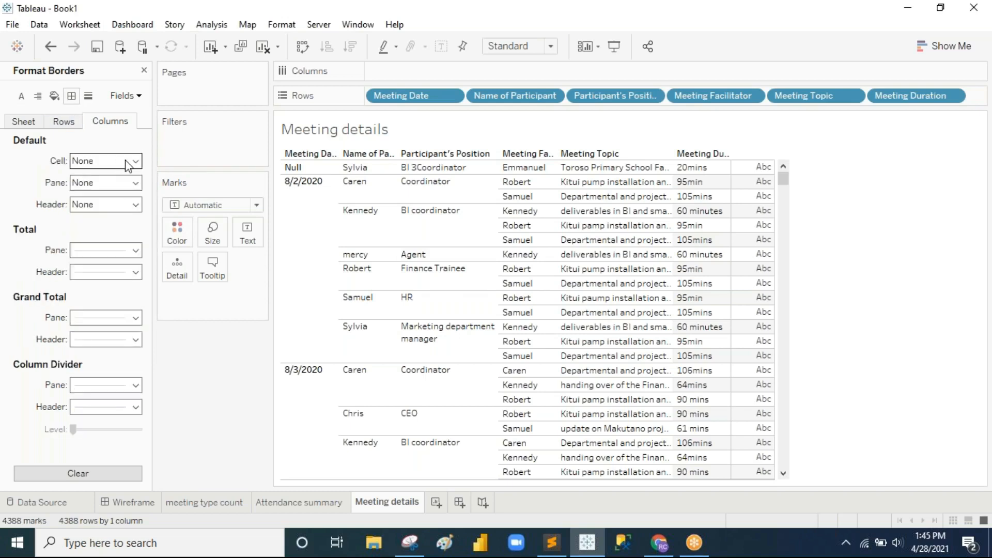
click(133, 385)
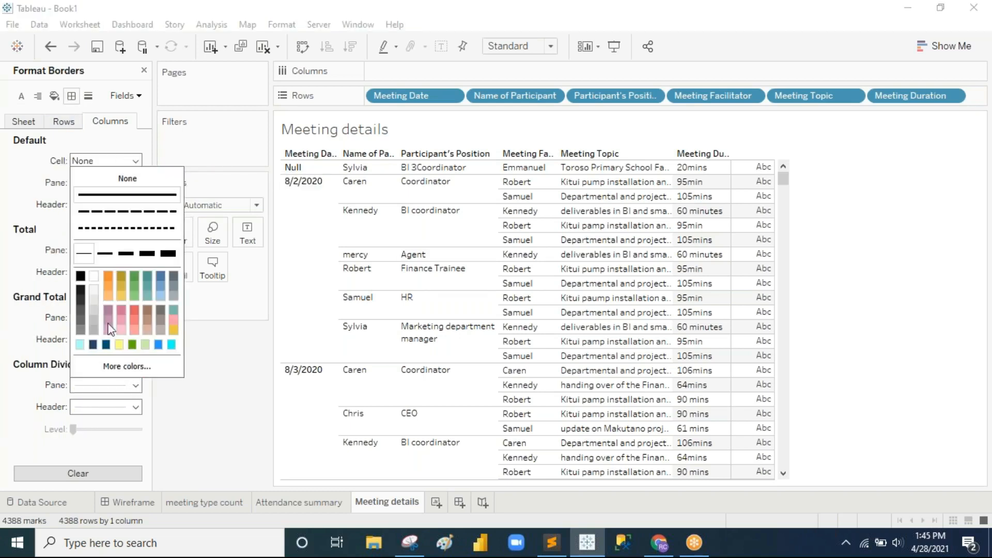
click(80, 276)
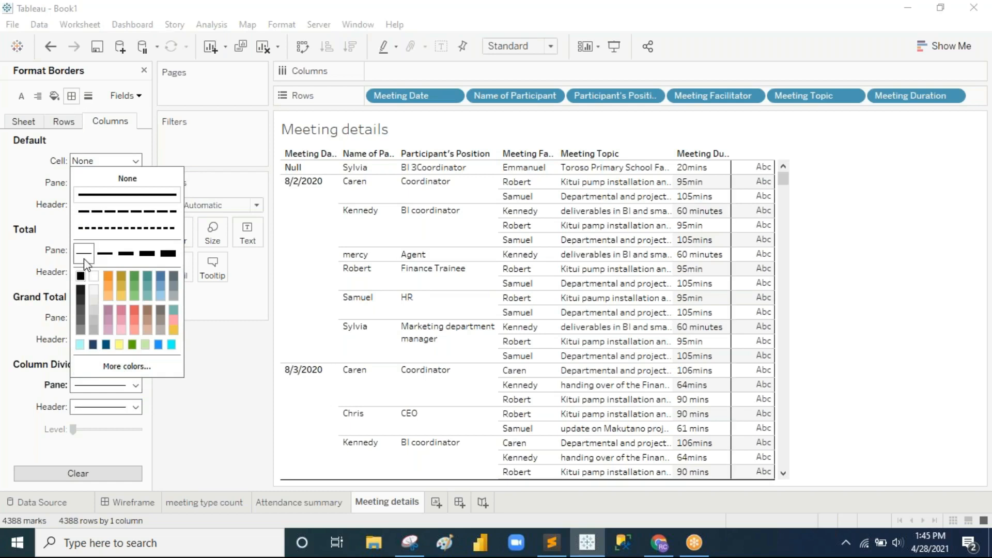
click(22, 313)
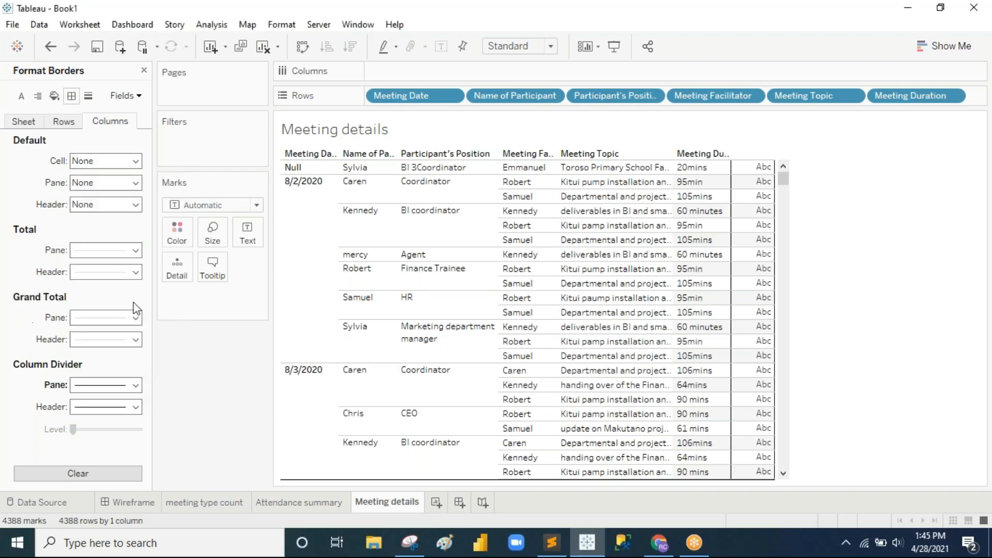
click(73, 122)
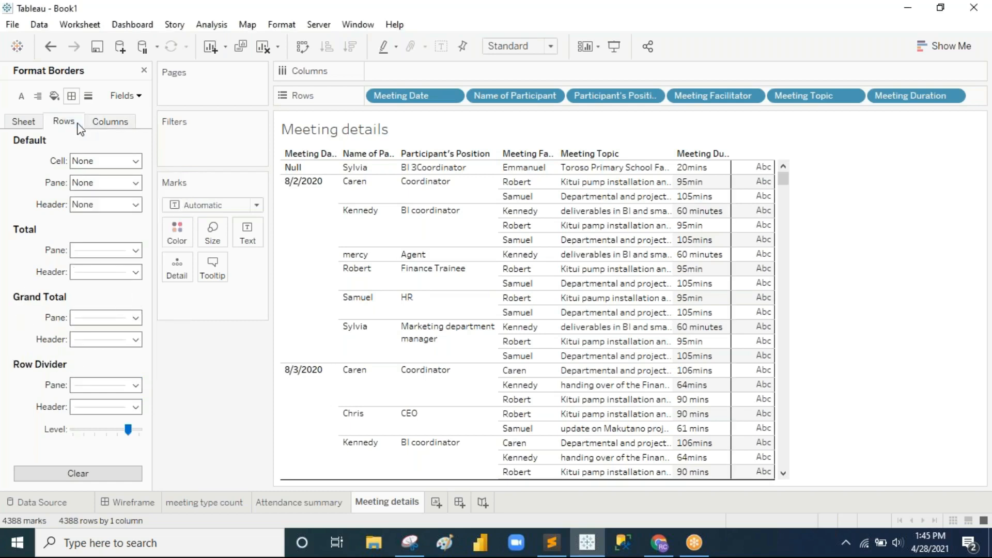
click(135, 385)
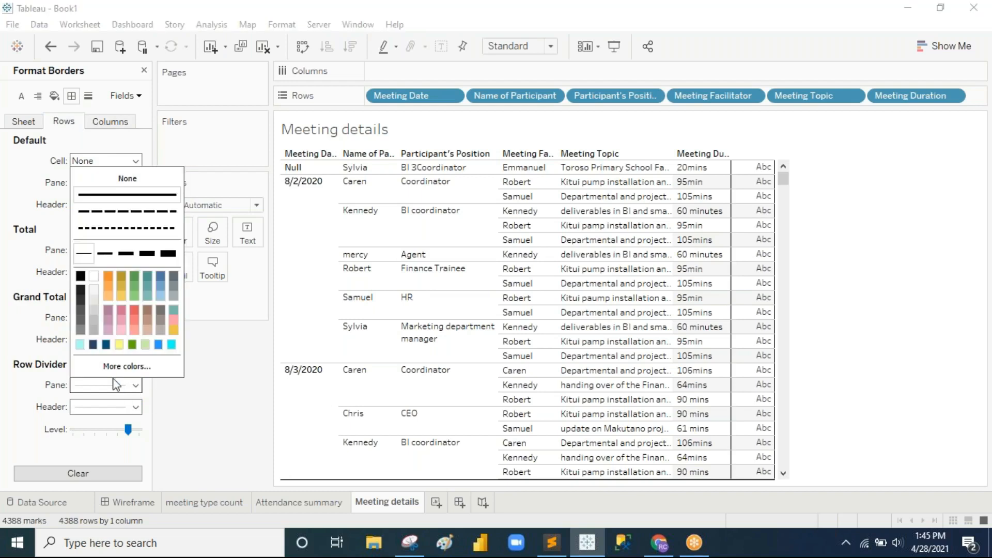
click(80, 275)
click(229, 333)
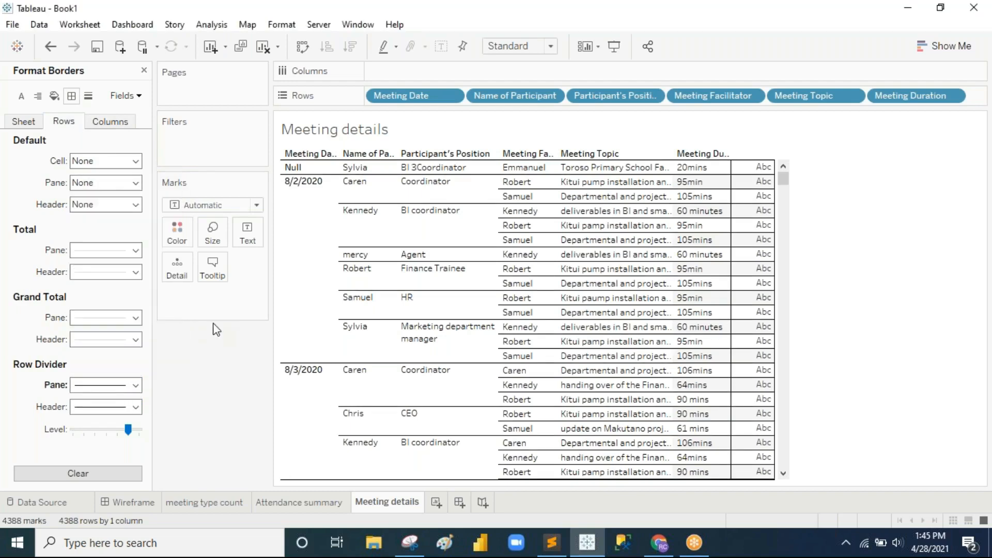
Step: On the Rows tab, give header, pane and cell borders a solid black line
click(135, 205)
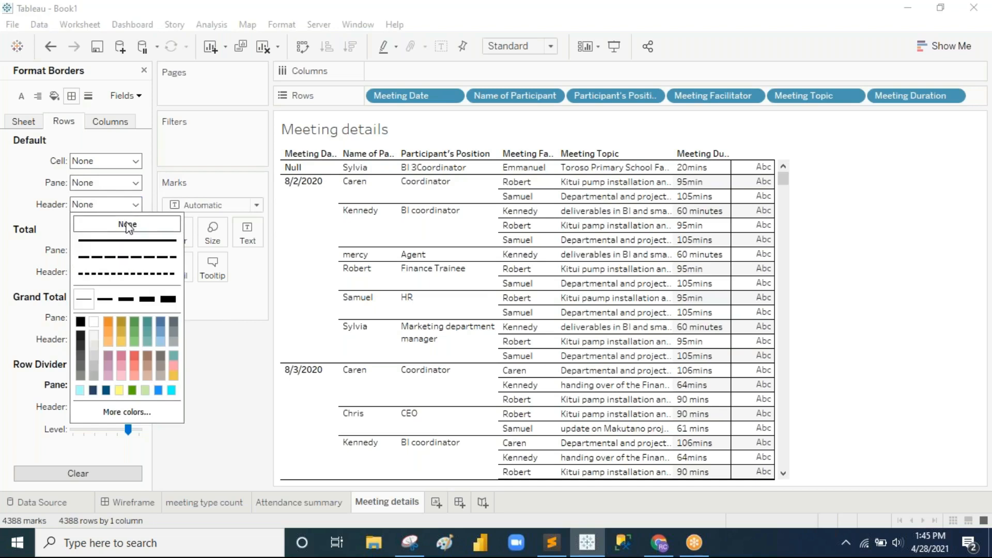
click(81, 323)
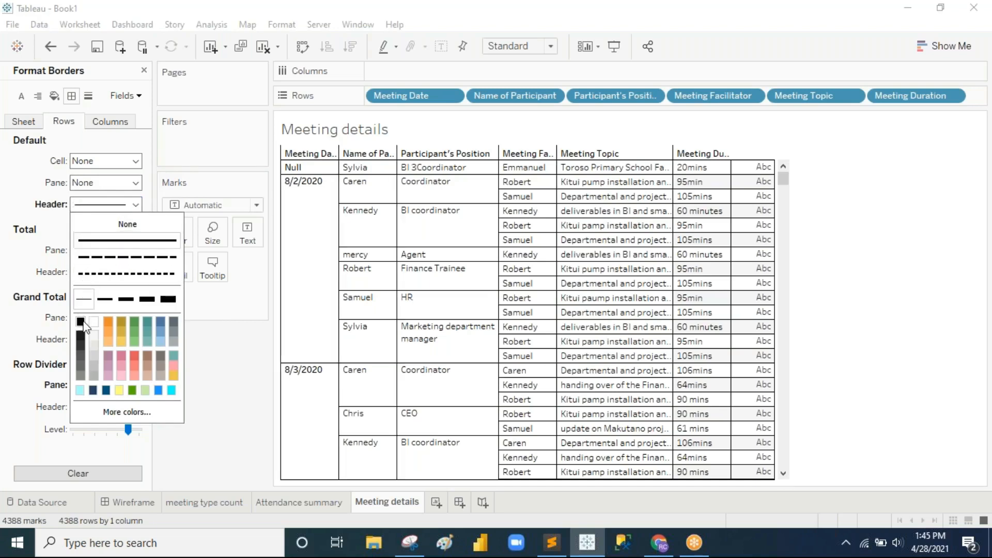
click(136, 183)
click(81, 300)
click(135, 161)
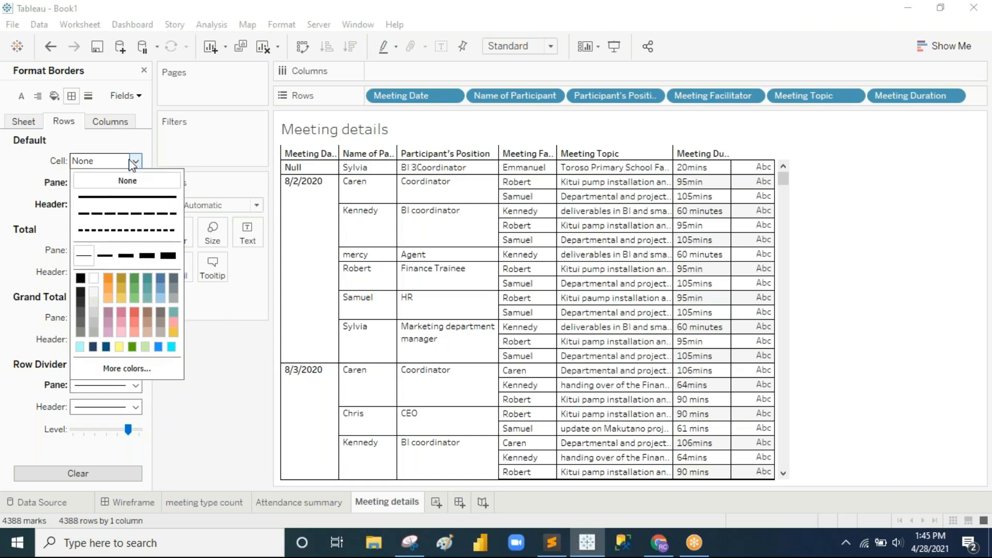
click(82, 279)
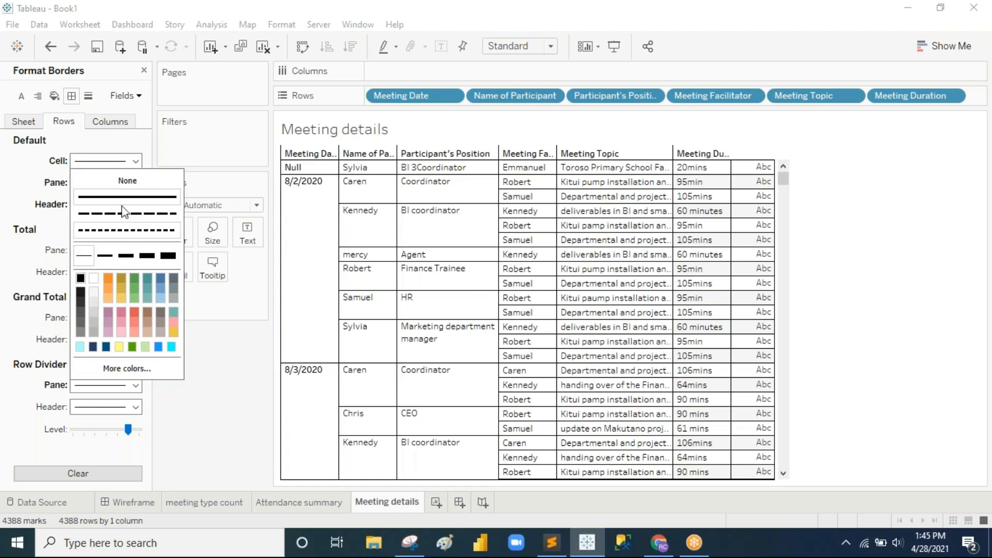
click(41, 172)
Step: On the Sheet tab, set header, pane and cell borders to solid black
click(27, 122)
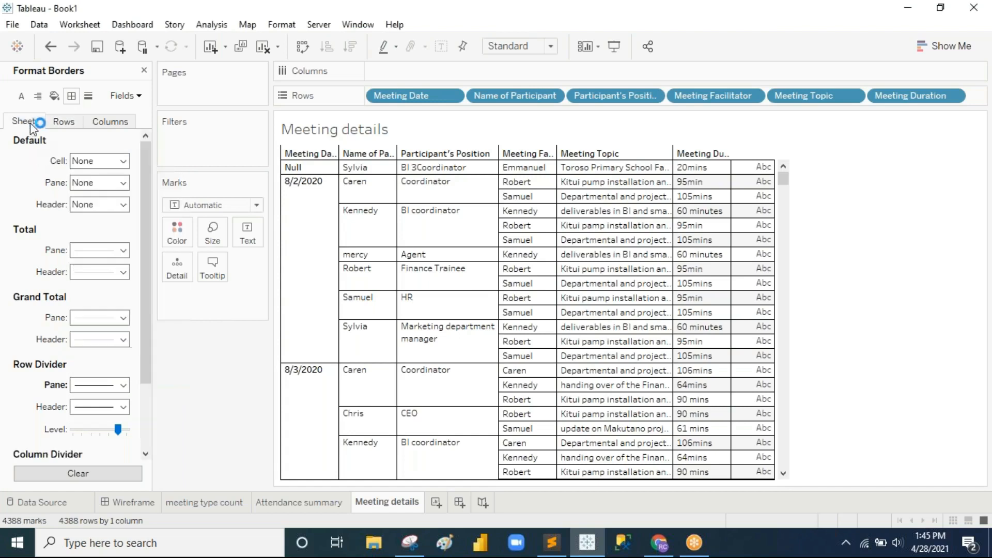
click(123, 205)
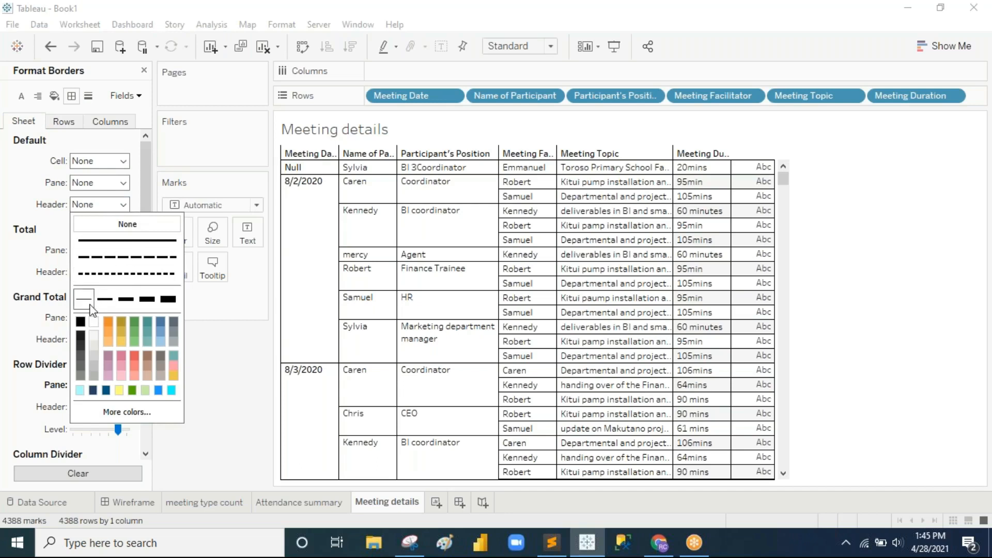
click(80, 322)
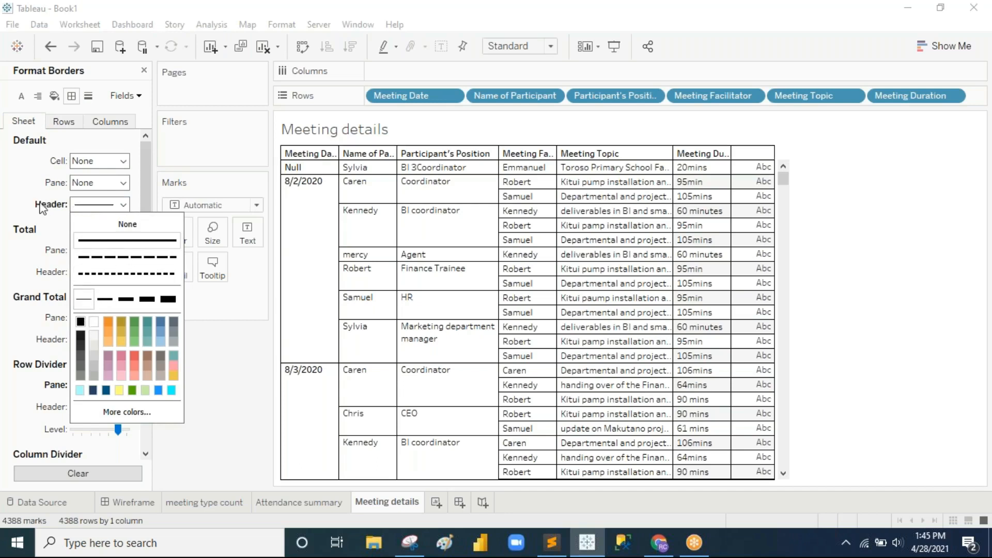
click(37, 179)
click(123, 184)
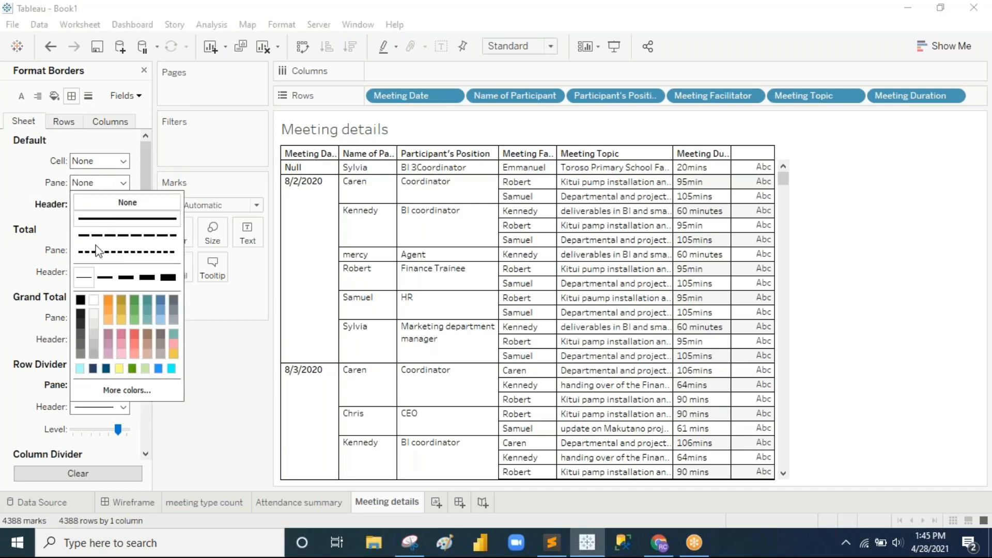
click(81, 300)
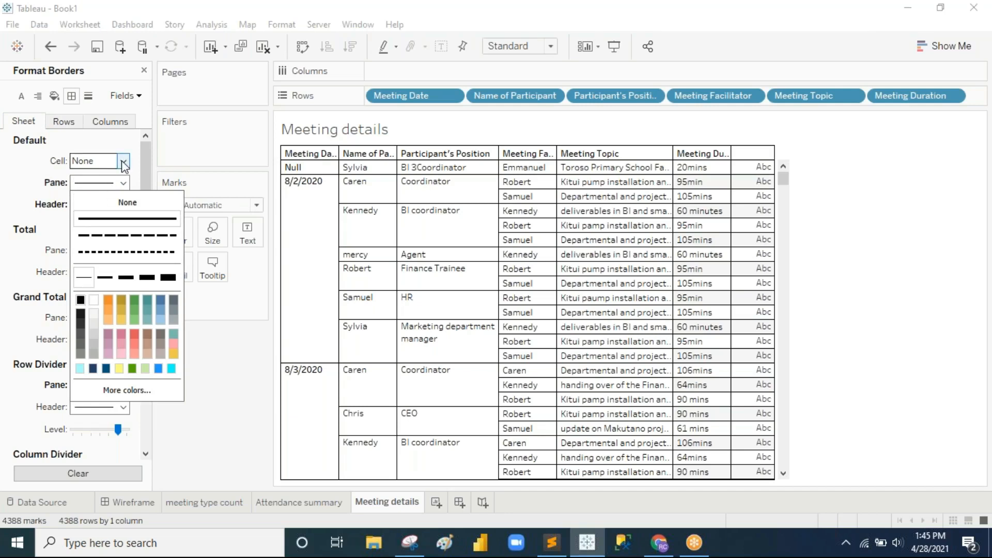
click(112, 161)
click(81, 279)
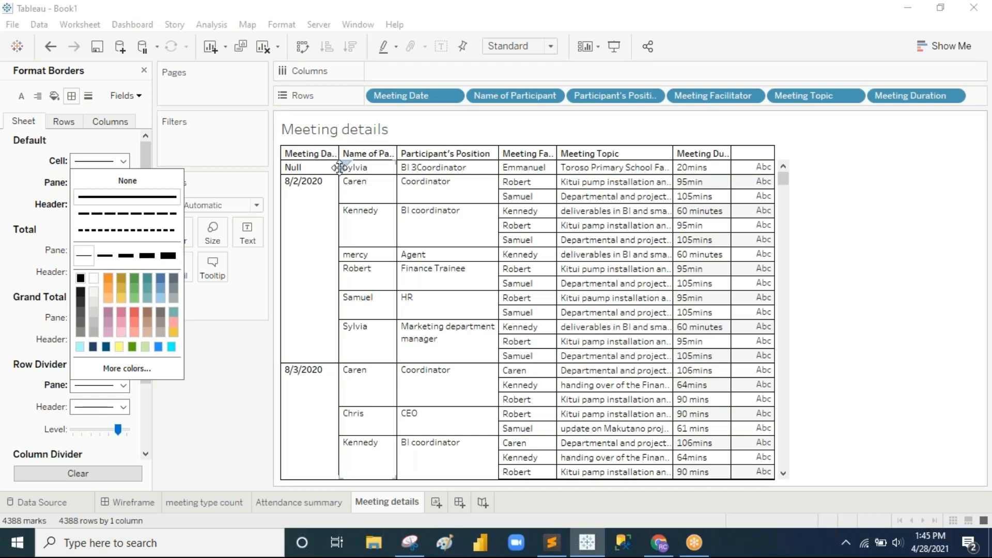
Step: Drag the Meeting Date, Name of Participant and Meeting Facilitator column edges wider so facilitator names show in full
drag(339, 167, 414, 170)
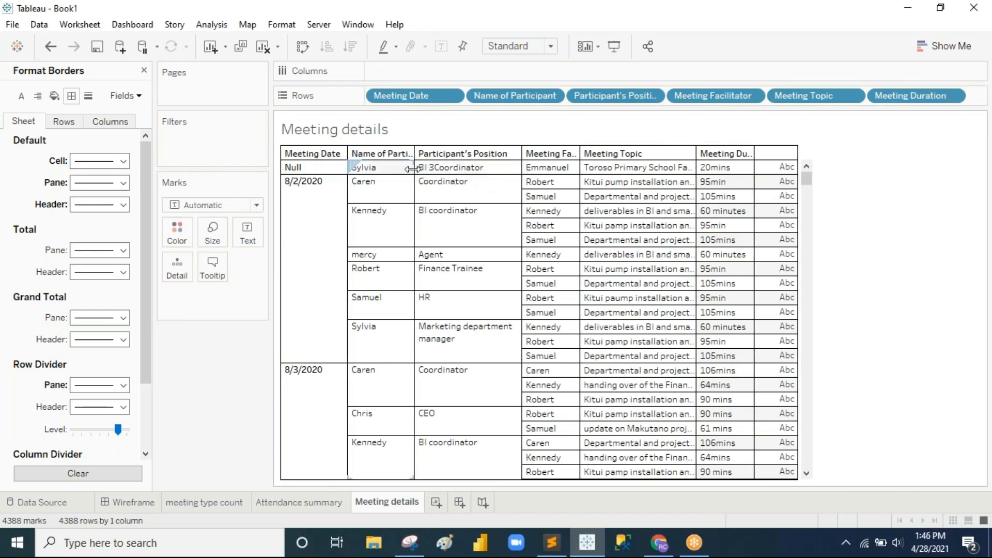
drag(417, 170, 435, 170)
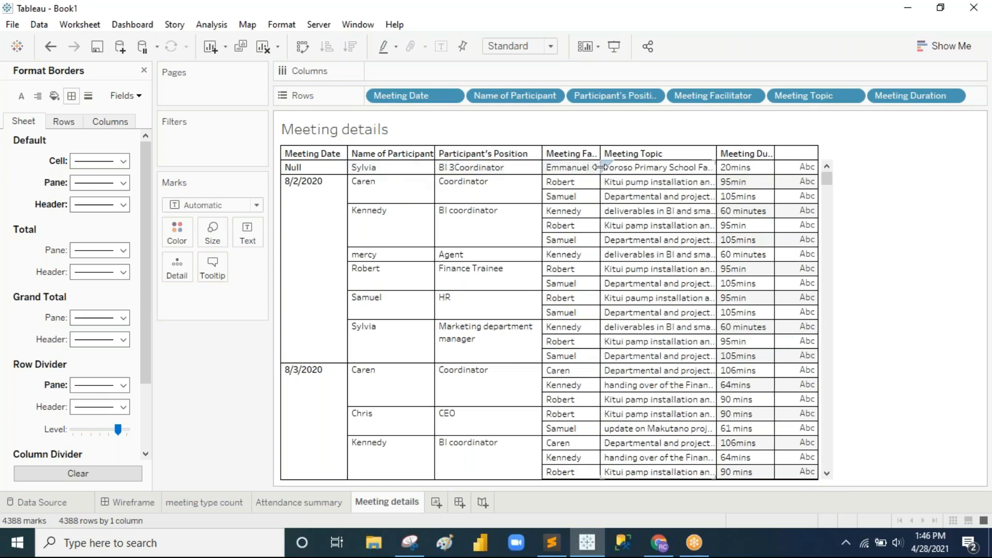
drag(601, 169, 612, 165)
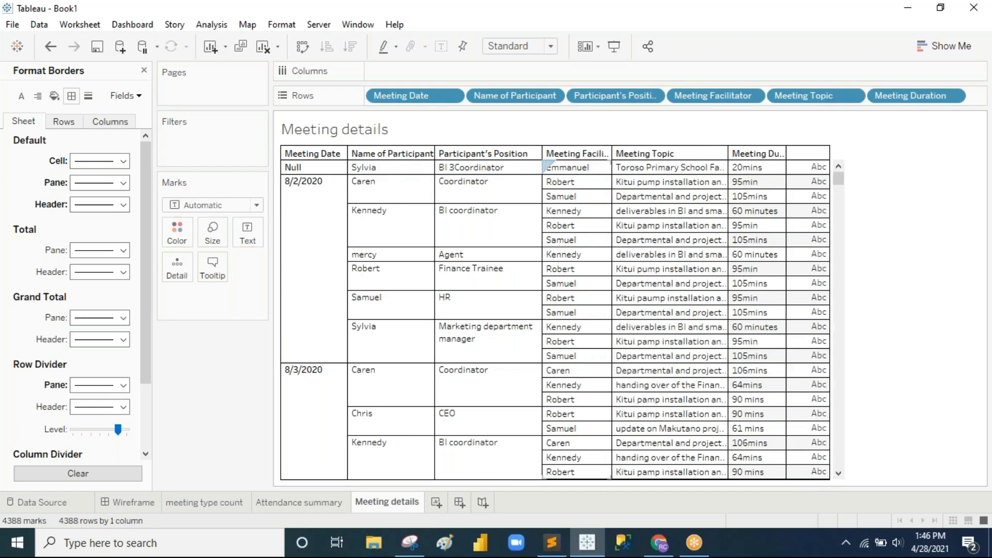
drag(612, 165, 621, 164)
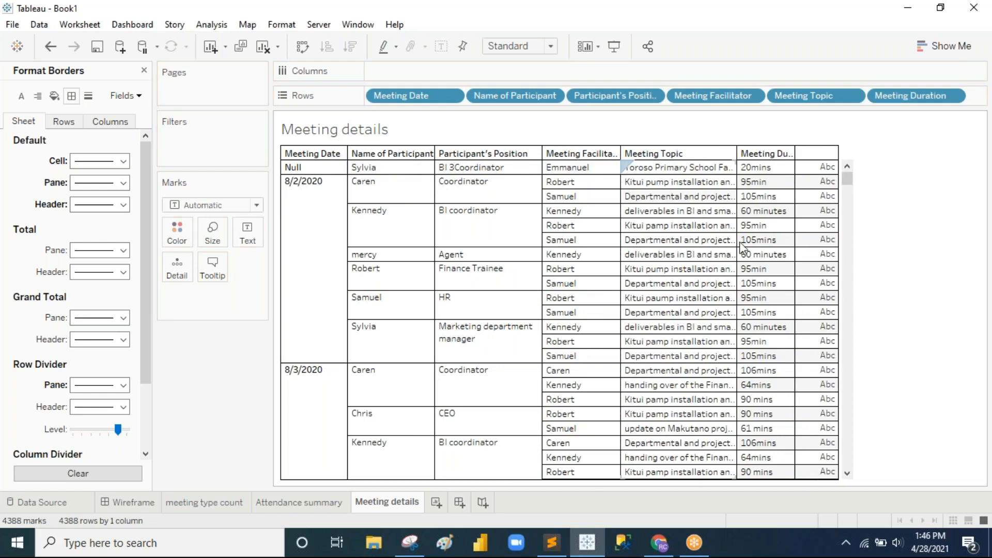
scroll(858, 405, down, 4)
scroll(859, 408, up, 2)
scroll(859, 408, up, 2)
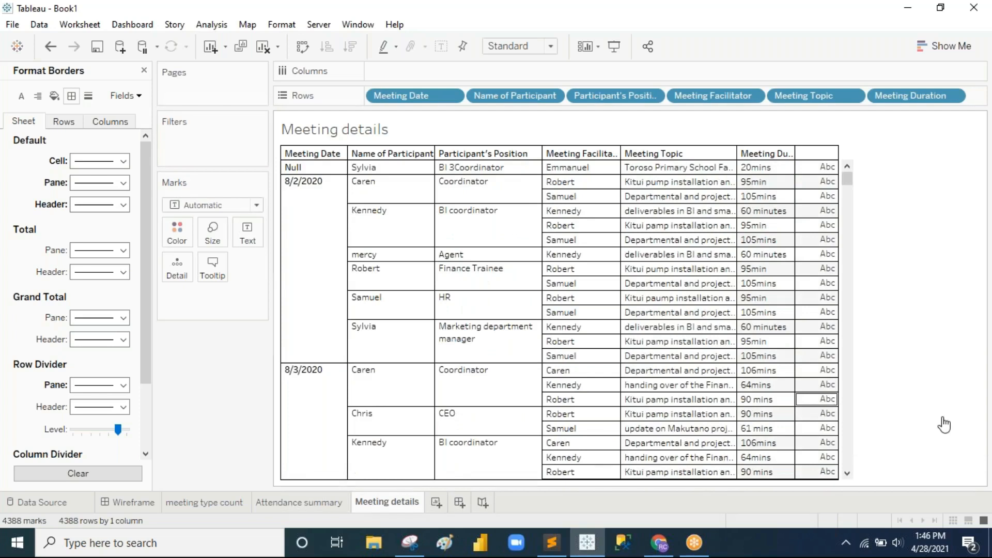
Step: From the Wireframe dashboard, add a new worksheet named 'Executive btn'
click(148, 505)
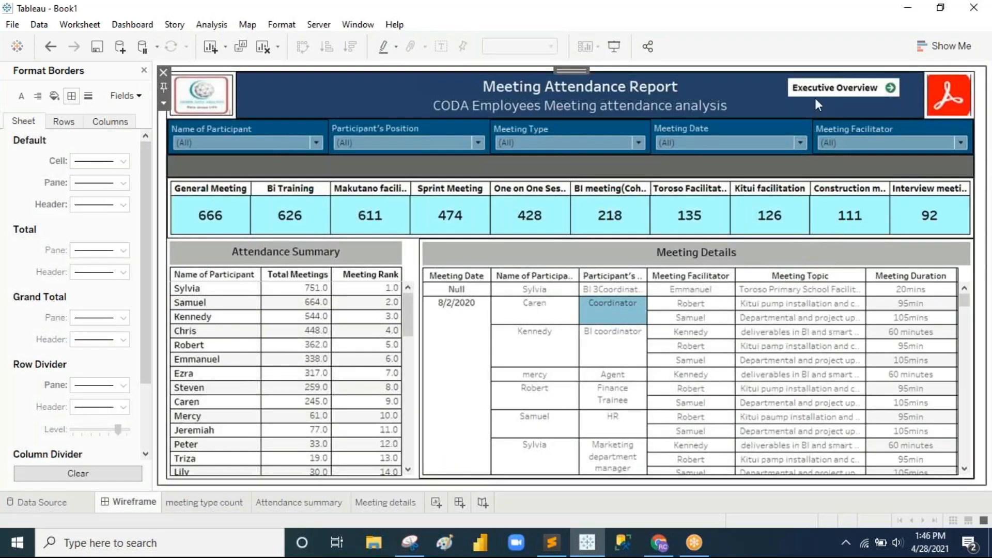
click(437, 503)
double_click(455, 503)
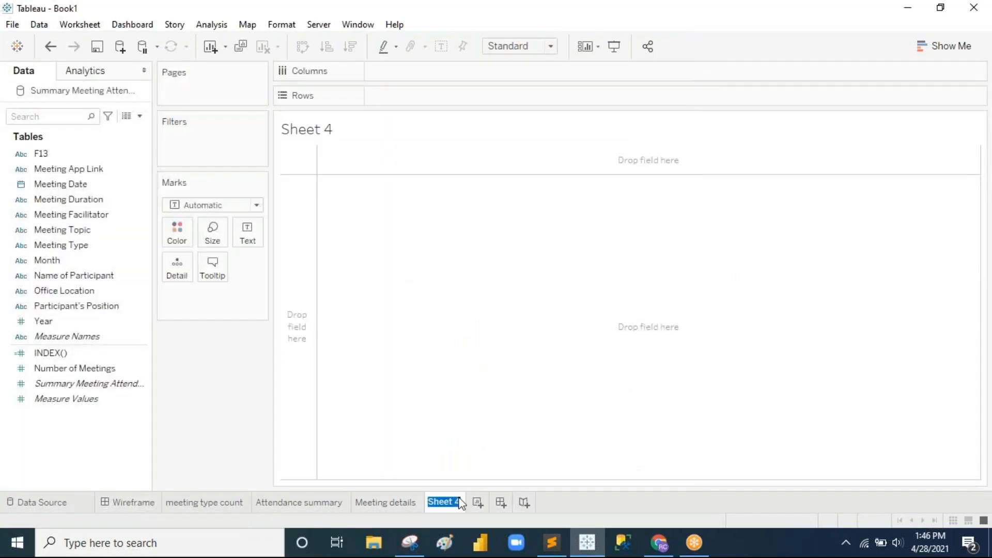
text(Executive btn)
key(Return)
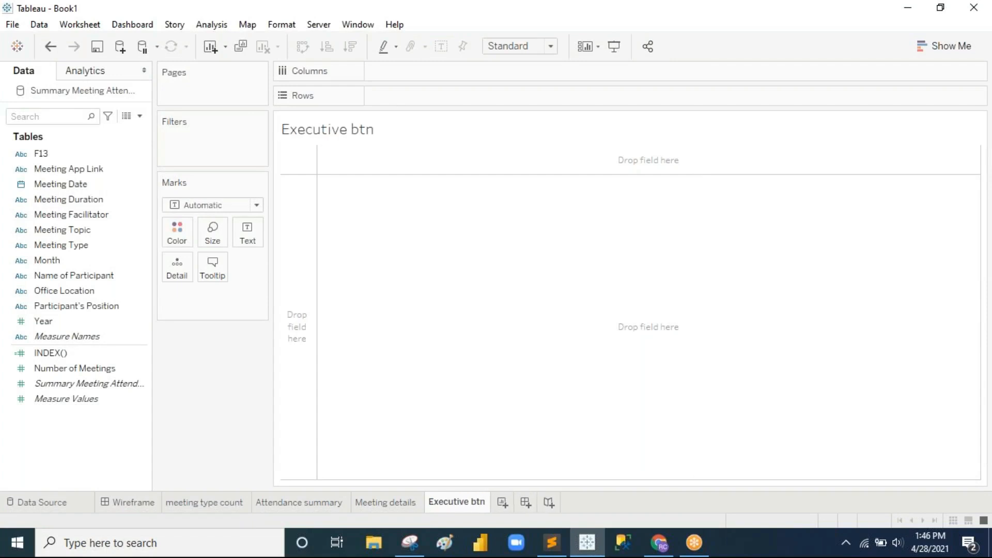
Step: Create an Executive Button calculated field with formula "Executive Overview" and place it on Rows
click(211, 25)
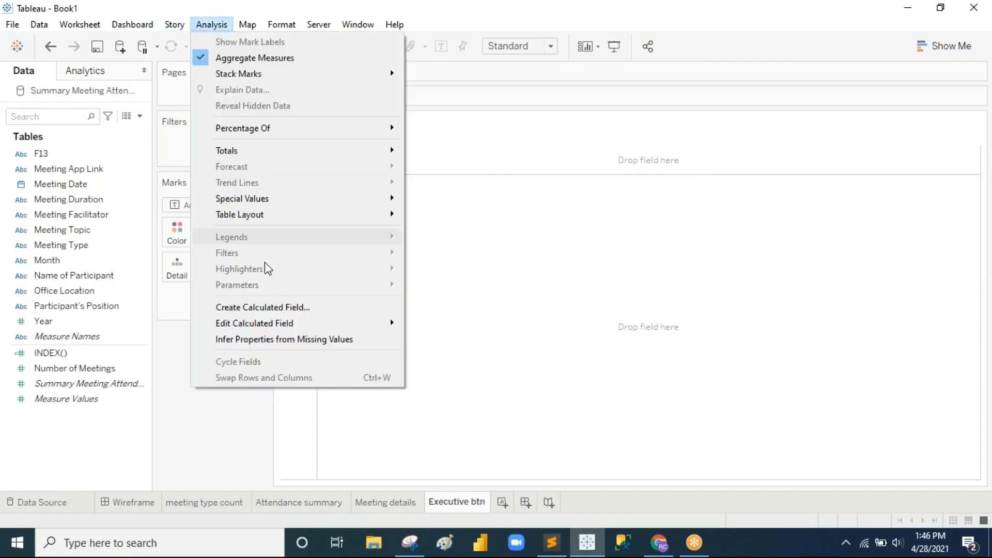
click(279, 307)
key(BackSpace)
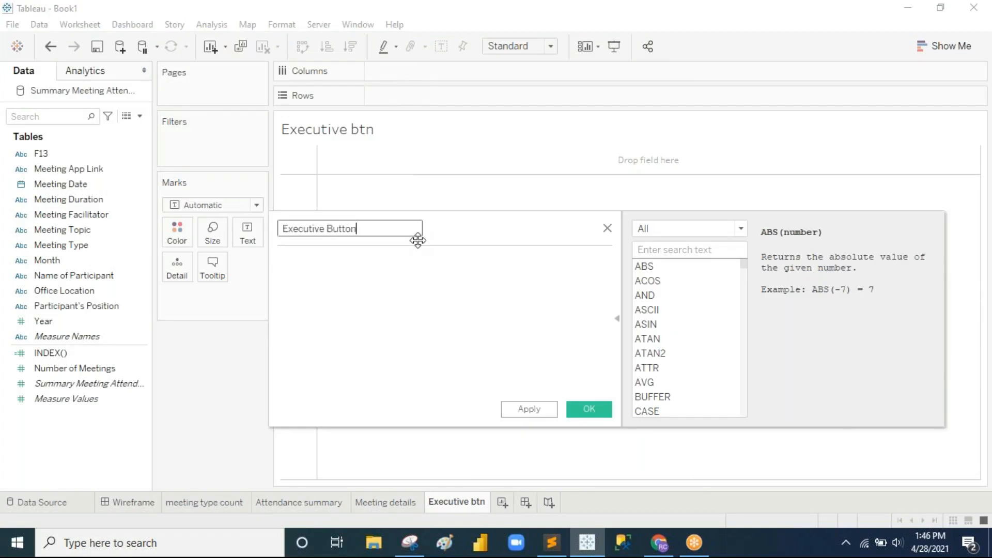
click(374, 262)
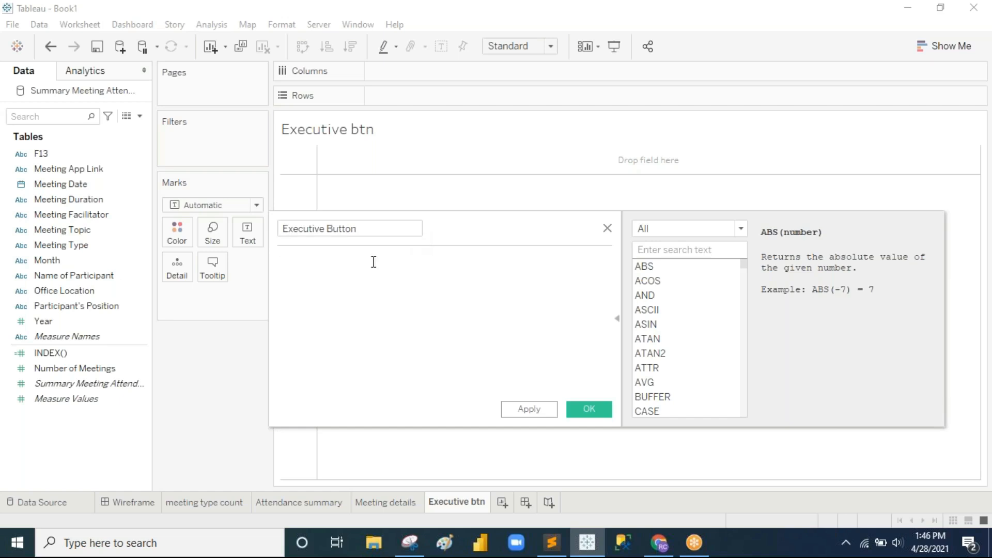
text("Executive  Overview)
click(591, 410)
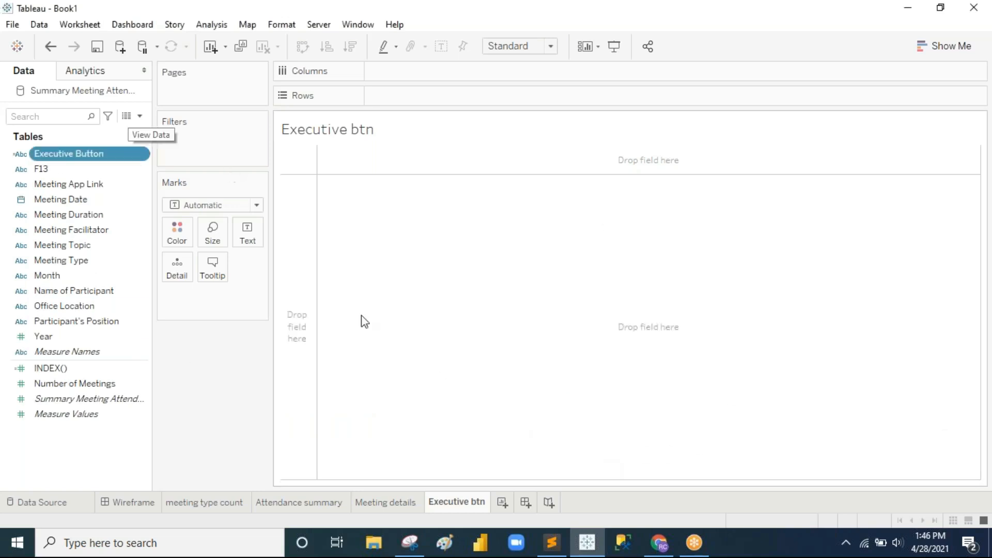
drag(73, 157, 463, 99)
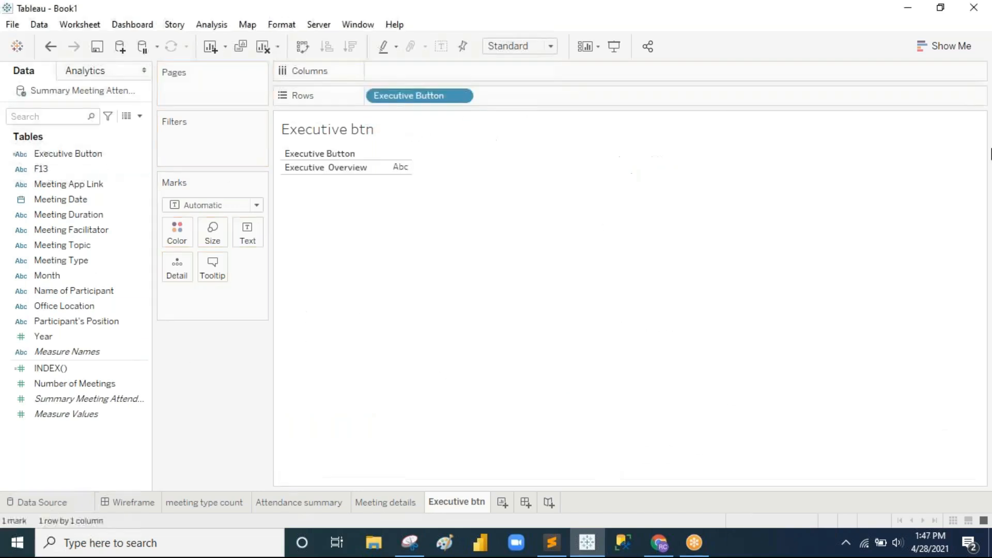
Step: Hide the field label and set the mark to the green right arrow from the Arrows shape palette
right_click(329, 154)
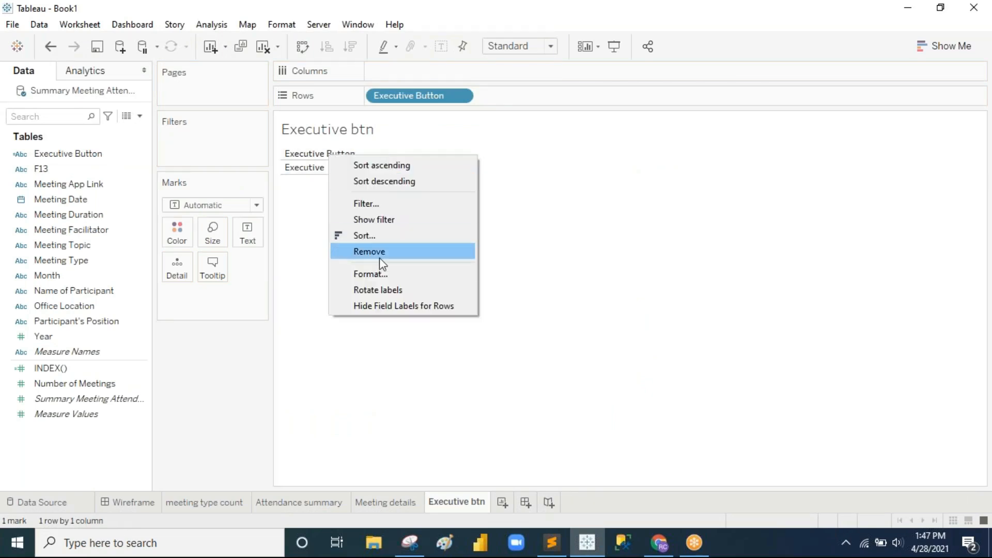
click(397, 306)
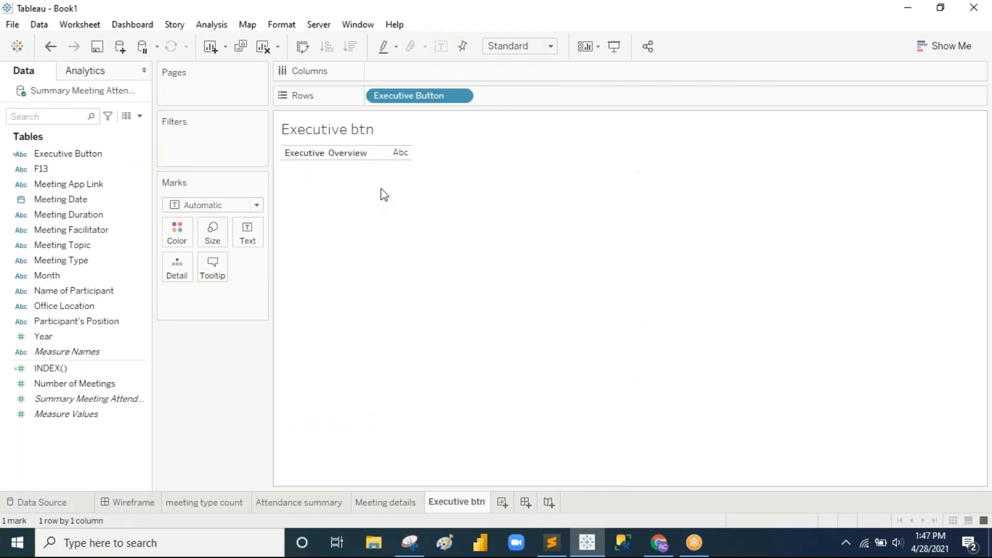
click(215, 206)
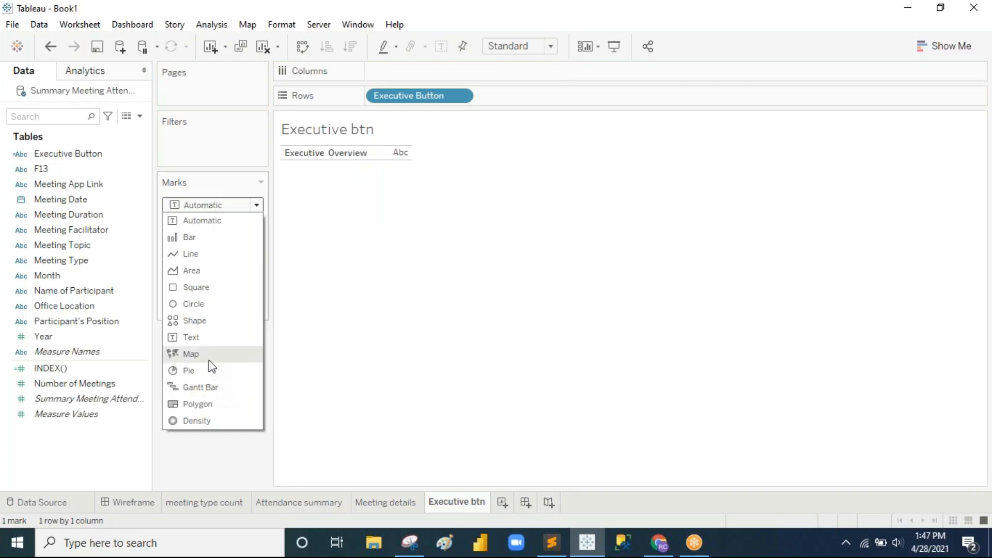
click(210, 321)
click(254, 274)
click(278, 370)
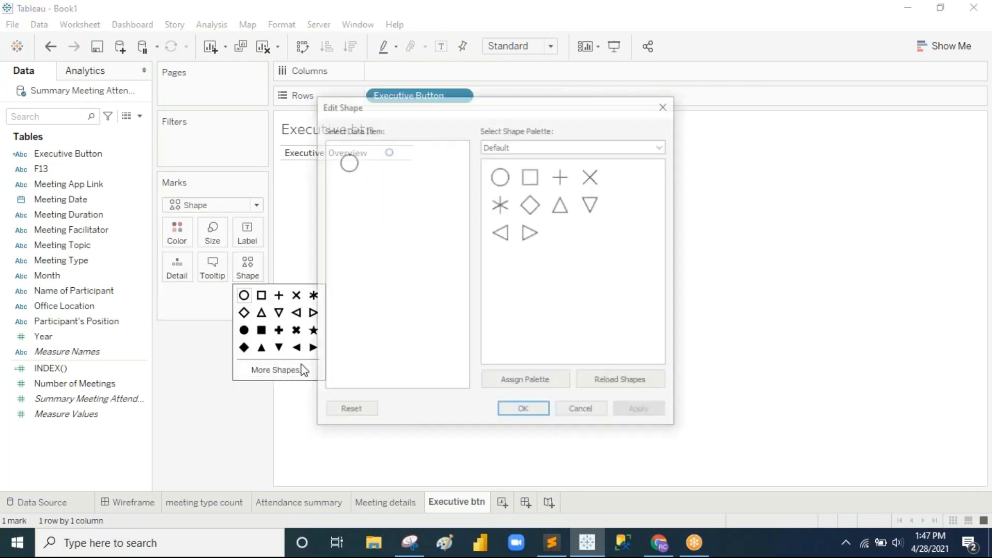
click(541, 146)
click(534, 180)
click(562, 233)
click(641, 412)
click(517, 411)
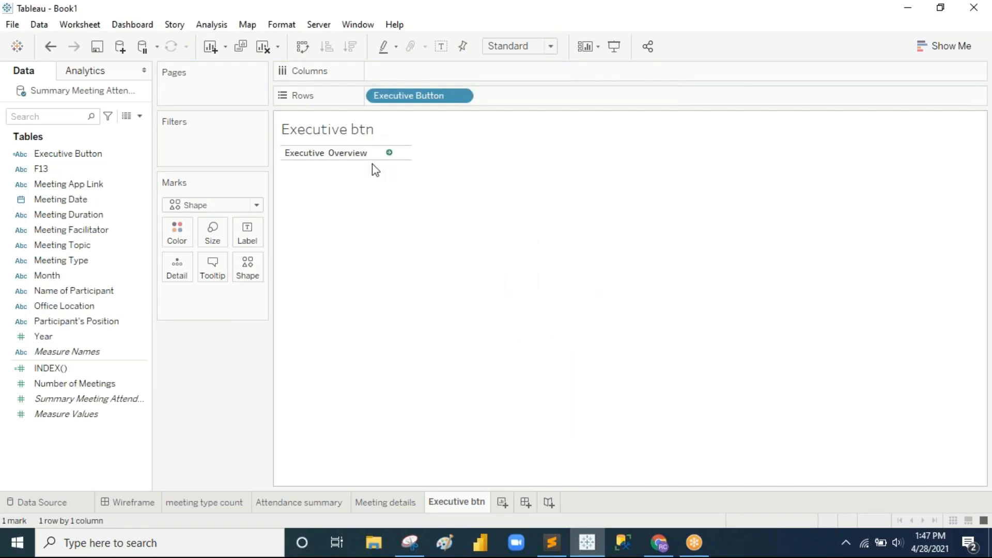
Step: Resize the Executive Overview row header so the label fits on one line
drag(376, 169, 376, 170)
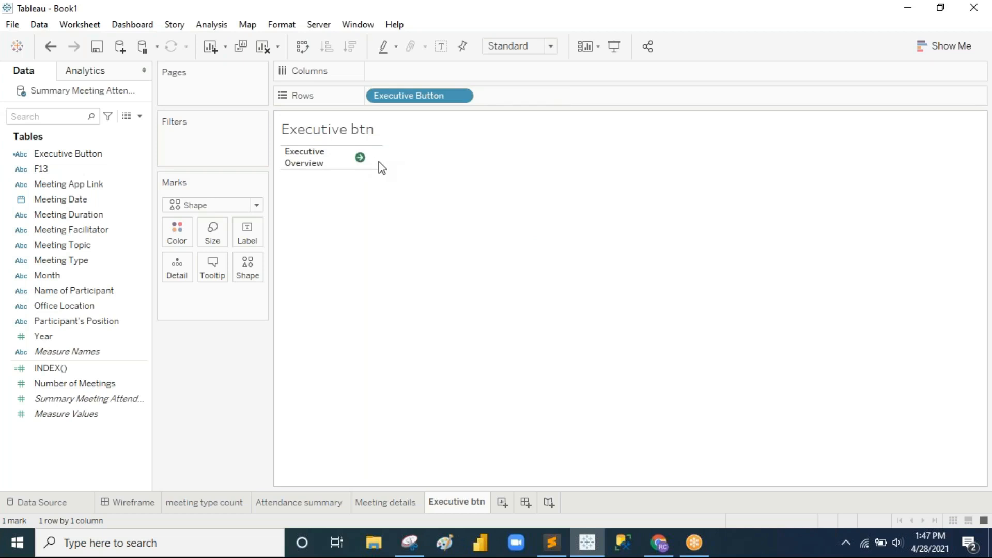
drag(382, 160, 398, 159)
drag(346, 157, 361, 158)
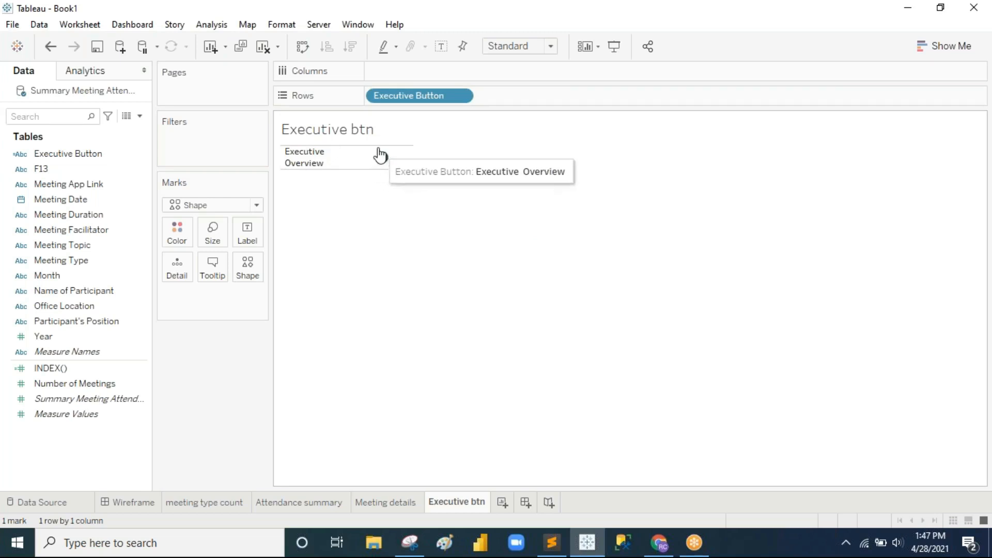
click(345, 158)
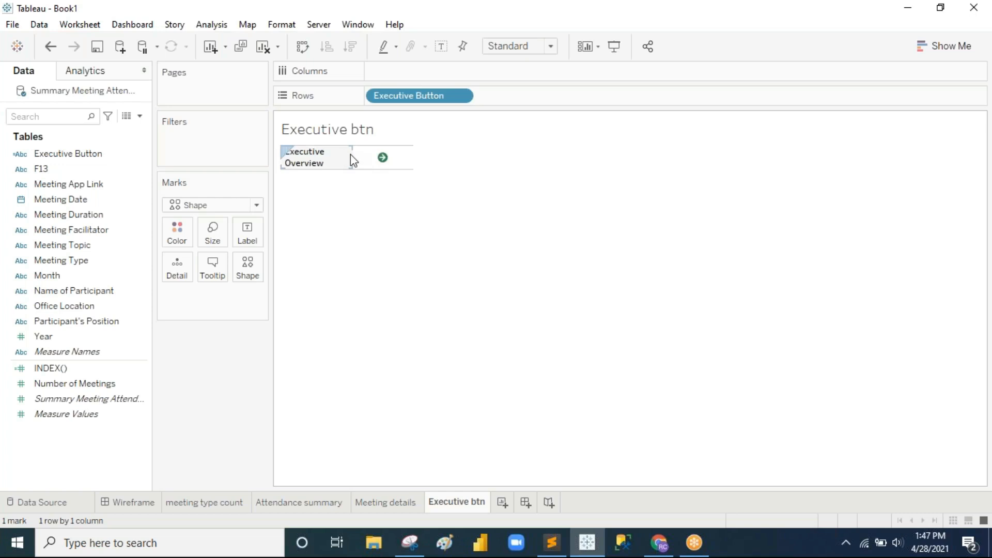
drag(353, 155, 367, 155)
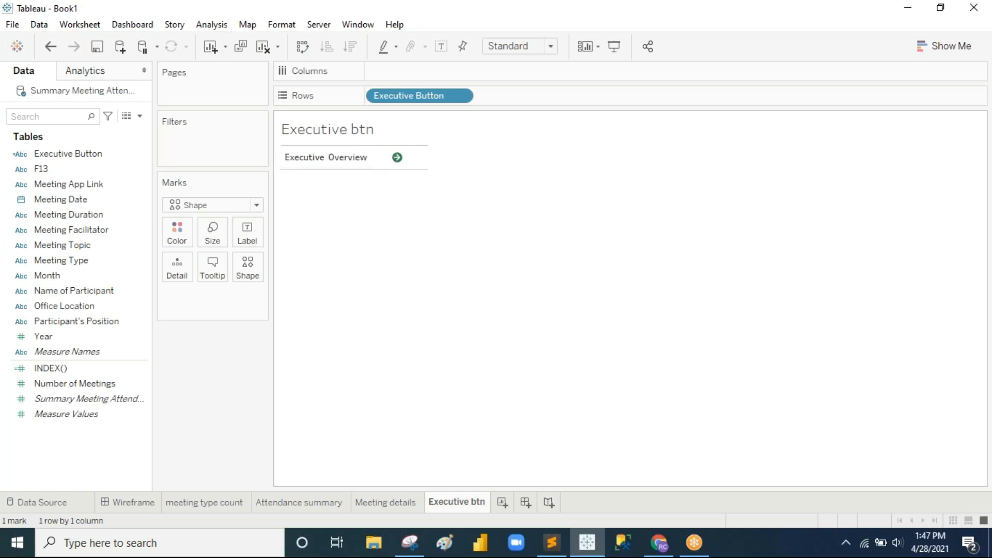
Step: Format the Executive Button row header font as bold, size 10
right_click(328, 158)
click(370, 218)
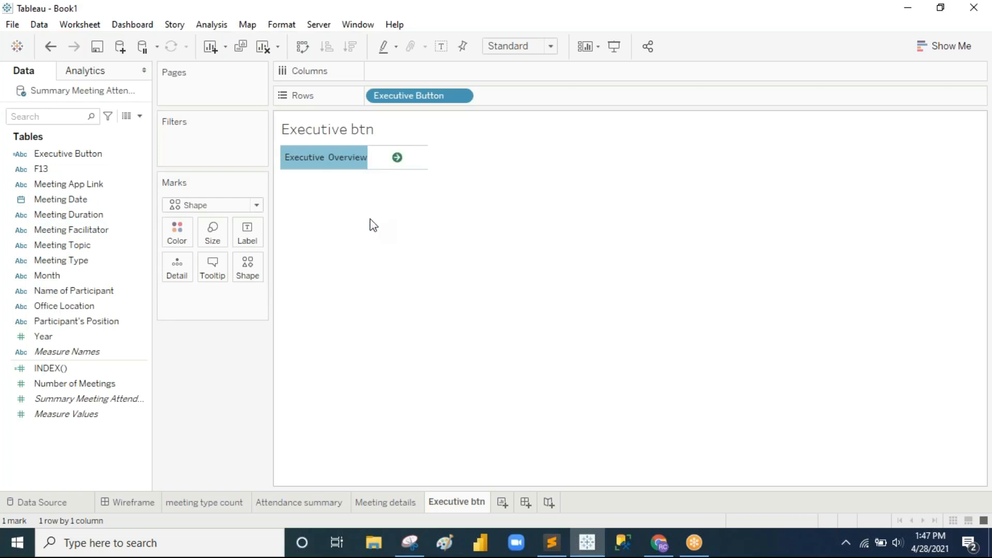
click(21, 96)
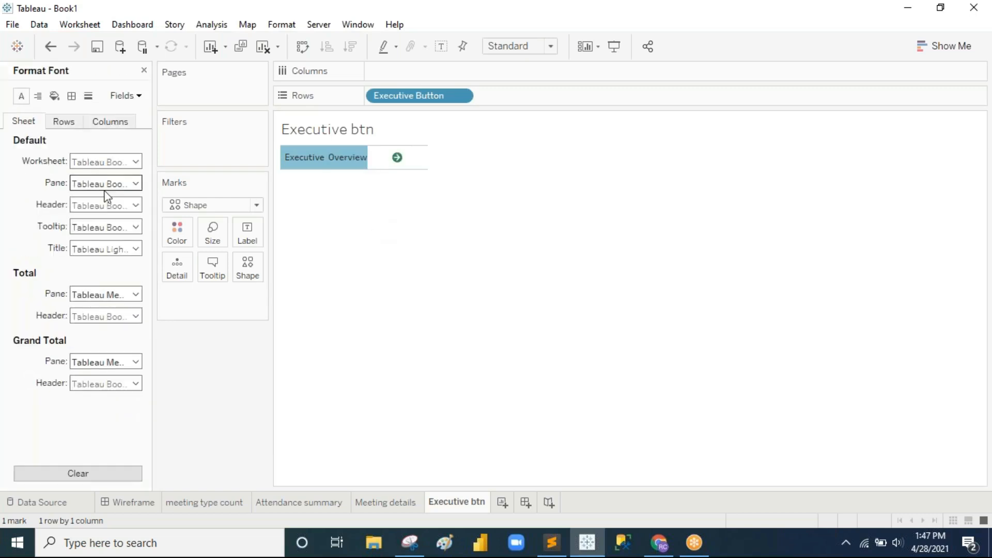
click(63, 122)
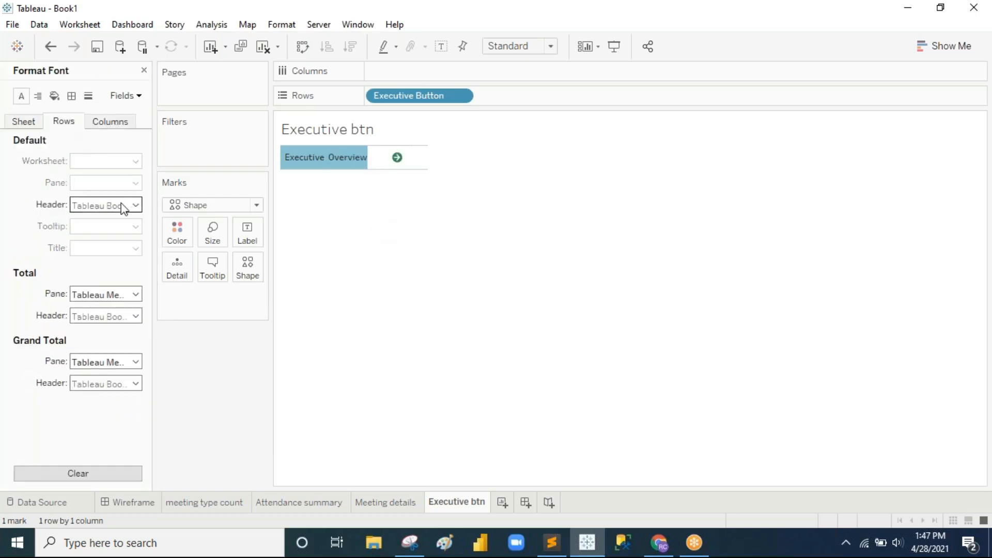
click(134, 205)
click(108, 249)
click(94, 266)
click(125, 246)
click(304, 271)
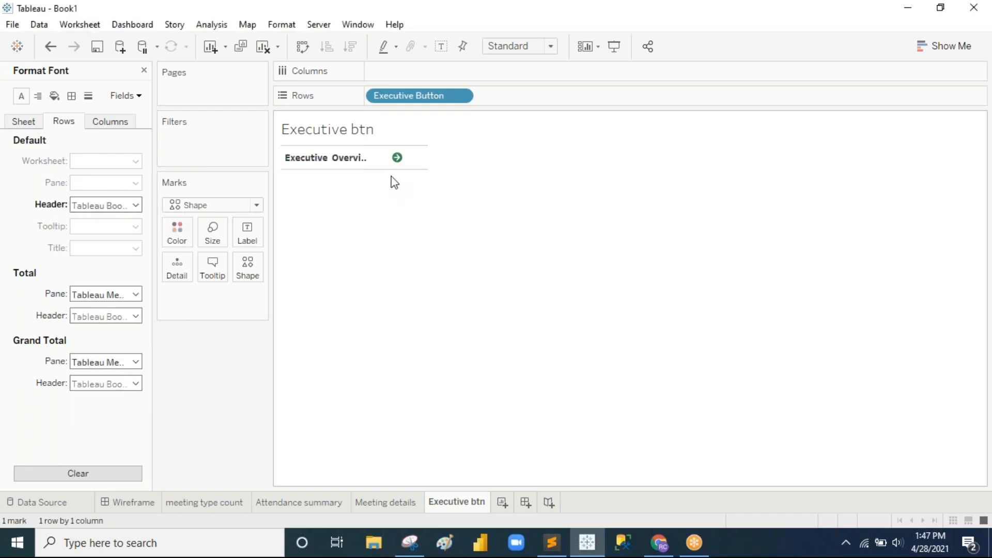
Step: Set the row dividers to None and widen the header to show the full label
click(72, 97)
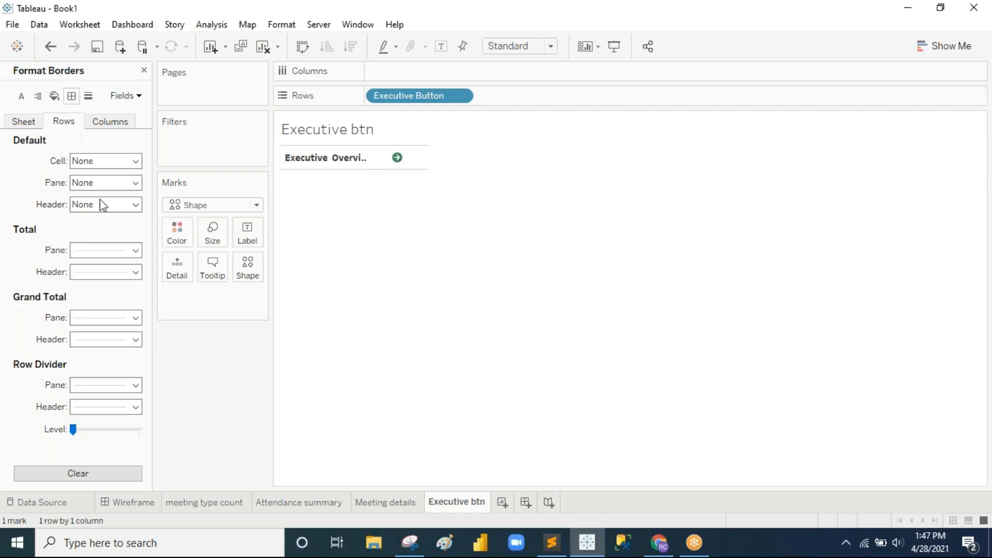
click(136, 388)
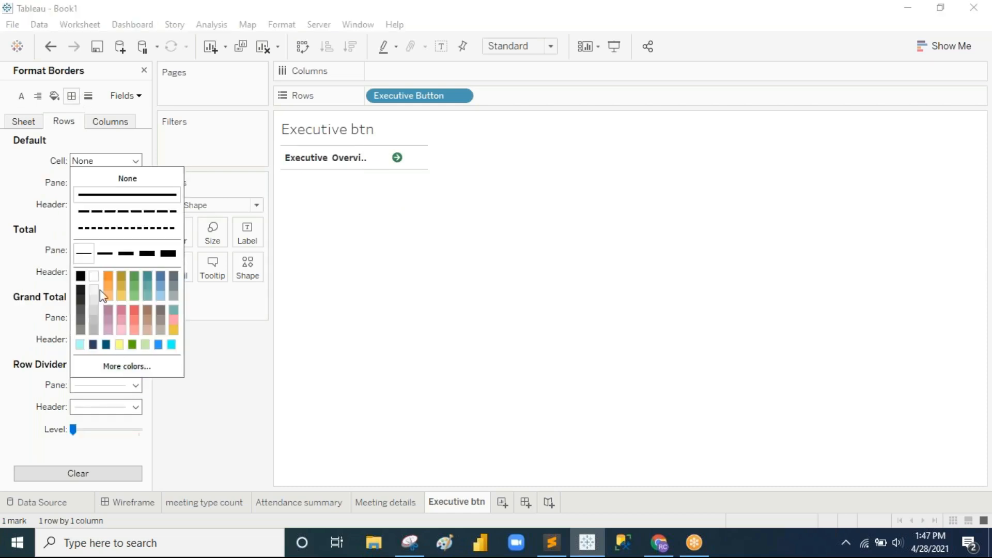
click(484, 263)
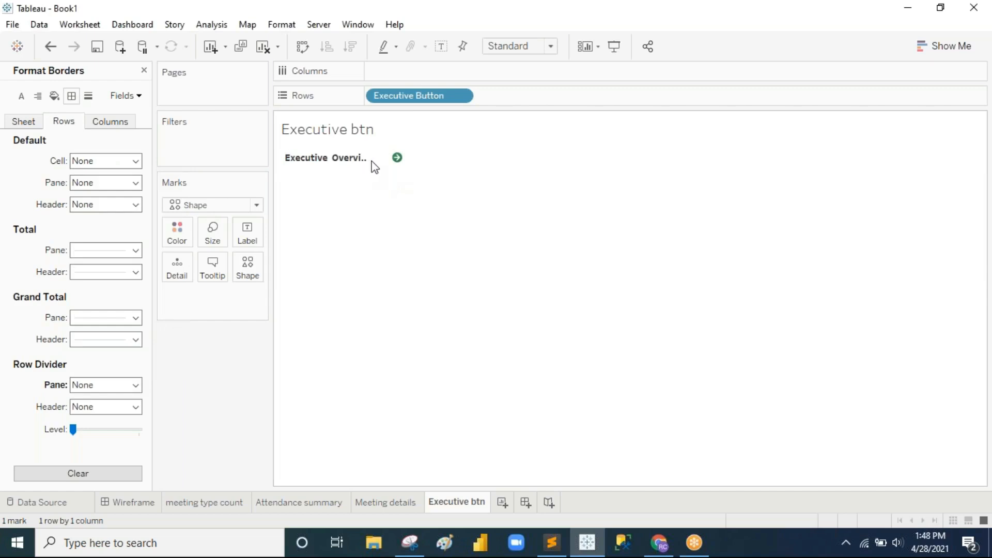
drag(367, 158, 377, 158)
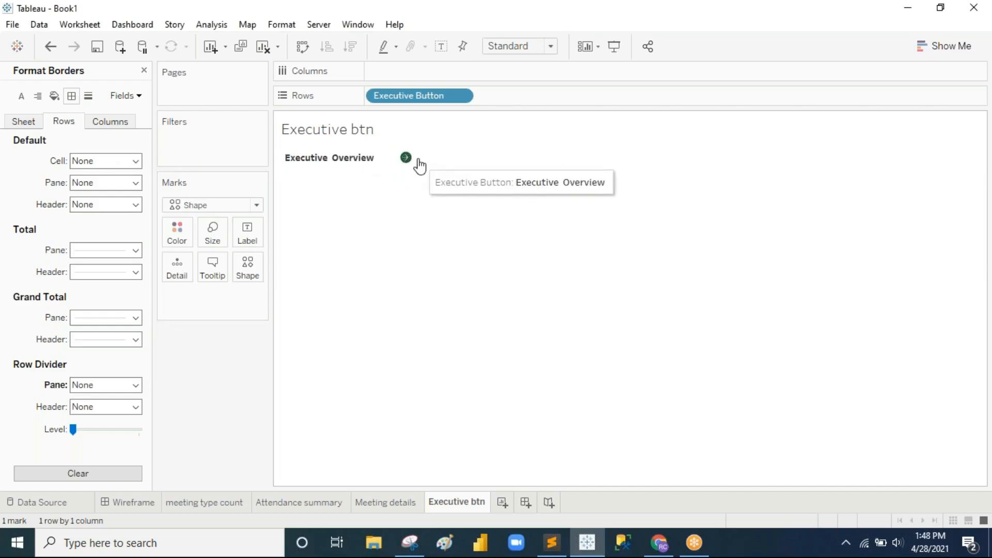
mouse_move(415, 158)
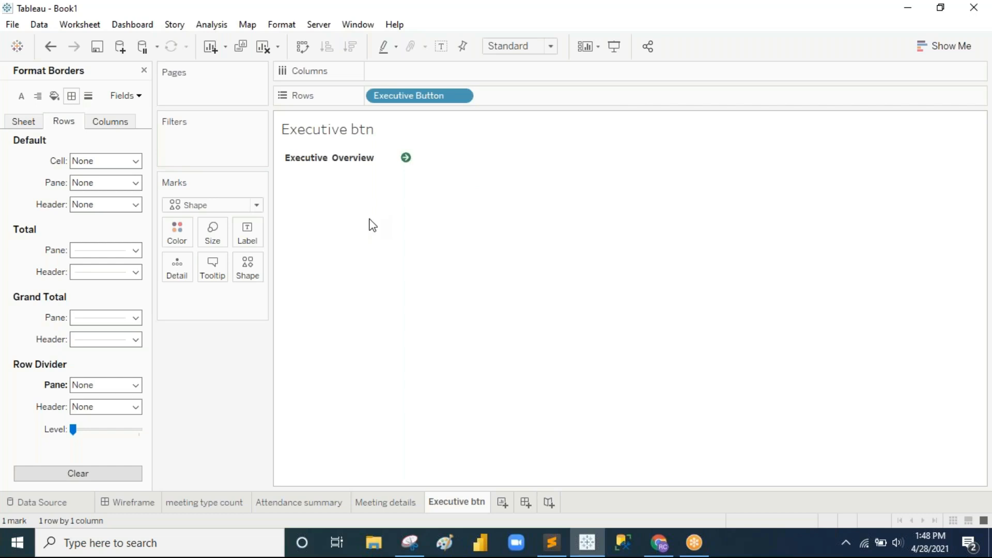
Step: Review the Wireframe dashboard, then create a new blank Dashboard 2
click(146, 507)
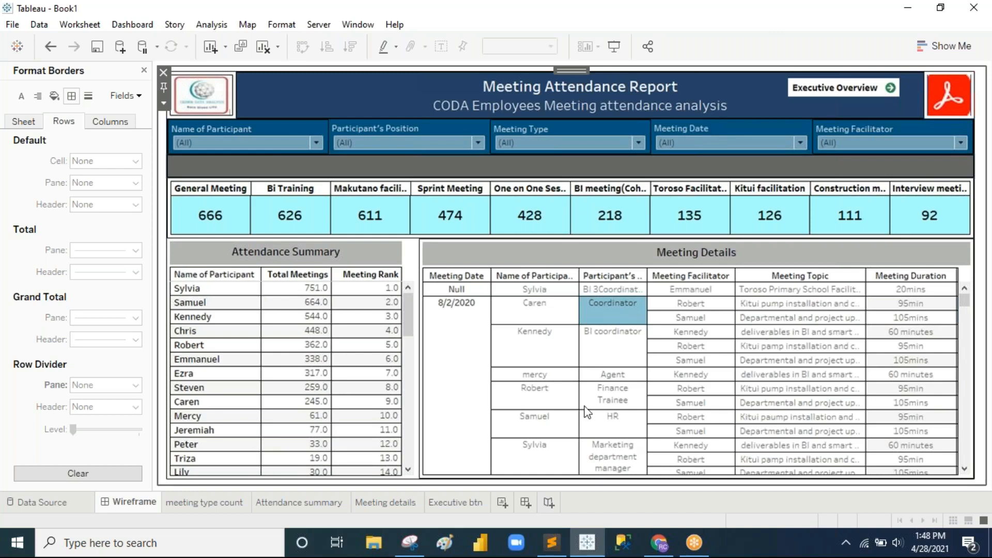
click(548, 505)
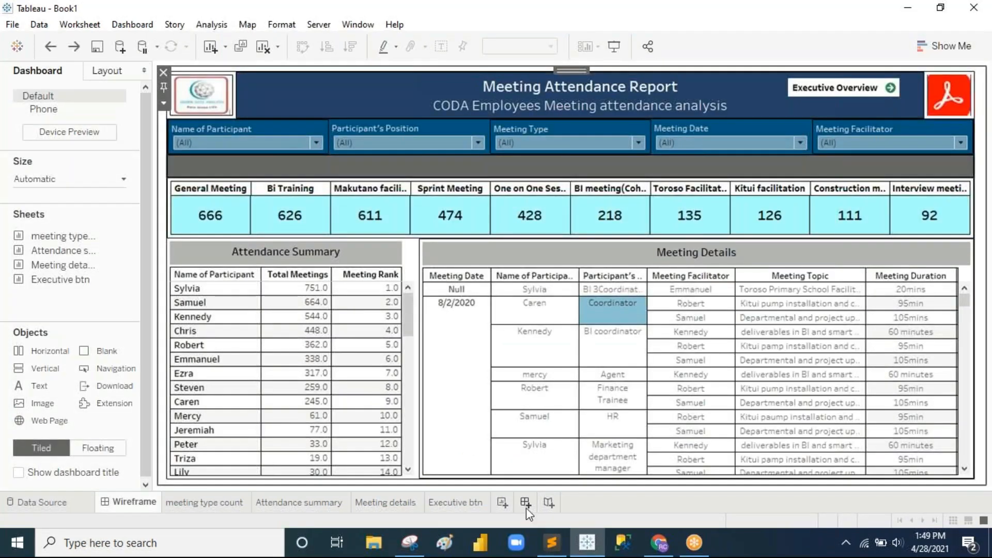
click(525, 504)
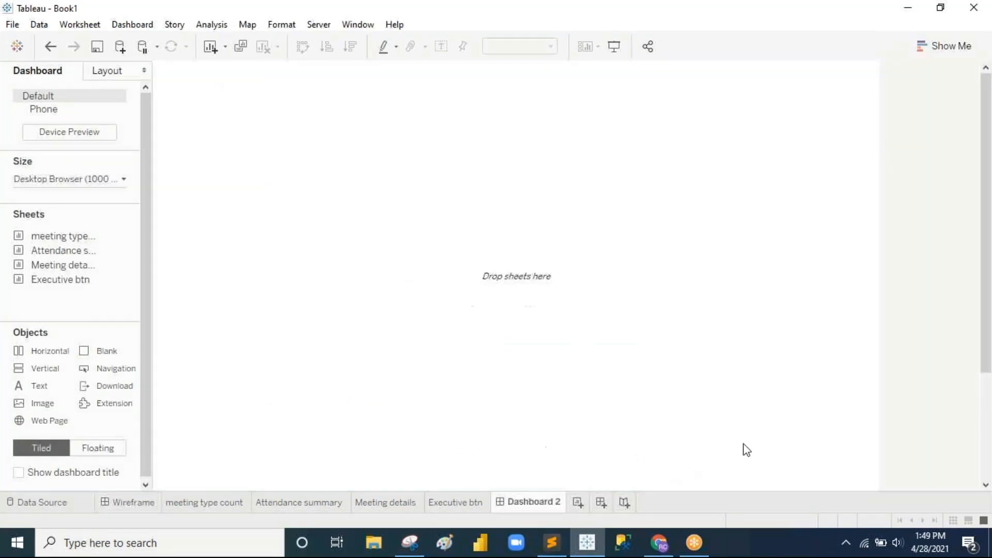
Step: Rename the new dashboard to 'Meetings Attendance Report'
double_click(551, 503)
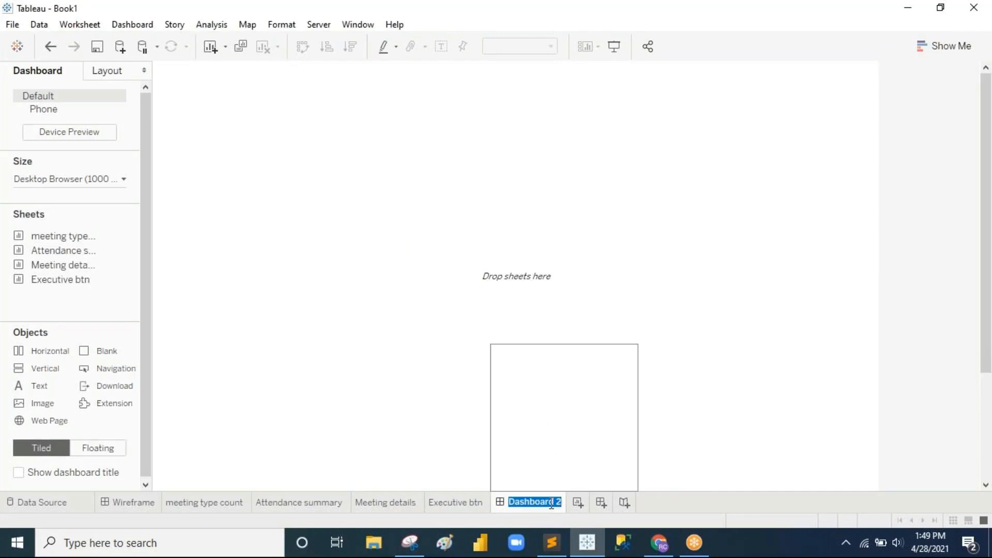
text(Meetings Atte)
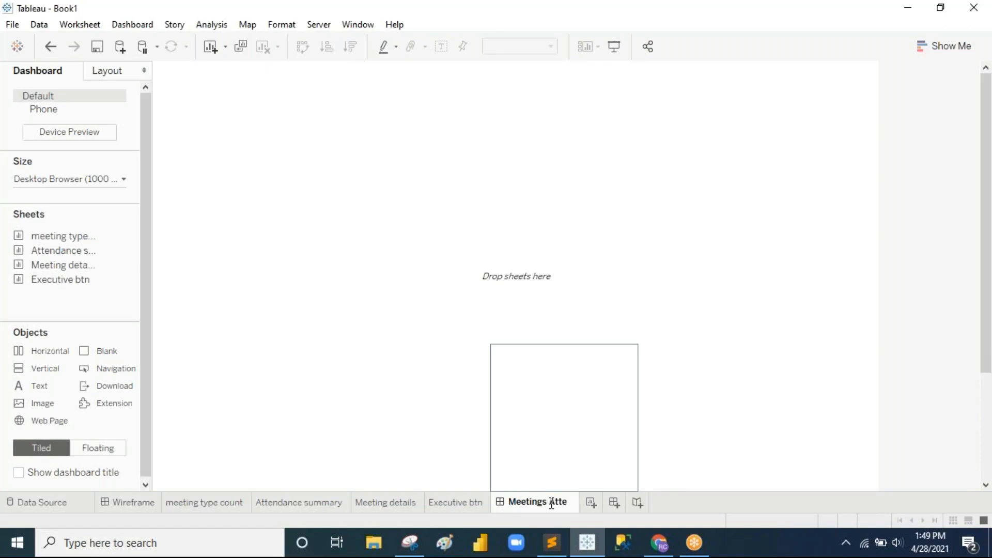
text(nda)
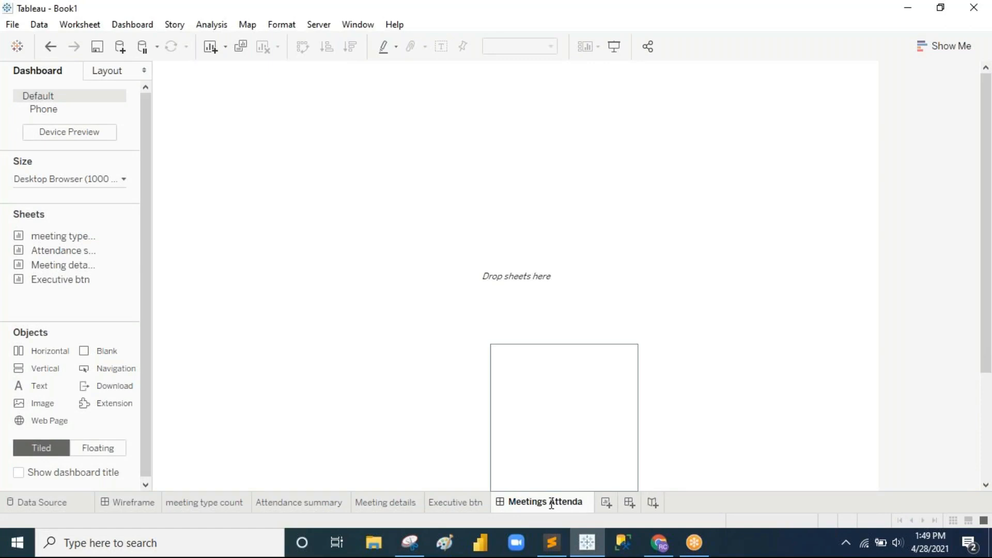
text(ce)
key(BackSpace)
key(BackSpace)
text(nc)
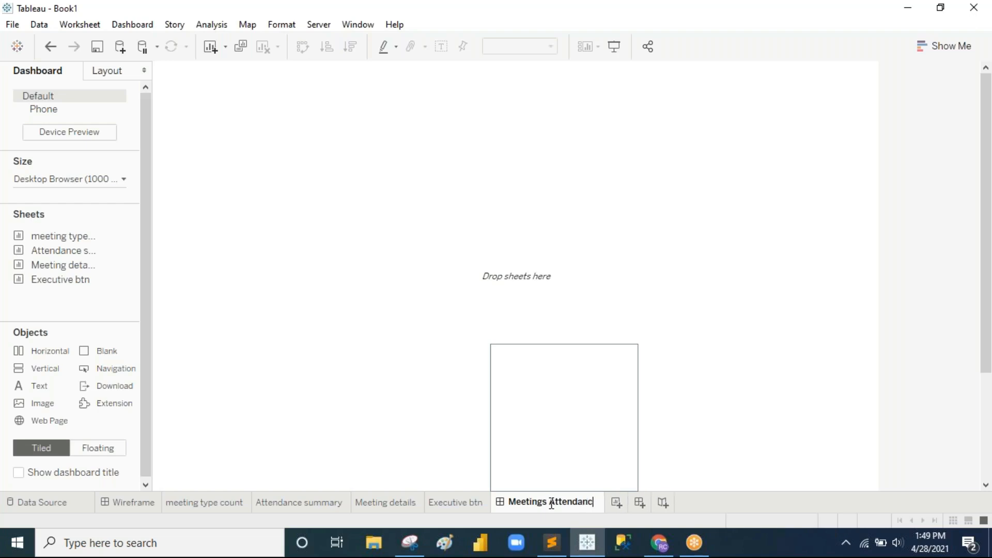
text(e Report)
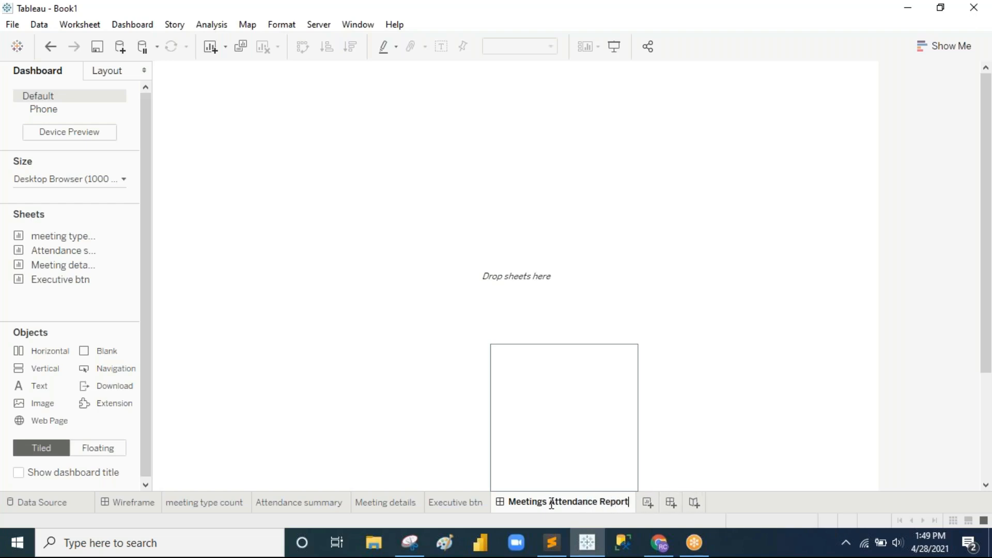
key(Return)
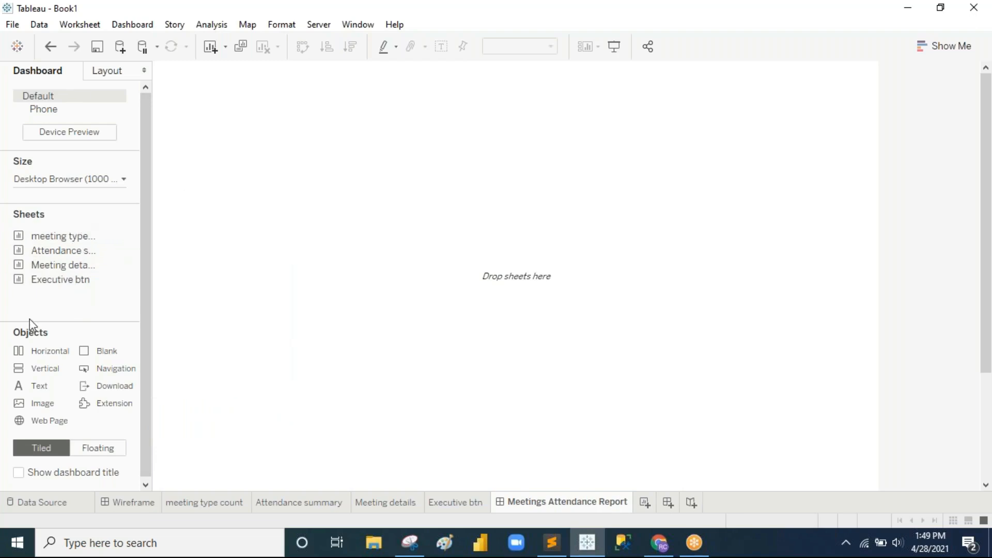
Step: Add a horizontal container, set the dashboard size to Automatic, and view the Wireframe dashboard
drag(27, 346, 576, 266)
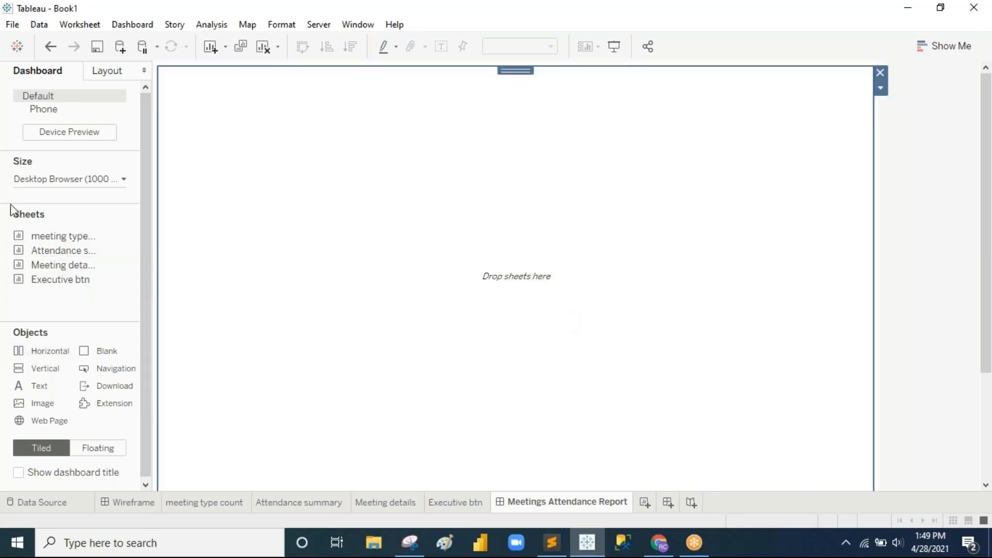
click(104, 178)
click(107, 204)
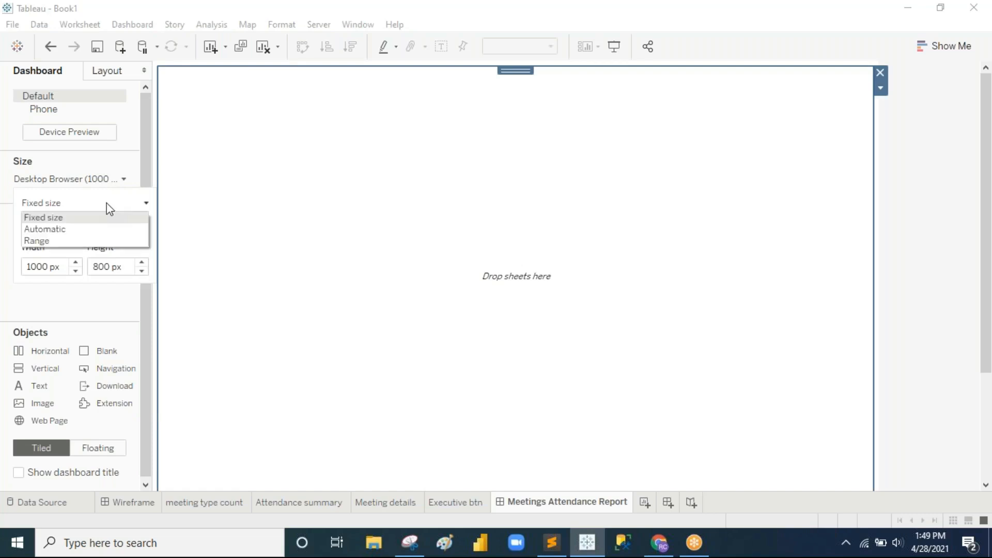
click(95, 230)
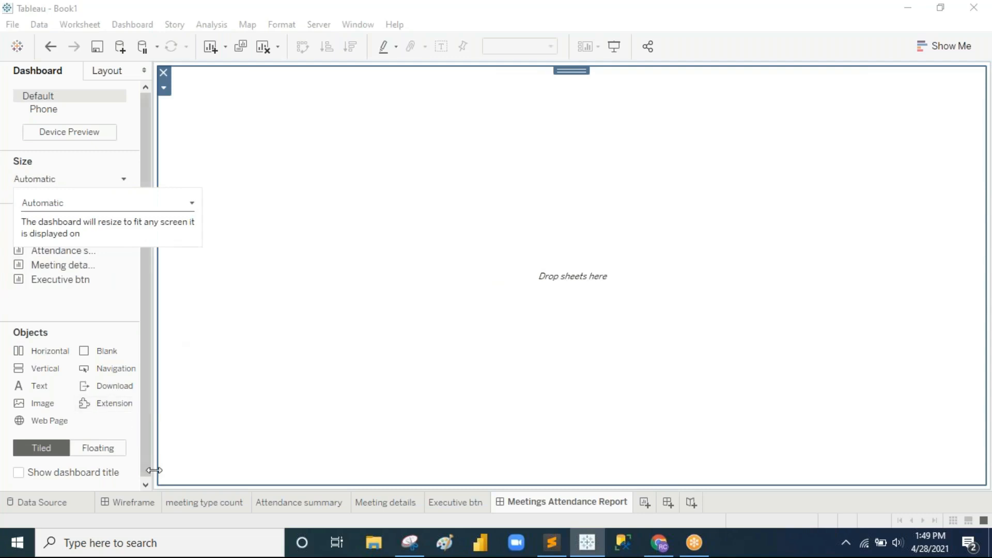
click(126, 504)
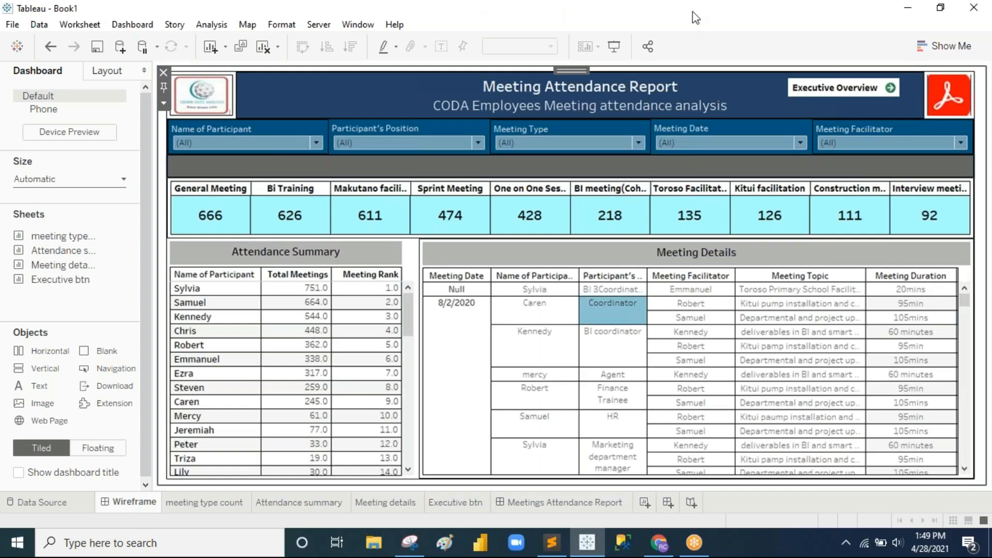
Step: Mark the wireframe's logo area and left edge with the screen pen, then return to Meetings Attendance Report
click(643, 4)
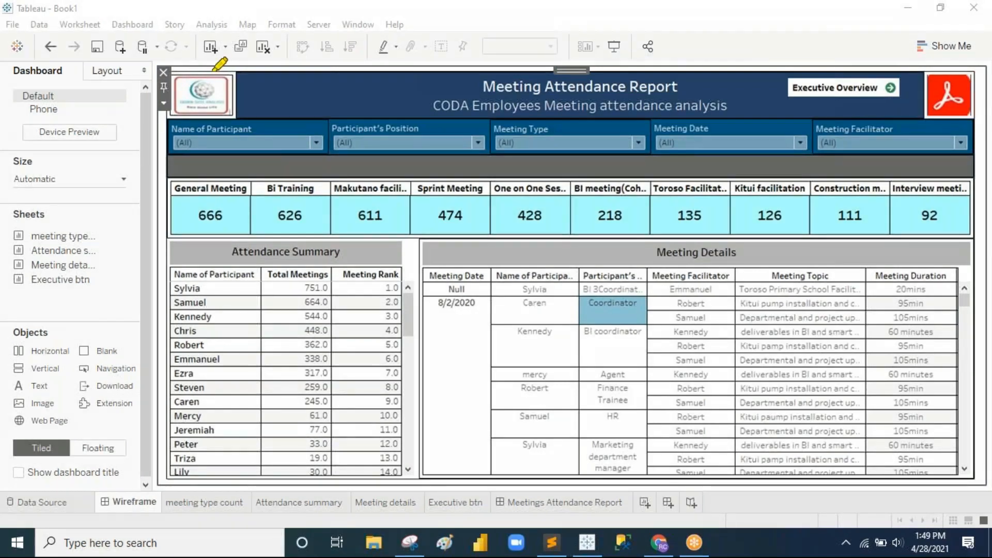
mouse_move(197, 70)
mouse_down()
mouse_move(164, 72)
mouse_move(189, 121)
mouse_move(161, 123)
mouse_move(171, 152)
mouse_move(207, 153)
mouse_move(160, 170)
mouse_move(212, 171)
mouse_up()
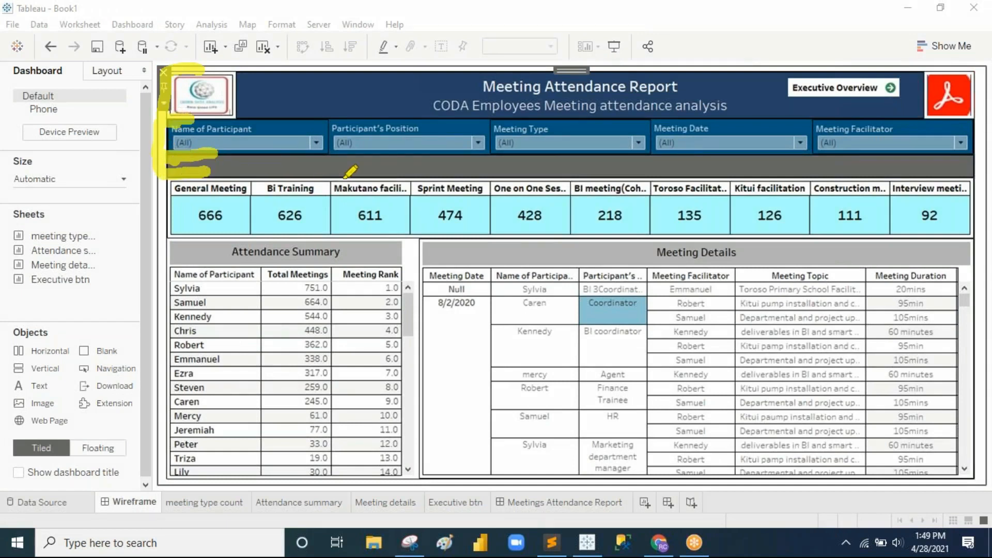
mouse_move(139, 172)
mouse_down()
mouse_move(160, 233)
mouse_move(180, 239)
mouse_move(165, 282)
mouse_move(173, 464)
mouse_move(222, 476)
mouse_up()
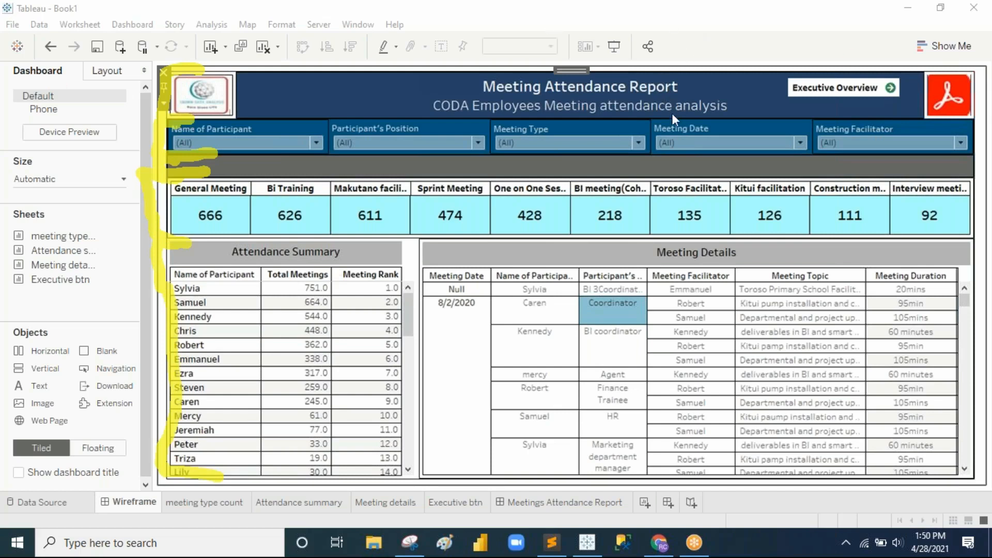
click(666, 30)
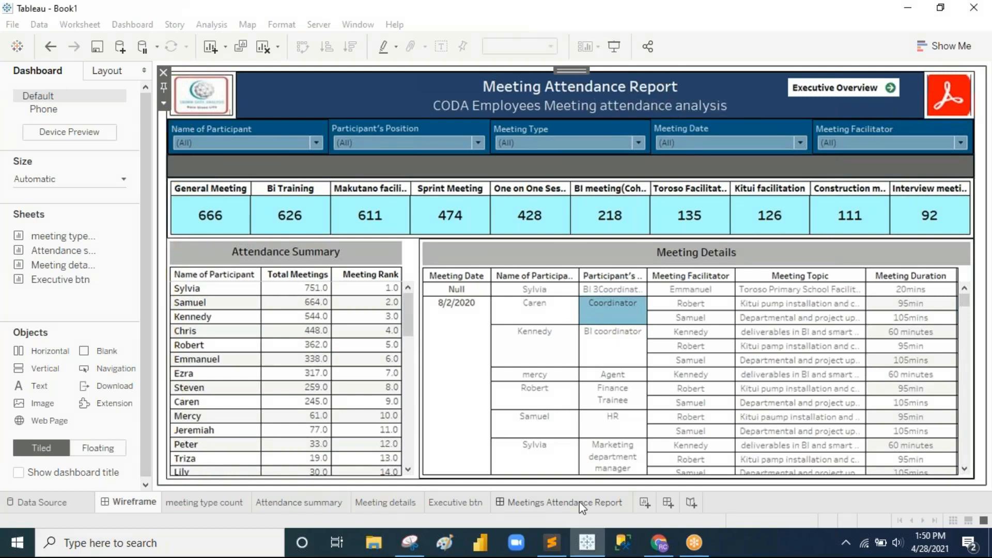
click(568, 502)
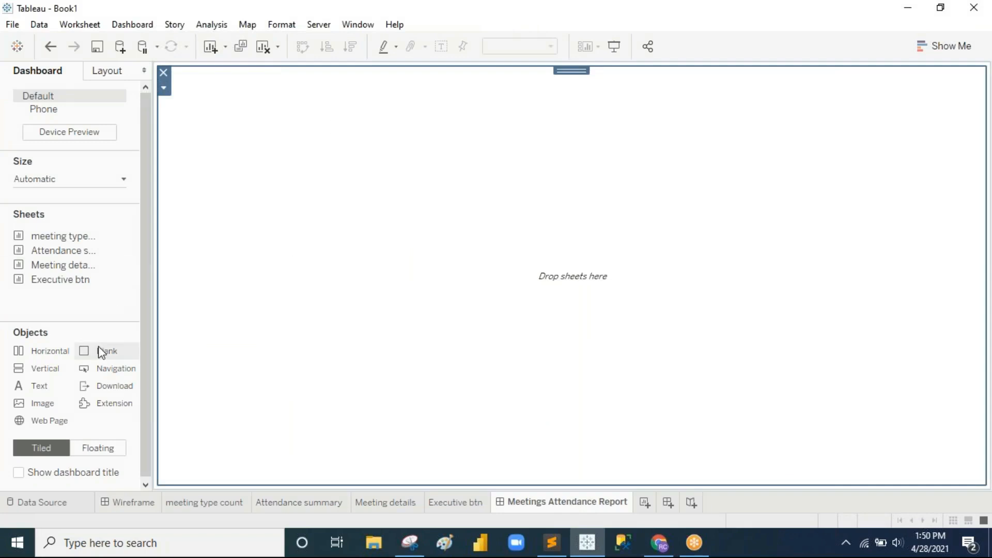
Step: Place a Blank object filling the dashboard and stack five Vertical containers top to bottom
drag(98, 348, 356, 326)
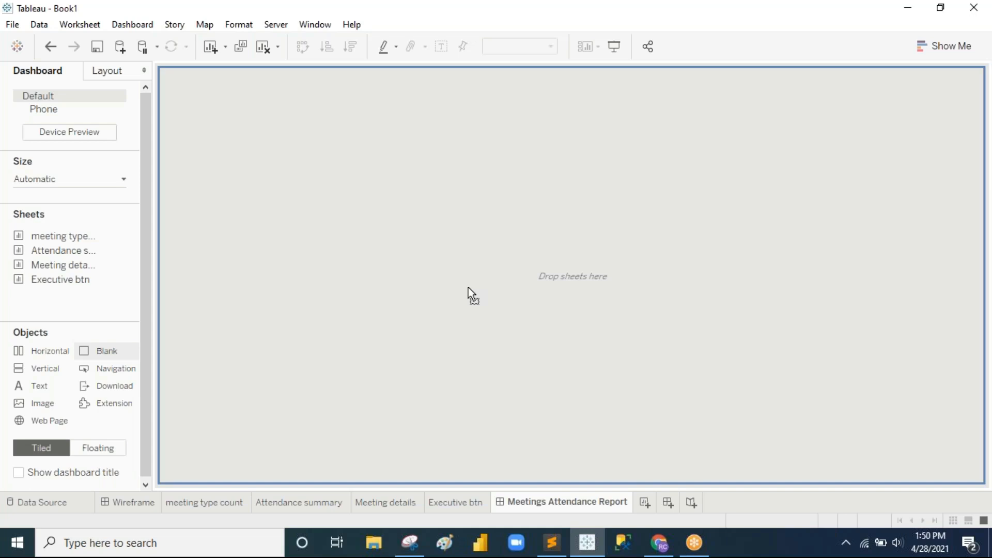
drag(468, 287, 469, 287)
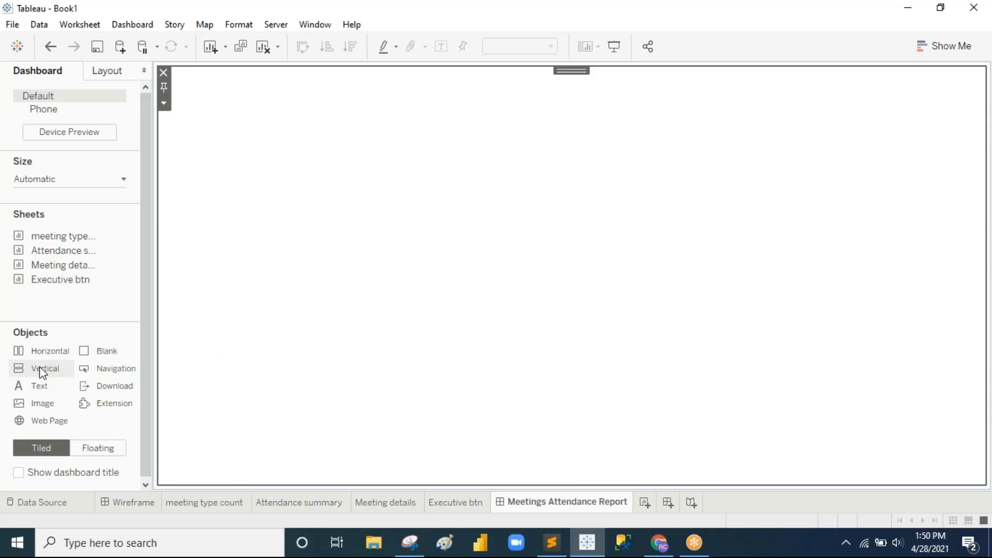
drag(43, 372, 535, 95)
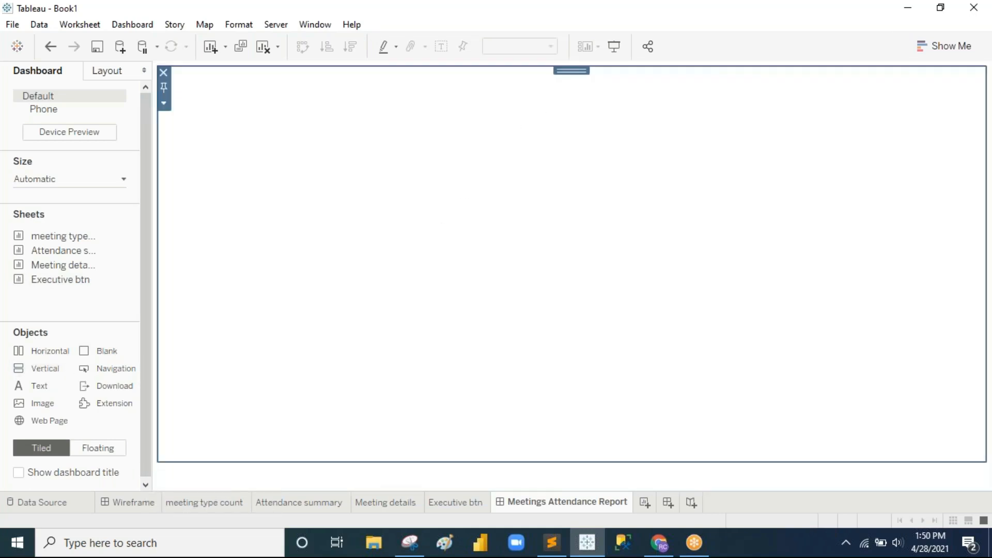
drag(41, 370, 512, 467)
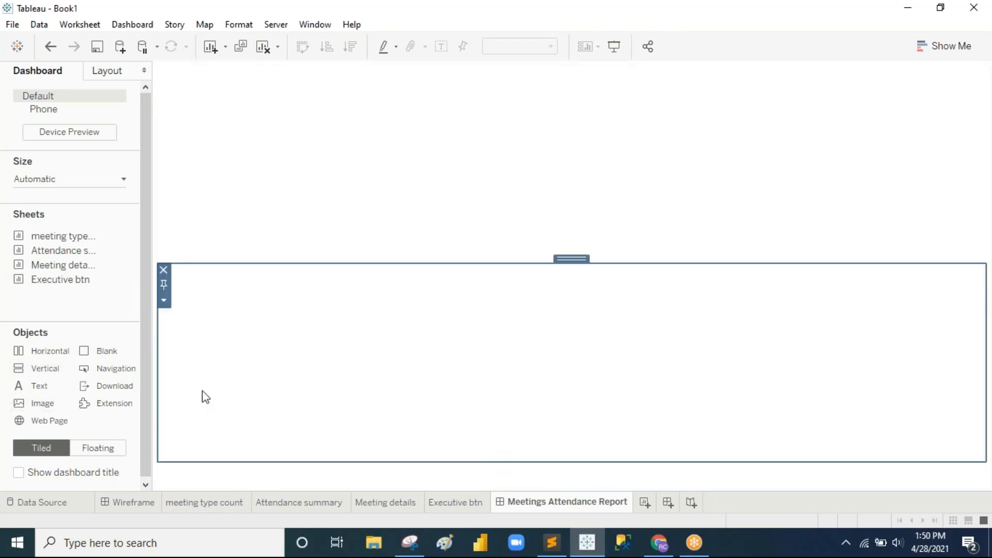
drag(46, 379, 420, 270)
drag(38, 373, 445, 200)
drag(48, 370, 471, 157)
Step: Select each stacked container in turn to check its extent, ending on the top one
click(414, 116)
click(431, 176)
click(407, 292)
click(415, 343)
click(413, 413)
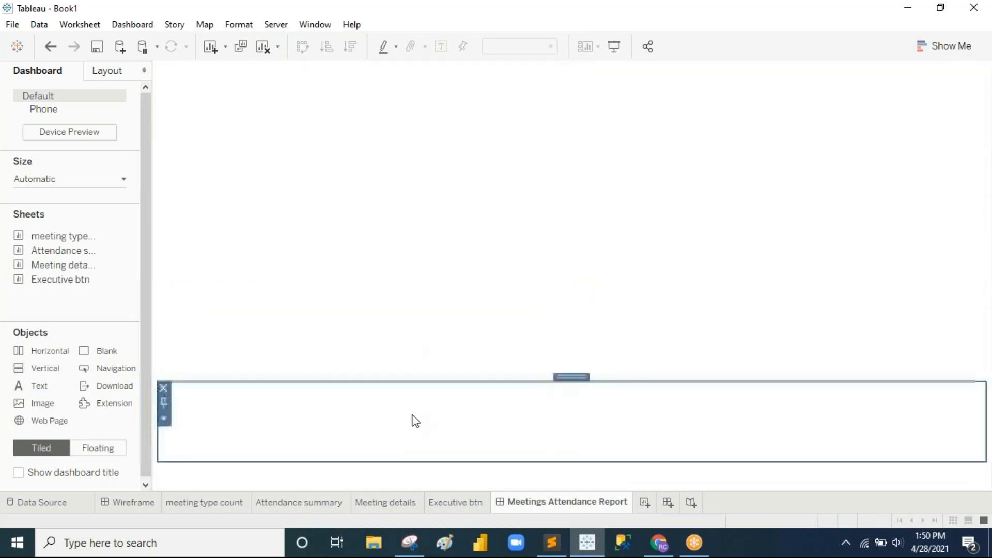
click(406, 237)
click(422, 155)
click(424, 128)
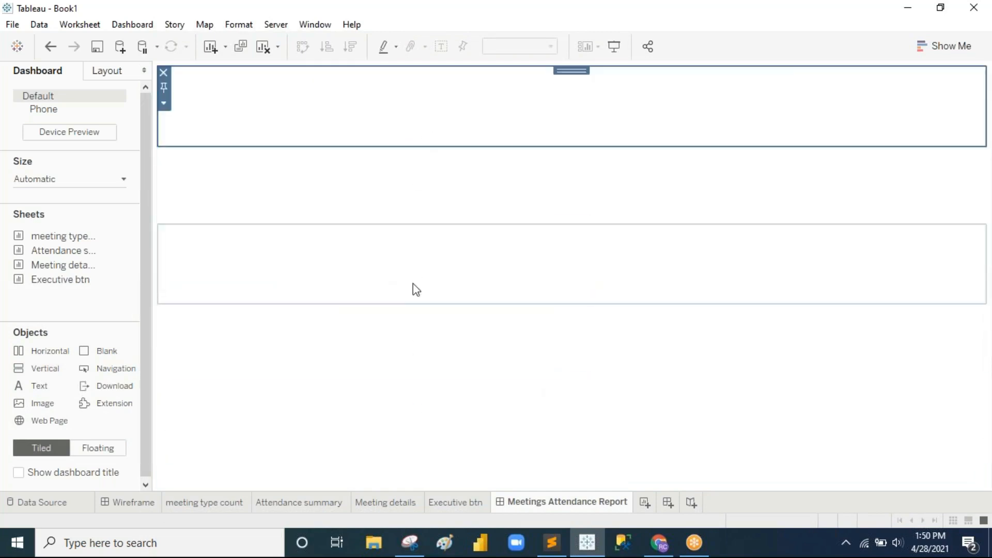
Step: In Layout, give the outer, second and fourth vertical containers thin solid black borders
click(103, 75)
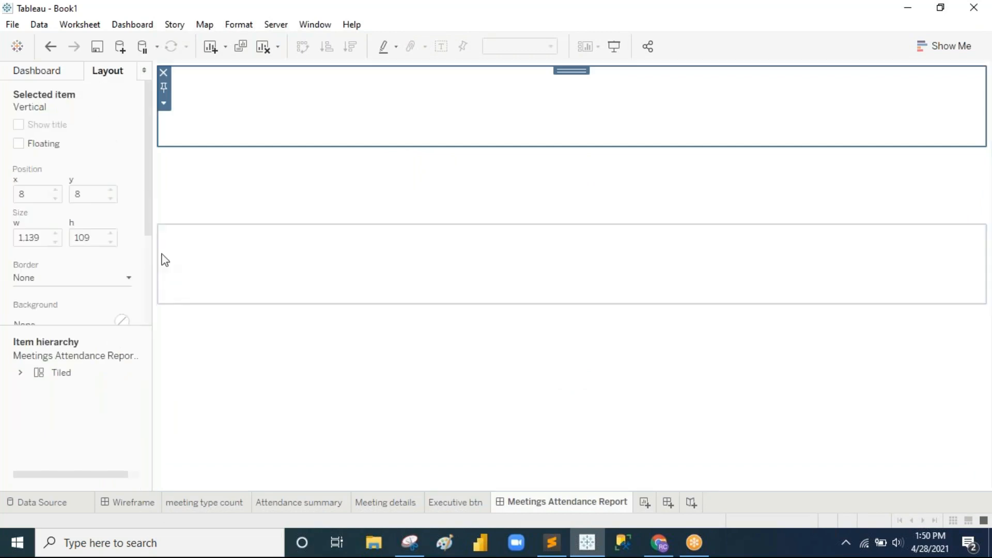
click(20, 373)
click(74, 394)
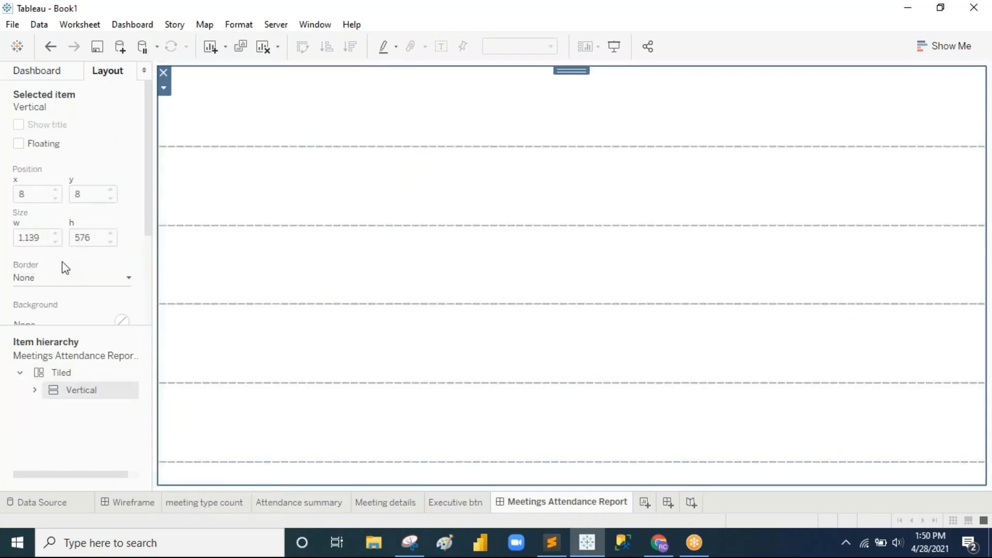
click(41, 279)
click(31, 117)
click(429, 217)
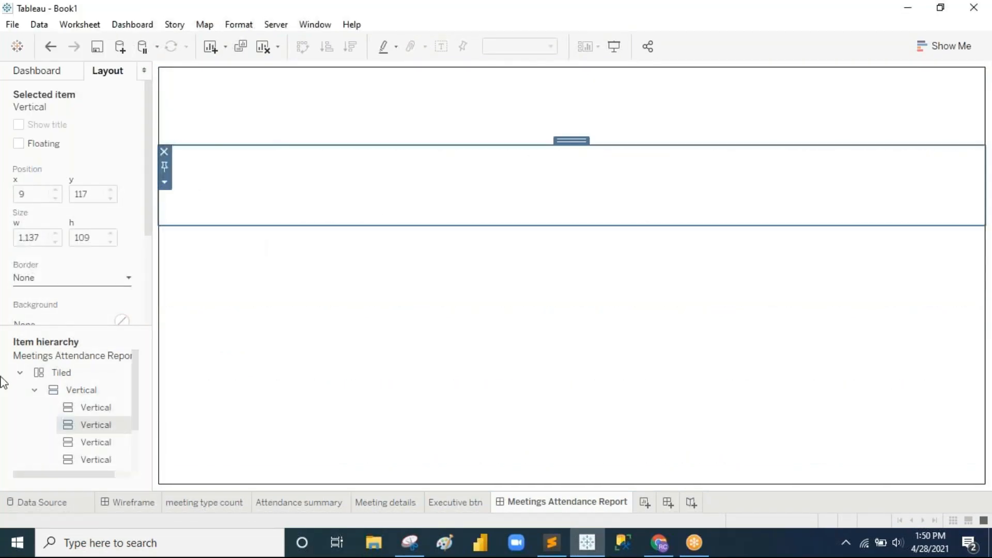
click(58, 279)
click(29, 137)
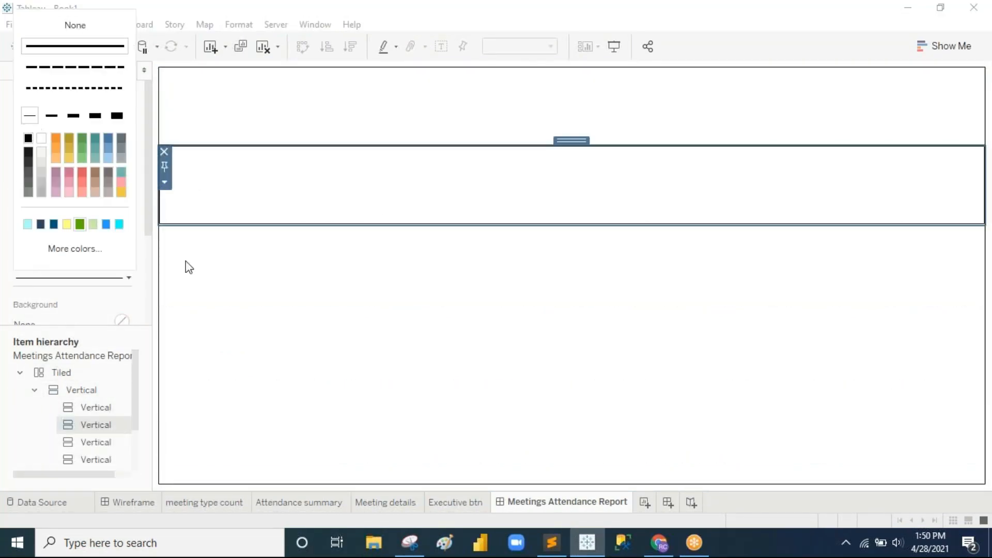
click(393, 336)
click(64, 279)
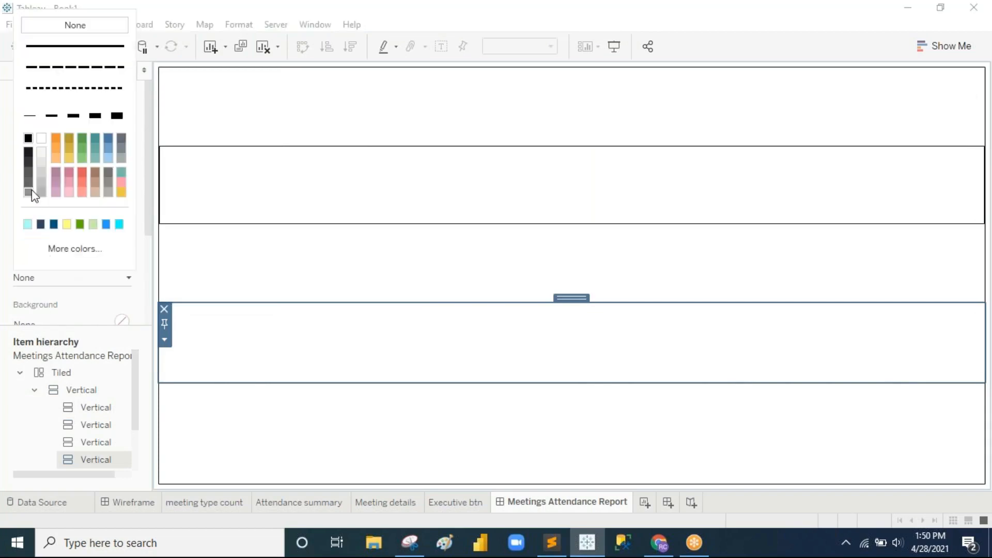
click(36, 121)
Step: Delete the bottom Blank object and shorten the top row of the layout
click(414, 418)
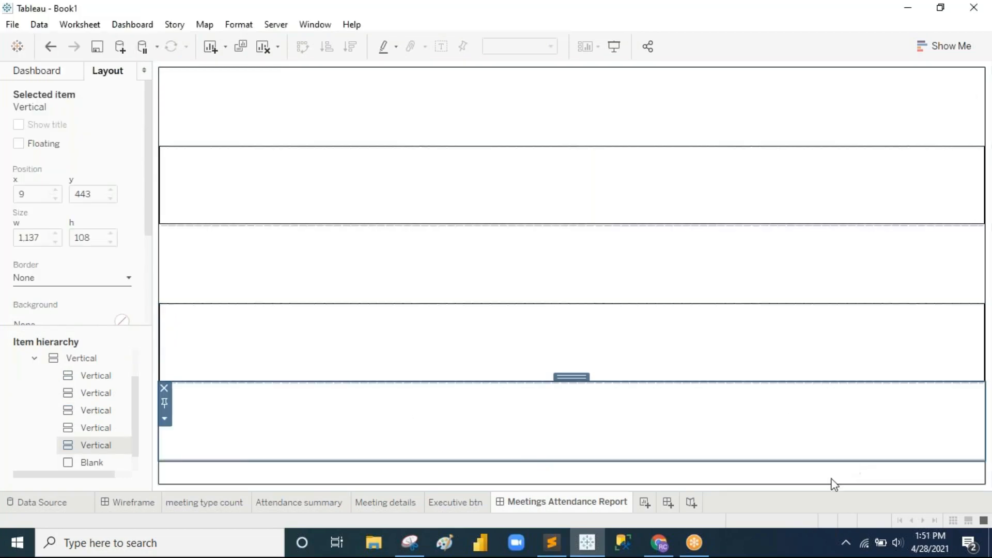
click(833, 478)
click(164, 453)
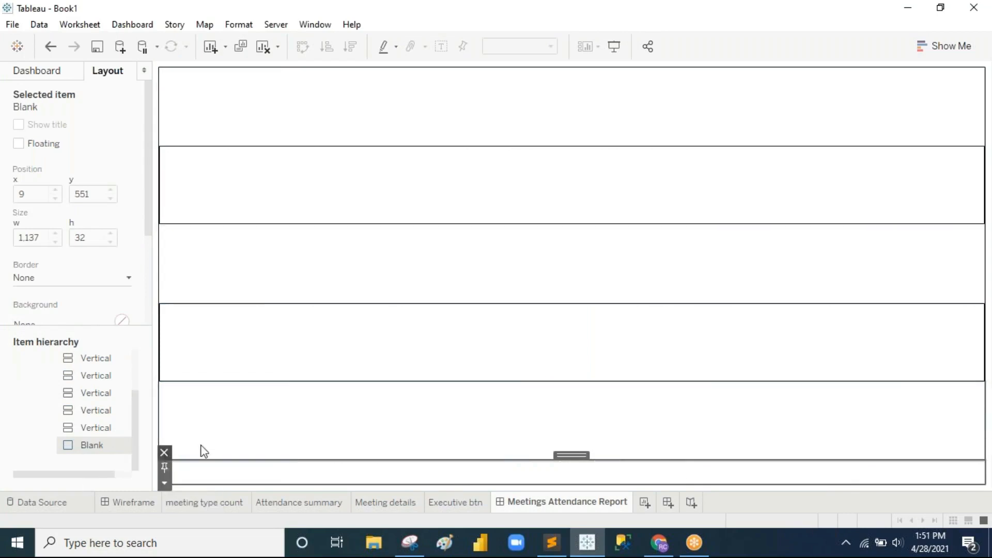
click(508, 341)
drag(530, 150, 530, 118)
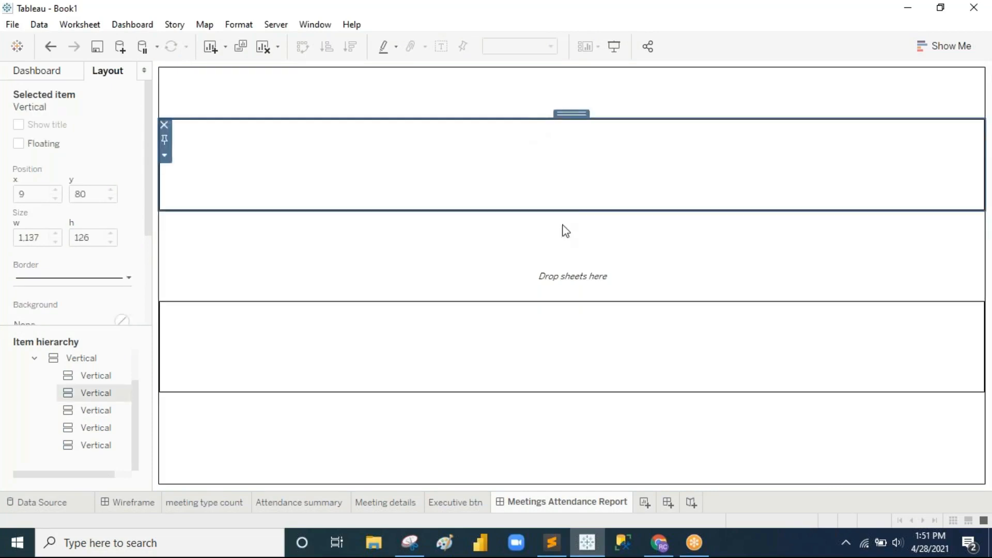
Step: After comparing with the Wireframe, shorten the upper rows, shrink the third row to a thin spacer, and shorten the fourth container
click(135, 504)
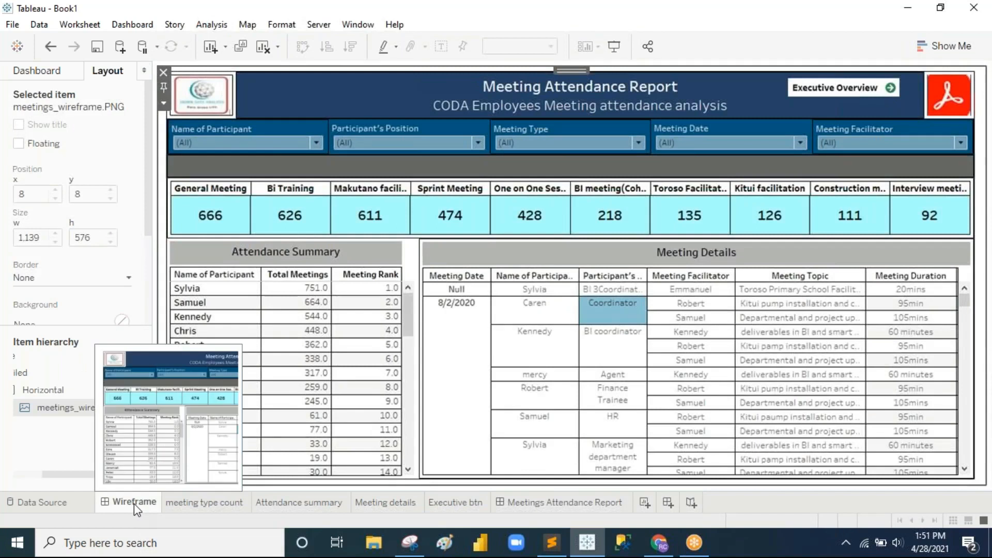
click(557, 502)
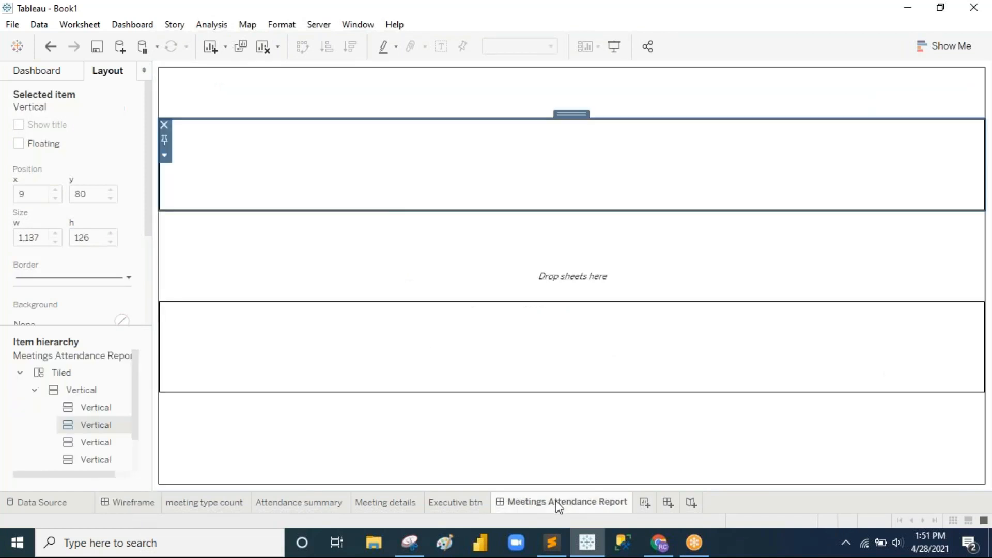
drag(467, 207, 469, 174)
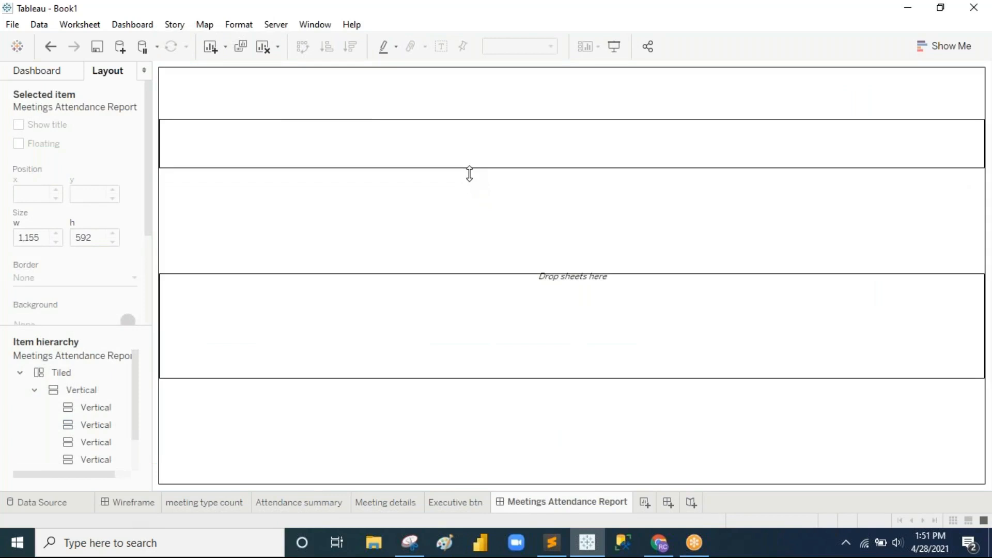
click(473, 166)
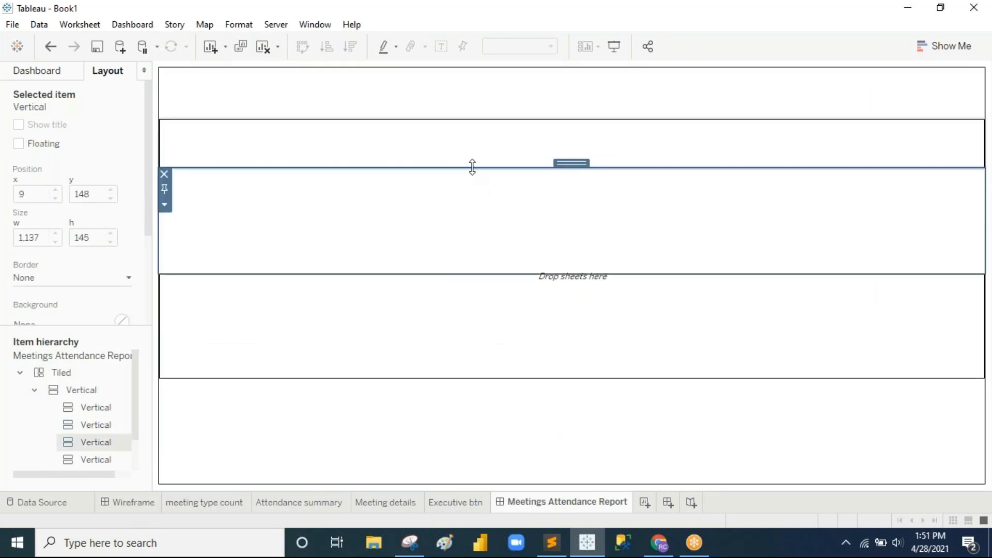
click(434, 276)
drag(456, 273, 451, 228)
drag(439, 342, 452, 292)
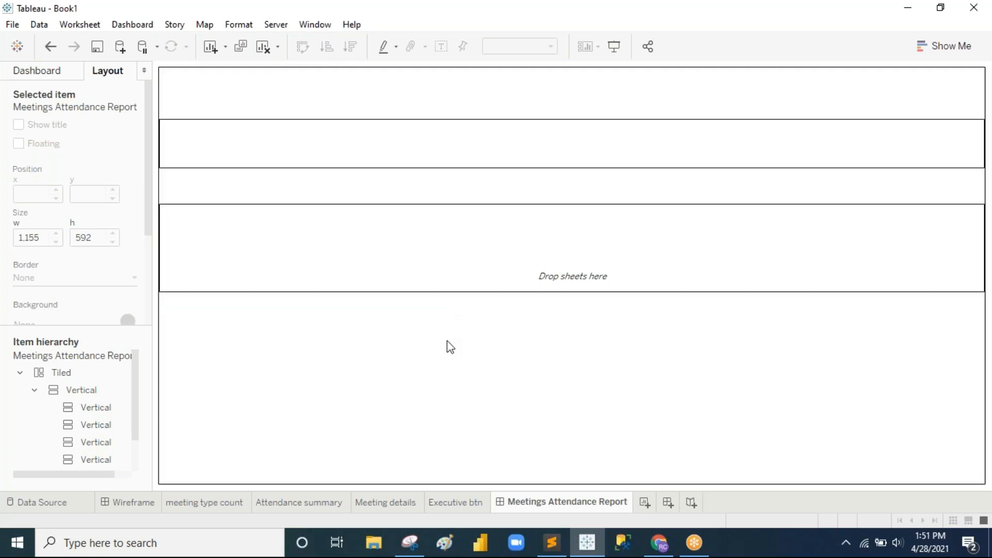
Step: Review the Wireframe header from logo to Executive Overview button with screen-pen marks, then clear them
click(118, 500)
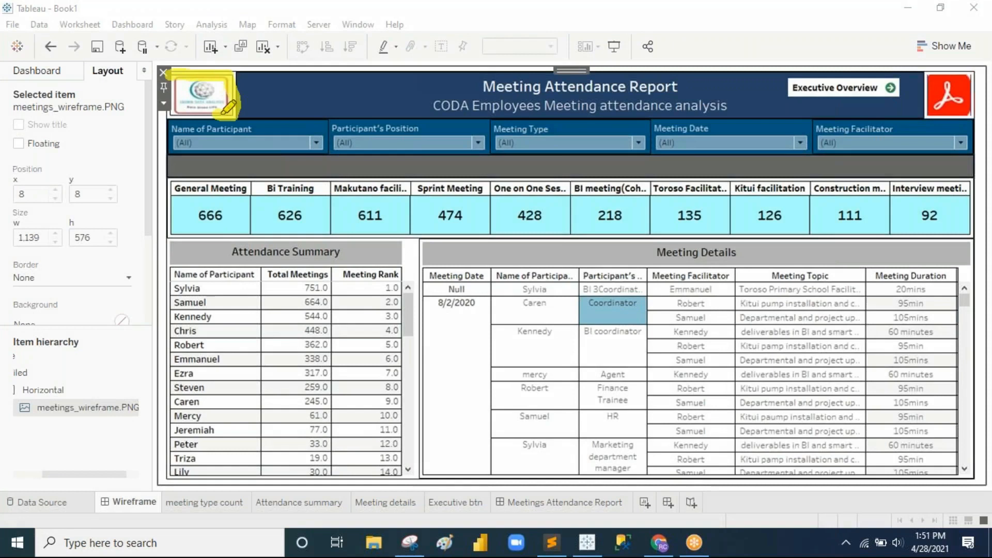
mouse_move(238, 72)
mouse_down()
mouse_move(925, 70)
mouse_move(889, 111)
mouse_move(923, 81)
mouse_move(972, 100)
mouse_up()
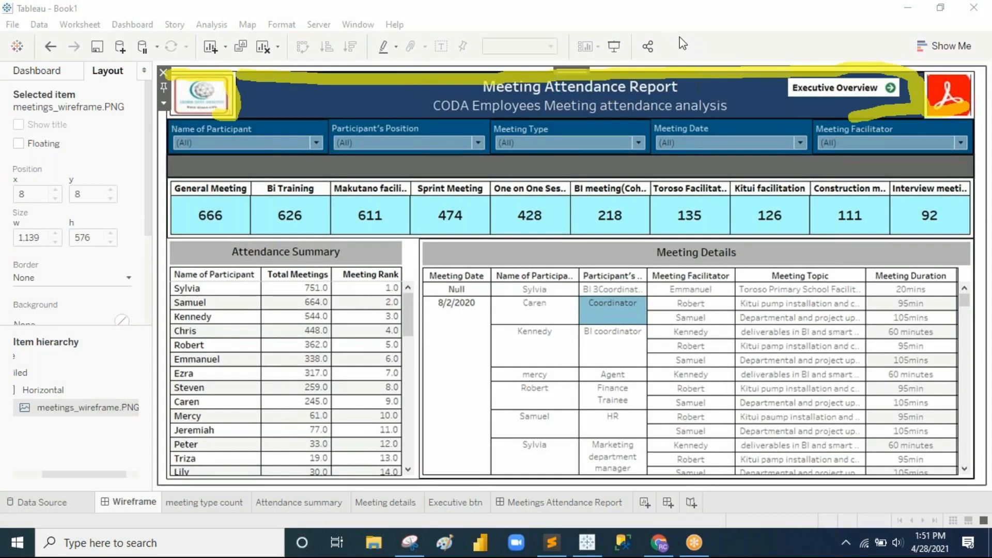
click(679, 100)
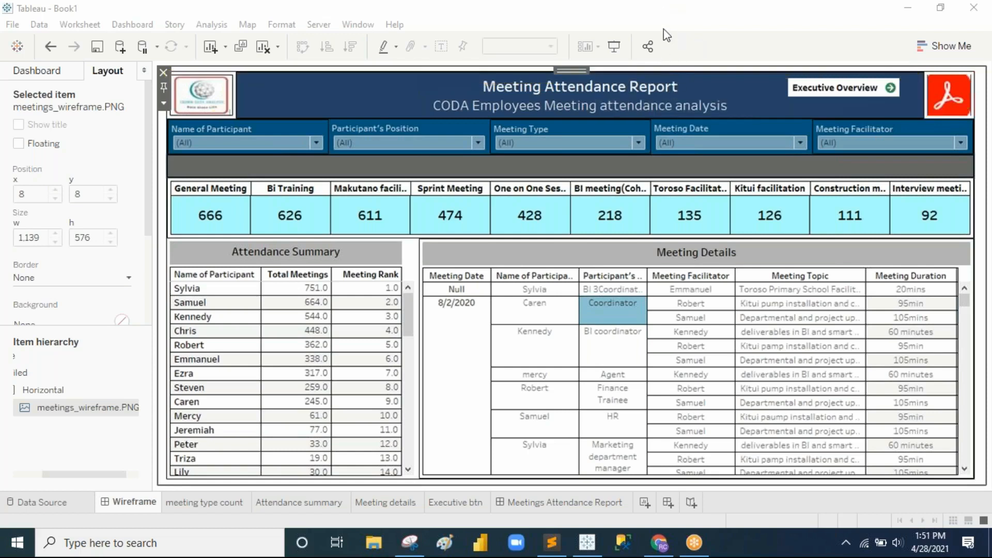
Step: Add a blank and a horizontal container to the top row, with a widened middle pane
click(559, 506)
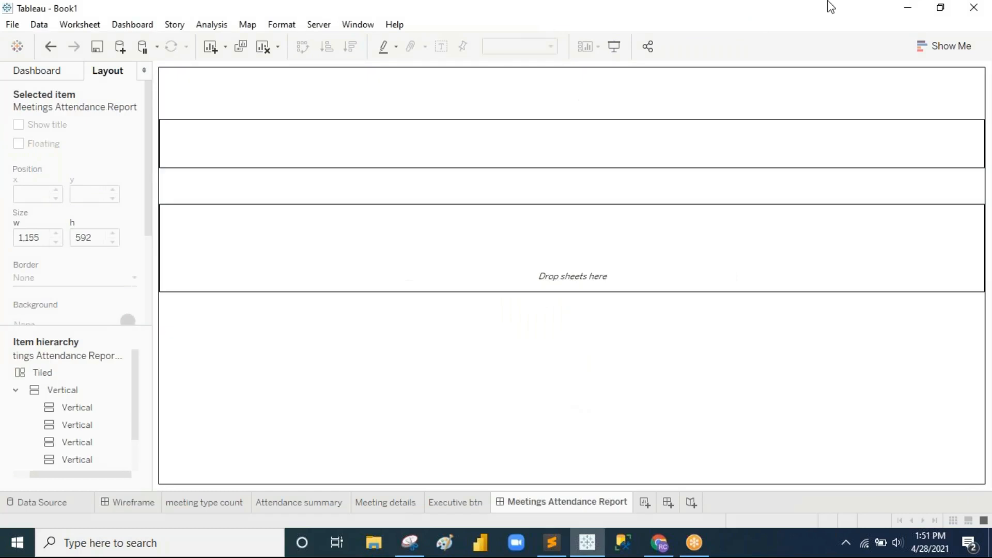
click(47, 73)
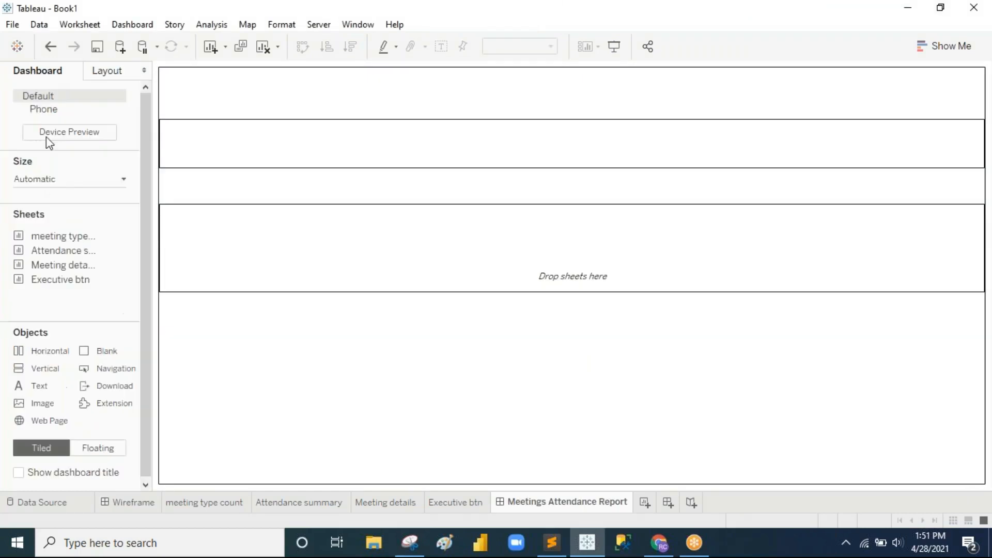
drag(98, 352, 532, 91)
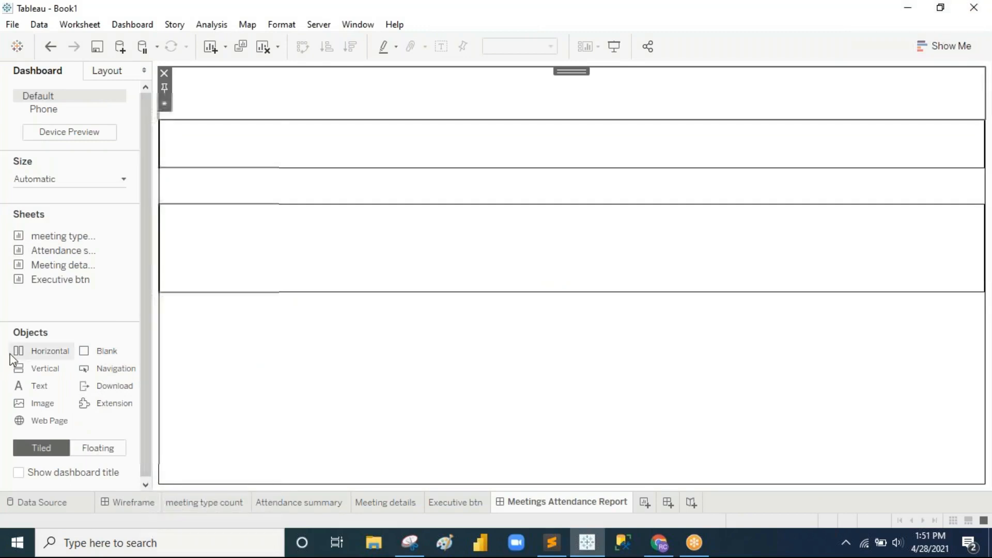
drag(39, 351, 196, 110)
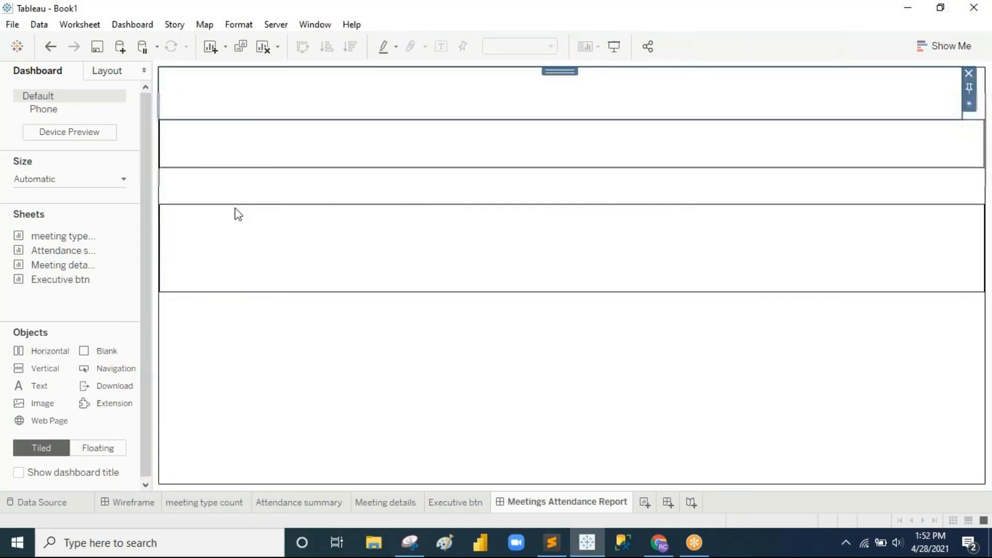
drag(98, 346, 962, 97)
drag(67, 356, 561, 97)
drag(425, 93, 259, 96)
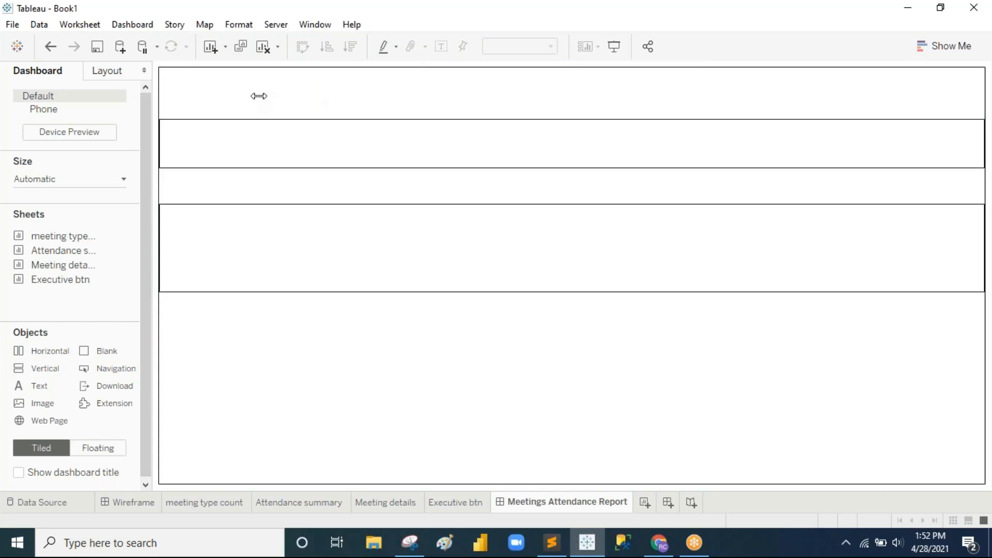
Step: Give the middle header pane a thin border and adjust the right pane's width
click(465, 93)
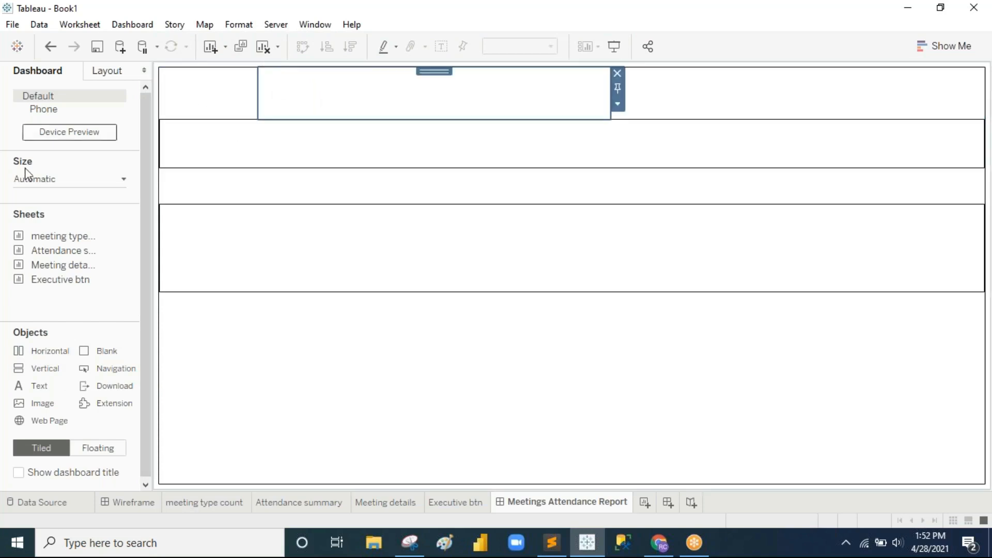
click(109, 72)
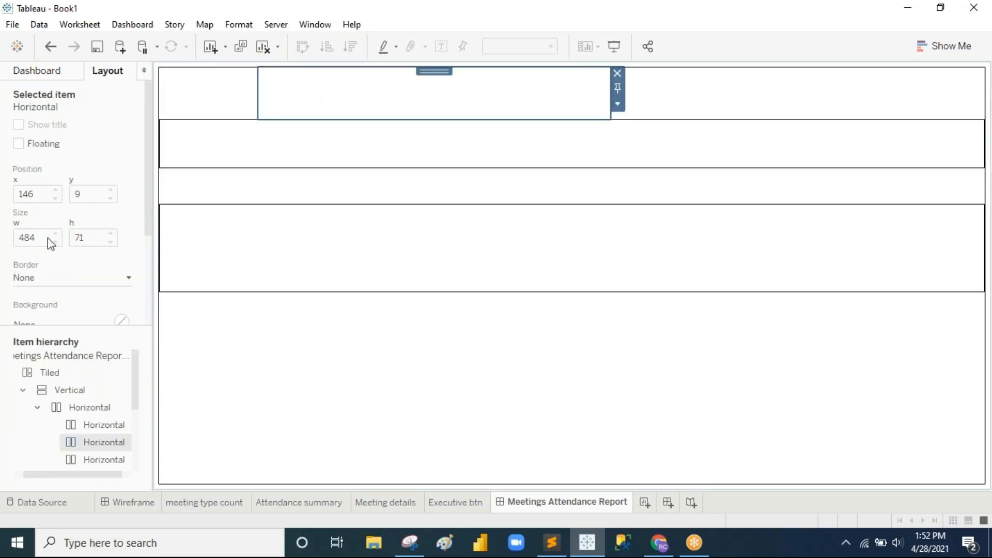
click(46, 280)
click(30, 116)
click(689, 92)
drag(612, 87, 942, 96)
Step: Widen the header pane leftward and make the top row slightly taller
click(259, 91)
drag(259, 91, 236, 101)
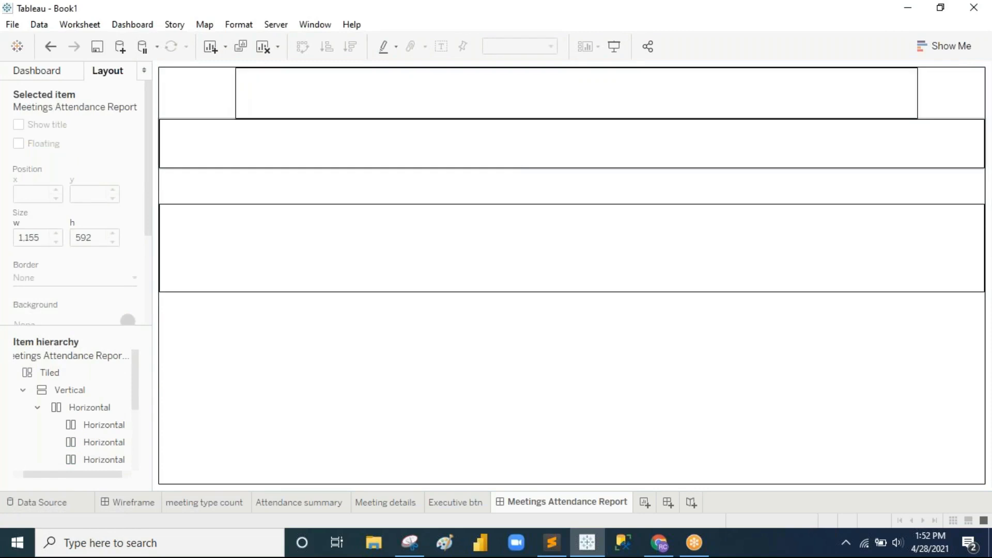
click(514, 107)
click(500, 119)
drag(501, 119, 503, 125)
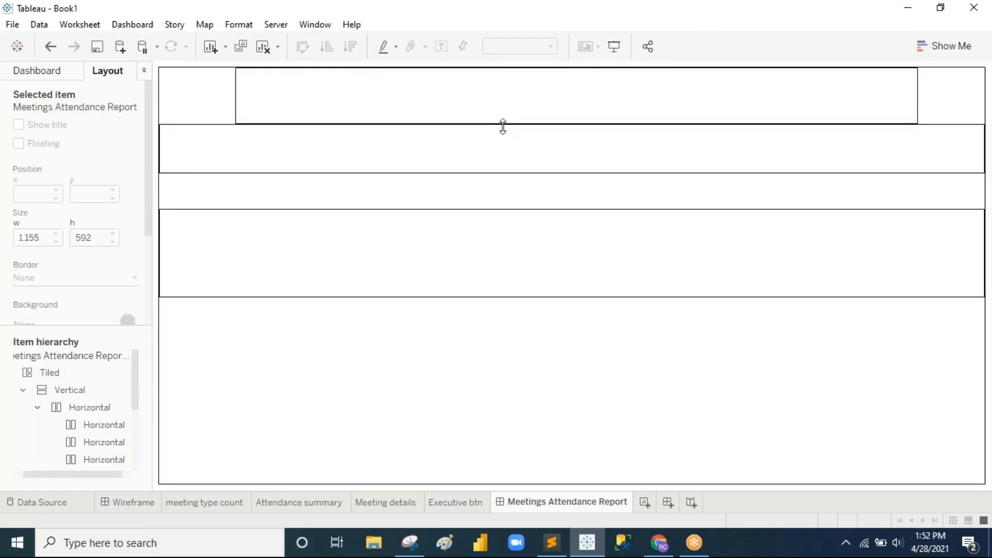
click(498, 312)
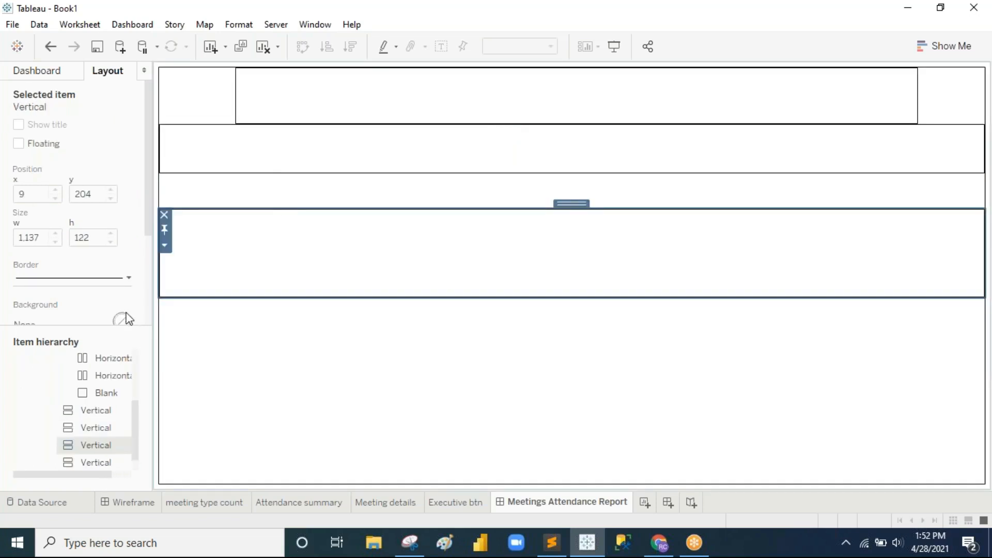
Step: Remove the leftover far-right blank from the header row and widen the pane rightward, checking against Wireframe
click(117, 504)
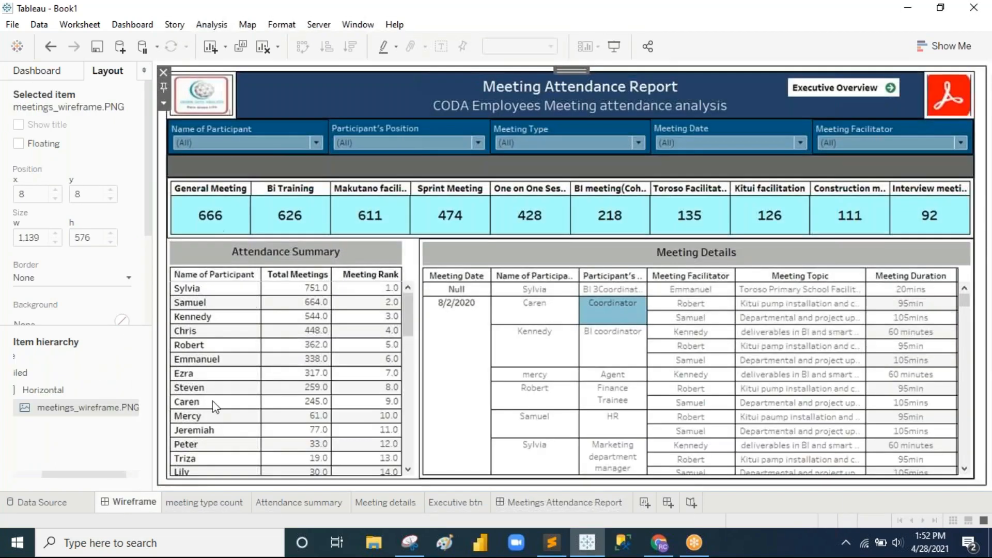
click(563, 503)
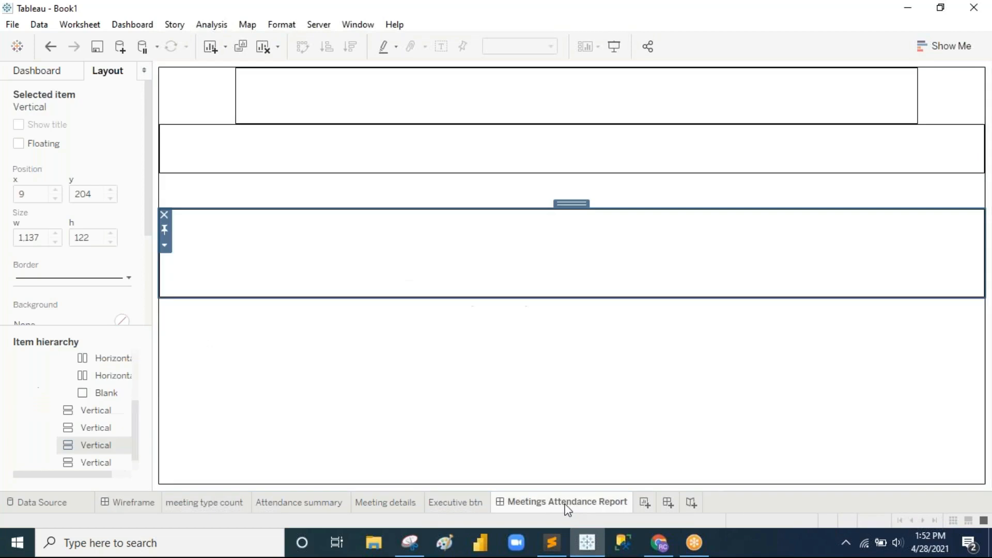
click(938, 110)
click(977, 115)
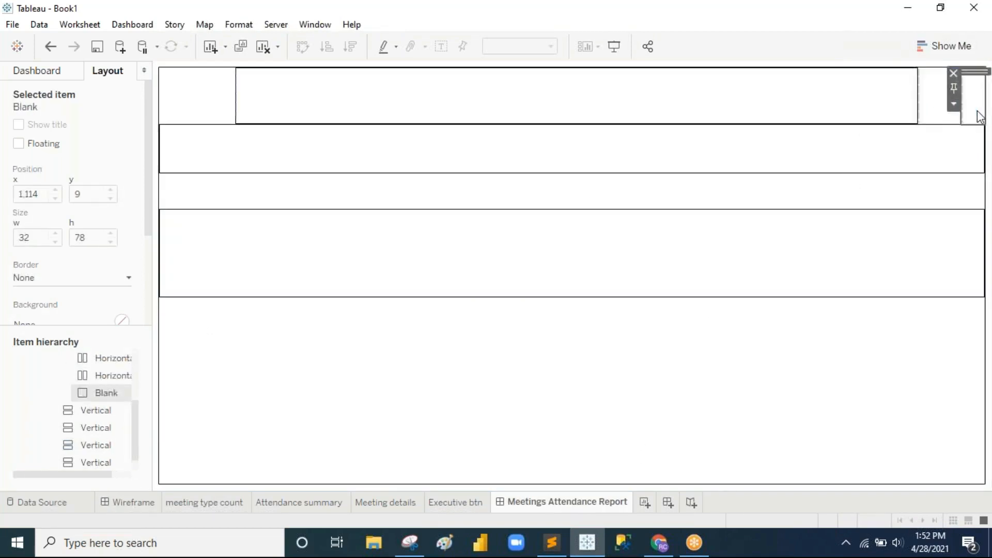
click(954, 73)
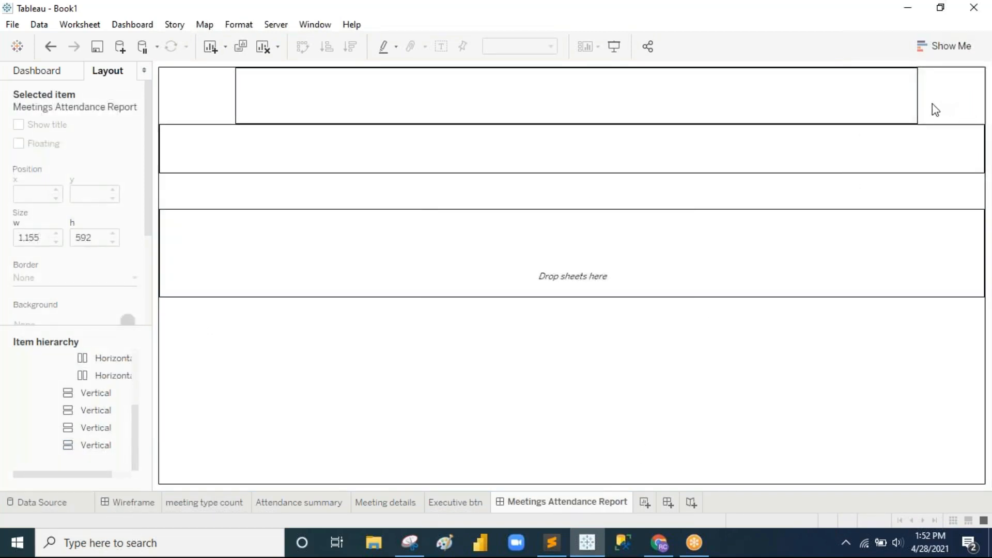
drag(918, 101, 945, 100)
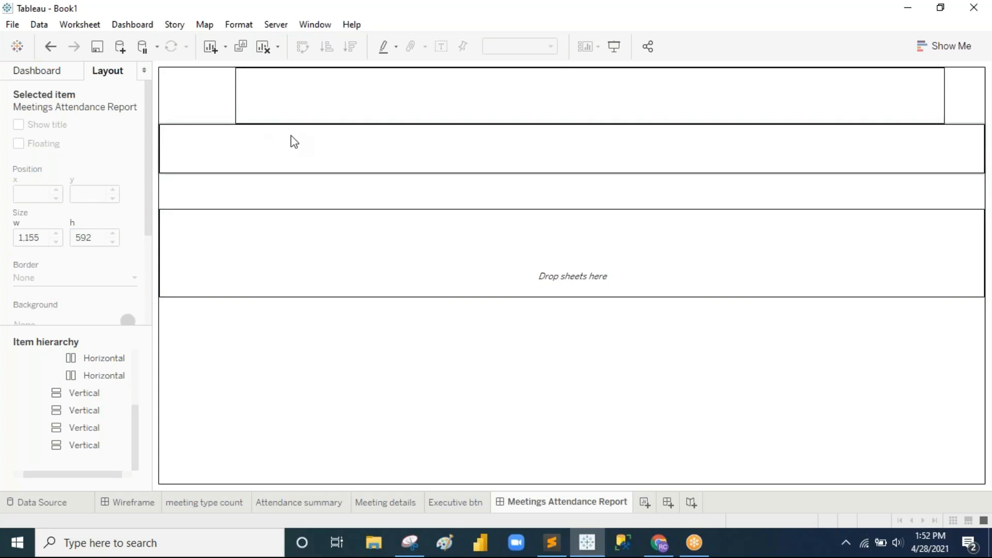
click(139, 504)
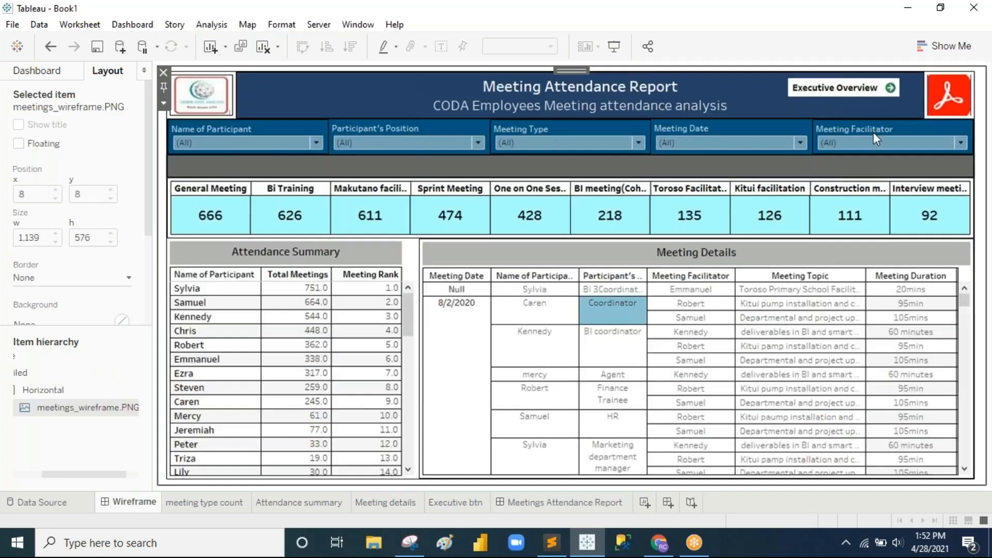
click(592, 500)
click(14, 75)
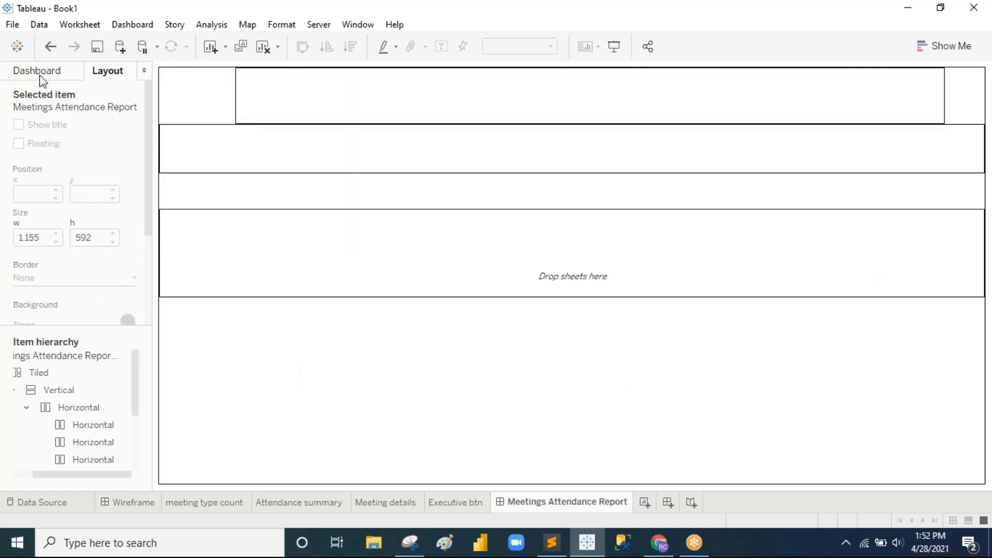
Step: Add a blank spacer and a horizontal container below the header, filling the second row with panes
drag(97, 356, 479, 154)
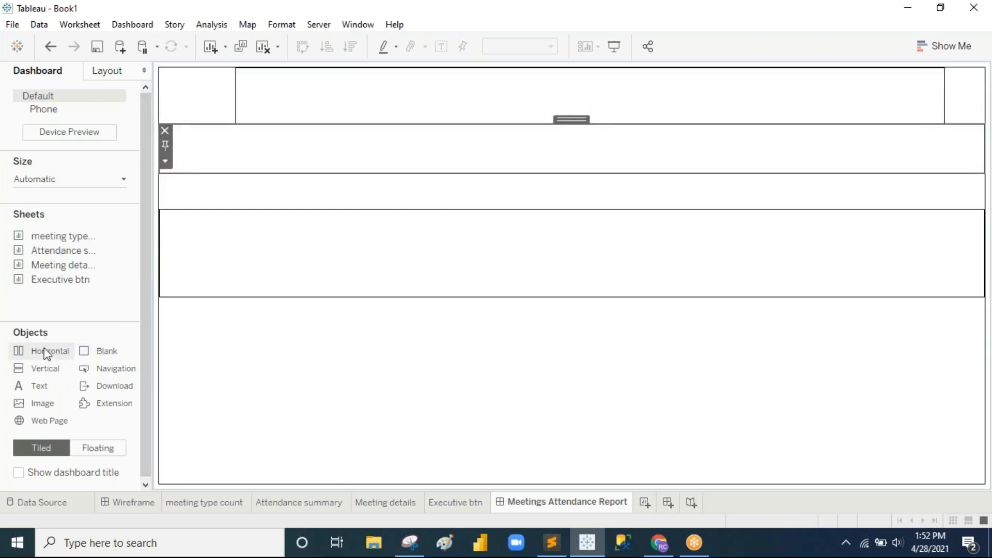
drag(44, 349, 173, 211)
drag(182, 148, 219, 160)
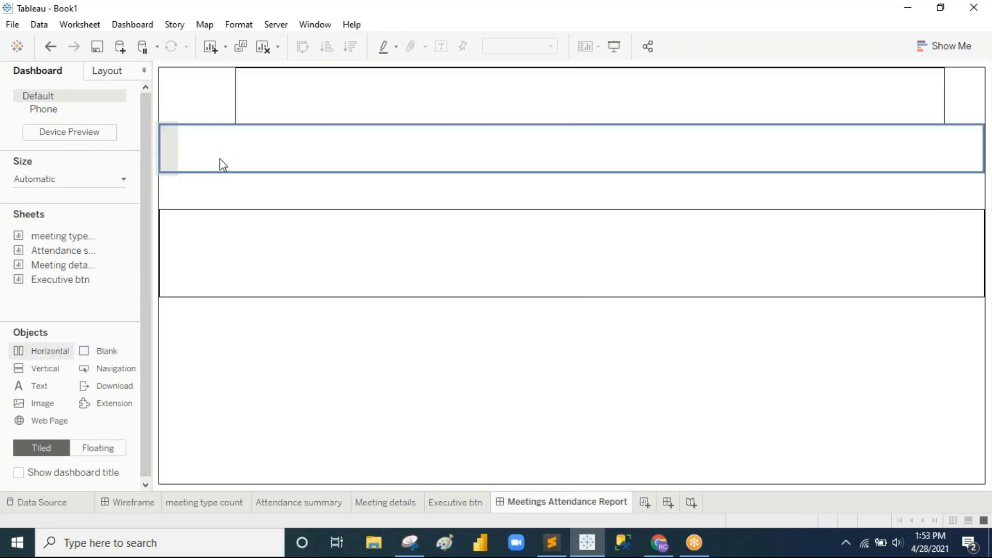
drag(52, 352, 957, 144)
drag(55, 355, 563, 153)
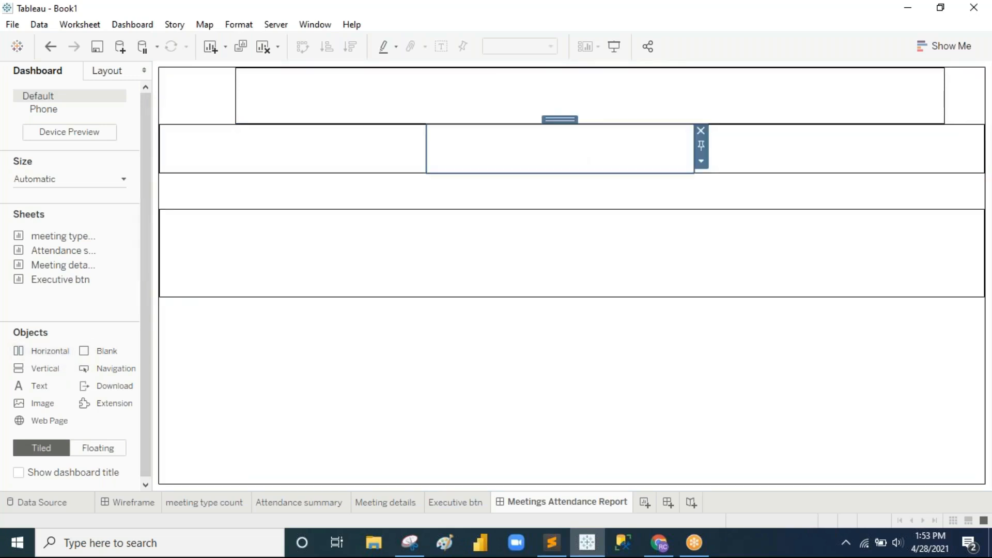
drag(33, 354, 426, 157)
Step: Check the second-row pane sizes and add a fifth pane
click(681, 157)
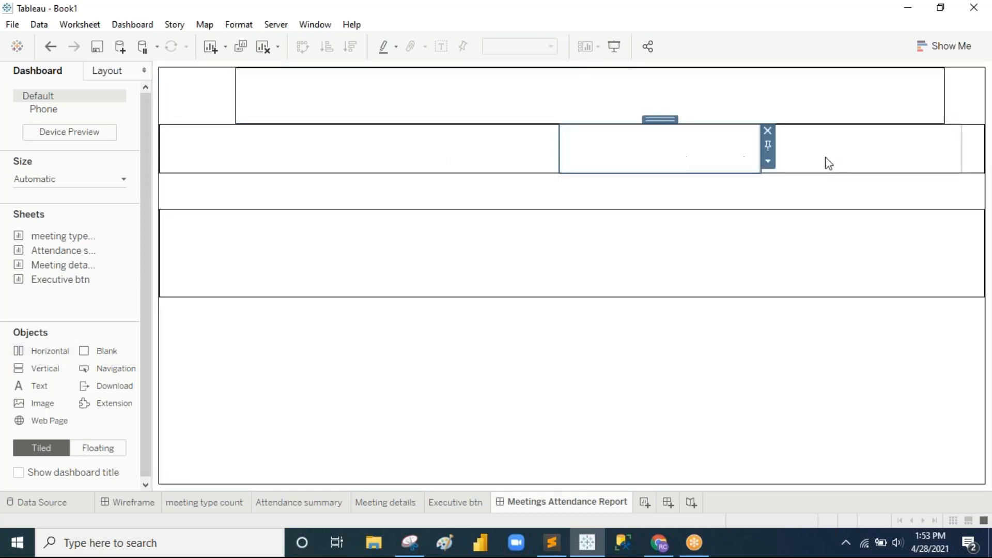
click(848, 161)
click(290, 161)
click(448, 155)
click(621, 147)
click(870, 155)
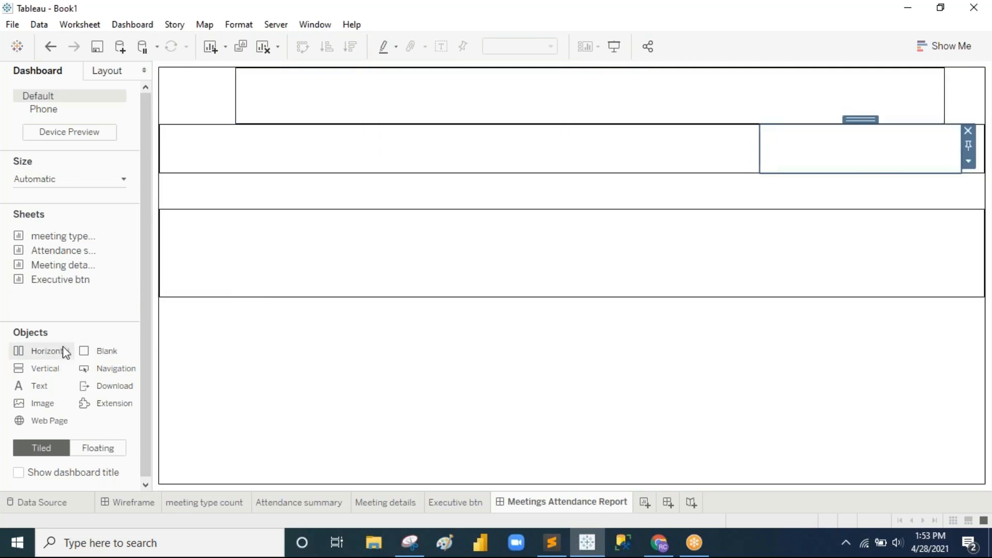
drag(54, 352, 565, 150)
Step: Give the second and fourth panes of the second row thin solid borders
click(364, 155)
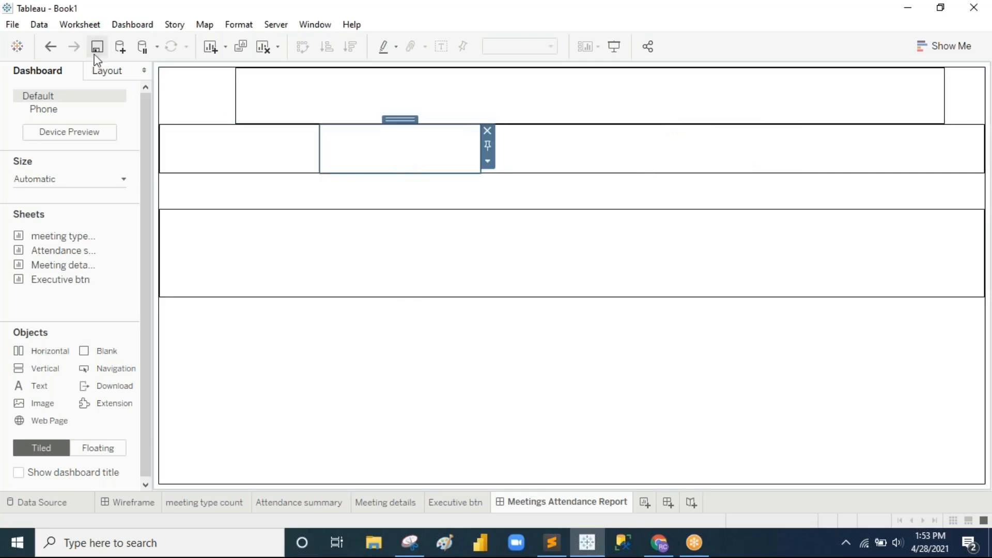
click(105, 71)
click(58, 289)
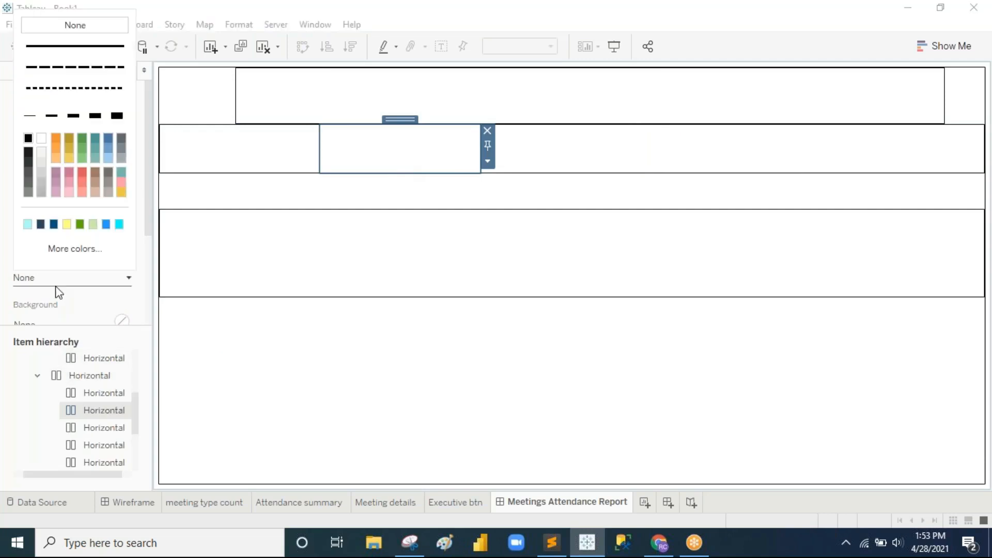
click(35, 116)
click(624, 165)
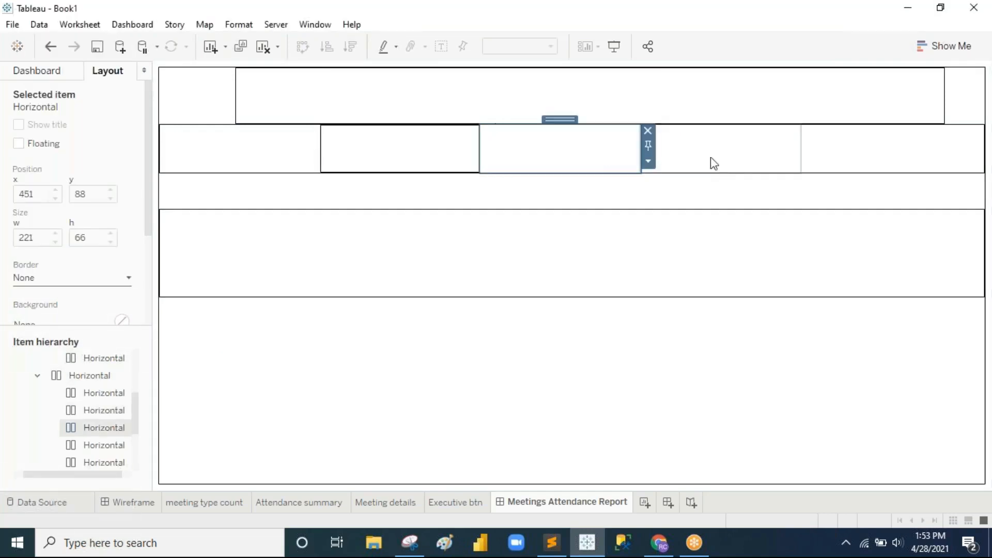
click(766, 159)
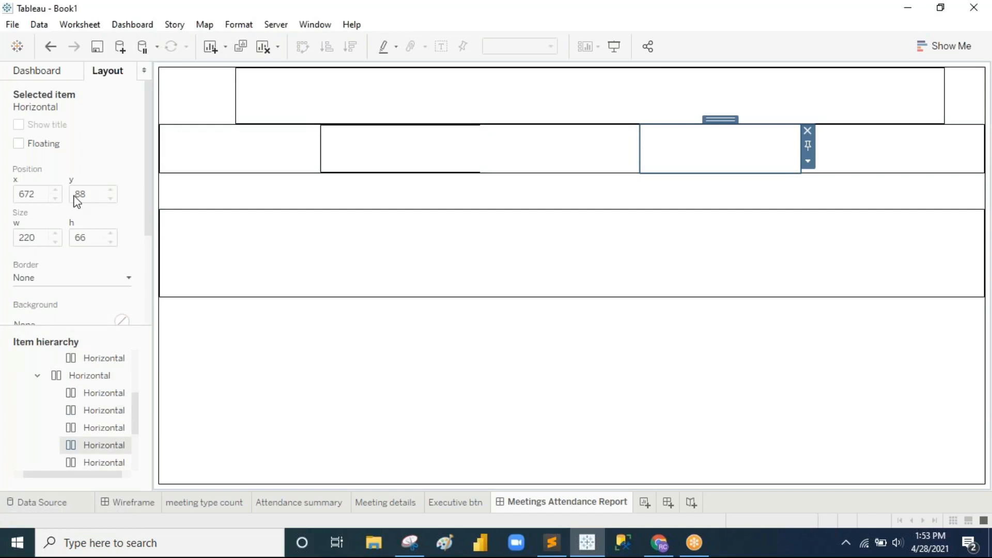
click(29, 280)
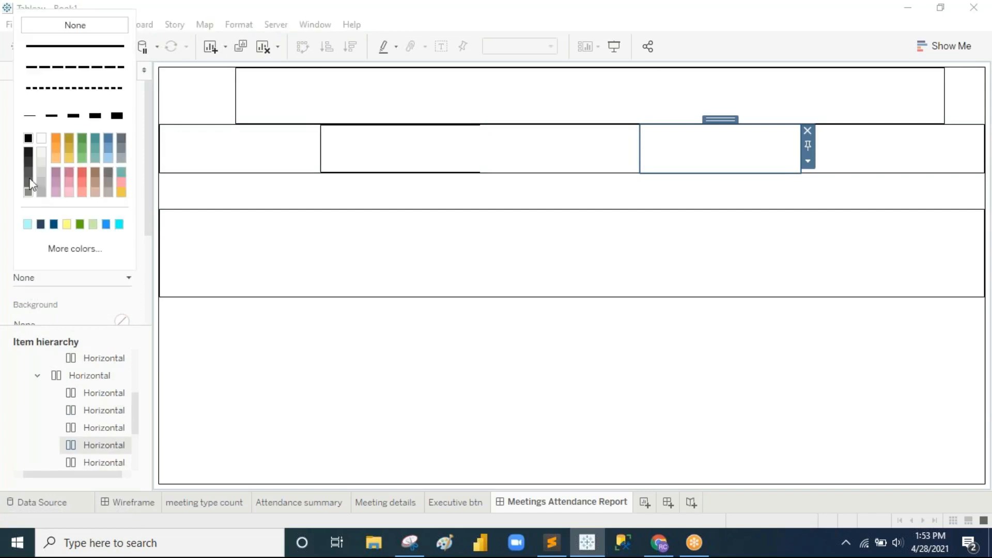
click(35, 117)
Step: Remove the leftover blank from the second row, shorten the spacer row, and view Wireframe
click(926, 148)
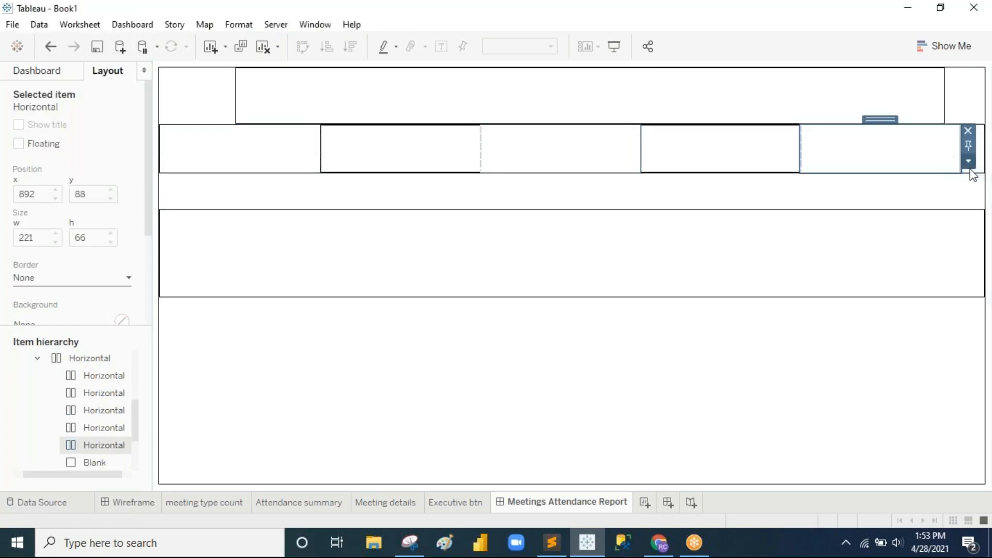
click(977, 164)
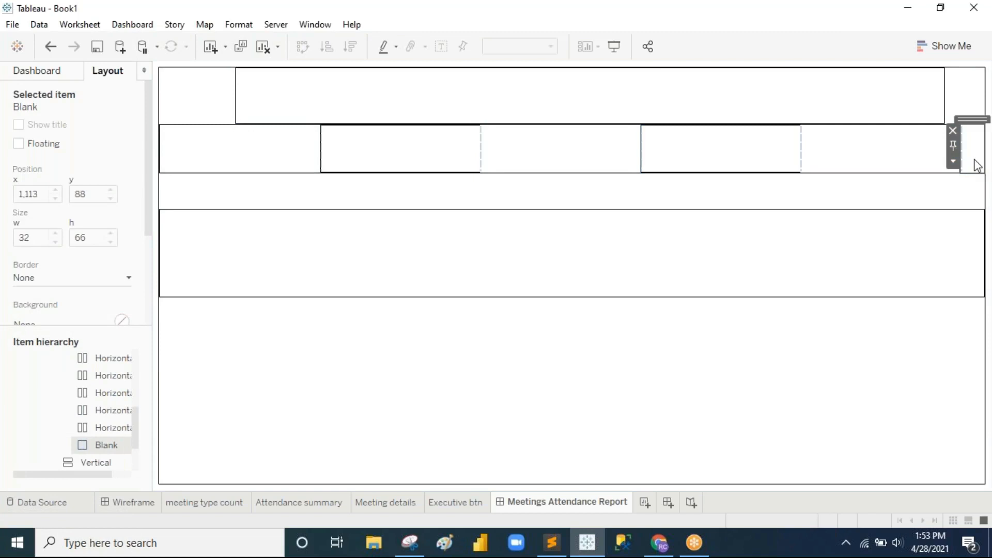
click(953, 131)
click(809, 204)
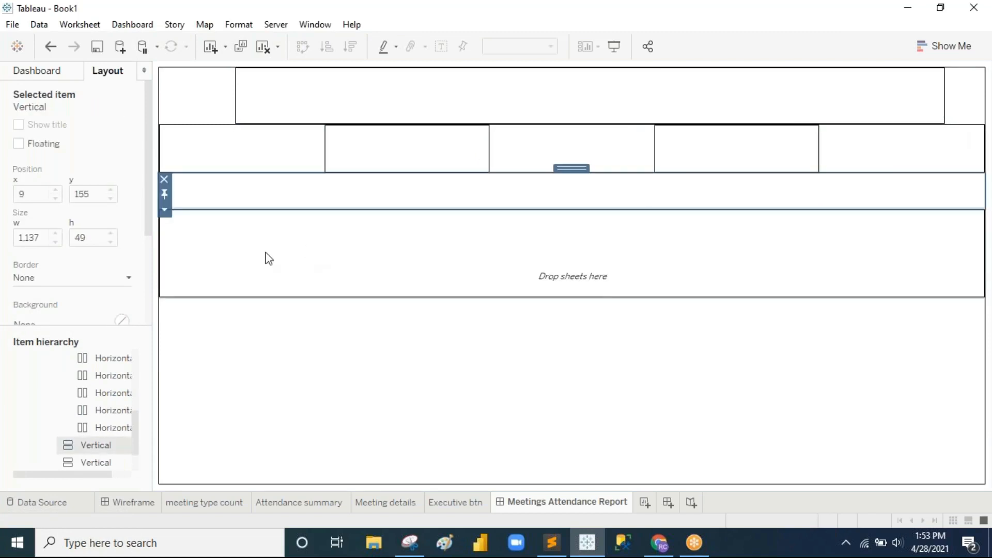
mouse_move(435, 207)
mouse_down()
mouse_move(447, 188)
mouse_move(434, 204)
mouse_up()
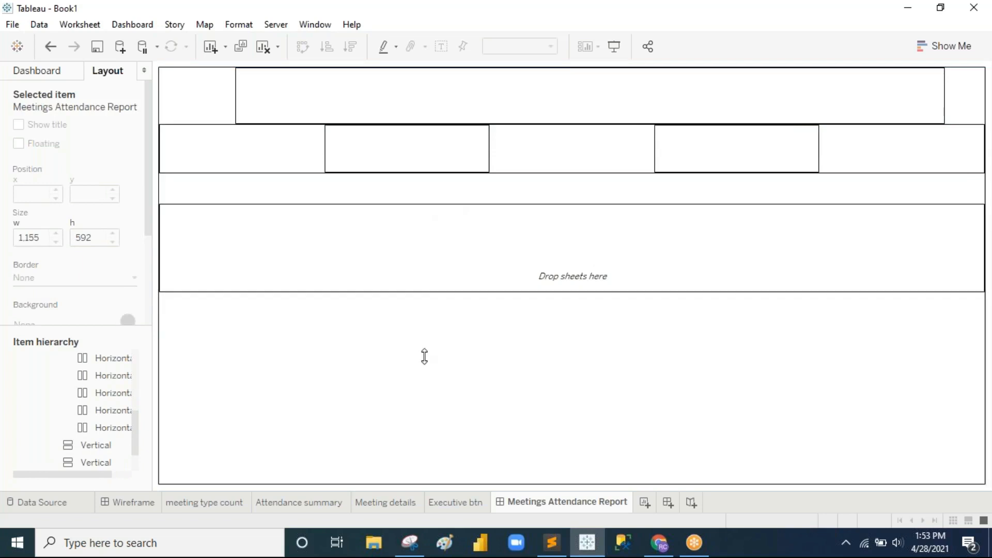
click(138, 501)
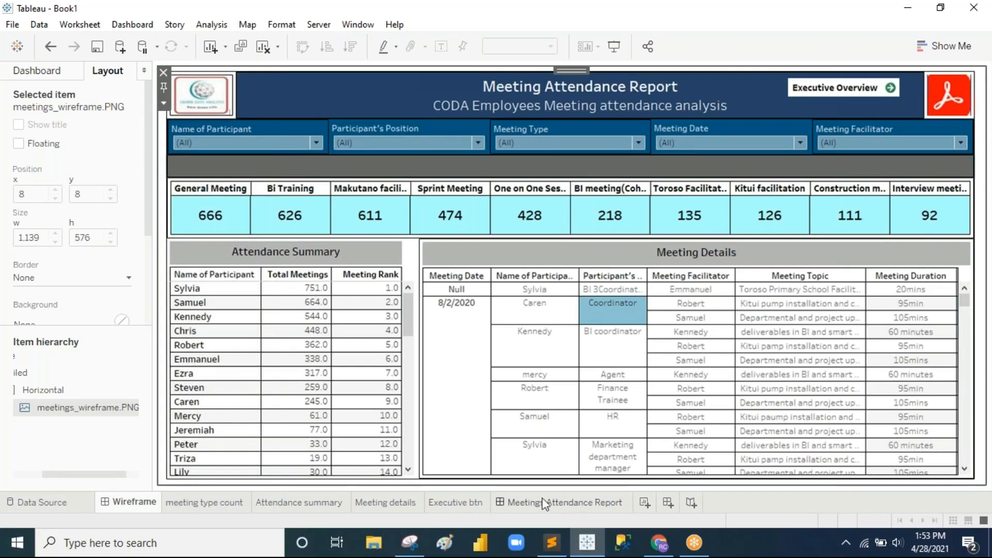
Step: Add a blank tile and horizontal container to the bottom area, splitting it into two boxes
click(569, 502)
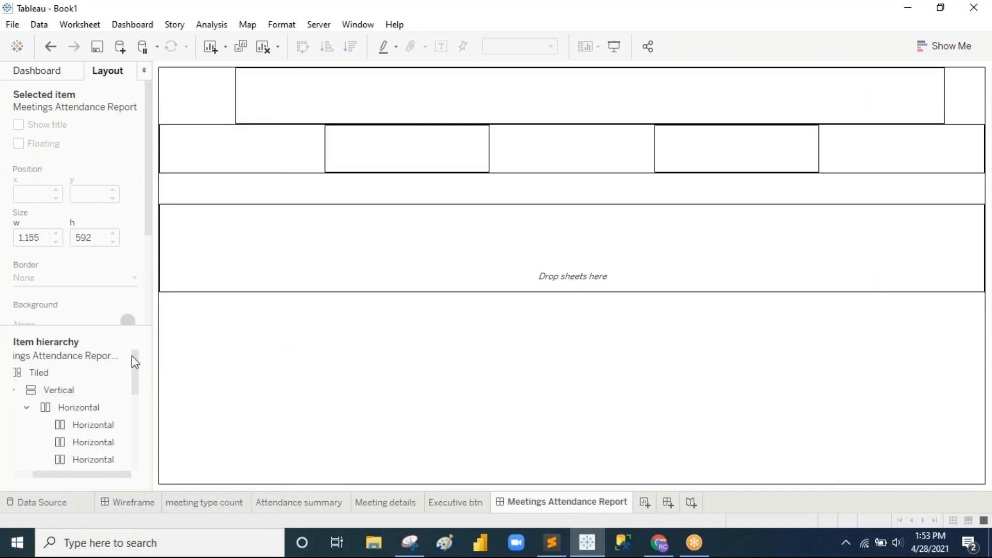
click(38, 72)
drag(115, 351, 349, 390)
drag(37, 354, 248, 380)
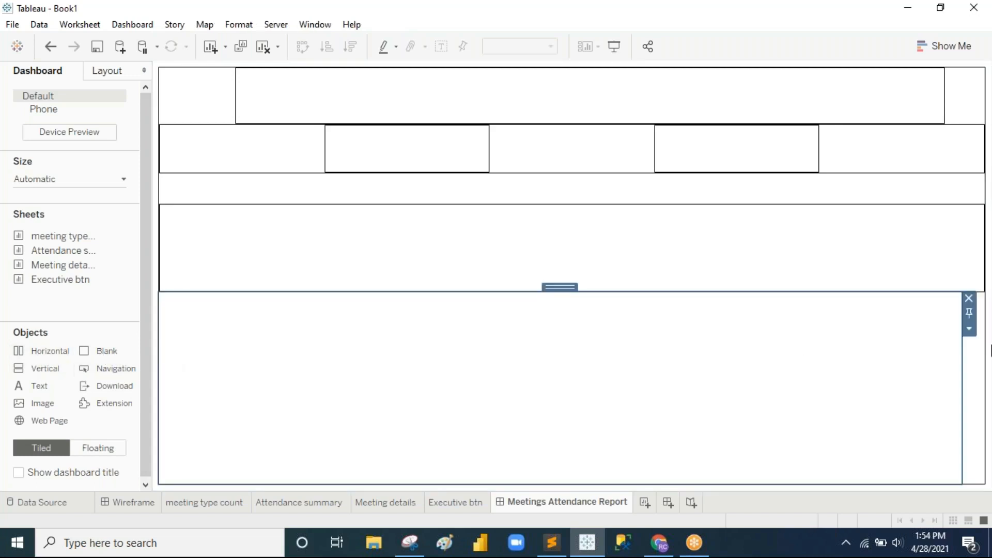
click(971, 255)
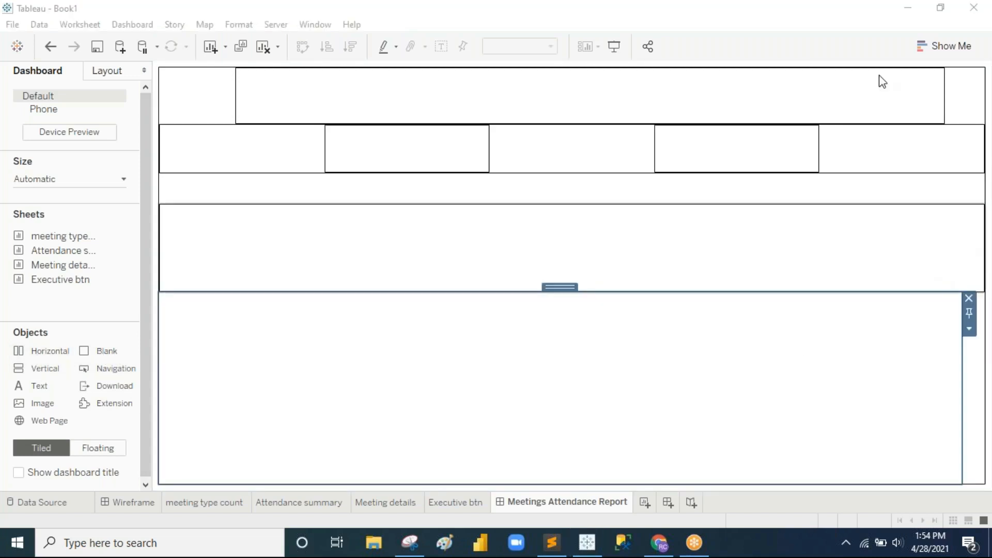
drag(96, 351, 748, 348)
drag(935, 378, 958, 373)
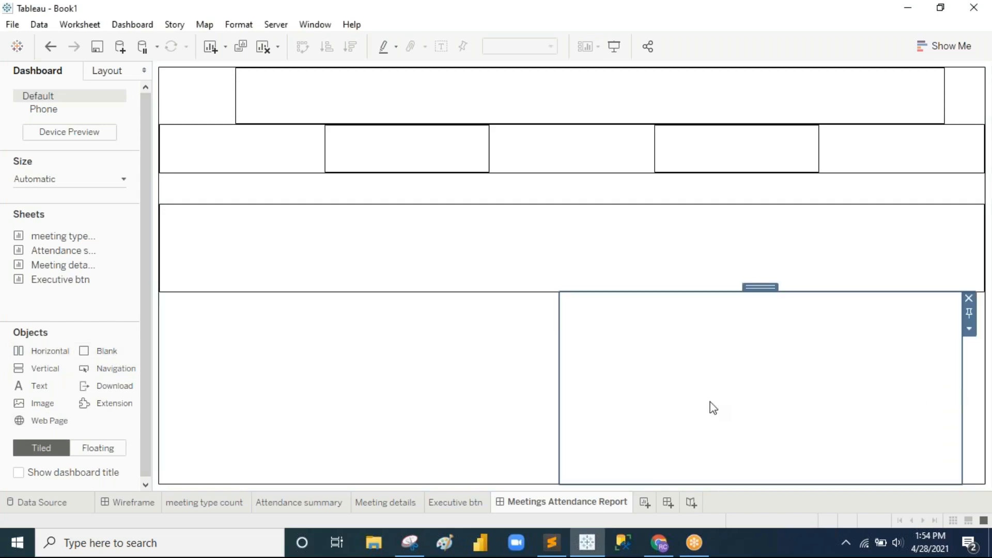
Step: Give the right box of the bottom row a thin solid border
click(96, 72)
click(51, 279)
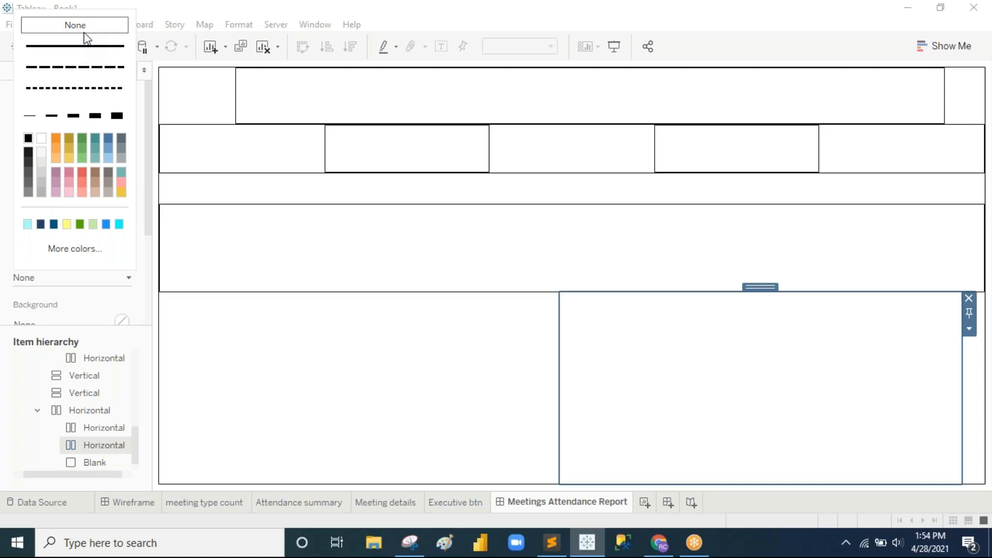
click(30, 117)
click(770, 396)
Step: Narrow the left bottom box and remove the leftover narrow blank at the far right
click(450, 385)
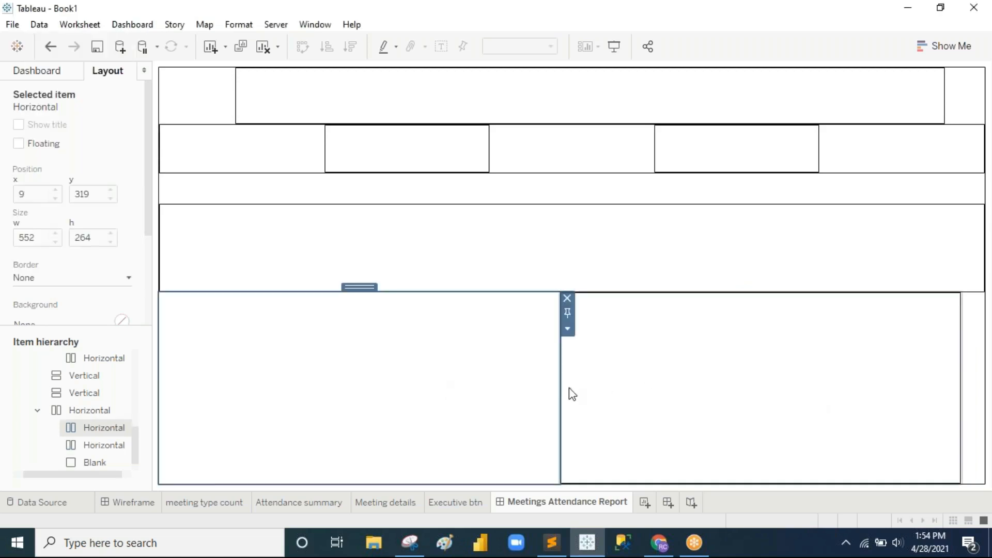
drag(559, 386, 408, 393)
click(813, 381)
click(982, 402)
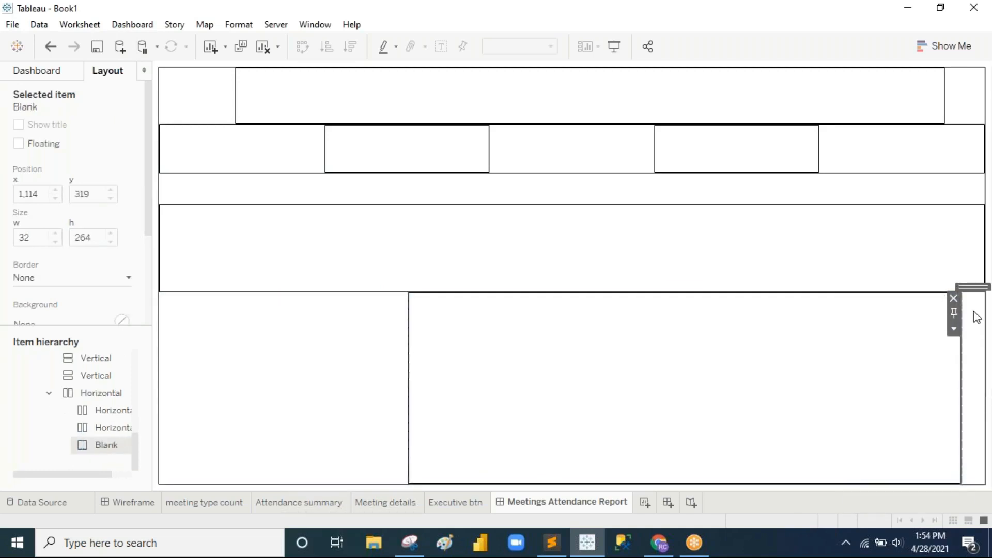
click(953, 299)
Step: Raise the bottom row's top edge slightly and select the empty top-left header box
click(963, 164)
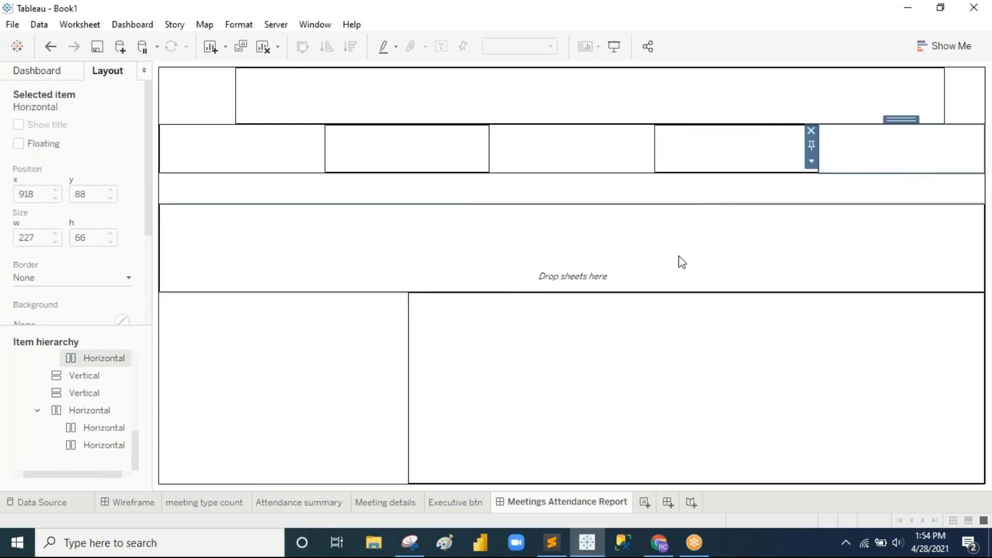
click(700, 301)
drag(696, 293, 698, 291)
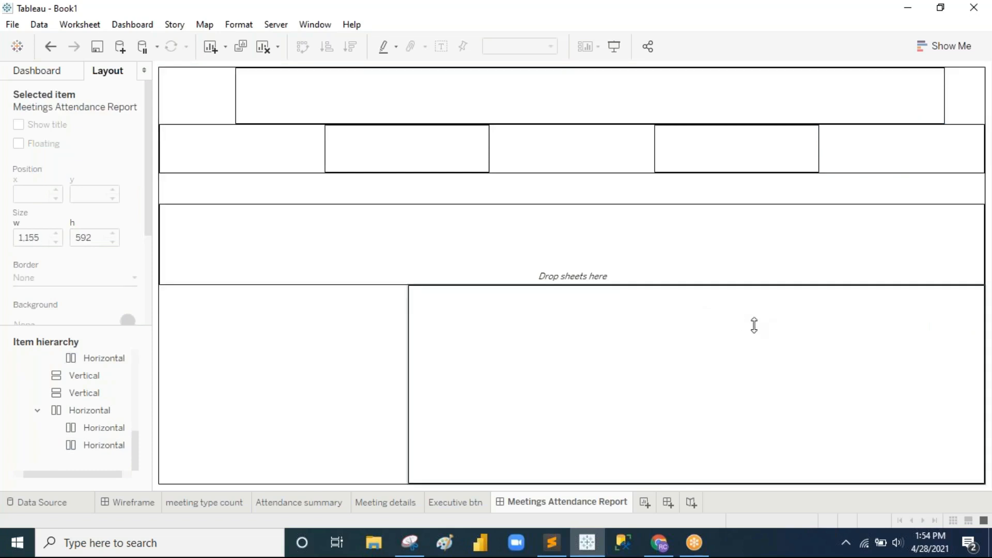
click(178, 93)
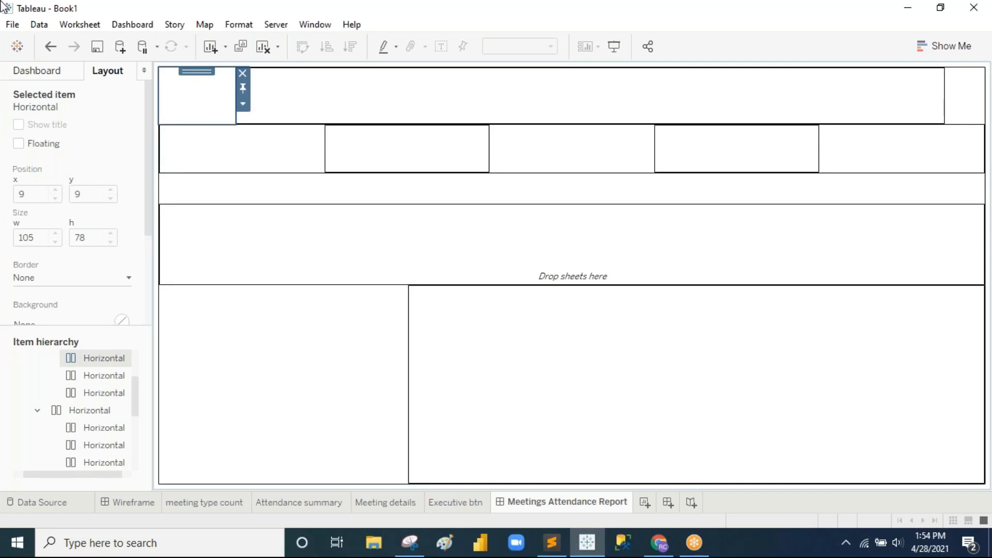
Step: Drop an image object into the top-left header box using logo.PNG, with Fit Image and Center Image ticked
click(43, 75)
drag(42, 405, 204, 96)
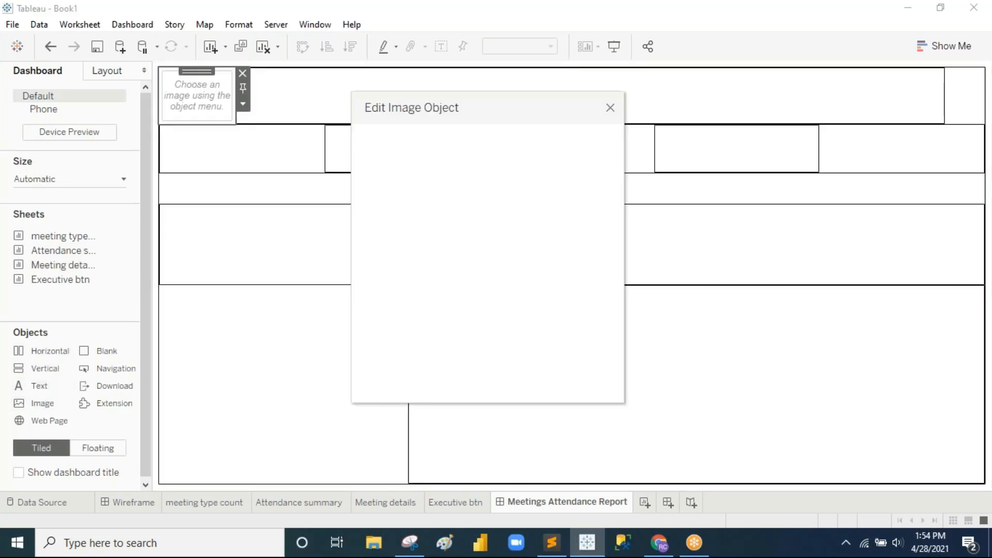
click(575, 169)
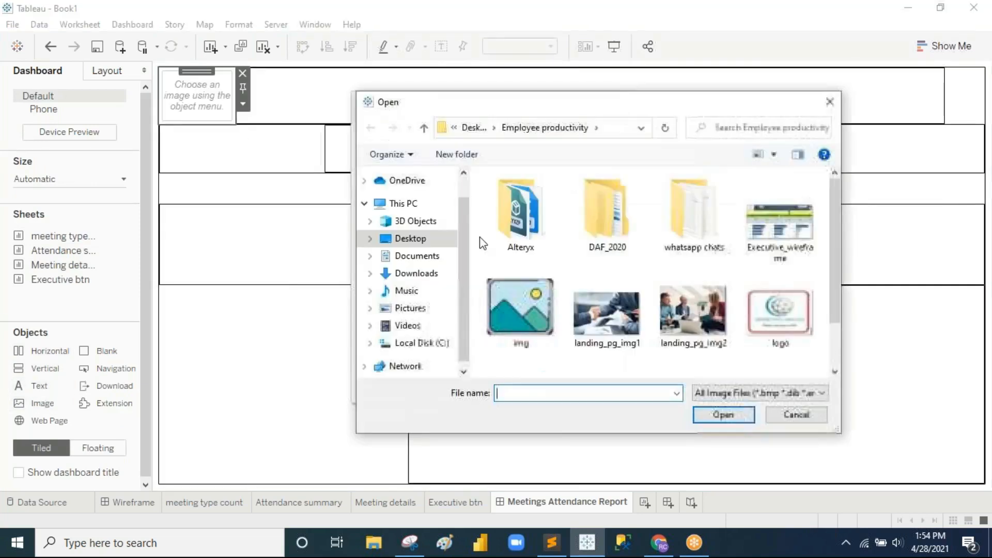
click(773, 314)
click(740, 417)
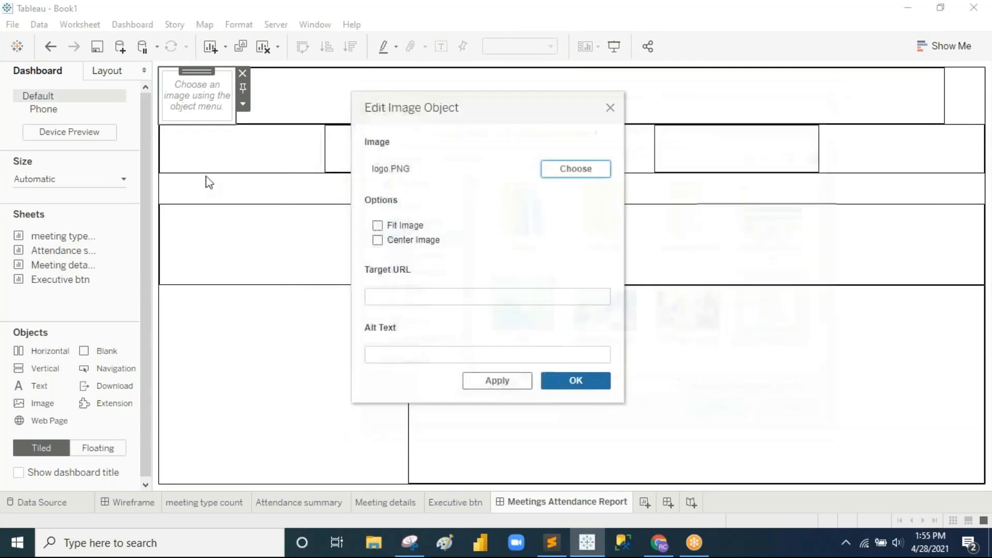
click(389, 226)
click(394, 241)
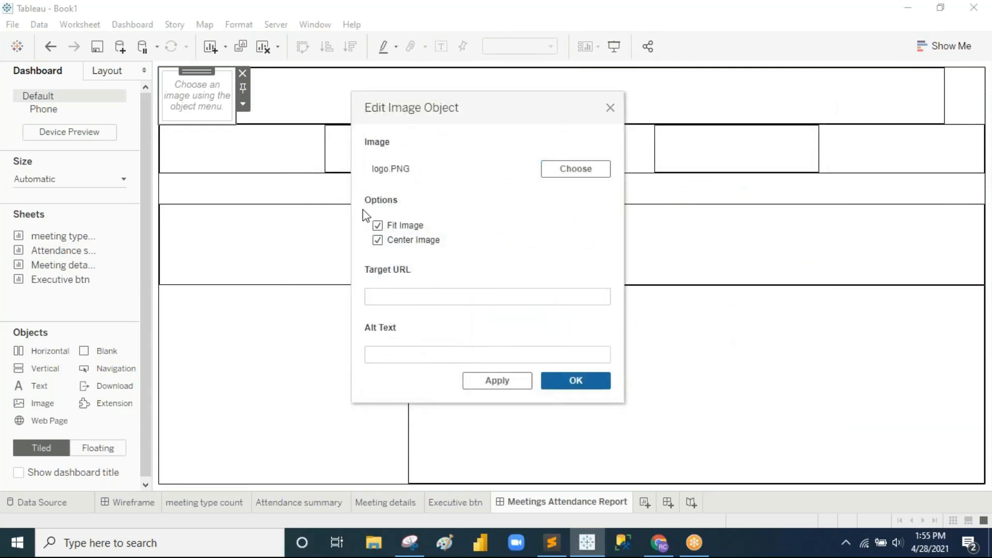
Step: Confirm the logo image settings and give the logo a solid border
click(576, 380)
click(94, 73)
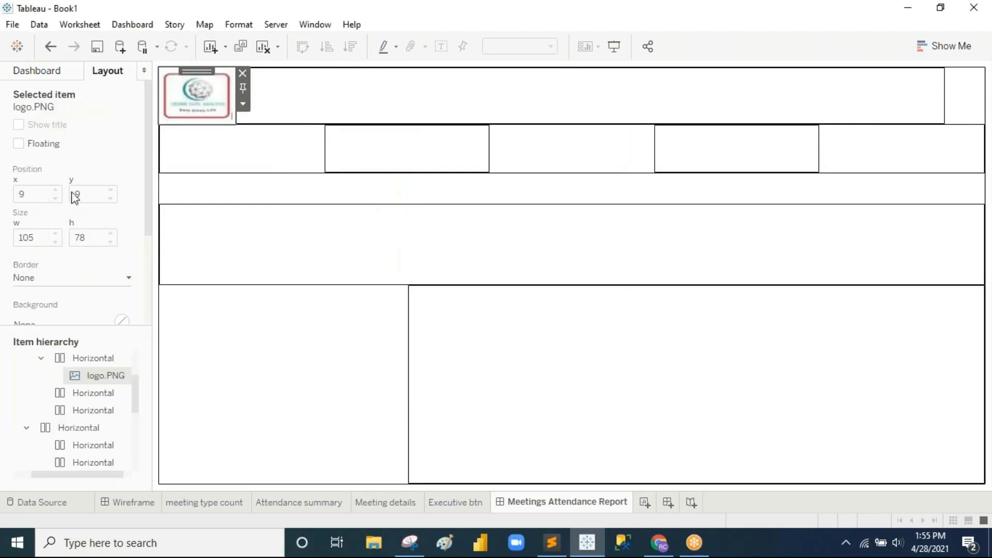
click(75, 279)
click(30, 116)
click(569, 226)
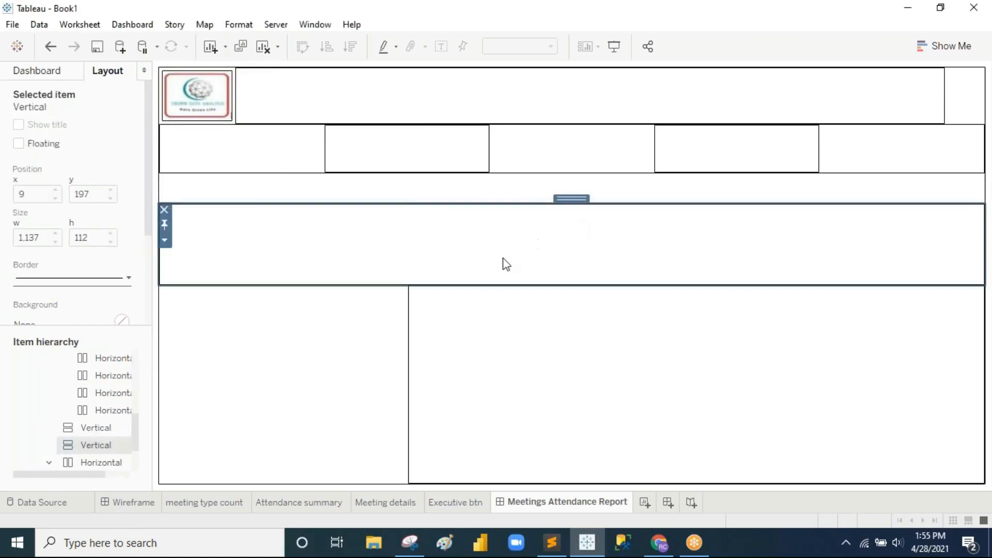
click(549, 107)
Step: Compare with the Wireframe design and review the Vertical container in the item tree
click(139, 509)
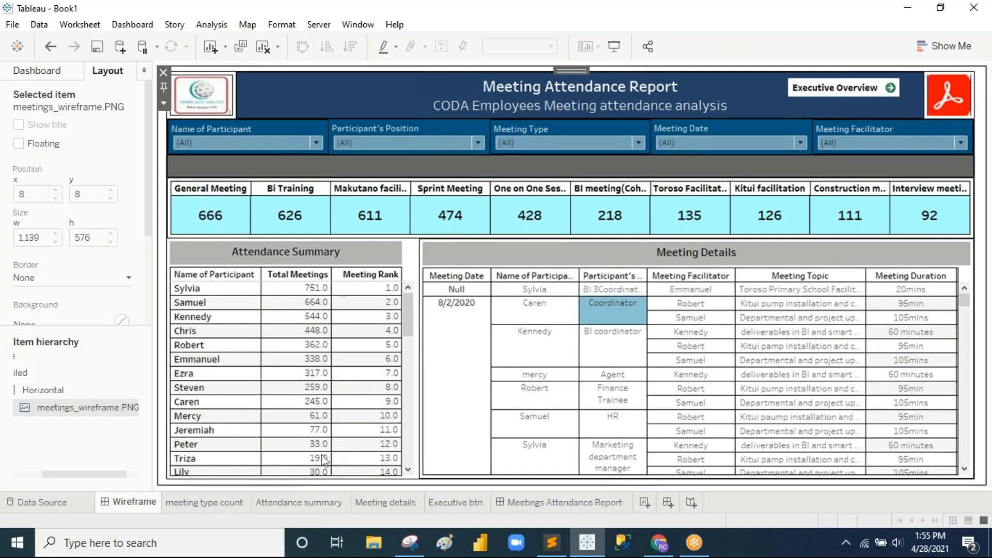
click(547, 506)
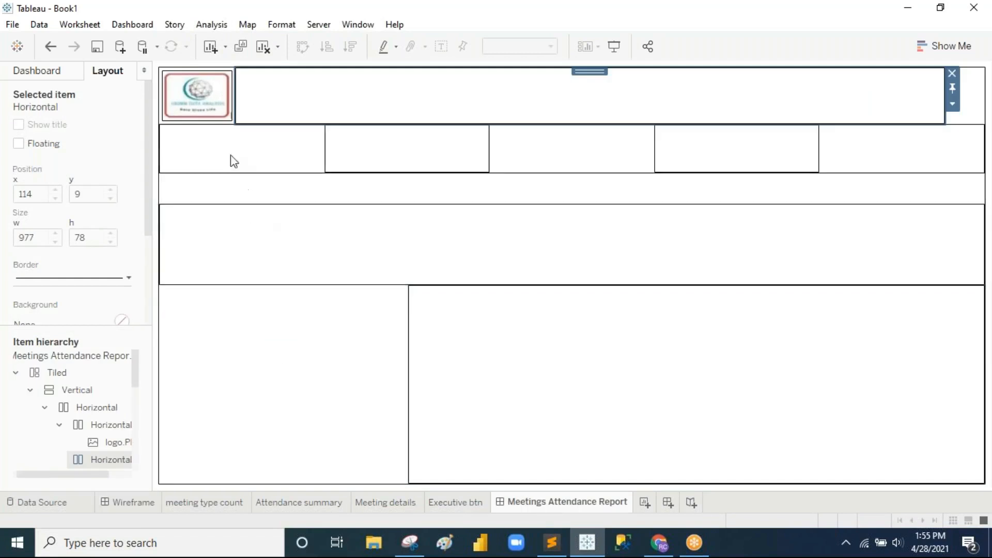
click(28, 388)
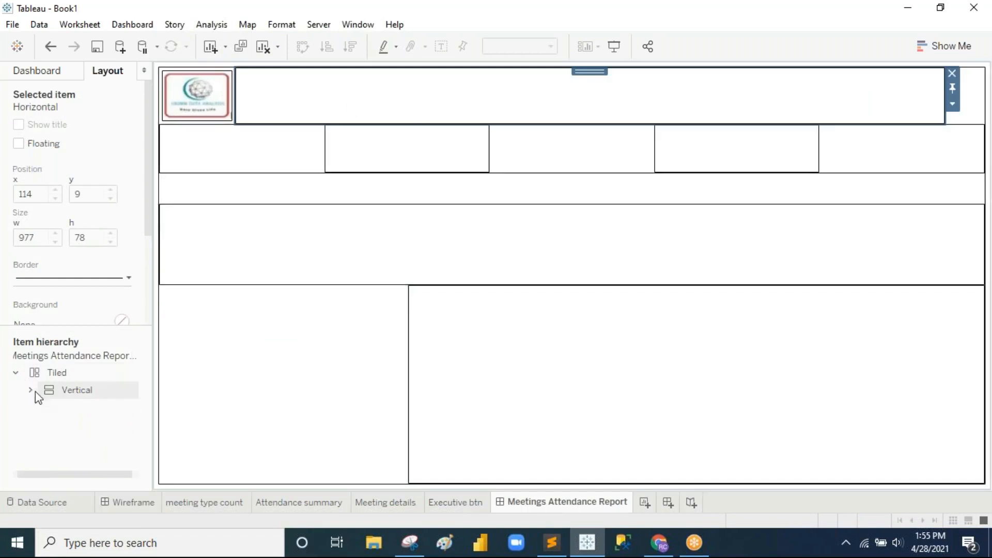
click(30, 390)
scroll(48, 413, down, 1)
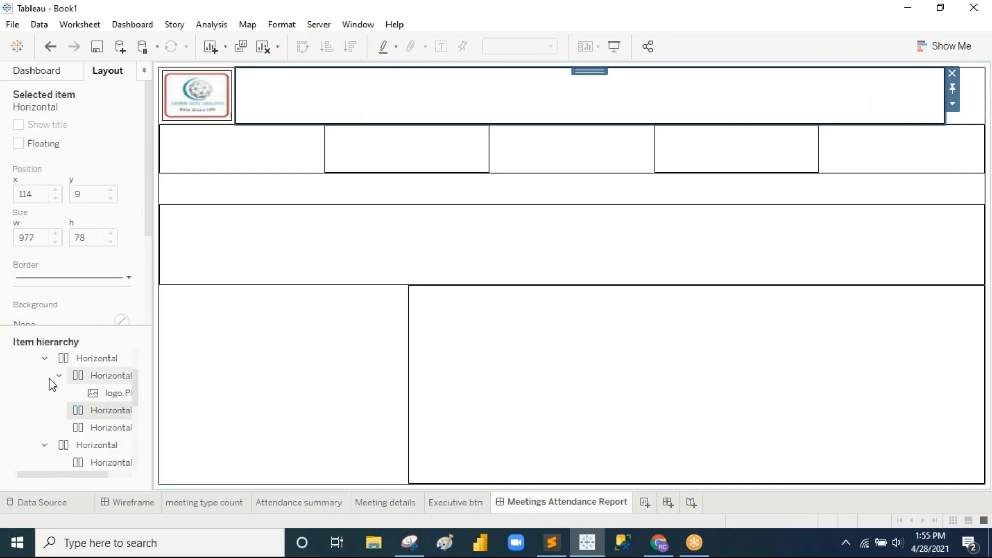
Step: Select the top header container in the item tree
click(45, 360)
click(98, 363)
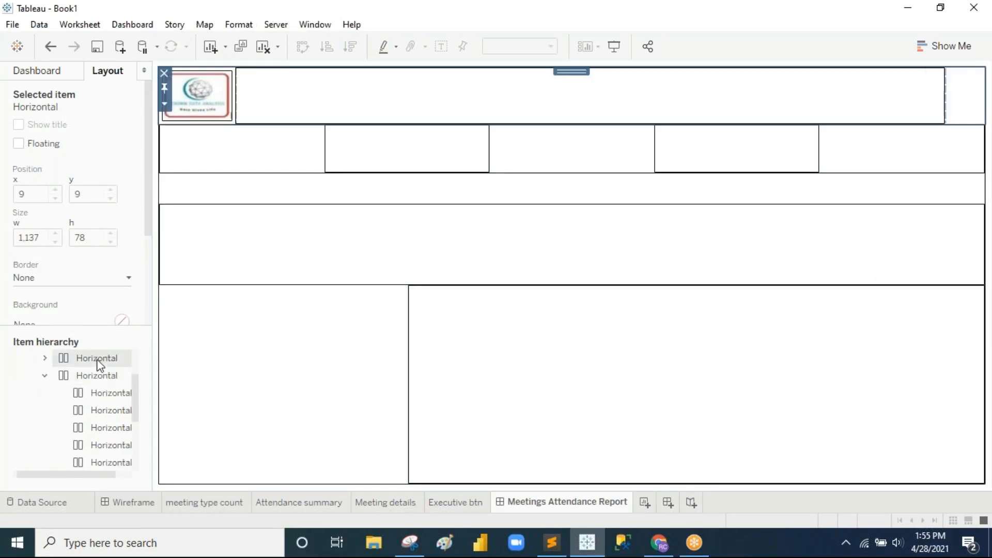
scroll(98, 365, left, 1)
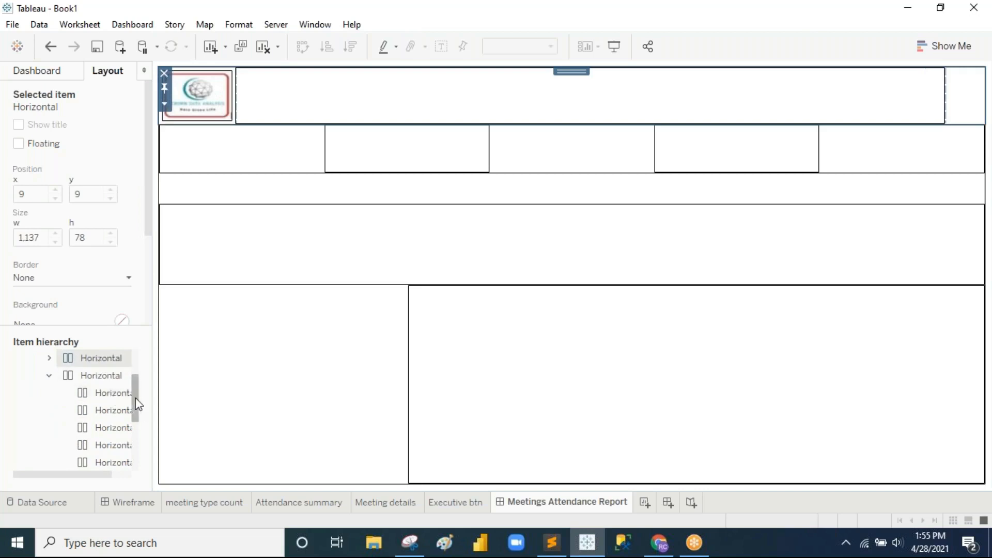
drag(138, 404, 136, 399)
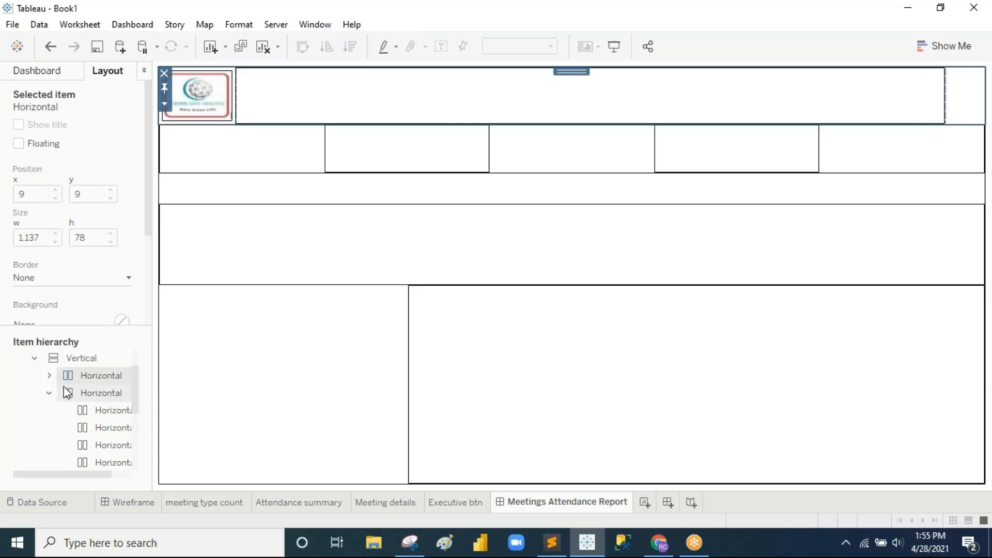
click(71, 398)
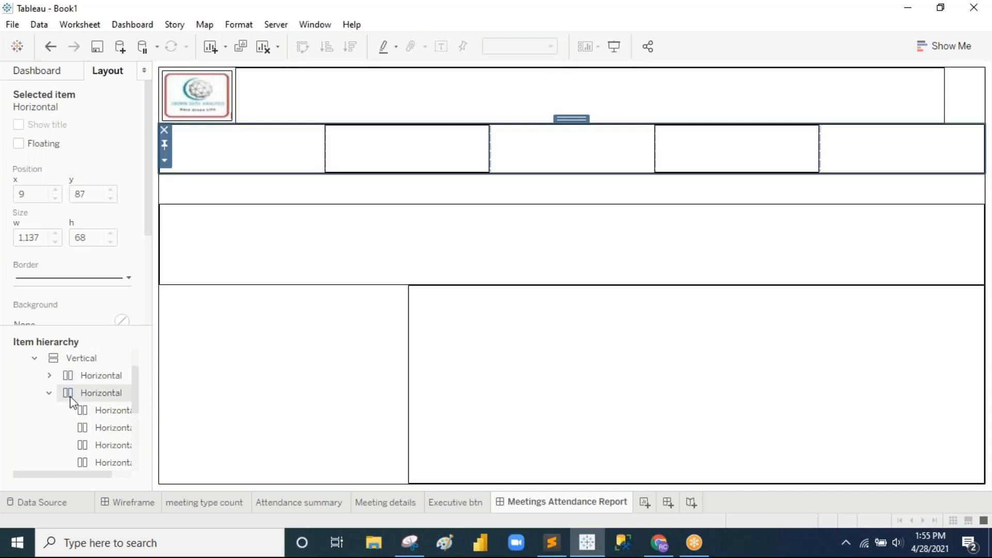
click(86, 385)
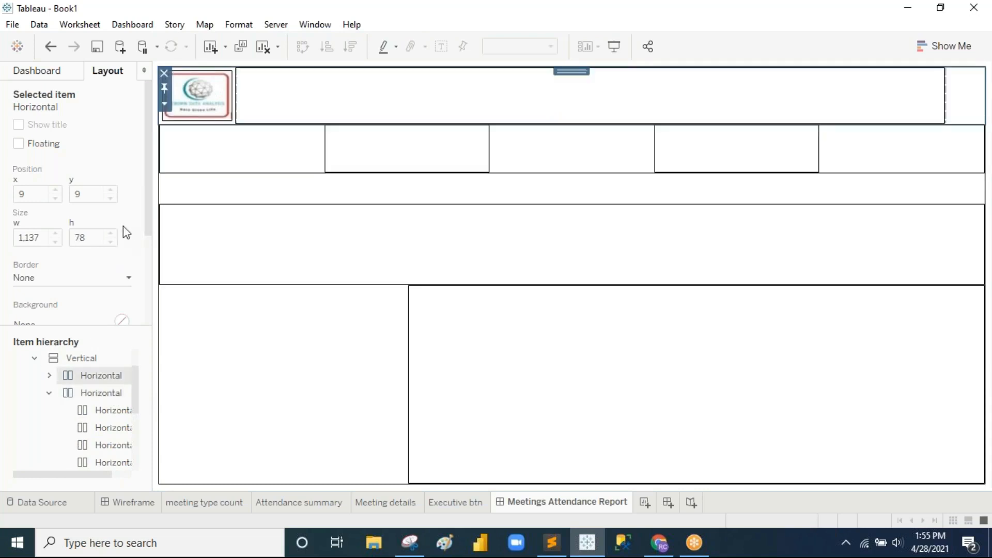
Step: Fill the top header strip with dark blue and drop a text object into its title pane
click(67, 323)
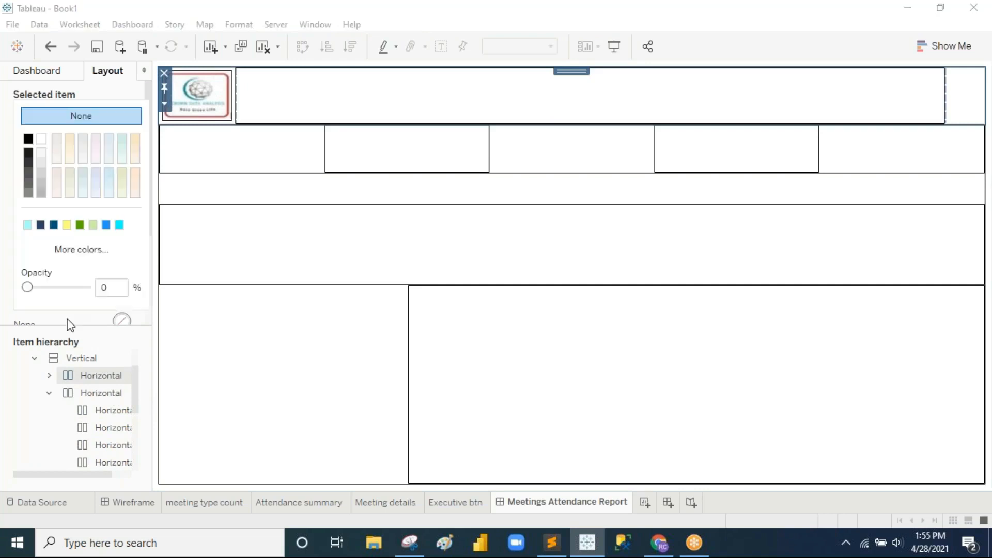
click(41, 225)
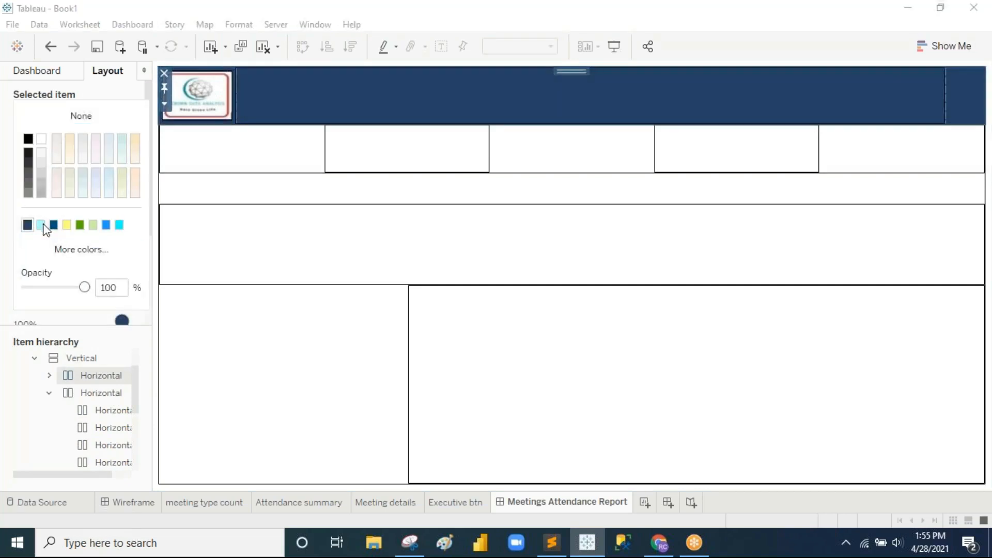
click(550, 249)
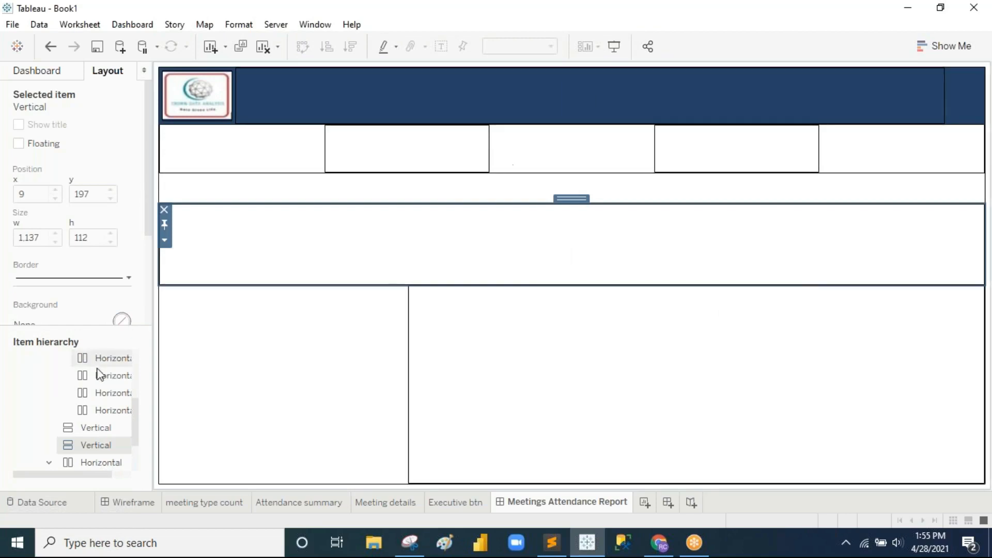
click(72, 76)
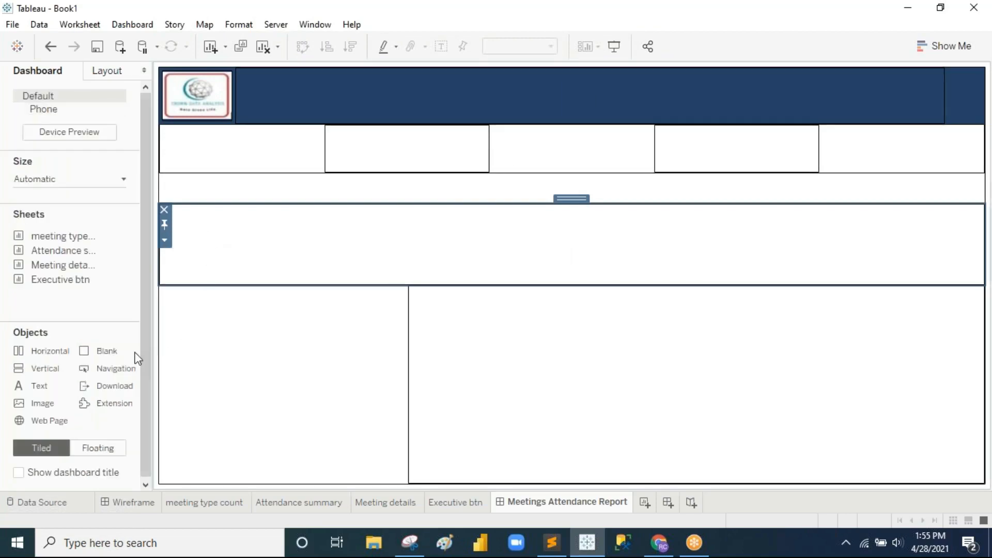
drag(60, 386, 544, 91)
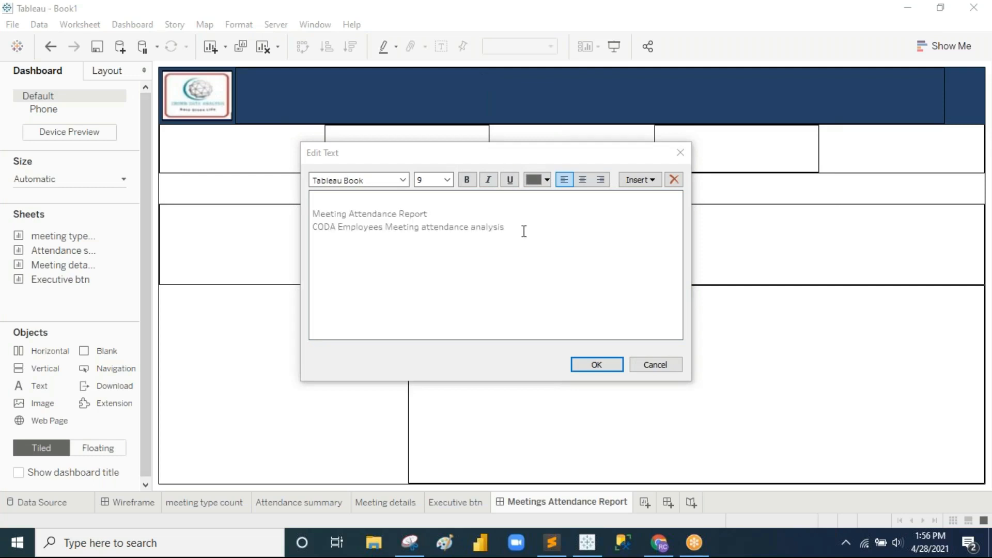
Step: Set the 'Meeting Attendance Report' title to 18 point and centre the header text
drag(524, 231, 350, 206)
click(529, 261)
drag(507, 228, 313, 214)
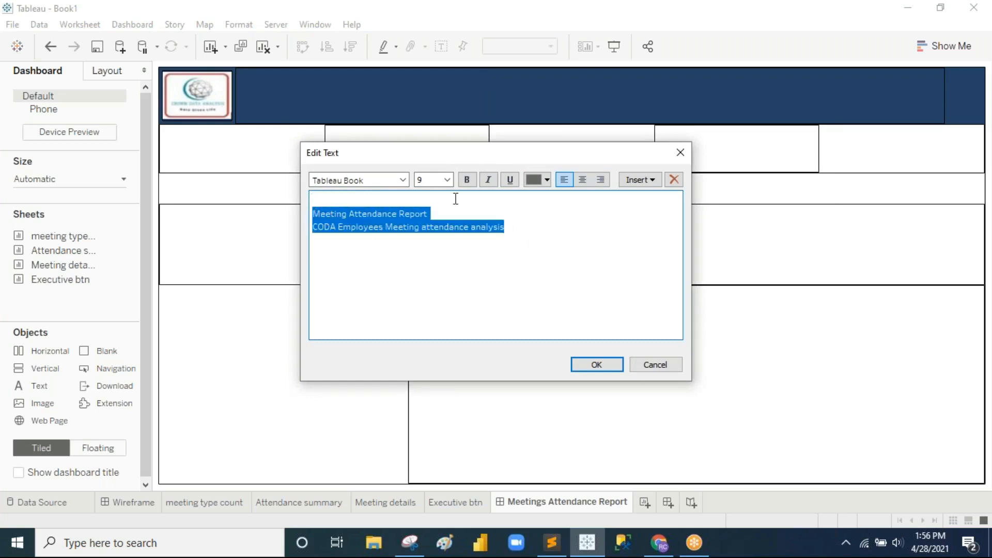
click(447, 179)
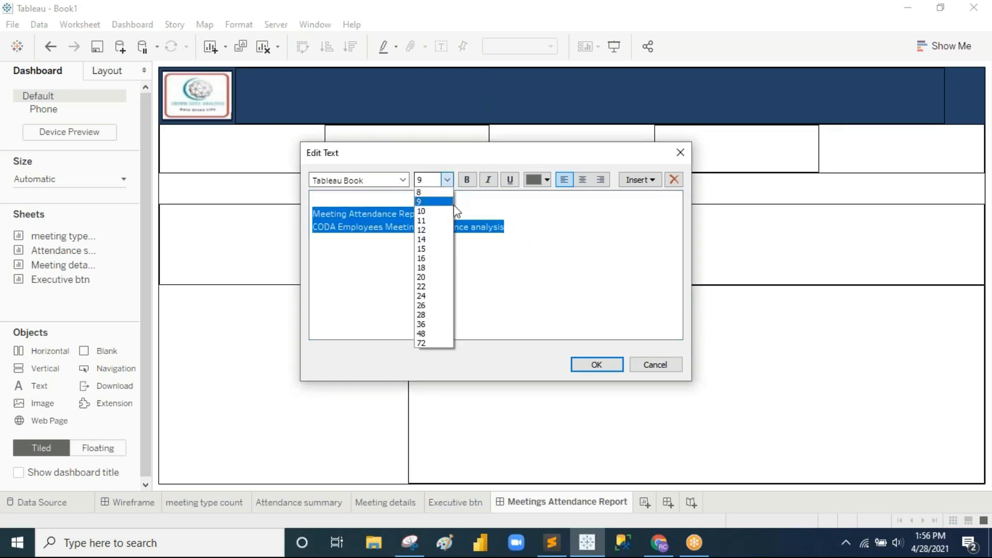
click(443, 269)
click(583, 180)
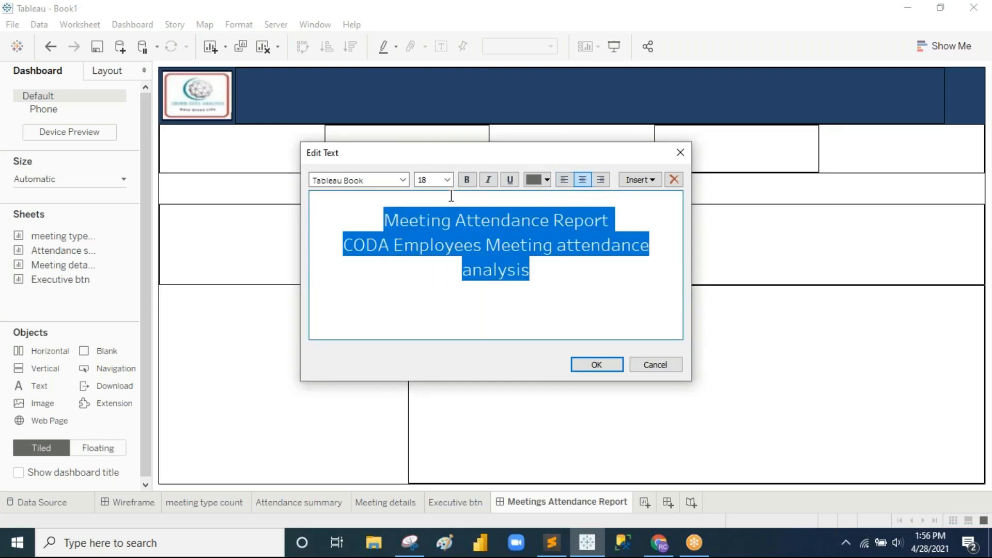
Step: Set the 'CODA Employees Meeting attendance analysis' subtitle to size 16
drag(567, 278, 343, 245)
click(447, 180)
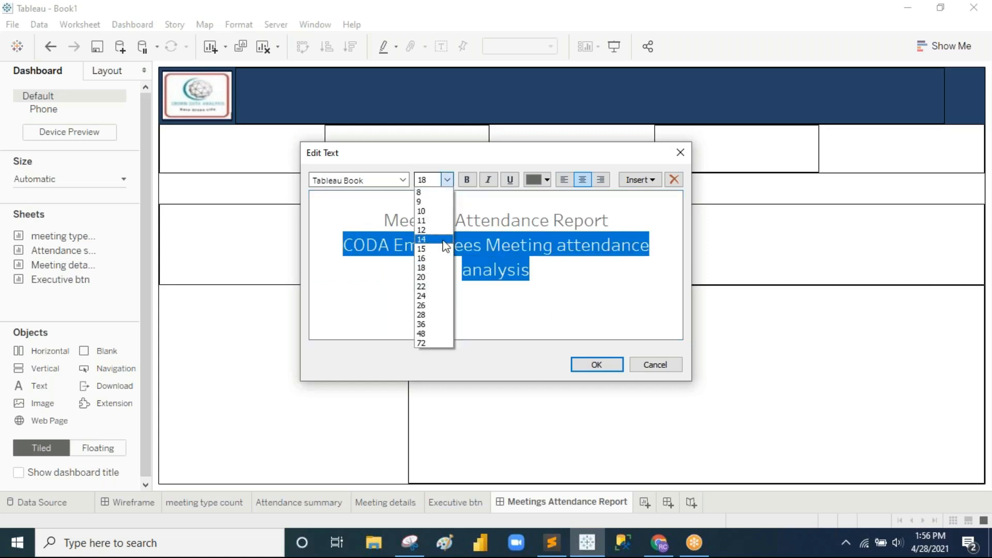
click(436, 246)
click(446, 181)
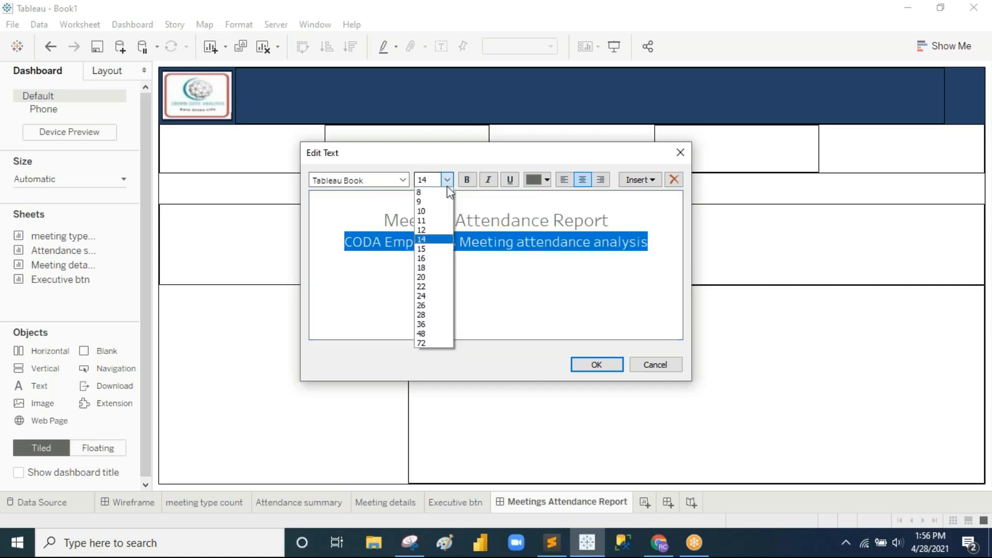
click(437, 259)
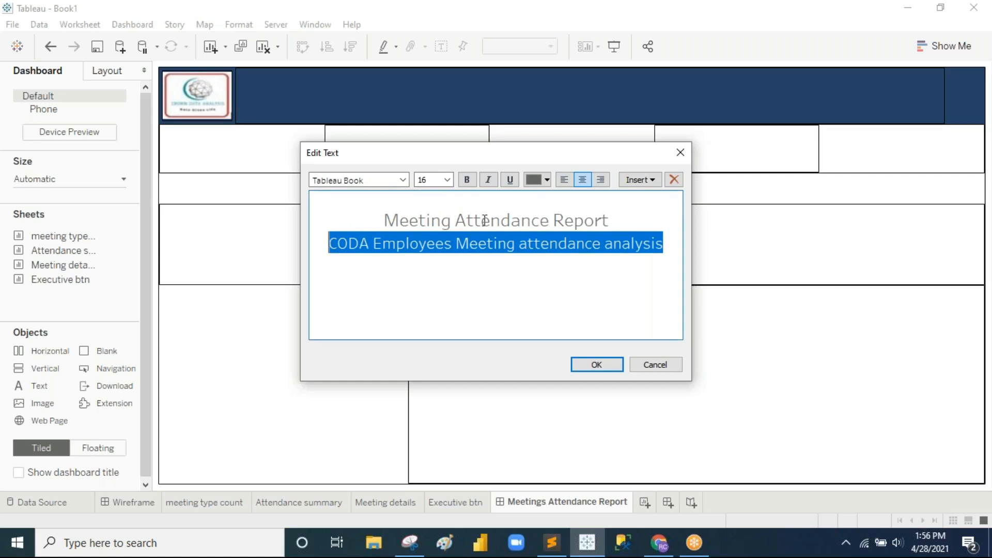
Step: Colour the title and subtitle white and apply the text to the header
drag(385, 218, 672, 251)
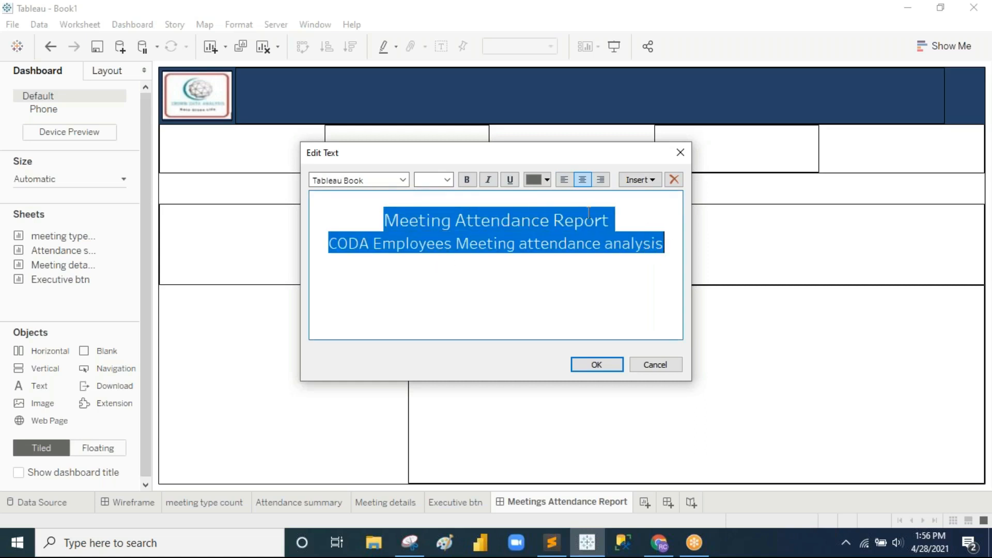
click(547, 185)
click(551, 200)
drag(644, 225, 388, 222)
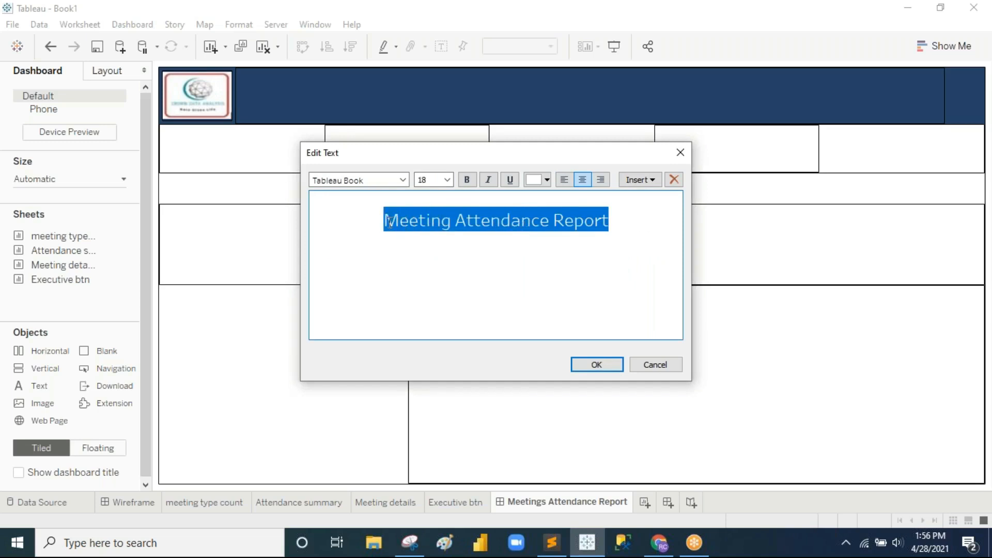
click(615, 364)
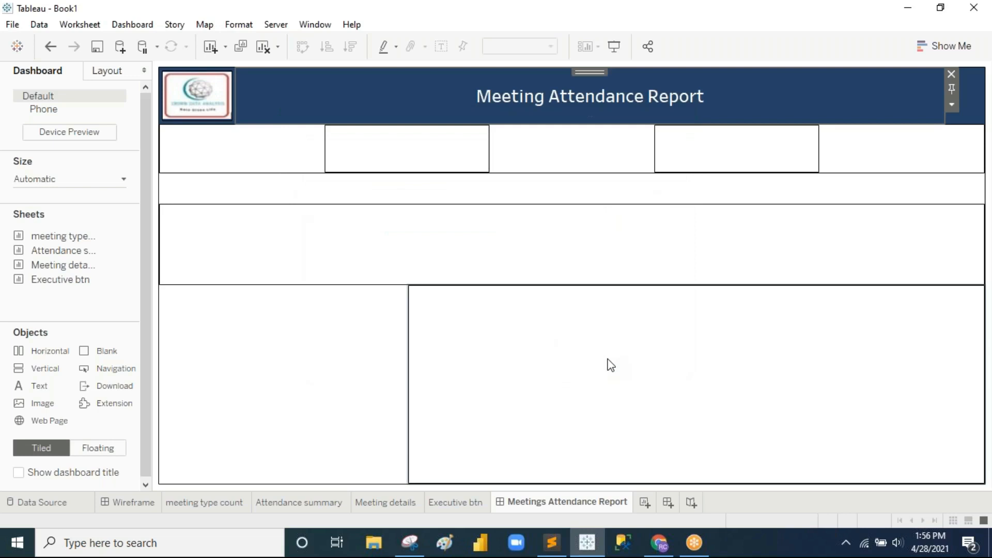
Step: Delete the empty line above the title and apply the tidied header text
double_click(606, 107)
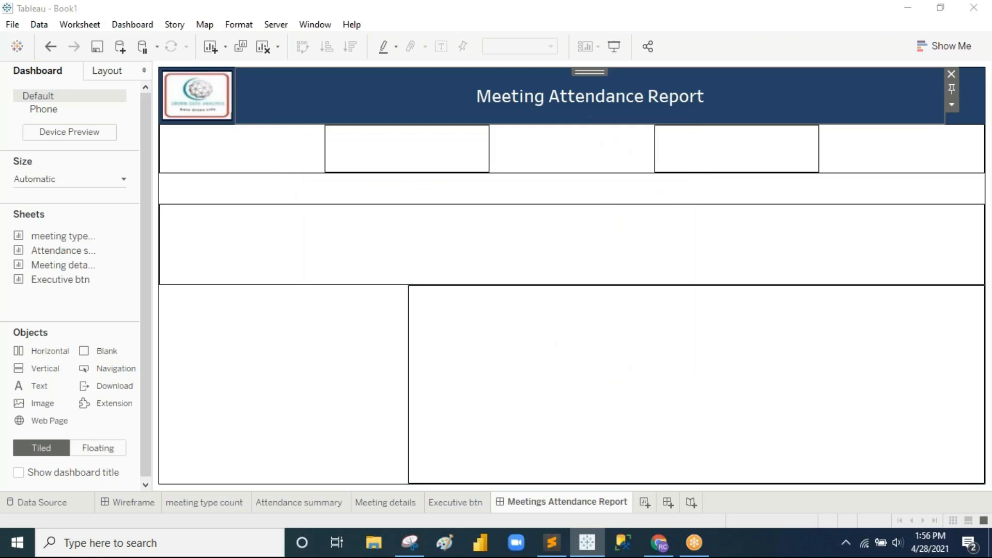
drag(329, 243, 662, 244)
click(533, 206)
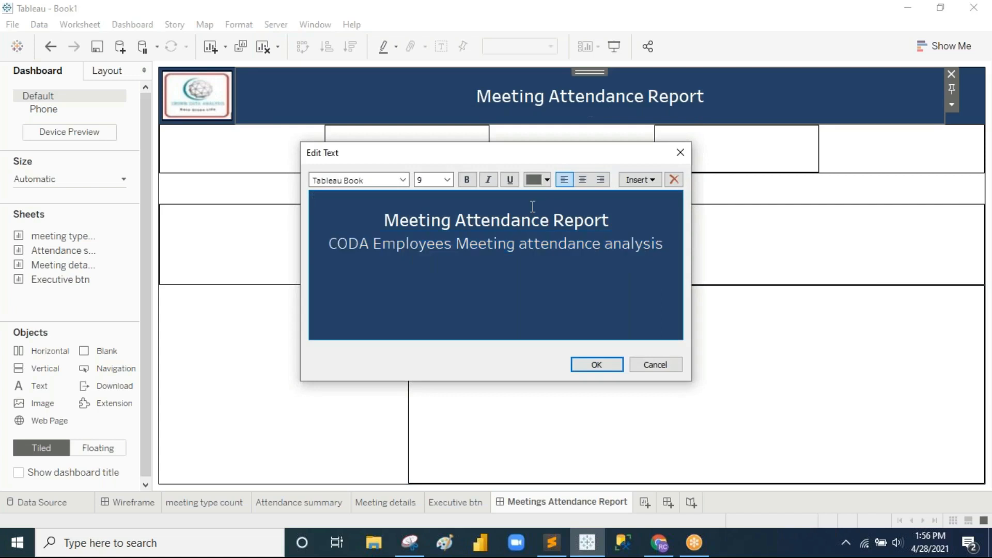
click(383, 221)
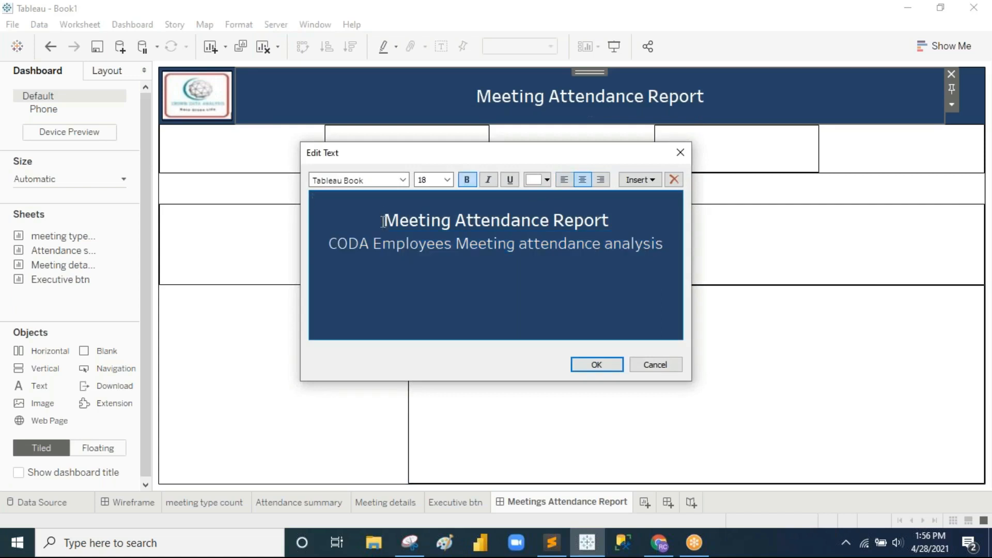
key(BackSpace)
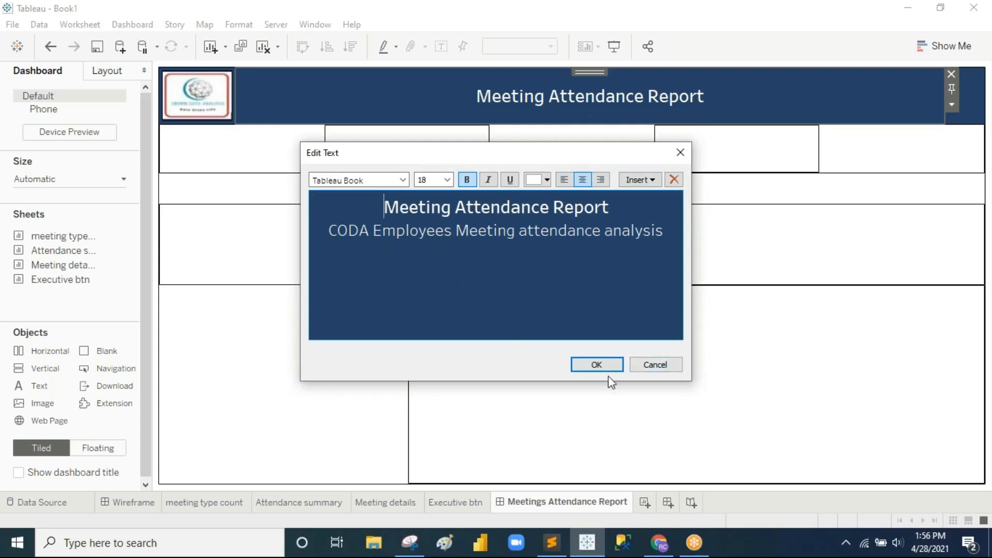
click(597, 365)
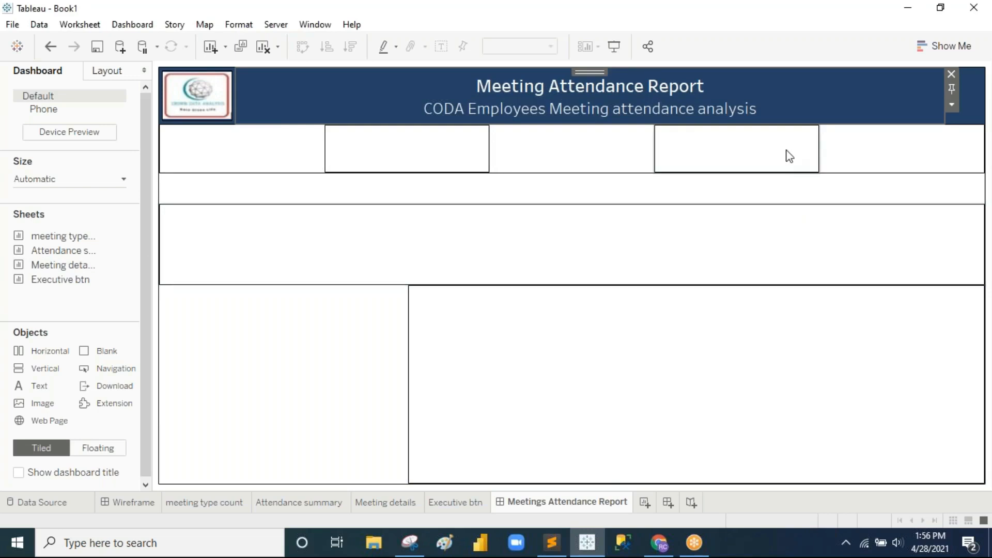
Step: Fill the spacer band below the five-pane row with solid grey at 100% opacity
click(368, 192)
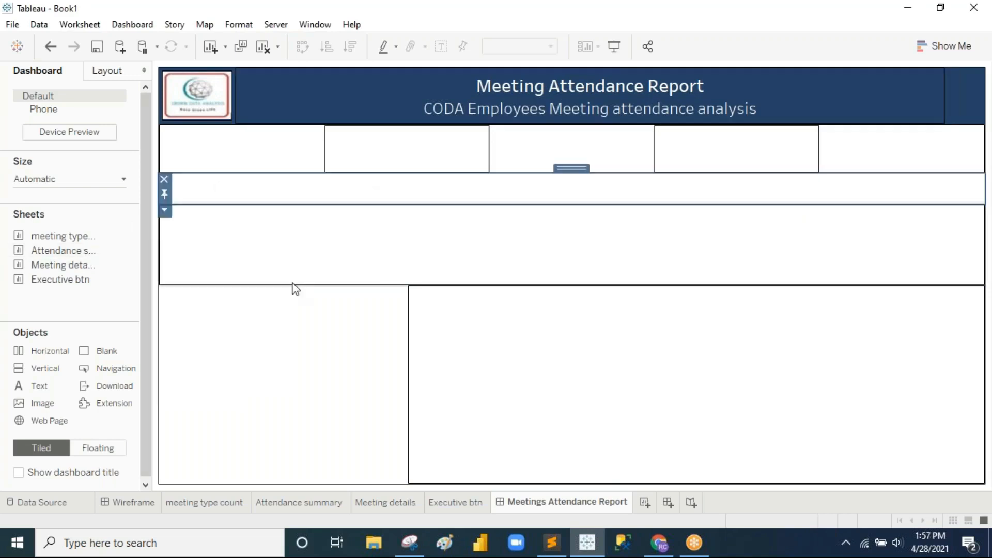
click(479, 203)
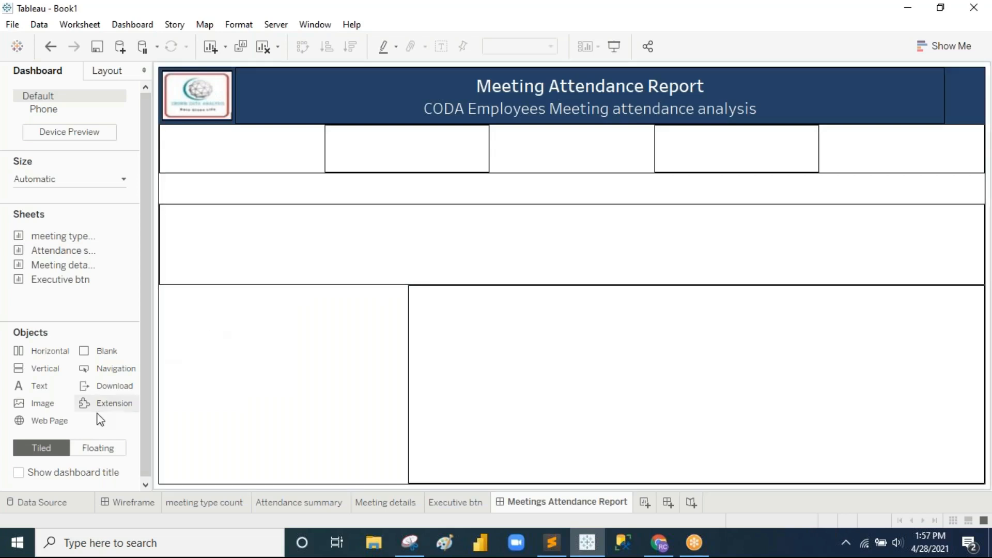
click(108, 71)
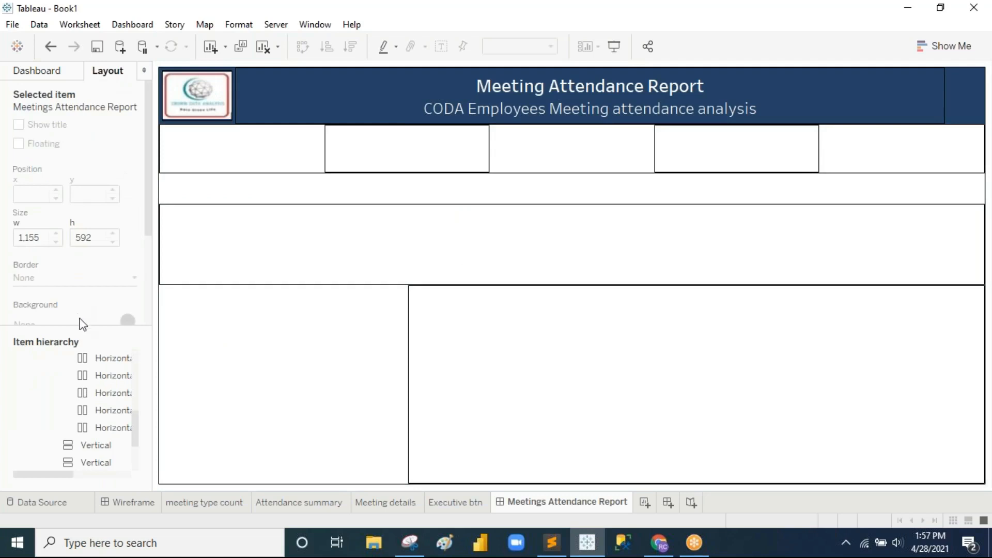
scroll(105, 287, down, 2)
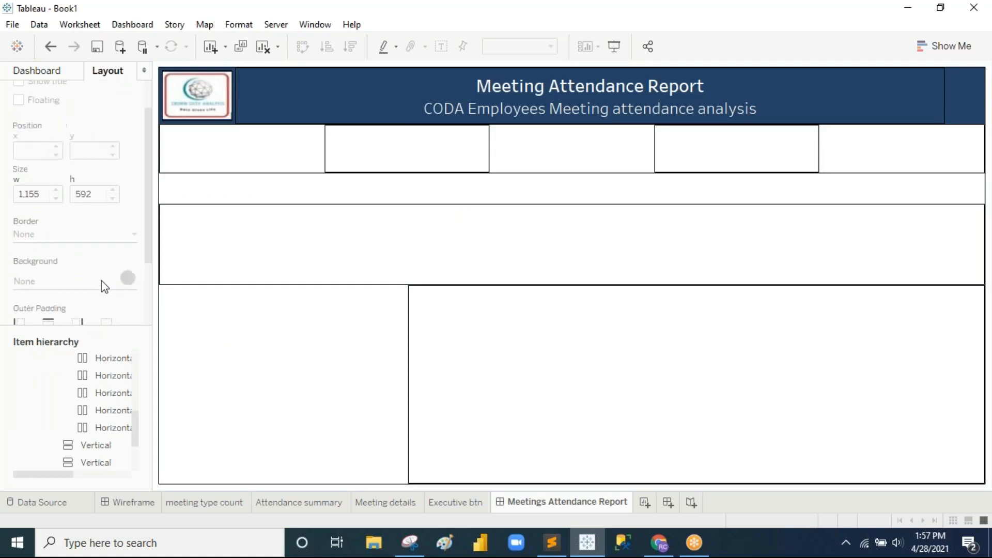
click(432, 200)
click(76, 286)
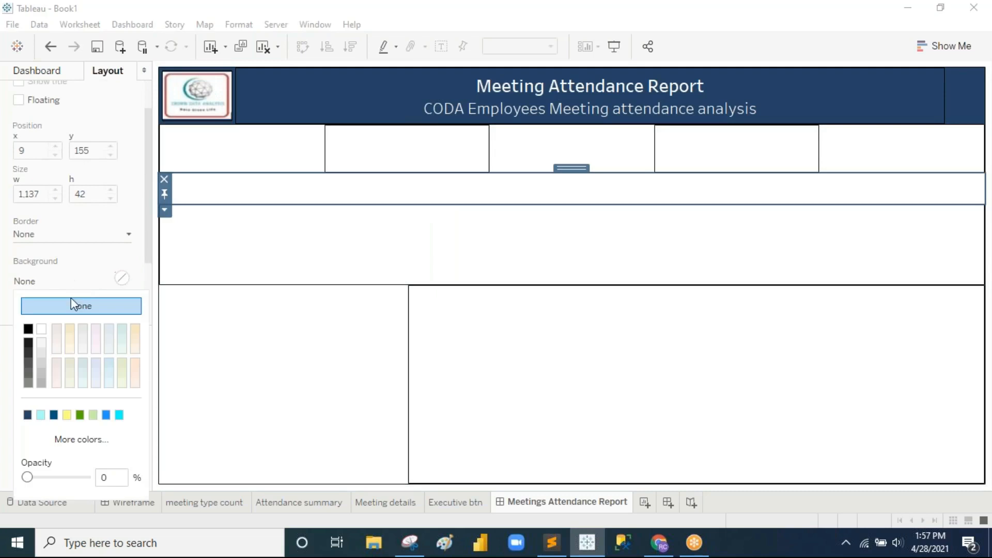
click(42, 383)
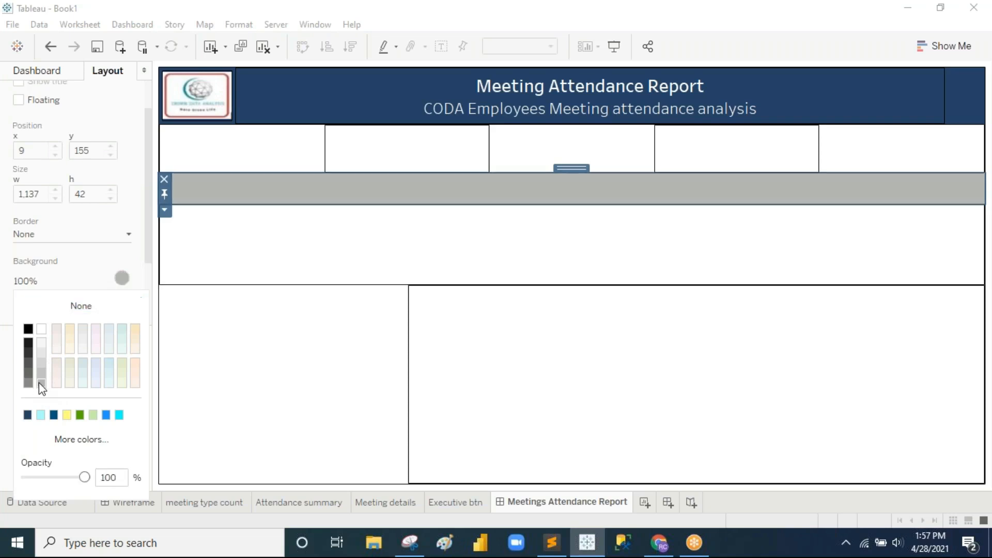
click(586, 257)
click(691, 198)
click(629, 222)
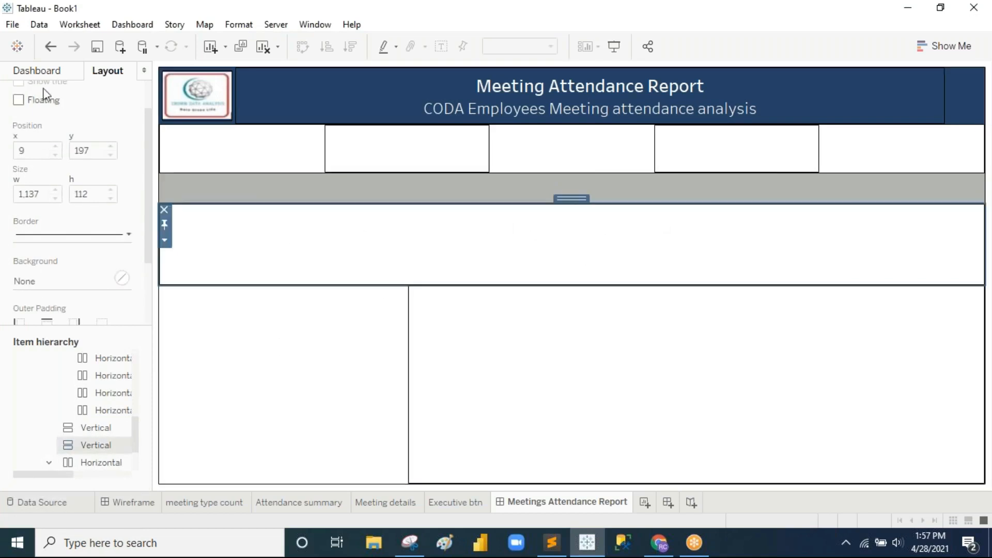
click(33, 73)
Step: Drop the meeting type count sheet into the empty container below the grey band
mouse_move(89, 267)
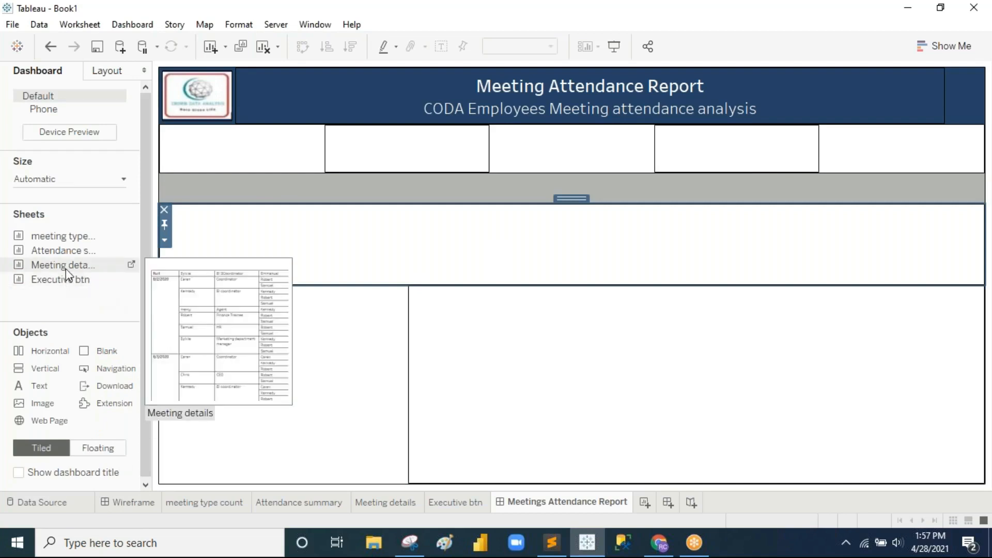
mouse_move(66, 253)
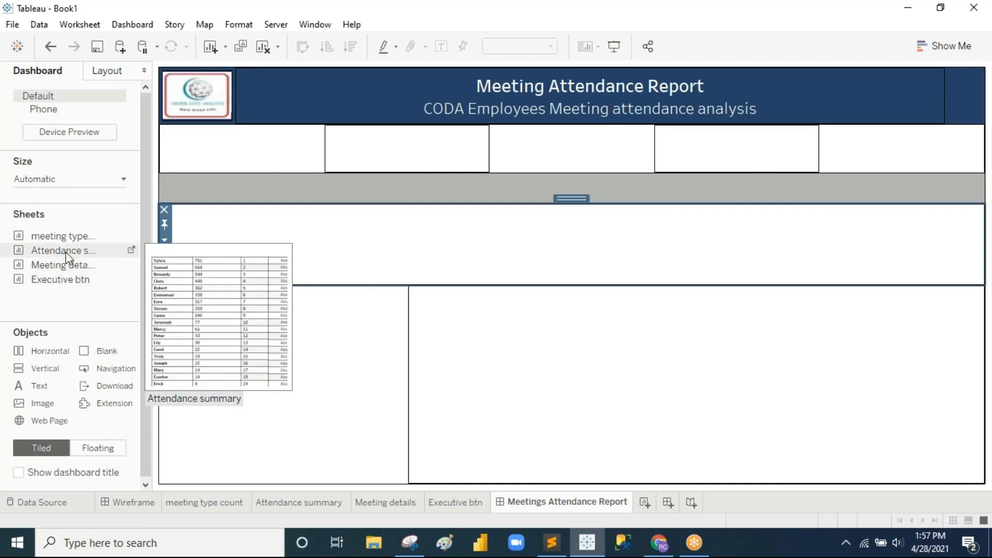
drag(67, 236, 396, 240)
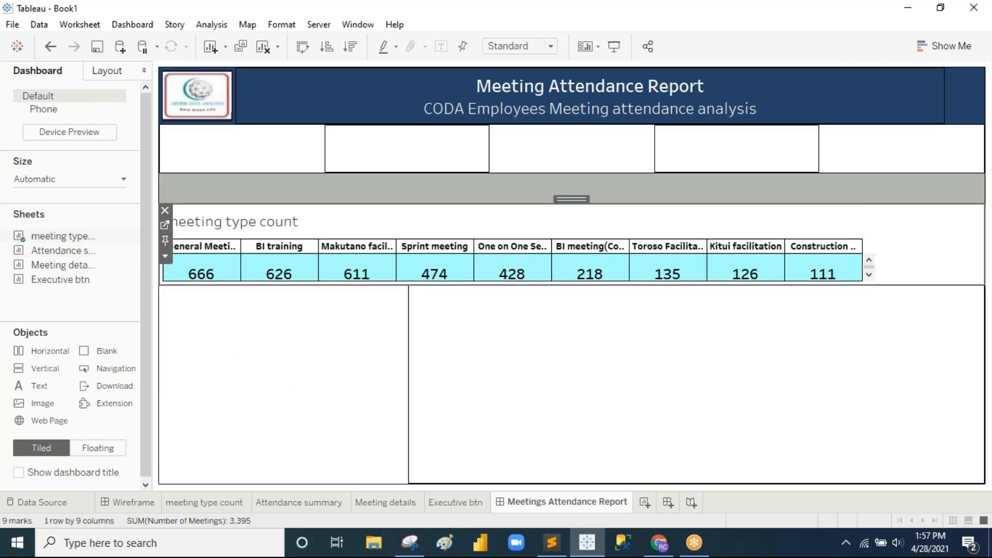
Step: Set the meeting type count table to Entire View and hide its title
click(538, 52)
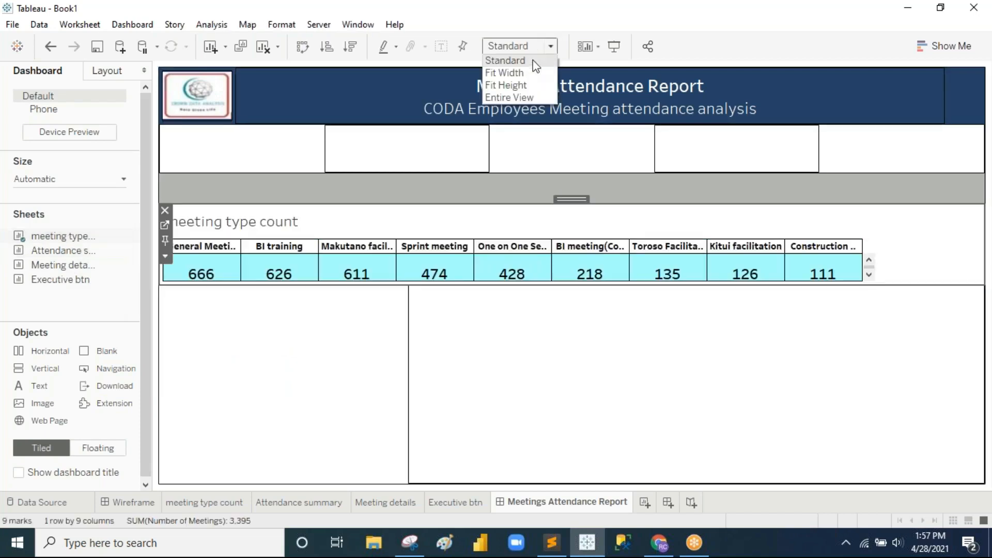
click(526, 94)
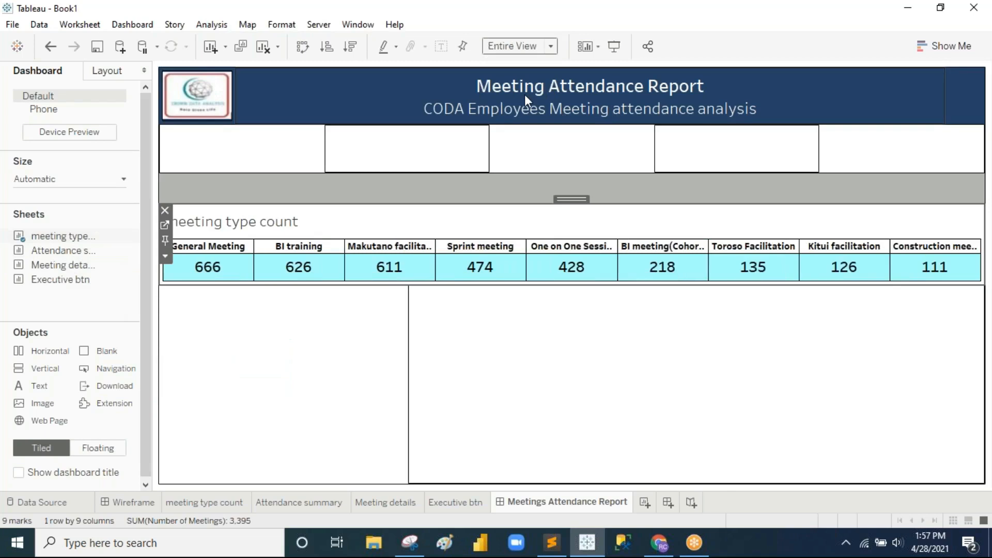
right_click(220, 225)
click(273, 267)
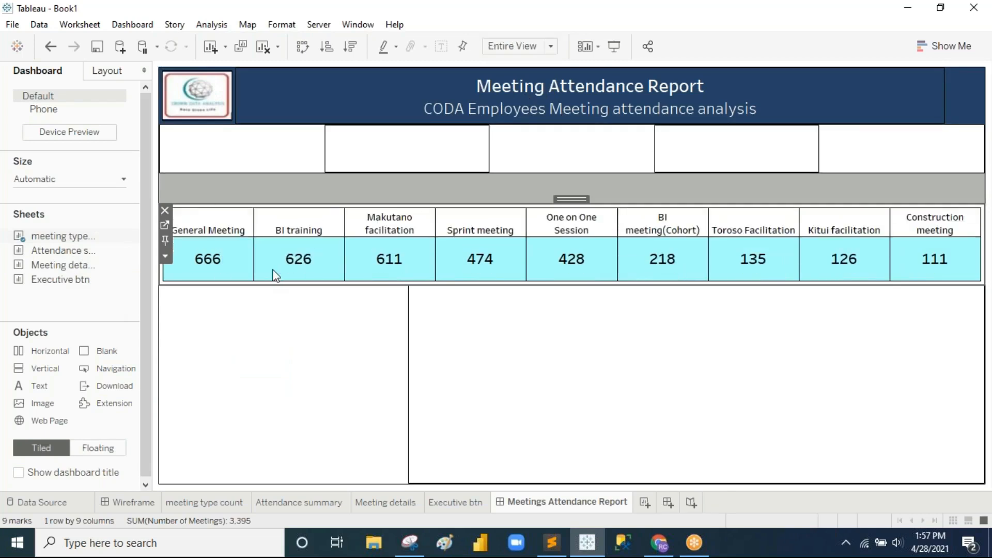
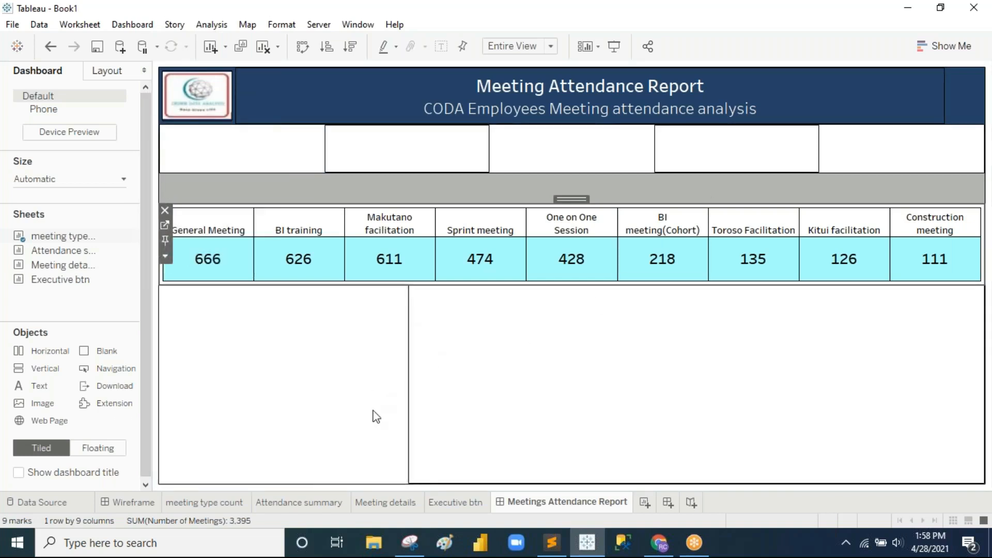
Step: Review the Attendance summary, Wireframe and report tabs, ending on the Meeting details worksheet
click(332, 501)
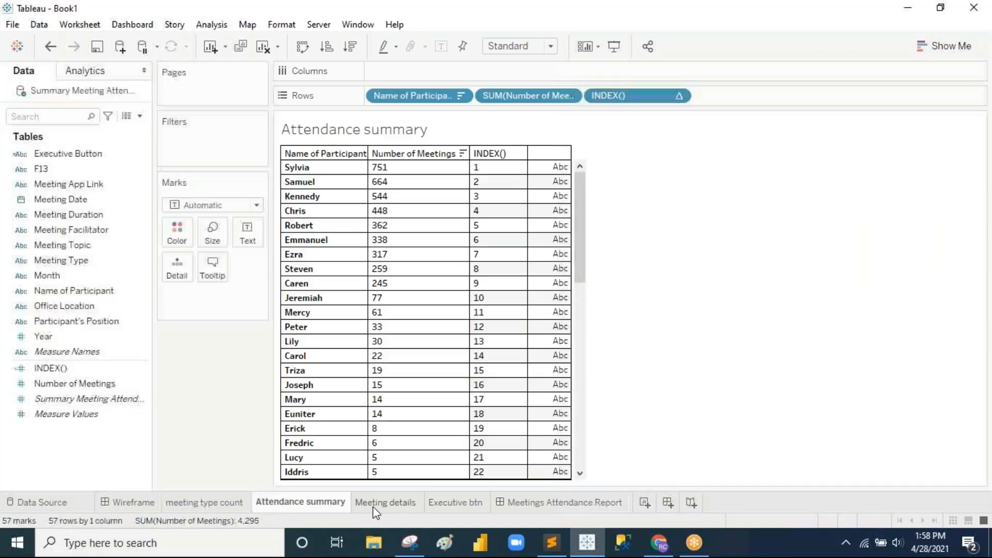
click(382, 504)
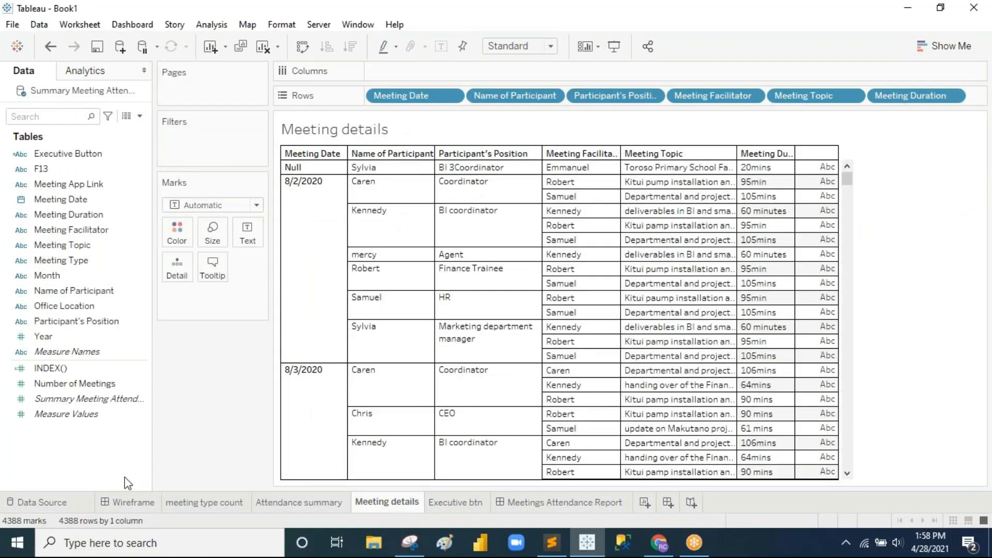
mouse_move(142, 503)
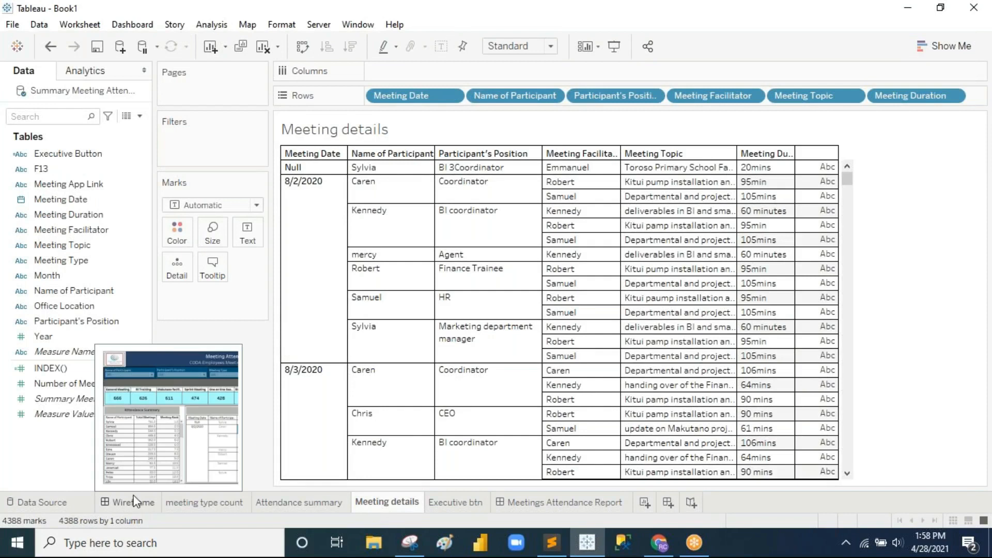
click(134, 502)
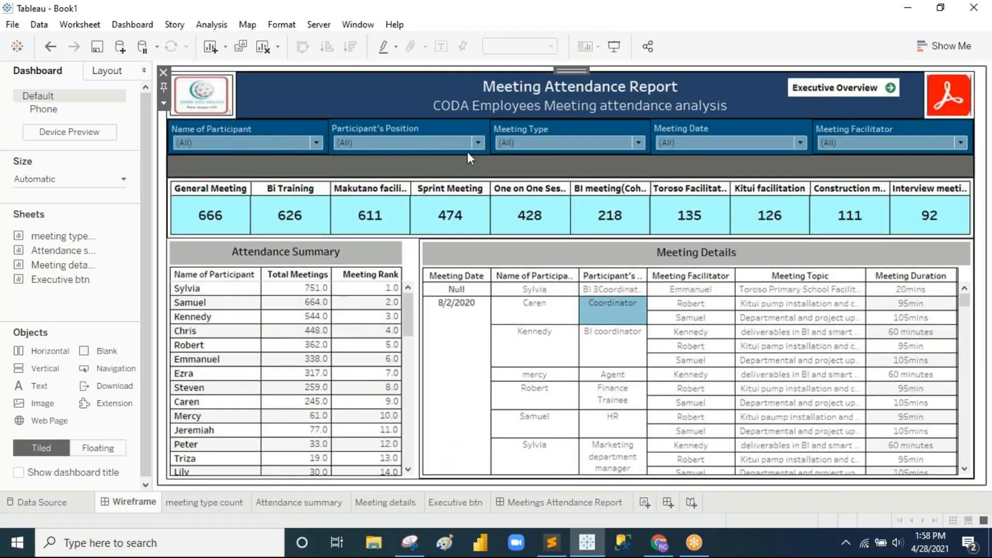
click(533, 502)
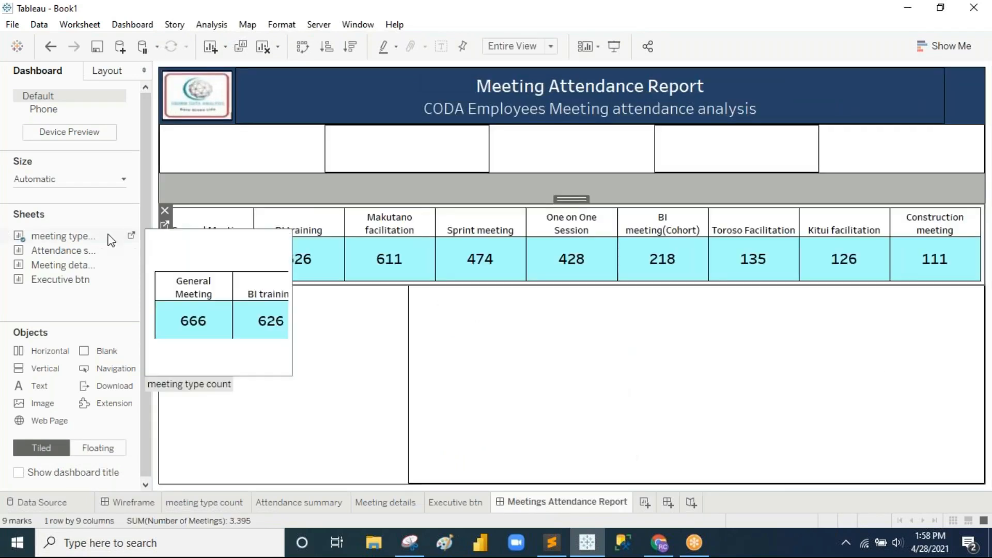
click(406, 505)
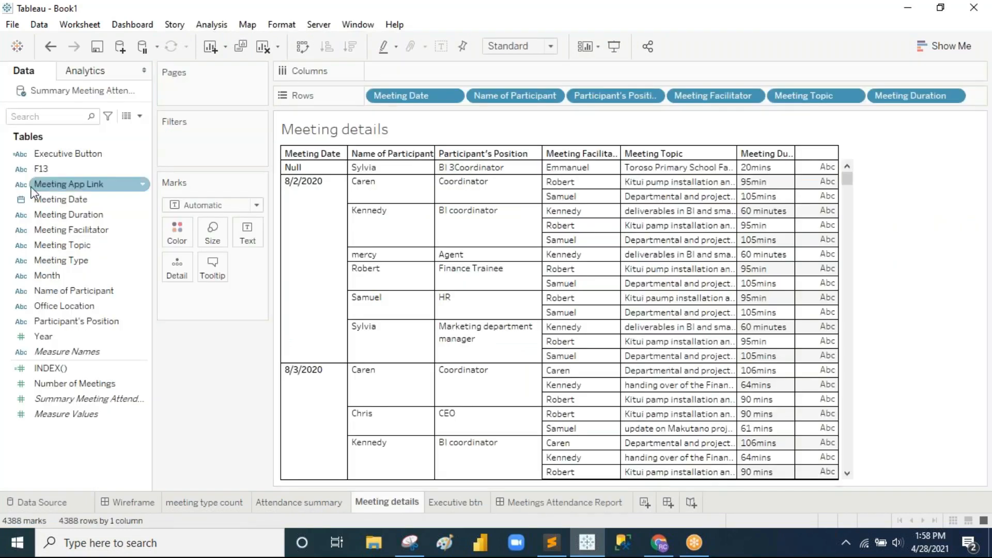
Step: Add Name of Participant and Meeting Type filters to Meeting details, keeping all values
drag(80, 291, 203, 147)
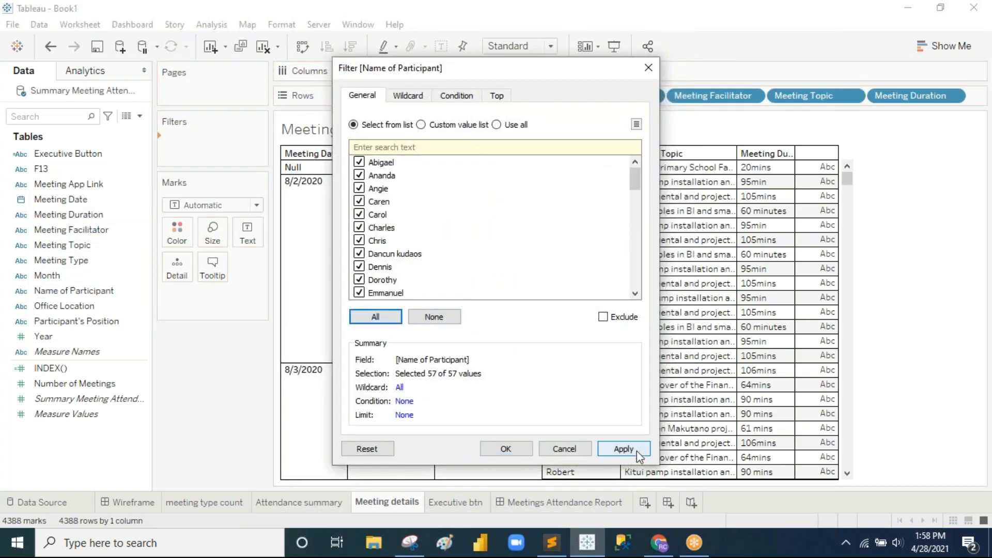
click(516, 447)
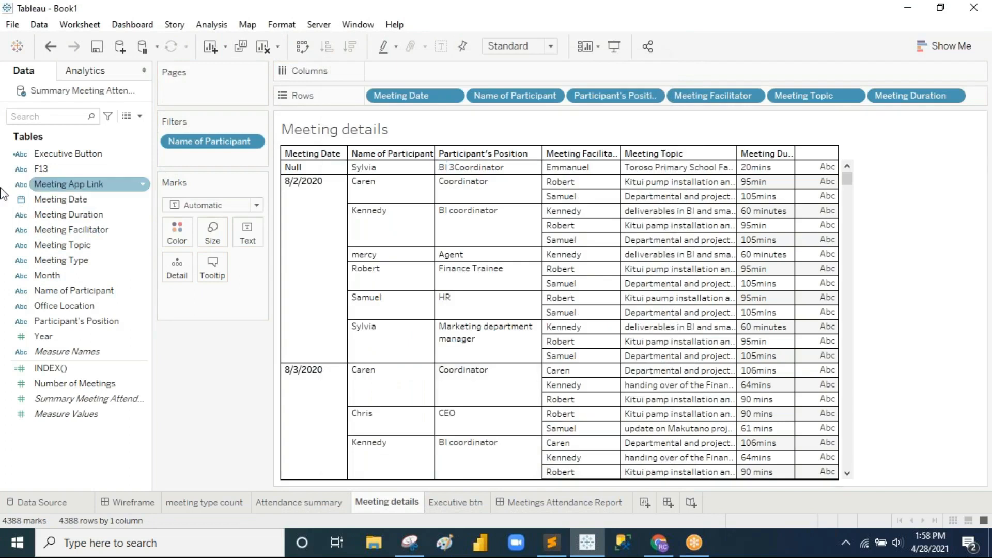
drag(46, 199, 72, 203)
drag(77, 260, 204, 156)
click(376, 317)
click(522, 450)
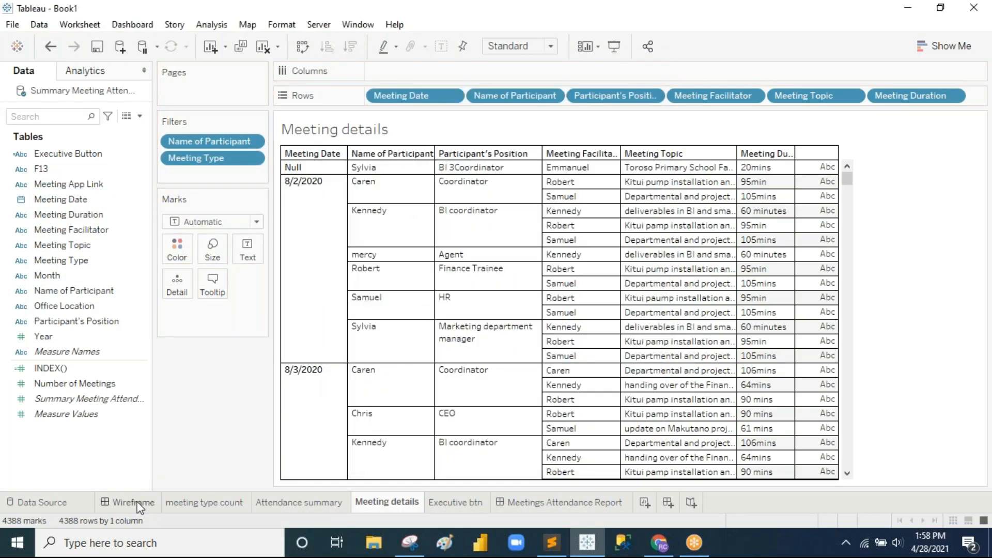
click(133, 503)
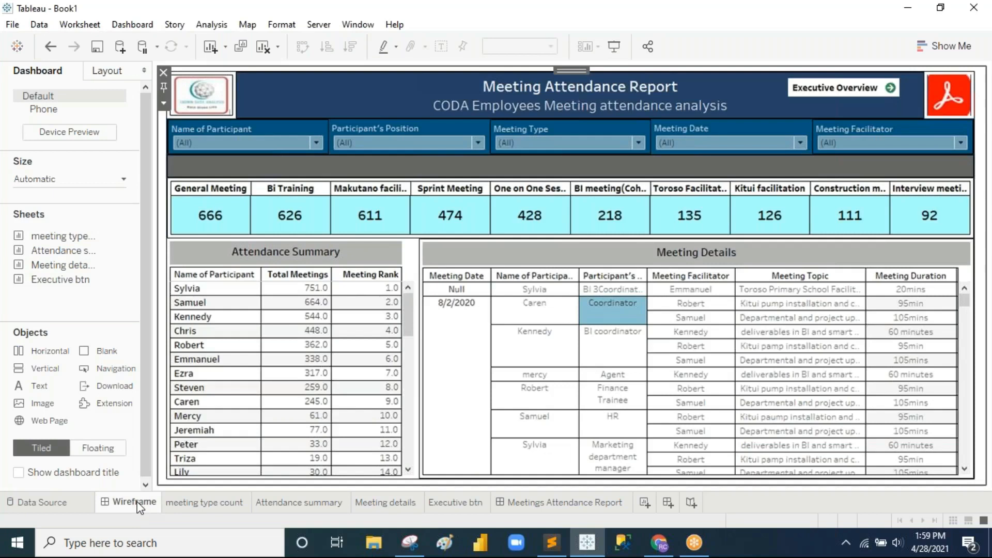
click(402, 512)
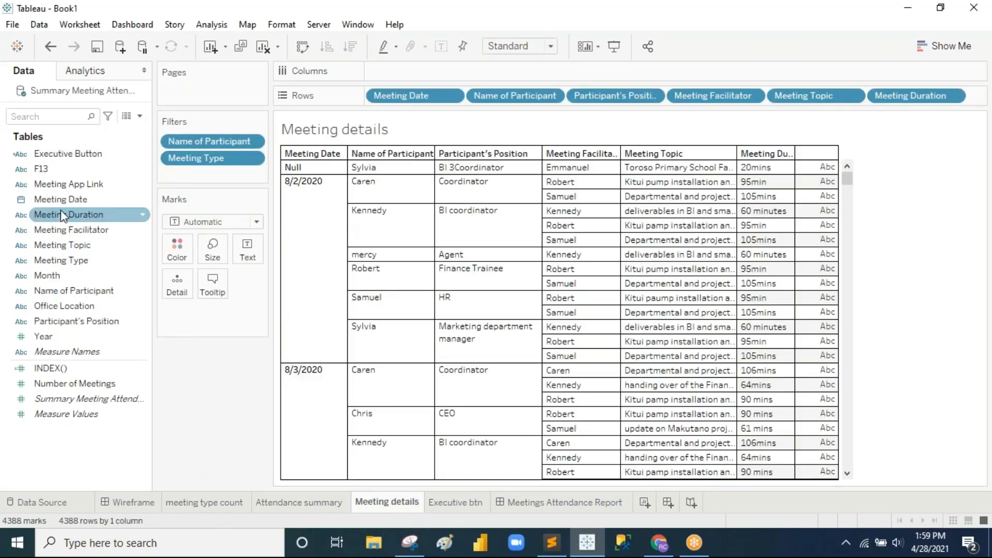
Step: Add a Meeting Date filter on individual dates, keeping every date
drag(58, 200, 202, 173)
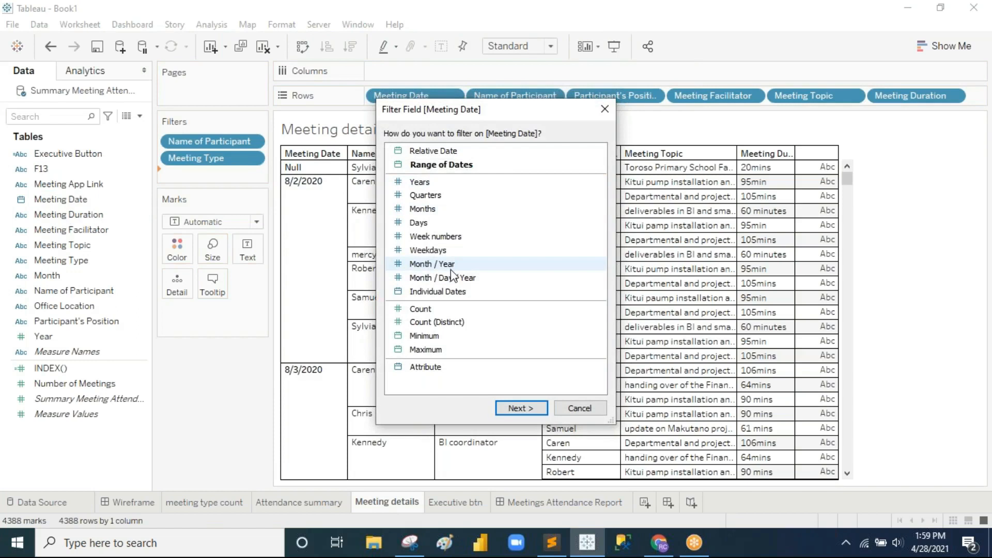
click(455, 291)
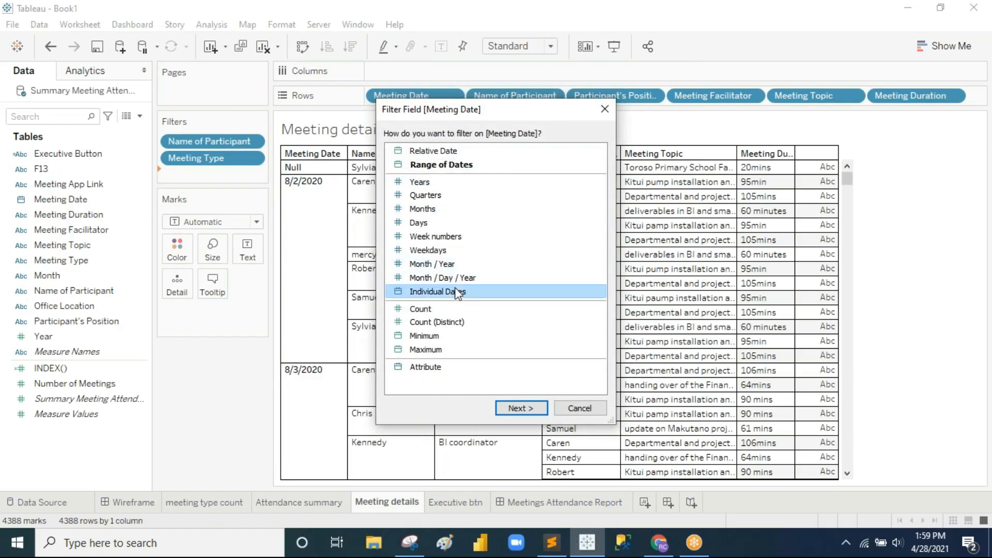
click(518, 409)
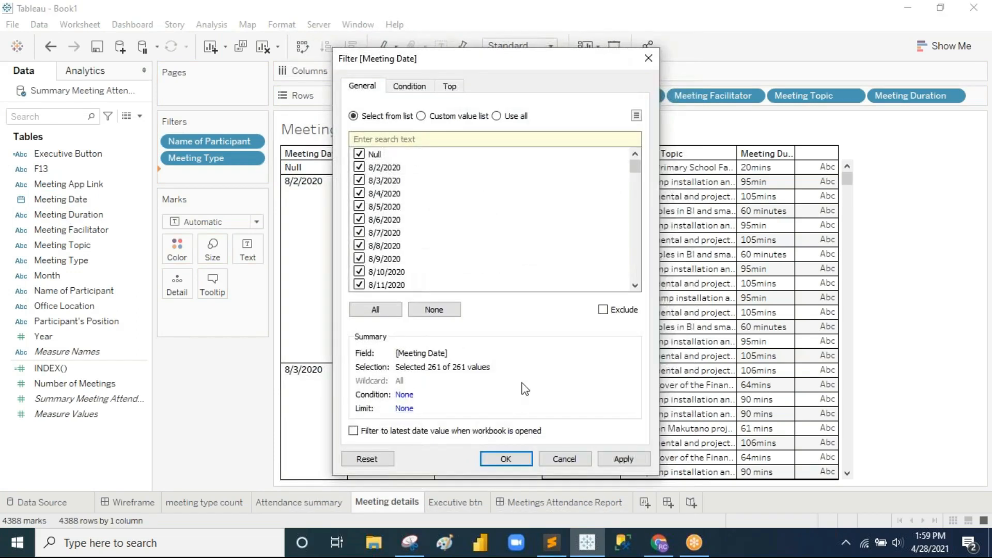
click(515, 463)
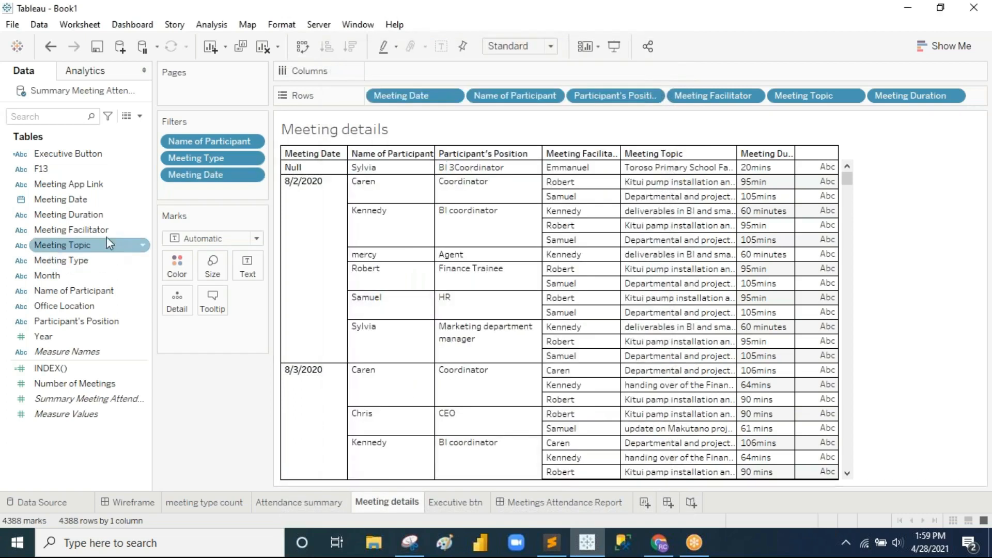
Step: Add a Meeting Facilitator filter keeping all facilitators, checking the Wireframe layout
drag(55, 230, 198, 134)
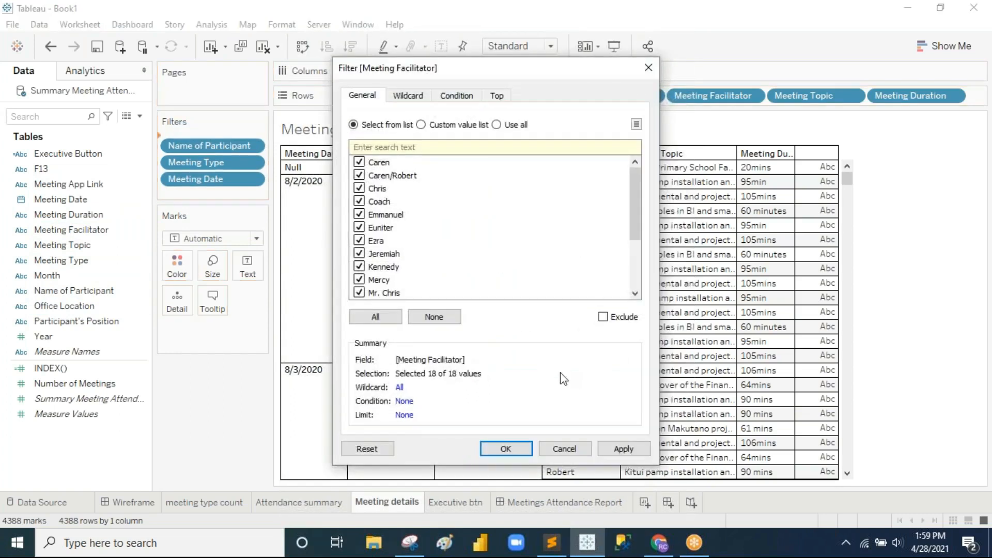
click(517, 451)
click(134, 503)
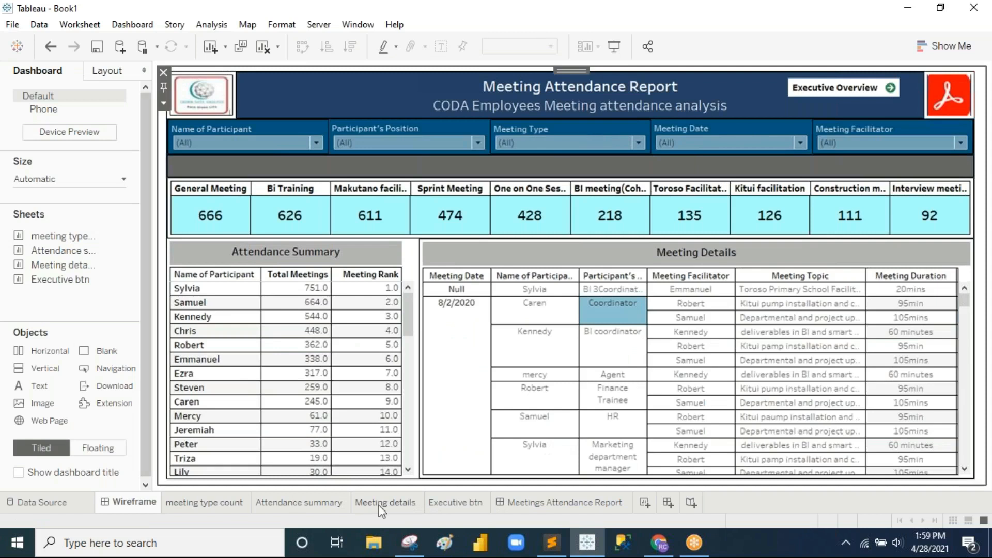
click(394, 506)
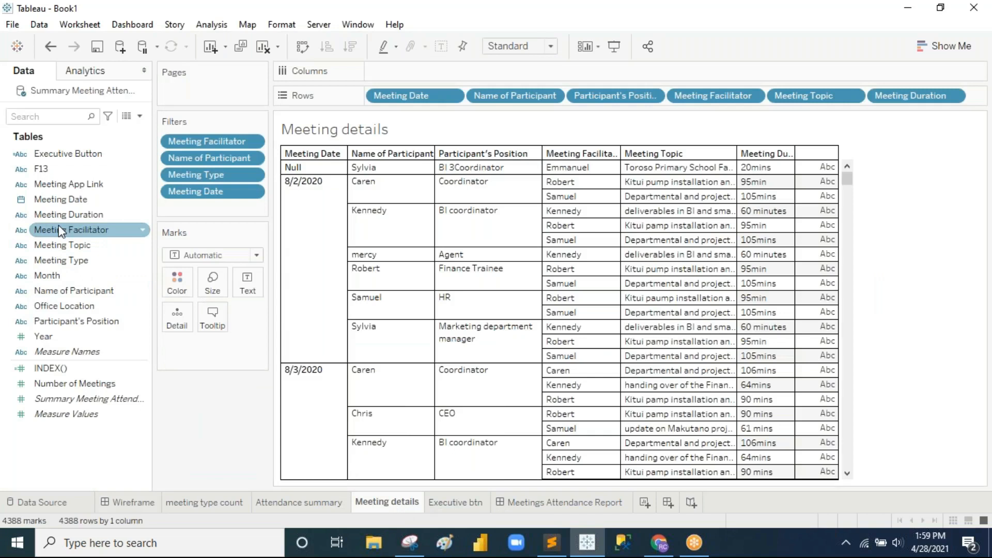
Step: Add a Participant's Position filter keeping all positions, then return to the report dashboard
drag(78, 321, 212, 203)
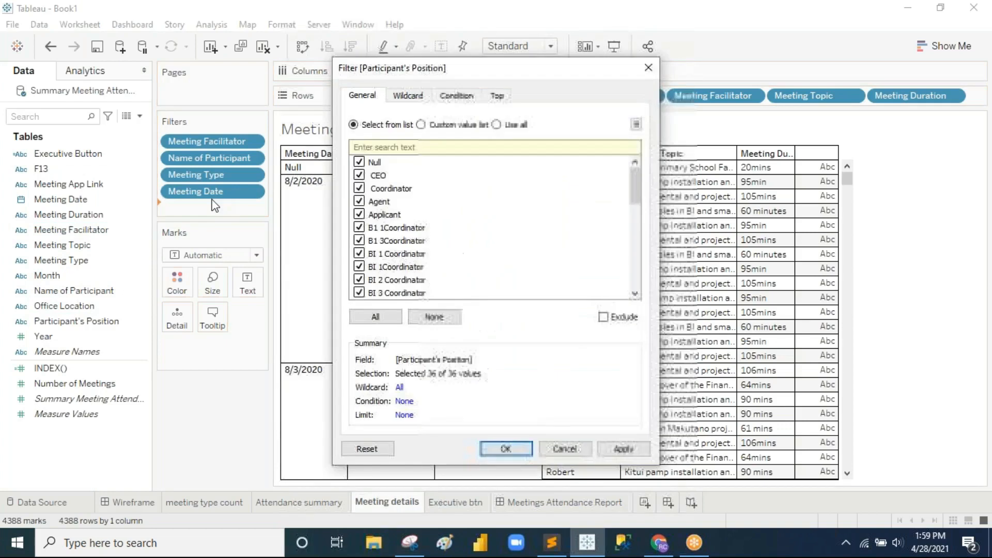
click(506, 449)
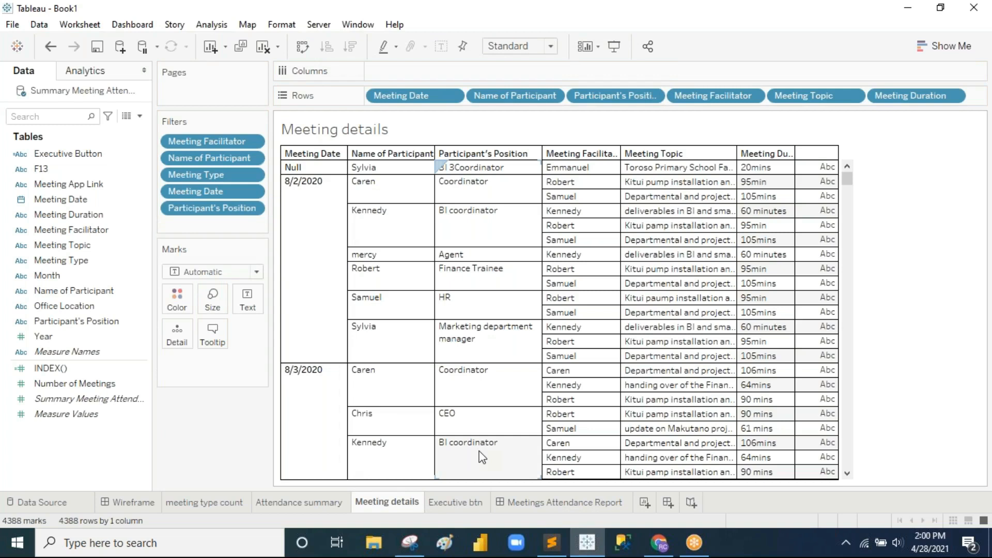
click(559, 503)
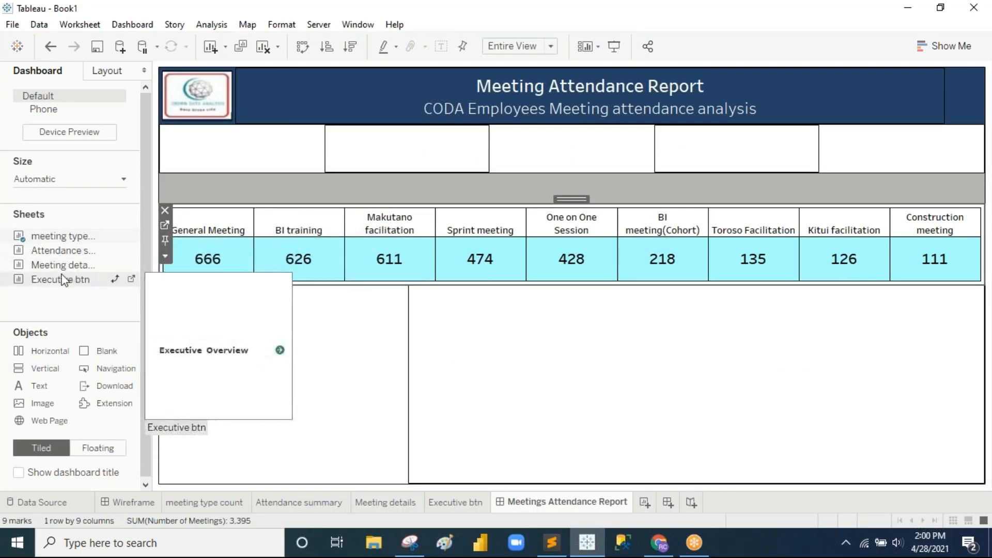
Step: Drop Attendance summary into the lower-left dashboard container and set it to Fit Width
drag(66, 254, 244, 348)
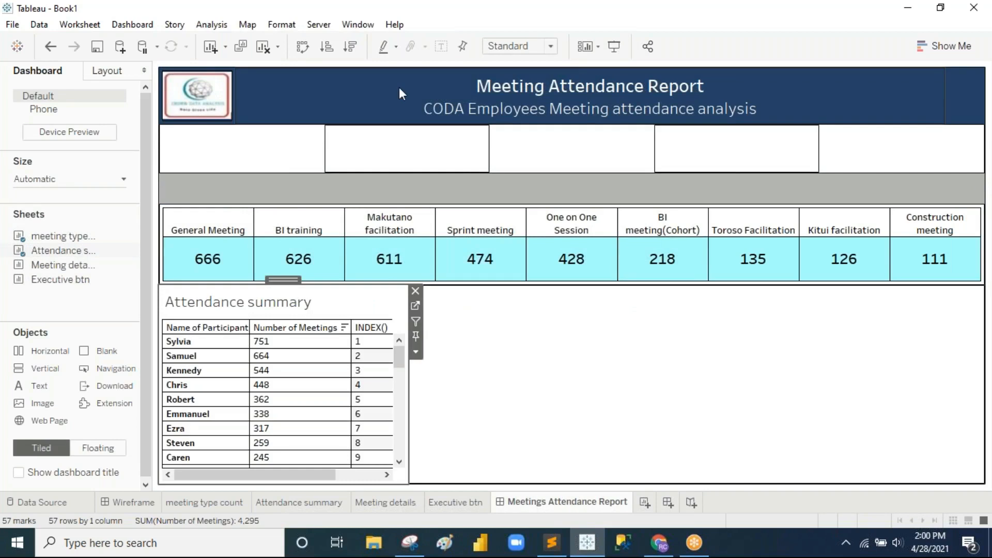
click(551, 46)
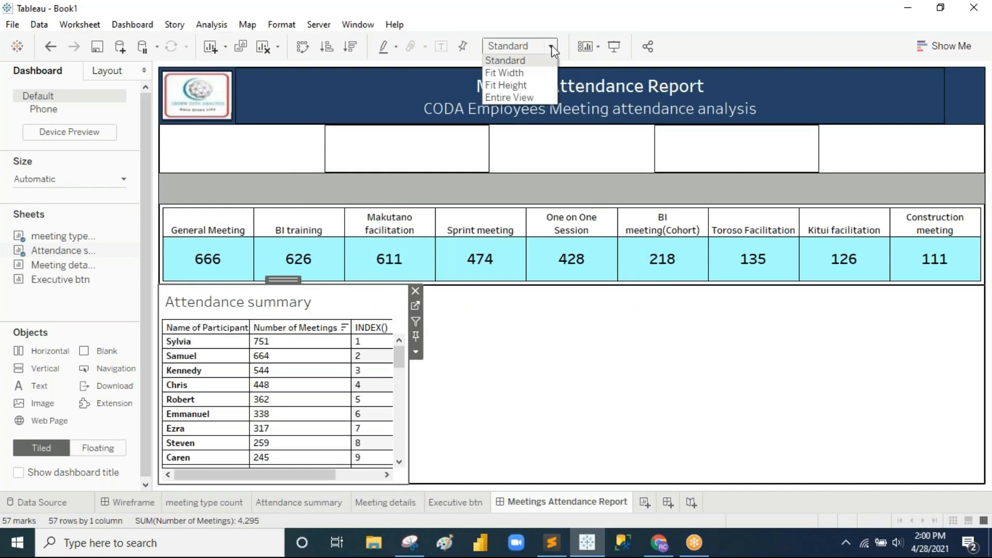
click(541, 72)
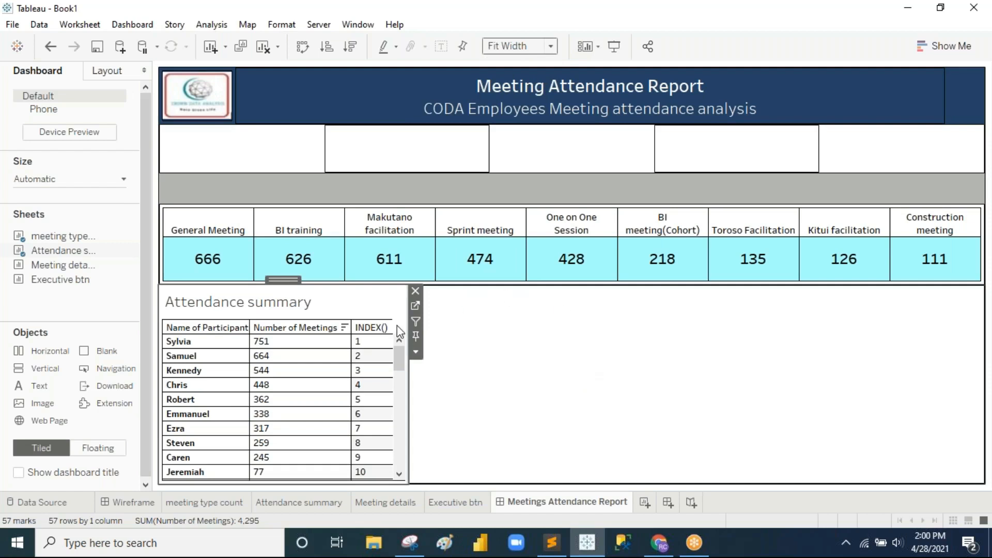
Step: Retitle the table 'Attendance Summary' in size 9, black, centred text
double_click(279, 305)
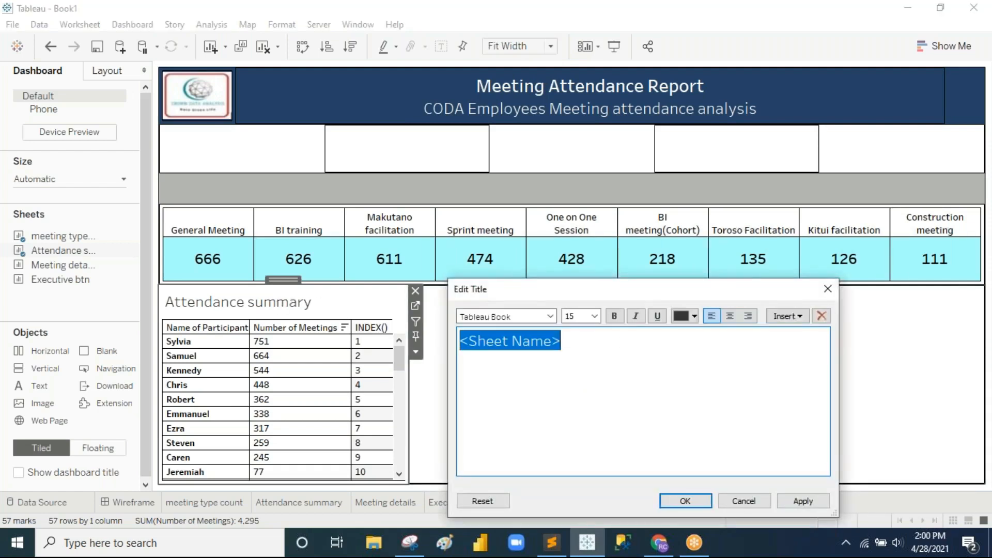
text(Attendance Sum)
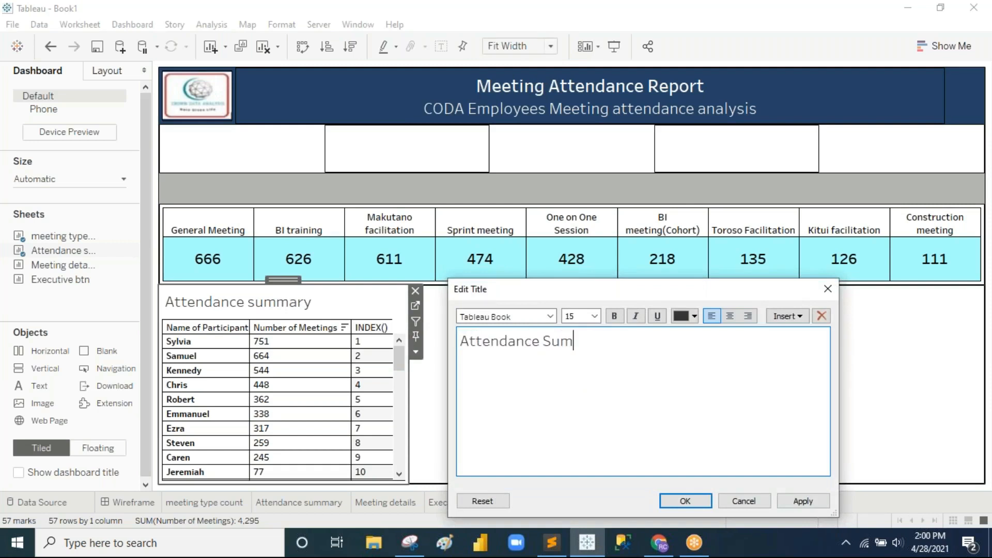
text(mary)
key(ctrl+a)
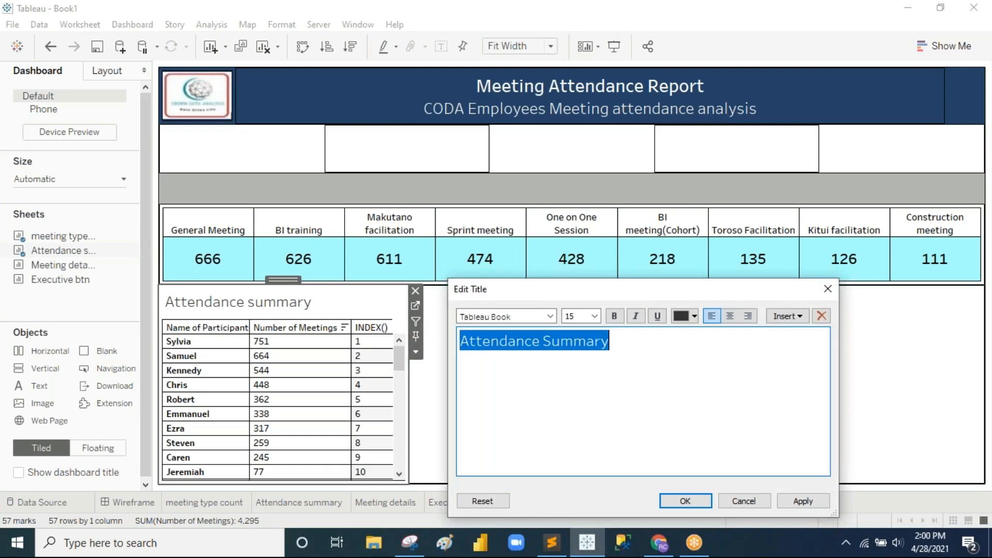
click(595, 316)
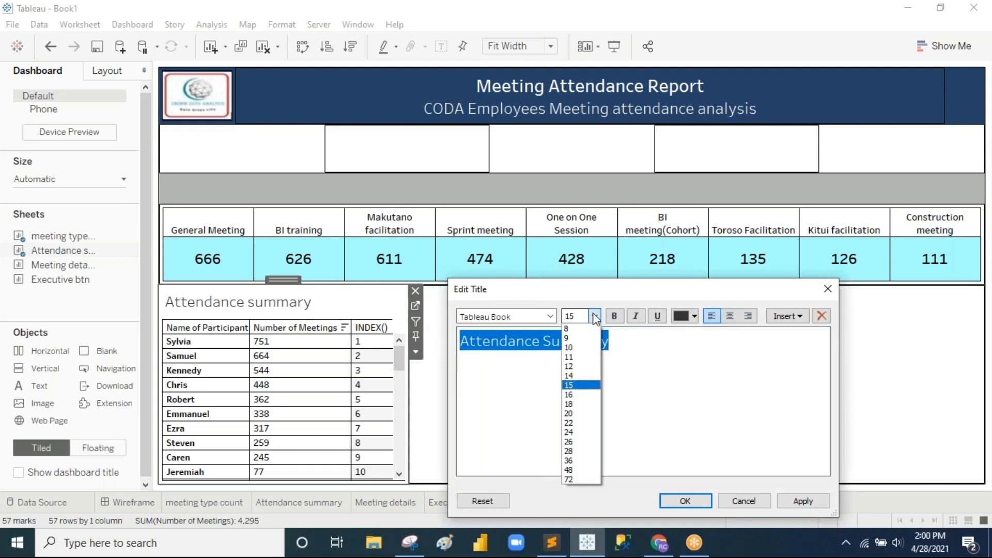
click(571, 338)
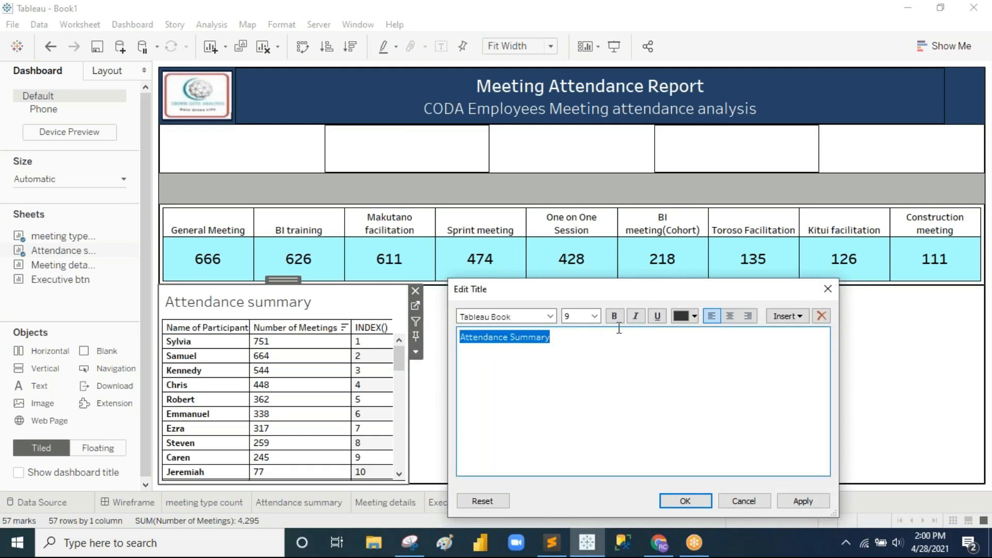
click(695, 316)
click(683, 332)
click(729, 316)
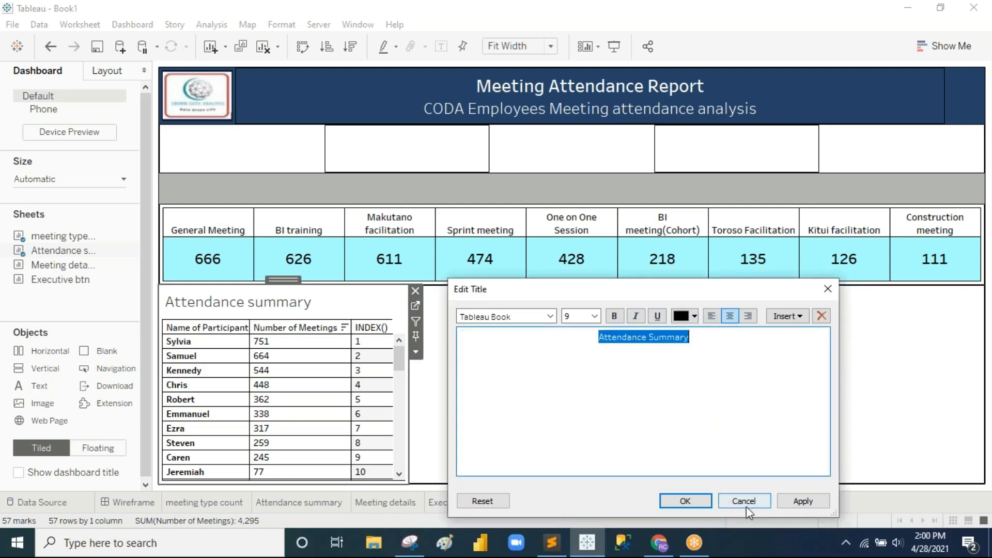
click(798, 502)
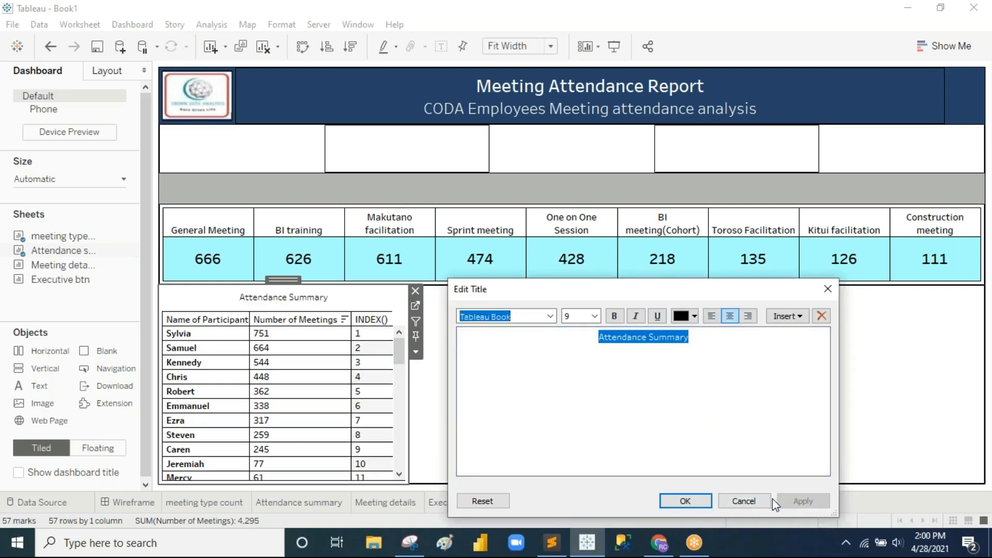
Step: Make the Attendance Summary title bold and confirm the title editor
click(616, 317)
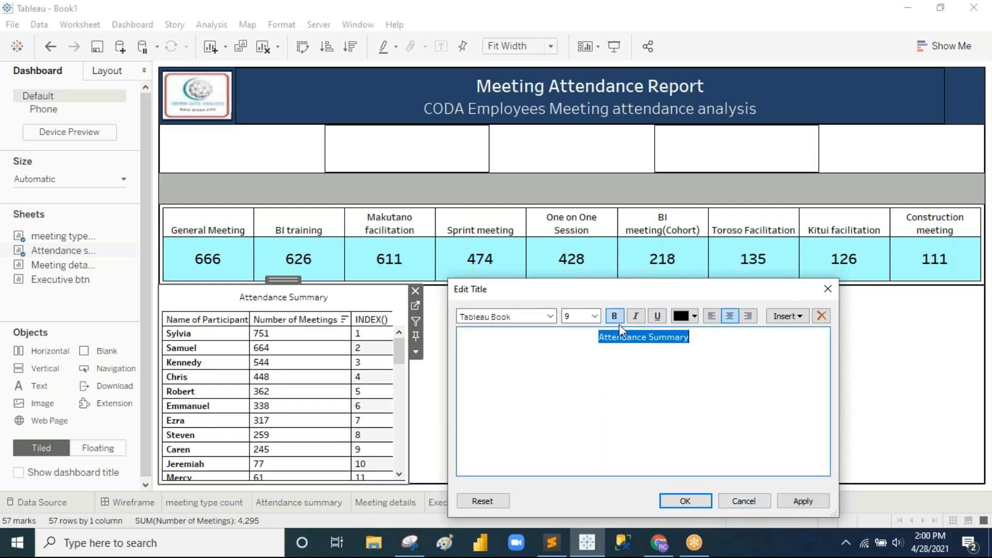
click(799, 501)
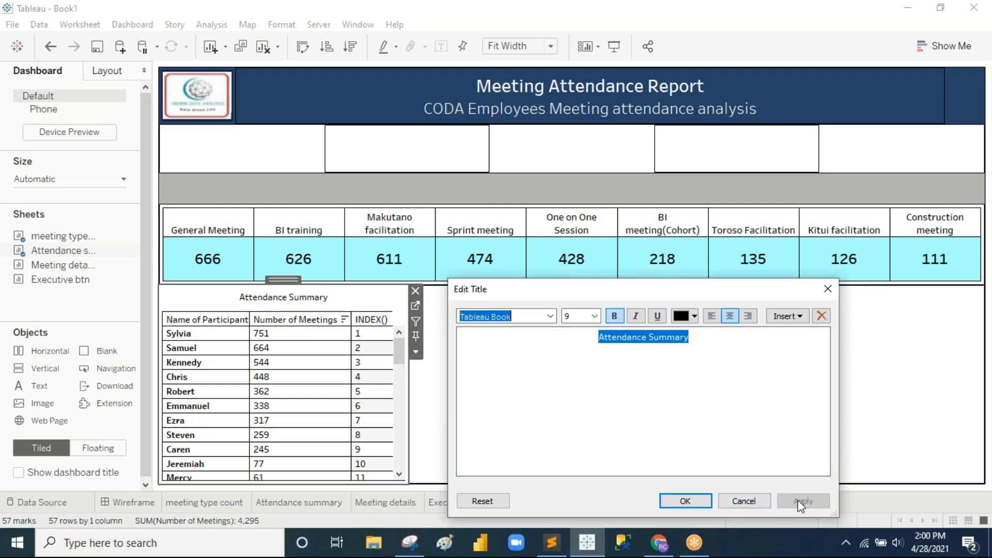
click(668, 498)
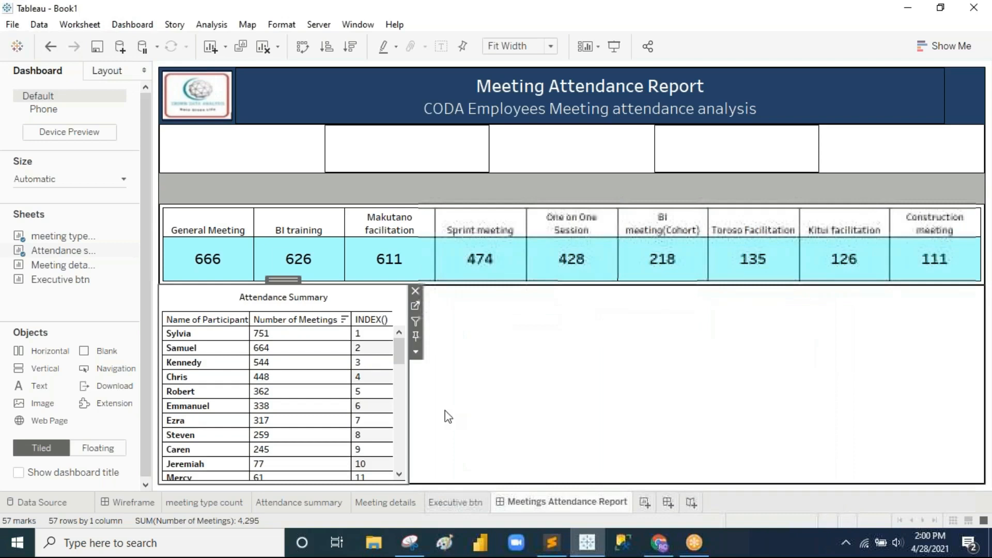
click(551, 404)
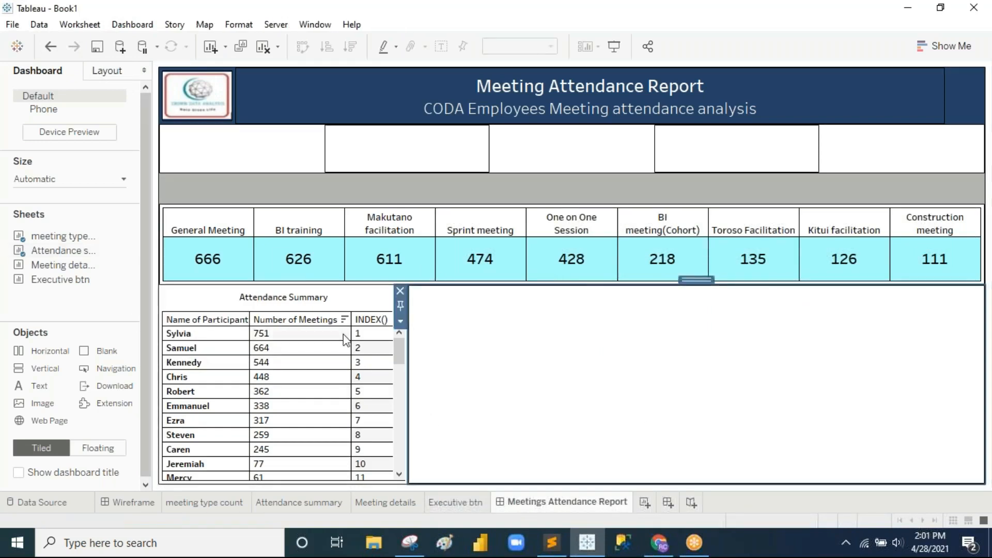
Step: Drop Meeting details into the empty area beside Attendance Summary, Fit Width, and edit its title
mouse_move(63, 284)
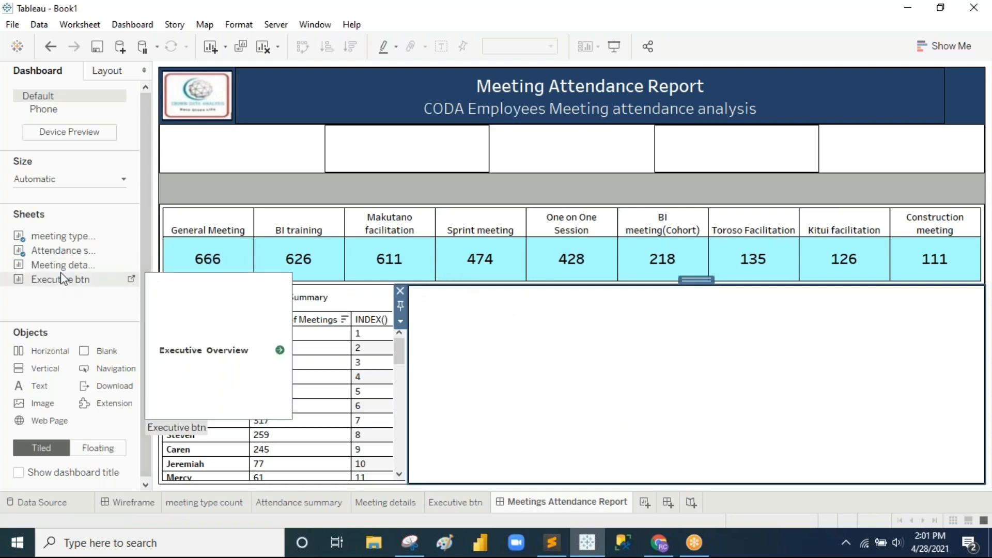
drag(61, 270, 555, 333)
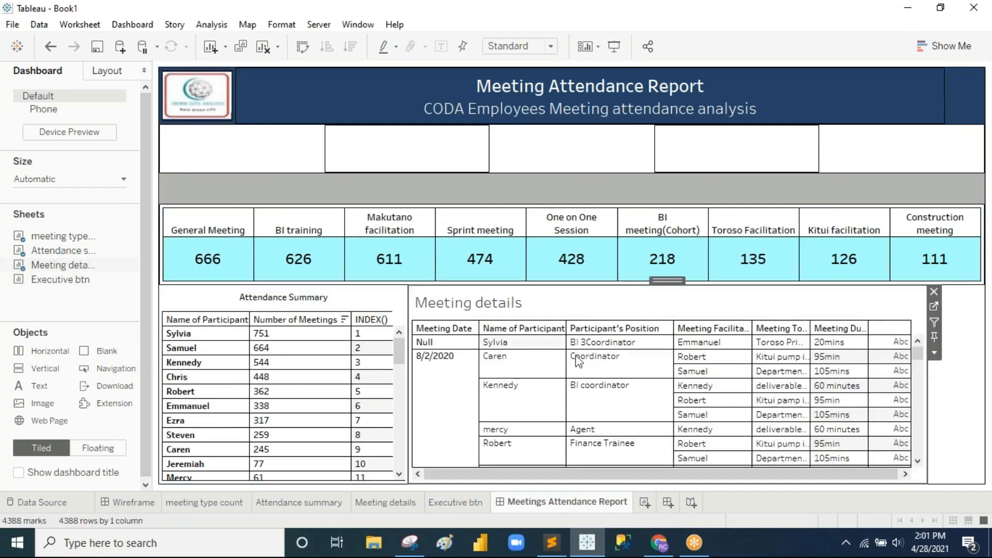
click(542, 46)
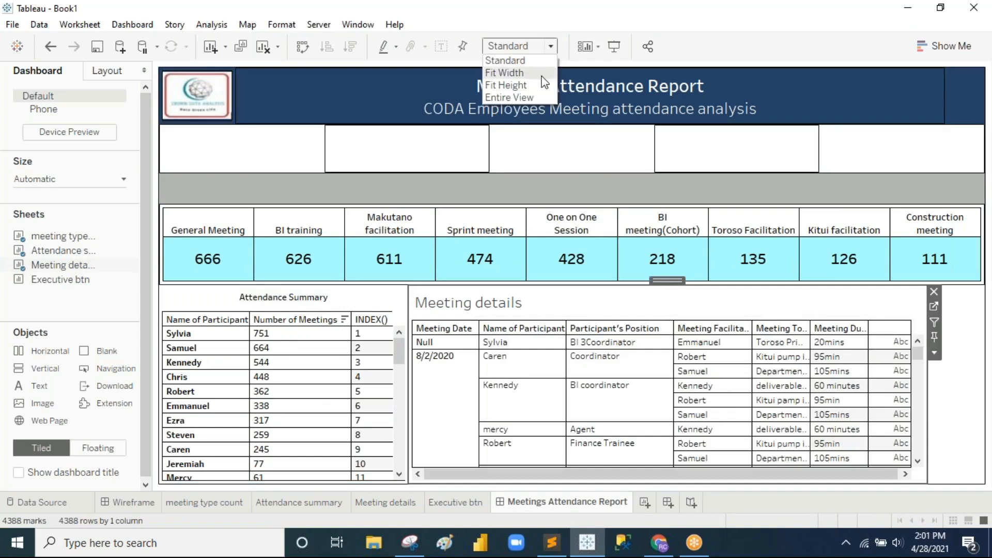
click(541, 75)
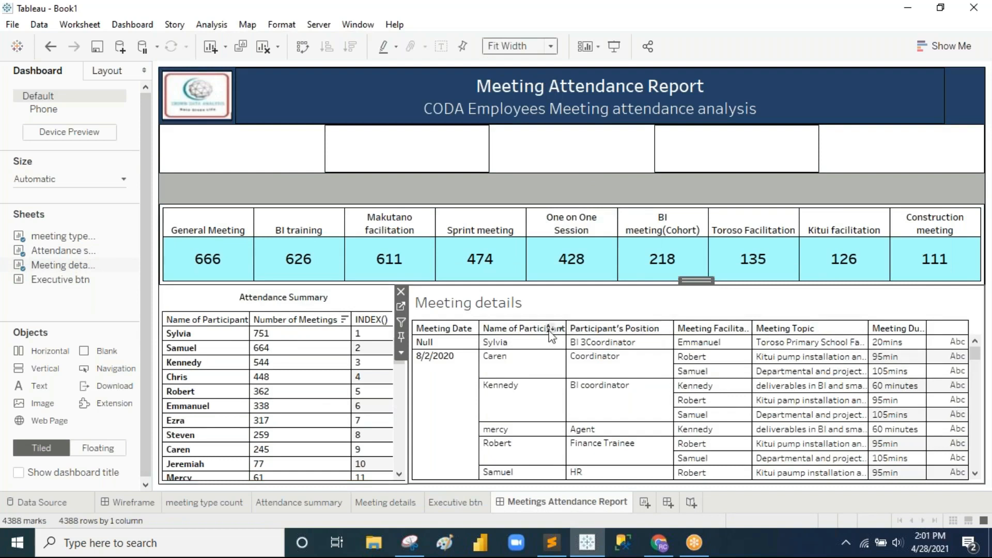
double_click(495, 309)
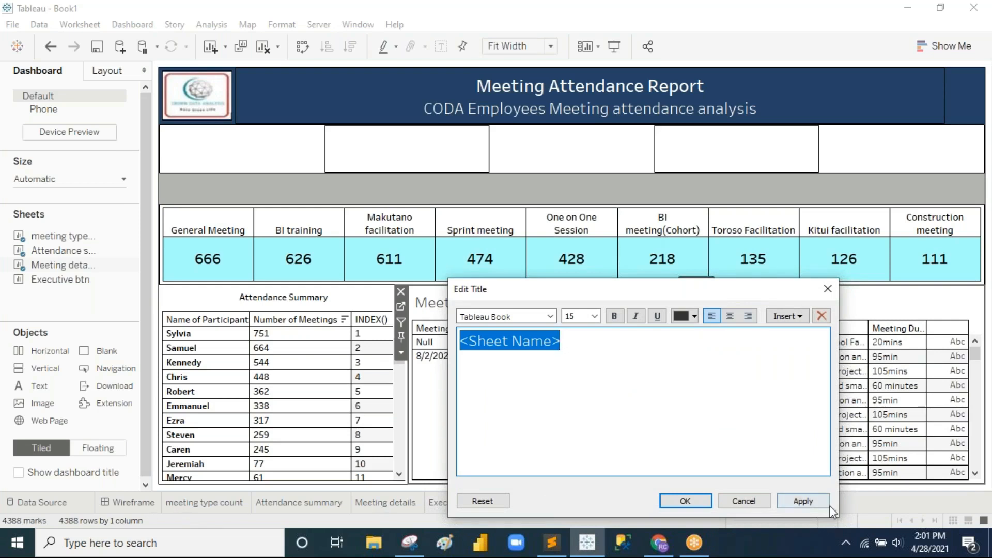
Step: Replace the details table's placeholder title with 'Meeting Details'
click(744, 501)
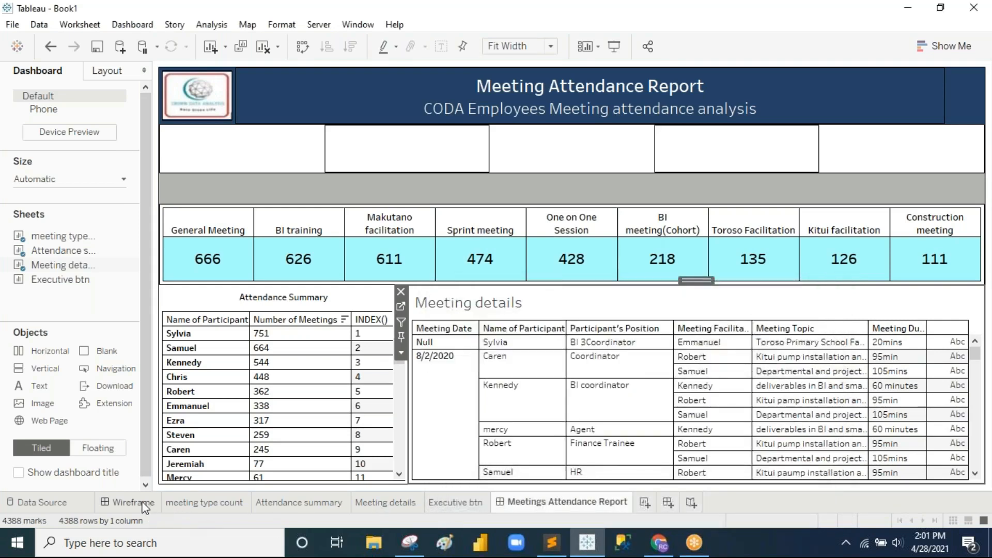
click(133, 502)
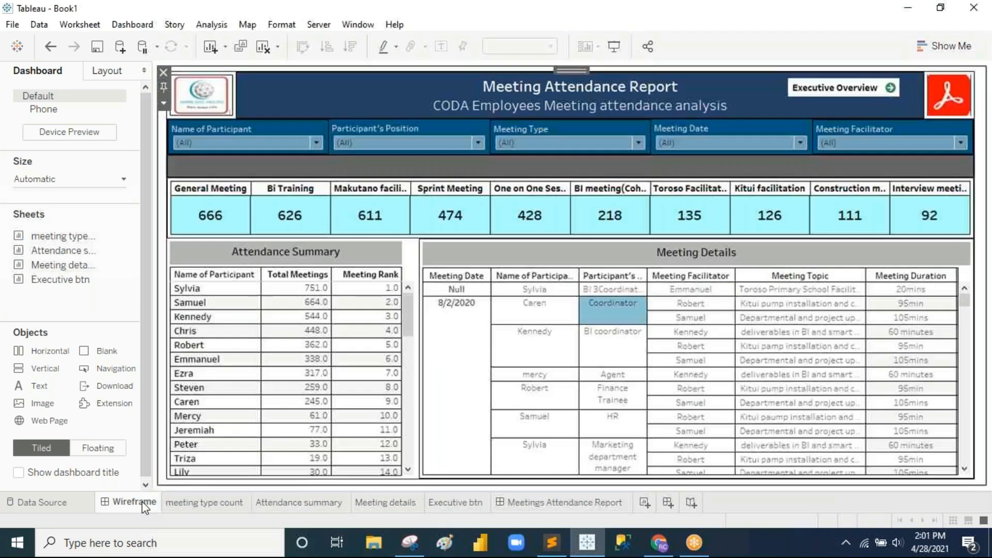
click(572, 506)
double_click(496, 315)
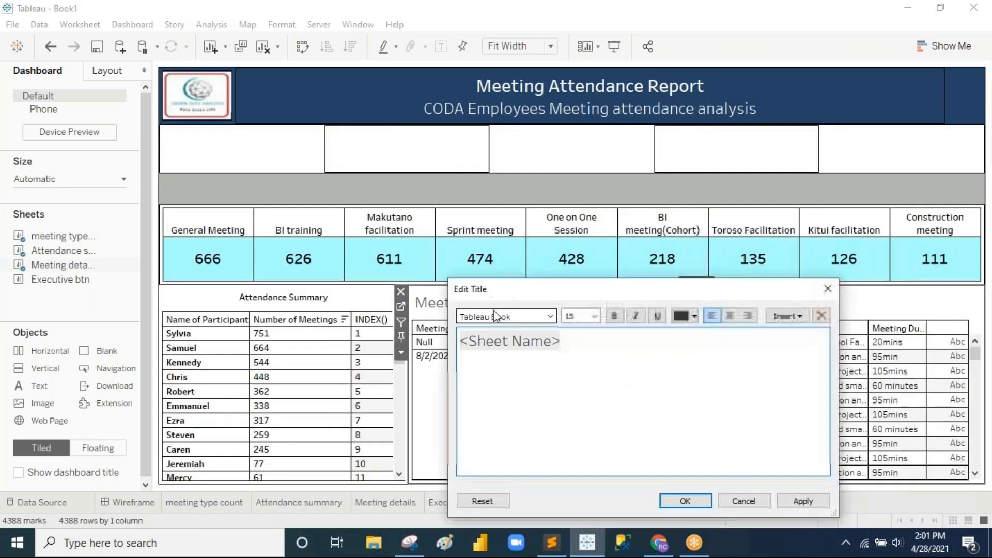
triple_click(570, 347)
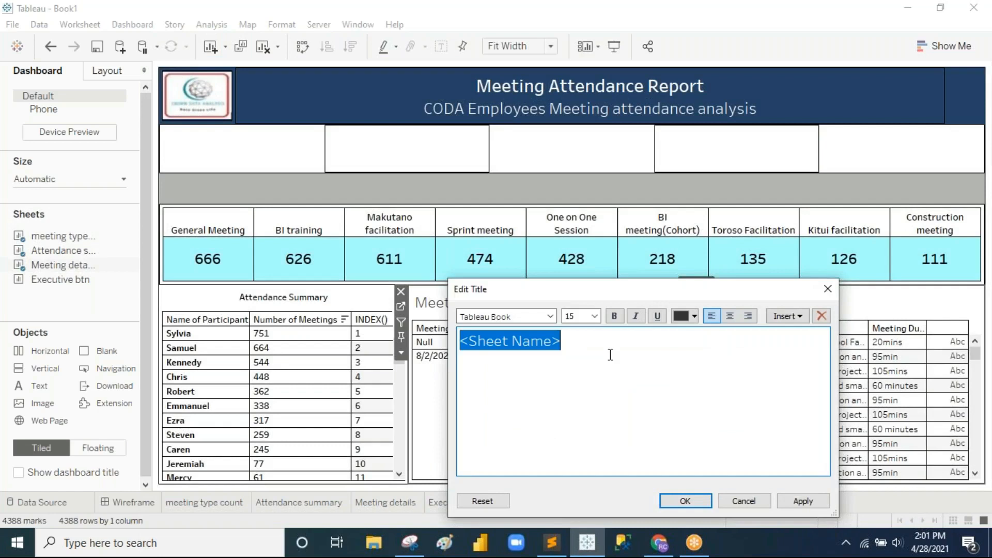
text(Meeting)
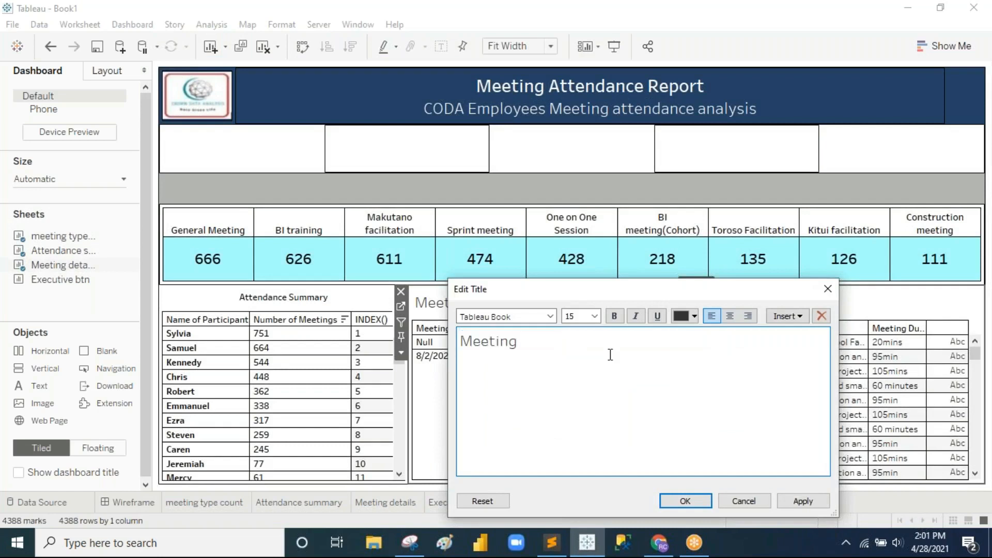
text( Details)
Step: Format the Meeting Details title as 9-point, black, centred and bold
triple_click(610, 355)
click(595, 316)
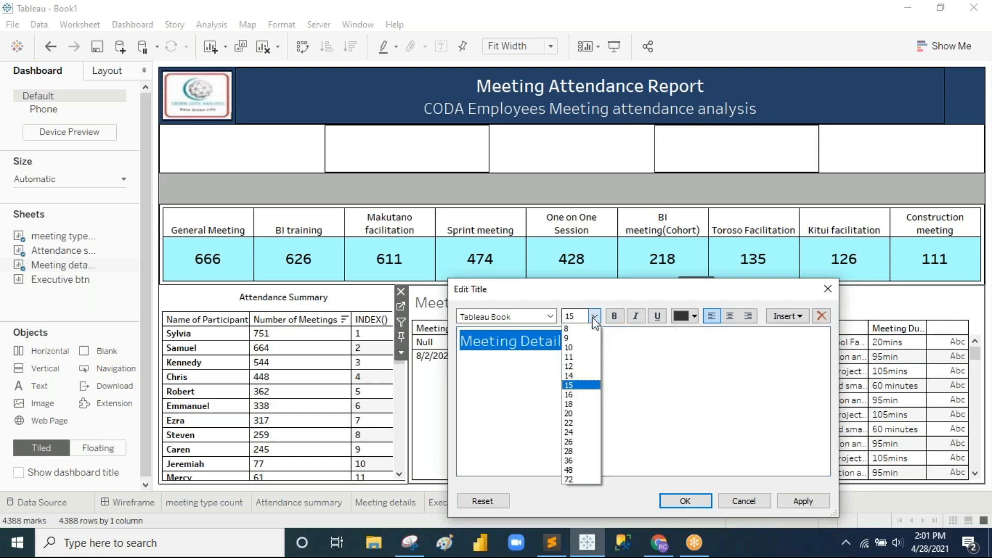
click(575, 340)
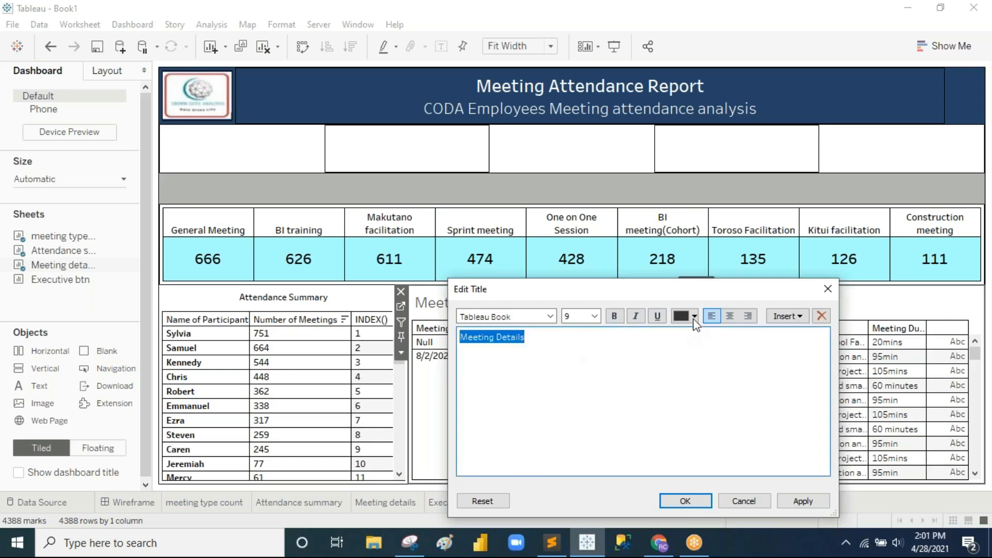
click(694, 316)
click(682, 331)
click(730, 316)
key(ctrl+b)
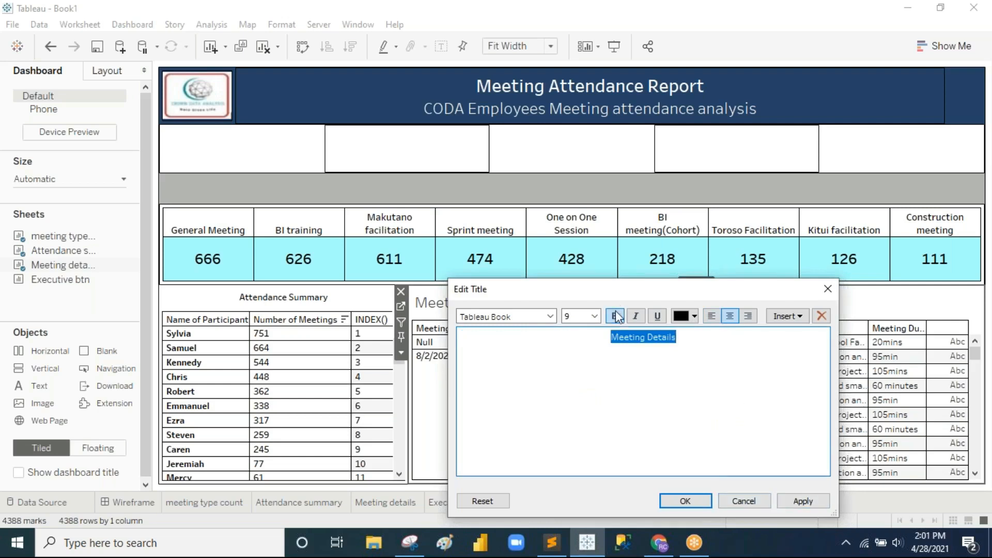
click(805, 497)
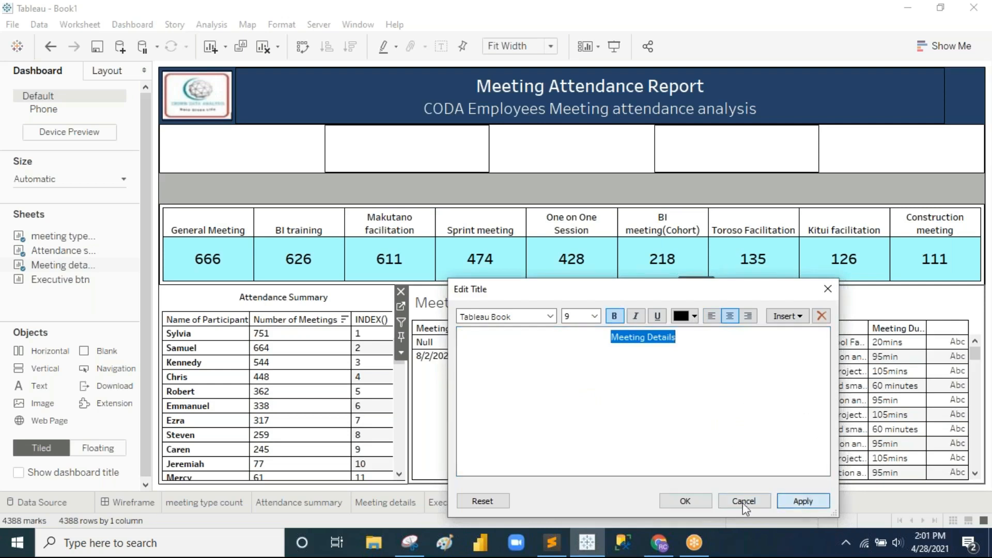
click(683, 502)
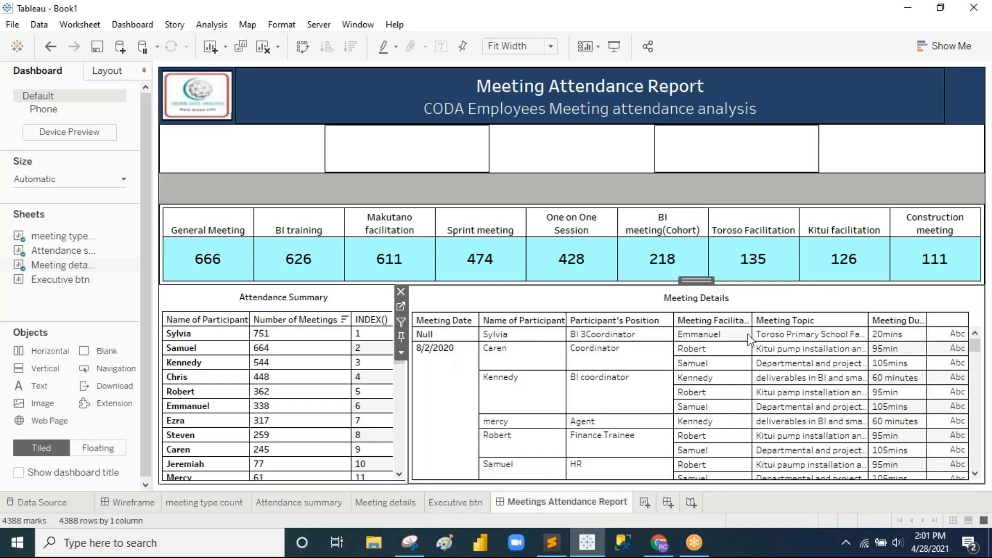
Step: Widen the Facilitator, Participant, Topic, Duration and Position columns of Meeting Details
drag(752, 334, 759, 334)
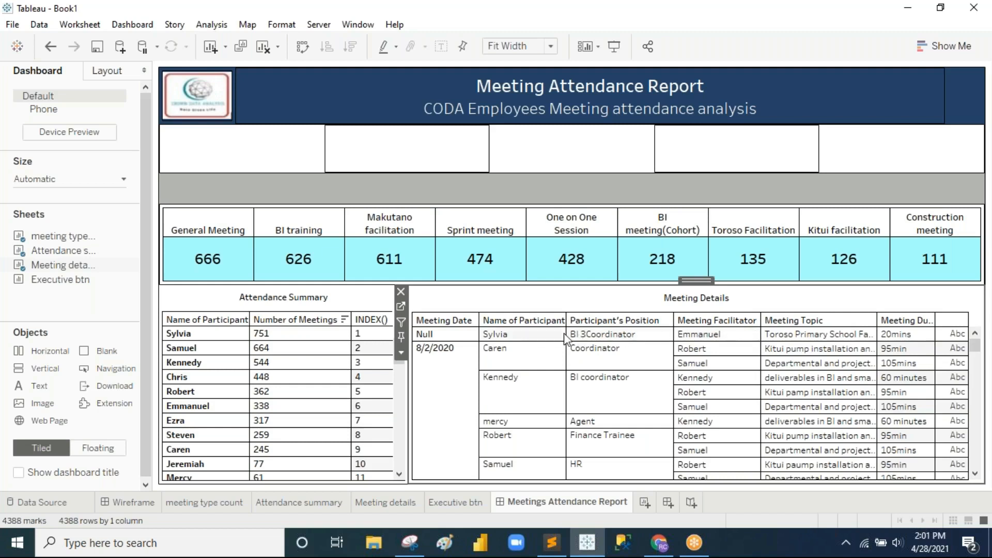
drag(567, 334, 567, 334)
drag(569, 334, 577, 333)
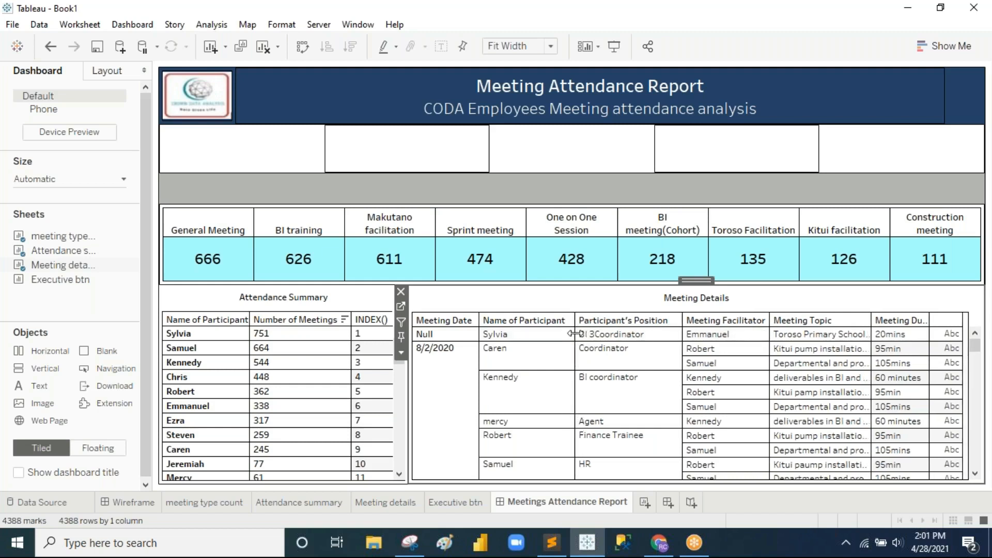
mouse_move(942, 344)
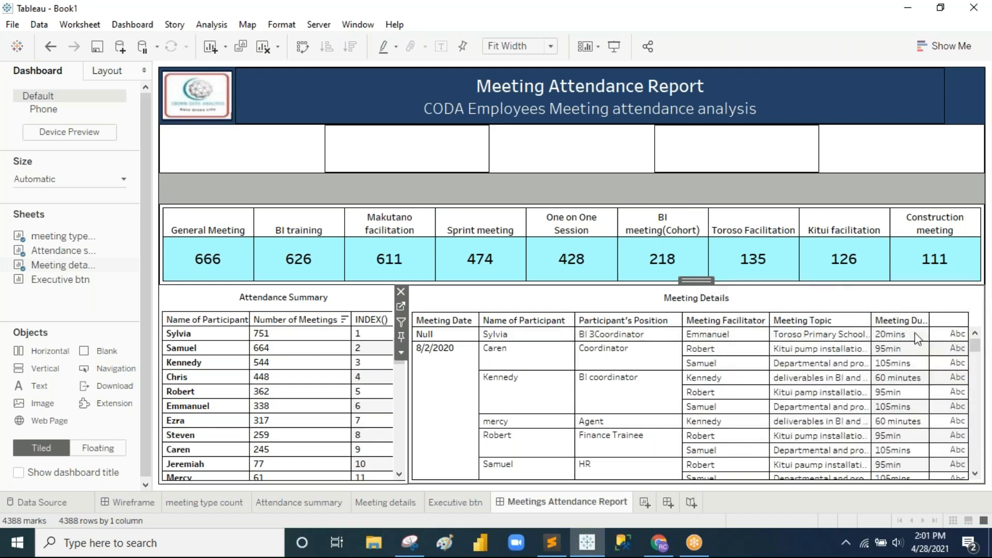
drag(871, 334, 878, 334)
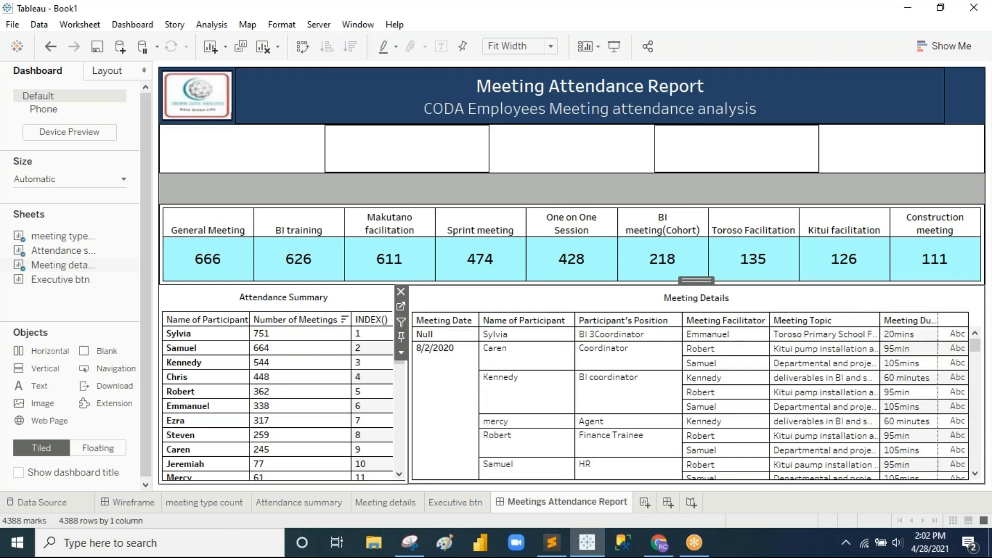
drag(938, 334, 948, 336)
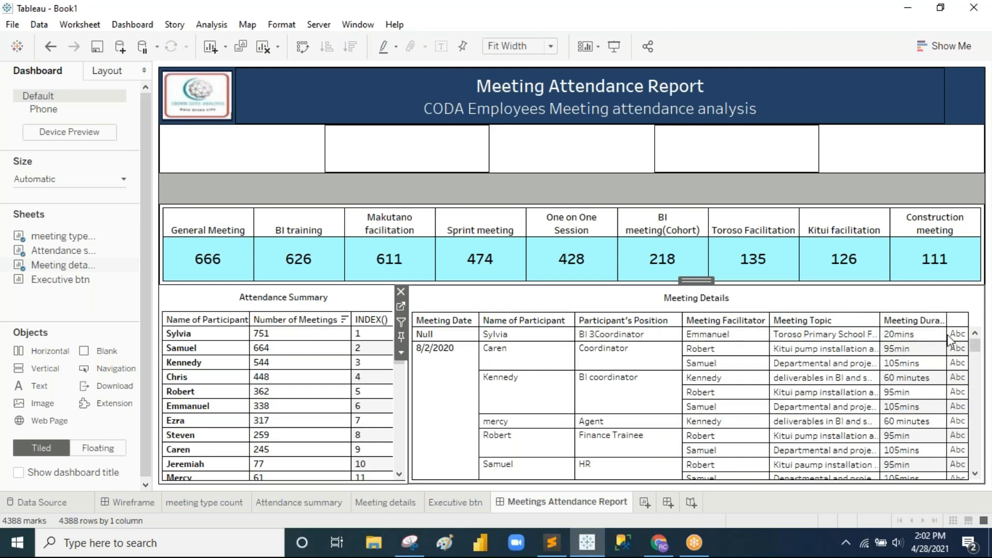
drag(947, 334, 956, 335)
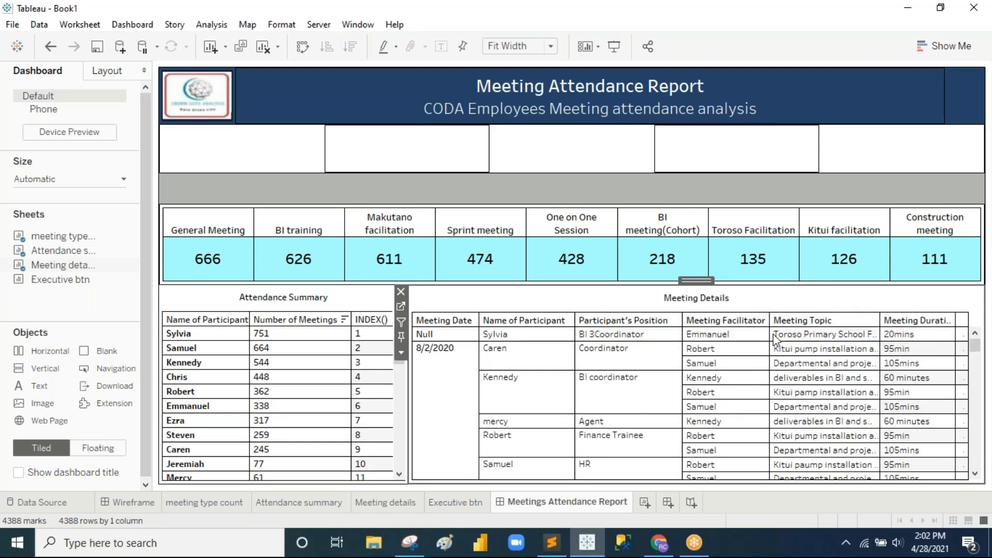
drag(770, 334, 775, 334)
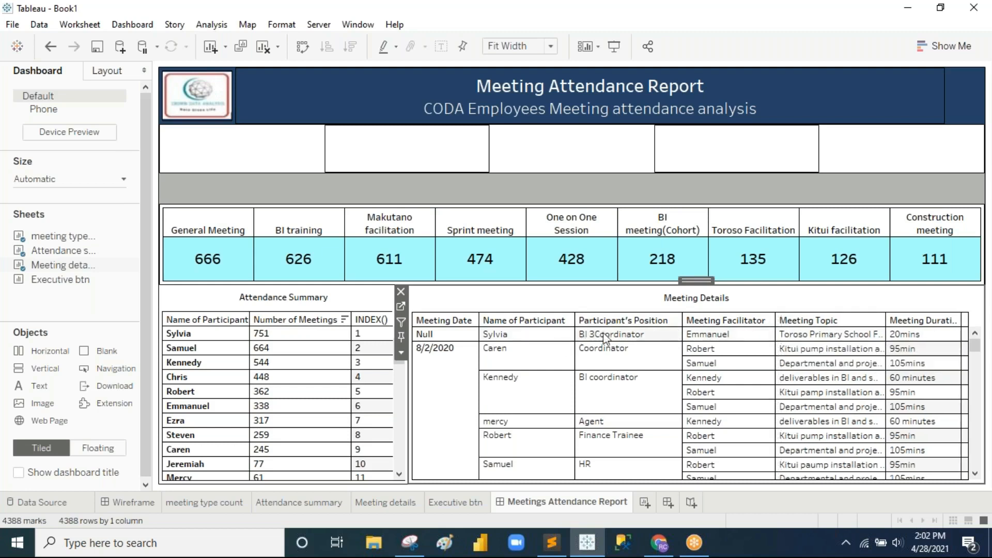
drag(682, 334, 687, 334)
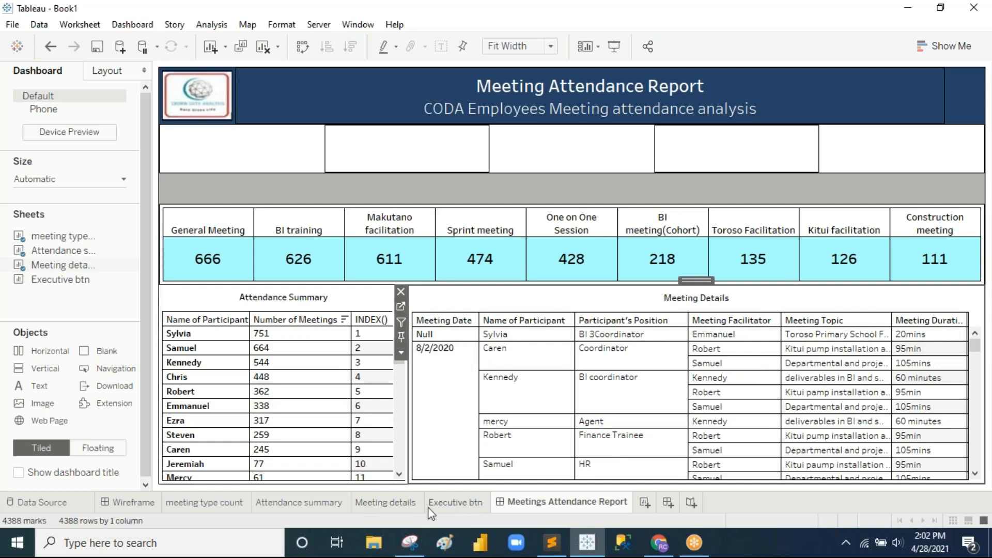
Step: Shade the Meeting Details worksheet title grey via Format Title
click(385, 503)
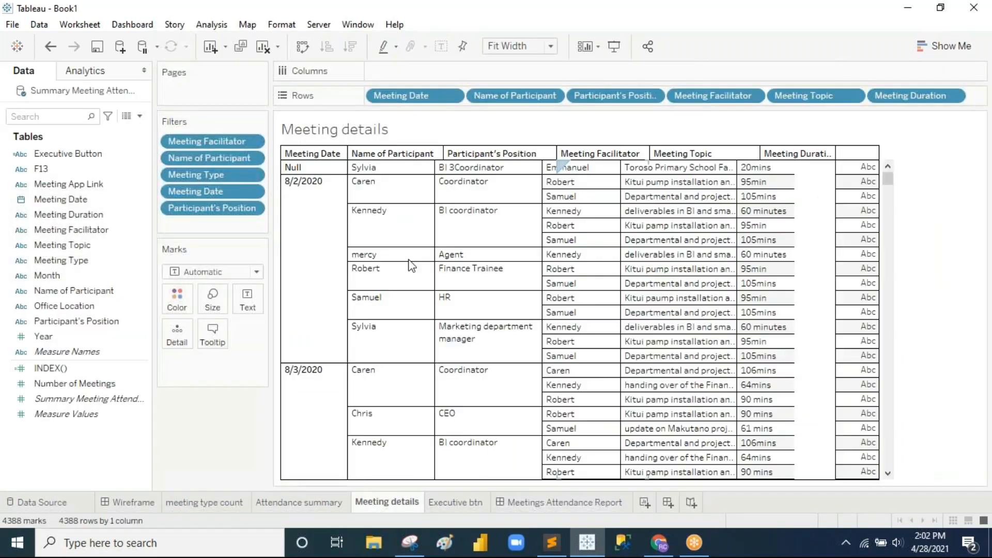
click(975, 122)
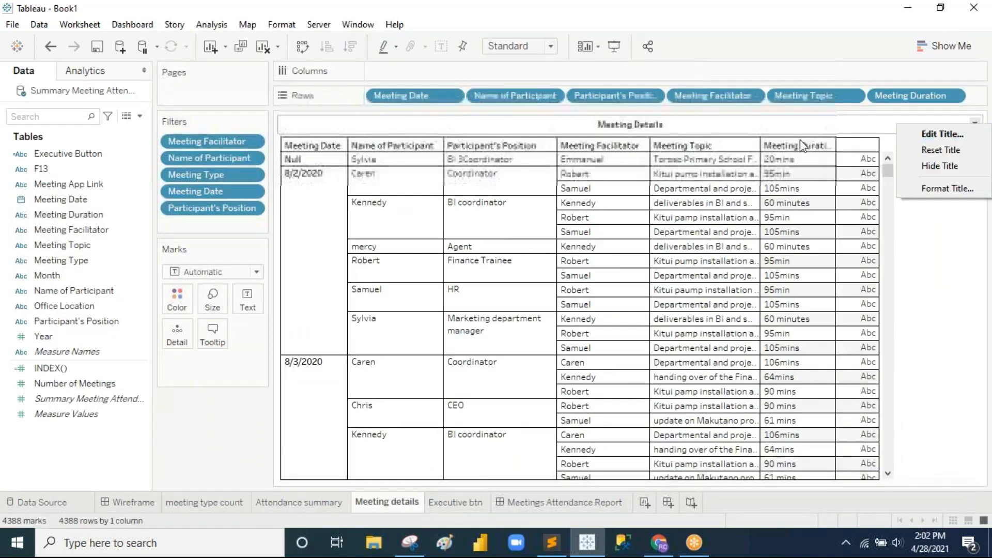
click(948, 189)
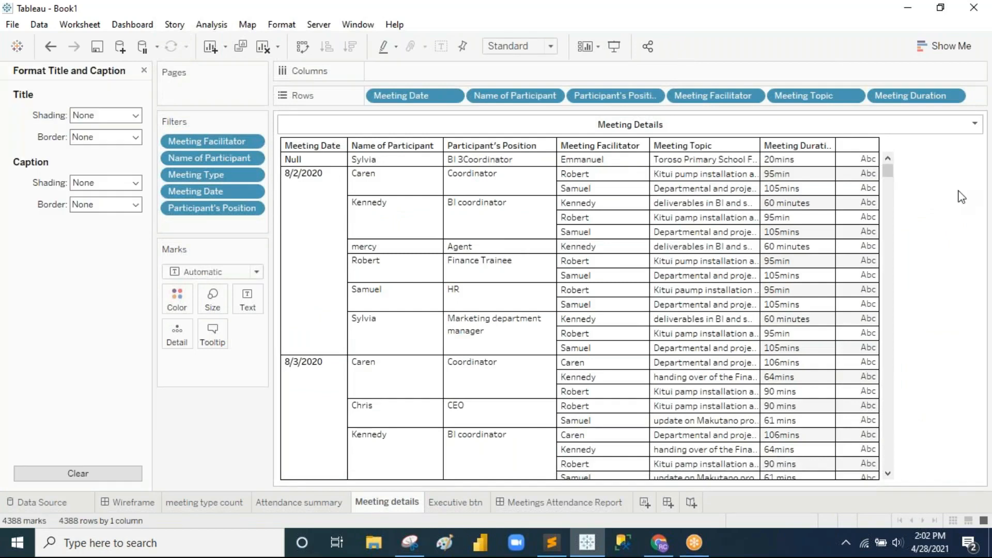
click(126, 118)
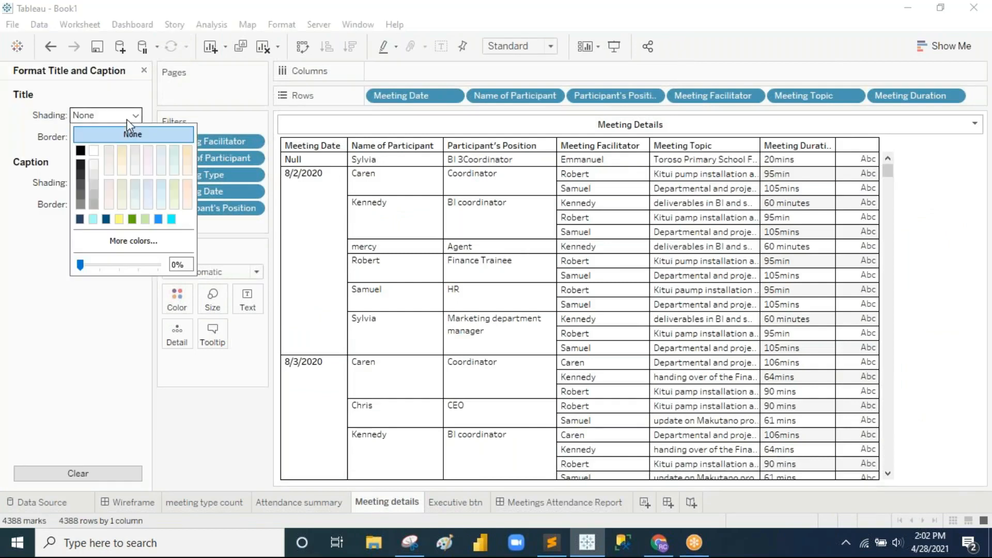
click(94, 196)
click(69, 324)
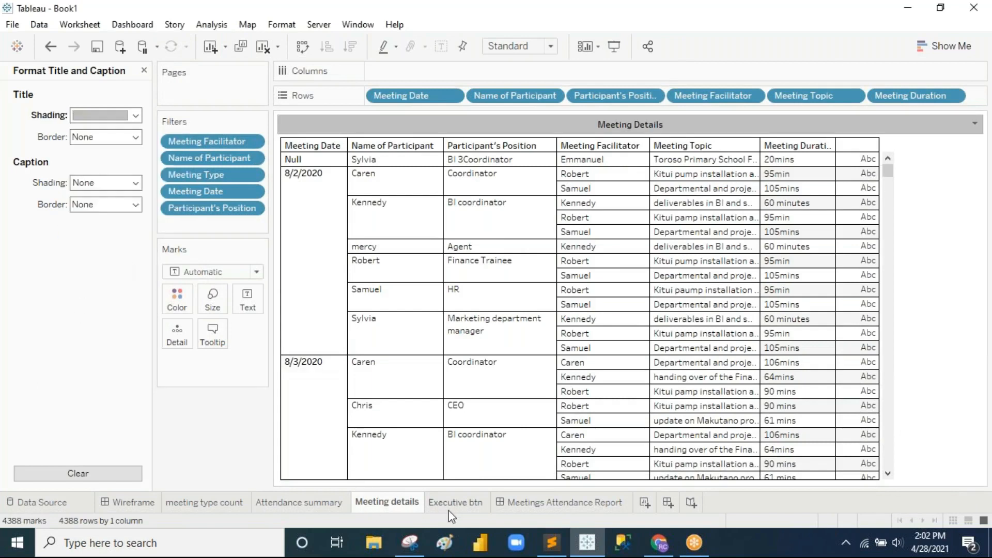
Step: Shade the Attendance Summary title grey and return to the report dashboard
click(287, 507)
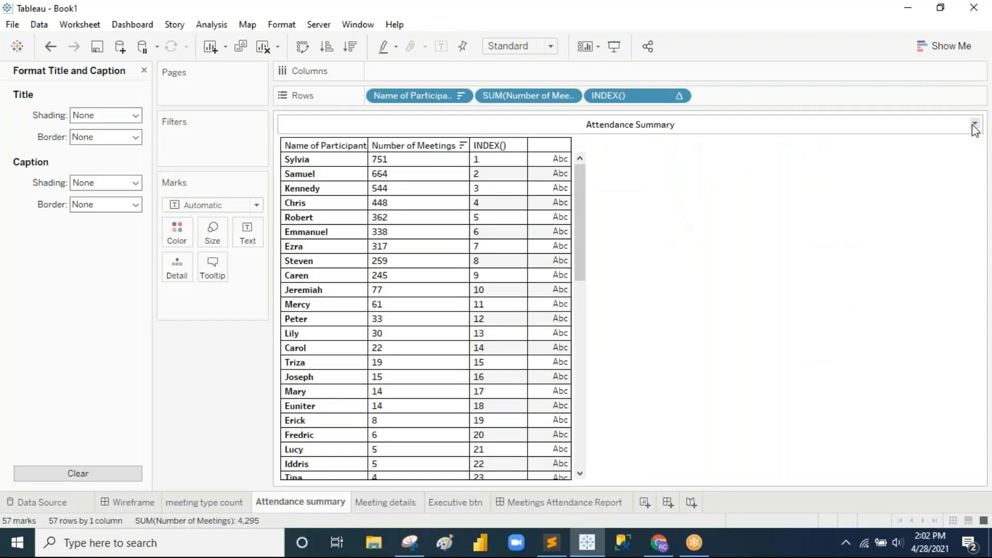
click(136, 115)
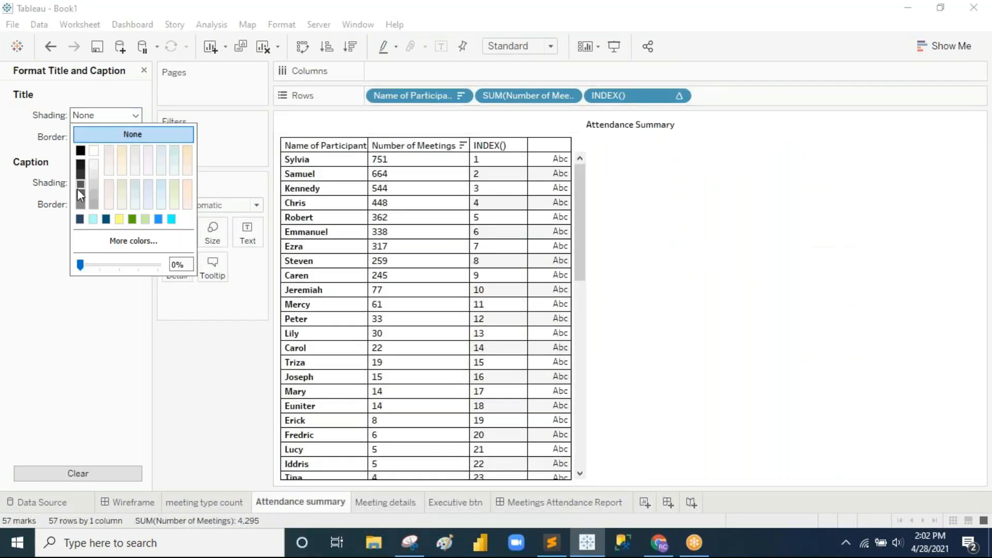
click(93, 195)
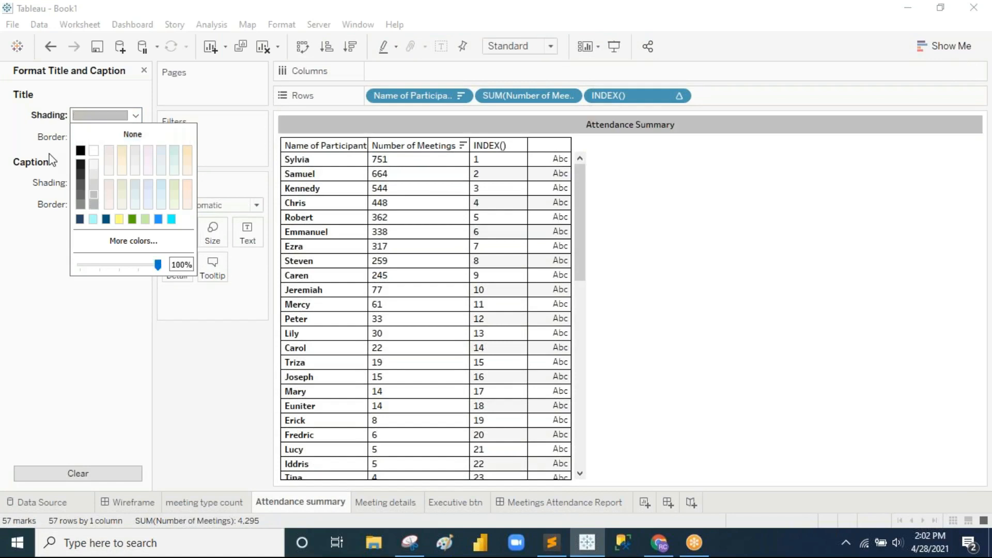
click(51, 161)
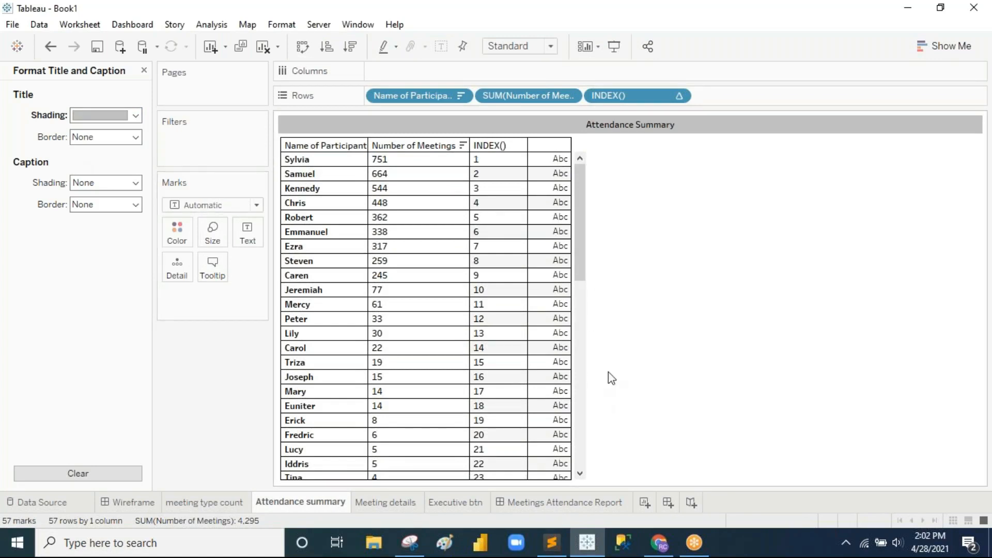
click(593, 509)
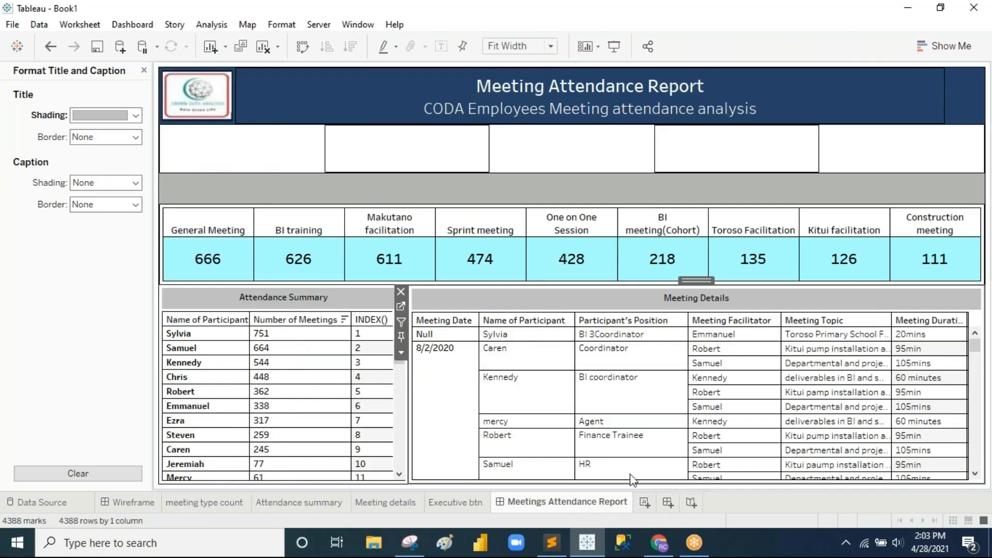
Step: Give the Meeting Details and Attendance Summary titles a thin border line
click(135, 137)
click(88, 233)
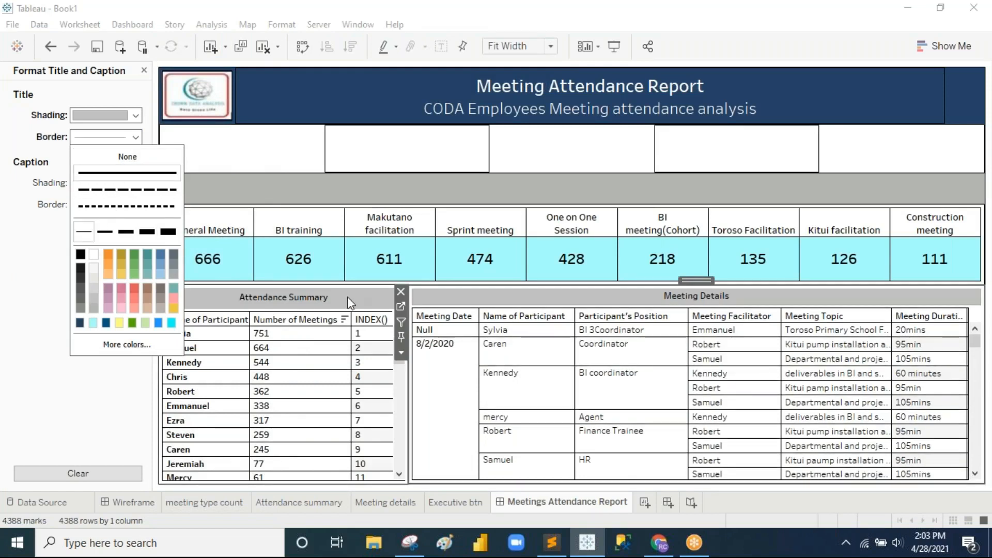
click(346, 297)
click(135, 137)
click(89, 232)
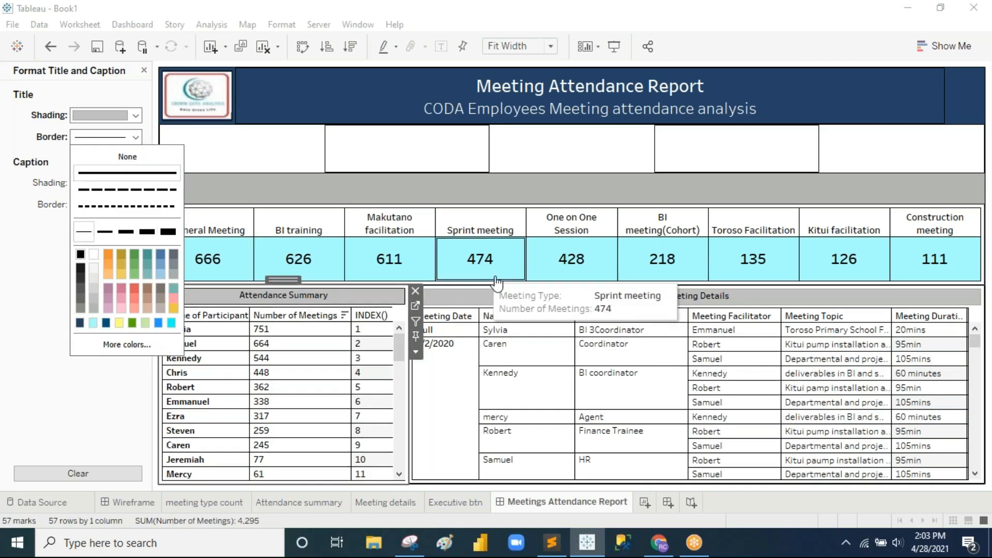
Step: Make the Meeting Details title border black, comparing against the Wireframe layout
click(537, 305)
click(135, 137)
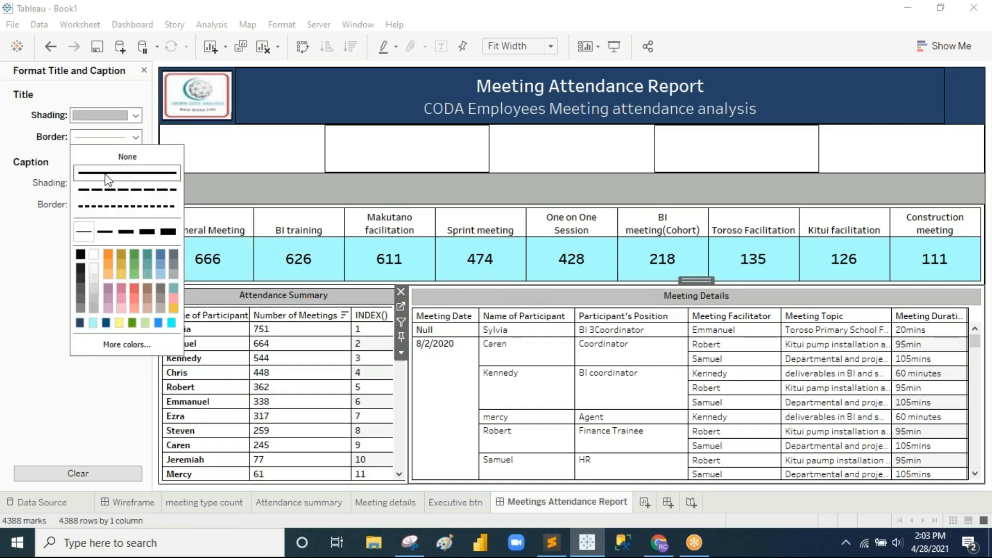
click(81, 256)
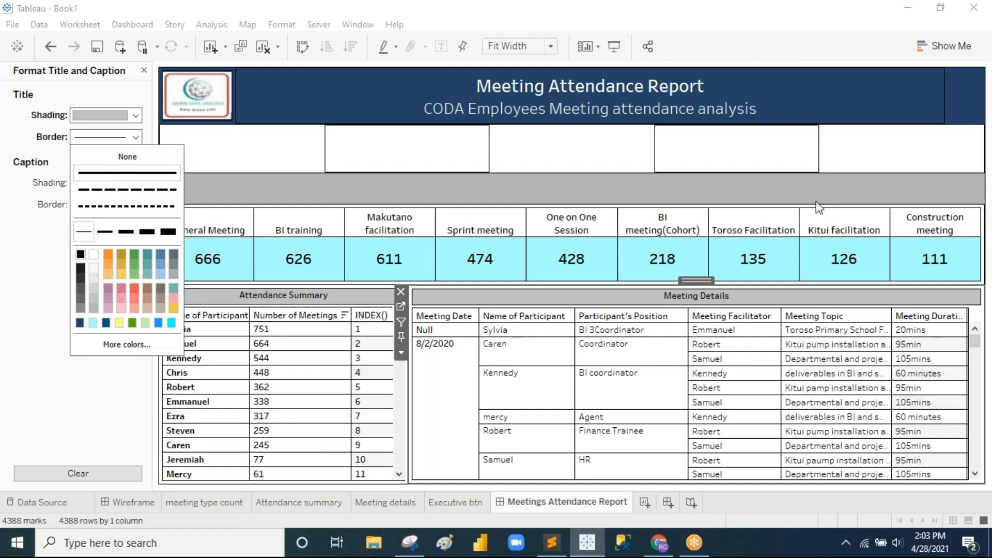
click(80, 398)
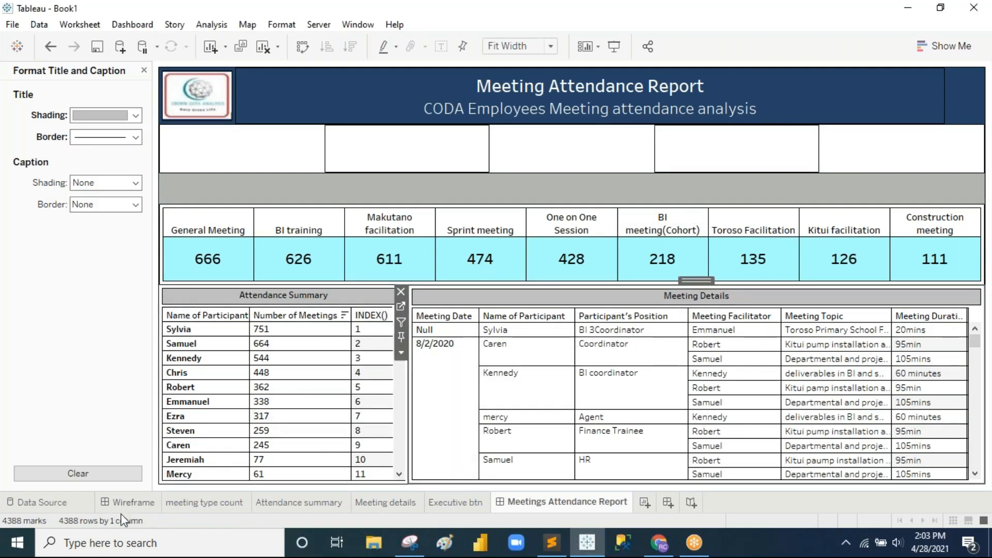
click(131, 504)
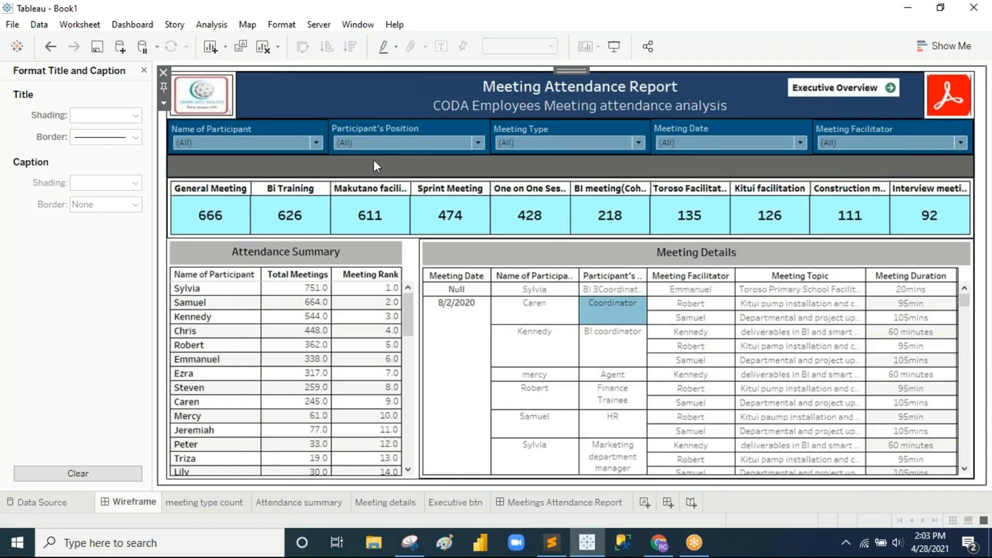
click(544, 502)
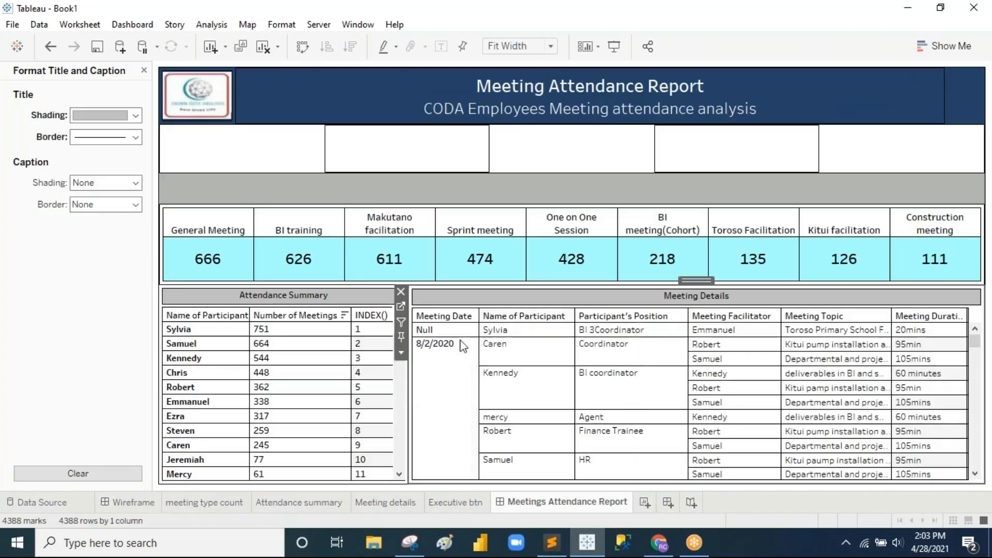
click(401, 354)
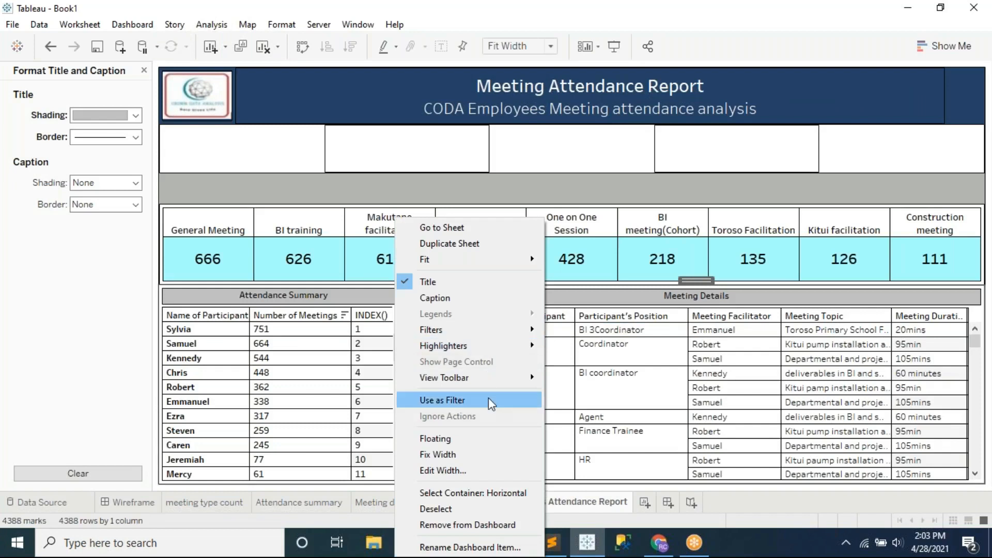
Step: Add a Name of Participant filter in a new horizontal container row below the title
mouse_move(527, 329)
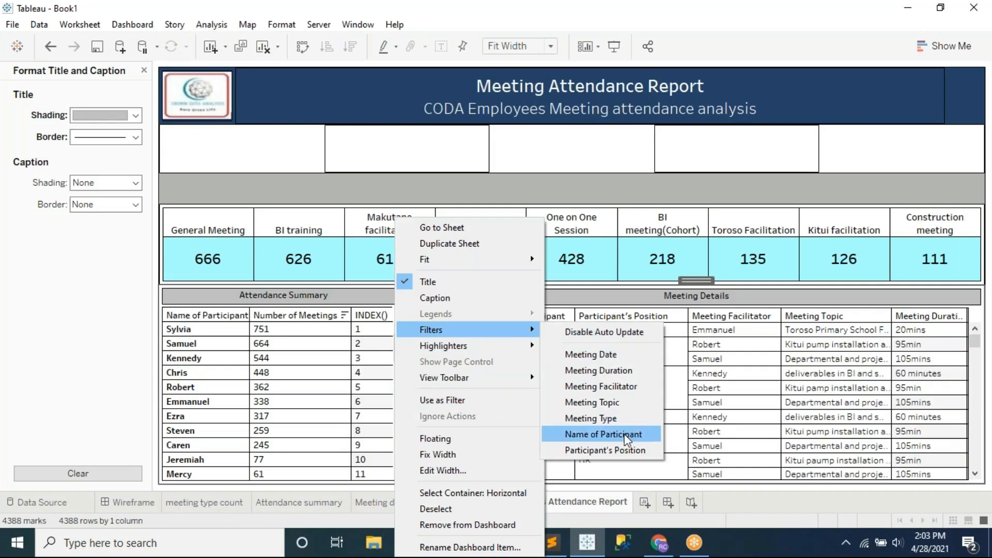
click(605, 435)
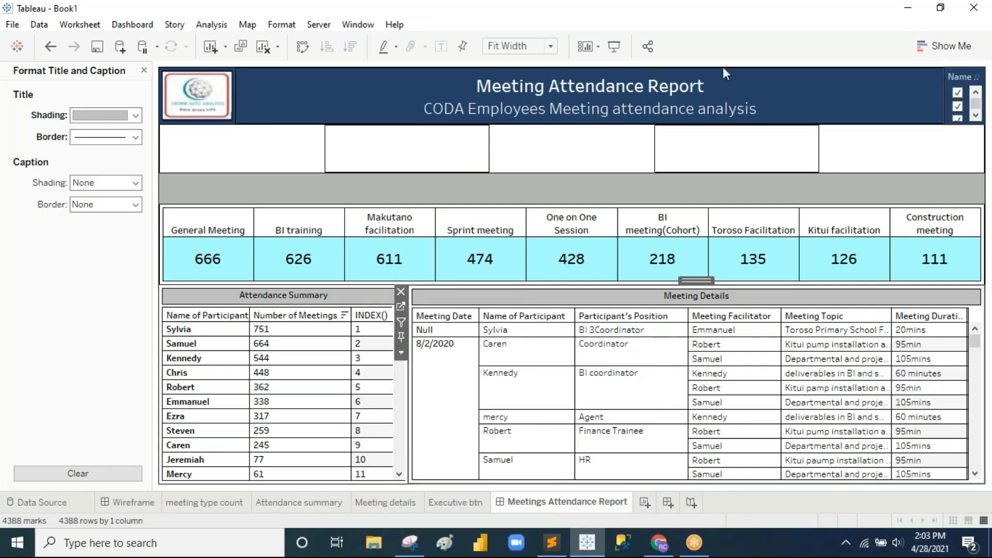
click(146, 70)
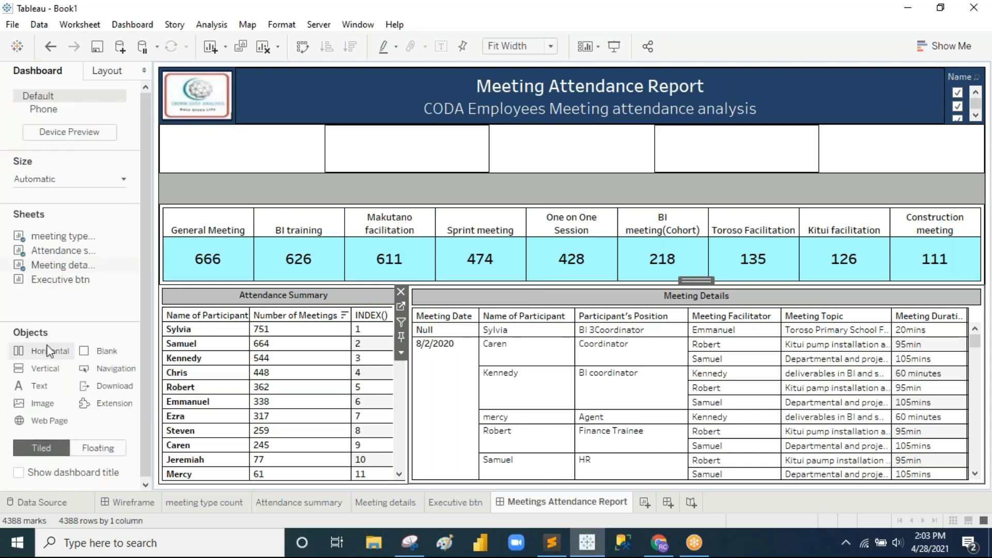
drag(46, 354, 943, 95)
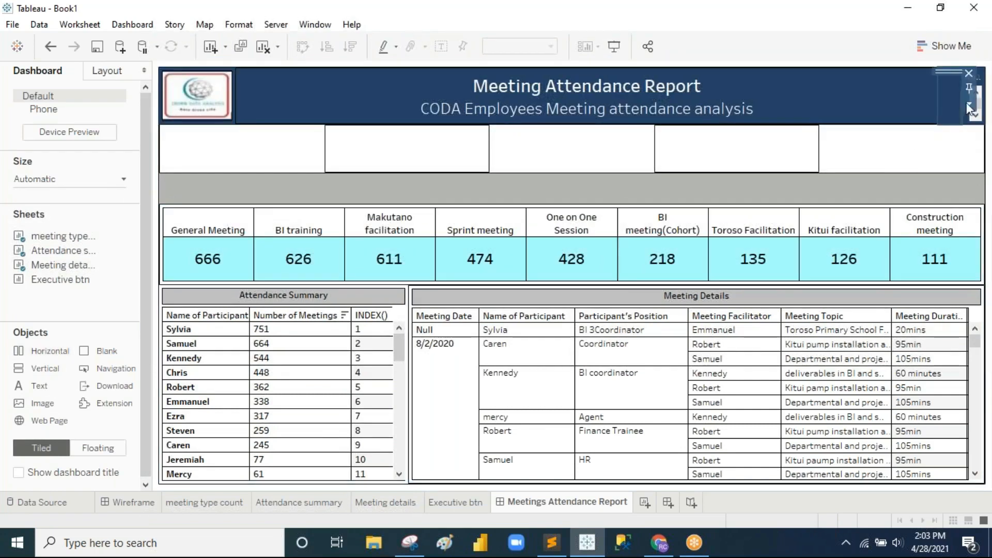
click(978, 117)
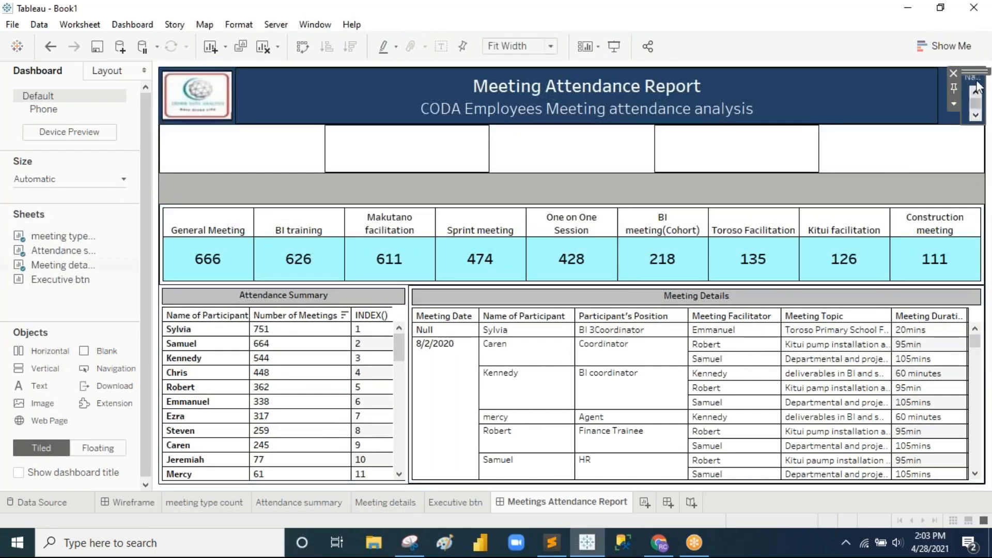
drag(972, 71, 289, 143)
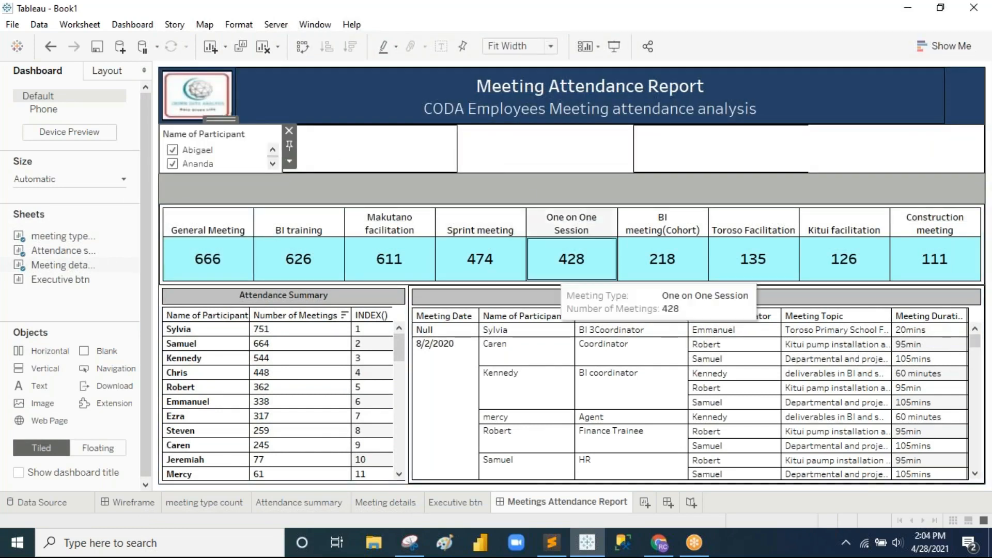
Step: Add a Participant's Position filter beside the Name filter, checking the Wireframe layout
click(496, 375)
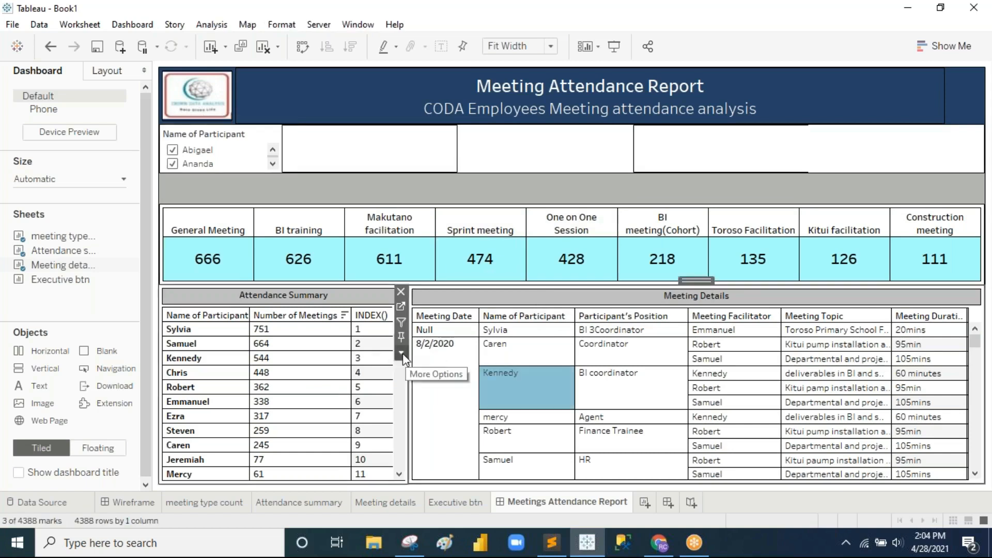
click(401, 353)
mouse_move(487, 331)
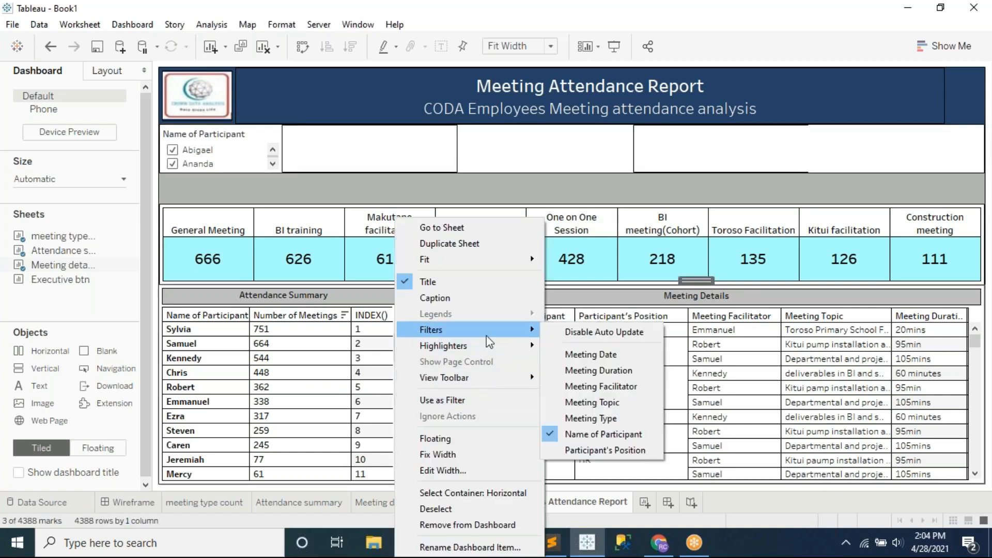
click(620, 451)
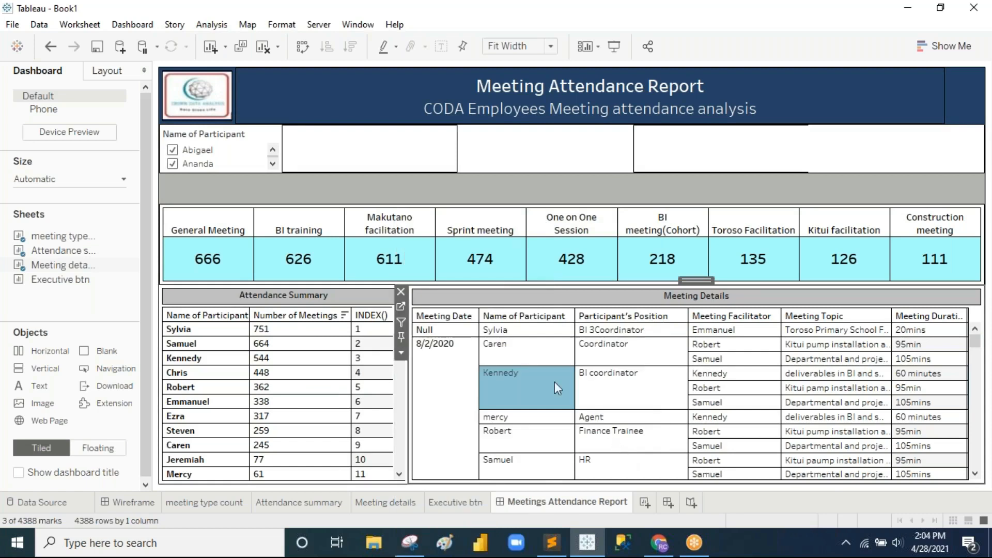
drag(280, 140, 385, 157)
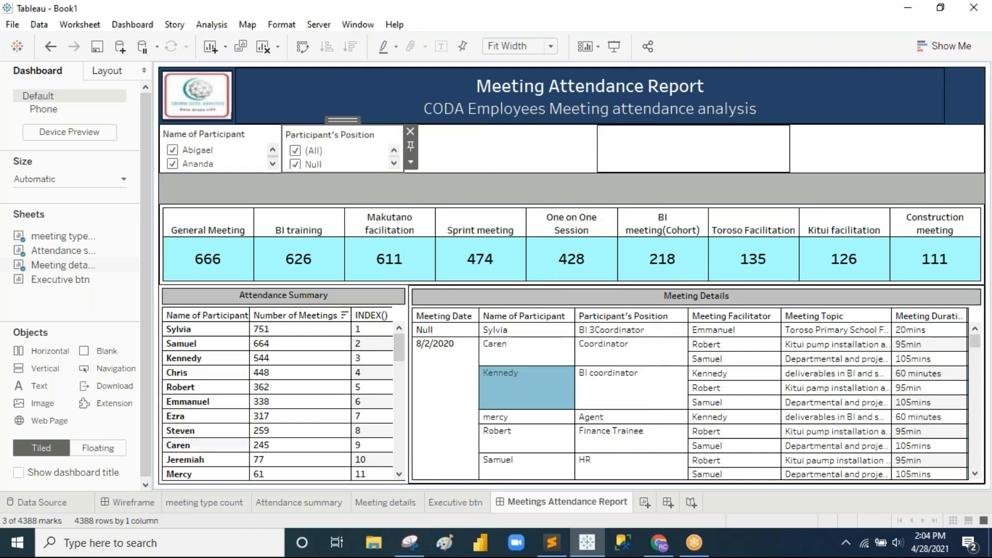
click(129, 502)
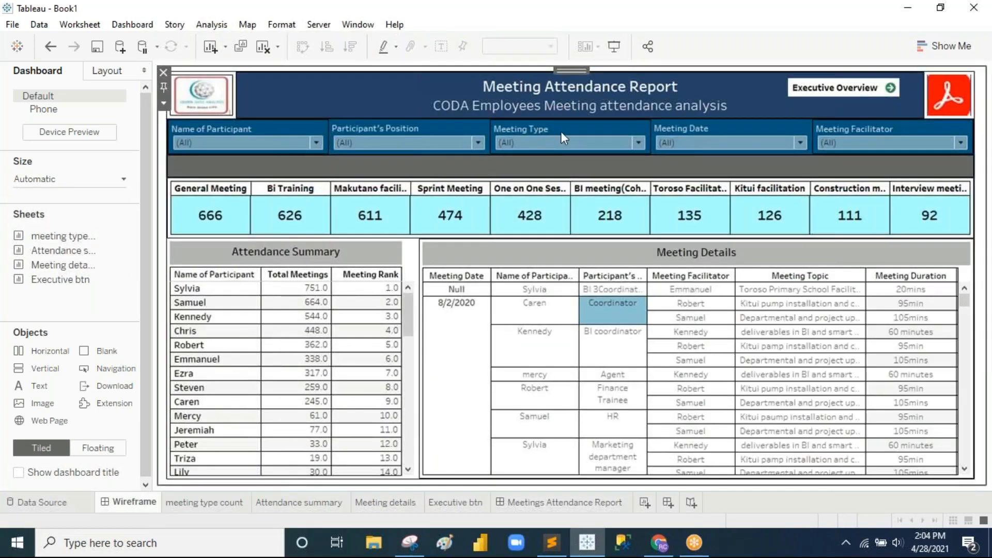
click(556, 503)
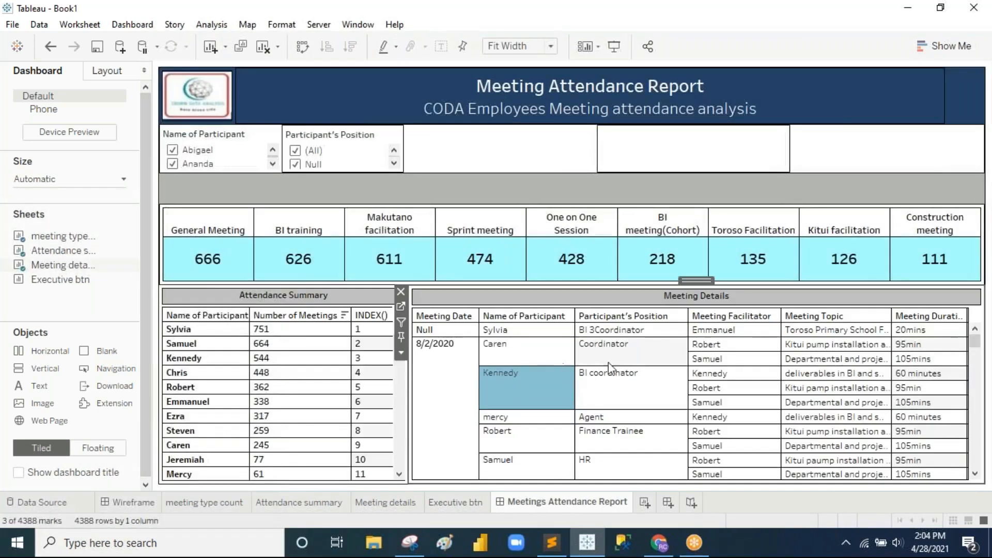
Step: Add a Meeting Type filter after Participant's Position in the filter row
click(609, 362)
click(401, 341)
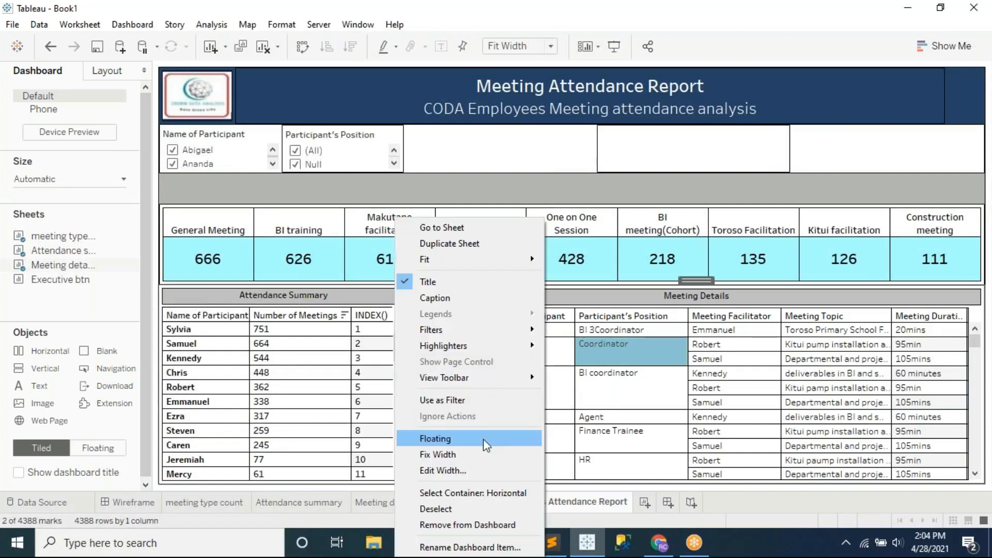
mouse_move(477, 335)
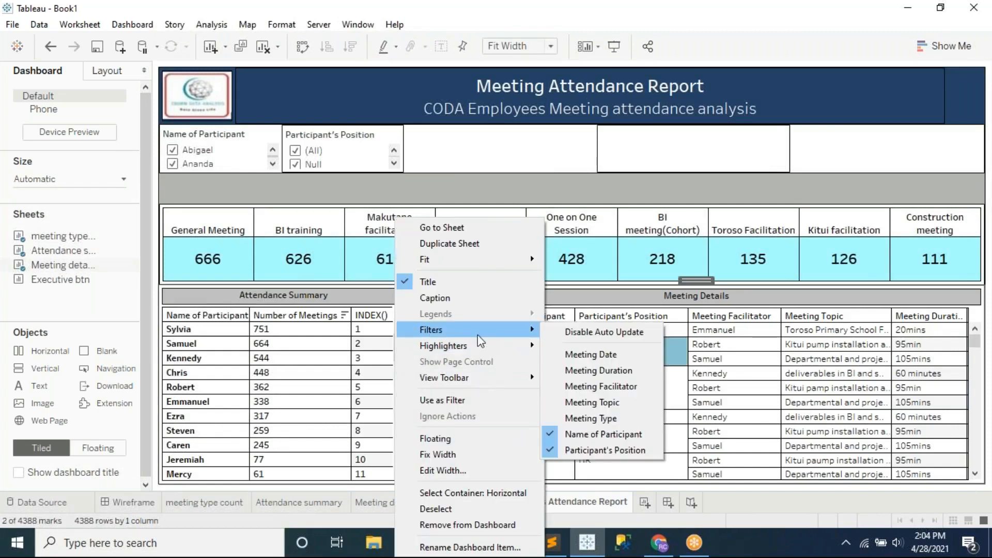
click(612, 418)
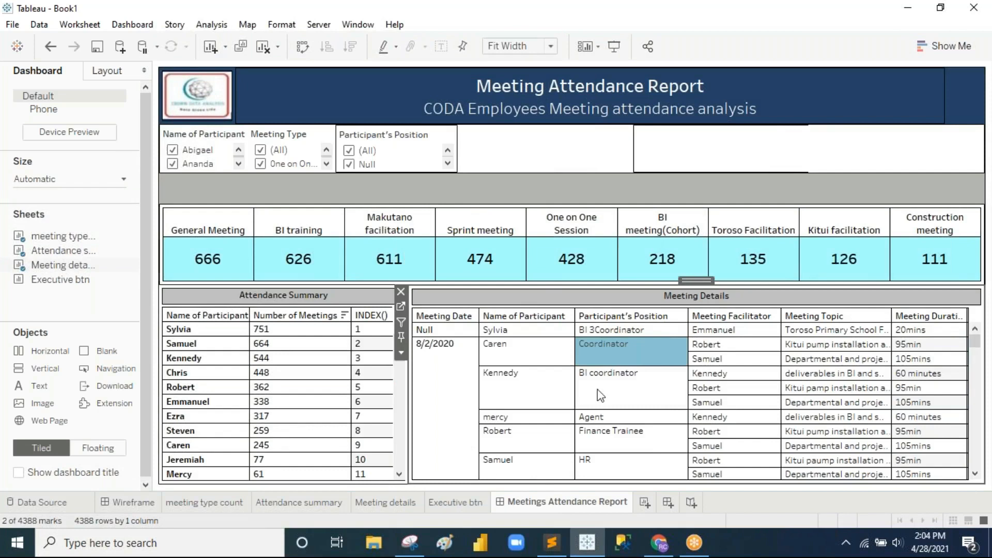
click(298, 139)
drag(349, 122, 503, 150)
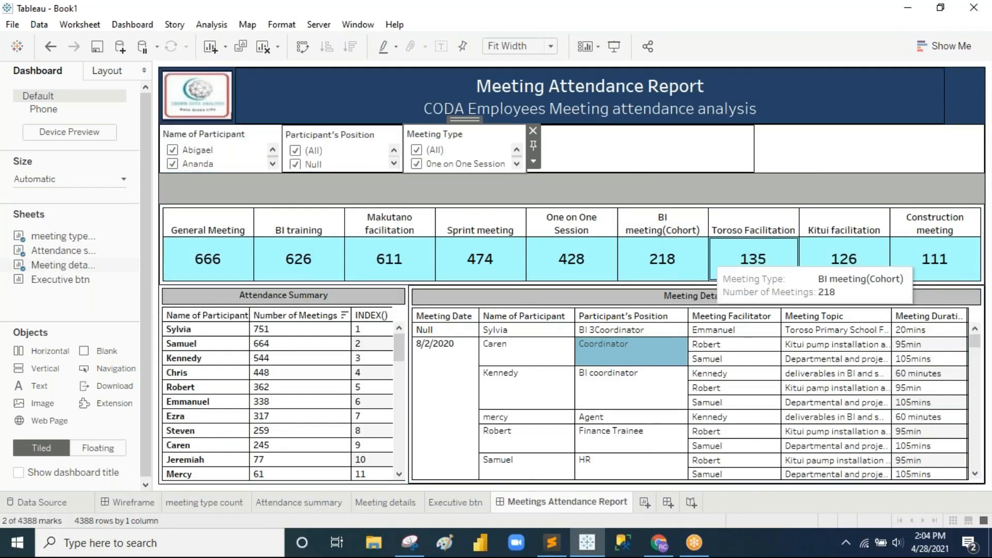
Step: Add a Meeting Date filter after Meeting Type, comparing against the Wireframe layout
click(501, 358)
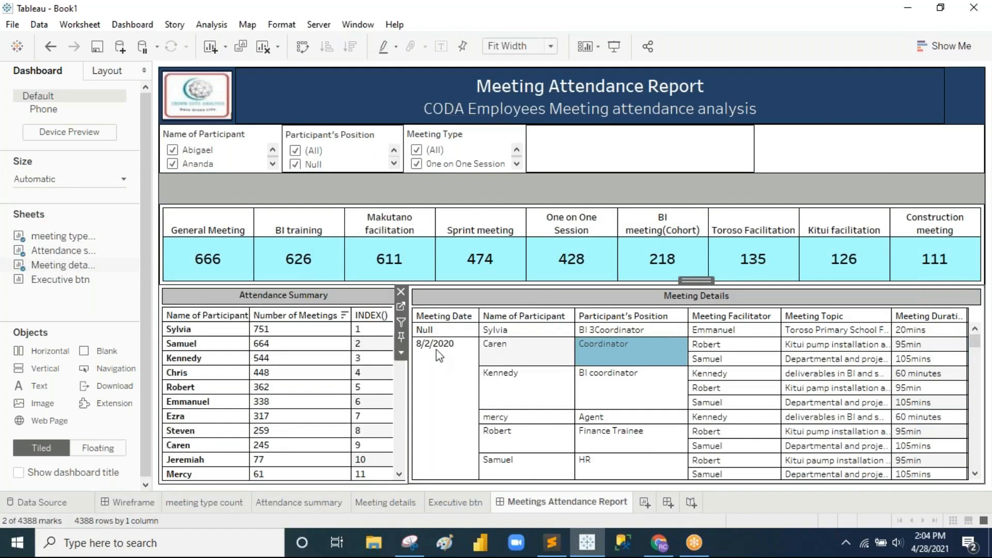
click(401, 354)
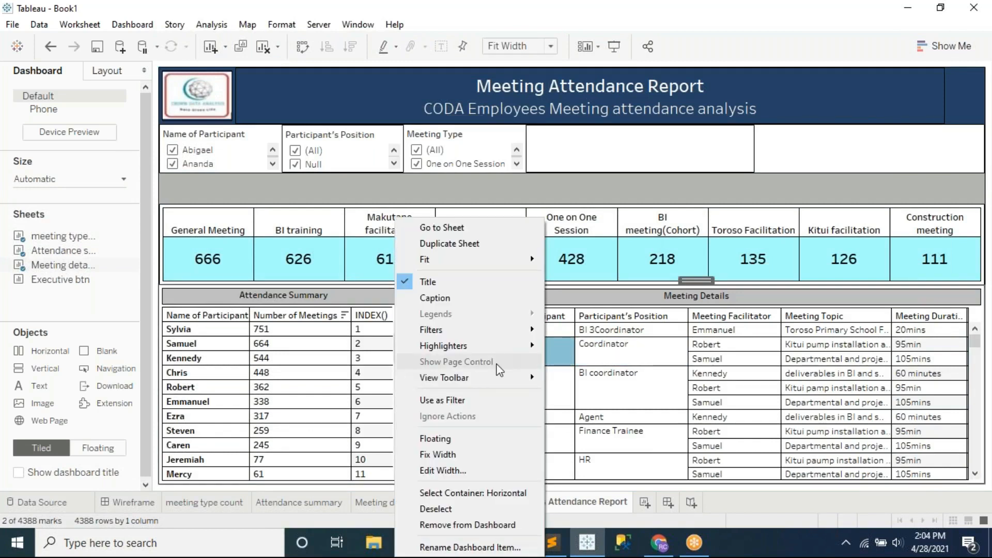
mouse_move(515, 333)
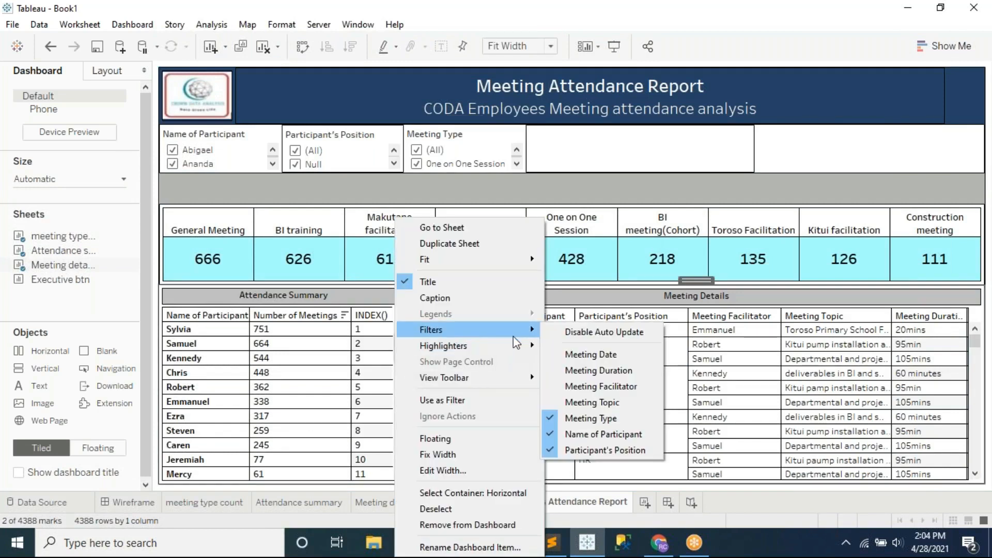
click(599, 354)
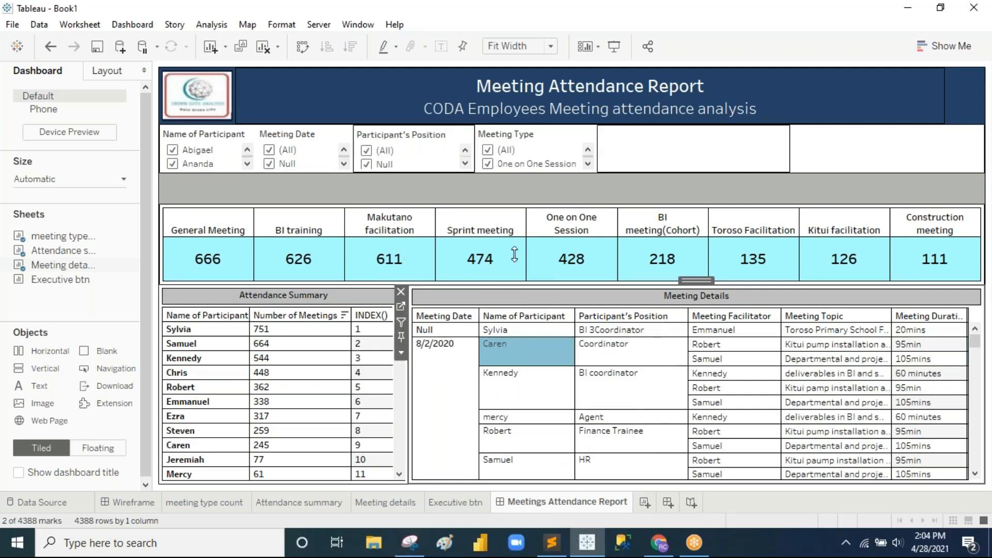
click(319, 135)
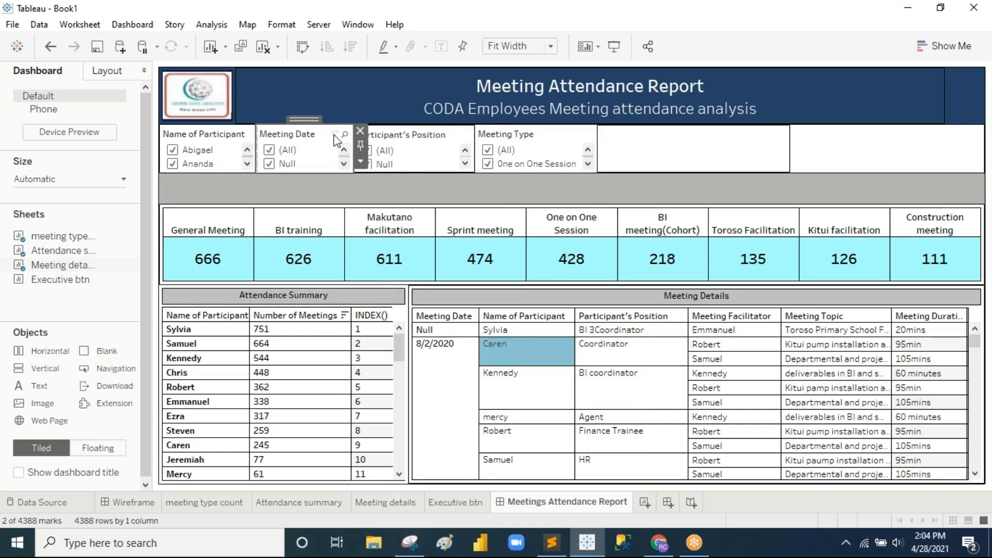
drag(577, 137, 623, 142)
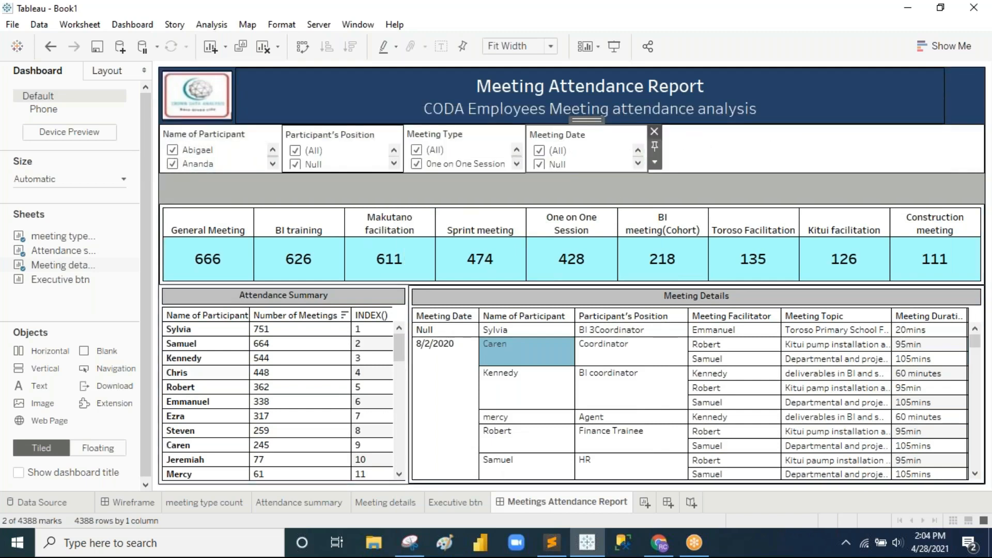
click(119, 500)
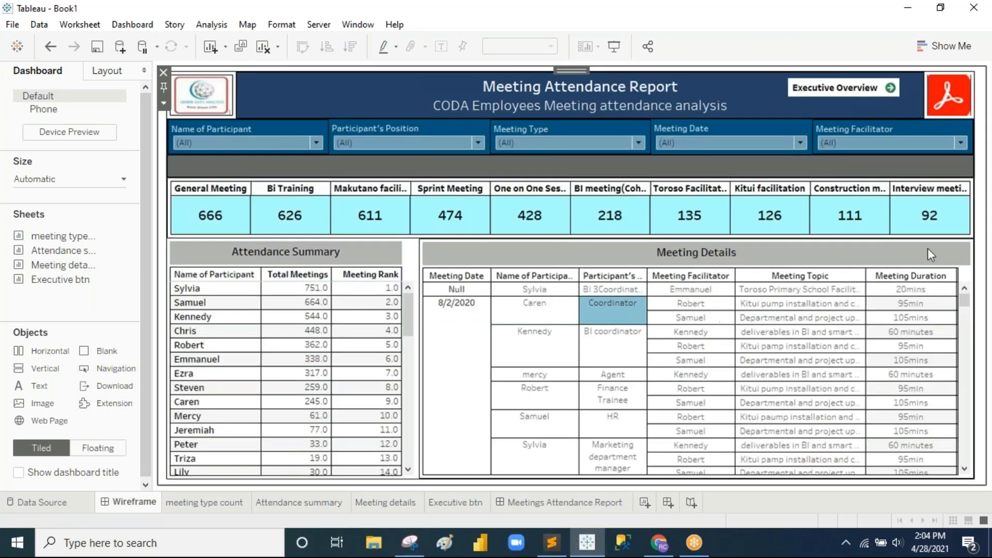
click(588, 501)
Step: Add a Meeting Facilitator filter at the end of the filter row
click(625, 387)
click(406, 354)
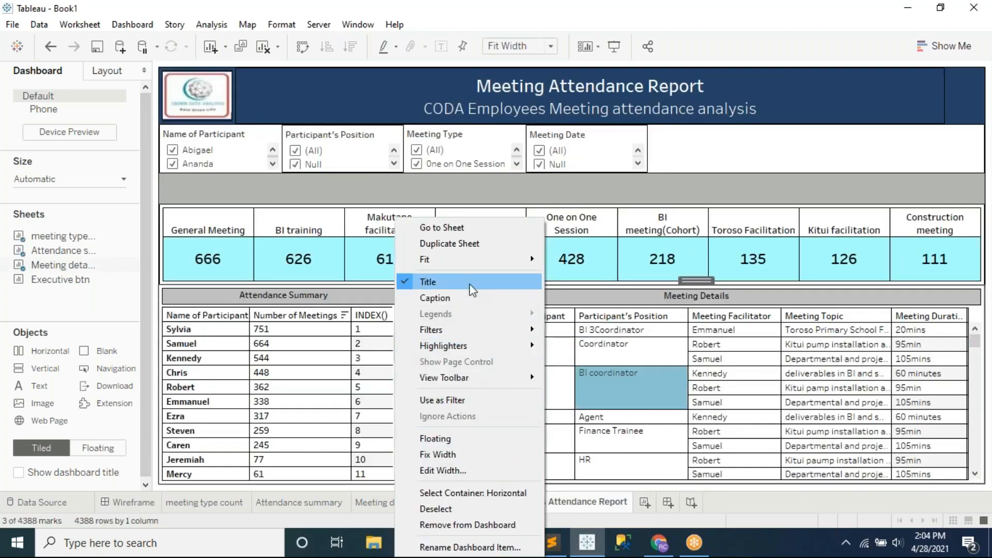
mouse_move(486, 330)
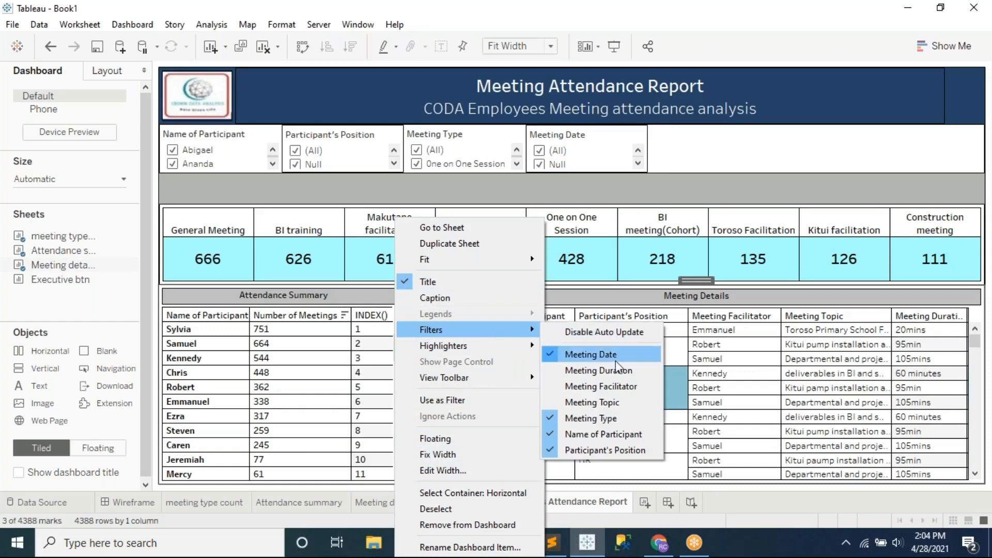
click(619, 388)
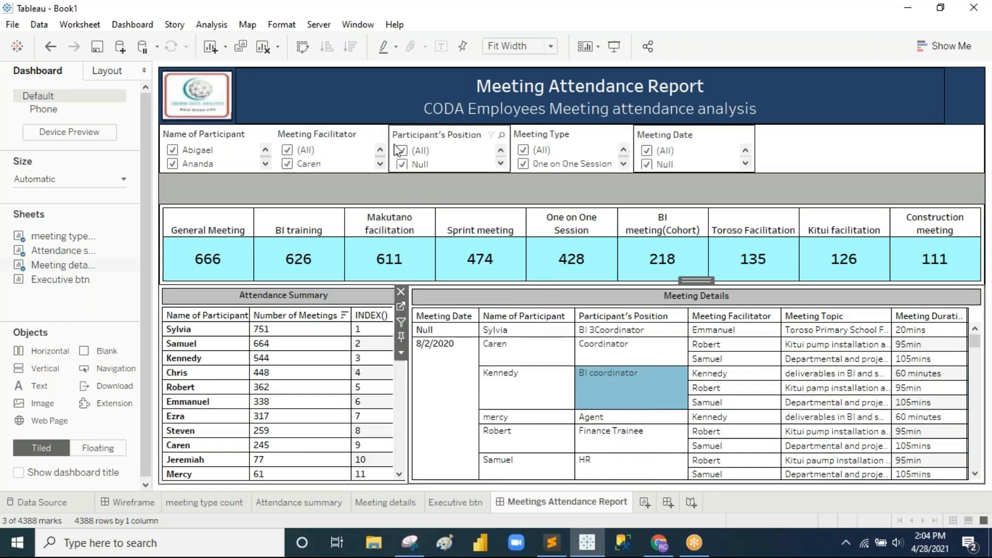
click(344, 149)
drag(331, 120, 802, 144)
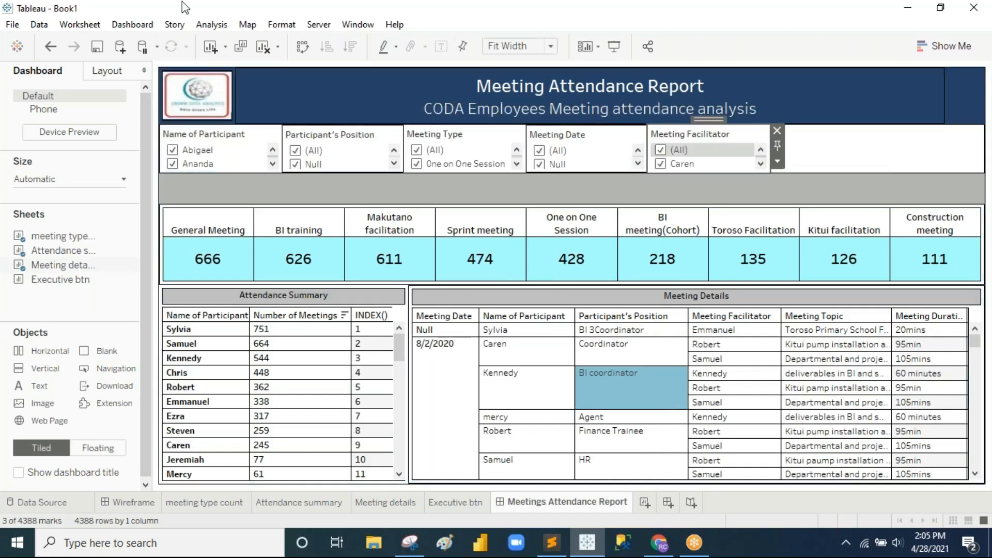
click(108, 75)
Step: Distribute the filter row's horizontal container contents evenly across the full width
click(21, 371)
click(35, 391)
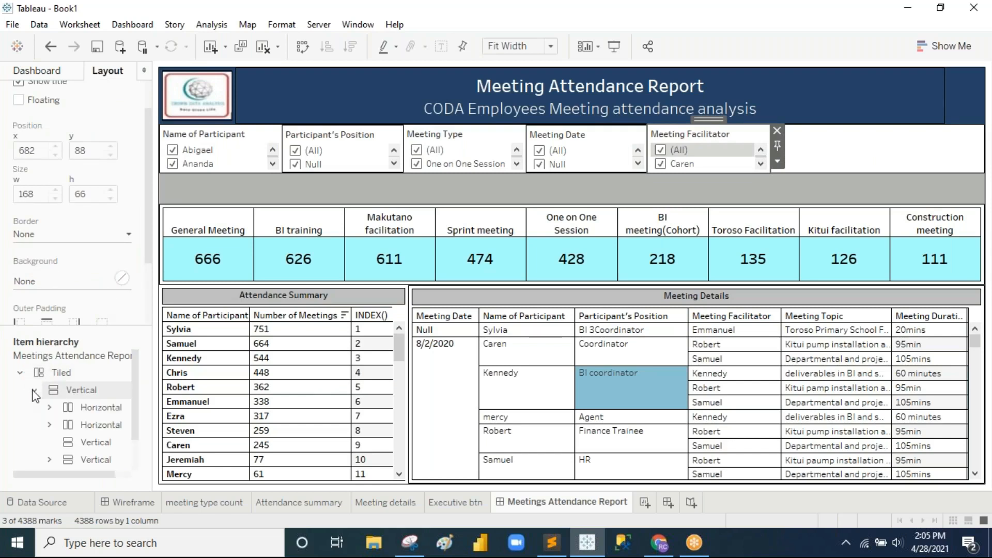
click(90, 409)
click(98, 424)
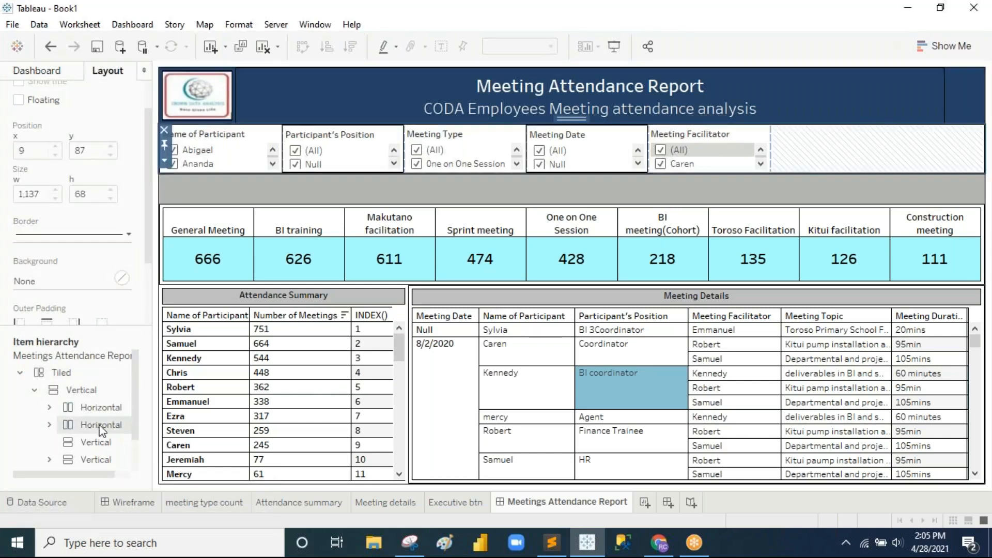
right_click(99, 421)
click(136, 282)
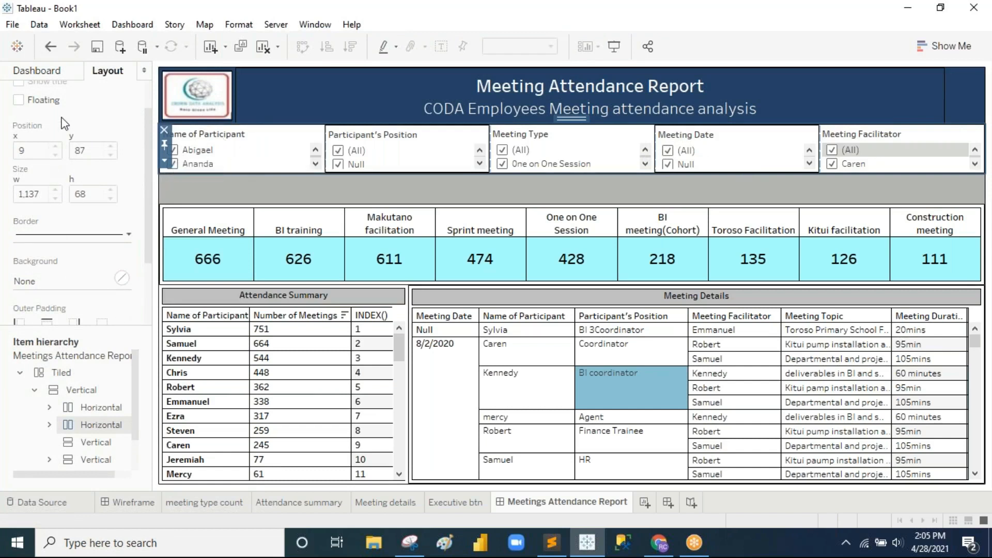
click(55, 74)
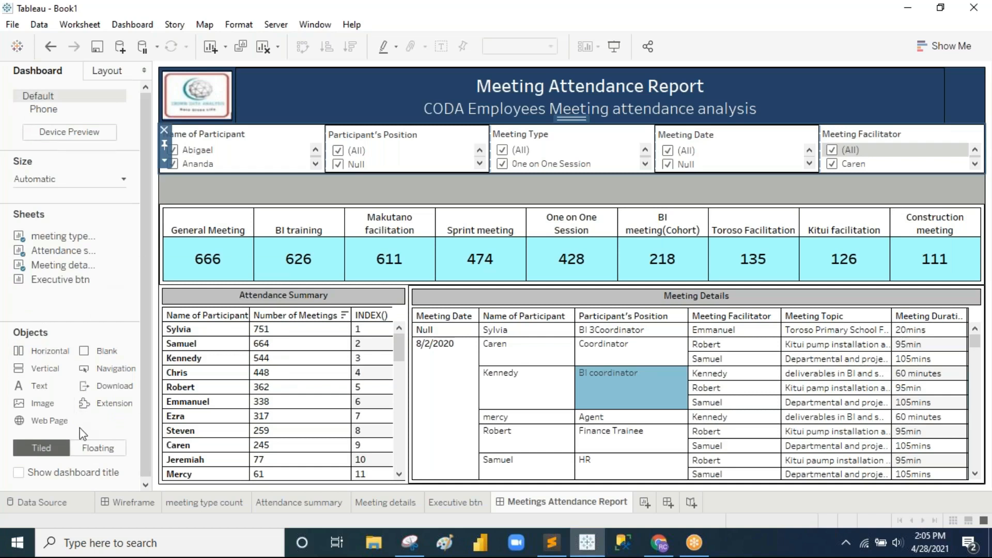
Step: Float the Executive btn sheet onto the dashboard, shrink it, and fit it to Entire View
click(90, 450)
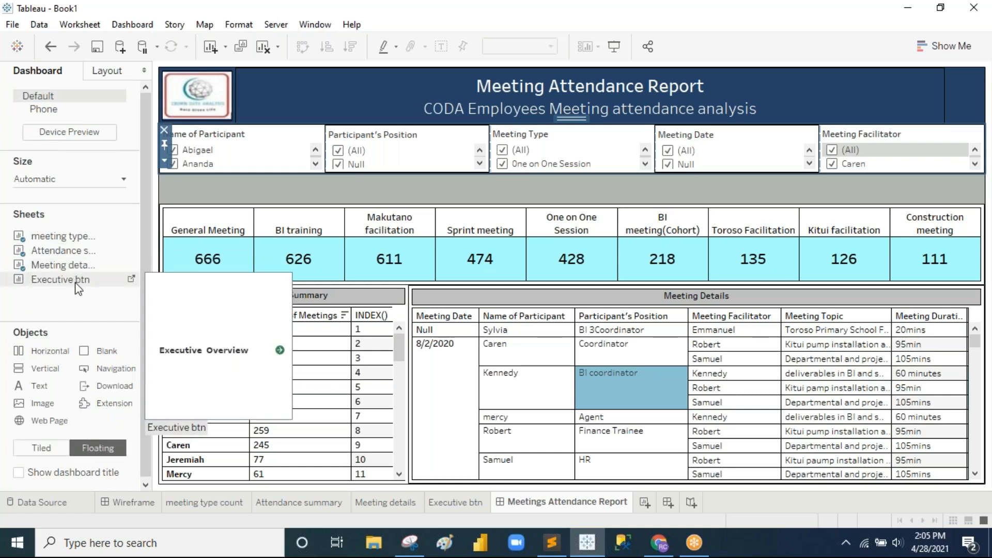
drag(68, 282, 644, 113)
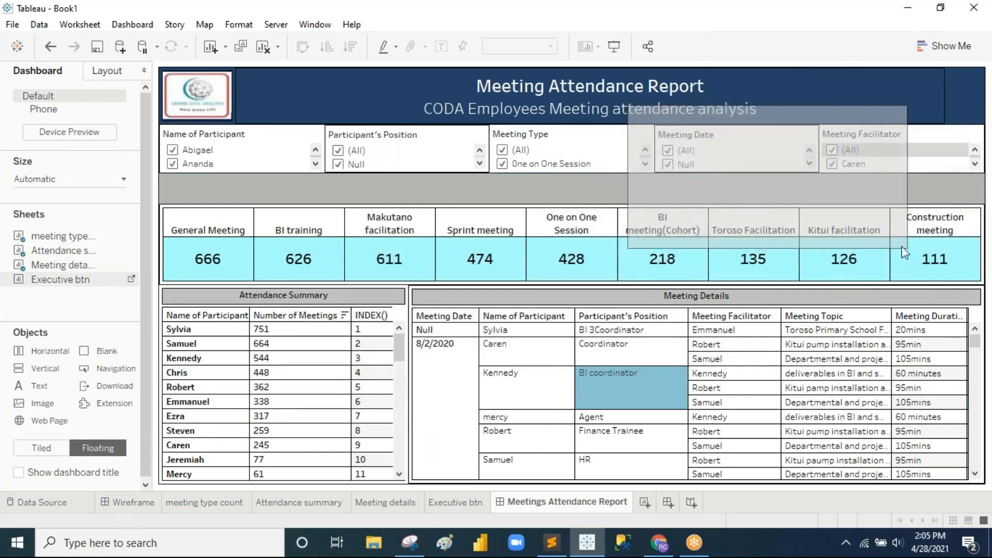
drag(907, 248, 740, 132)
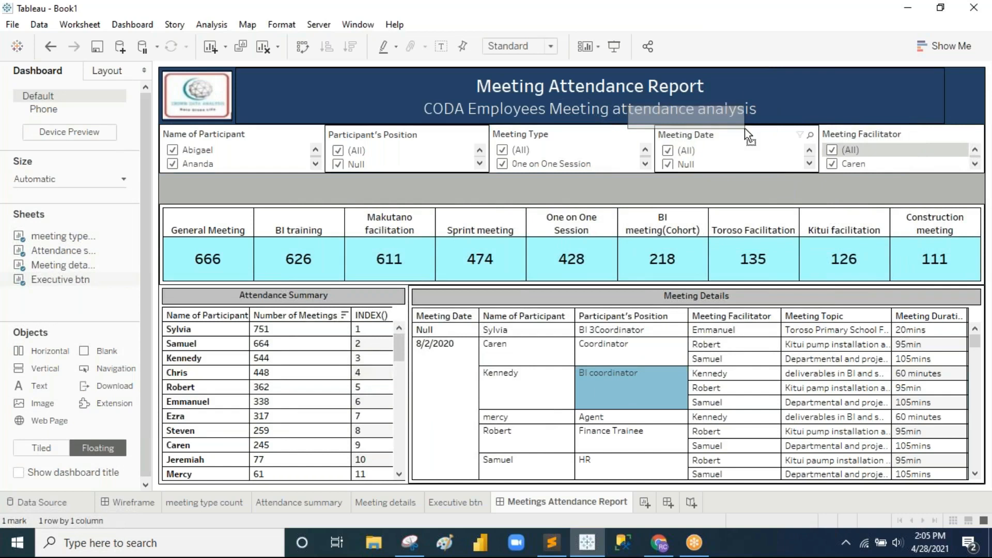
click(538, 49)
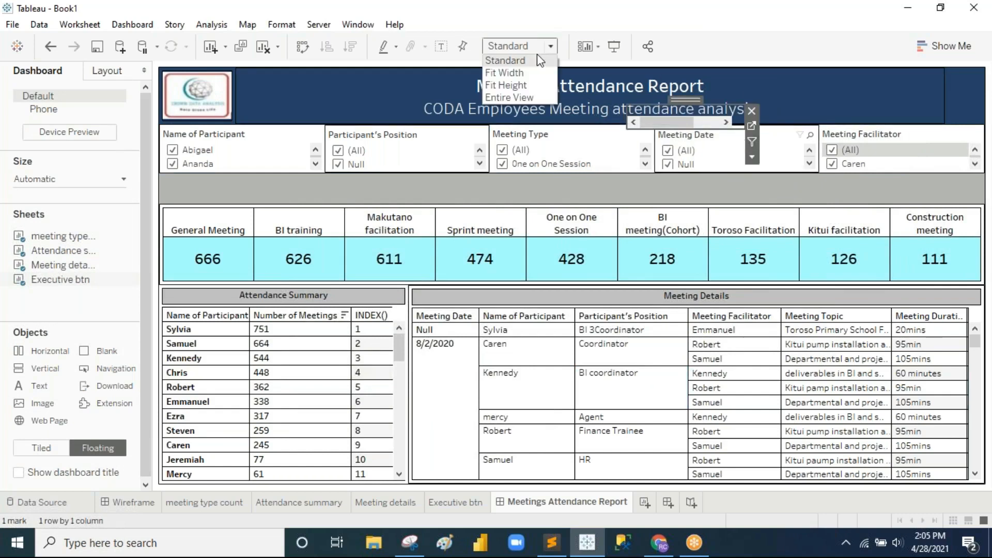
click(532, 97)
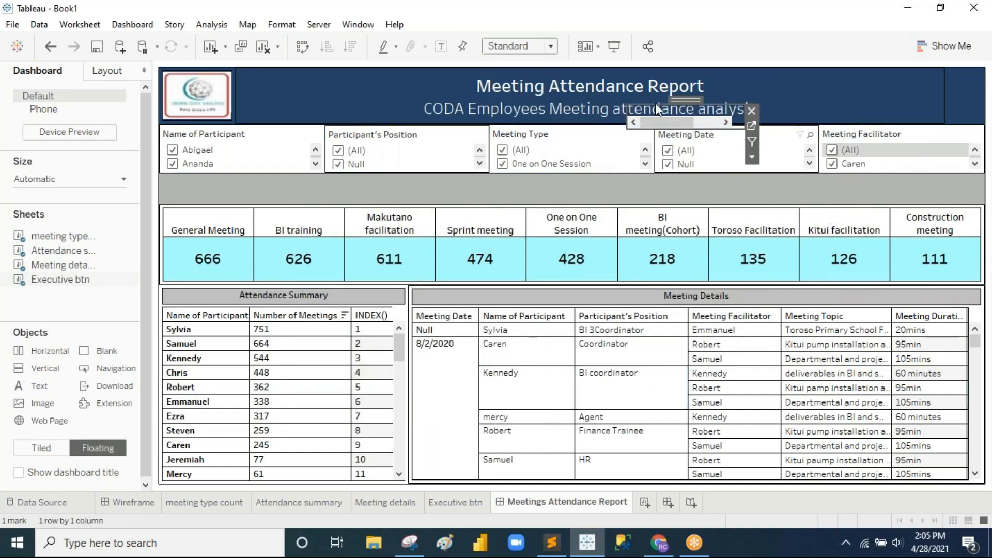
Step: Hide the button's title and size the Executive Overview button into the header's right end
right_click(708, 122)
click(751, 161)
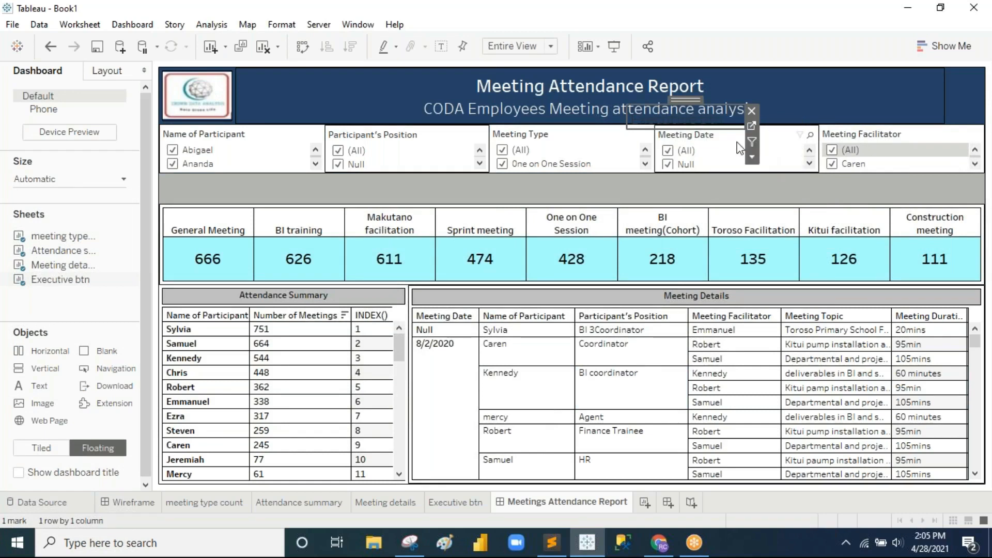
drag(689, 98, 857, 74)
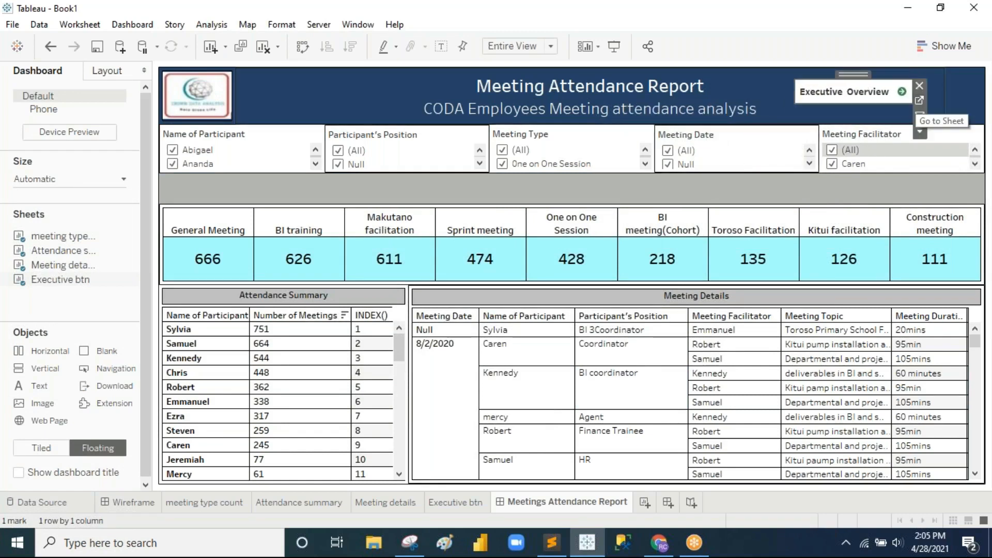
drag(796, 104, 805, 105)
drag(864, 76, 866, 73)
click(734, 85)
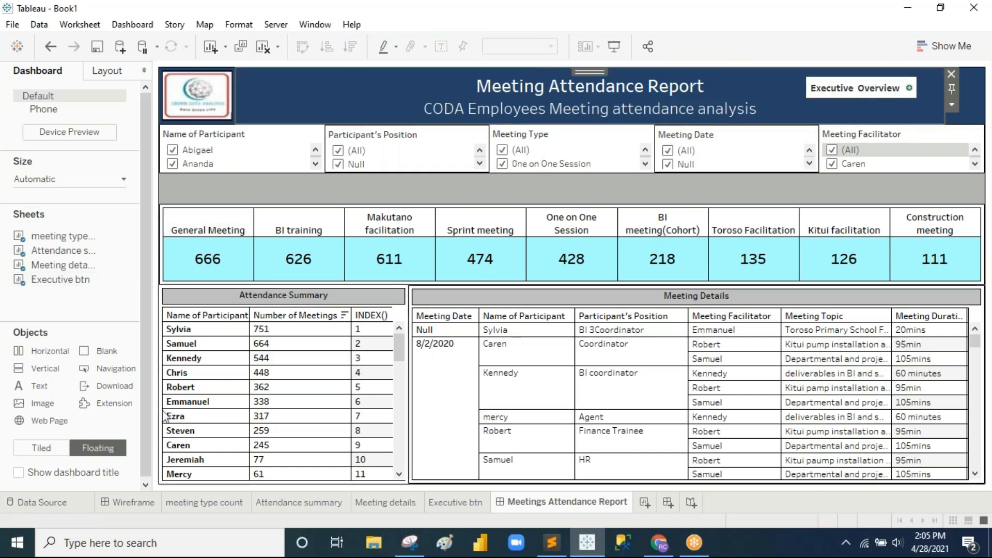
drag(117, 390, 785, 176)
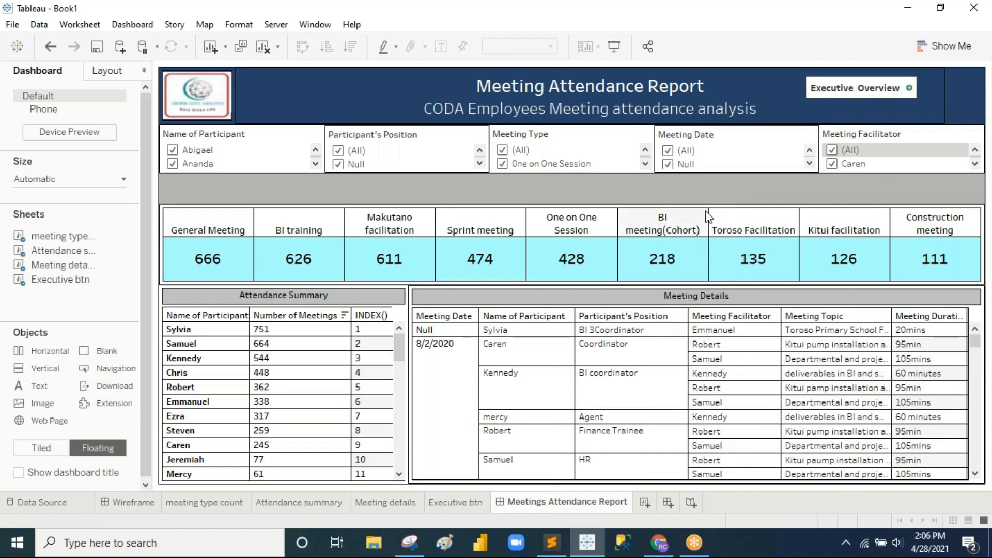
Step: Add a tiled download button right of the title and make it an image button with the pdf icon
click(42, 448)
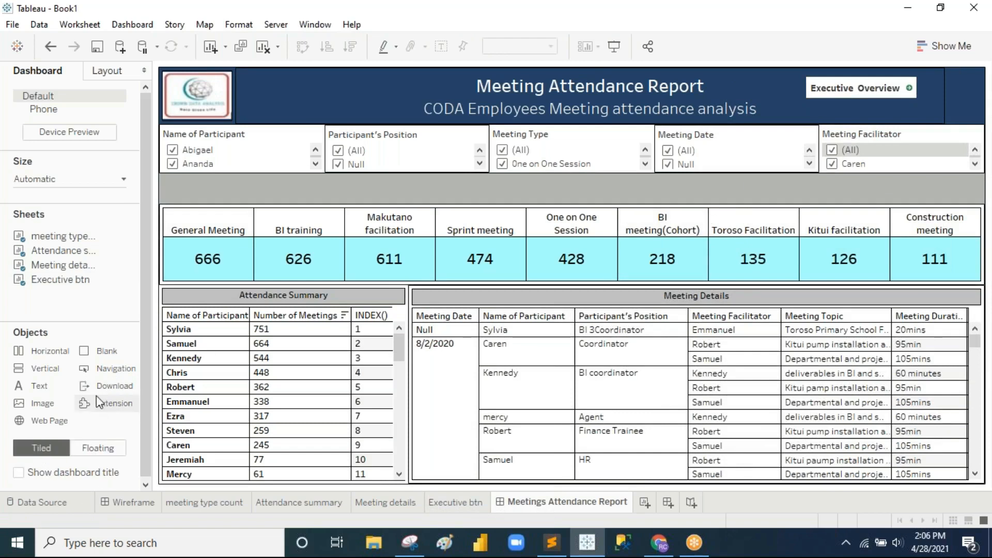
mouse_move(118, 389)
mouse_down()
mouse_move(445, 345)
mouse_move(858, 175)
mouse_move(959, 95)
mouse_up()
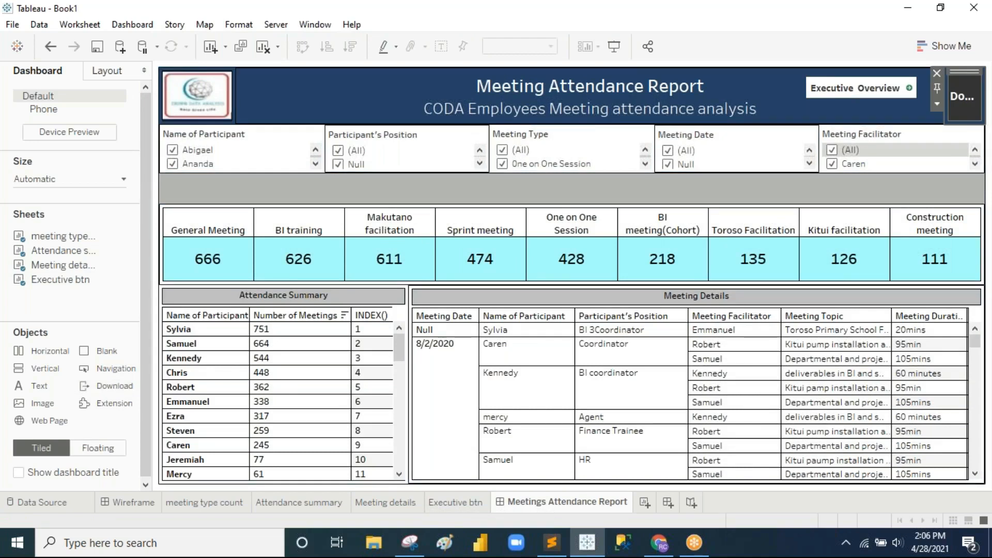
double_click(964, 97)
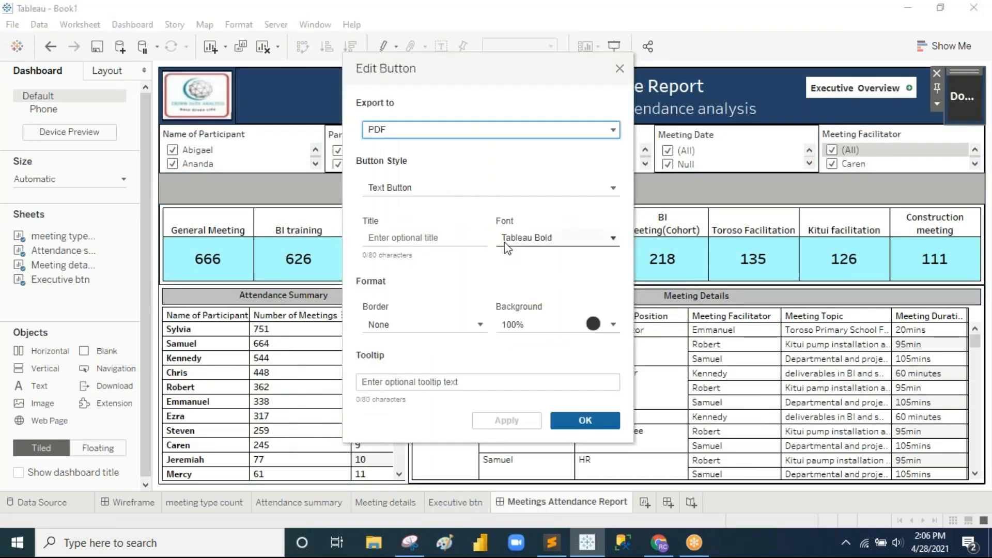
click(442, 188)
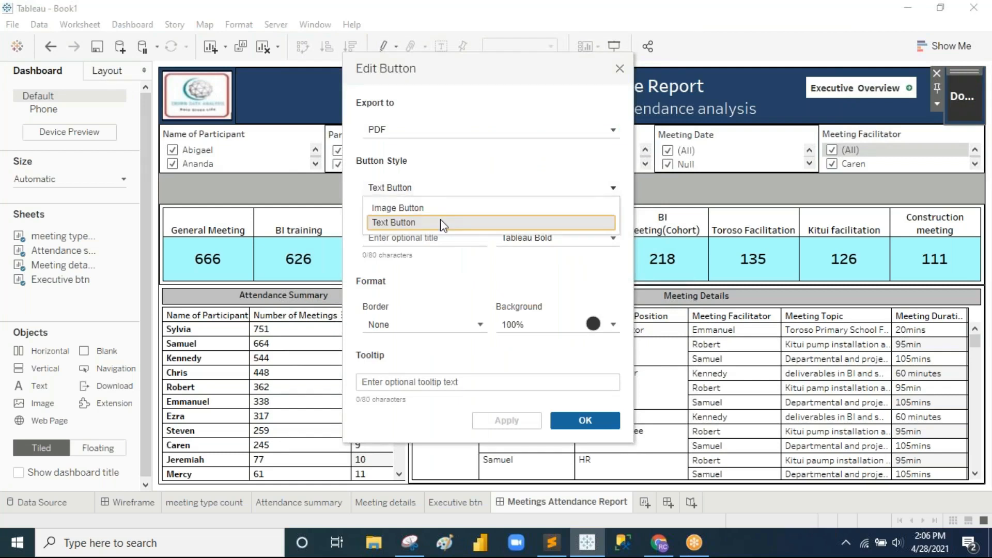
click(440, 211)
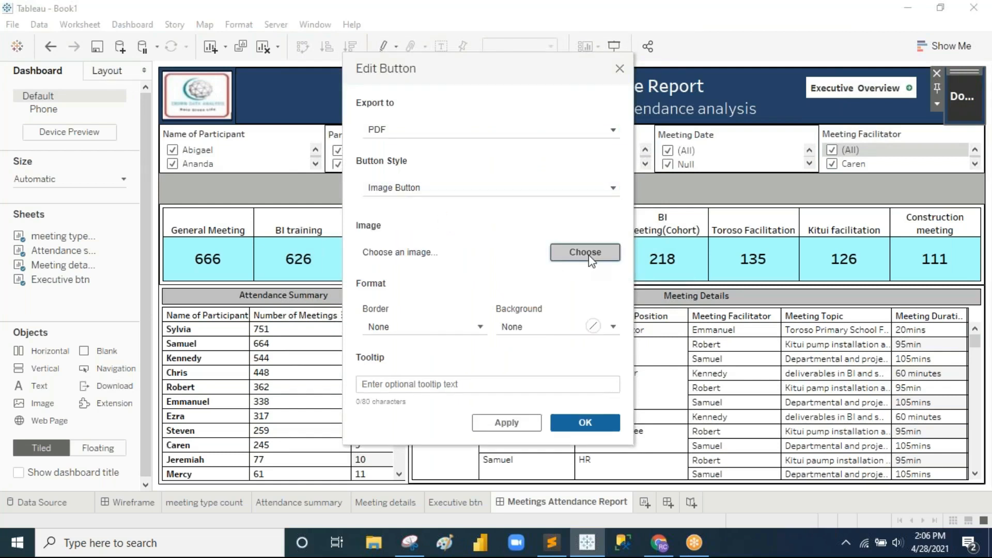
click(592, 257)
click(599, 300)
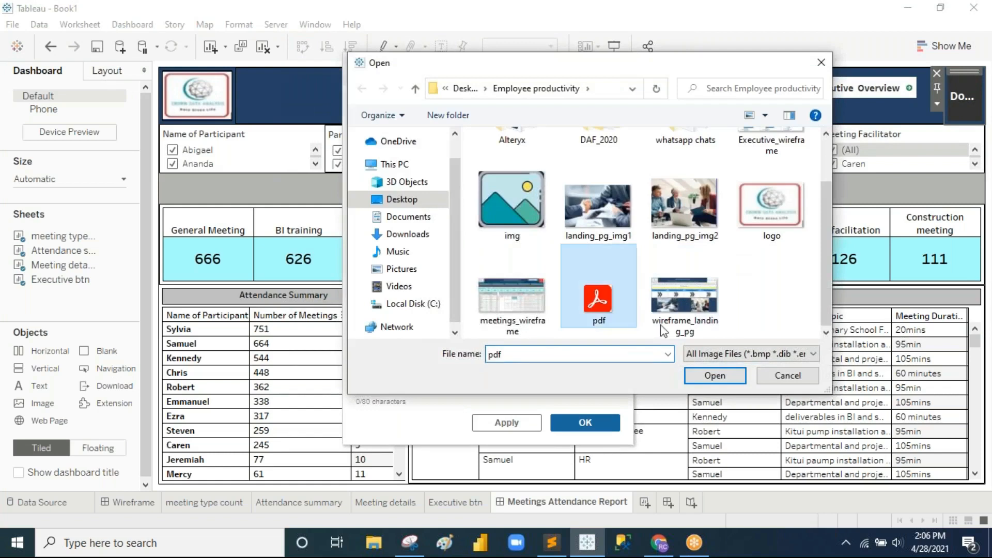
click(722, 370)
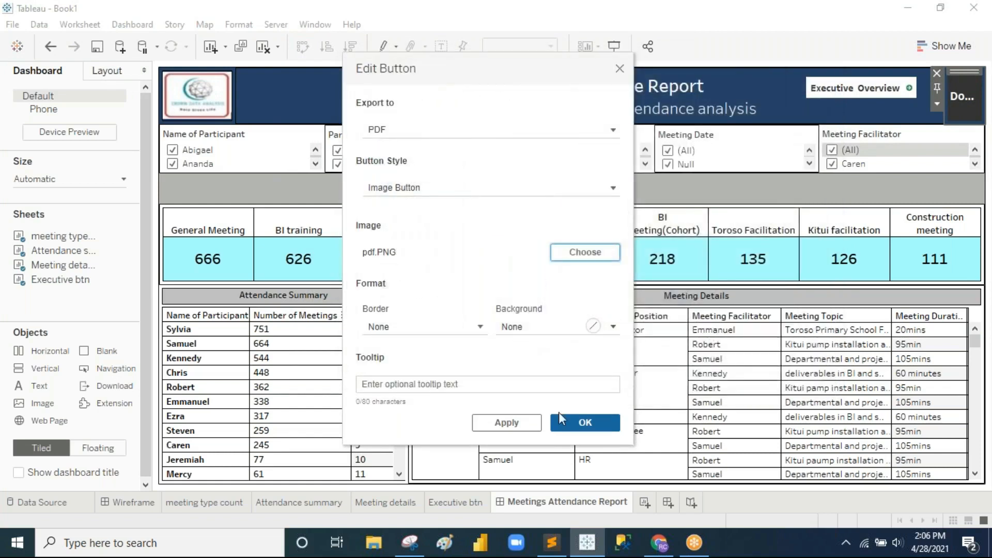
click(581, 422)
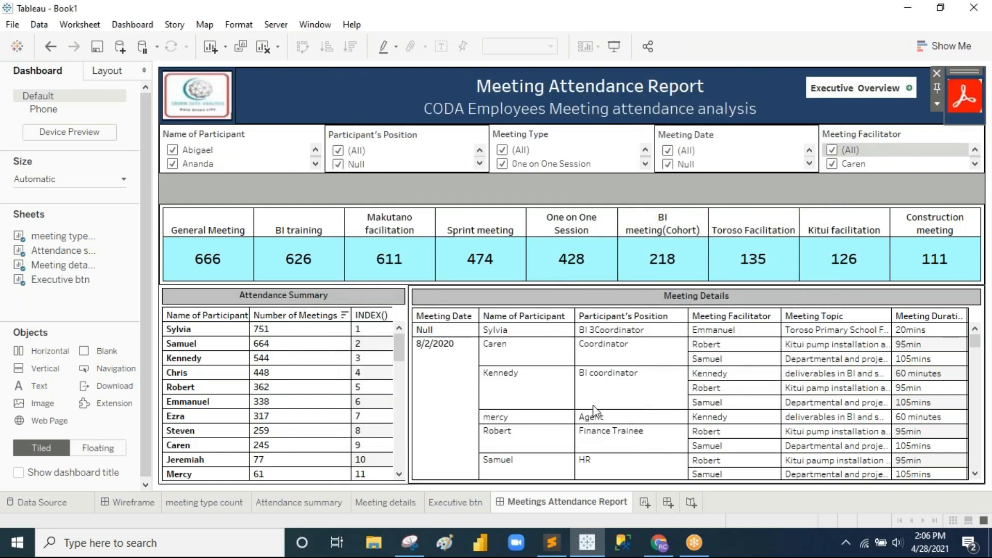
Step: Make Name of Participant and Participant's Position single-value dropdowns set to (All)
click(842, 181)
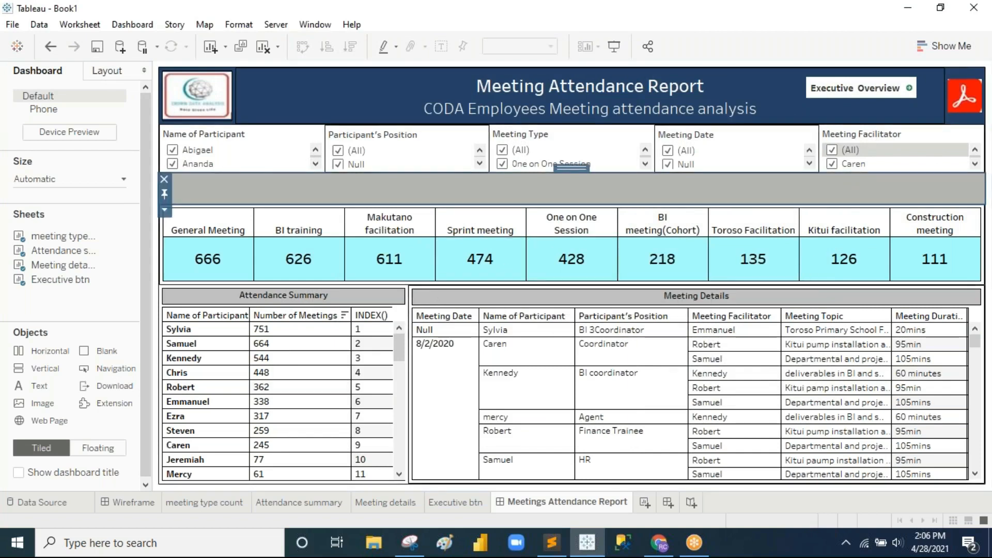
right_click(223, 141)
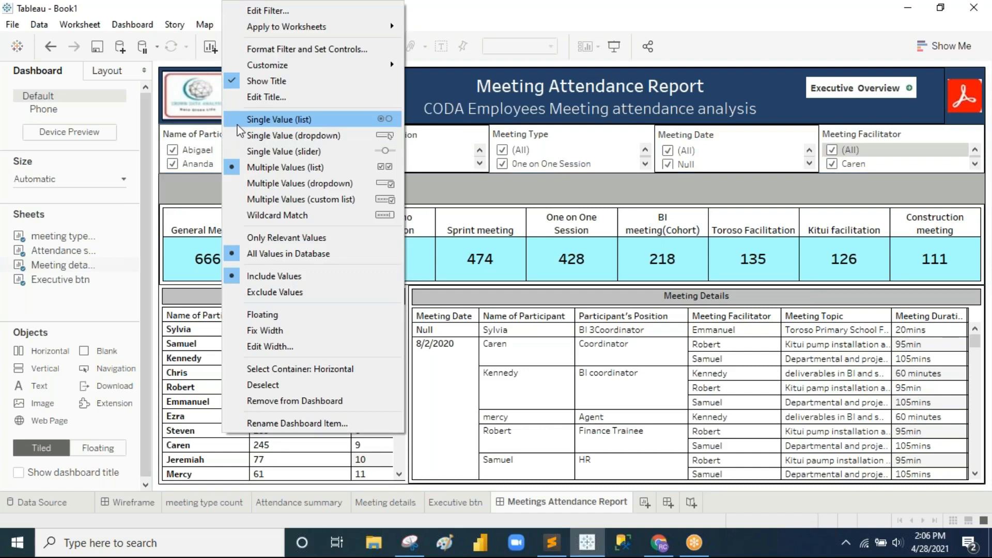
click(260, 135)
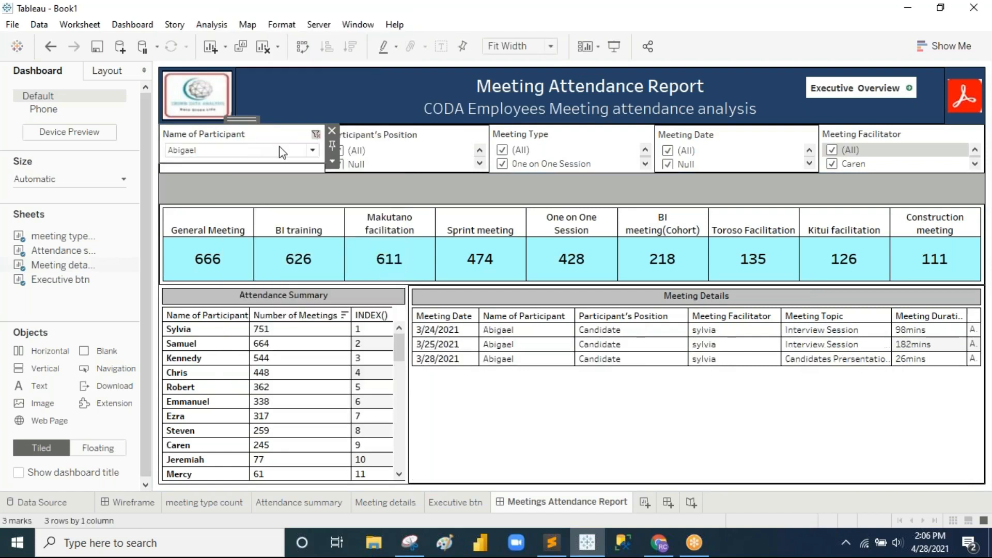
click(316, 134)
right_click(402, 135)
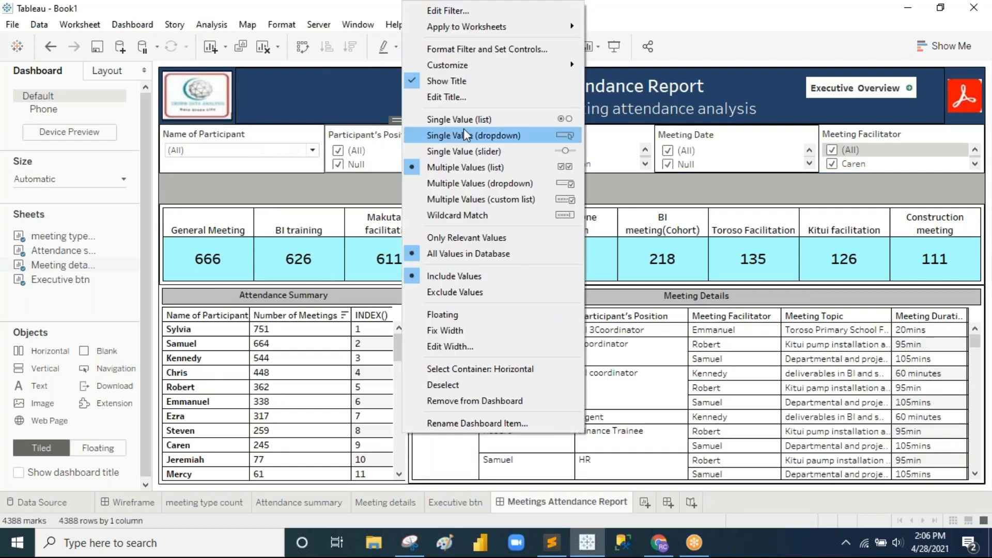
click(465, 134)
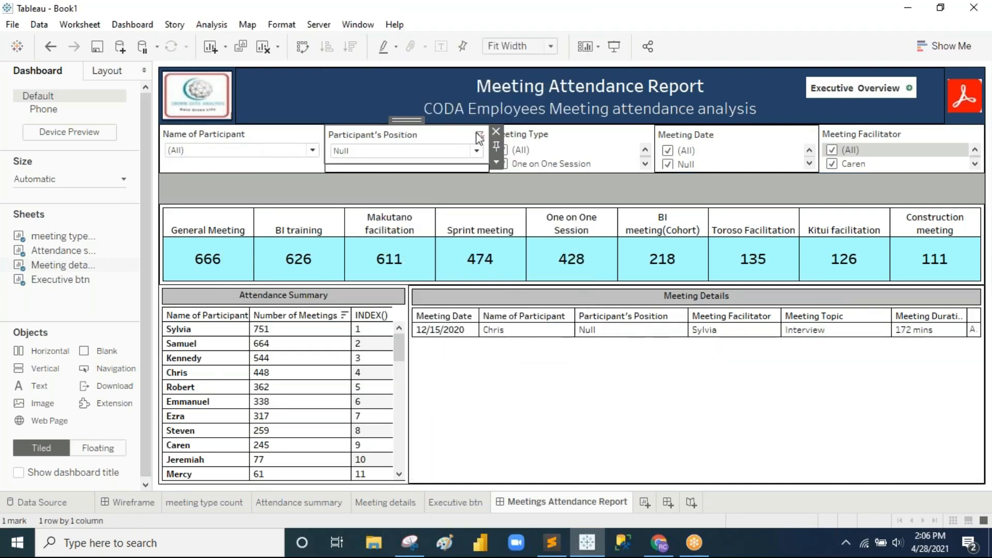
click(555, 144)
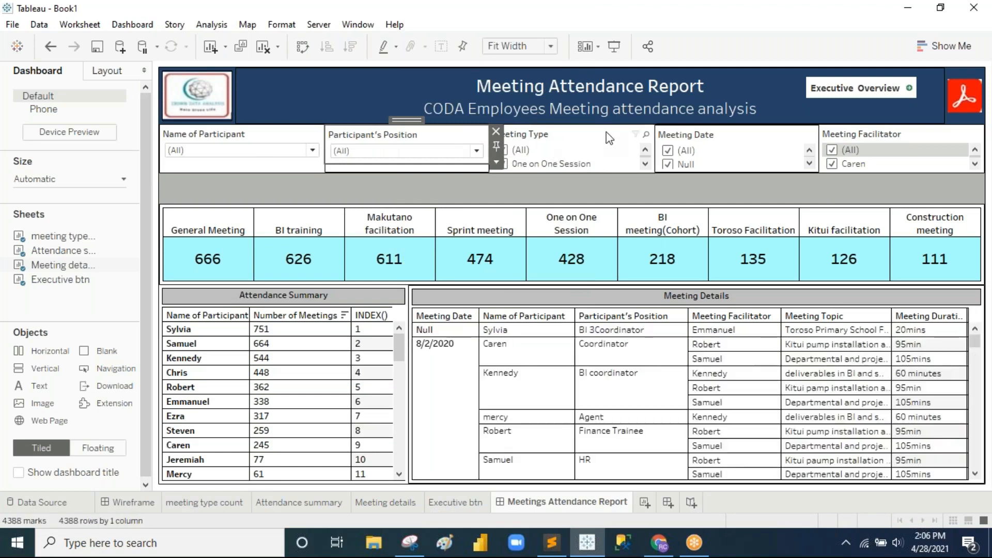
Step: Make Meeting Type, Meeting Date and Meeting Facilitator single-value dropdowns set to (All)
click(611, 162)
click(693, 135)
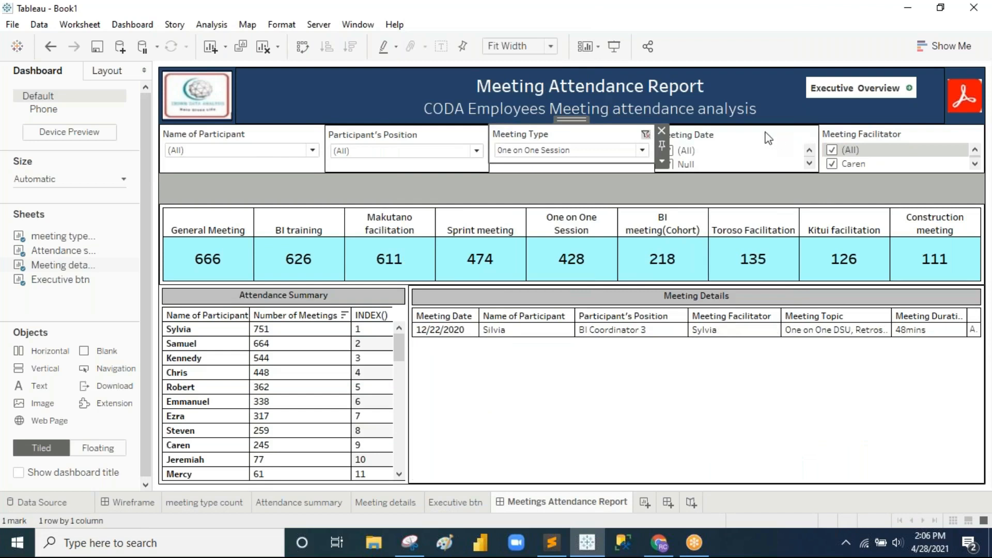
right_click(750, 135)
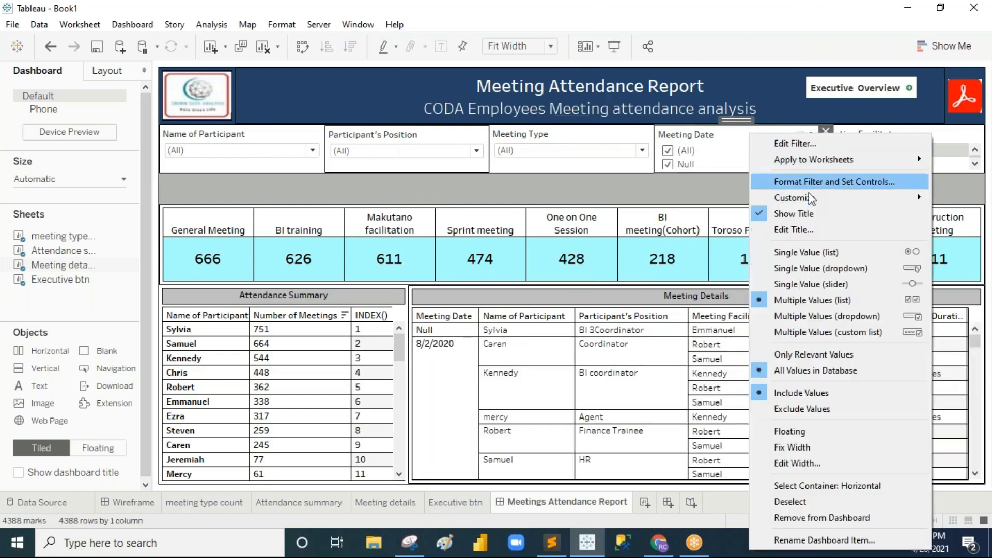
click(832, 268)
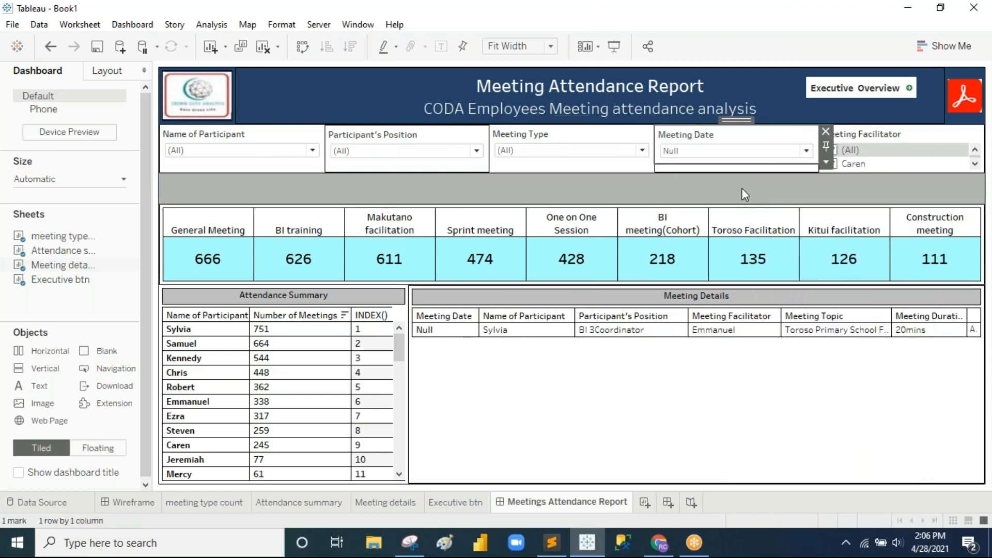
click(826, 146)
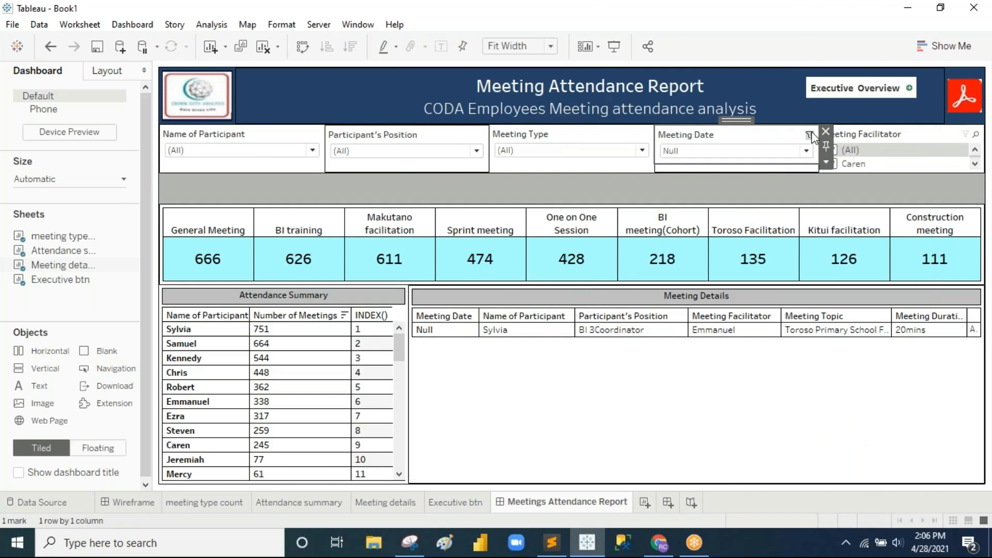
right_click(886, 134)
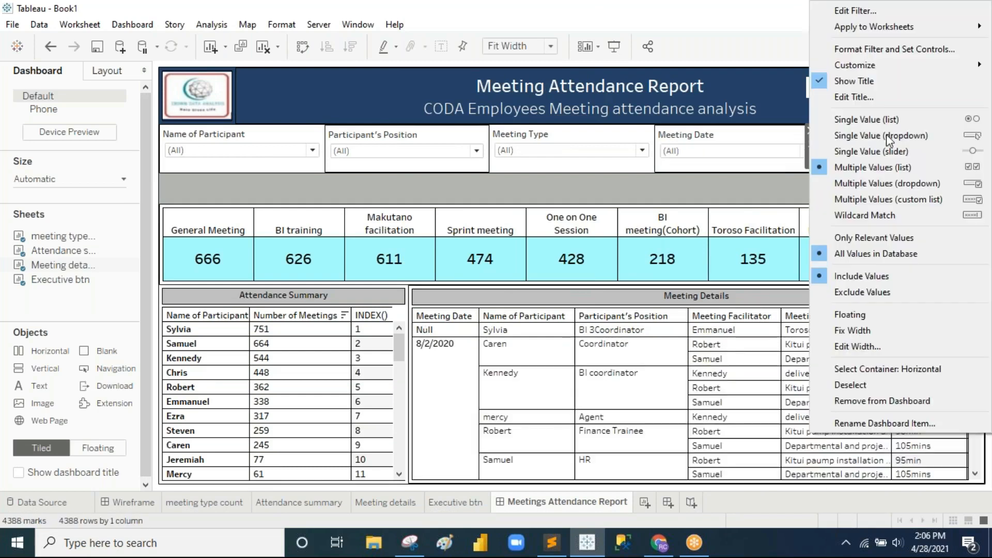
click(903, 135)
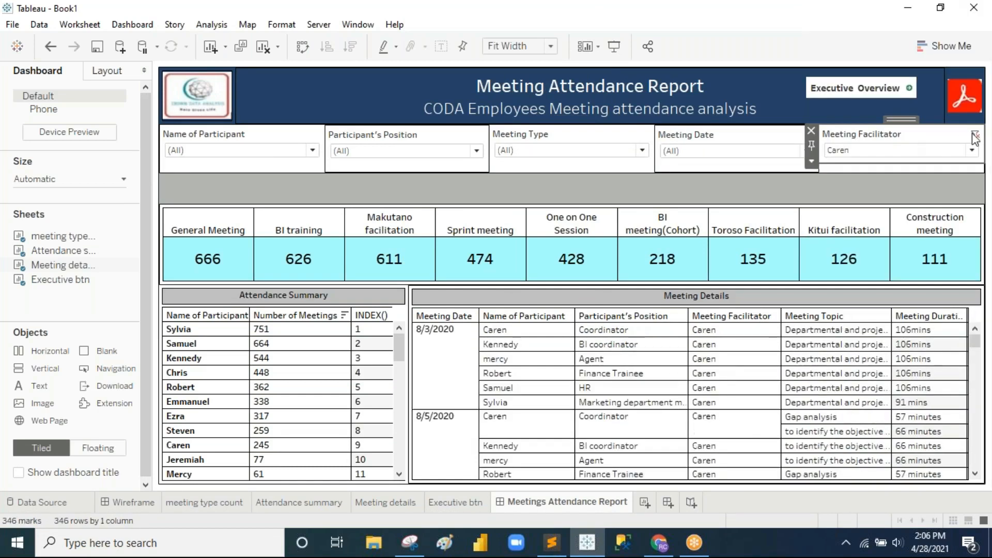
click(975, 138)
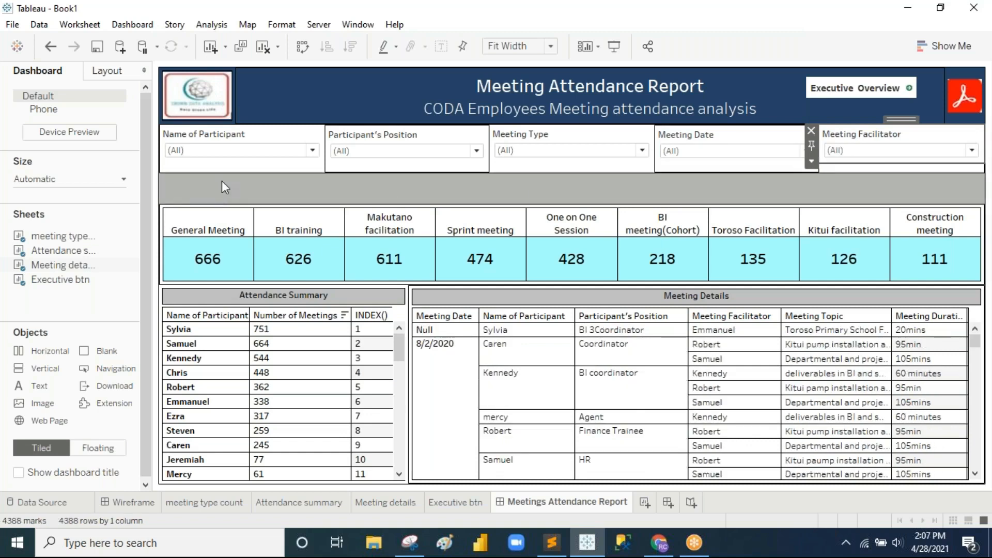
Step: Retitle the participant filter "Select Partipant" in centred 8-point text
double_click(224, 137)
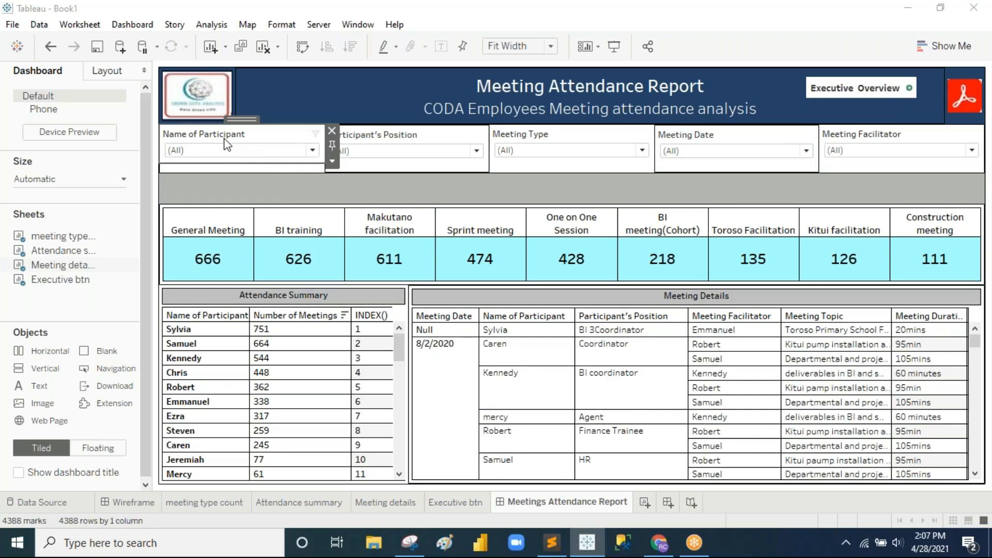
key(BackSpace)
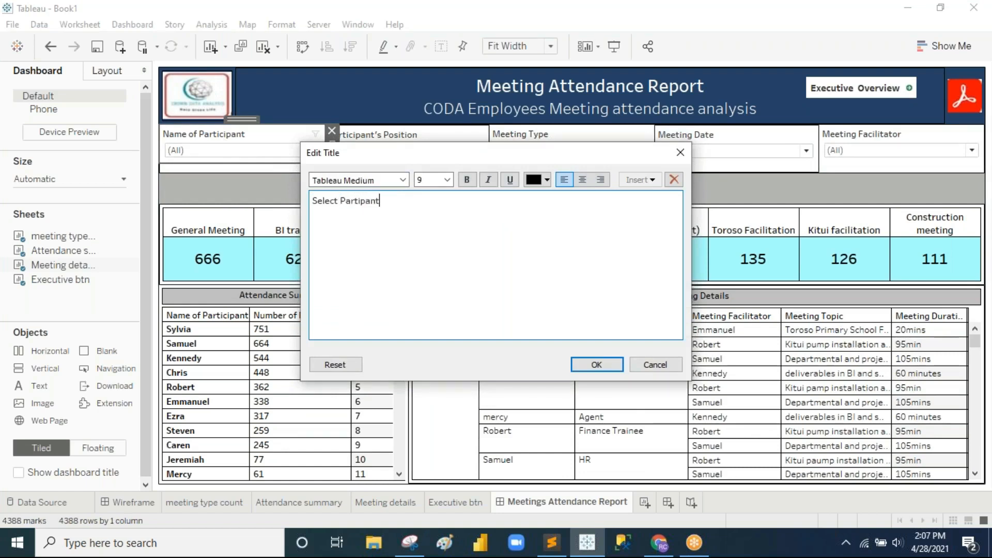
triple_click(377, 201)
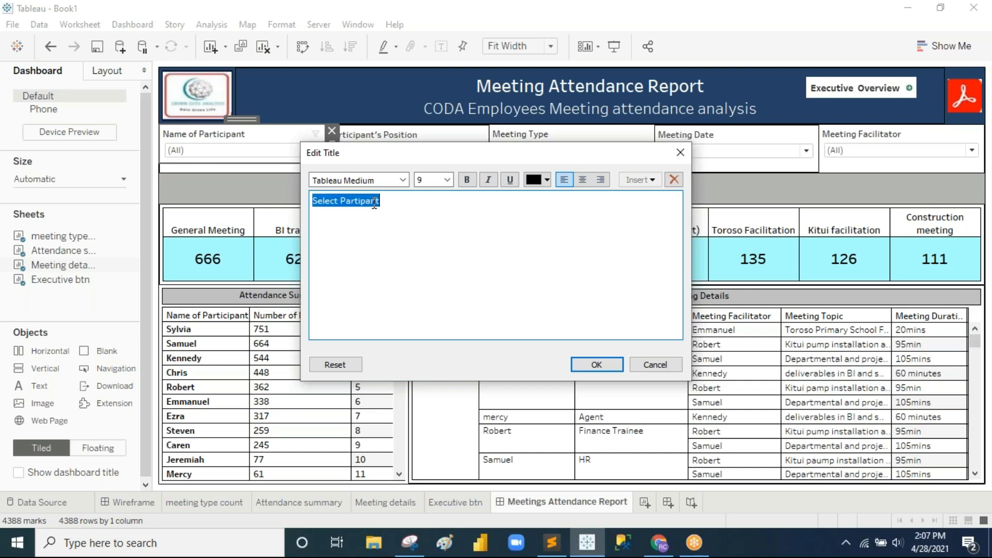
click(584, 181)
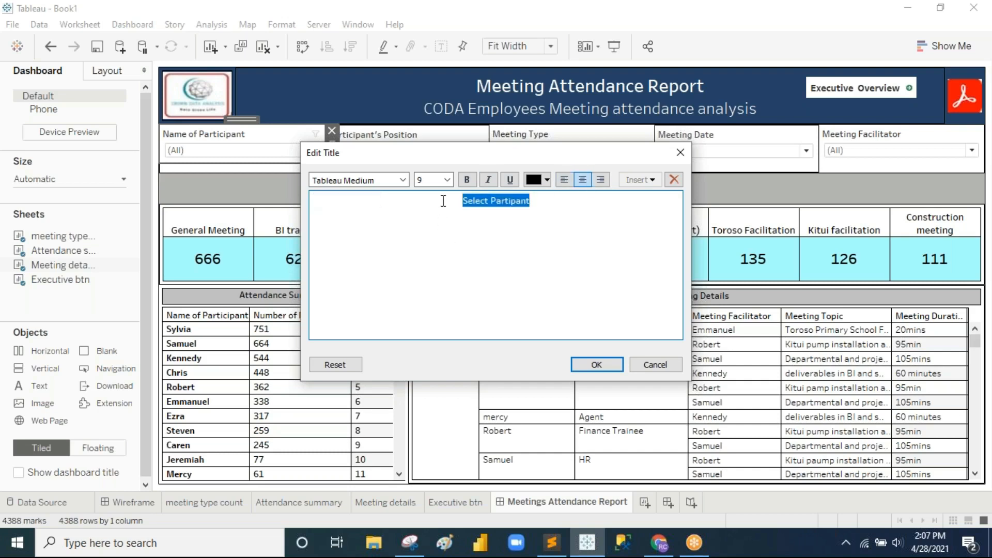
click(447, 180)
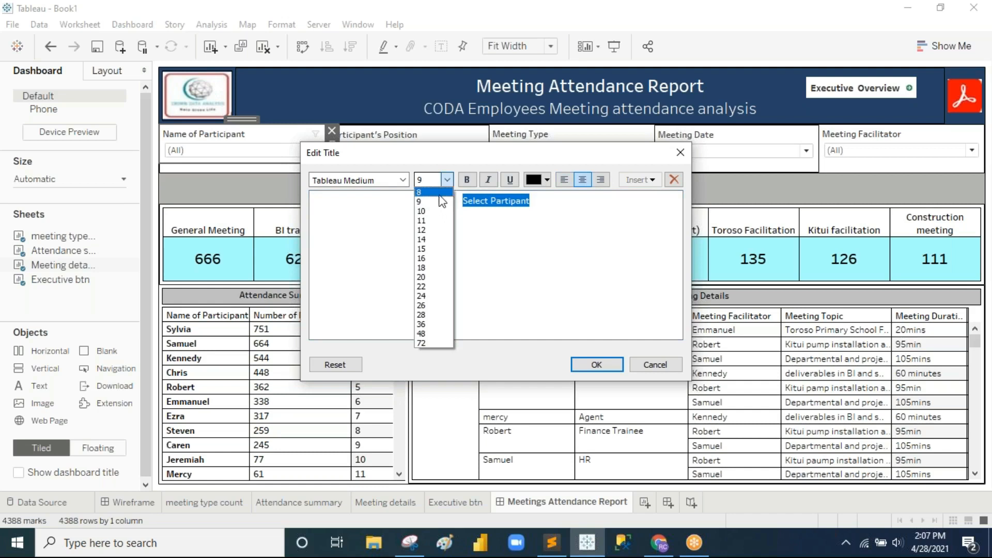
click(440, 194)
key(ctrl+a)
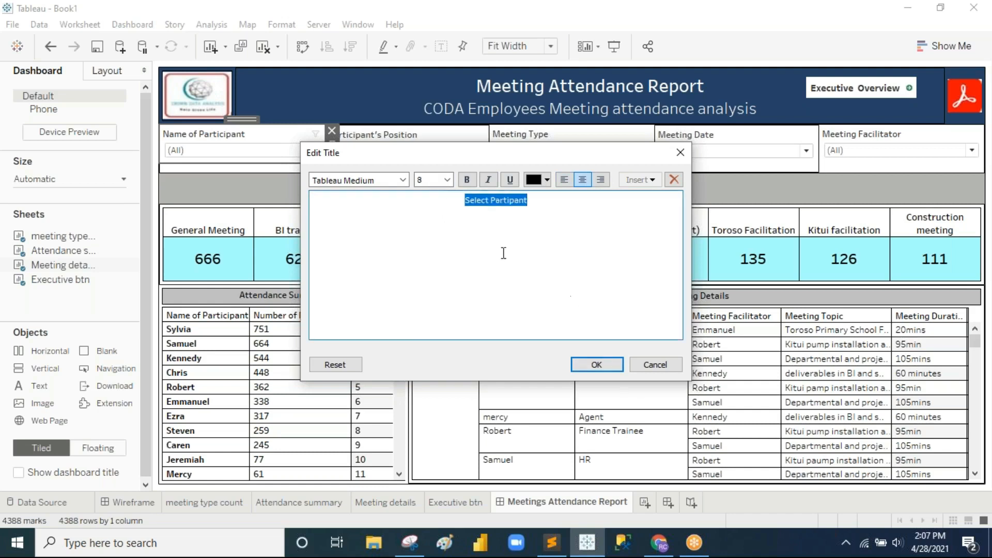
click(447, 180)
click(448, 194)
click(589, 364)
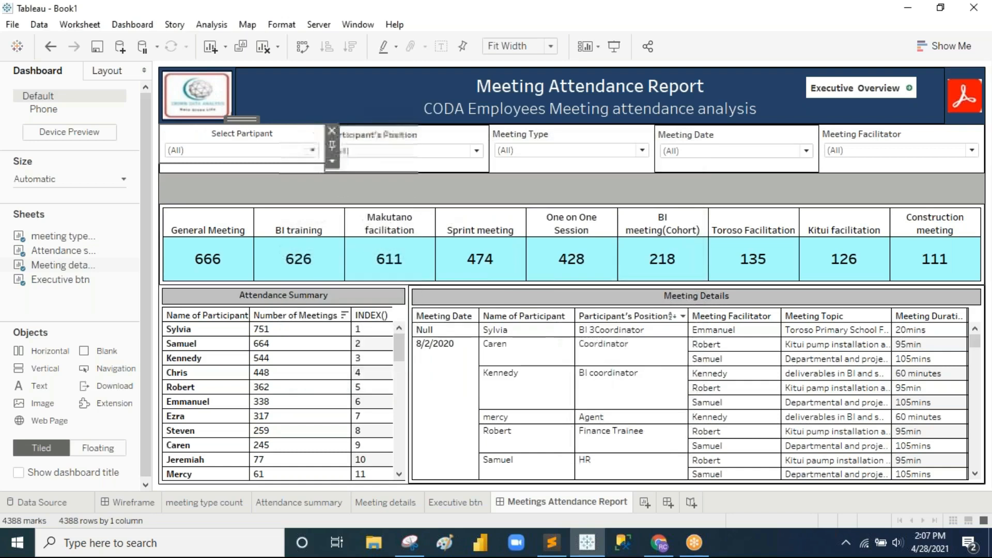
Step: Retitle the position filter "Select Participant's Position" in centred, black 8-point text
double_click(390, 137)
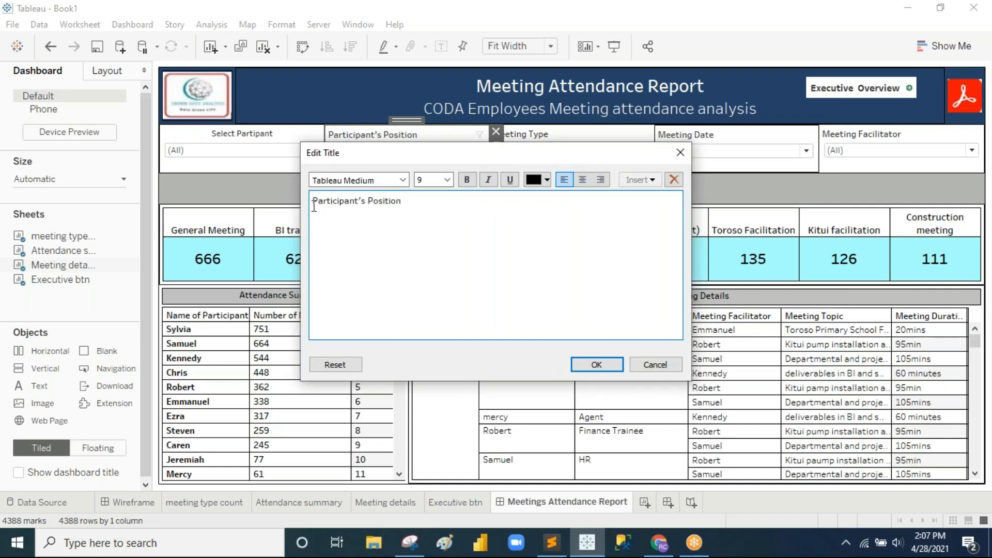
text(Select)
key(ctrl+a)
click(447, 180)
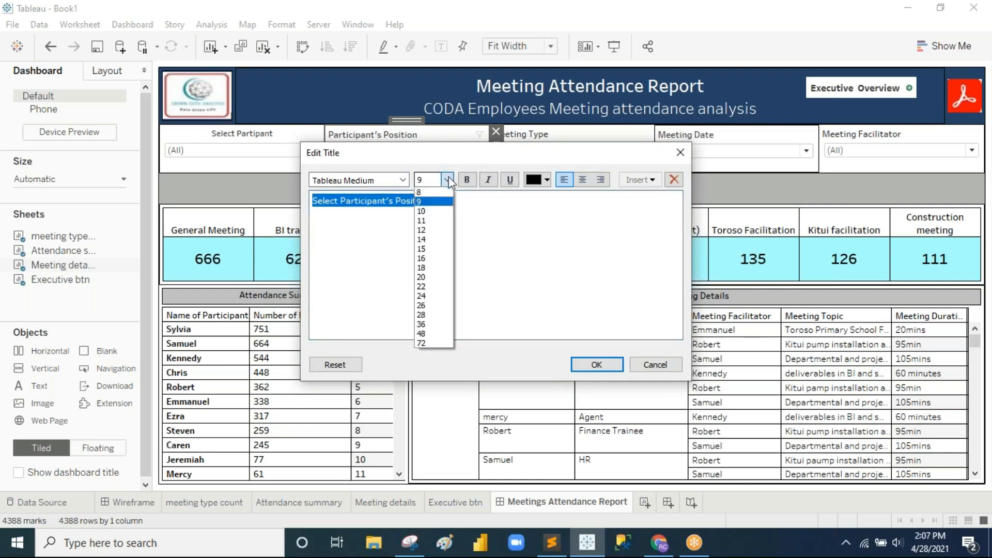
click(445, 204)
click(547, 180)
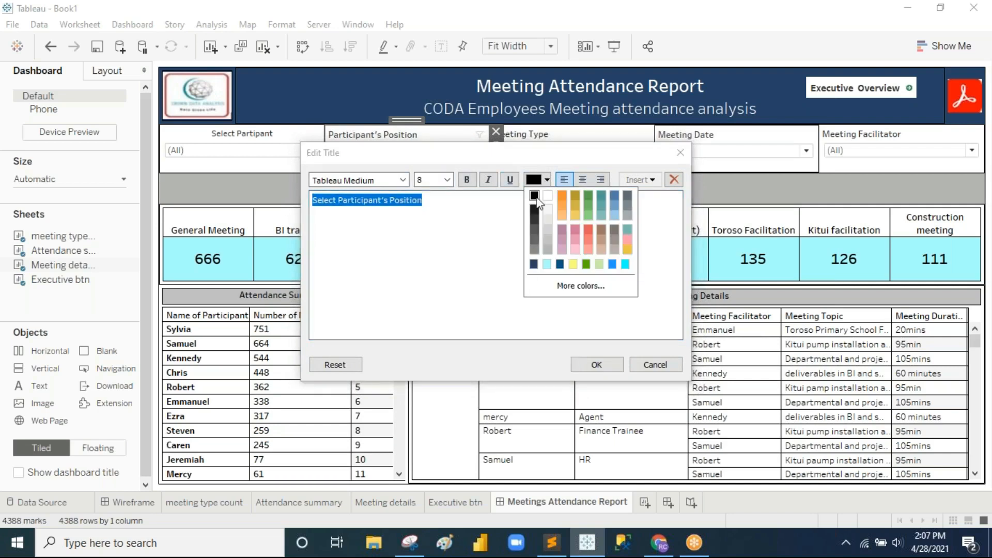
click(534, 195)
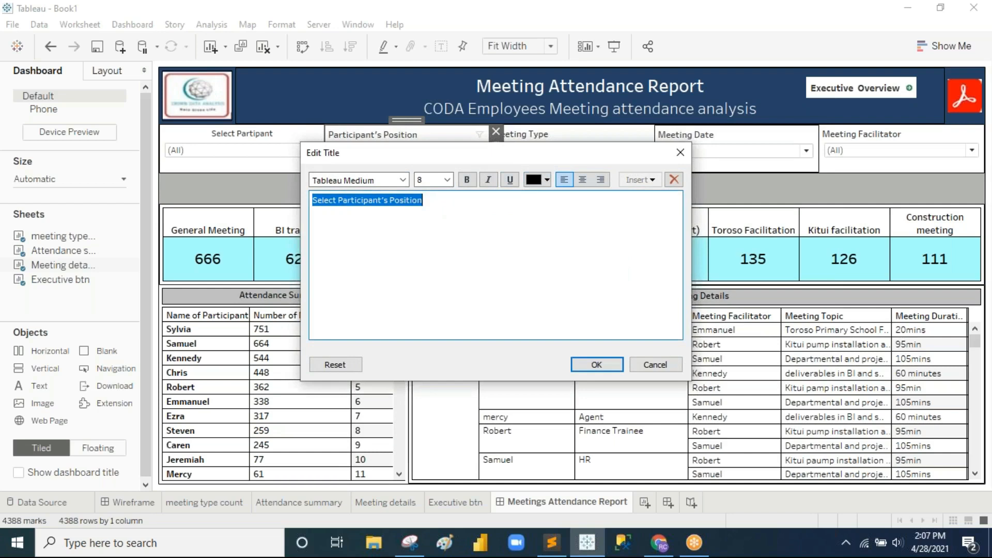
click(583, 180)
click(596, 365)
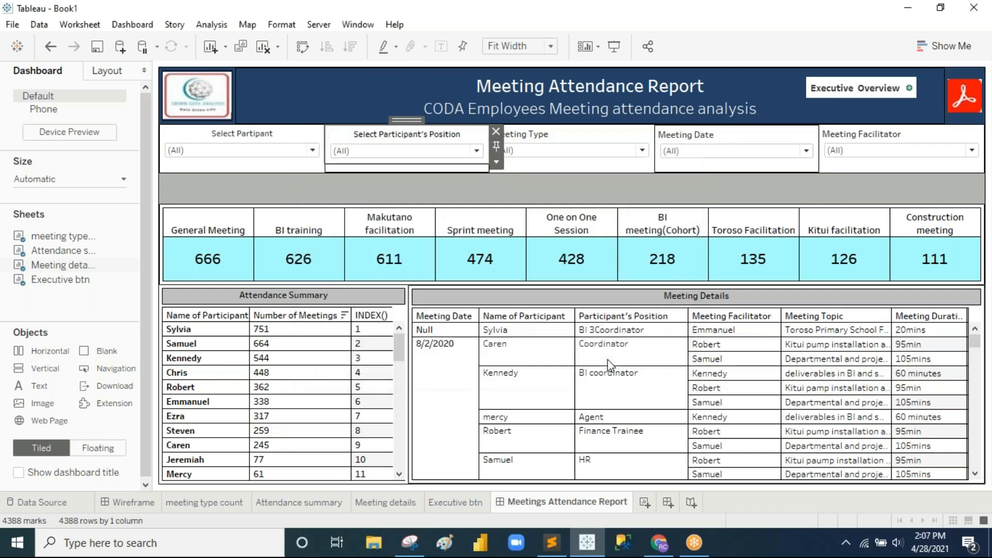
Step: Retitle the Meeting Type filter "Select Meeting Type", centred at size 8
double_click(538, 135)
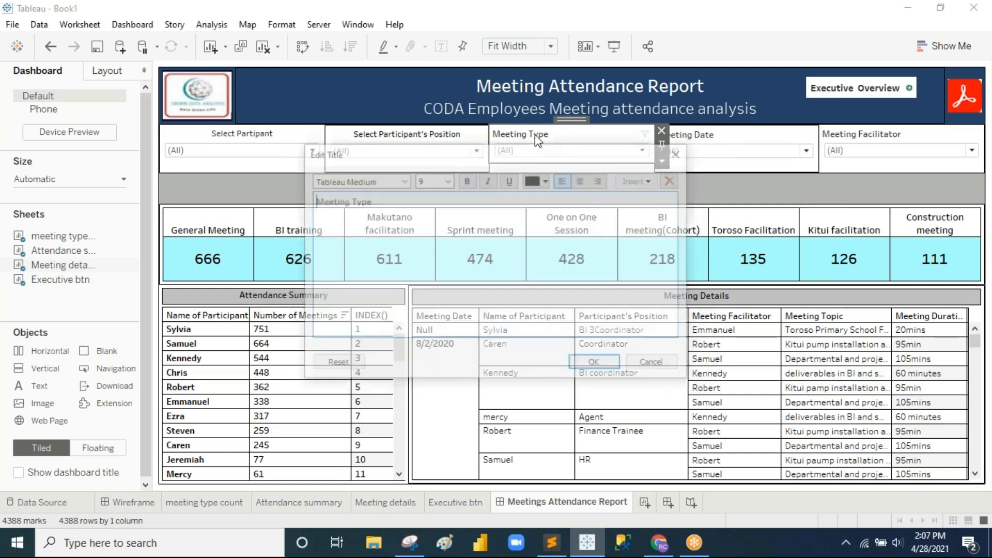
click(428, 212)
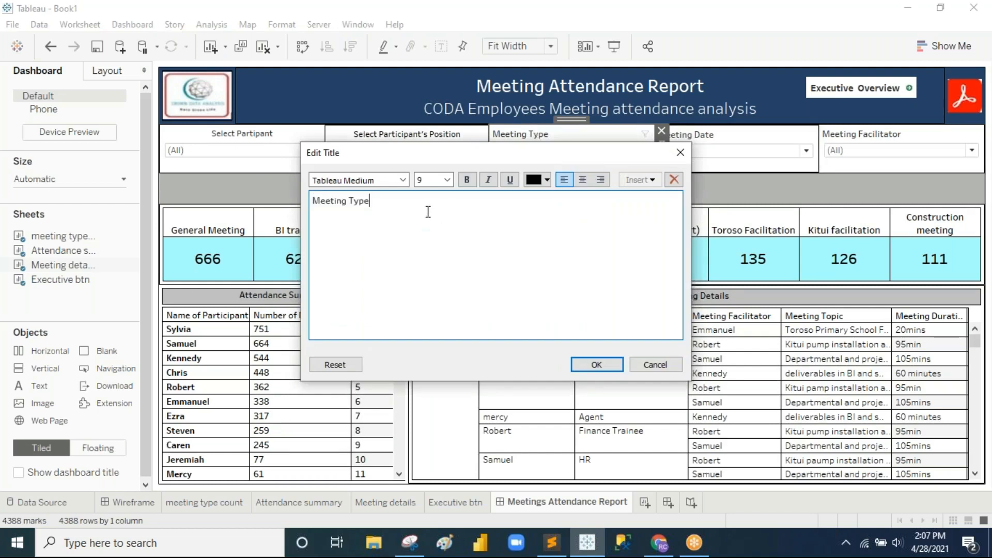
key(Home)
text(Select)
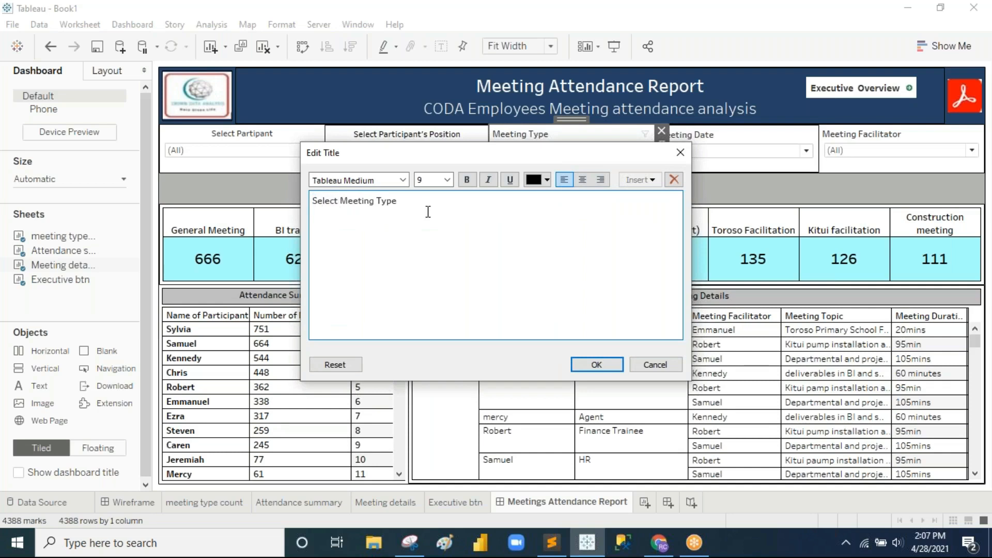
key(ctrl+a)
click(448, 180)
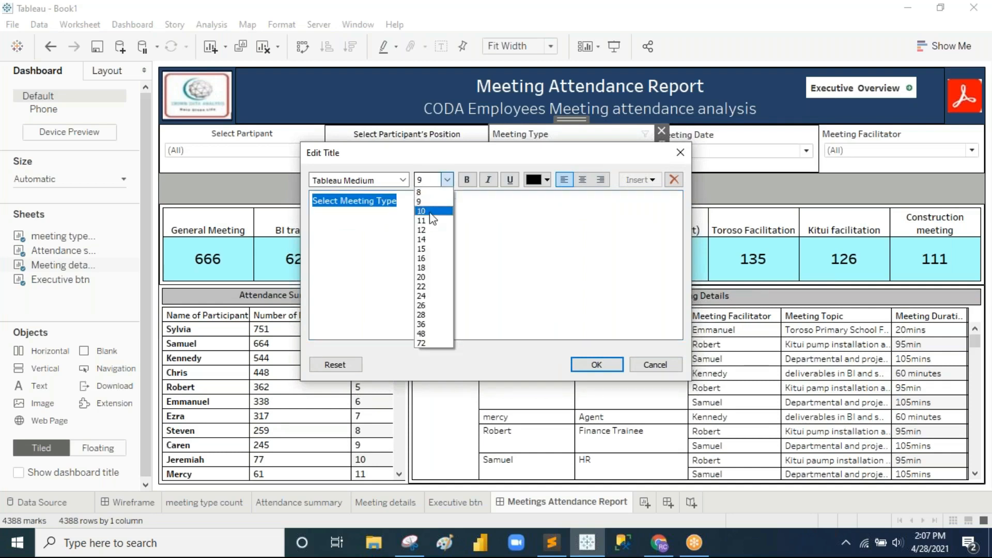
click(435, 193)
click(547, 181)
click(535, 197)
click(583, 180)
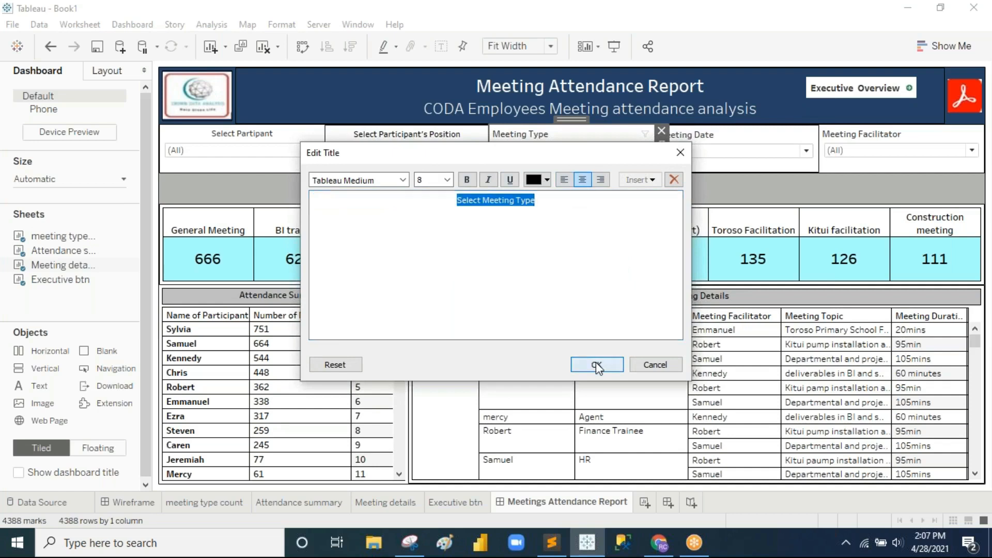
click(597, 365)
Step: Retitle the Meeting Date filter "Select Meeting Date", centred at size 8
double_click(706, 138)
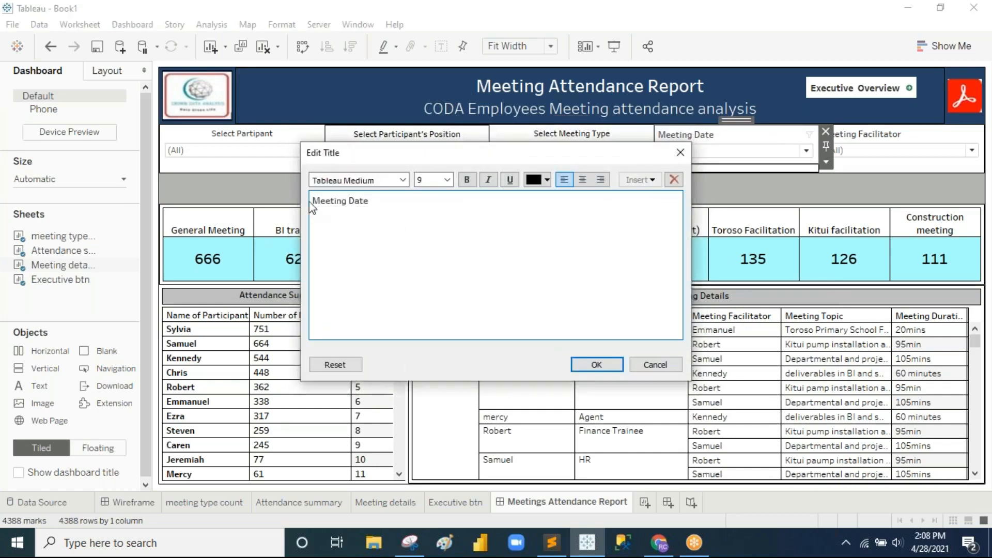
click(313, 200)
text(Select)
key(ctrl+a)
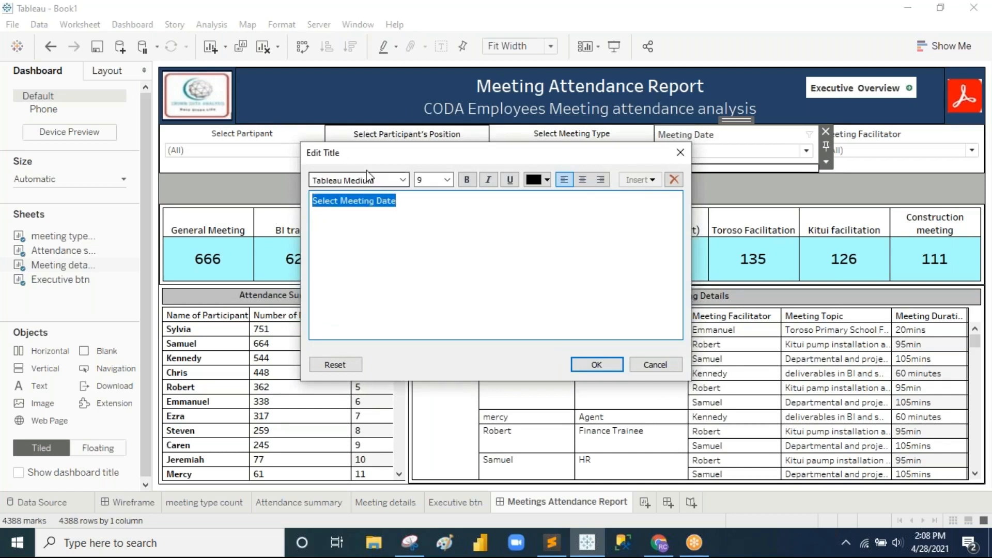
click(584, 181)
click(446, 180)
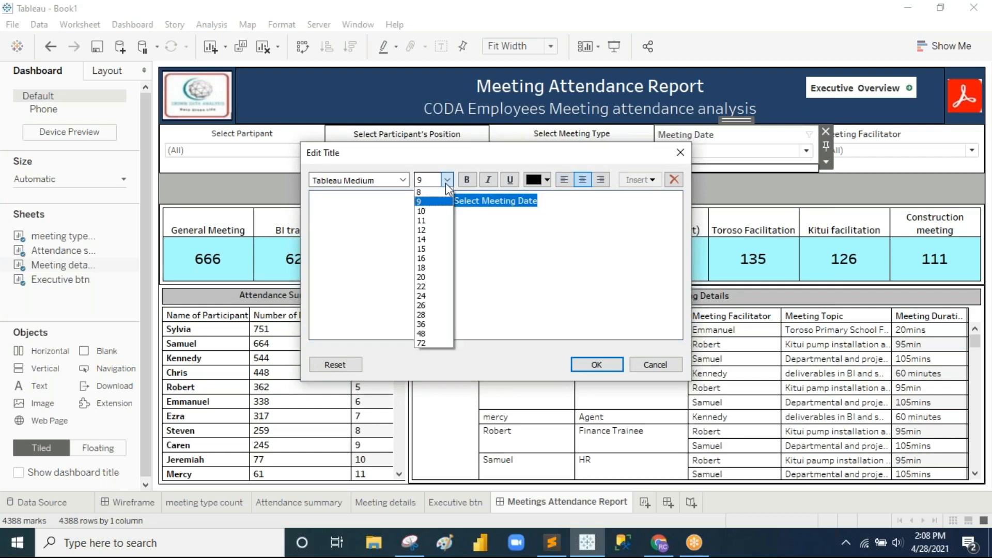
click(437, 193)
click(596, 364)
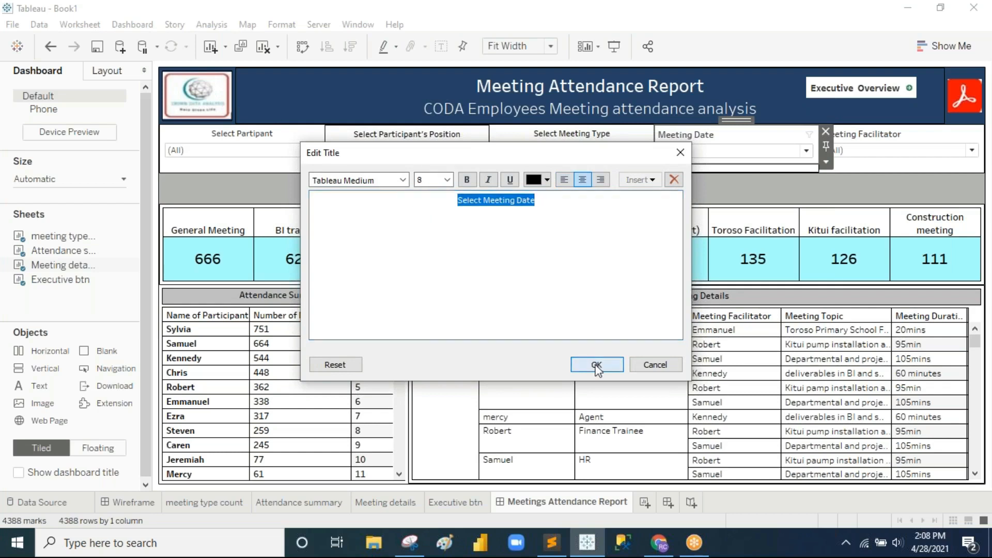
Step: Retitle the Meeting Facilitator filter "Select Meeting Facilitator", centred at size 8
double_click(868, 137)
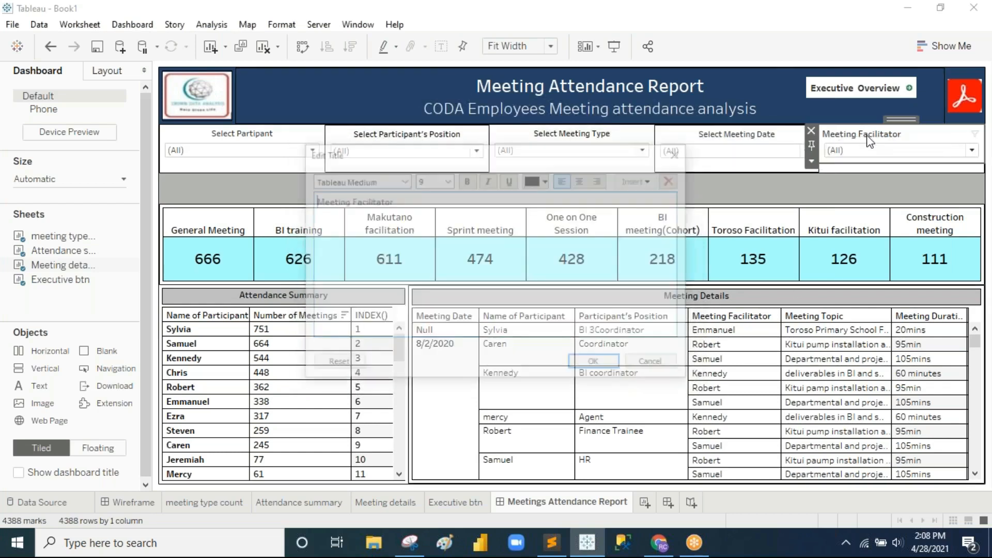
text(SE)
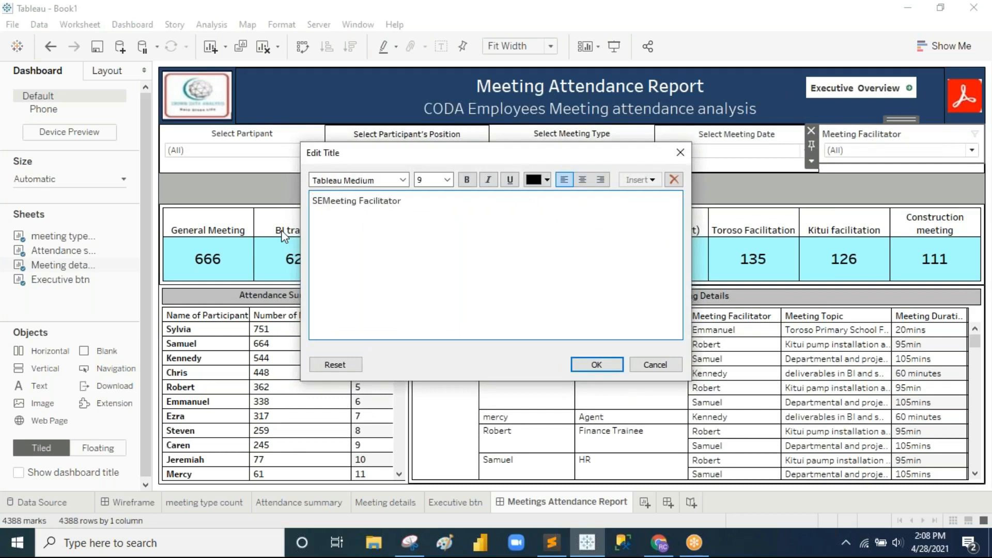
key(BackSpace)
text(elect)
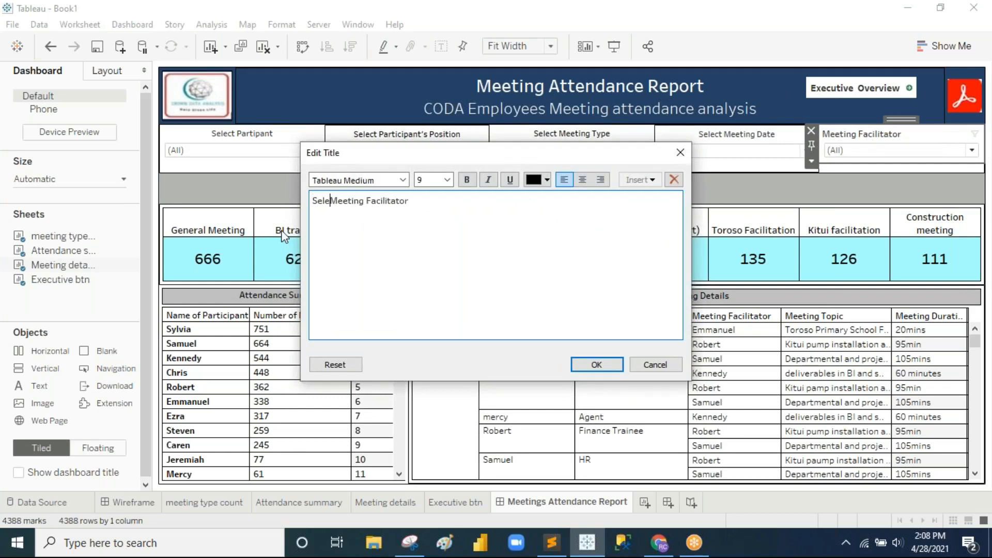
key(ctrl+a)
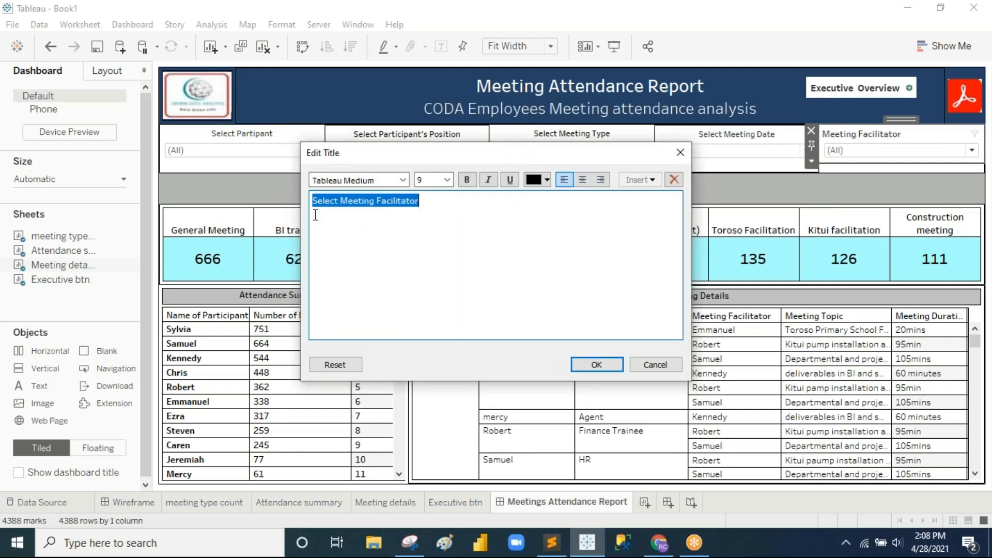
click(447, 180)
click(441, 197)
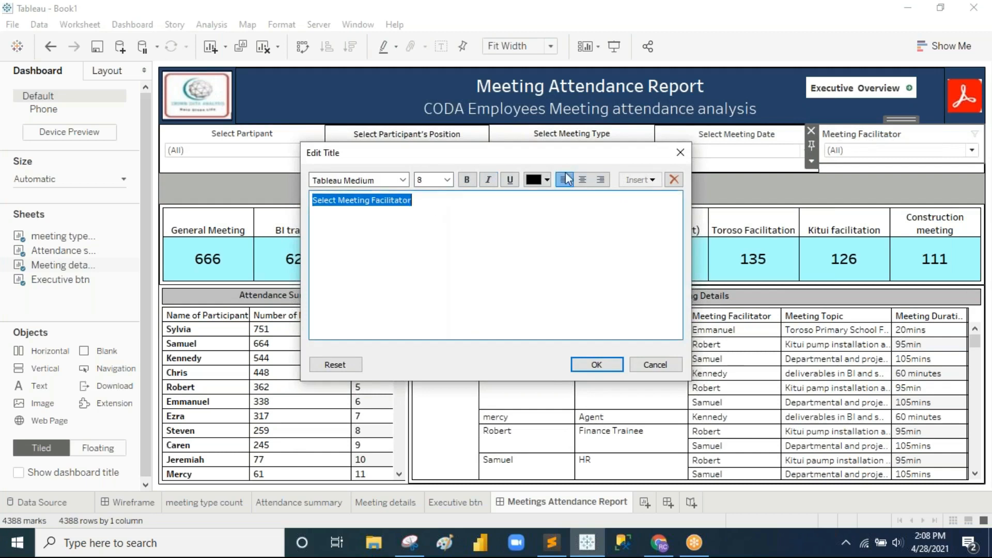
click(583, 179)
click(598, 364)
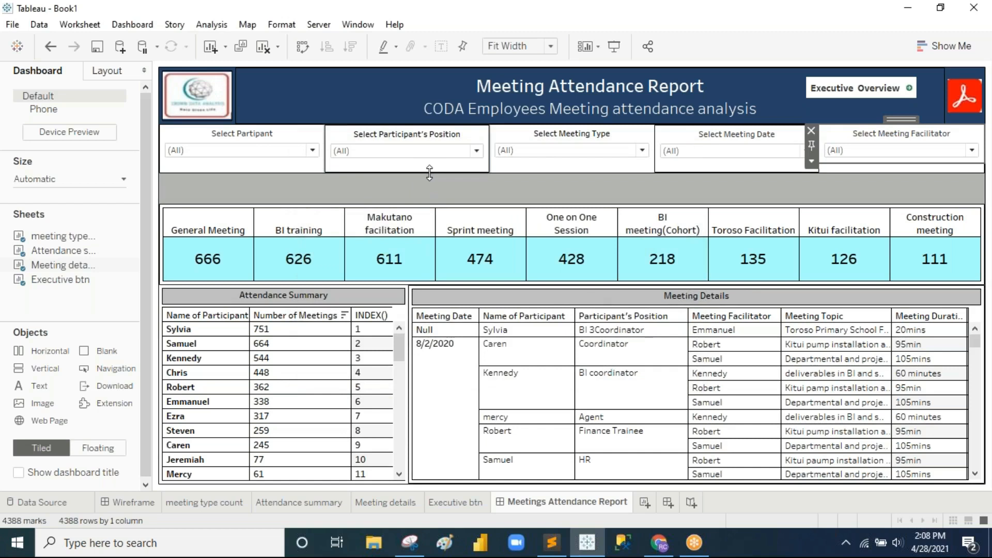
Step: Drag the filter-row container's bottom edge up slightly, then compare with the Wireframe dashboard
click(293, 172)
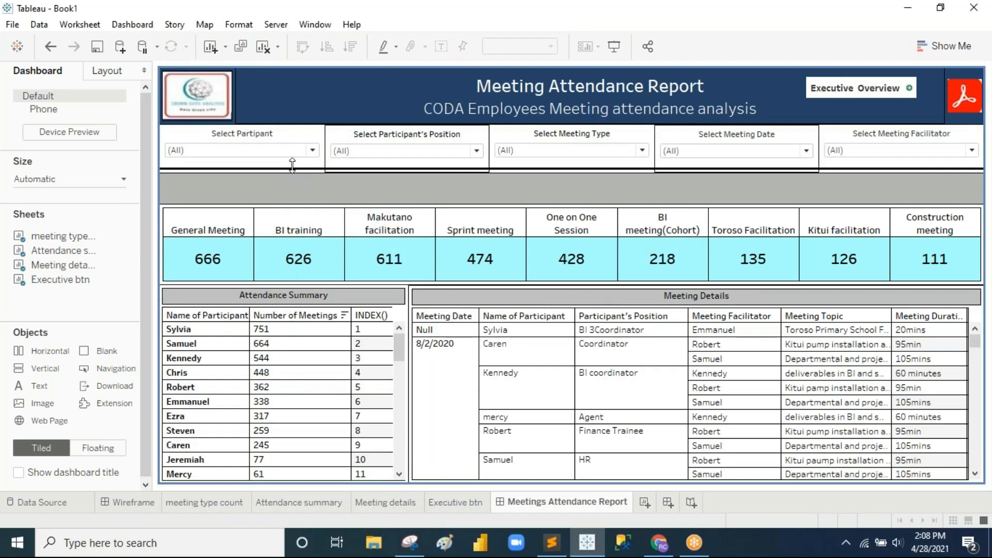
drag(292, 165, 292, 160)
drag(394, 198, 394, 192)
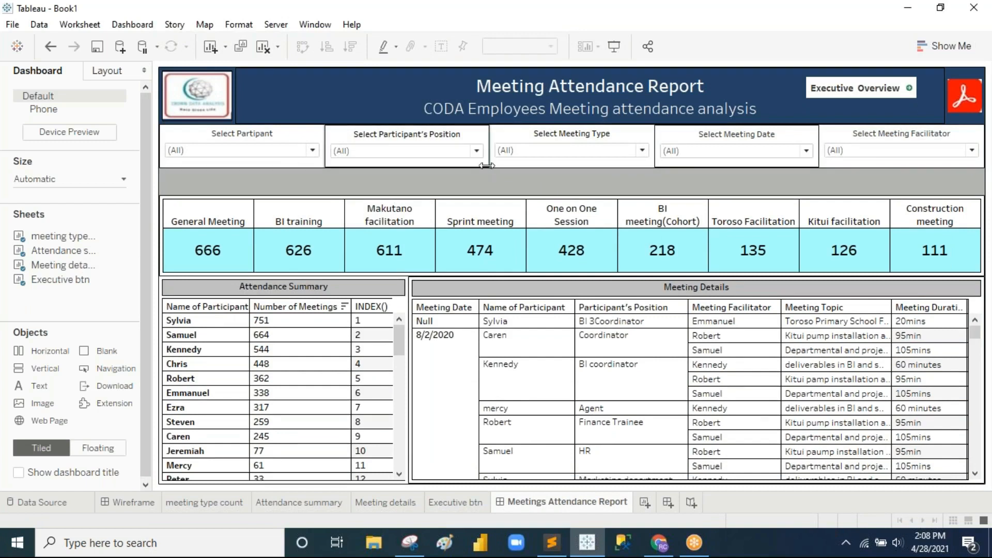
click(130, 502)
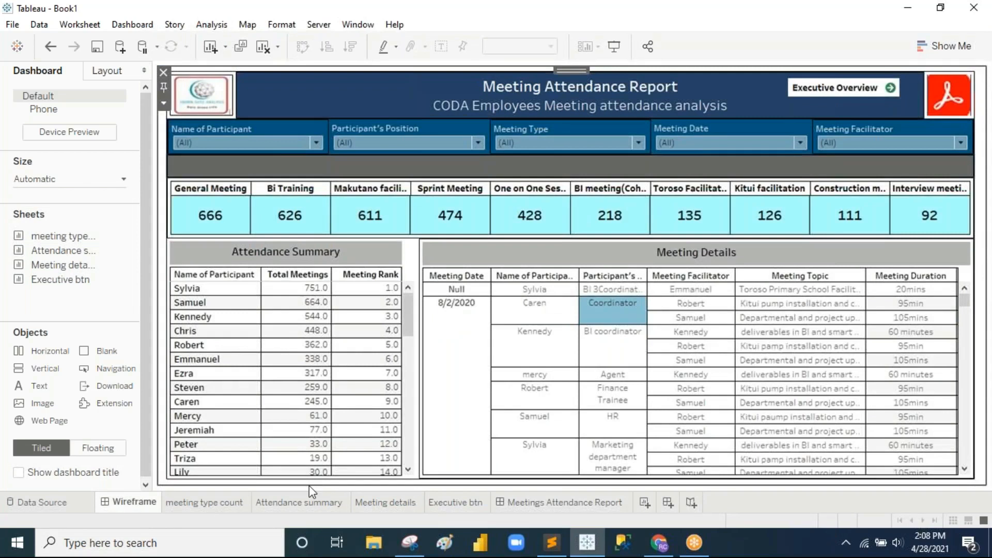
click(549, 504)
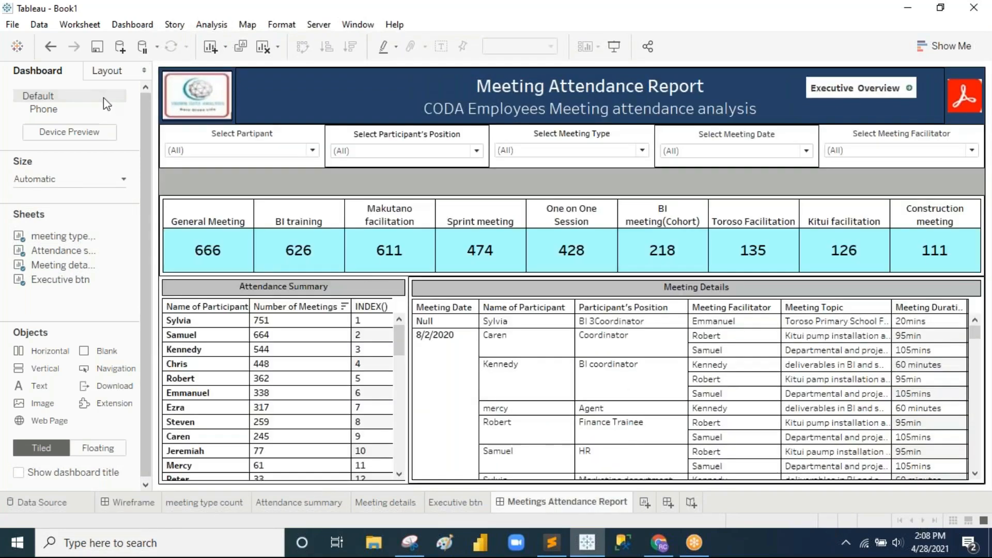
Step: Set the filter-row horizontal container's background to the dark blue swatch
click(107, 71)
scroll(88, 372, down, 3)
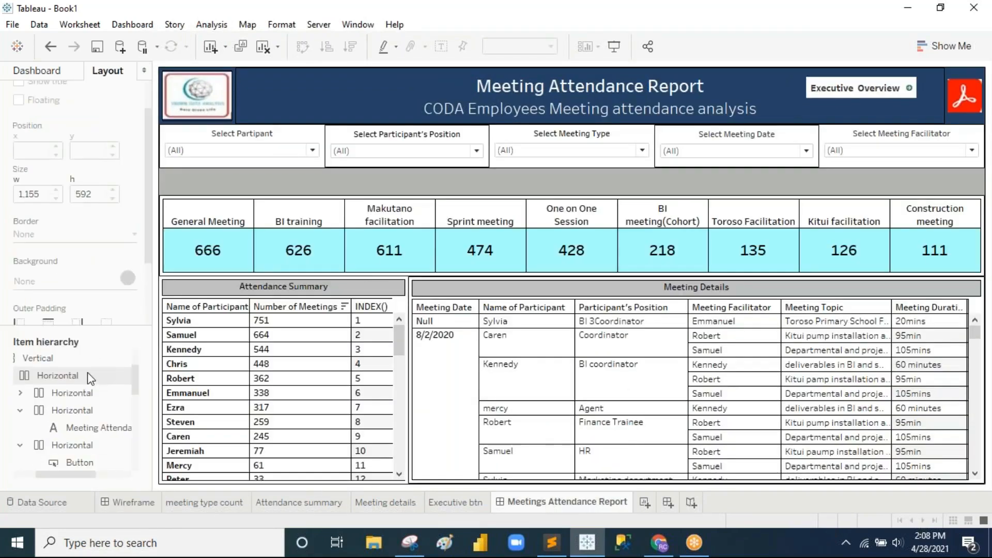
click(80, 411)
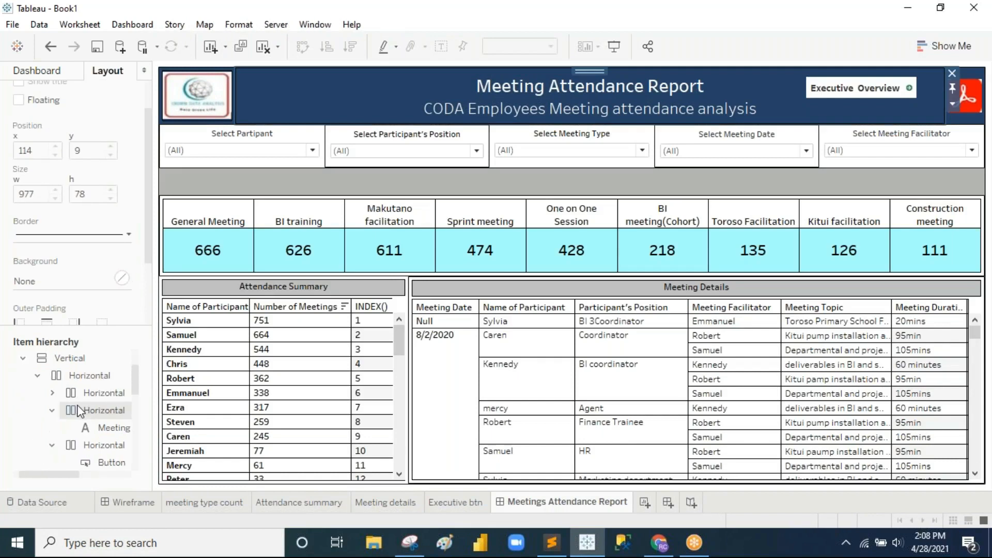
scroll(80, 411, down, 3)
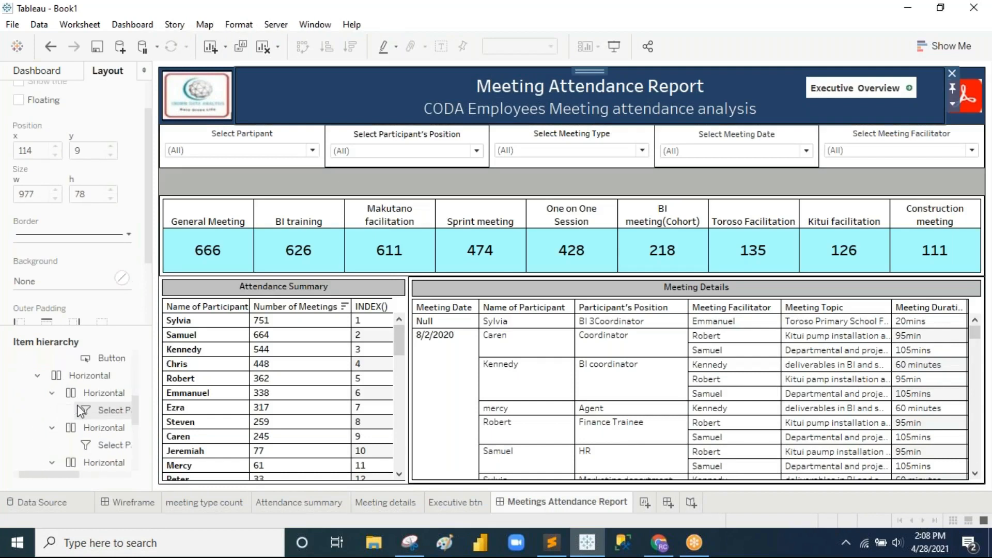
click(73, 376)
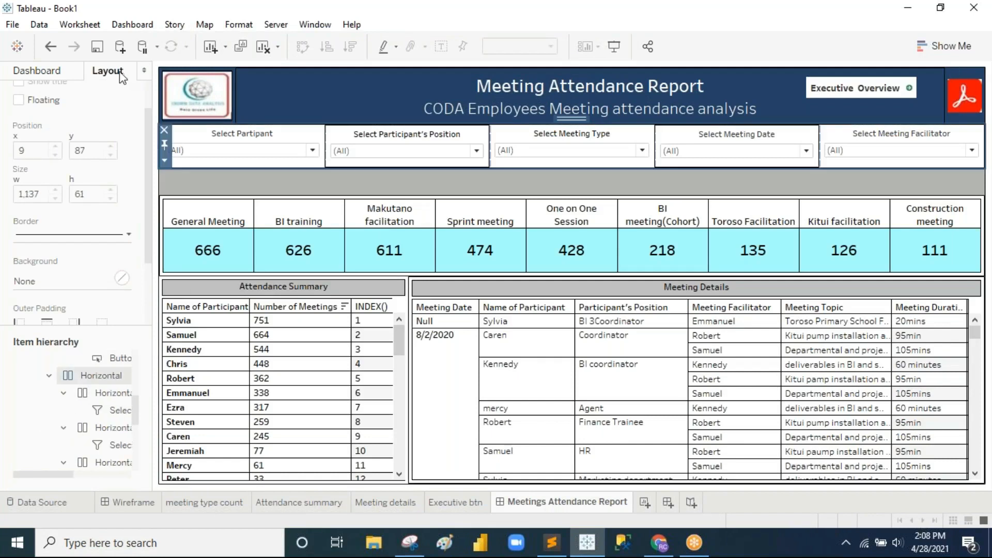
click(94, 286)
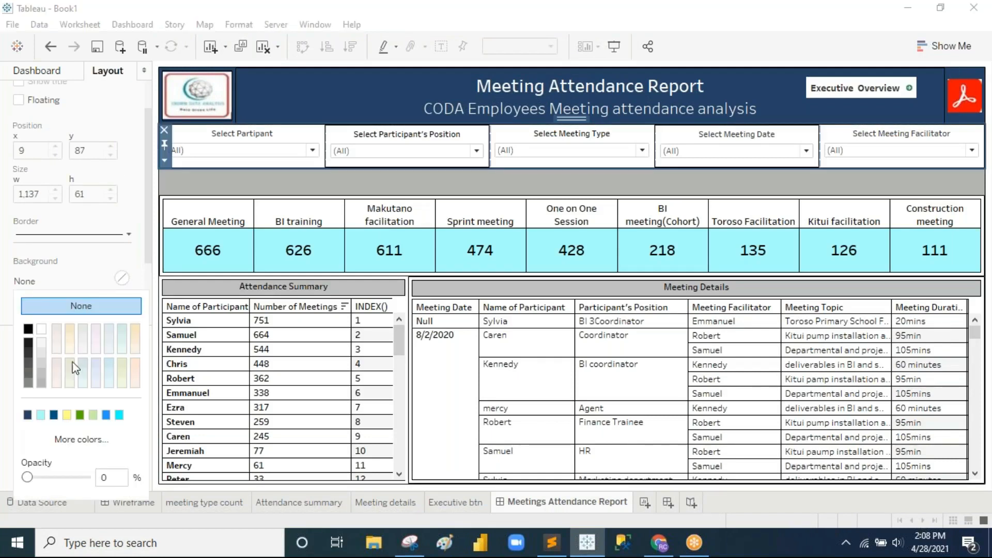
click(55, 415)
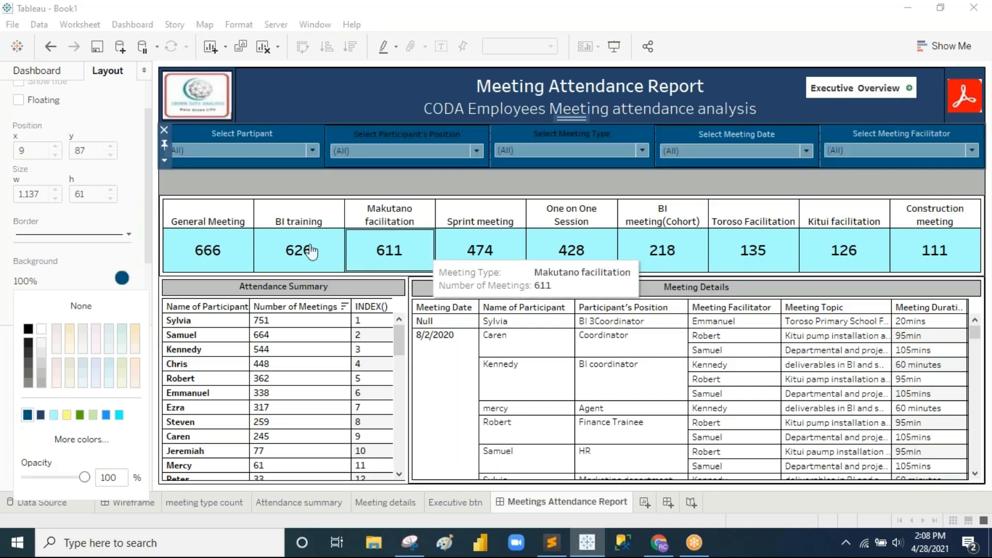
click(432, 194)
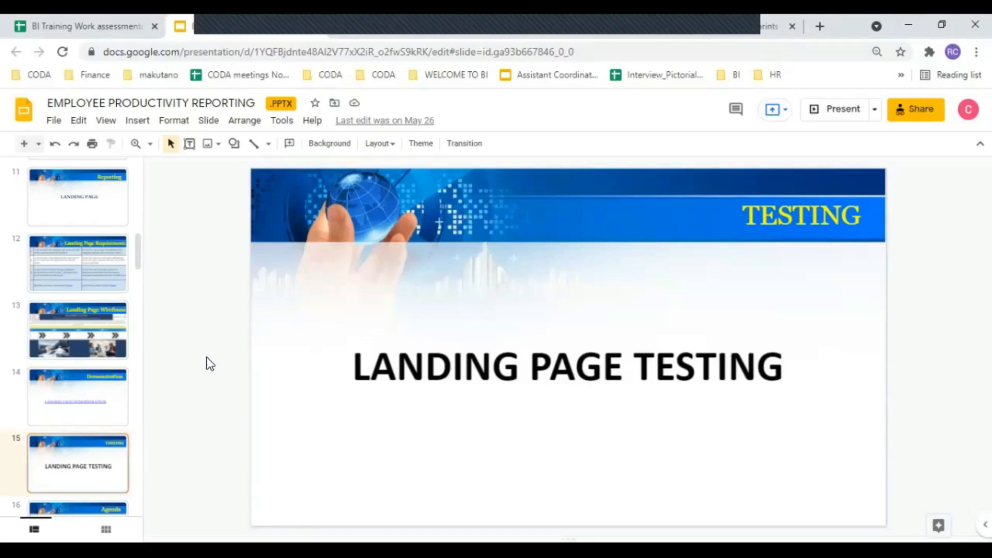
Step: Start the slideshow with Ctrl+F5 and advance from Agenda to Landing Page Requirements Review
key(ctrl+F5)
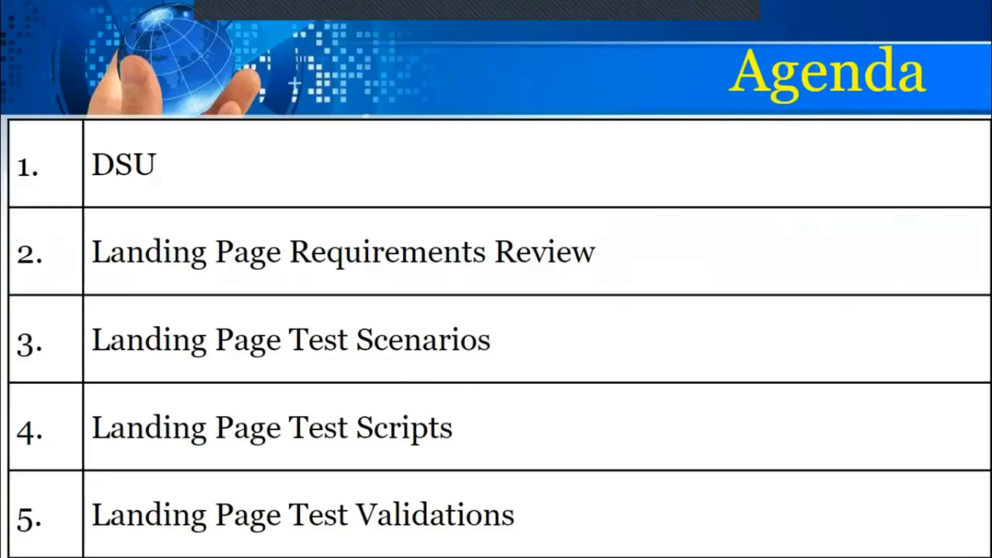
click(394, 391)
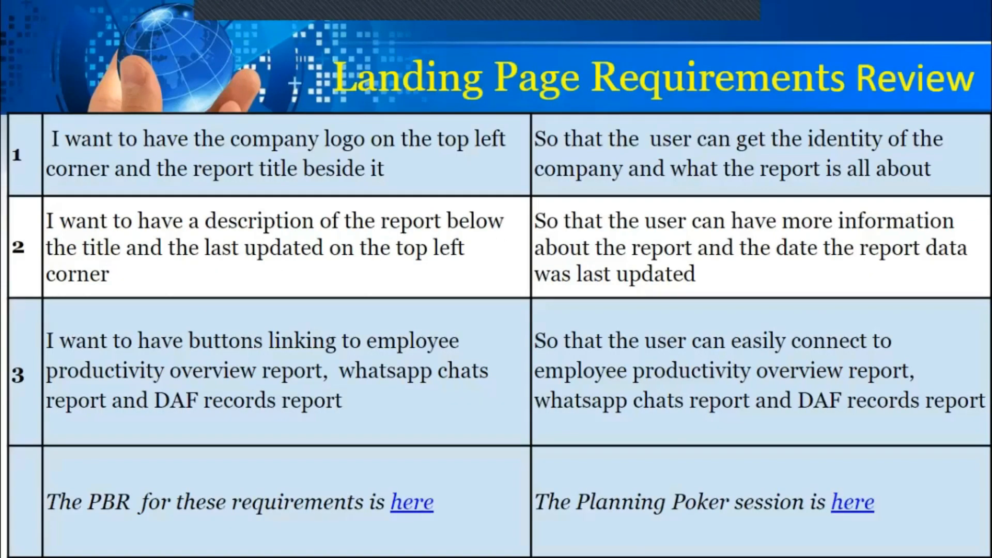
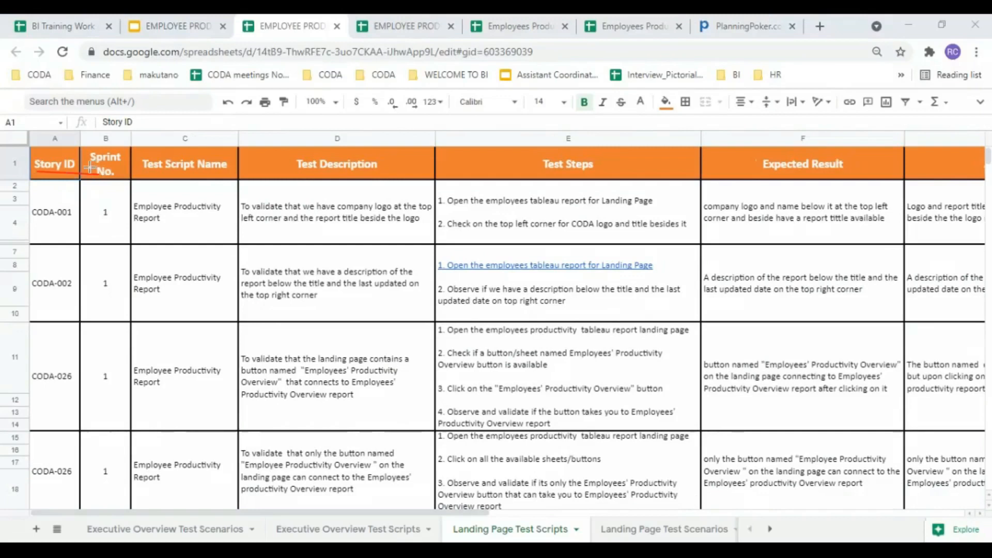
Step: Red-underline the Sprint No., Test Description and Expected Result headers and both lines of CODA-001's expected result
drag(87, 164, 224, 174)
drag(297, 172, 367, 174)
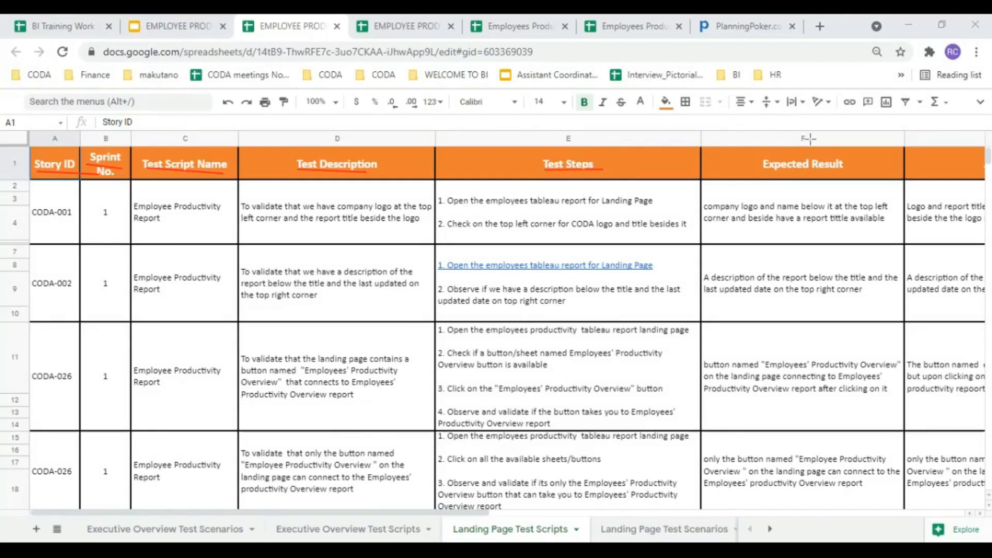
drag(763, 176, 841, 176)
drag(704, 212, 894, 209)
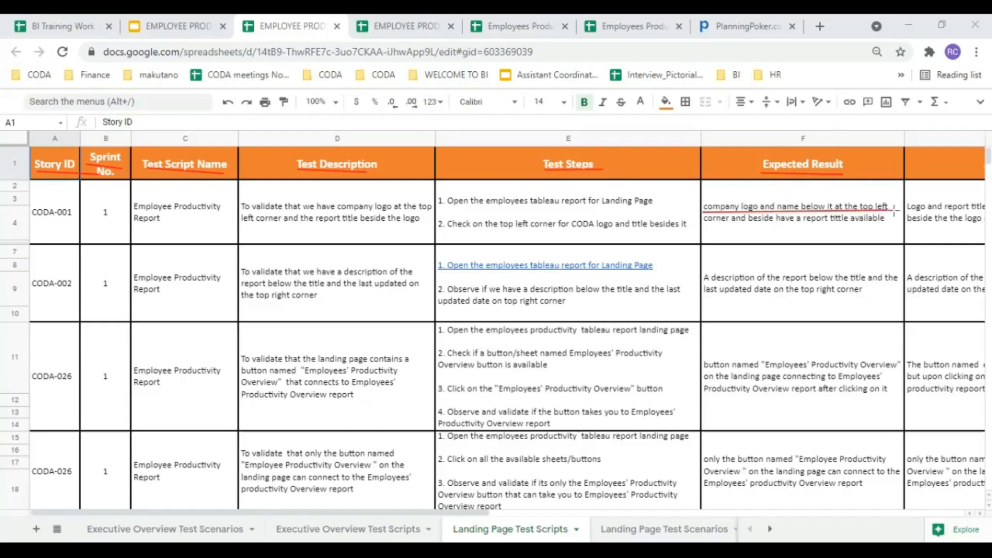
drag(706, 221, 884, 222)
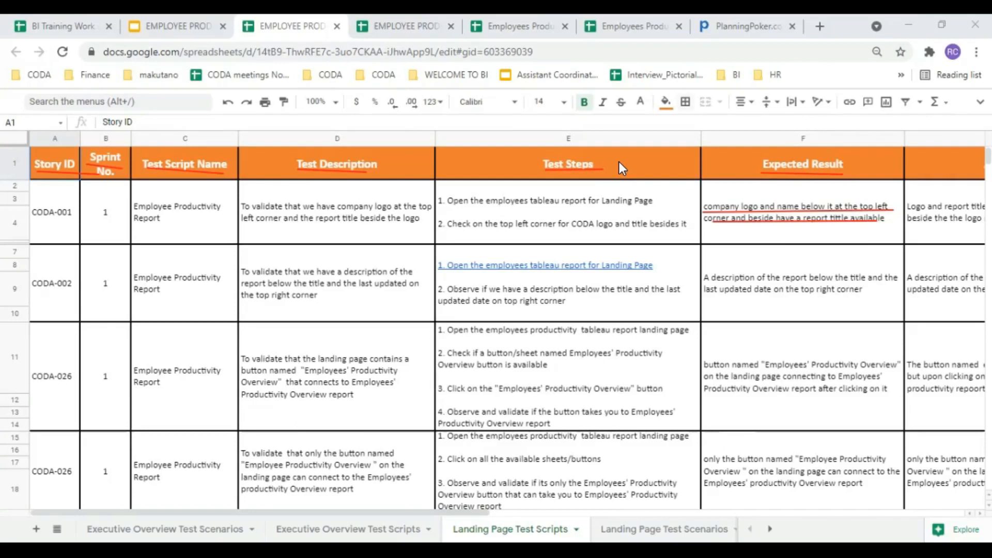
drag(482, 514, 677, 513)
click(858, 226)
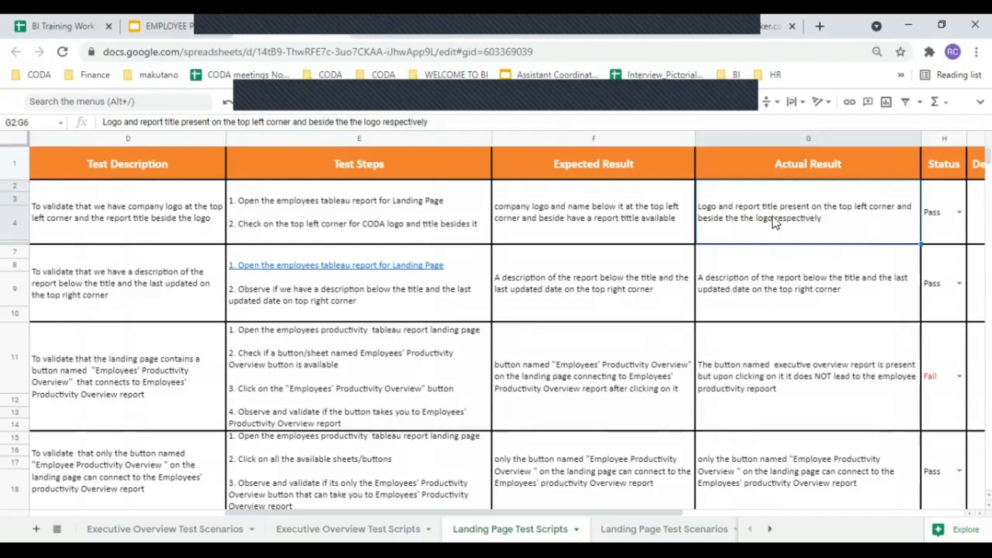
Step: Paste CODA-001's actual result into its expected result, then clear its actual result and Pass status
click(659, 228)
text(Logo and report title present on the top left corner and beside the the logo respectively)
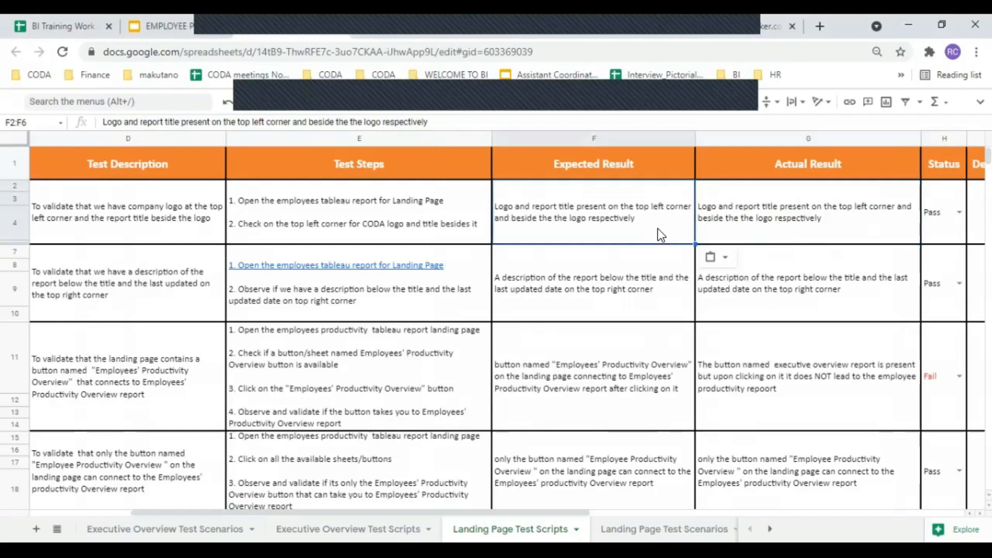
click(824, 225)
key(Delete)
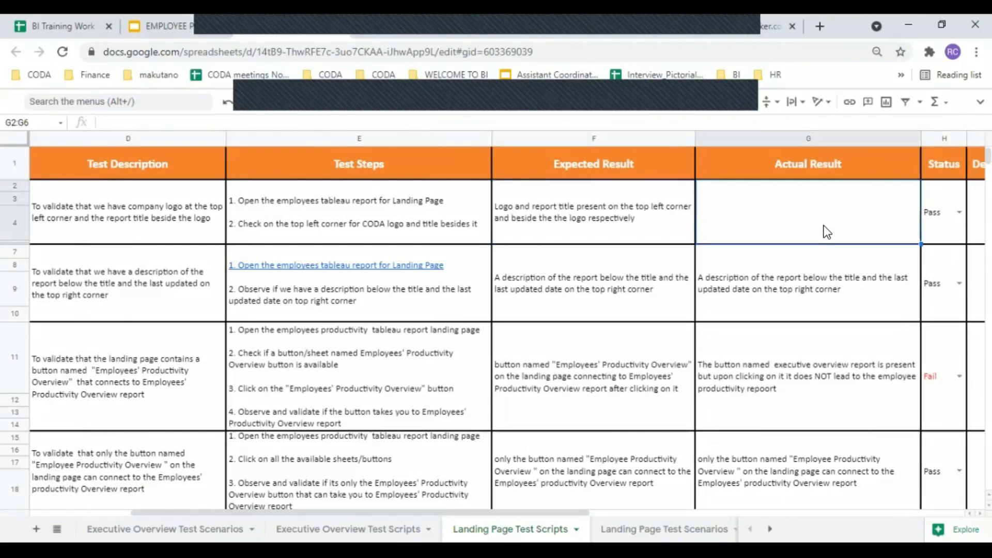
click(942, 220)
key(Delete)
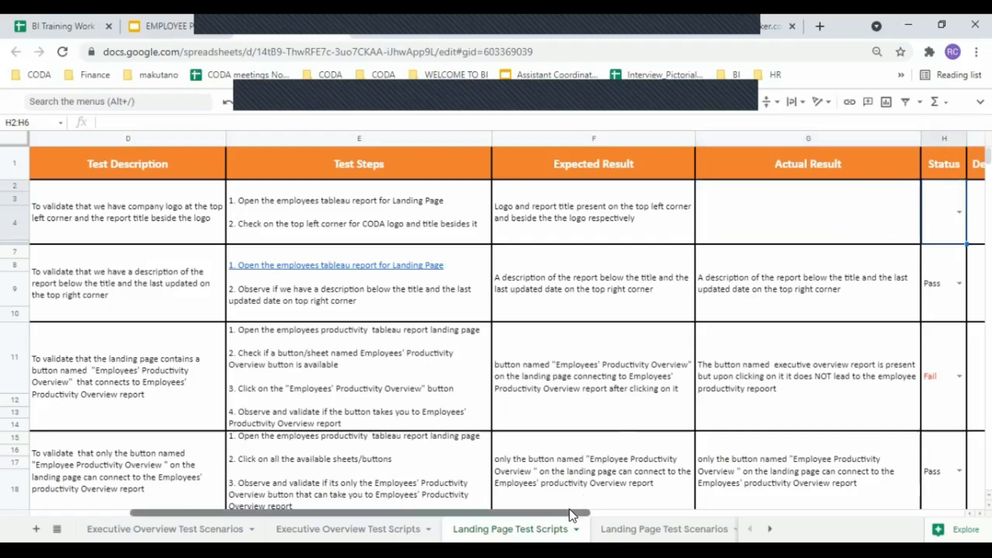
Step: Underline the CODA-001 test description in red with the screen pen
click(635, 514)
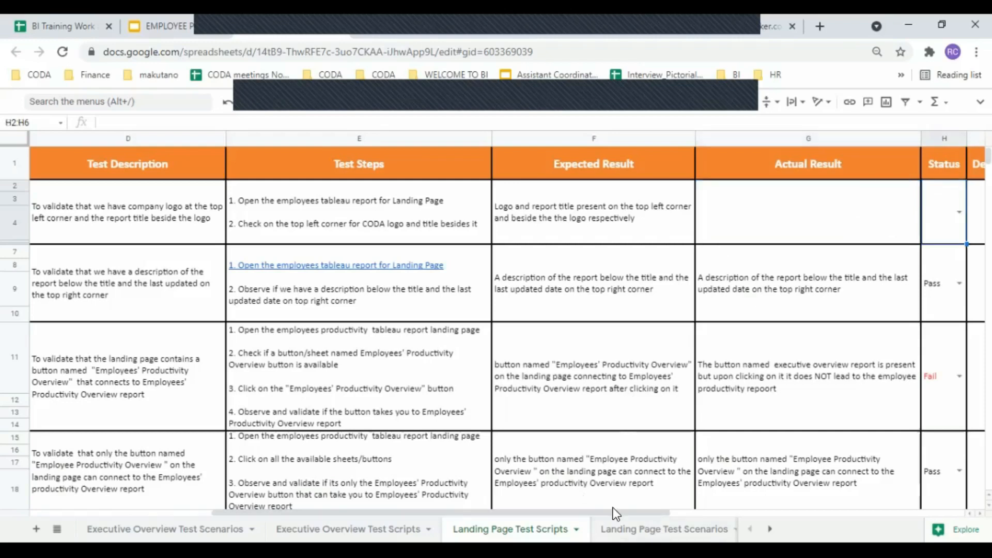
drag(615, 514, 771, 515)
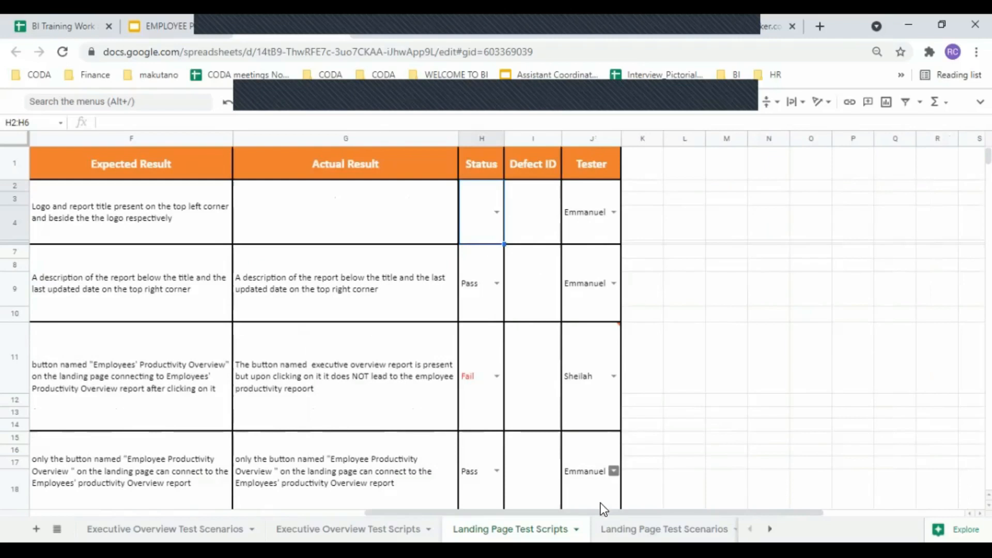
drag(590, 513, 132, 501)
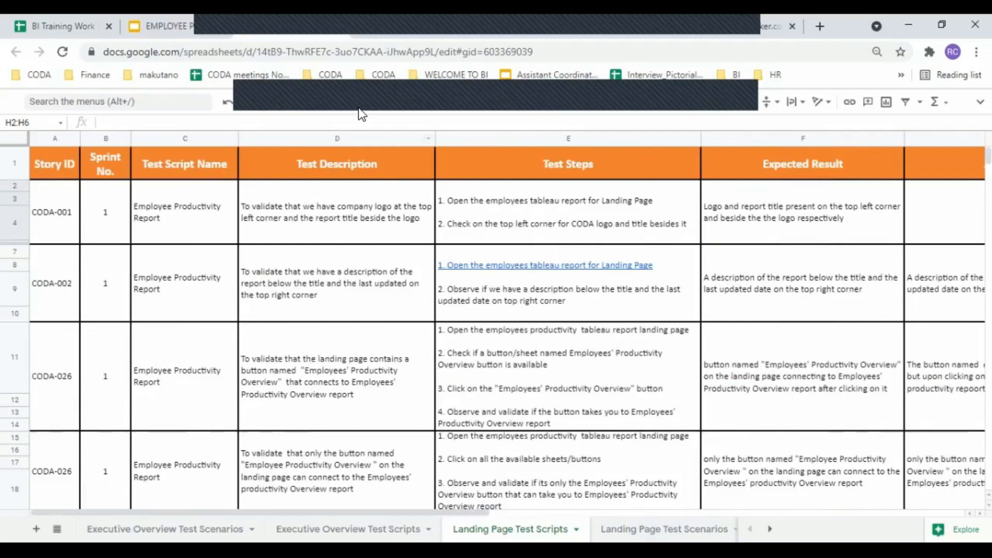
drag(241, 209, 425, 214)
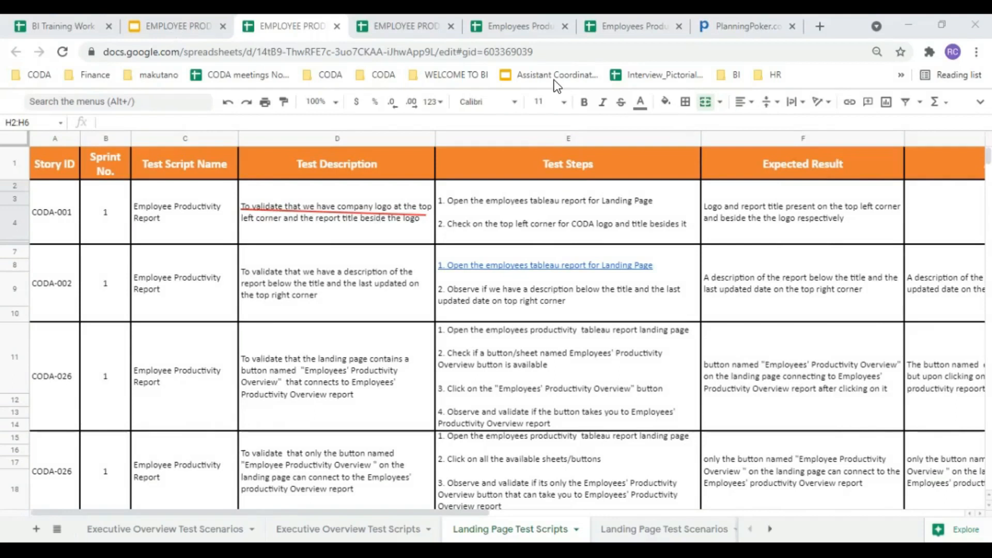
click(151, 30)
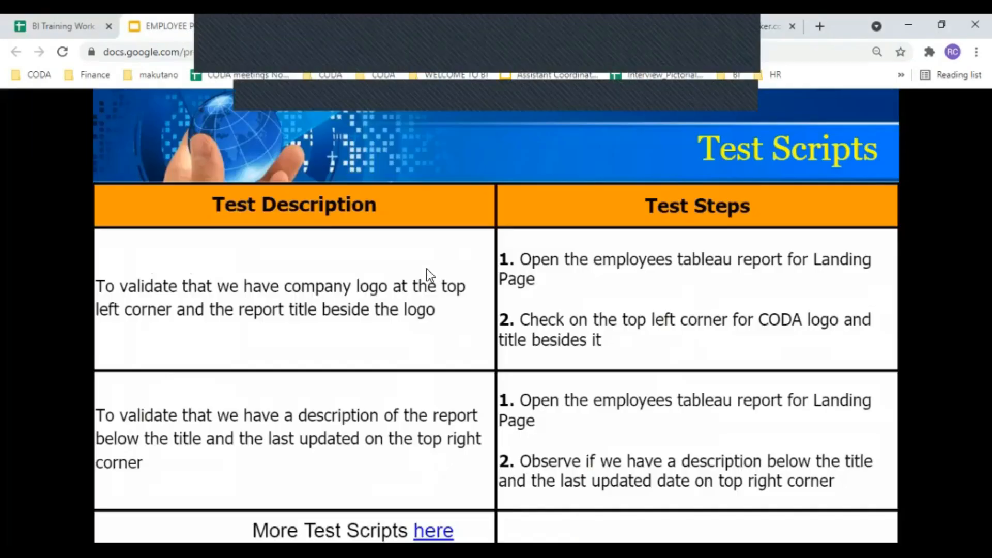
Step: Present the deck, advance through the Test Validations slides, and follow the 'here' link to the validation document
click(544, 296)
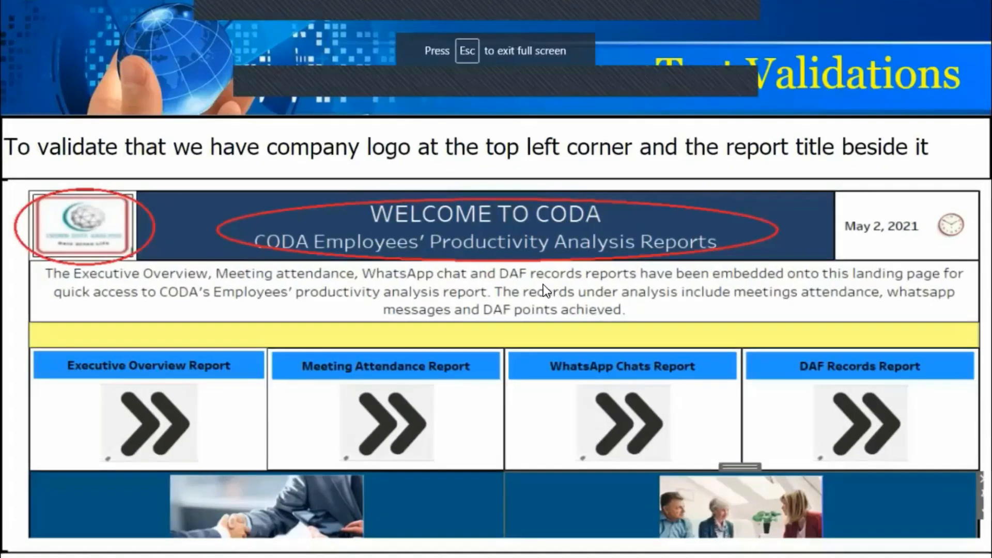
click(508, 307)
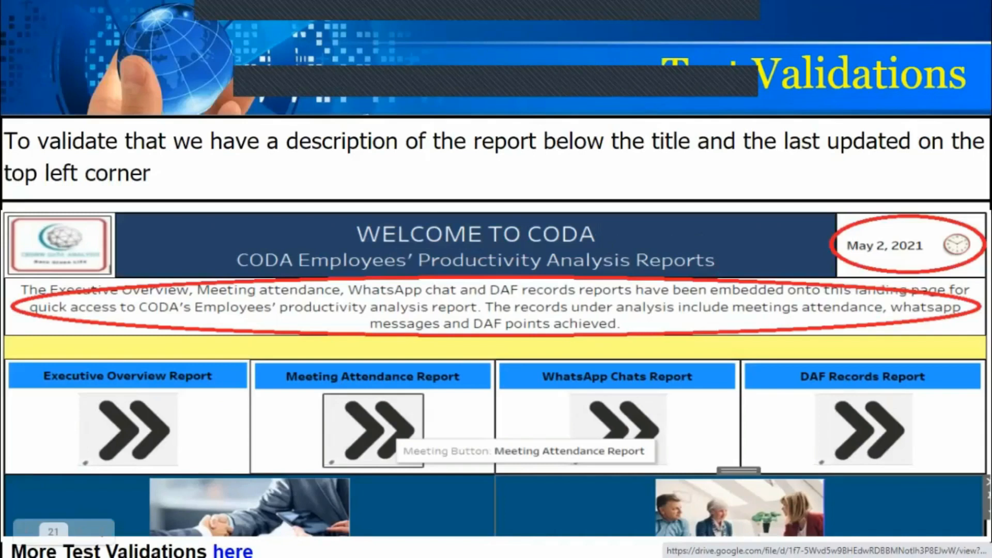
click(221, 500)
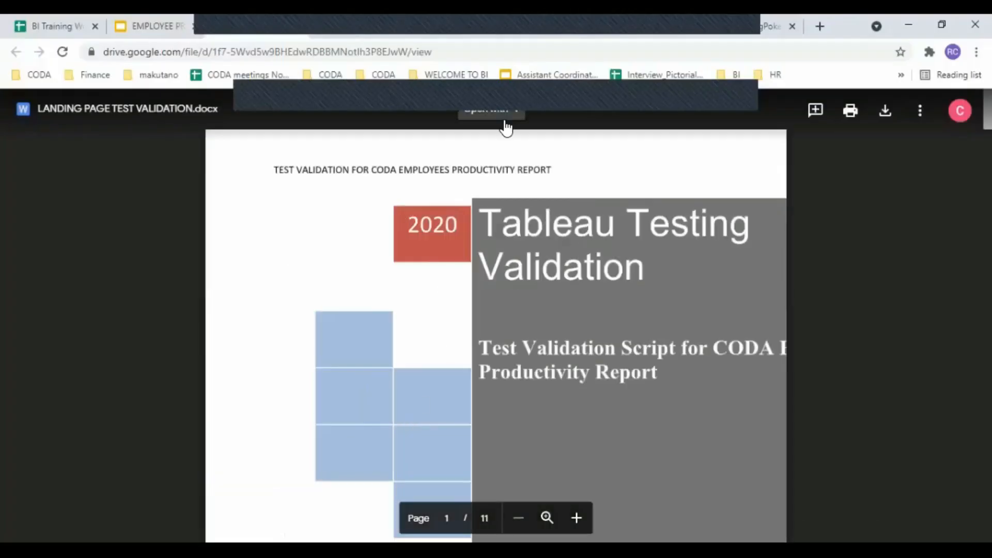
Step: Open LANDING PAGE TEST VALIDATION.docx with Google Docs and scroll to the CODA-001 validation script page
click(505, 123)
click(525, 169)
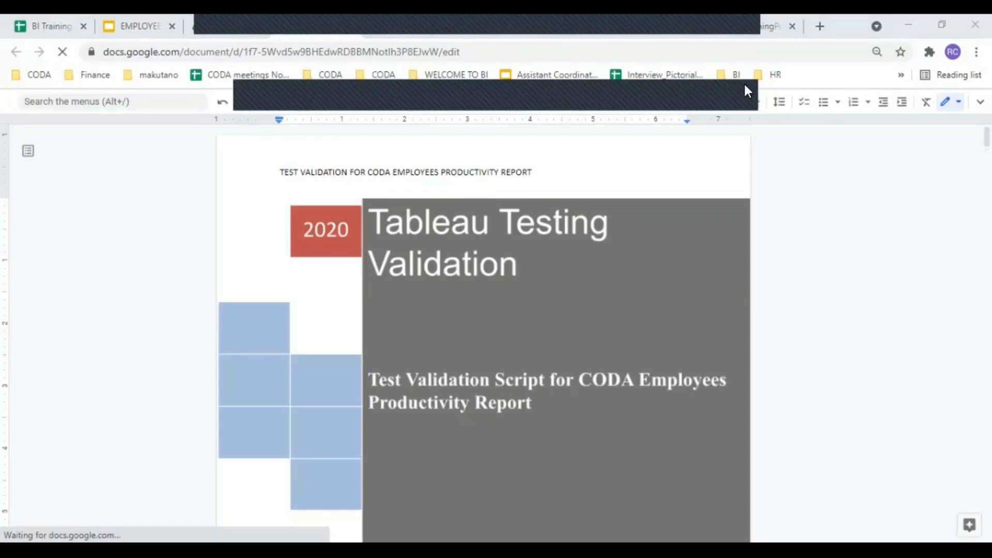
scroll(793, 256, down, 10)
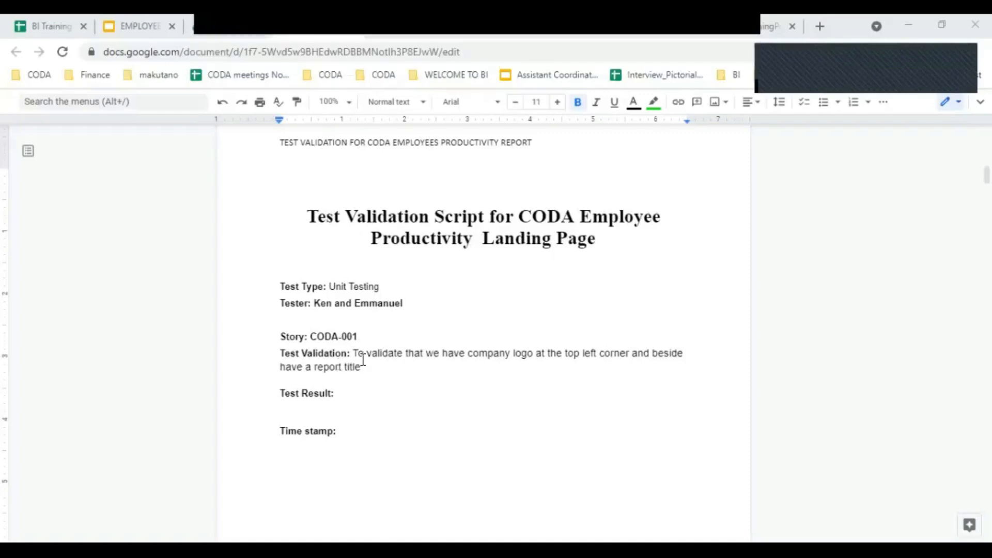
Step: Select CODA-001's test validation sentence, then bring the Tableau Landing Page dashboard to the front
drag(354, 353, 378, 362)
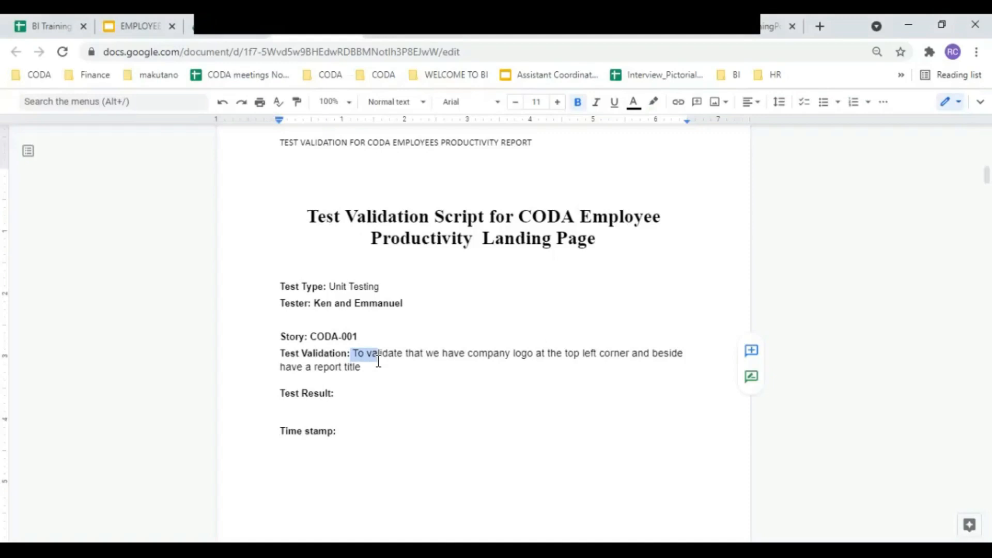
drag(379, 361, 355, 383)
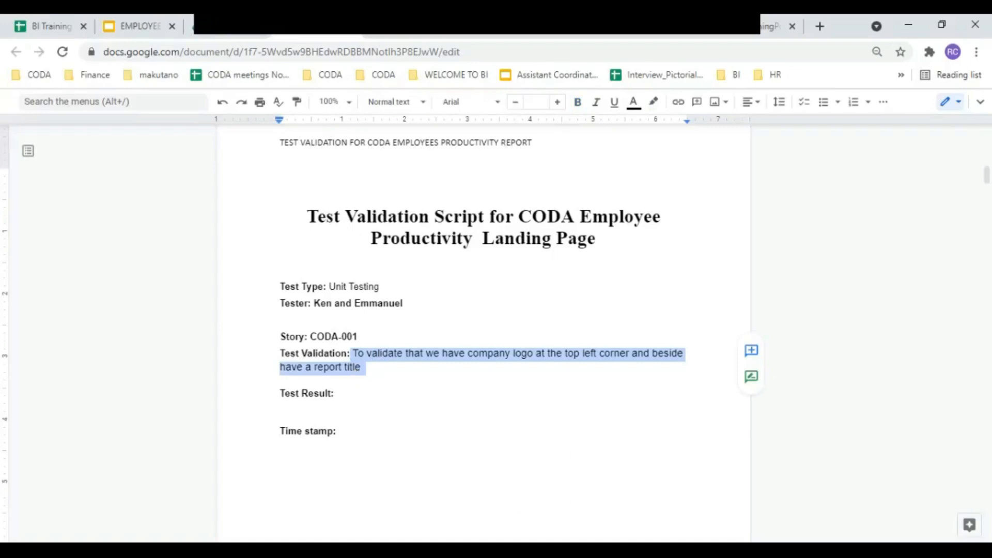
click(473, 549)
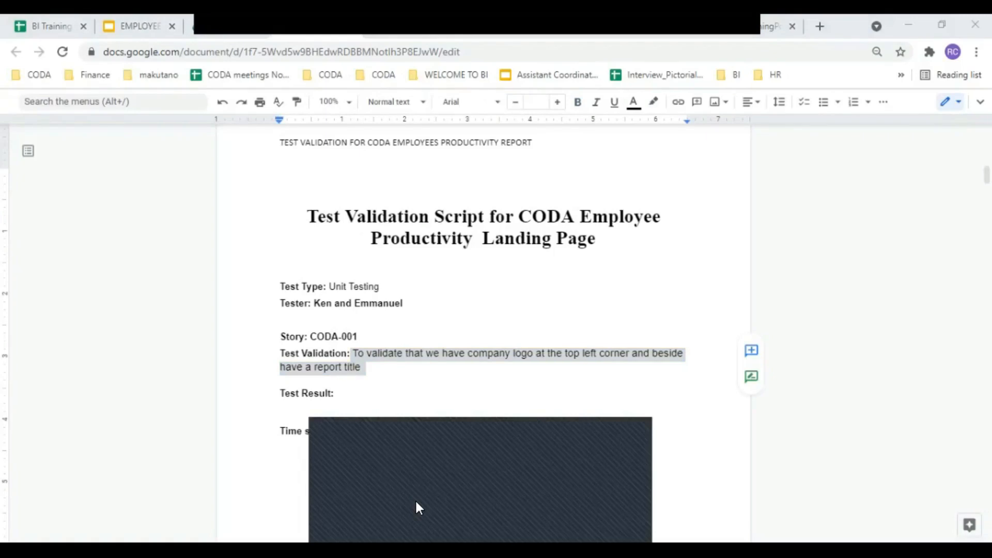
click(416, 502)
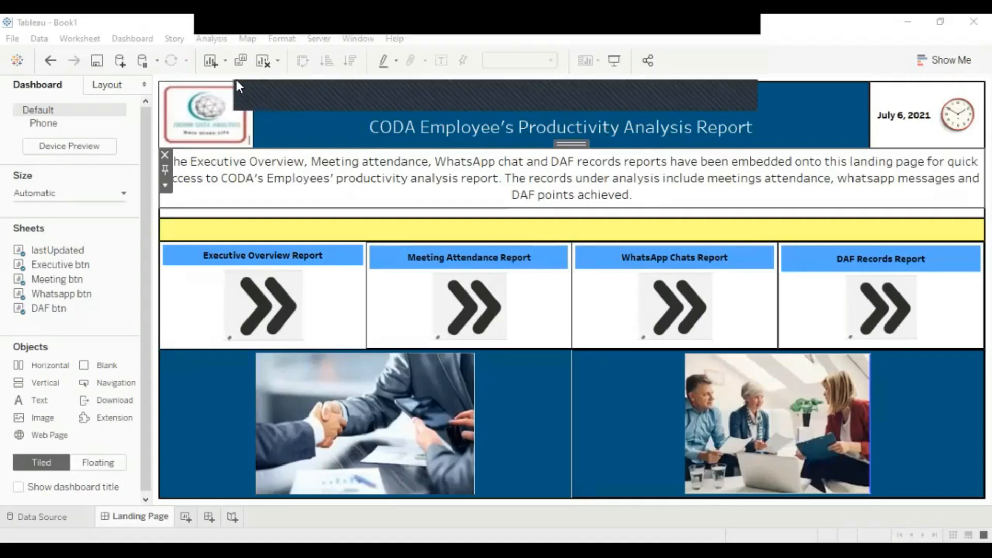
mouse_move(169, 84)
mouse_down()
mouse_move(246, 99)
mouse_move(246, 140)
mouse_move(197, 140)
mouse_up()
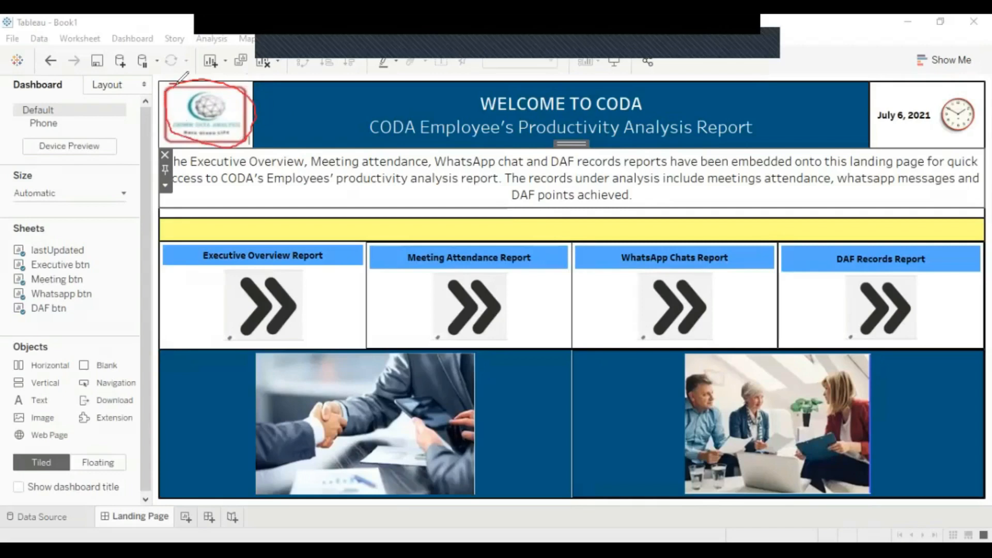
mouse_move(373, 95)
mouse_down()
mouse_move(592, 86)
mouse_move(748, 95)
mouse_move(777, 134)
mouse_move(354, 132)
mouse_move(368, 97)
mouse_move(382, 94)
mouse_up()
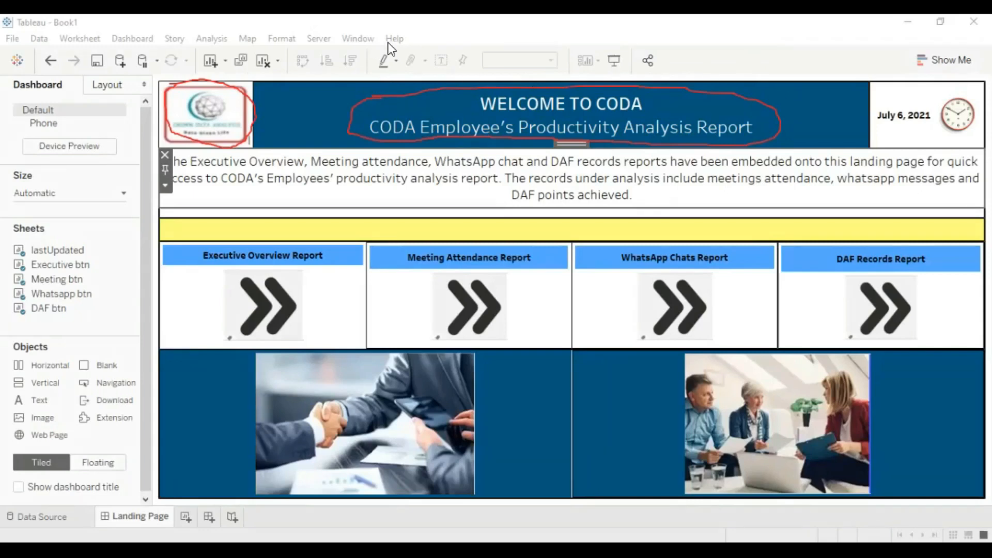
click(297, 43)
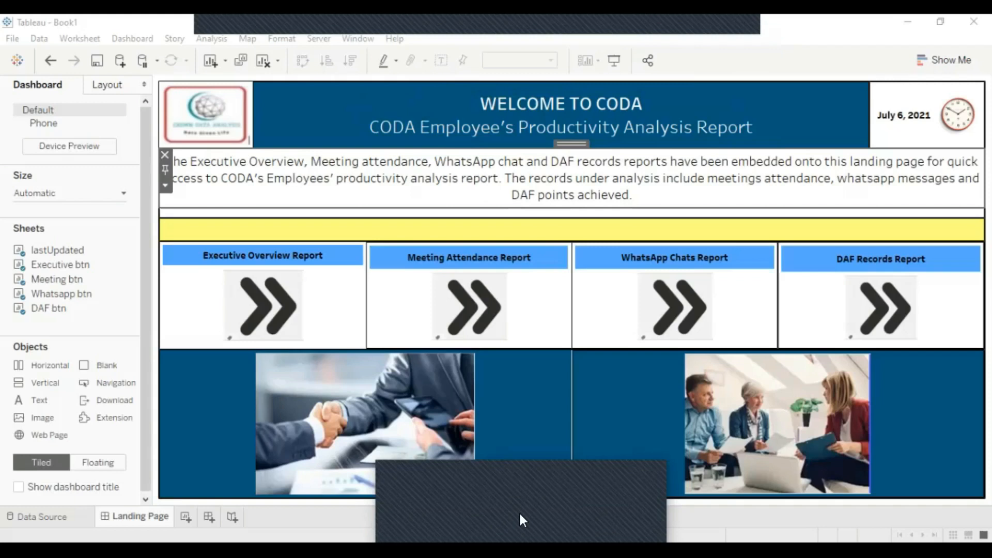
Step: Minimize the window covering the dashboard and return to the full Landing Page dashboard view
click(213, 63)
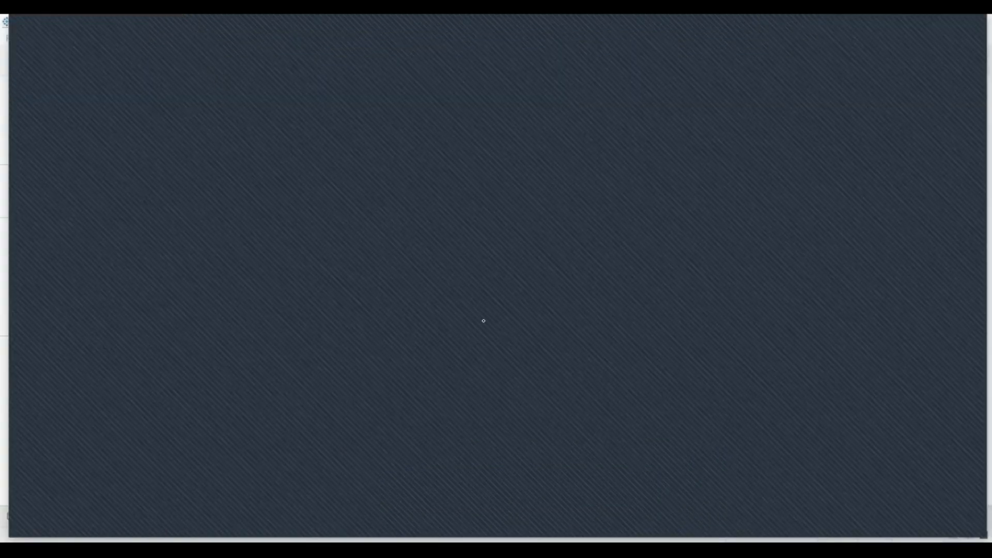
click(906, 30)
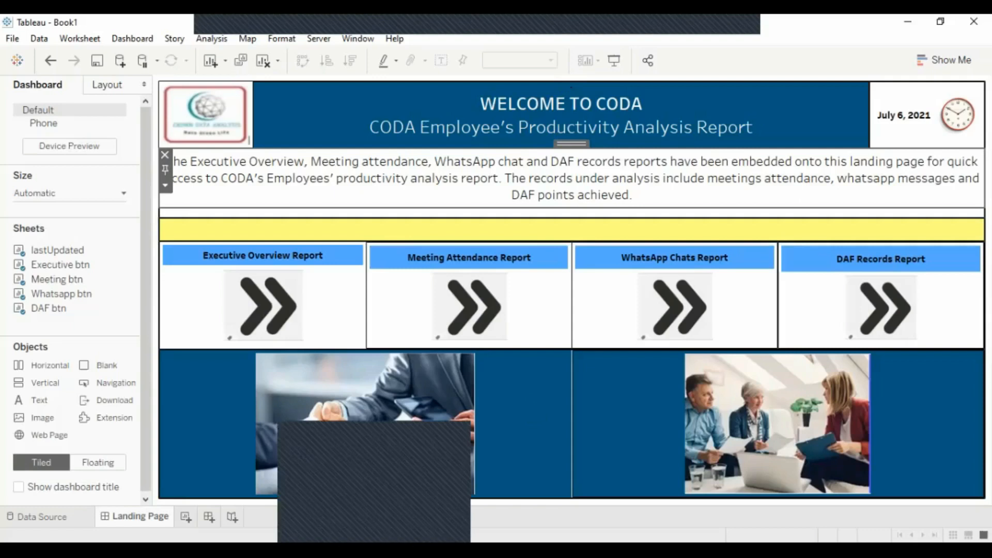
click(374, 486)
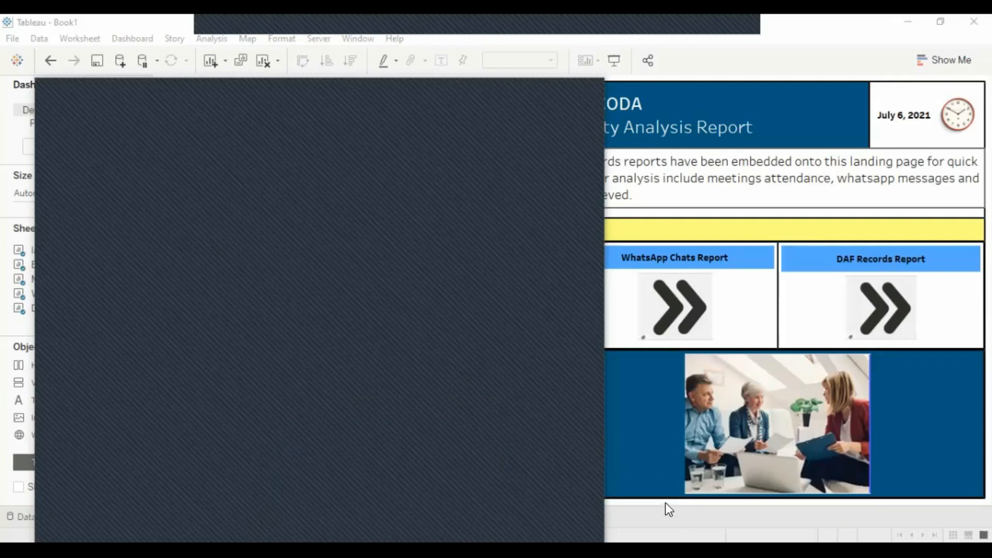
click(648, 447)
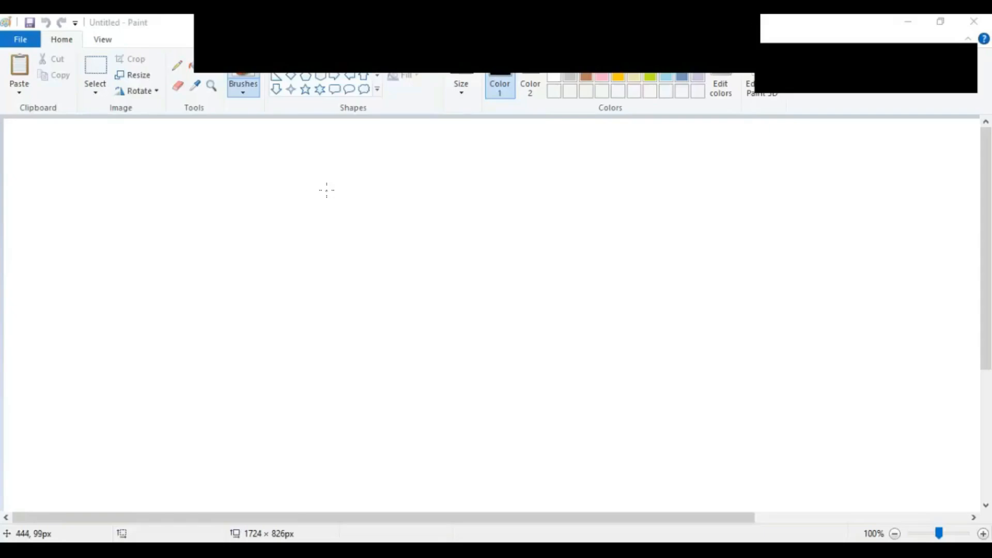
Step: Paste the dashboard screenshot, shift it right, and set up a red Oval shape with 3px outline
click(30, 74)
drag(418, 231, 508, 235)
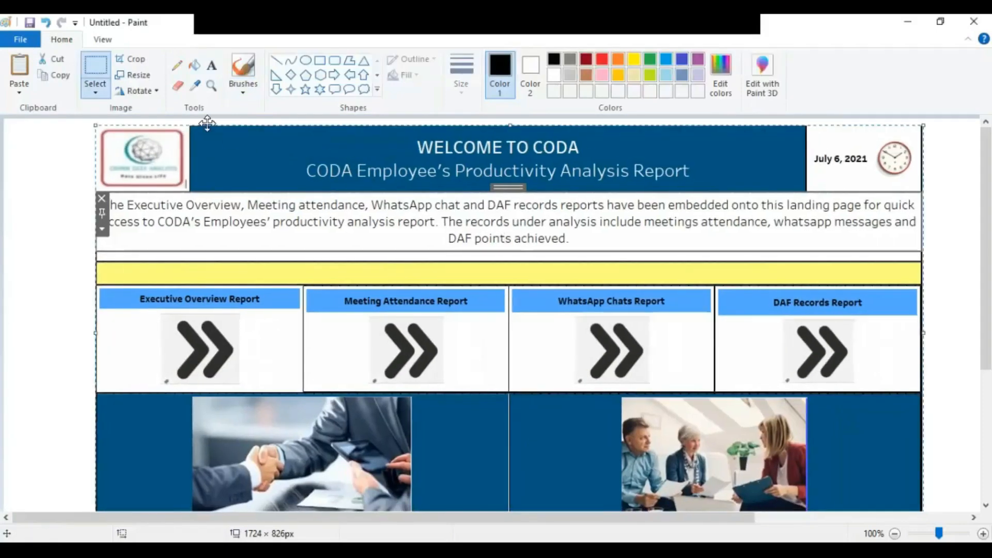
click(49, 142)
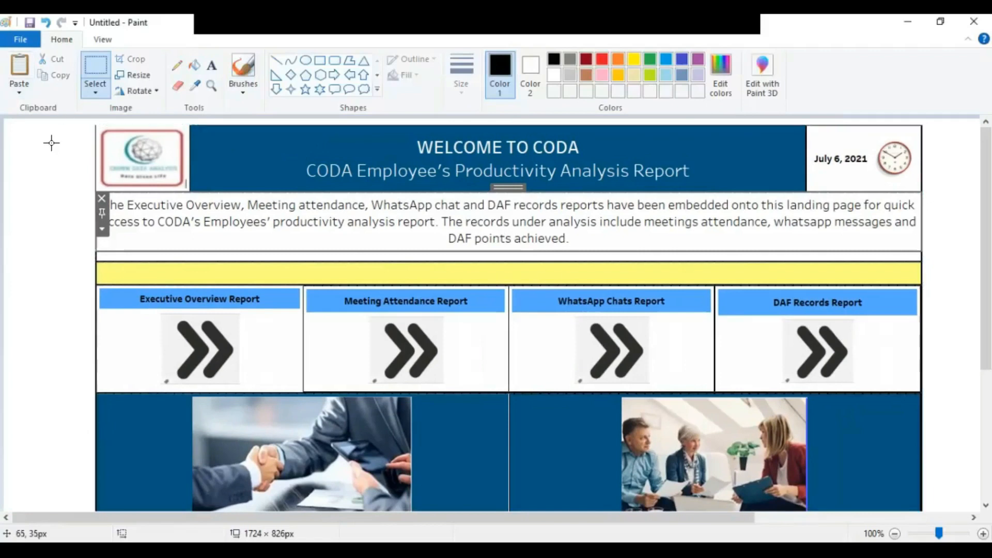
click(305, 60)
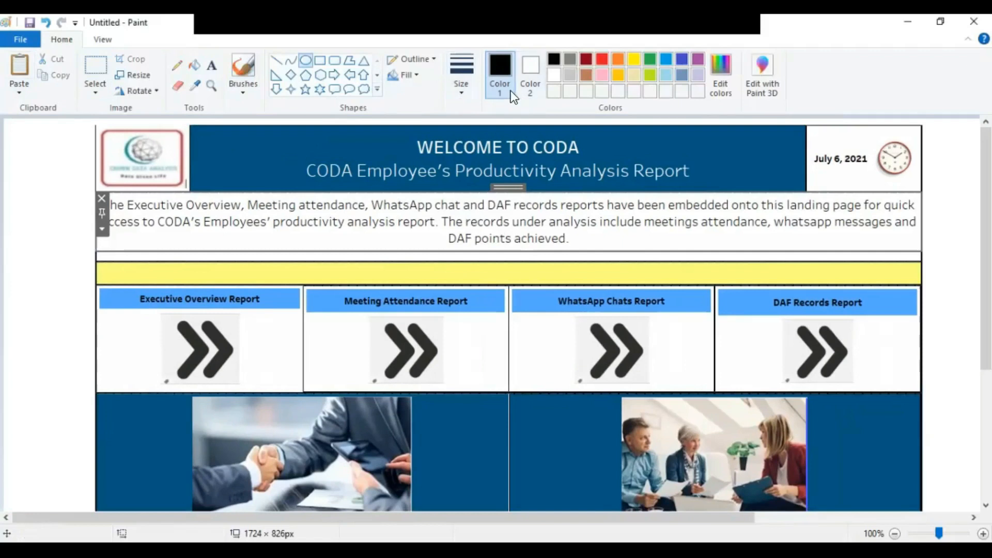
click(603, 59)
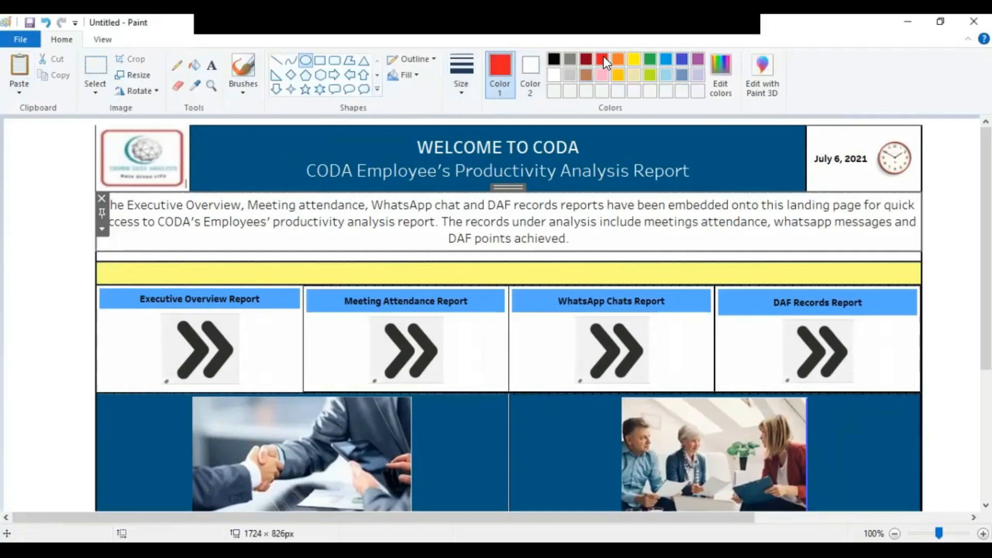
click(462, 78)
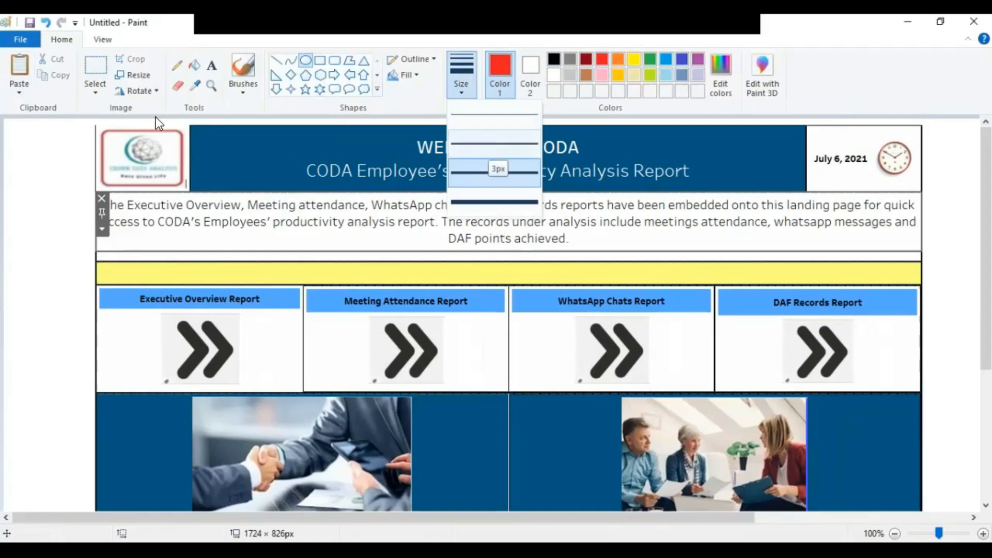
Step: Circle the logo and the WELCOME TO CODA title banner with red ovals
mouse_move(87, 125)
mouse_down()
mouse_move(140, 130)
mouse_move(193, 153)
mouse_move(206, 192)
mouse_up()
drag(143, 126, 142, 118)
drag(88, 157, 83, 161)
drag(290, 133, 769, 187)
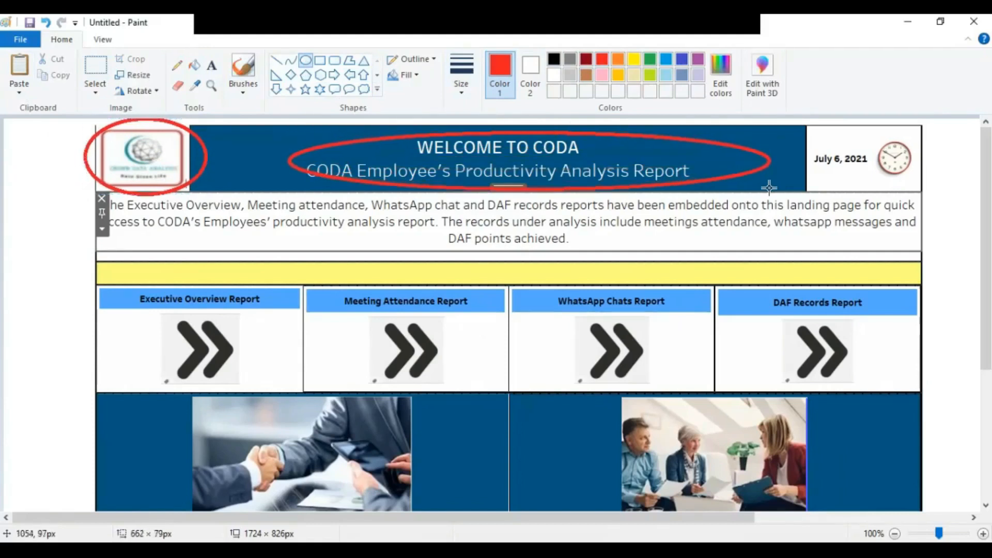
drag(288, 161, 262, 162)
drag(514, 127, 516, 122)
drag(517, 188, 515, 194)
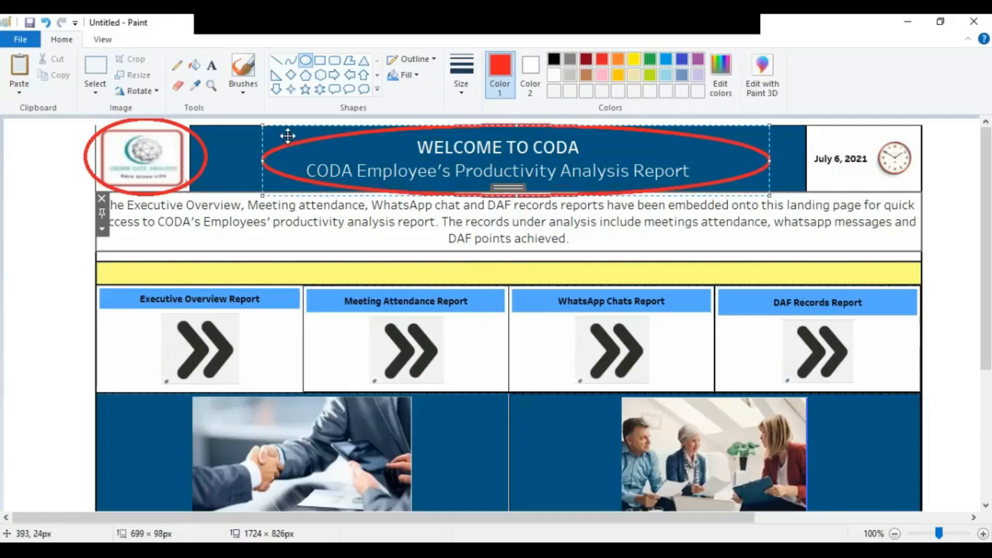
click(954, 210)
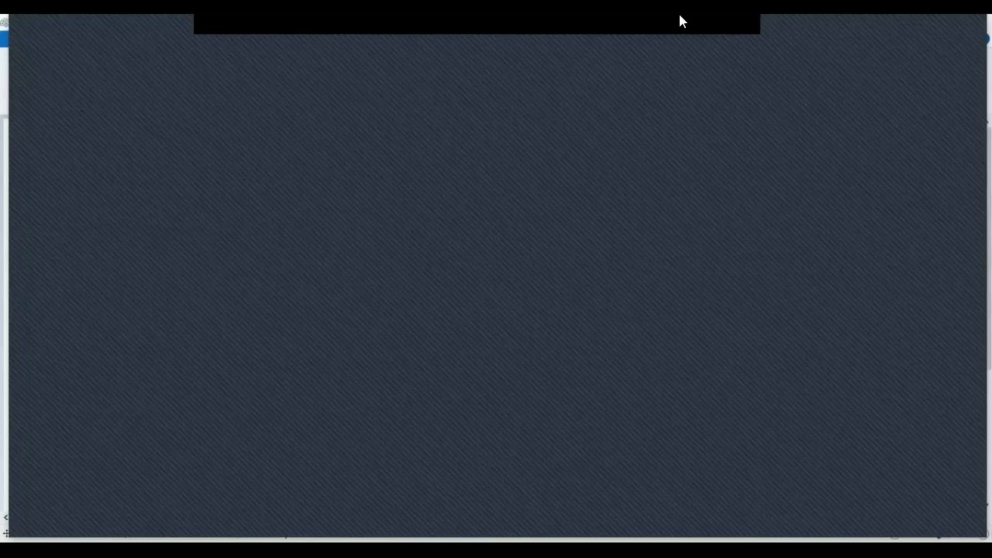
Step: Minimize the overlay window to reveal the screen behind it
click(897, 28)
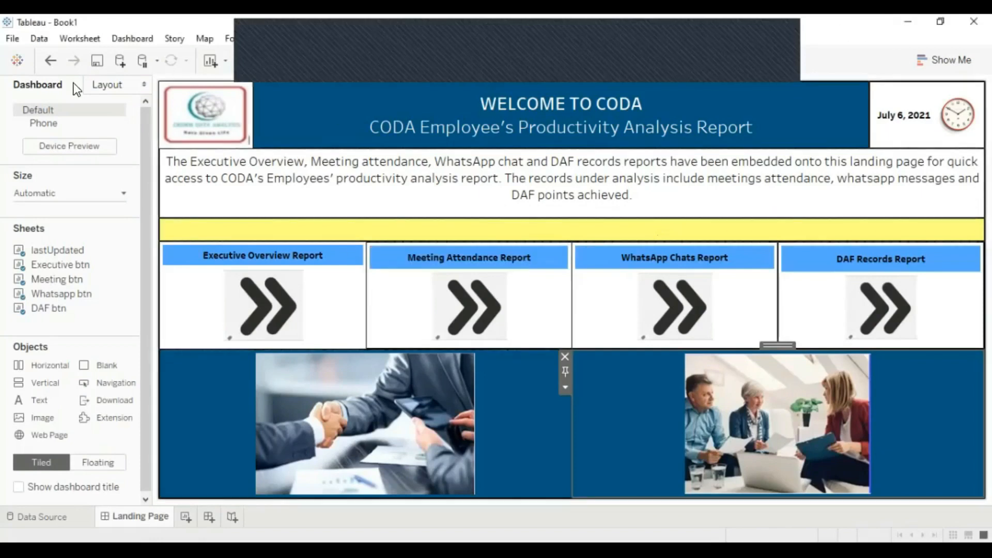
Step: Choose Server > Tableau Public > Save to Tableau Public As… and begin entering the account e-mail
click(273, 41)
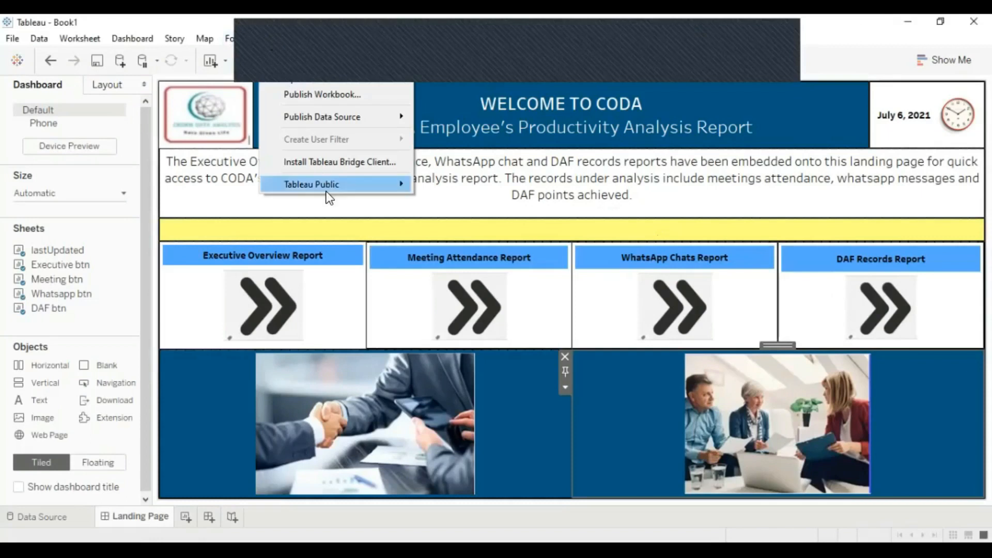
mouse_move(327, 190)
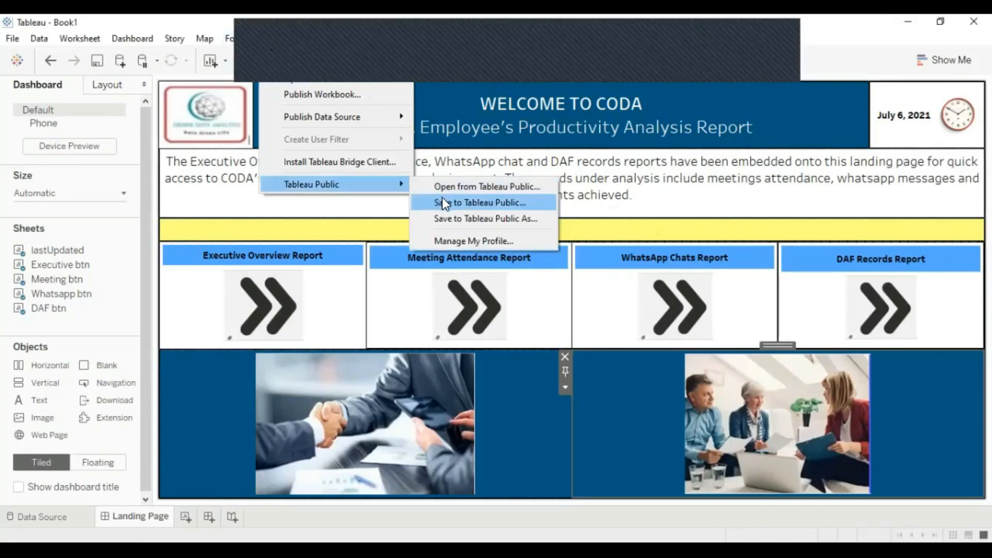
click(489, 219)
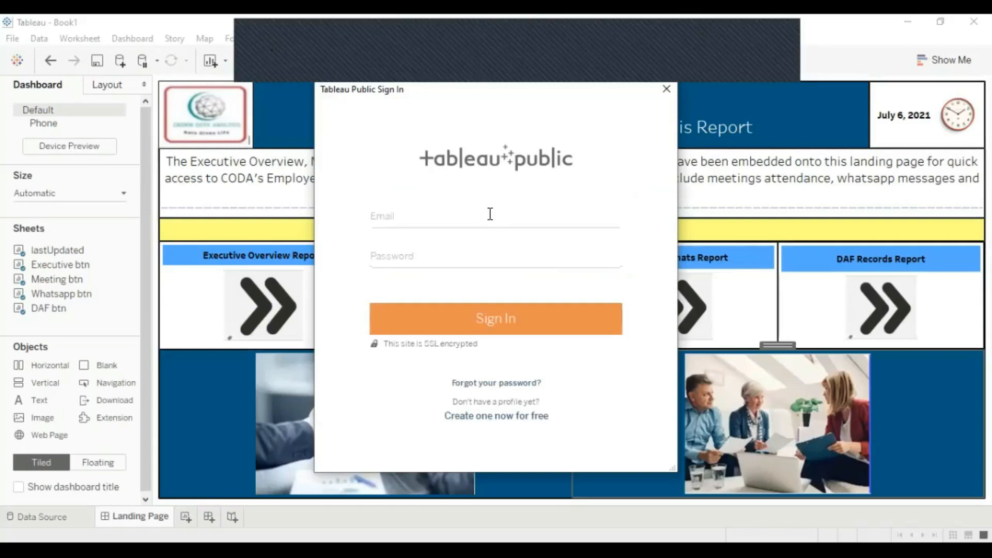
click(491, 214)
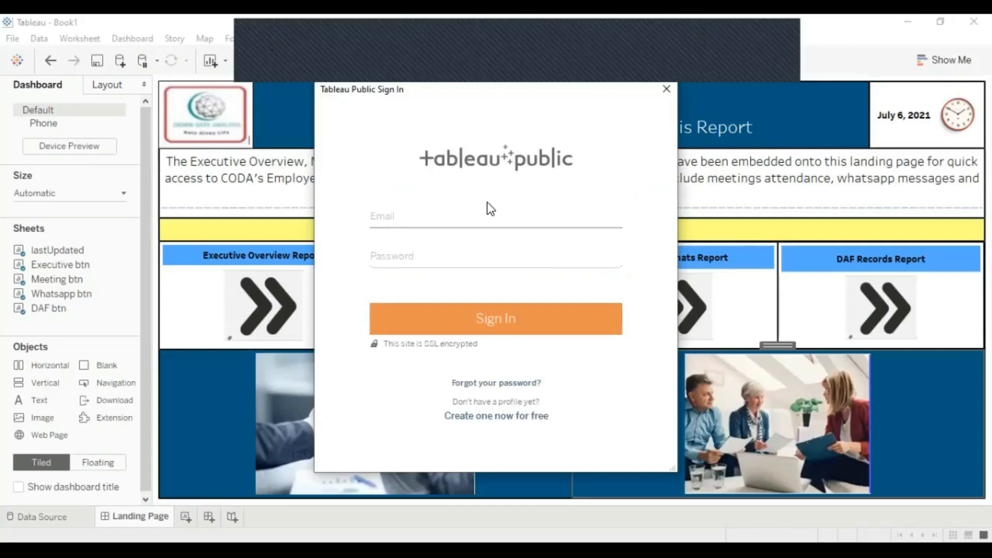
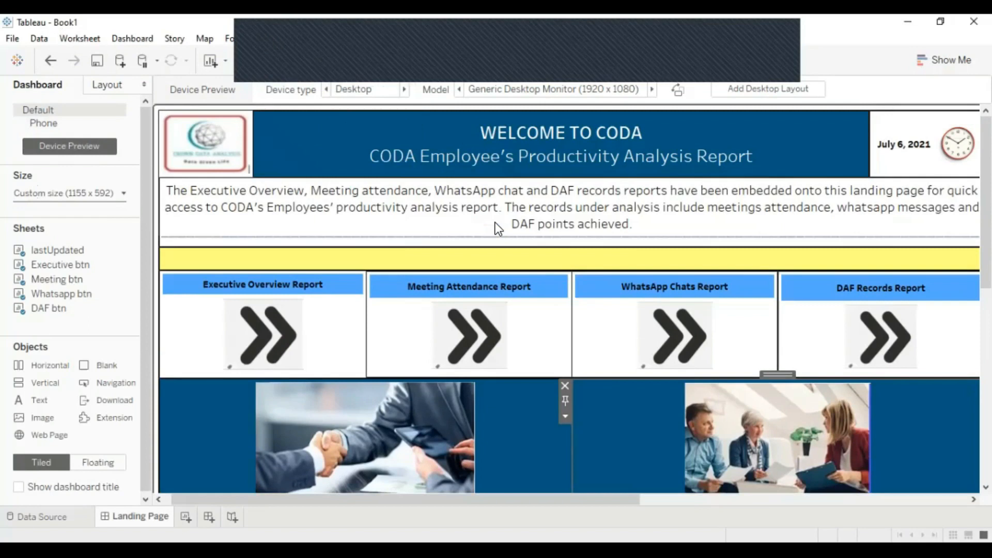
Step: Sign in to Tableau Public with the account e-mail and password, which returns an extract-required error
key(ctrl+s)
click(471, 219)
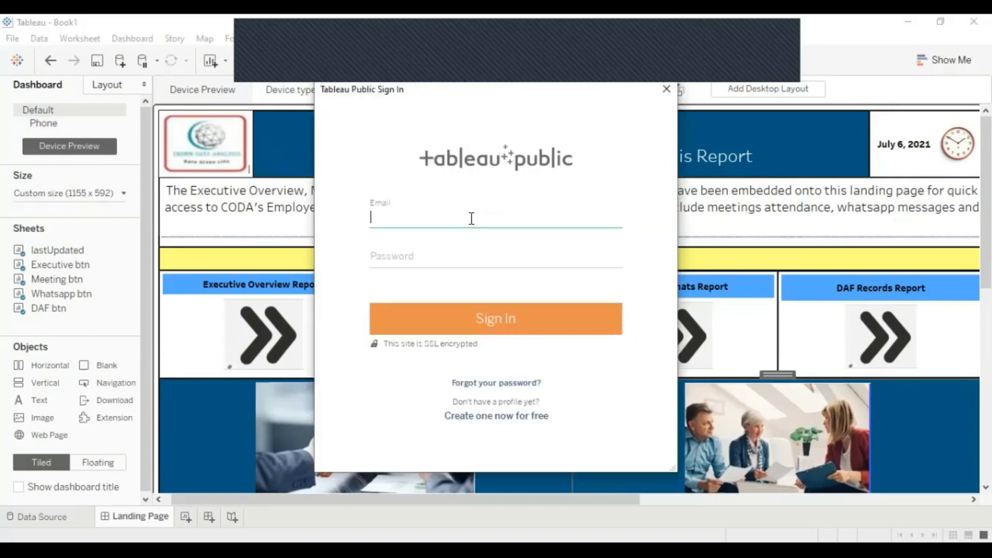
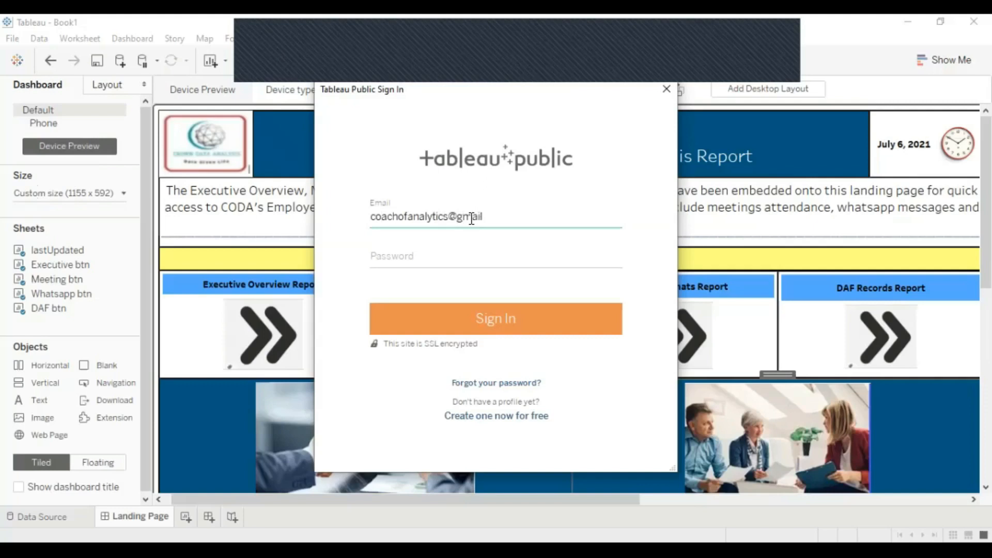
key(Tab)
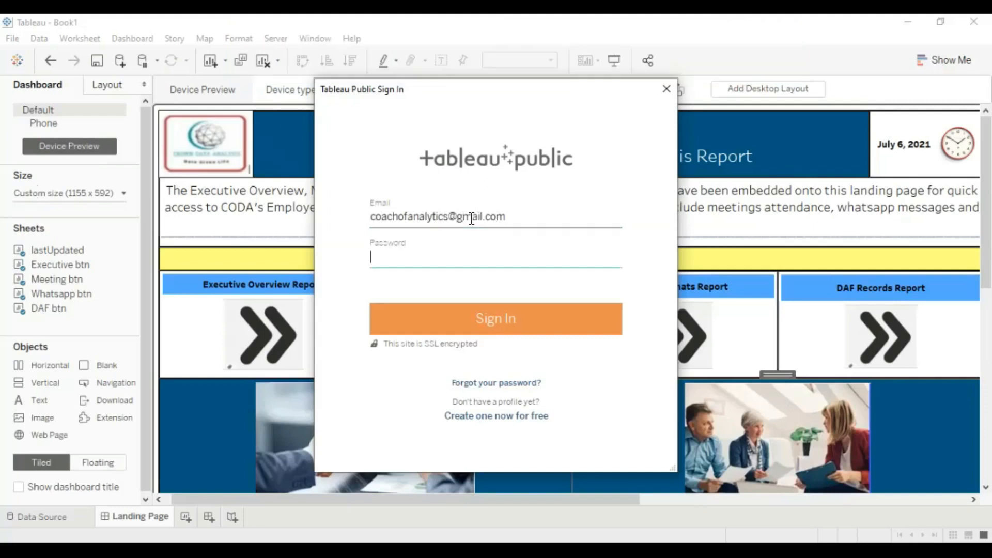
key(ctrl+v)
click(517, 324)
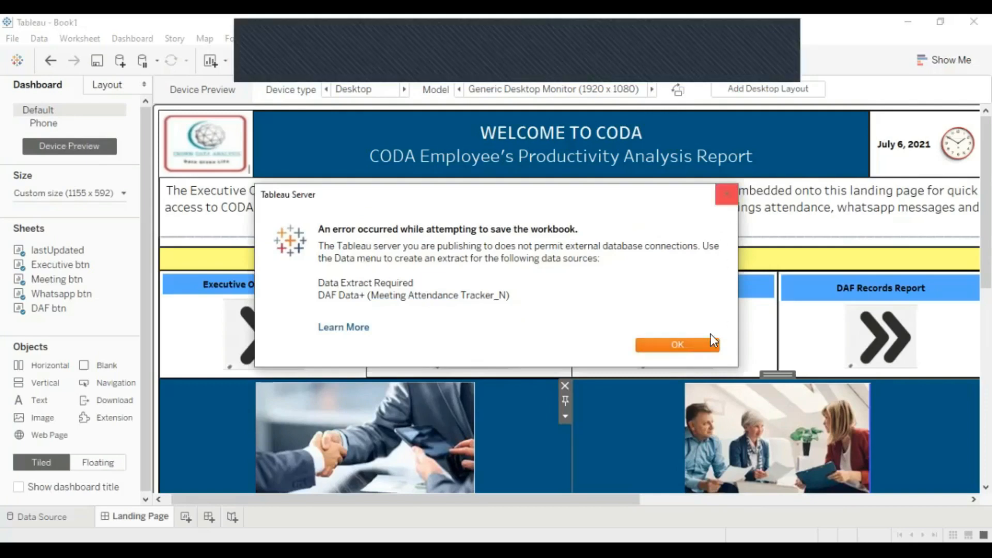
Step: Extract all rows of DAF Data+ (Meeting Attendance Tracker_N) and save it as a .hyper file
click(726, 194)
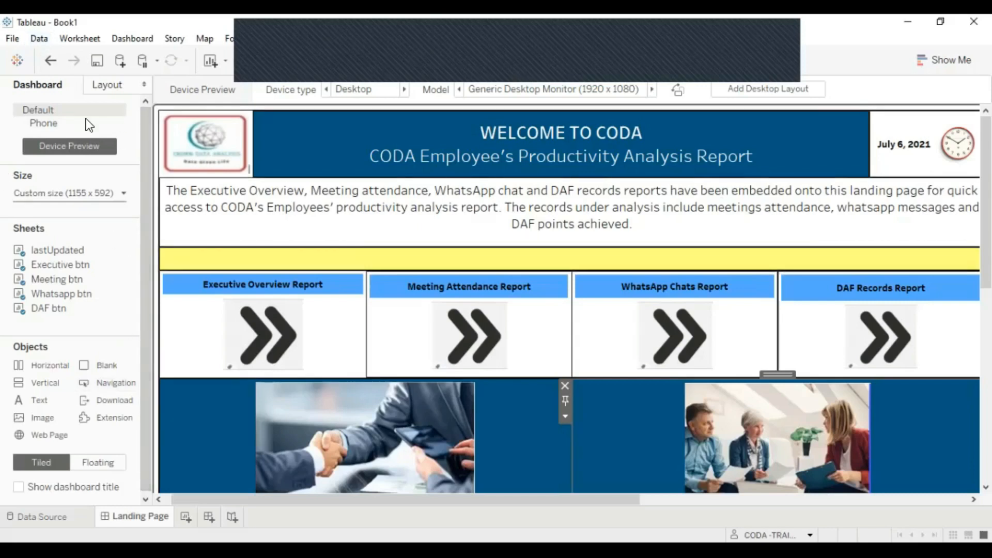
click(39, 38)
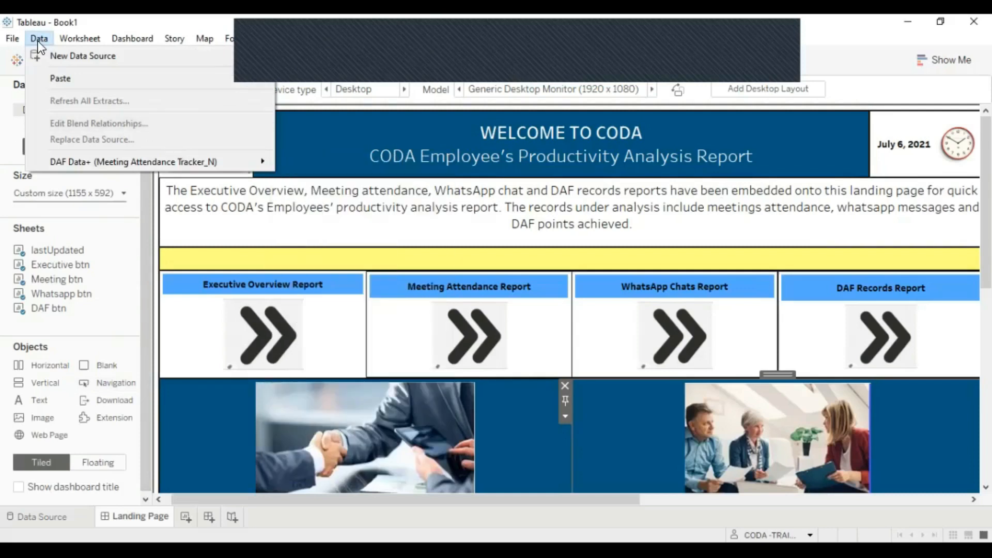
click(103, 161)
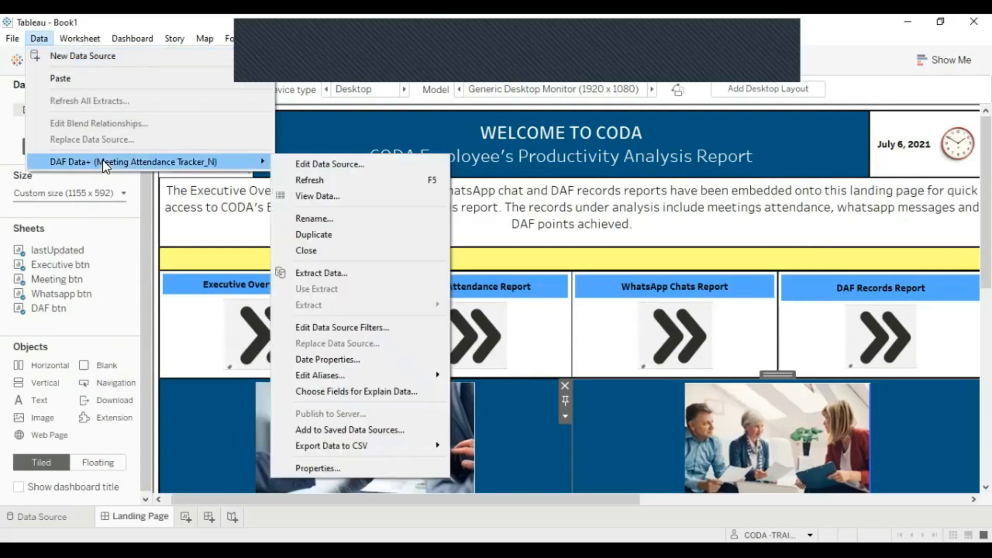
click(342, 274)
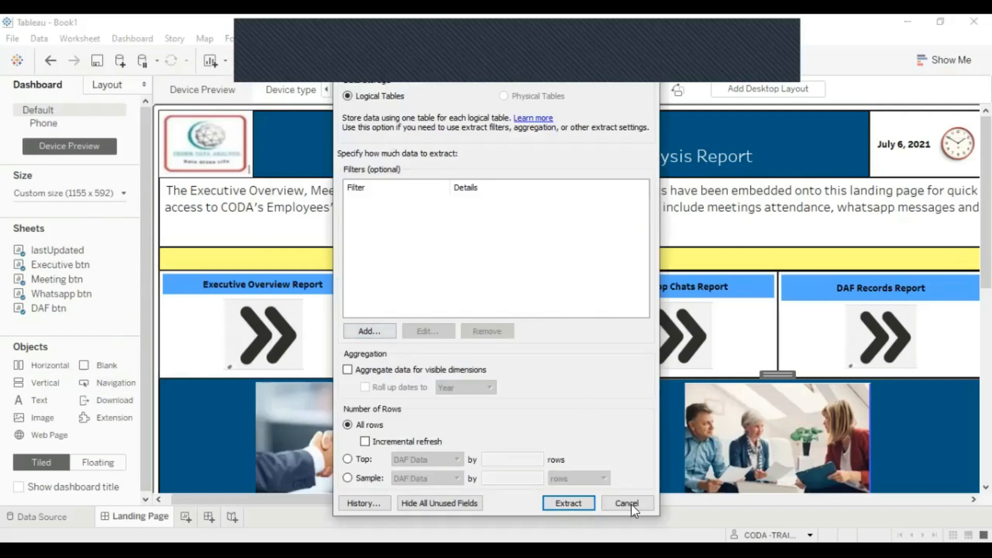
click(581, 504)
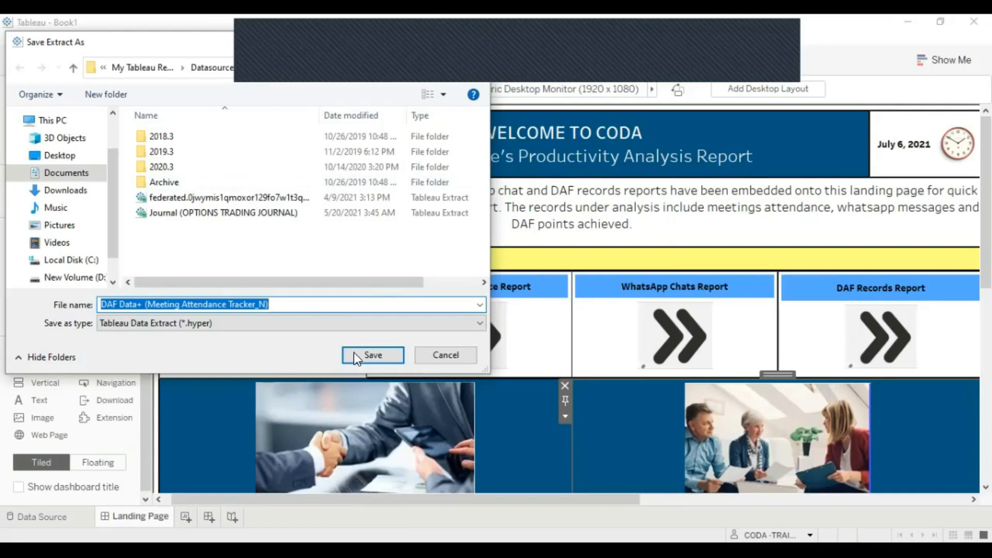
click(369, 357)
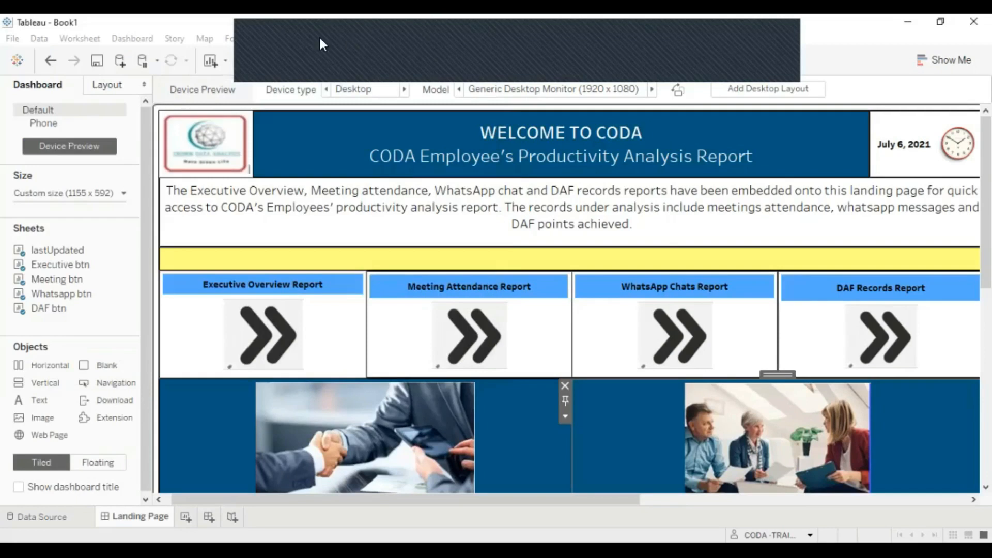
Step: Save the workbook to Tableau Public As 'landingPage', replacing the default Book1 title
click(271, 38)
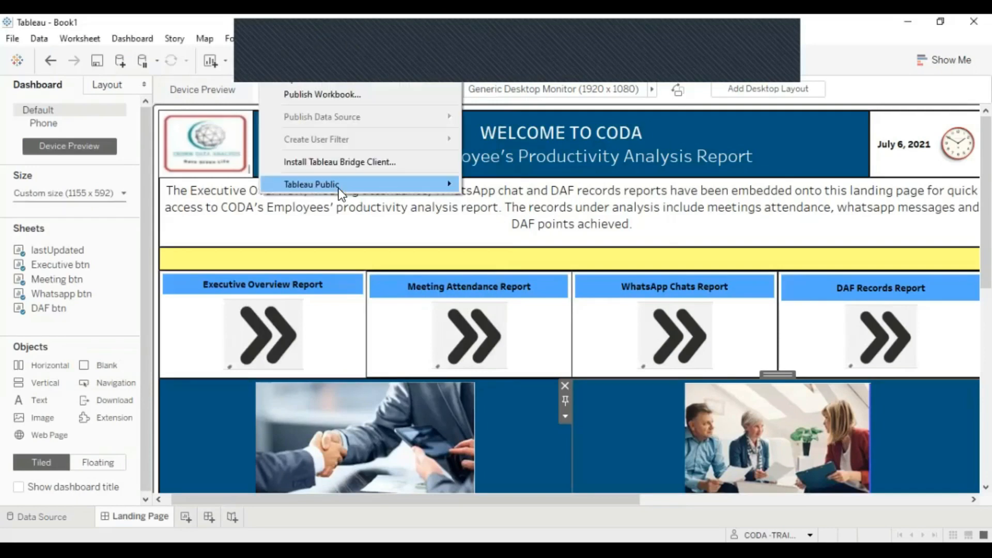
mouse_move(339, 188)
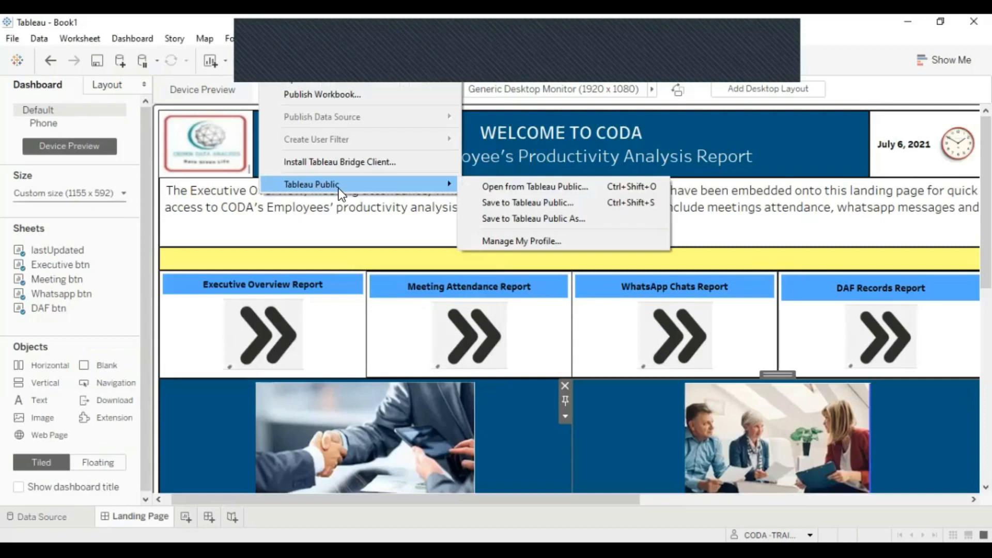
click(552, 228)
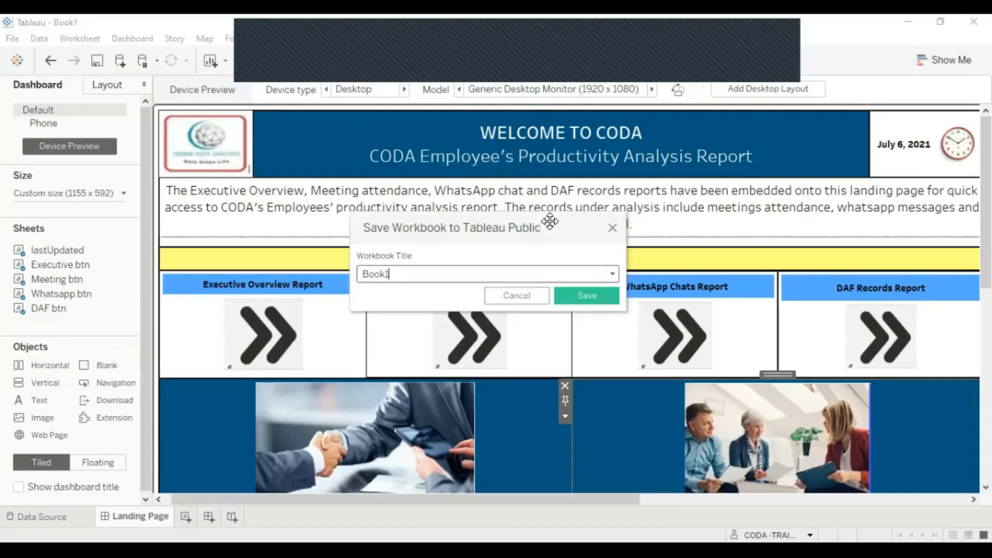
key(BackSpace)
key(BackSpace)
key(BackSpace)
key(BackSpace)
key(BackSpace)
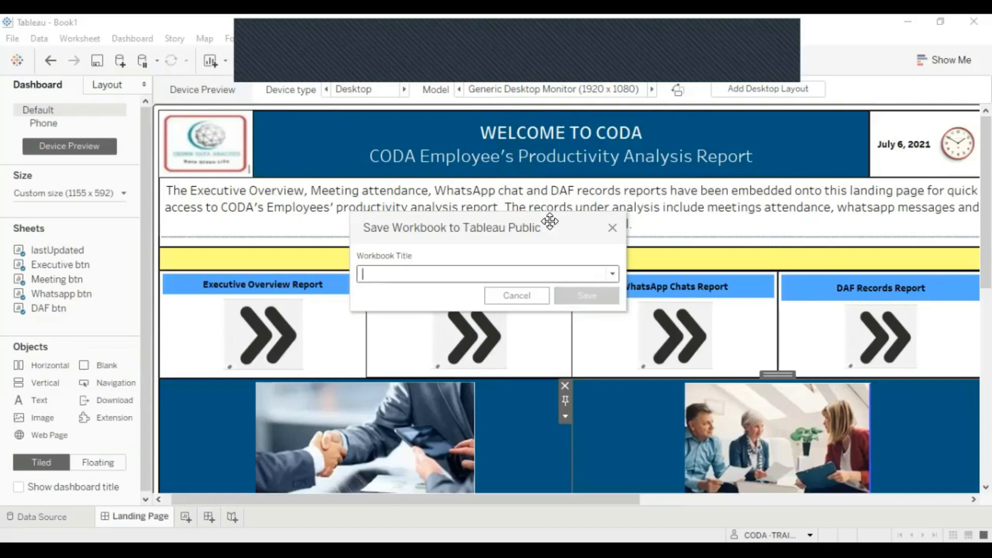
text(lan)
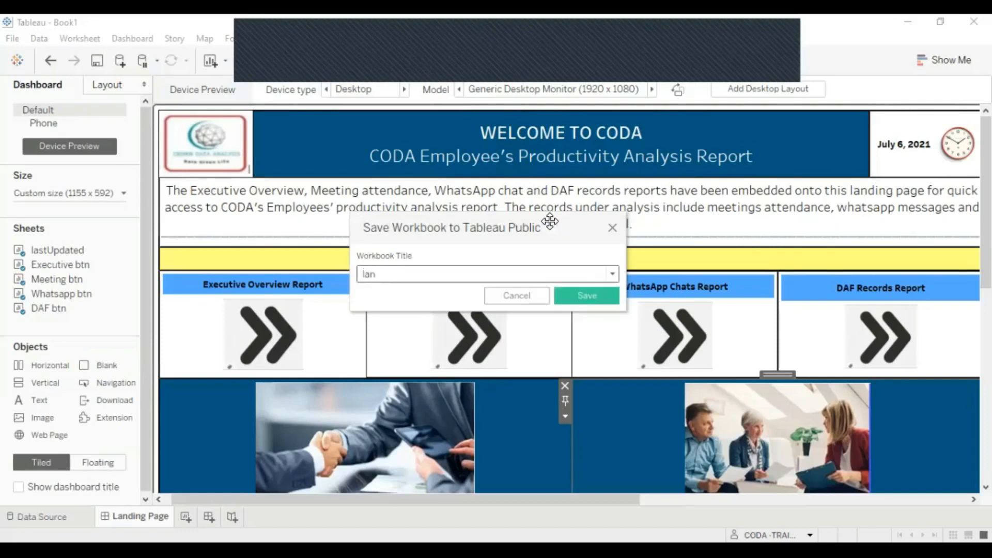
text(dingPage_)
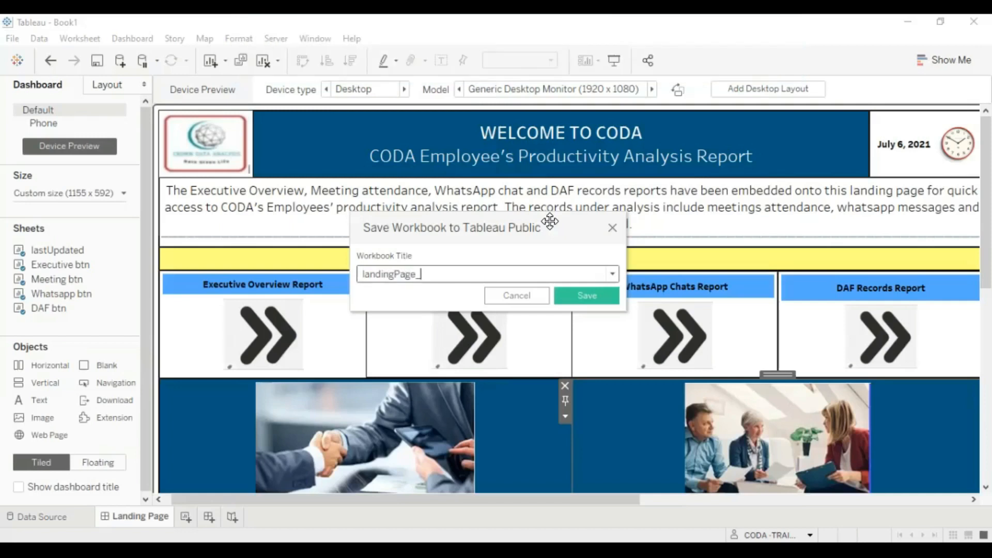
key(BackSpace)
click(590, 300)
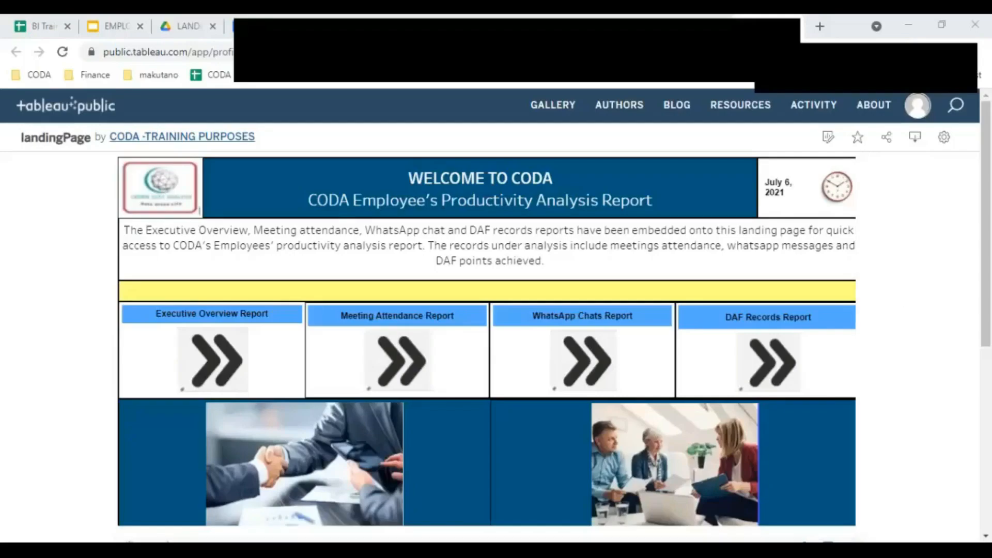
Step: Review the published landingPage viz and its details, then open it in the web editor
scroll(774, 356, down, 1)
scroll(776, 360, up, 1)
scroll(776, 361, down, 1)
scroll(776, 360, up, 1)
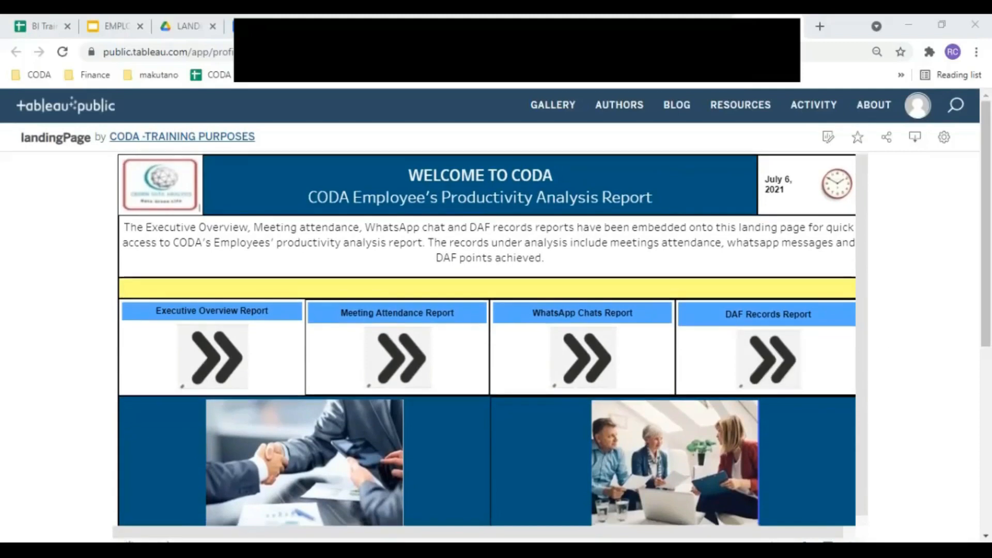
scroll(701, 345, down, 6)
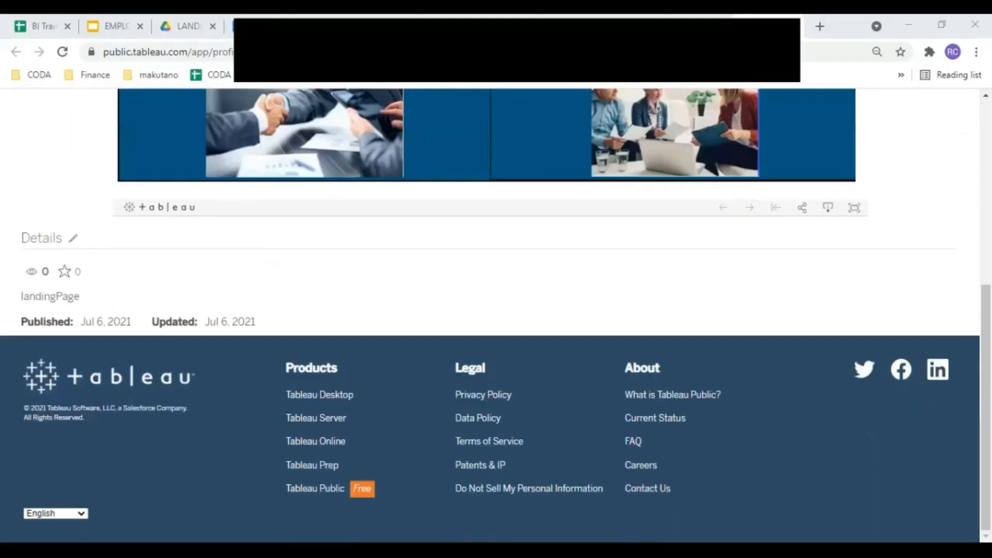
scroll(495, 311, up, 1)
scroll(495, 312, up, 6)
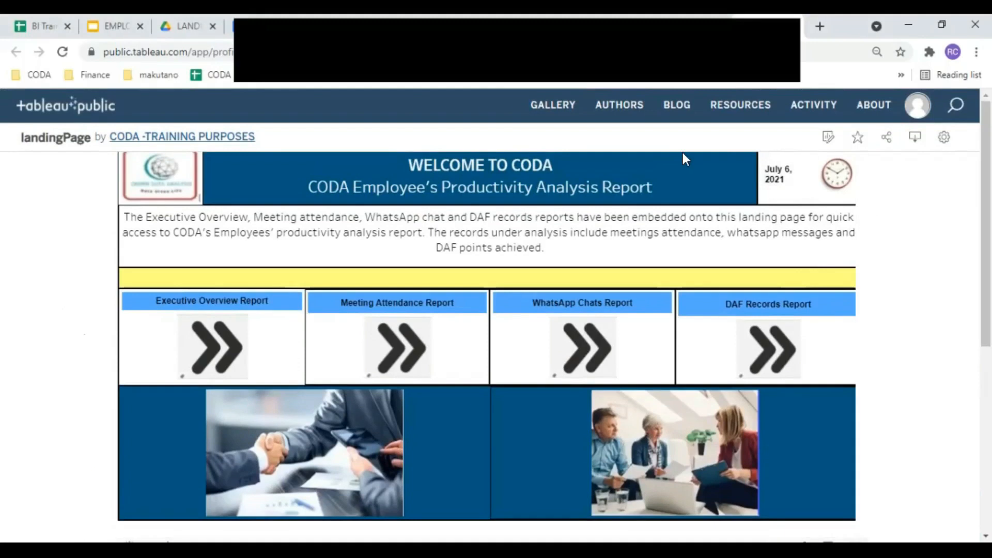
click(826, 139)
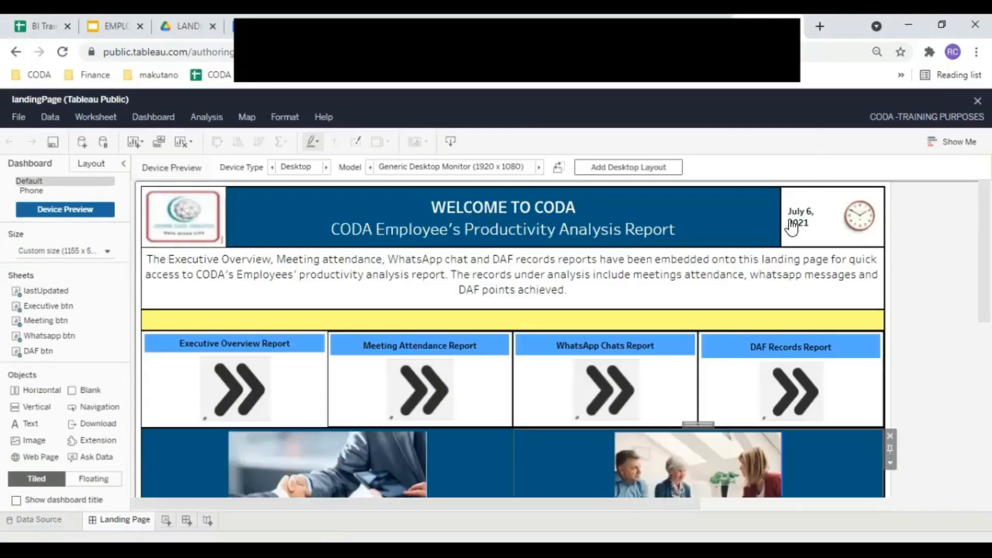
Step: Try resizing the header's title/date boundary, then exit the editor with Don't Save
drag(780, 221, 771, 223)
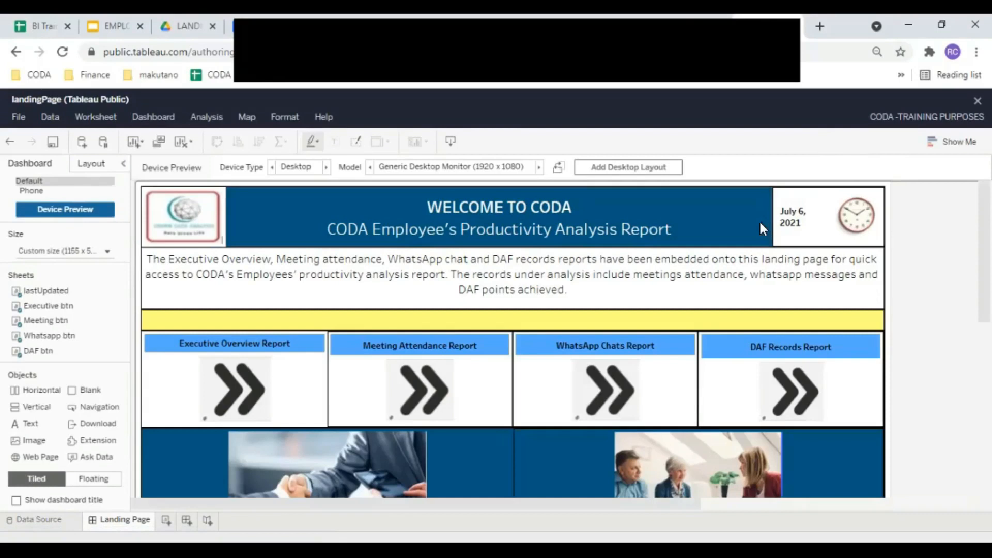
drag(767, 220, 752, 223)
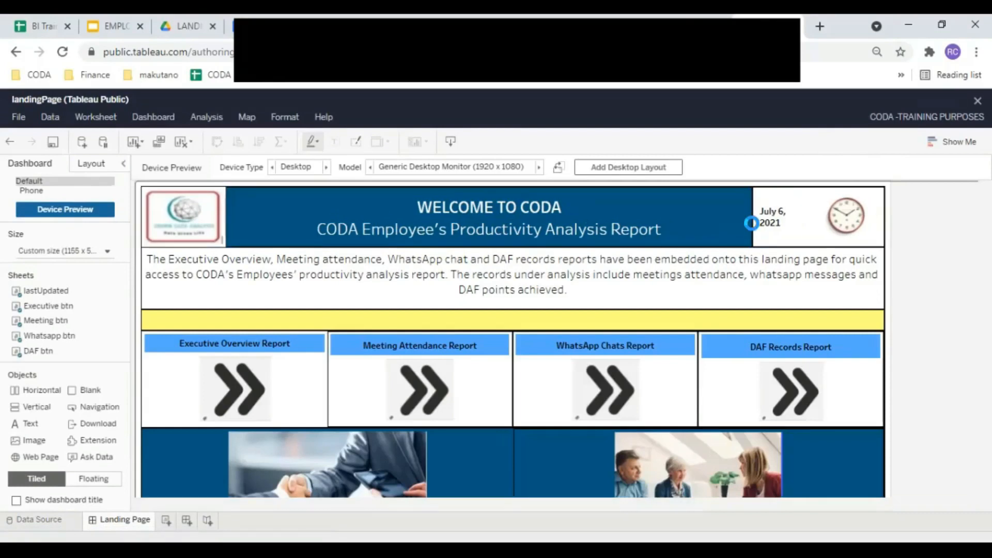
drag(784, 225, 785, 225)
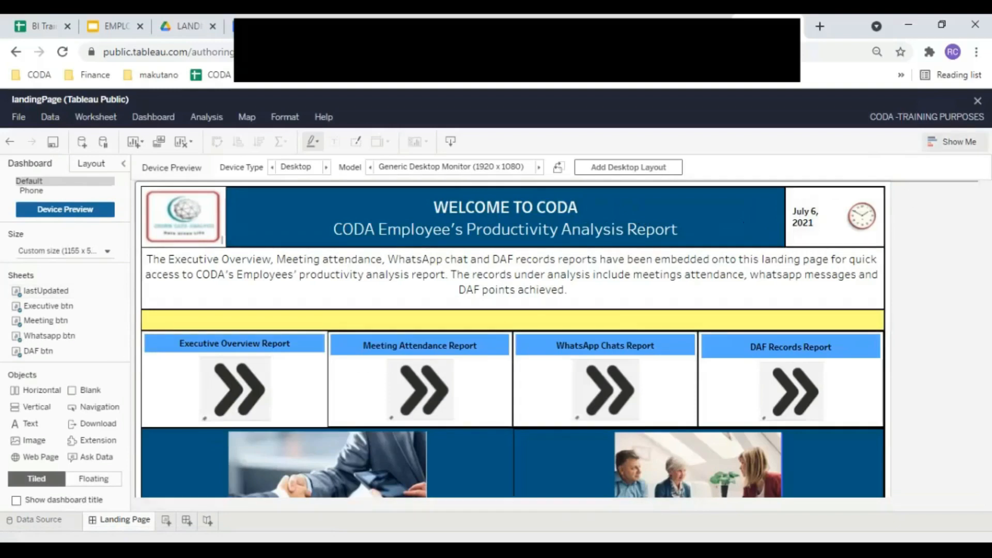
click(978, 101)
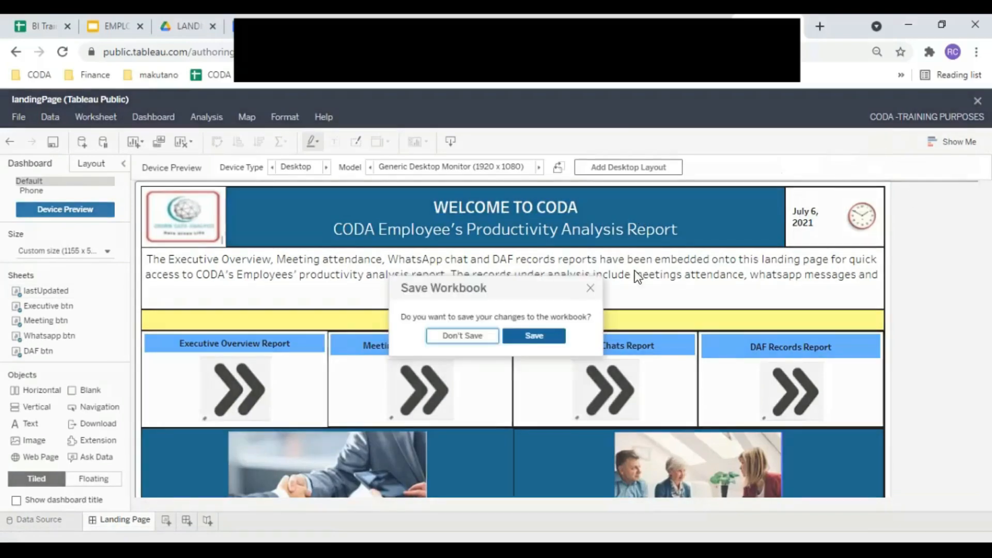
click(464, 336)
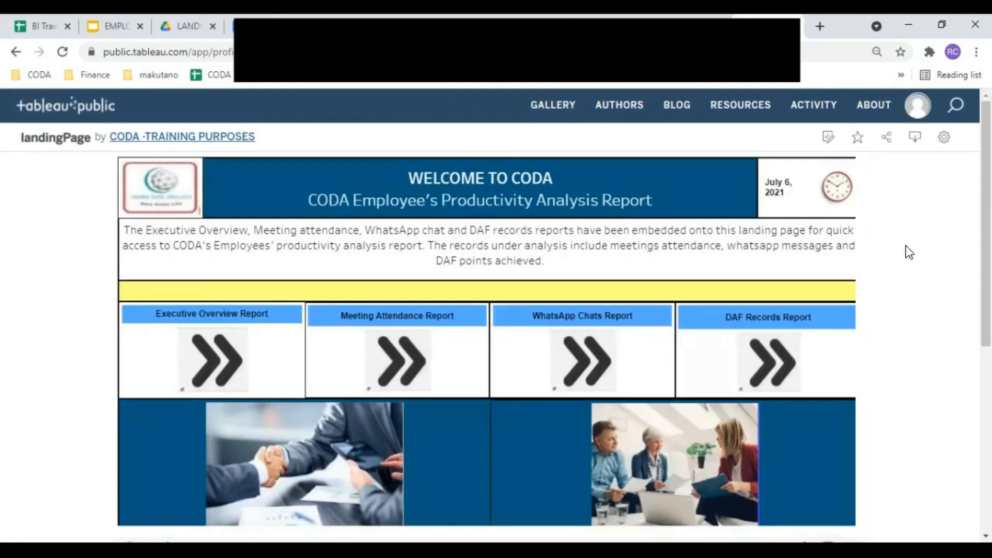
Step: Copy the landingPage Link URL from Share and load it in a new browser tab
click(888, 138)
click(464, 385)
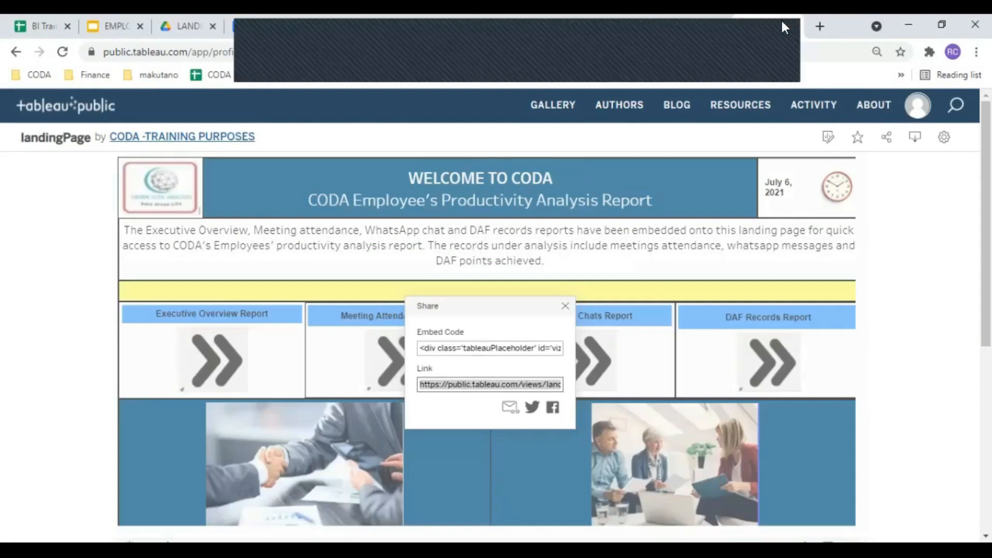
click(820, 26)
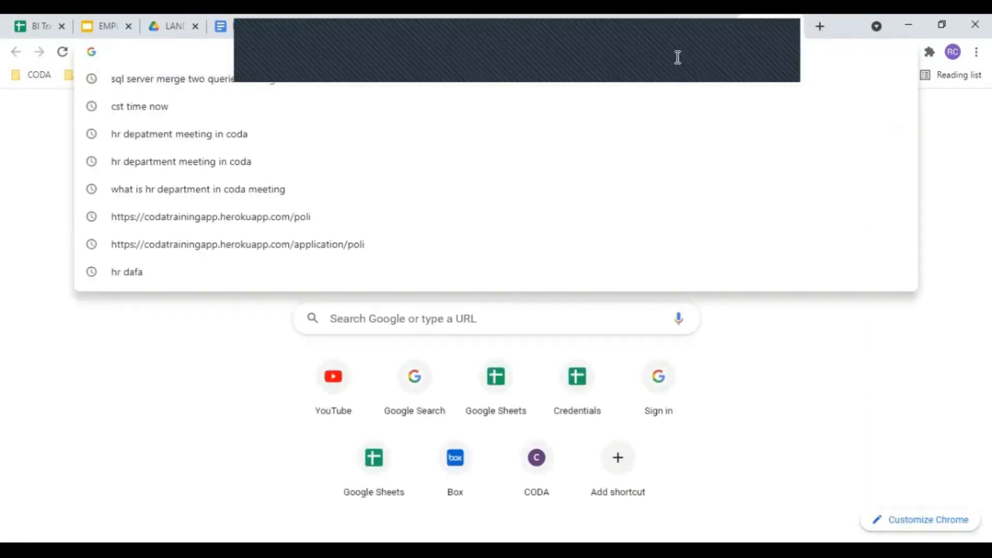
text(https://public.tableau.com/views/landingPage/LandingPage?:language=en-US&:display_count=n&:origin=viz_share_link)
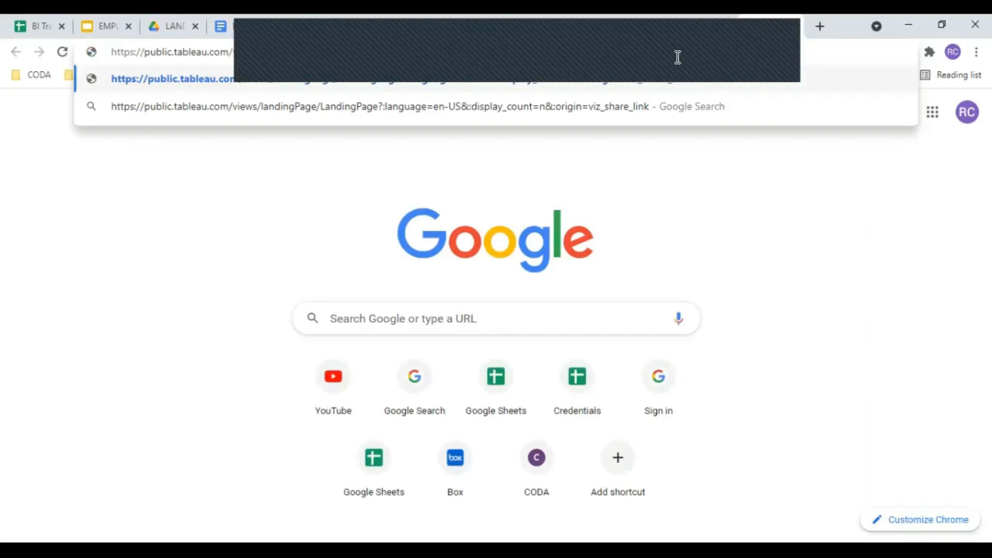
key(Return)
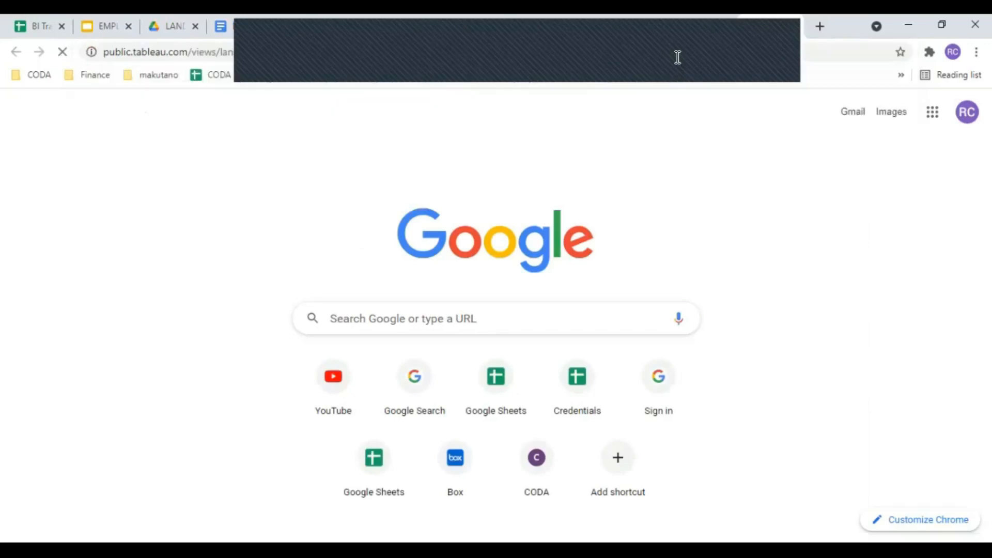